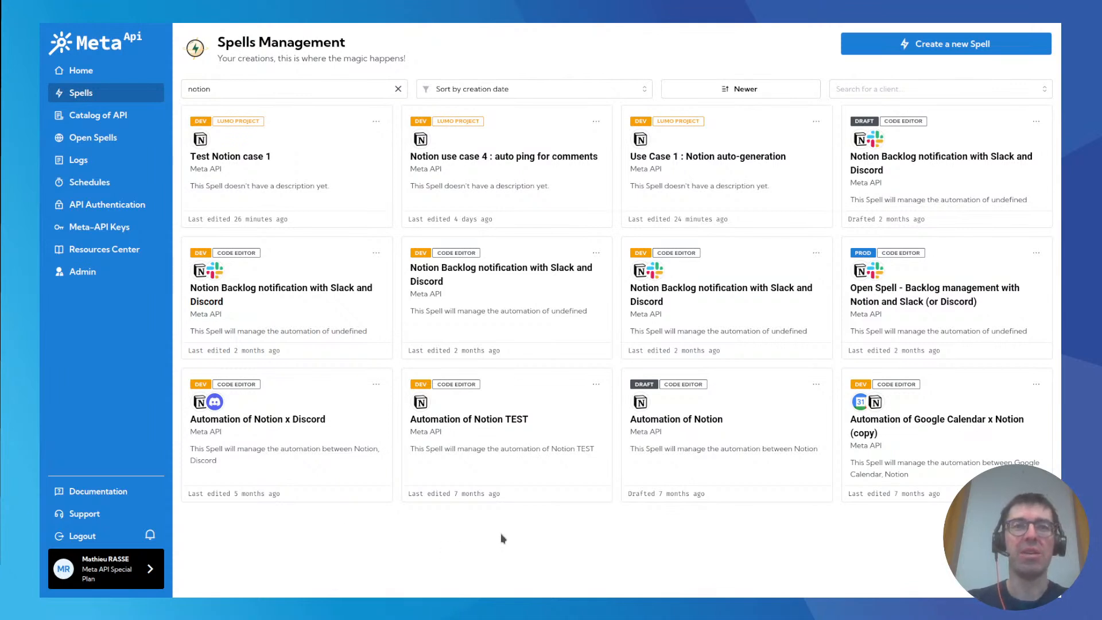
Create a new spell with the Lumo Experience and name it "Notion page generation".
left_click(902, 48)
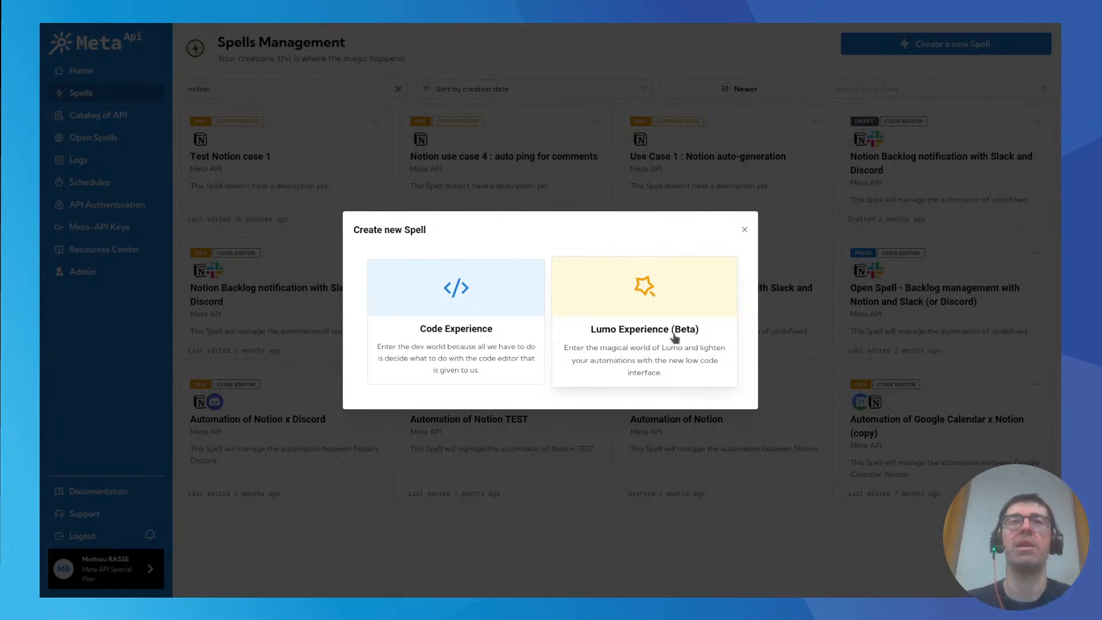
left_click(642, 331)
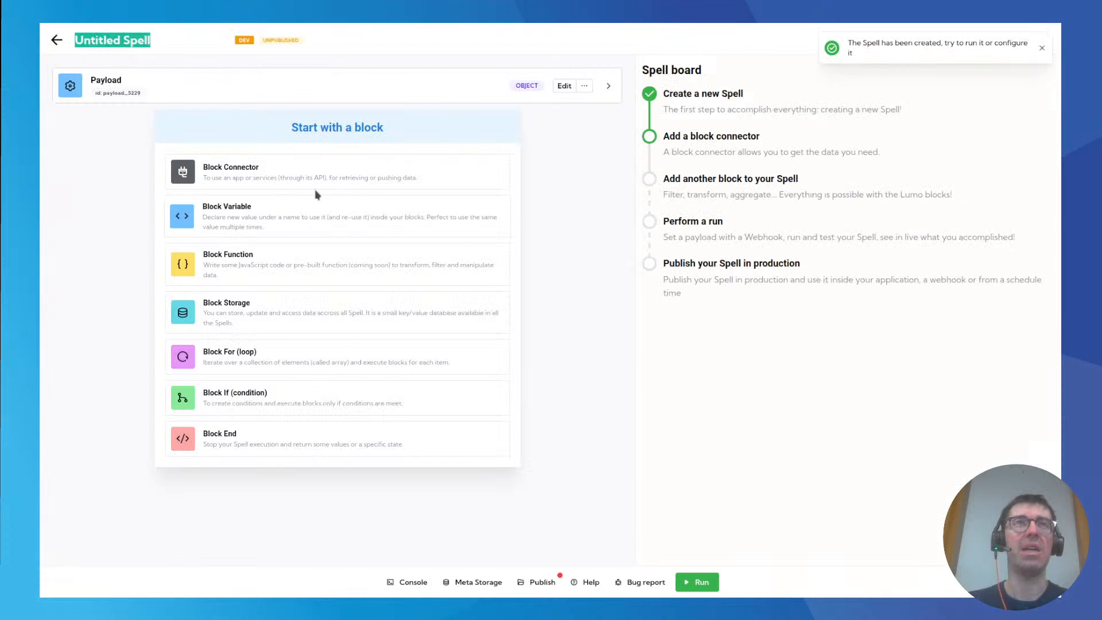
type("Notion ")
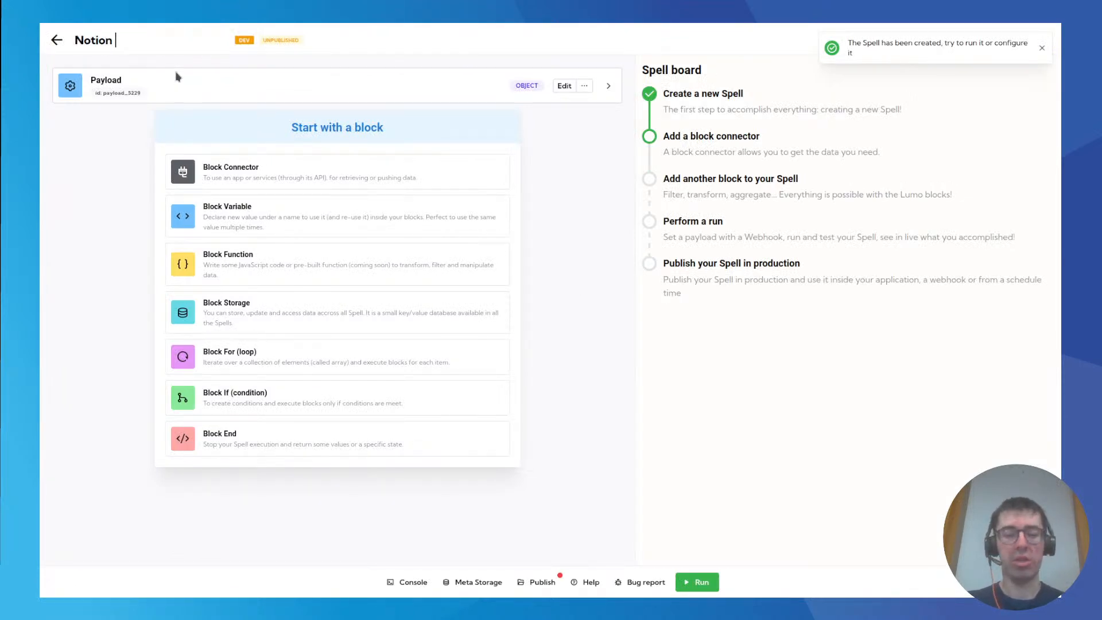
type("page ")
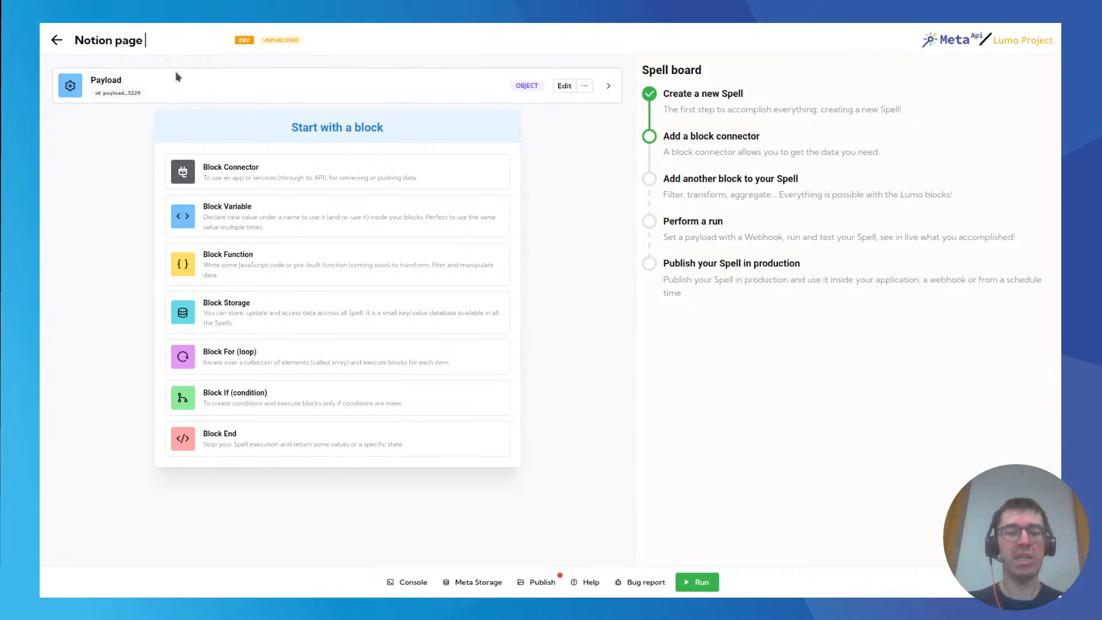
type("generation")
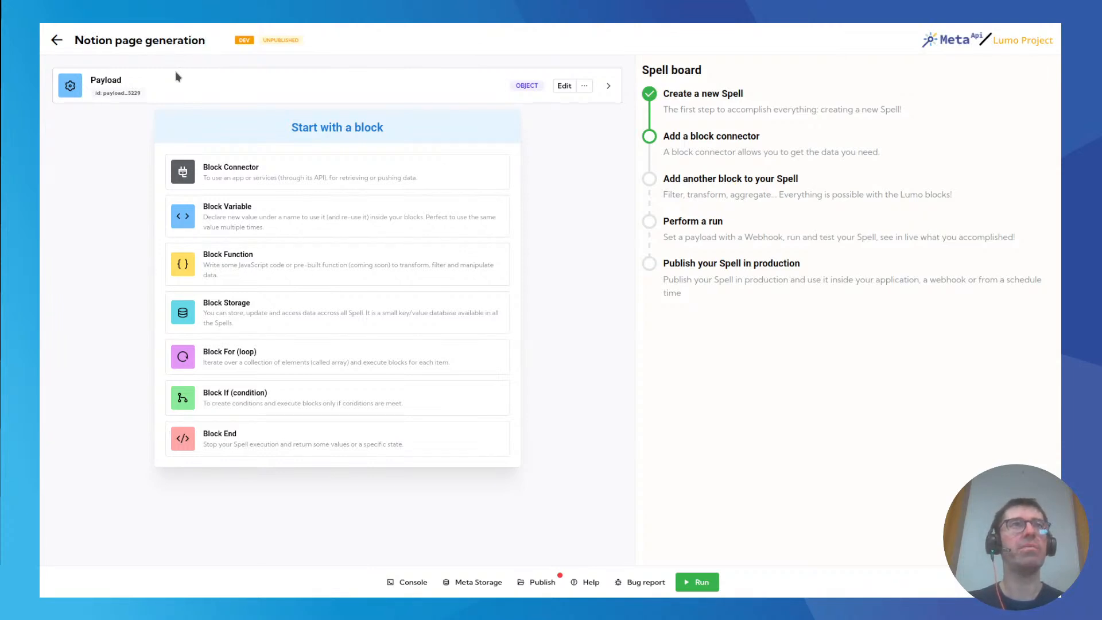
key("Return")
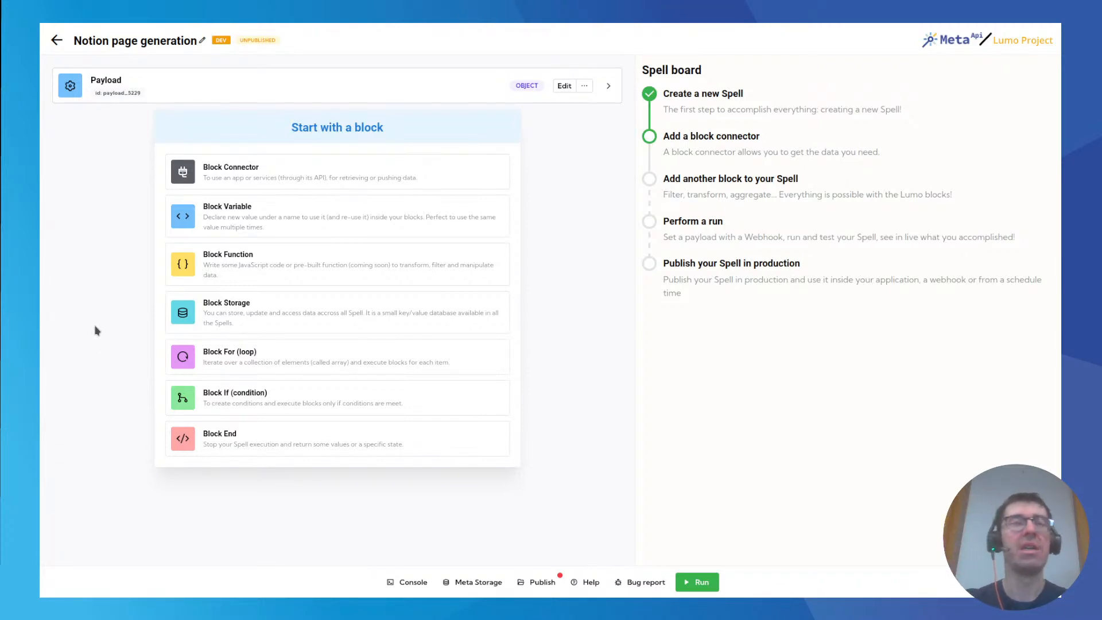
Switch to Notion, review the Template Weekly page under Notion auto-generation, and return to the spell editor.
left_click(177, 29)
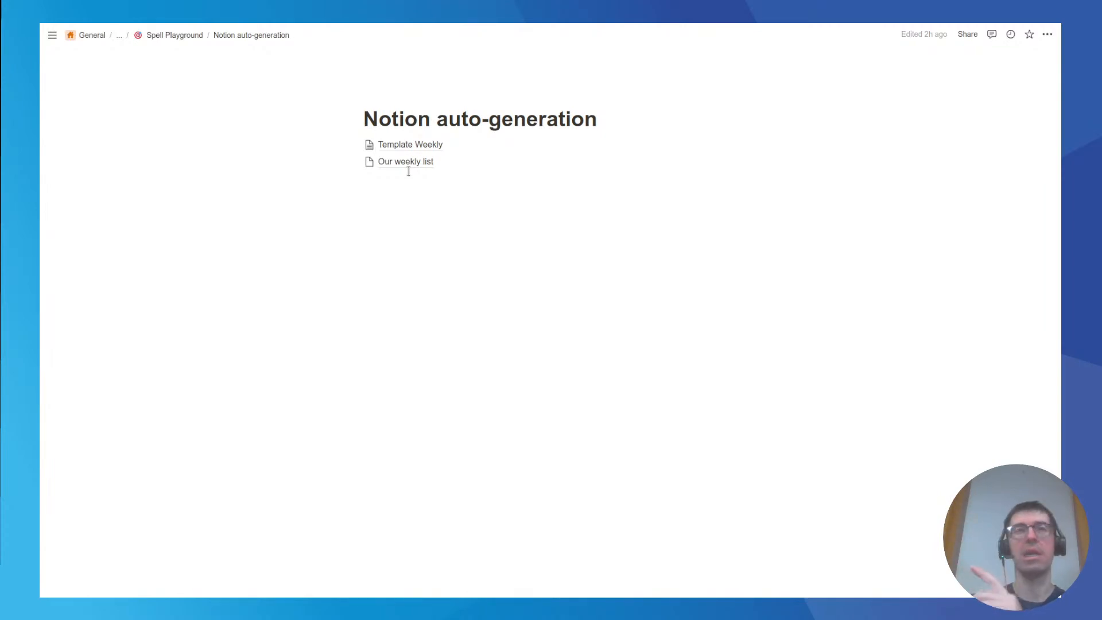
left_click(412, 147)
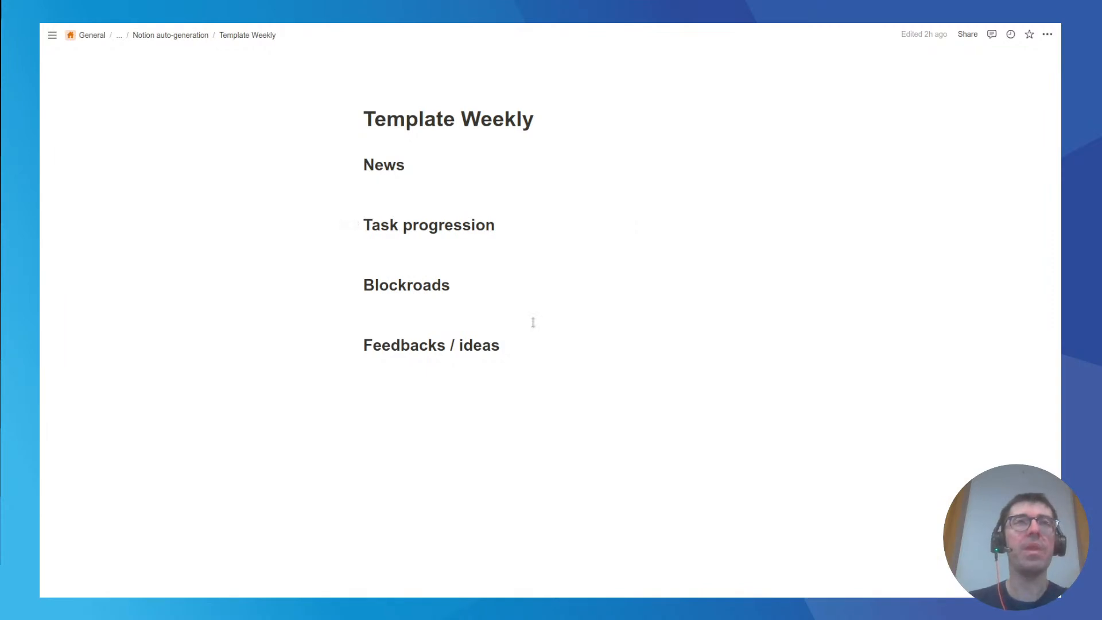
left_click(182, 38)
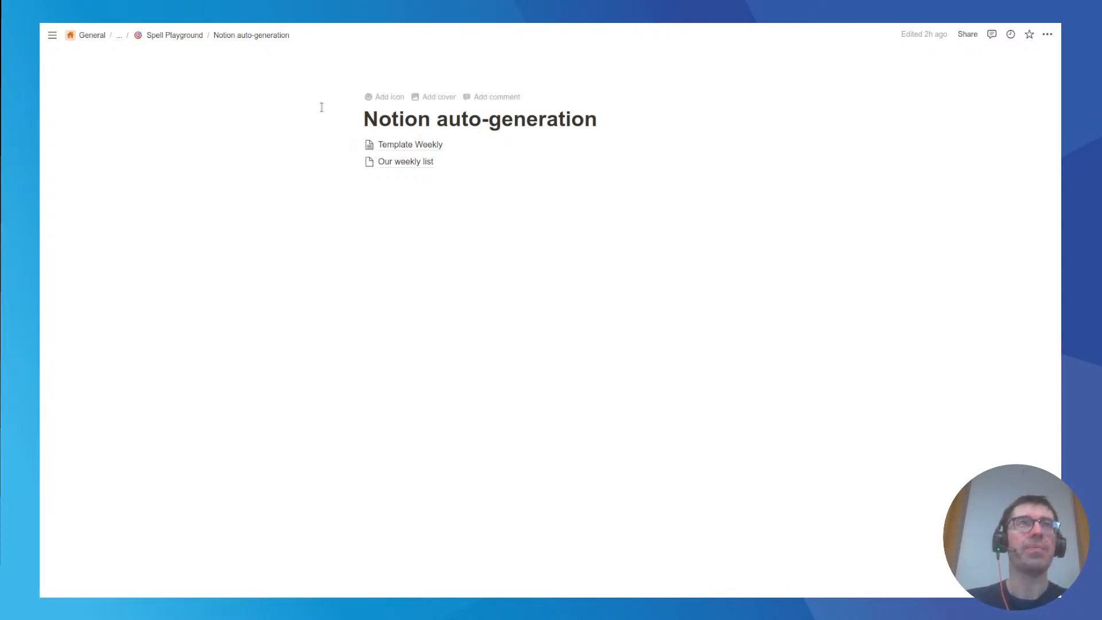
left_click(118, 28)
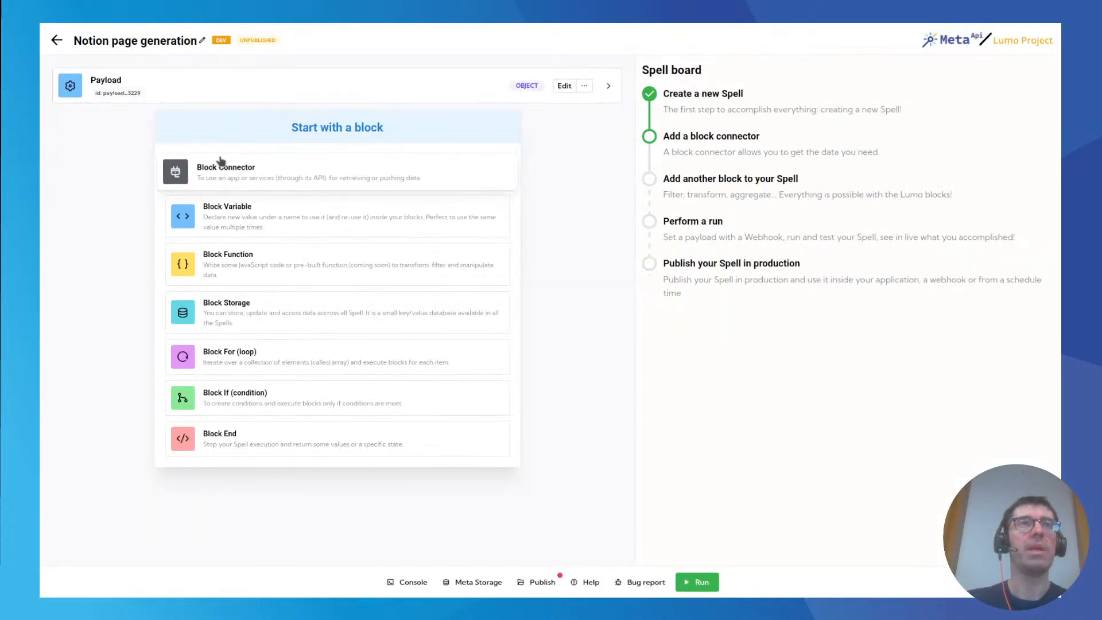
Start a Block Connector in the spell and choose the public Notion API as its connector.
left_click(290, 174)
type("notion")
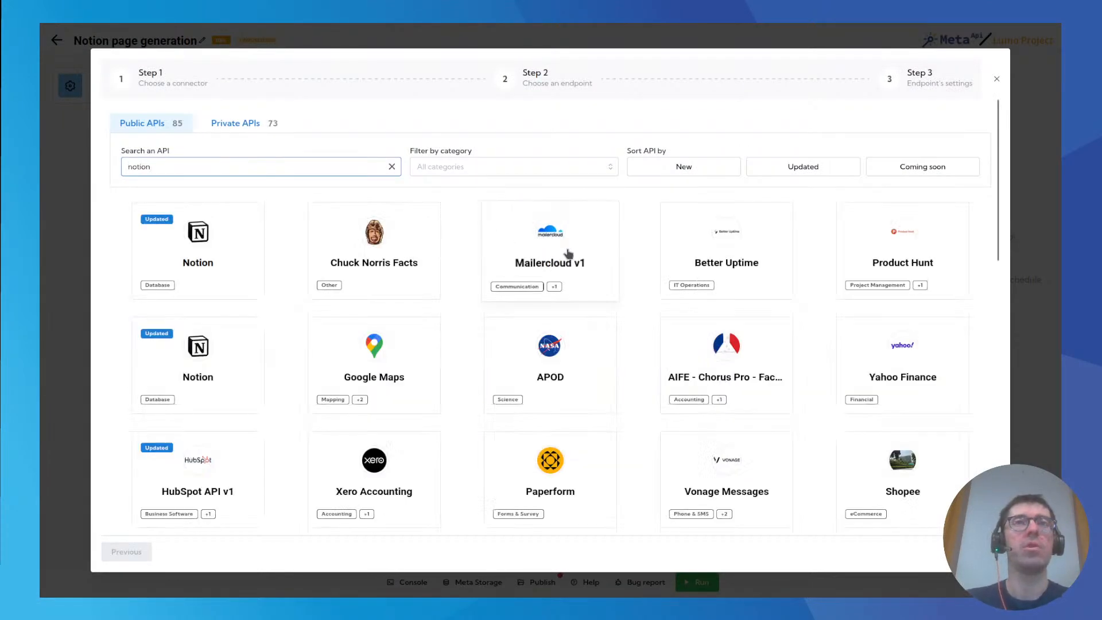
left_click(556, 251)
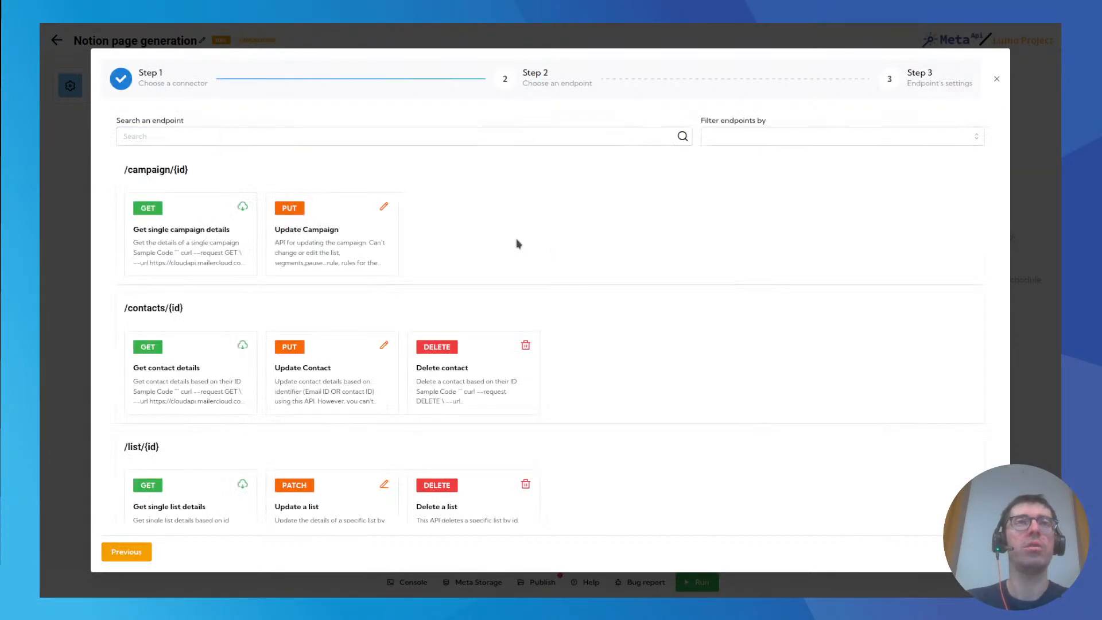
left_click(146, 552)
left_click(228, 173)
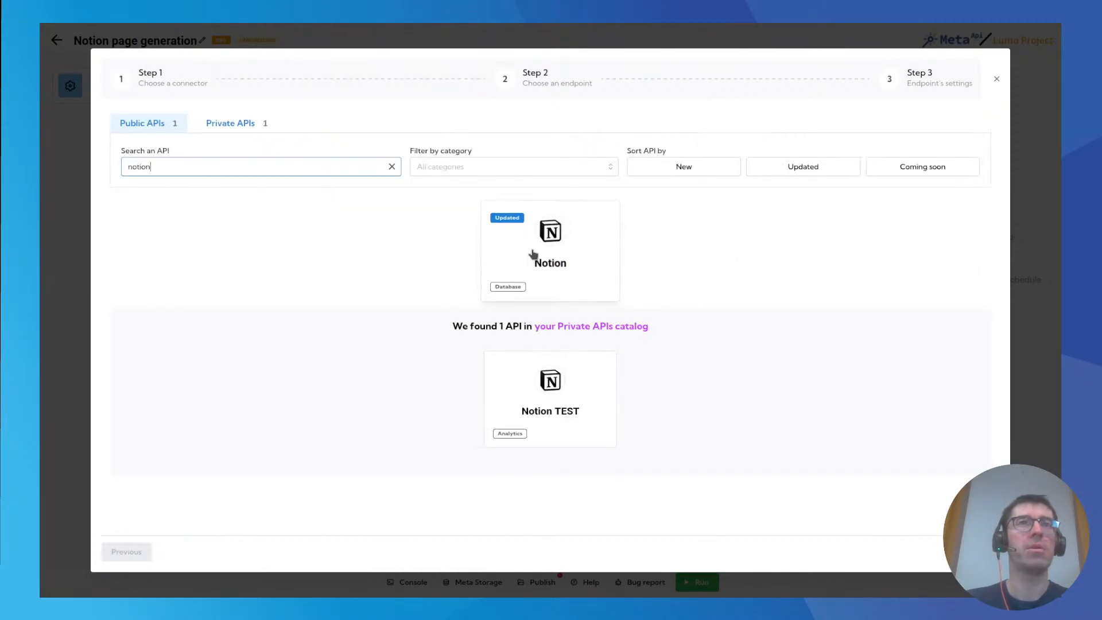
left_click(533, 254)
Find the Create a Page endpoint under /v1/pages and add it to the spell as a block.
left_click(207, 134)
type("crea")
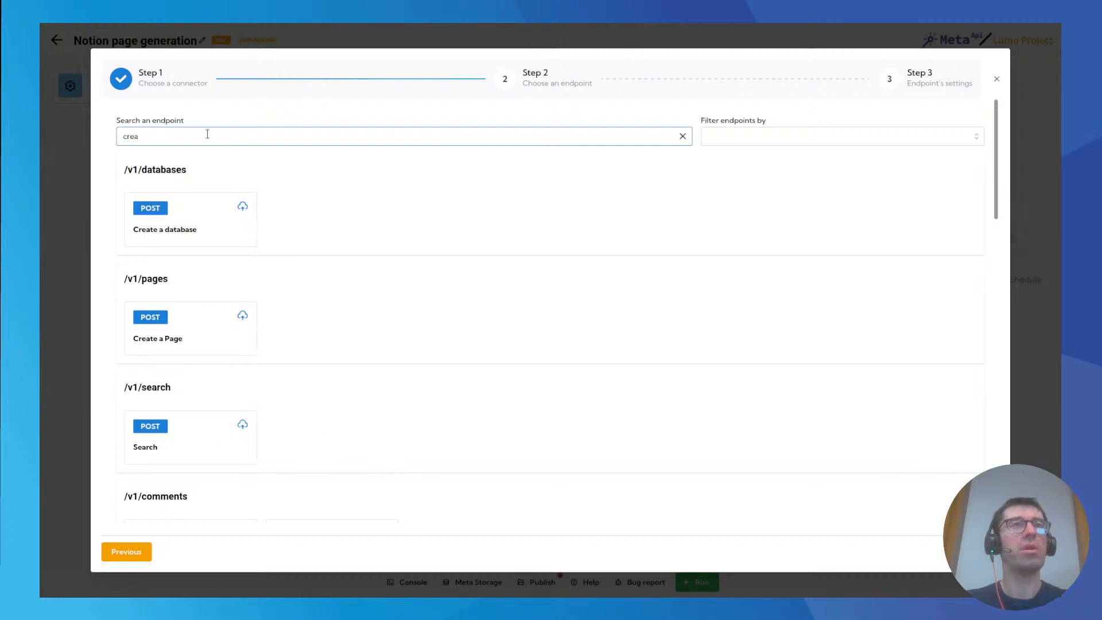
left_click(225, 328)
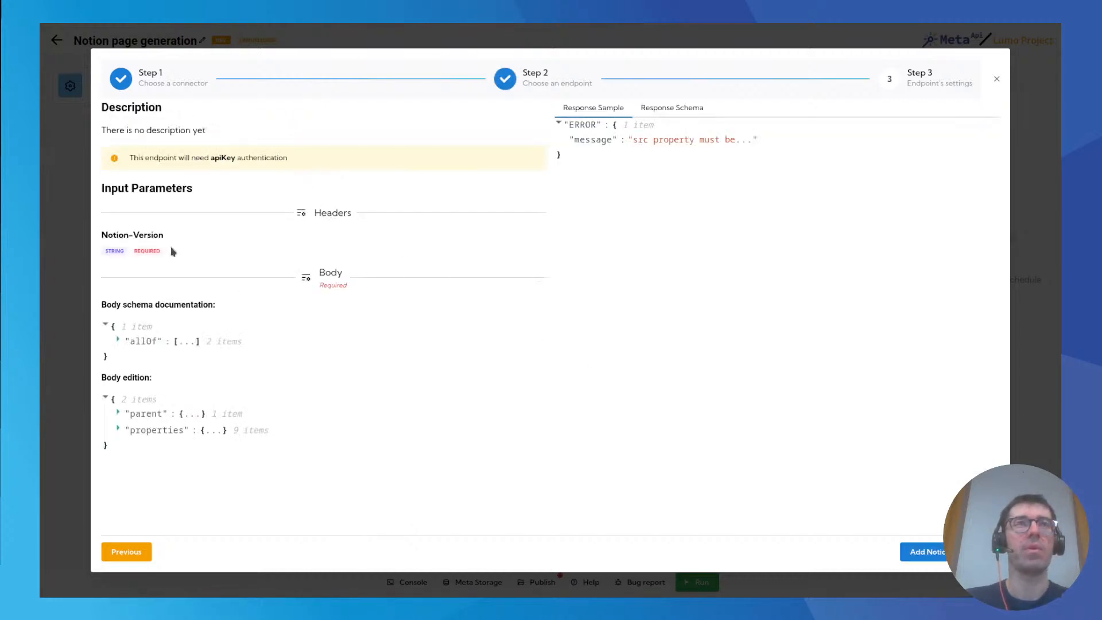
left_click(925, 552)
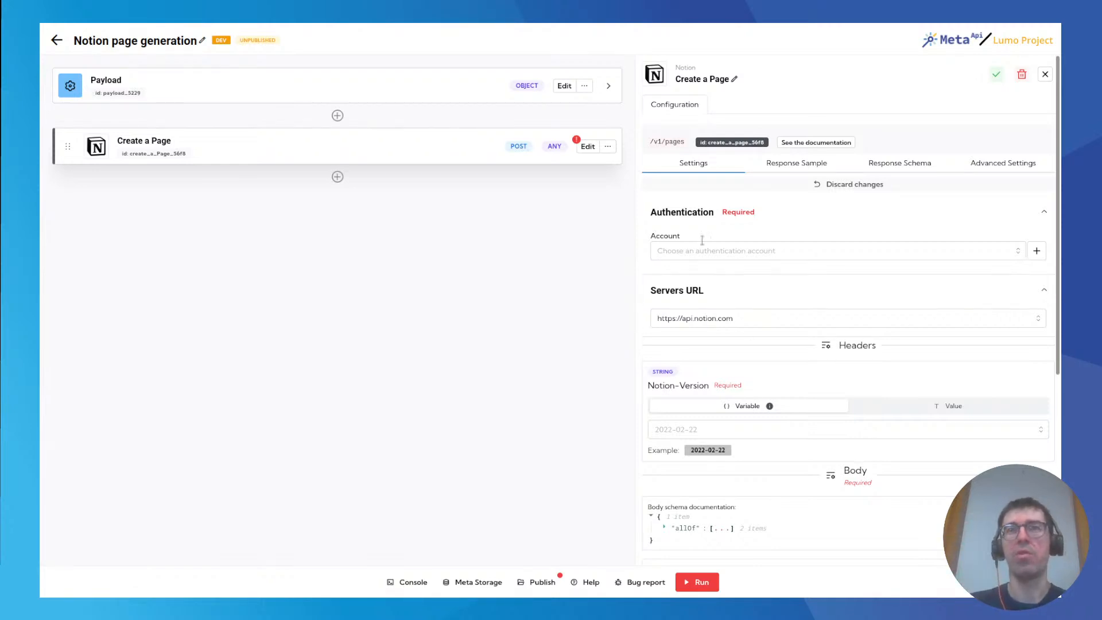
Set the Create a Page block's authentication account to Meta API Internal.
scroll(809, 398, "down", 1)
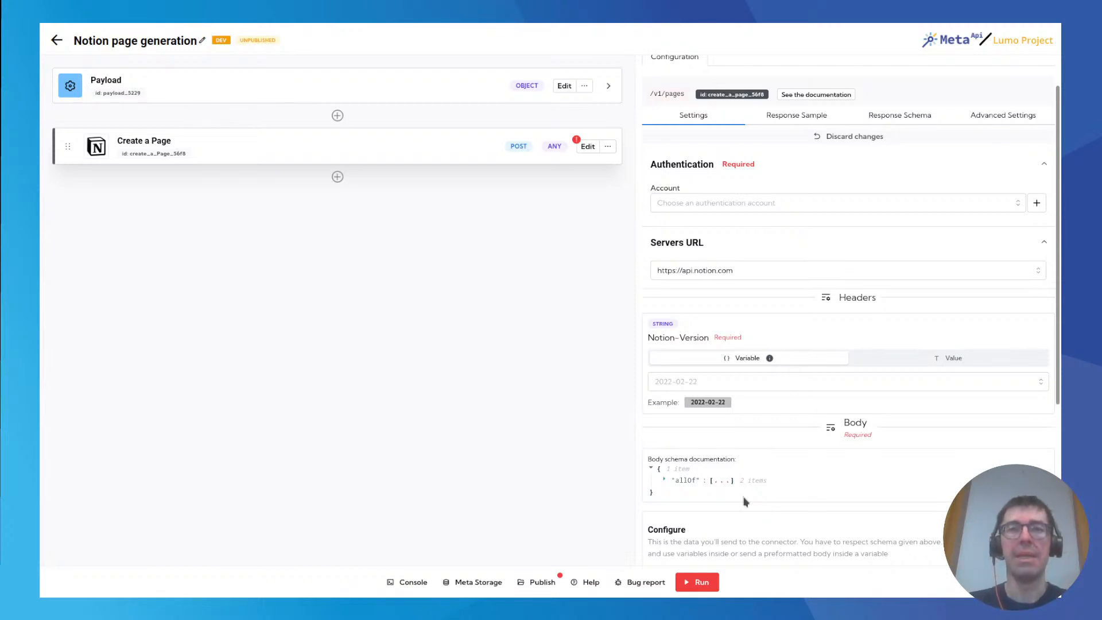
scroll(770, 450, "down", 3)
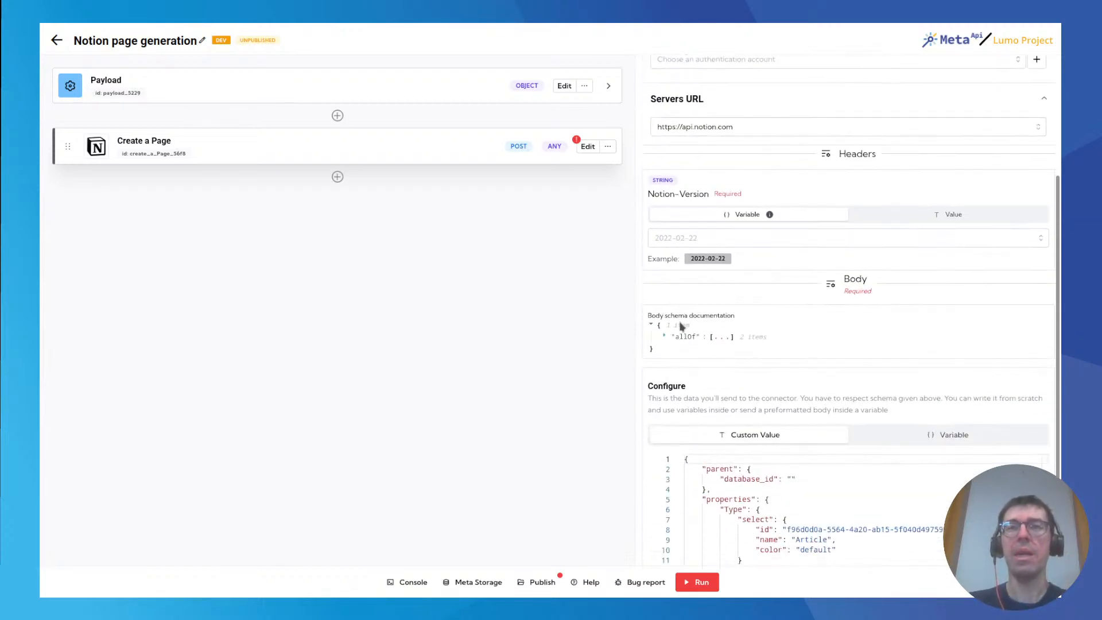
scroll(746, 373, "up", 3)
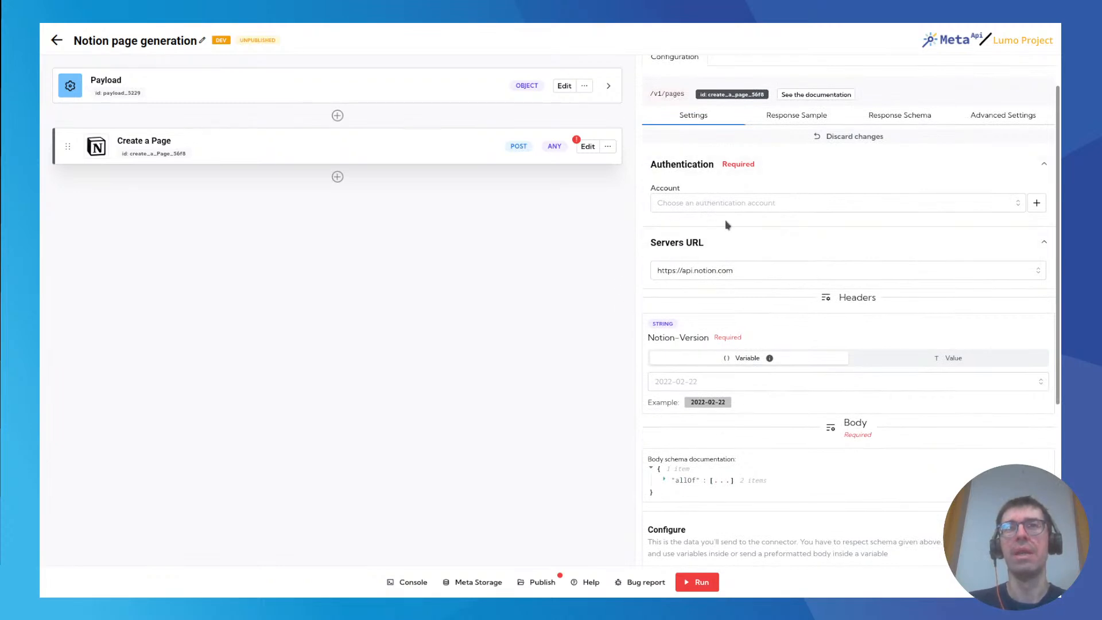
left_click(723, 202)
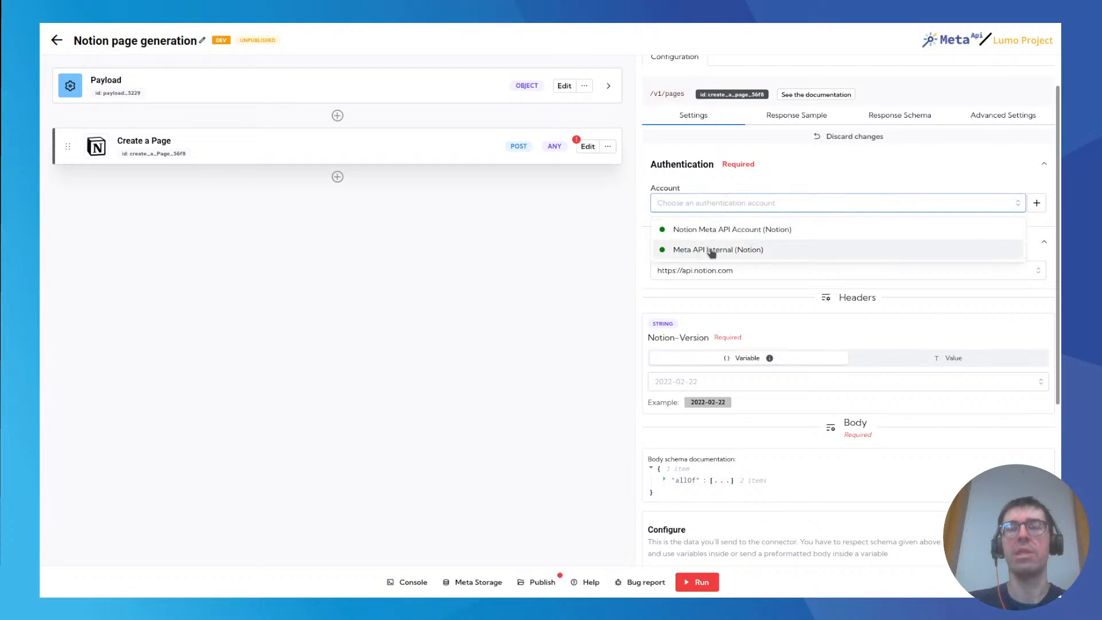
left_click(717, 250)
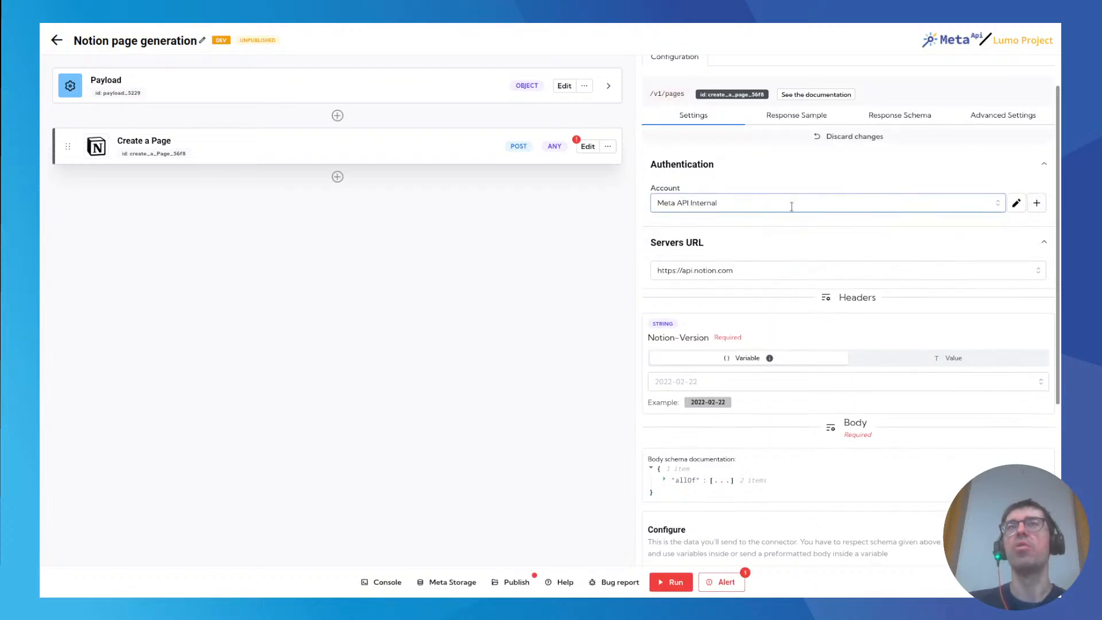
left_click(1037, 204)
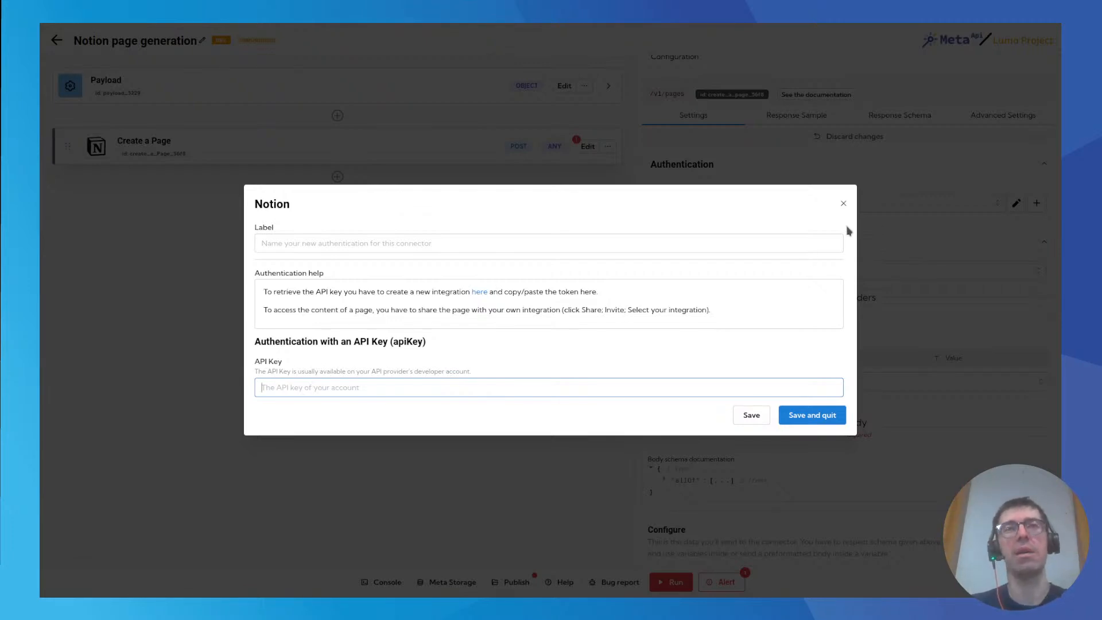
left_click(844, 203)
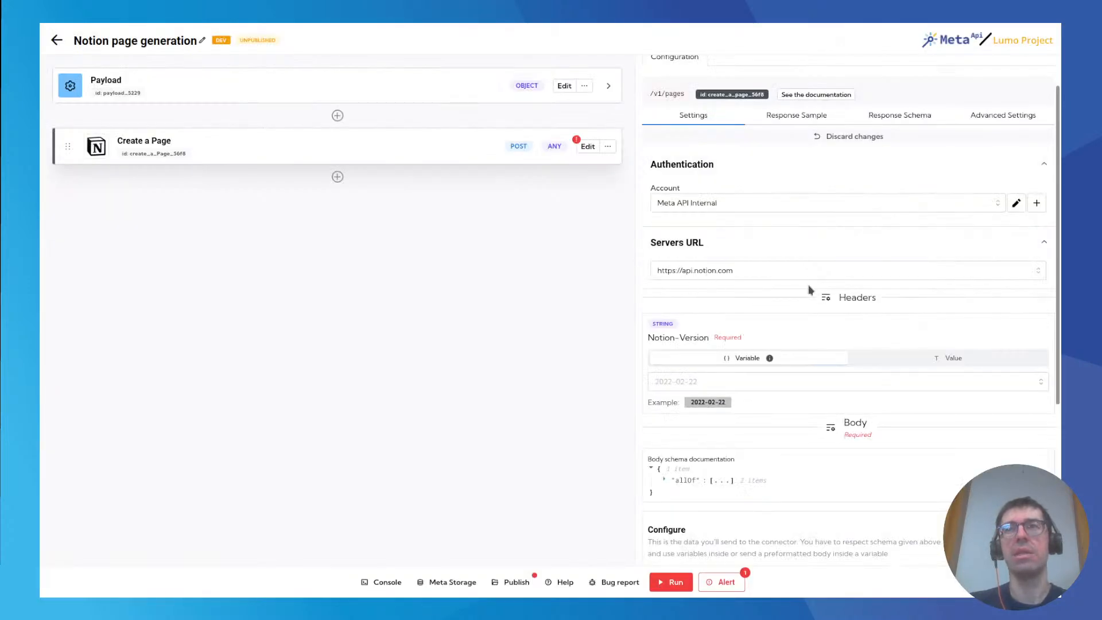
Set the Notion-Version header to the fixed value 2022-02-22.
scroll(735, 348, "down", 2)
left_click_drag(689, 310, 729, 311)
key("ctrl+c")
left_click(709, 285)
key("ctrl+v")
left_click(846, 332)
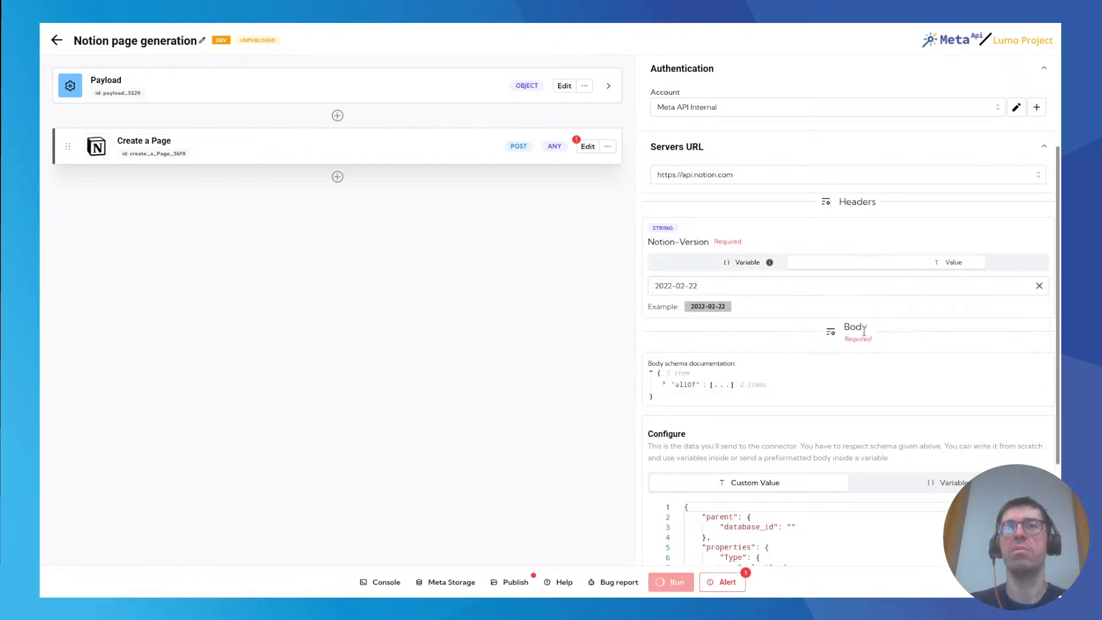
Examine the Create a Page block's default JSON body, particularly its parent and properties sections.
scroll(735, 359, "down", 2)
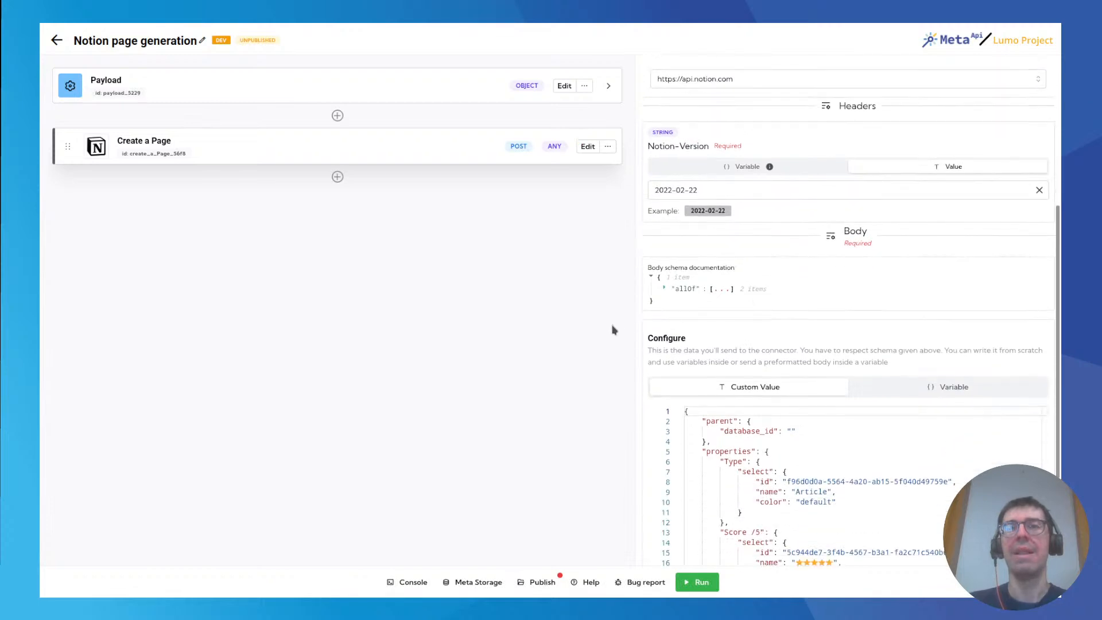
scroll(745, 328, "down", 1)
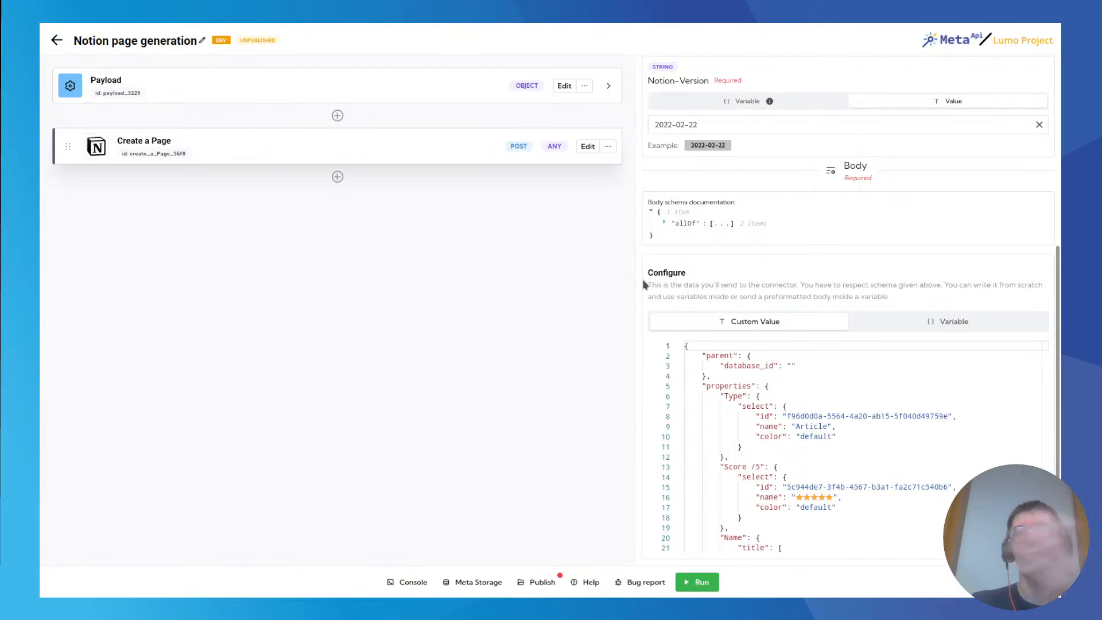
scroll(660, 350, "down", 1)
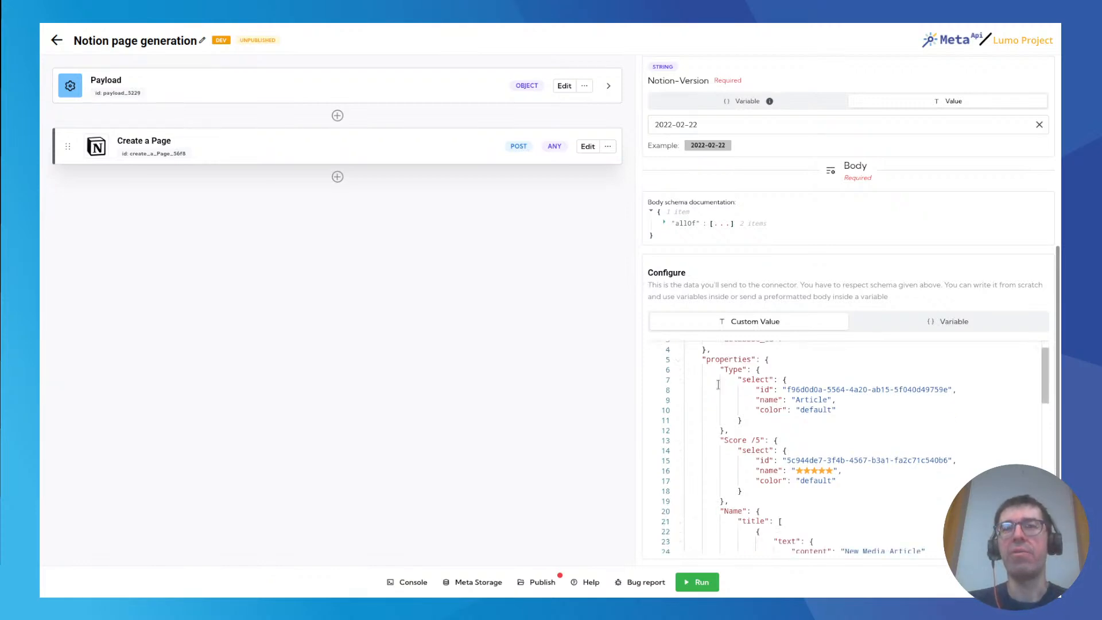
scroll(717, 384, "down", 10)
scroll(715, 390, "down", 9)
scroll(715, 397, "up", 6)
scroll(716, 397, "up", 15)
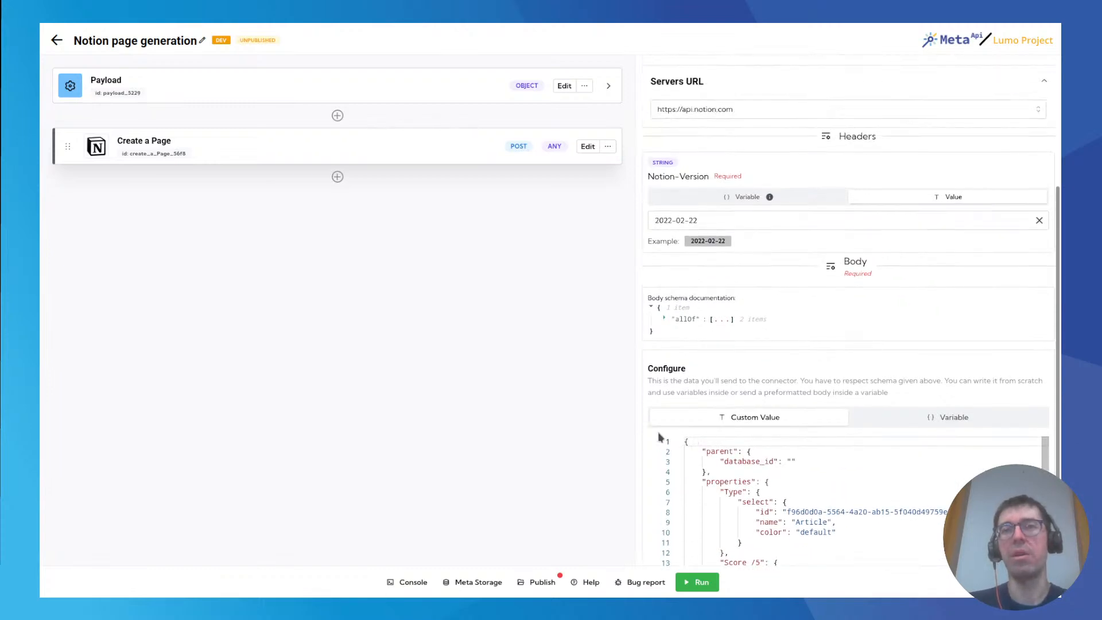
scroll(669, 443, "down", 2)
scroll(669, 450, "up", 4)
scroll(746, 414, "down", 2)
double_click(720, 404)
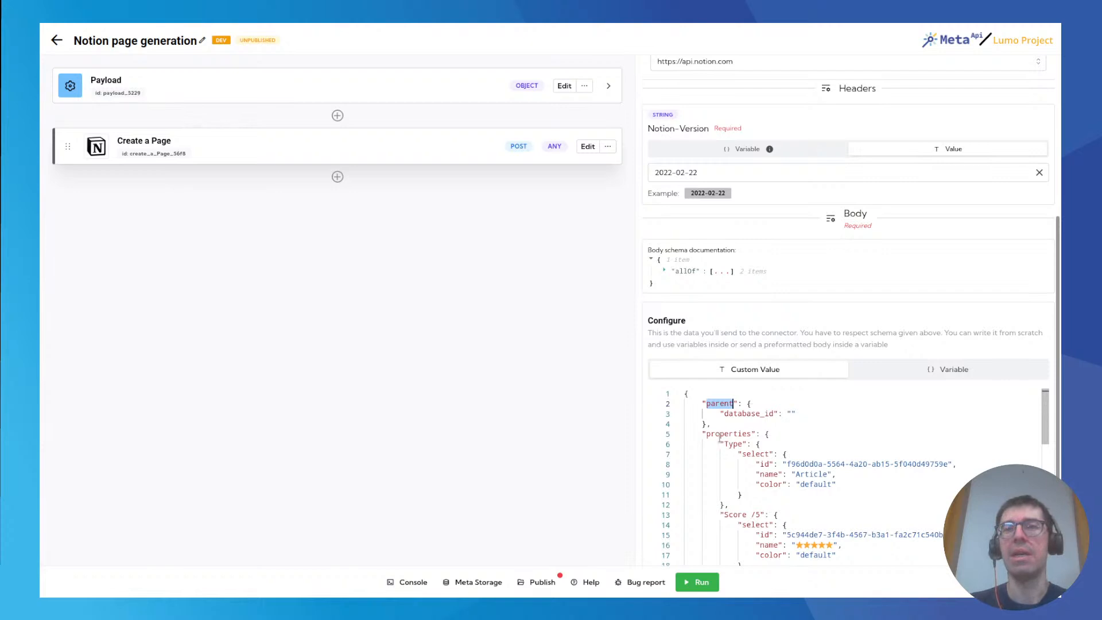
double_click(729, 434)
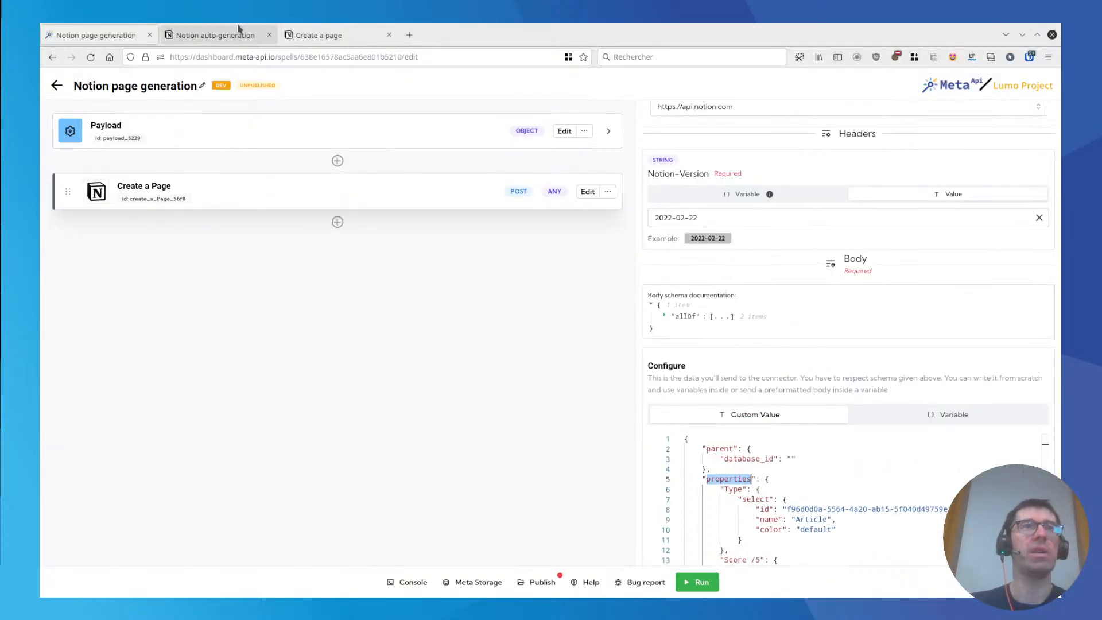
Switch to the Notion auto-generation page, and consult the Create a page API reference, opening its page parent documentation.
left_click(237, 28)
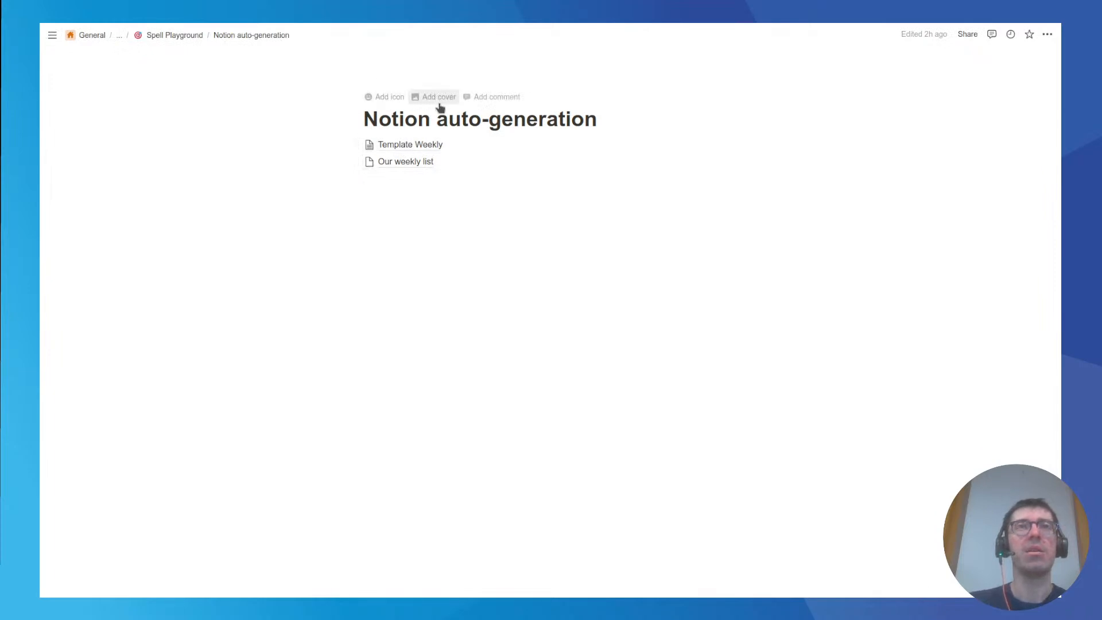
left_click(380, 117)
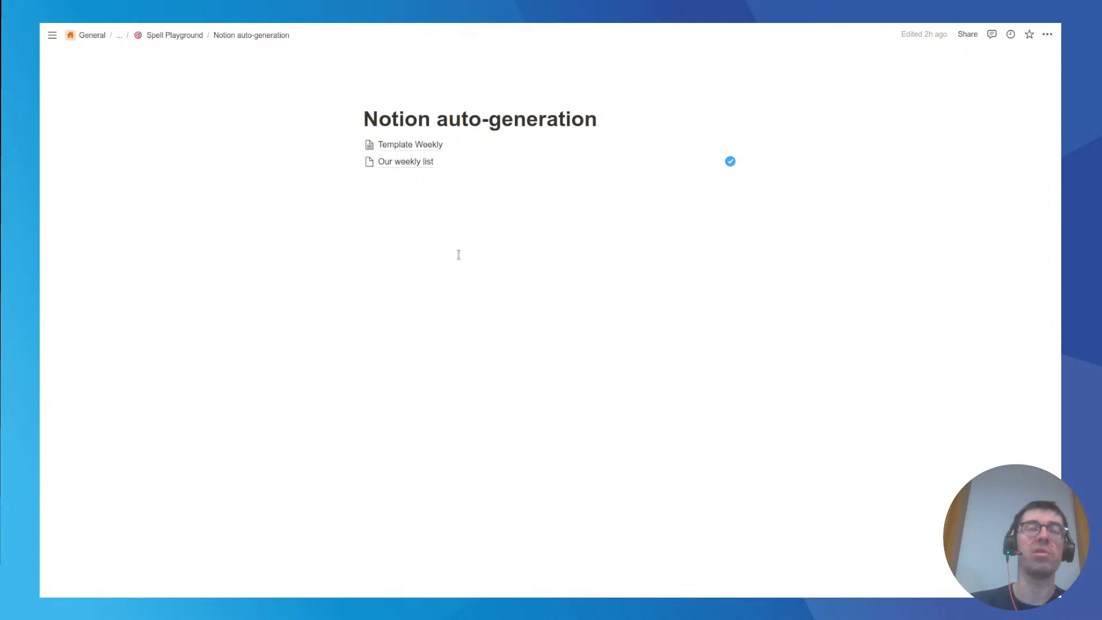
left_click(287, 32)
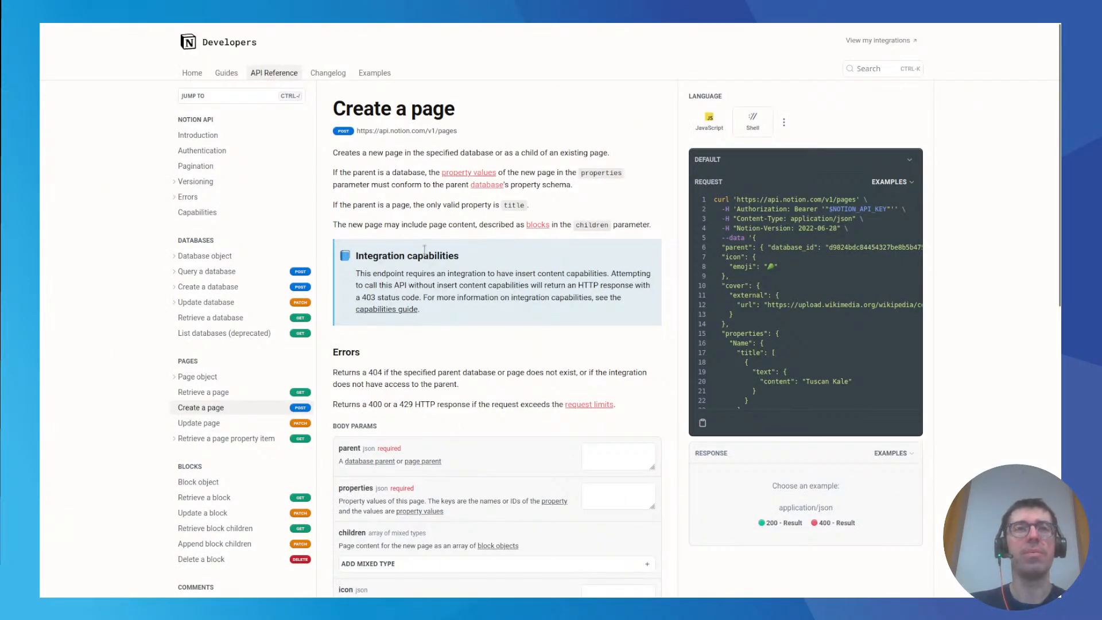
scroll(422, 255, "down", 2)
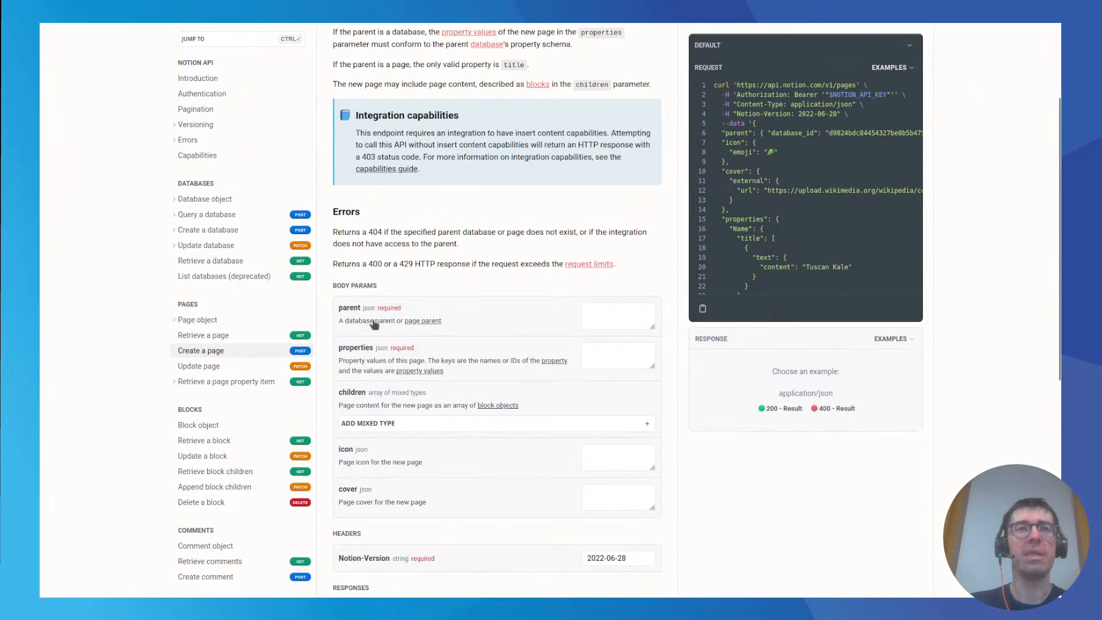
left_click(425, 322)
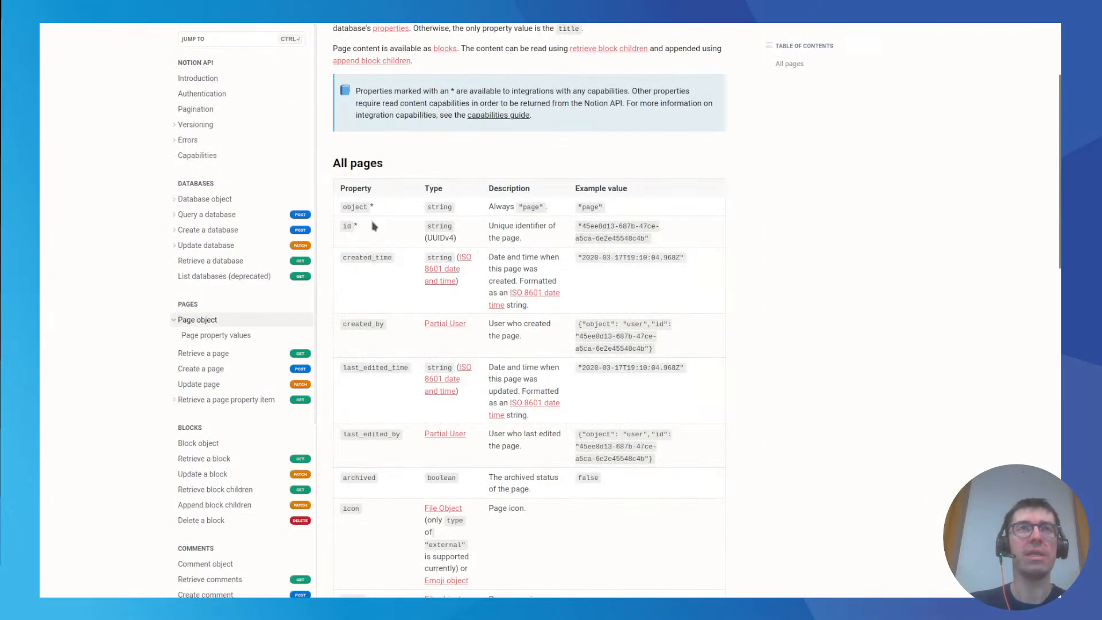
Examine the All pages property table in the Page object API reference.
scroll(373, 230, "down", 2)
scroll(367, 293, "down", 4)
scroll(425, 310, "down", 5)
scroll(434, 352, "up", 5)
scroll(434, 352, "up", 5)
scroll(402, 344, "up", 4)
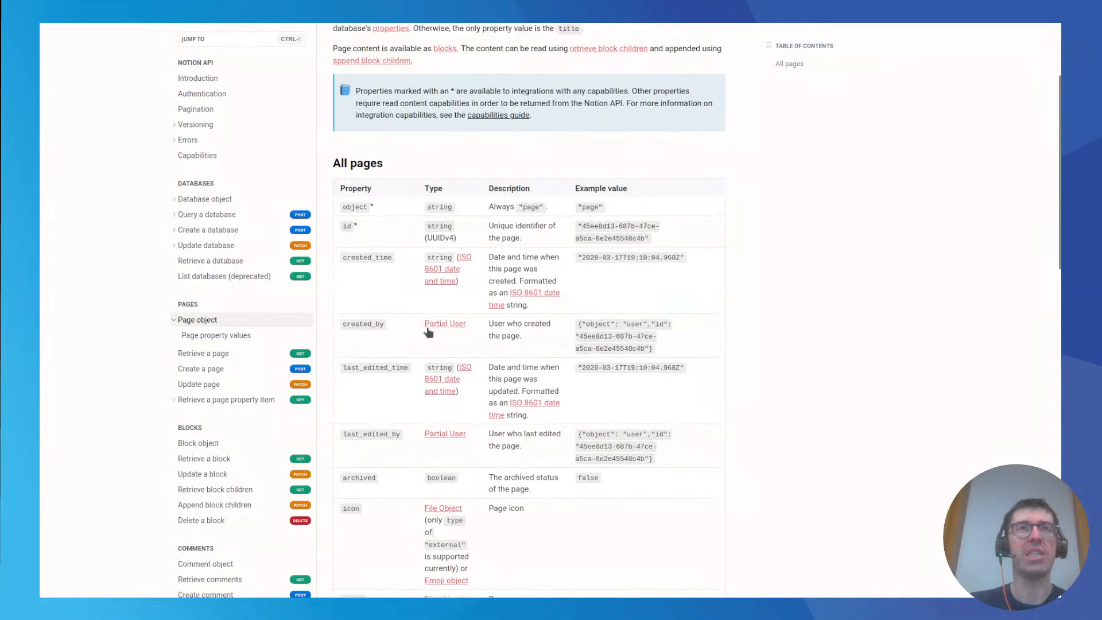
Switch to the Notion auto-generation page and open Template Weekly to review its section headings.
left_click(108, 33)
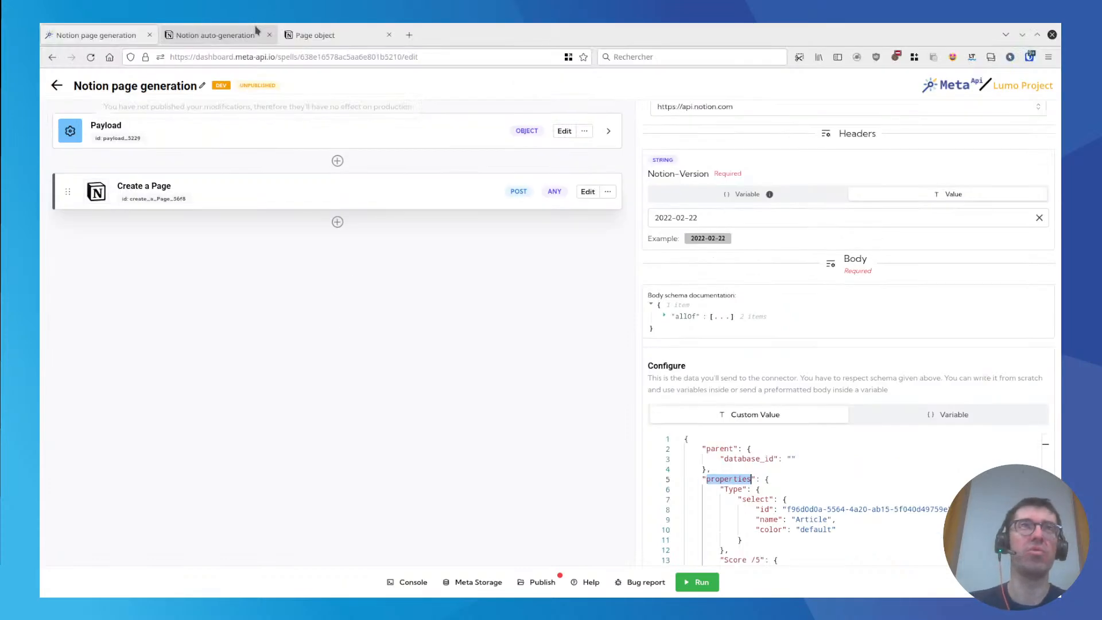
left_click(252, 35)
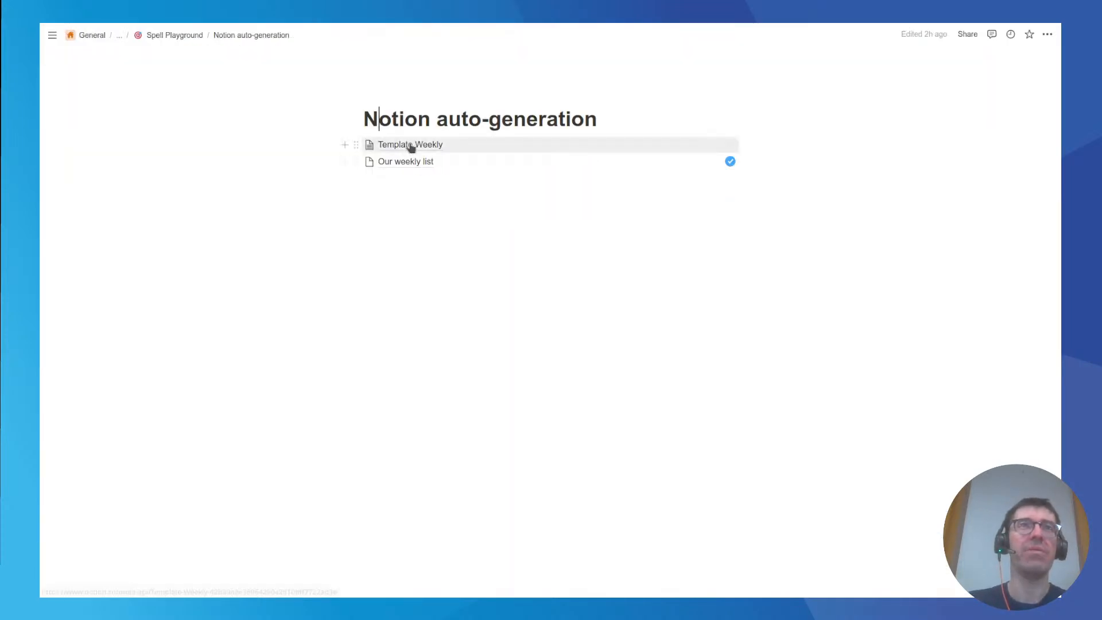
left_click(411, 144)
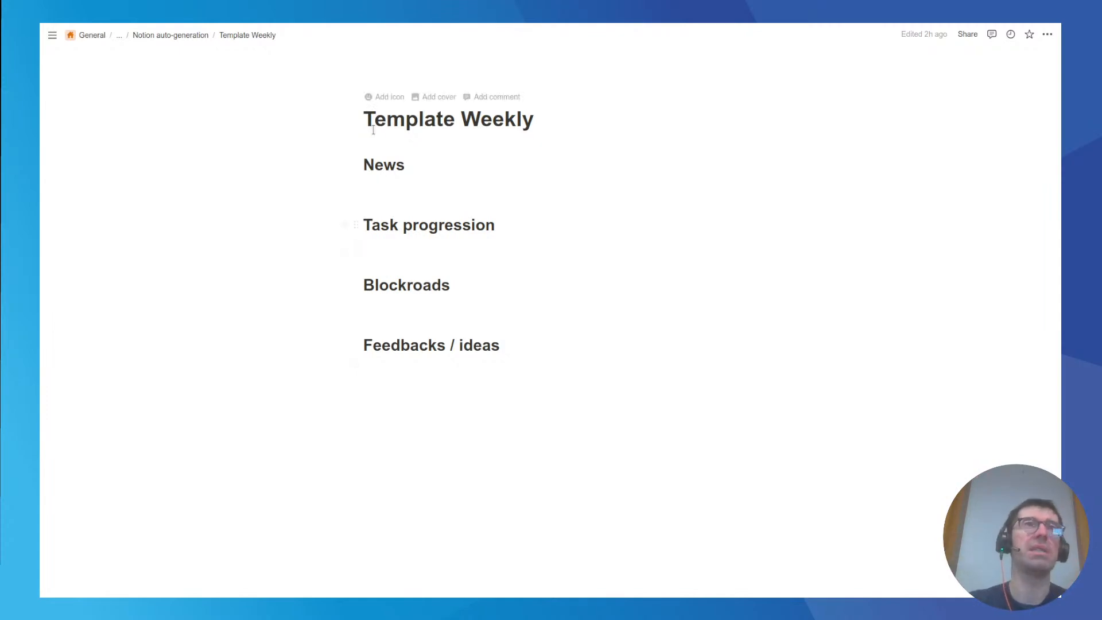
Switch back to the Notion page generation spell and disable the Create a Page block.
mouse_move(192, 39)
left_click(116, 33)
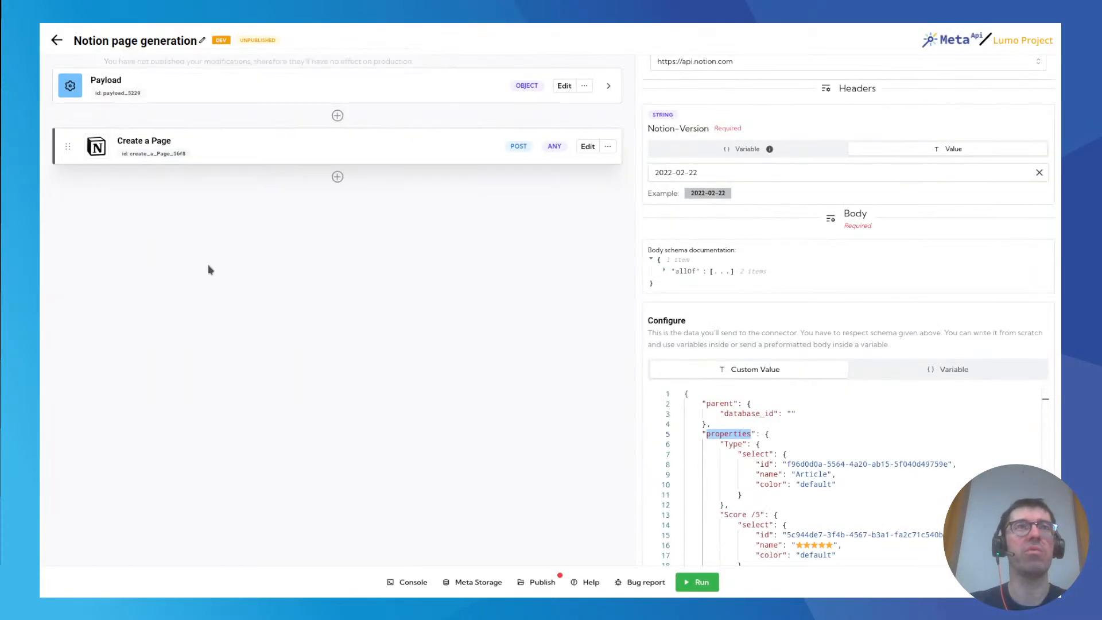
left_click(607, 146)
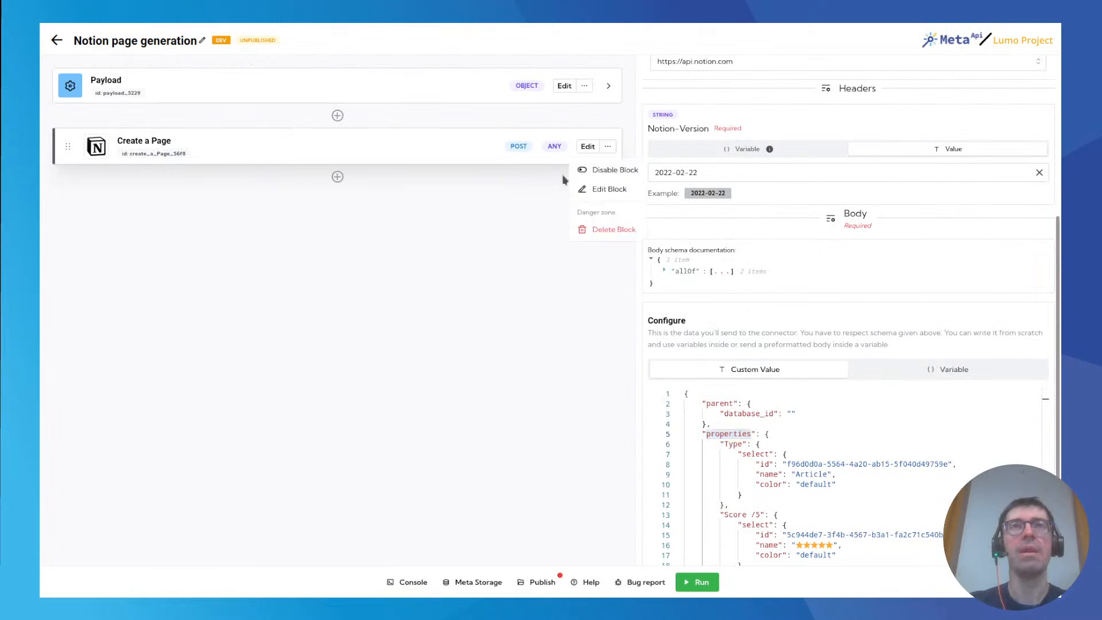
left_click(602, 172)
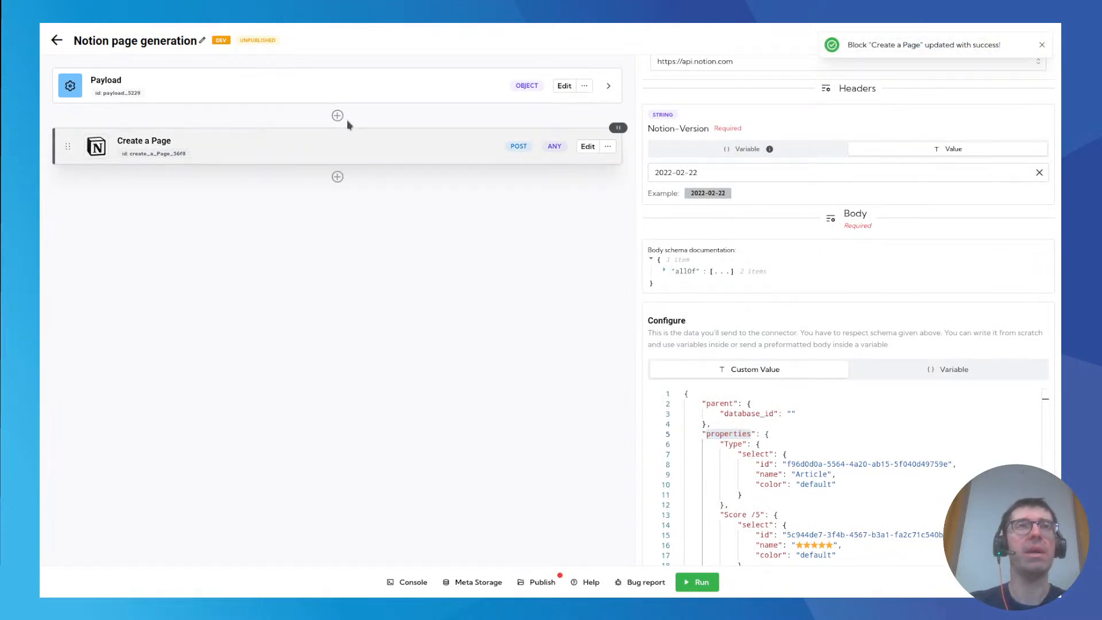
Start a new connector block between Payload and Create a Page, choosing Notion from the public API catalog.
mouse_move(223, 40)
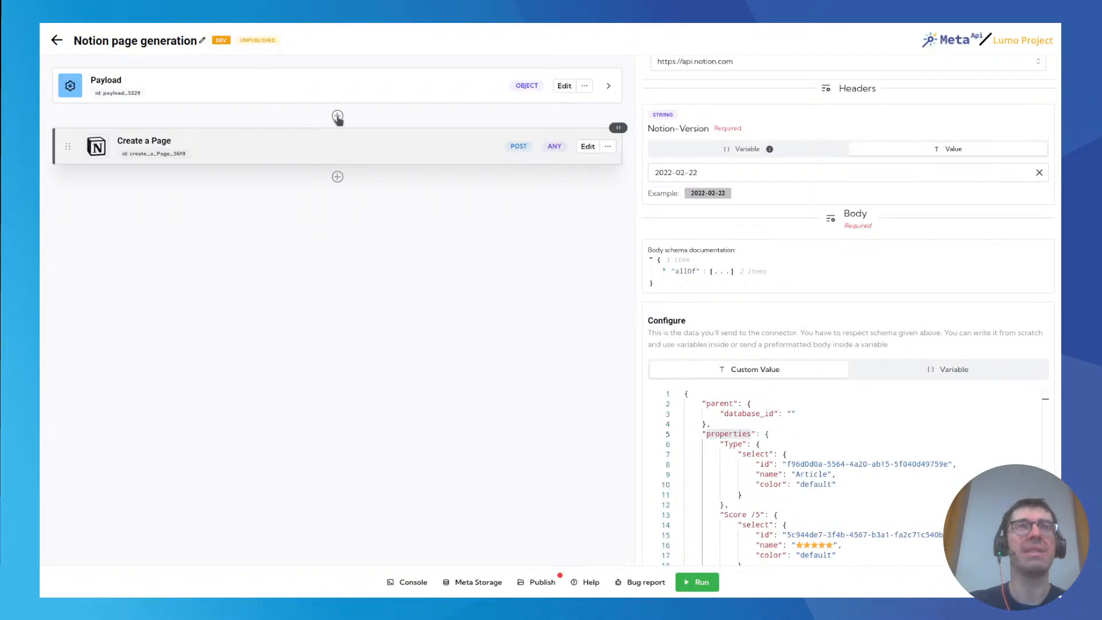
left_click(338, 116)
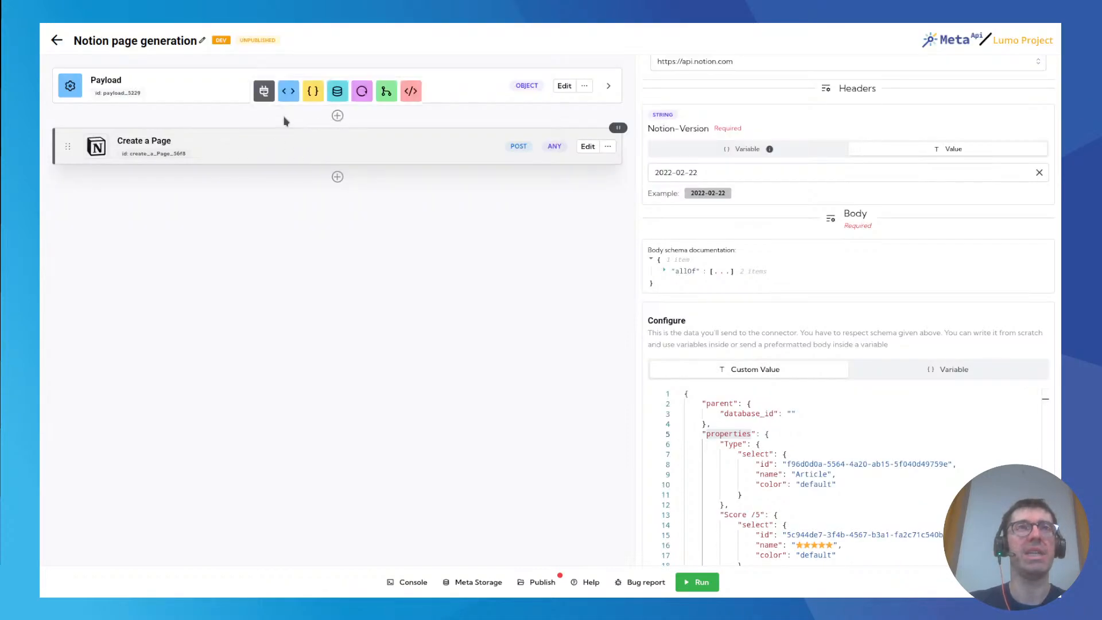
left_click(263, 91)
left_click(204, 170)
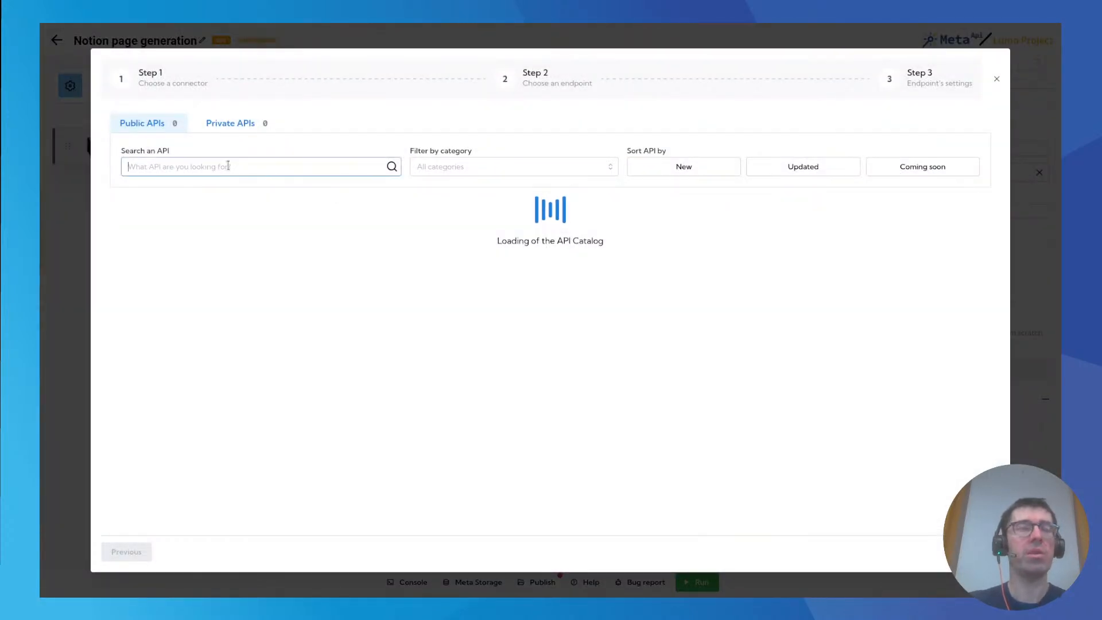
type("notion")
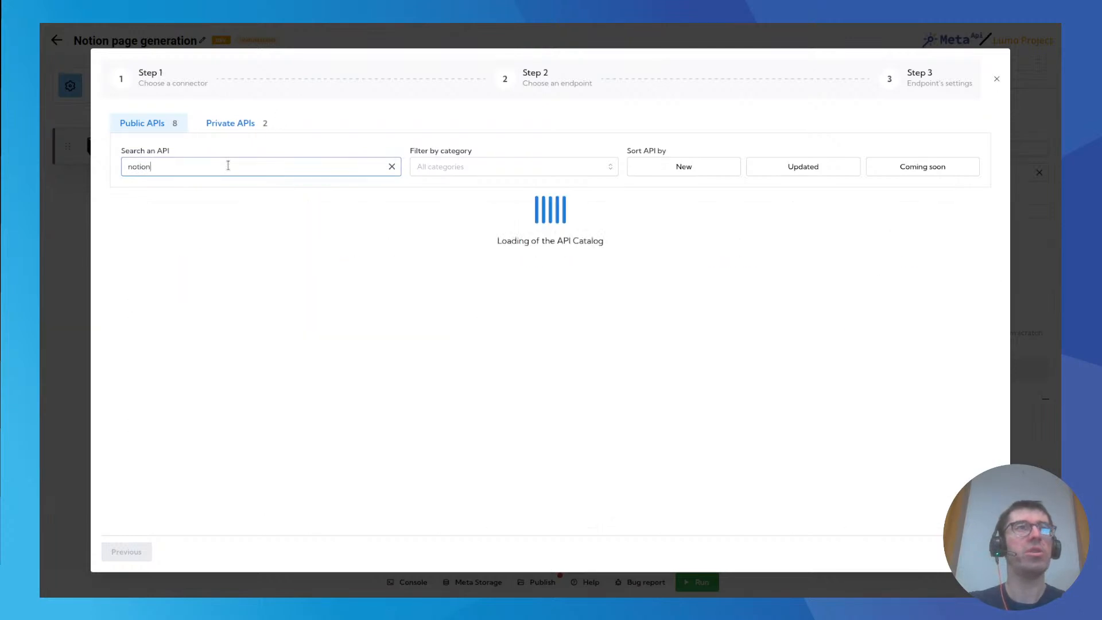
left_click(551, 258)
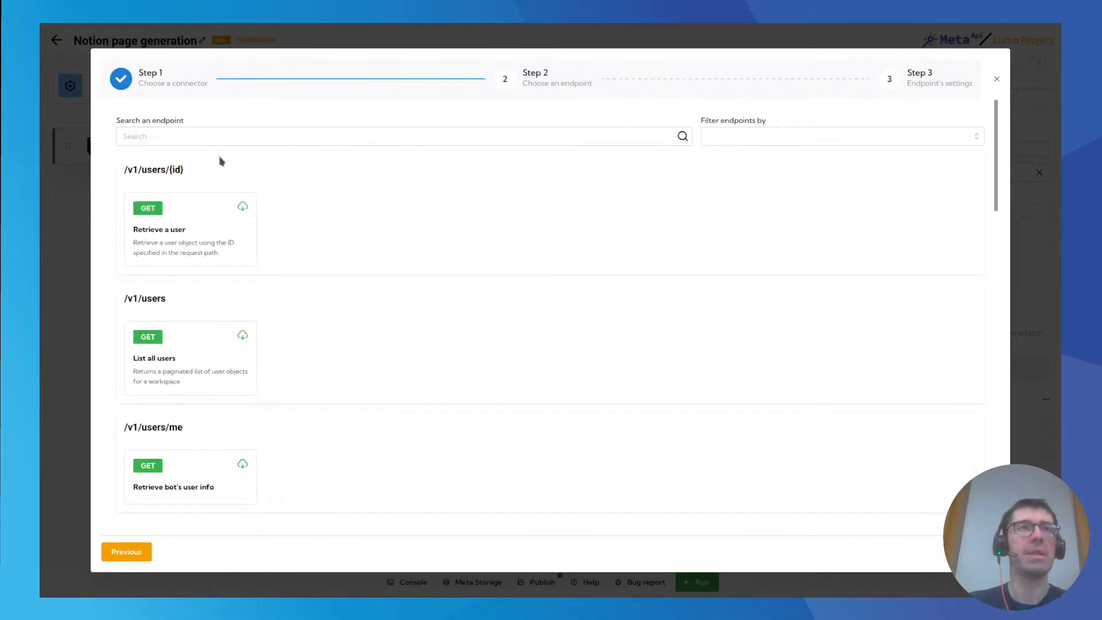
Use the Retrieve a Page endpoint for the new block and set its authentication account to Meta API Internal.
left_click(204, 137)
type("page")
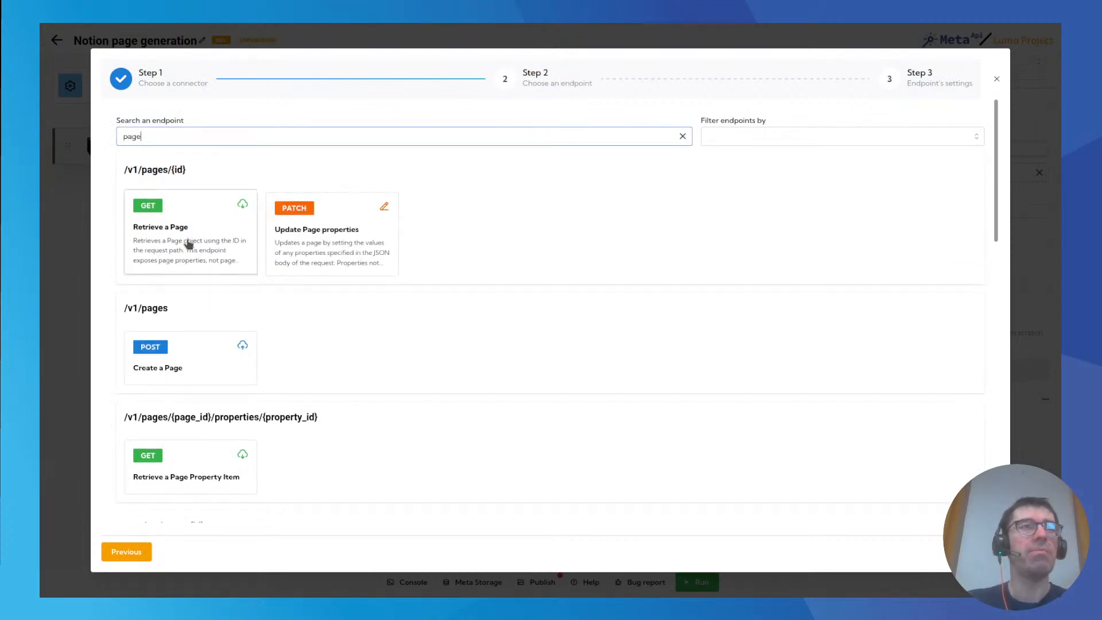
left_click(165, 235)
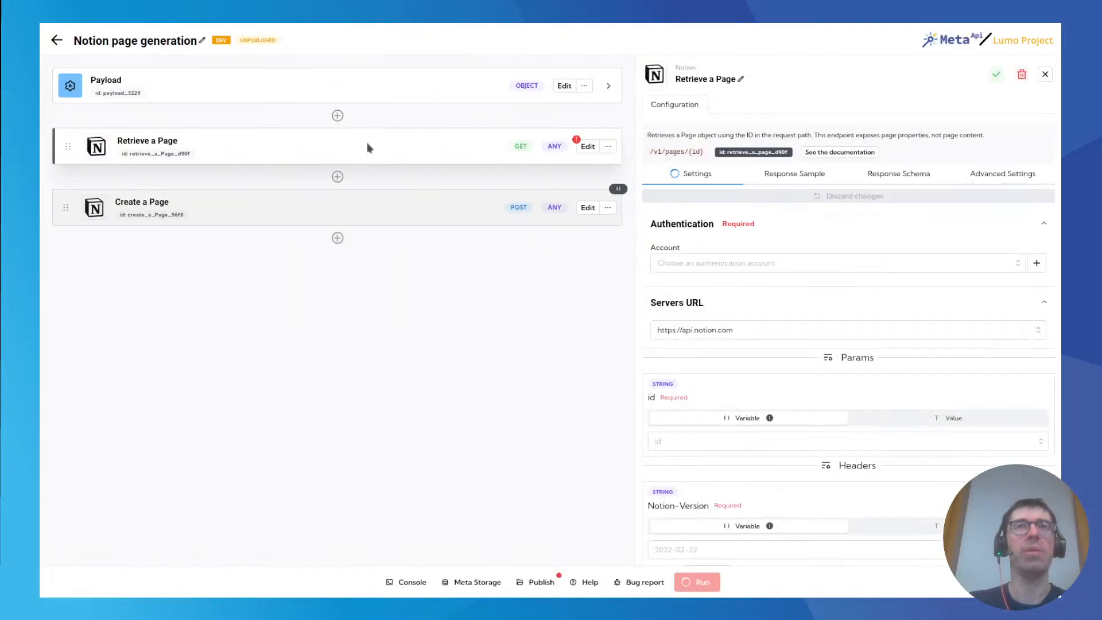
left_click(711, 268)
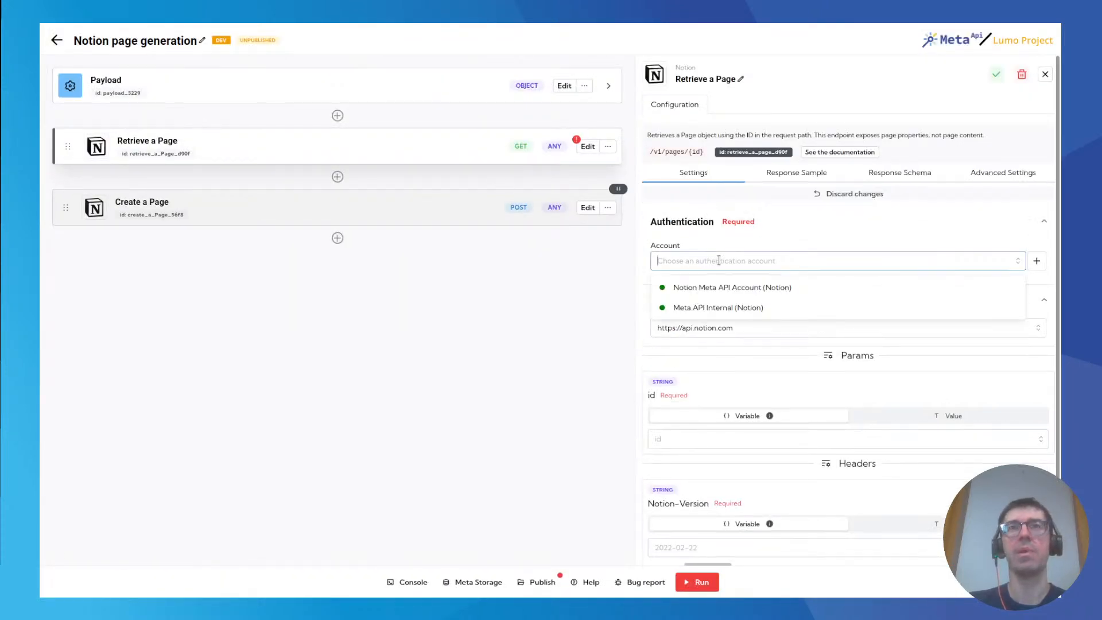
left_click(701, 310)
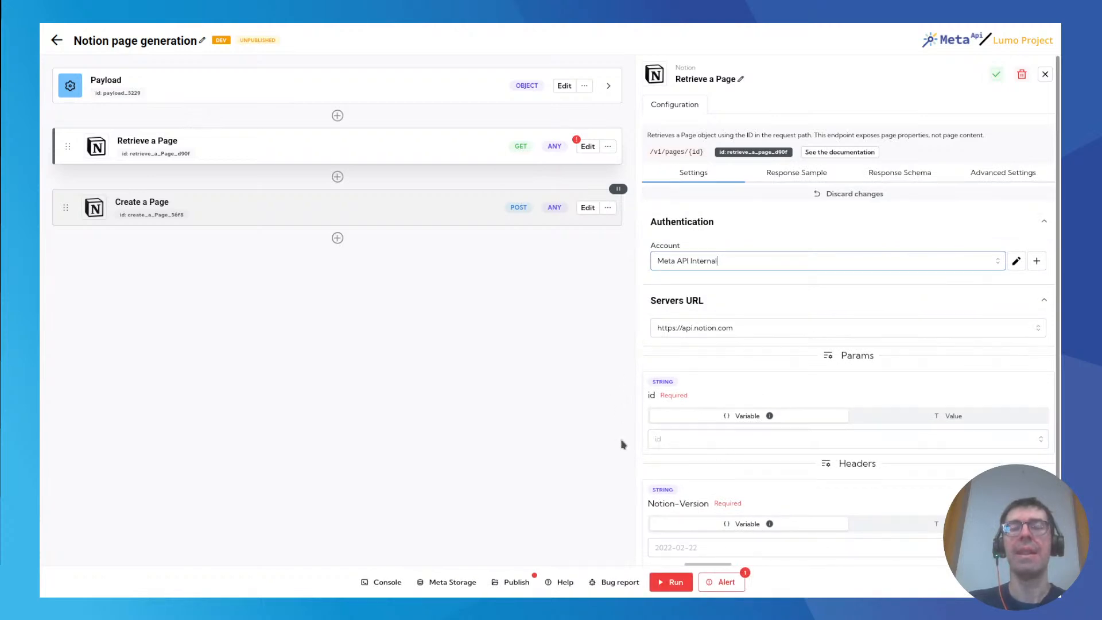
Copy the page ID for the block's required id parameter from the Template Weekly page's Notion URL, and return to the spell.
left_click_drag(647, 396, 705, 394)
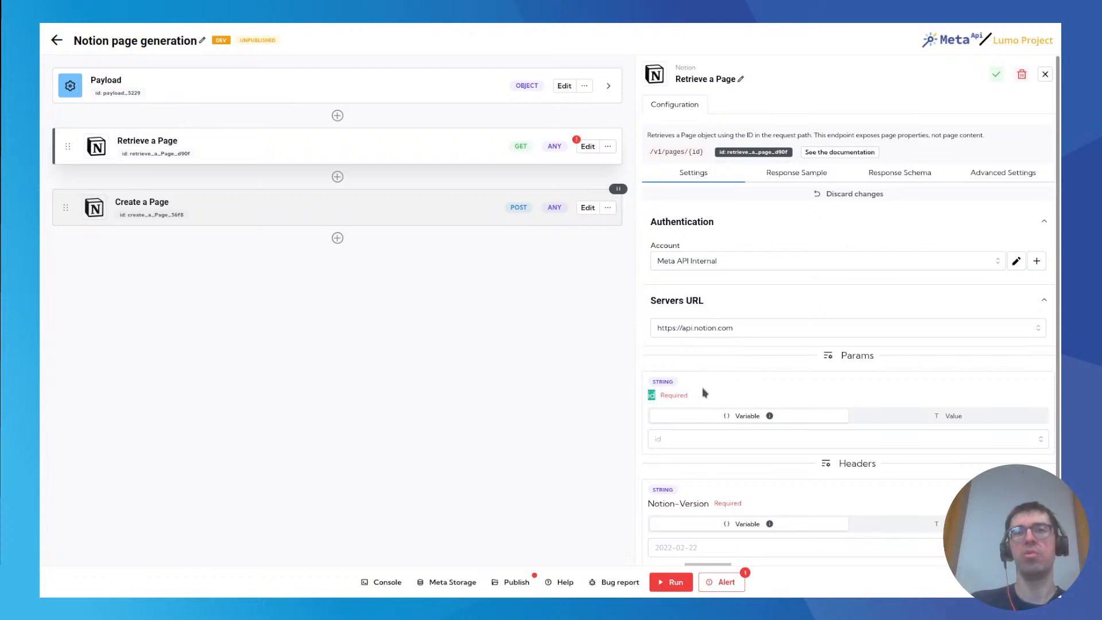
left_click(253, 37)
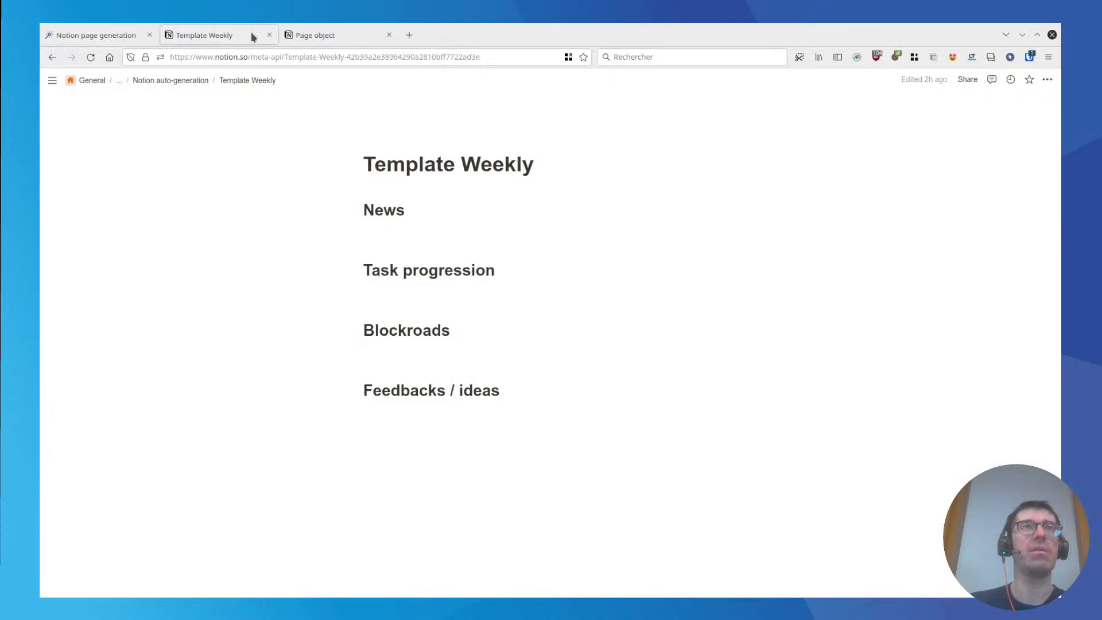
left_click(402, 58)
double_click(401, 57)
key("ctrl+c")
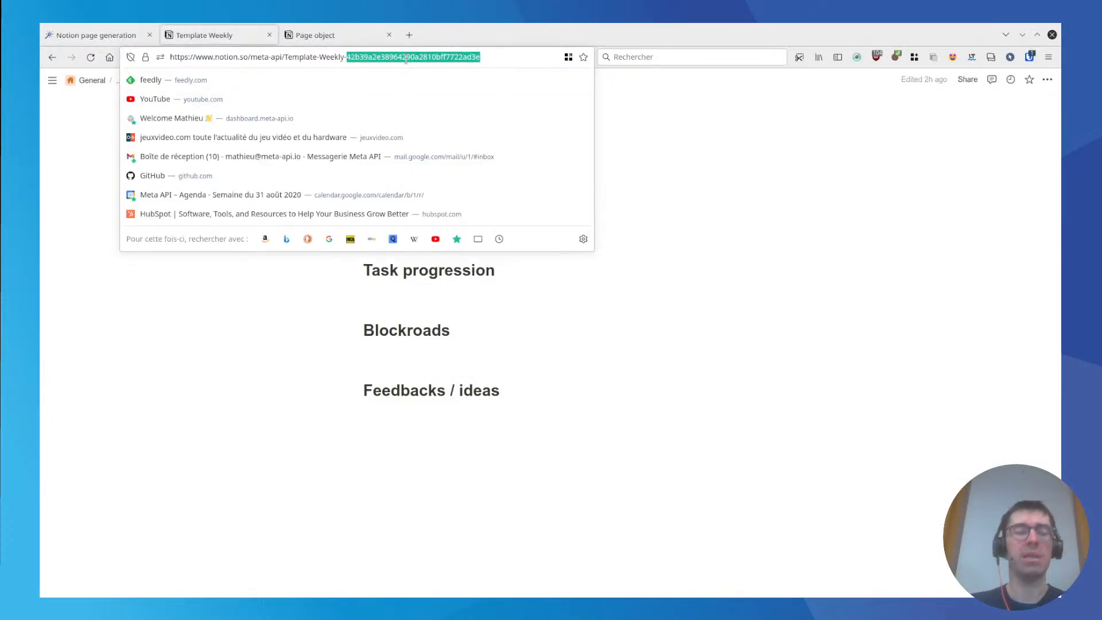
left_click(123, 38)
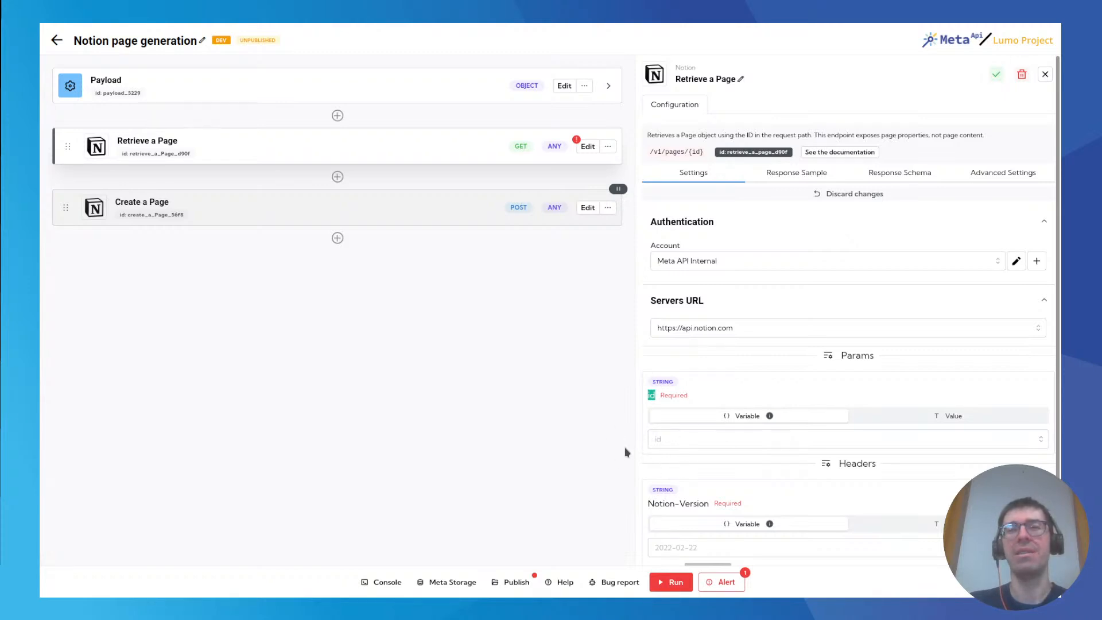
Replace the Payload block's firstName entry with a templateId key holding the copied Template Weekly page ID.
left_click(610, 90)
left_click(567, 89)
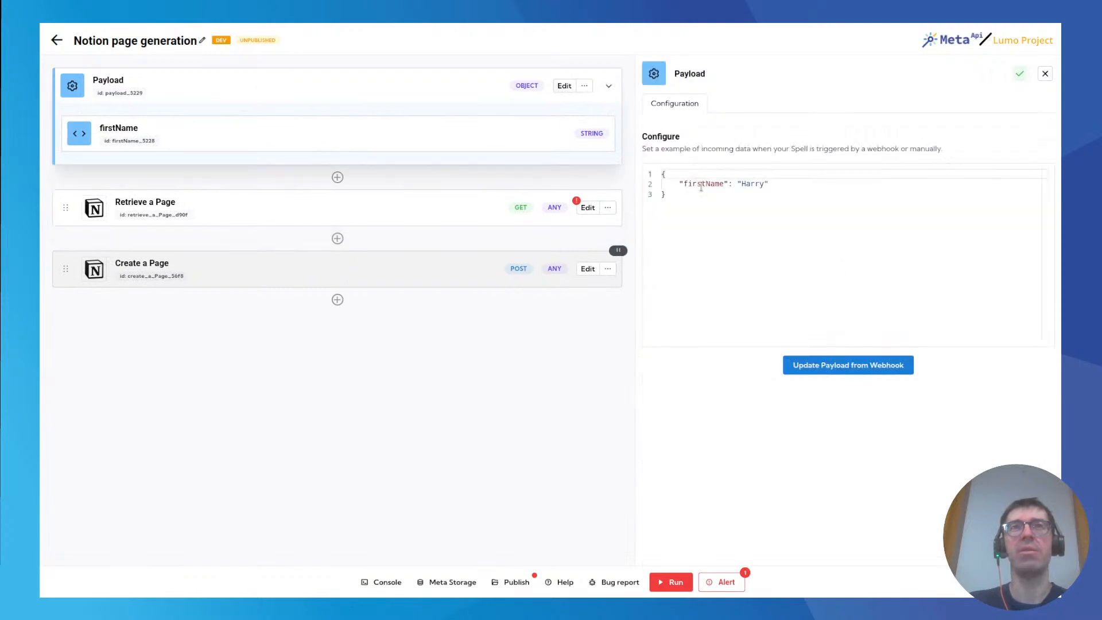
double_click(701, 184)
type("tem")
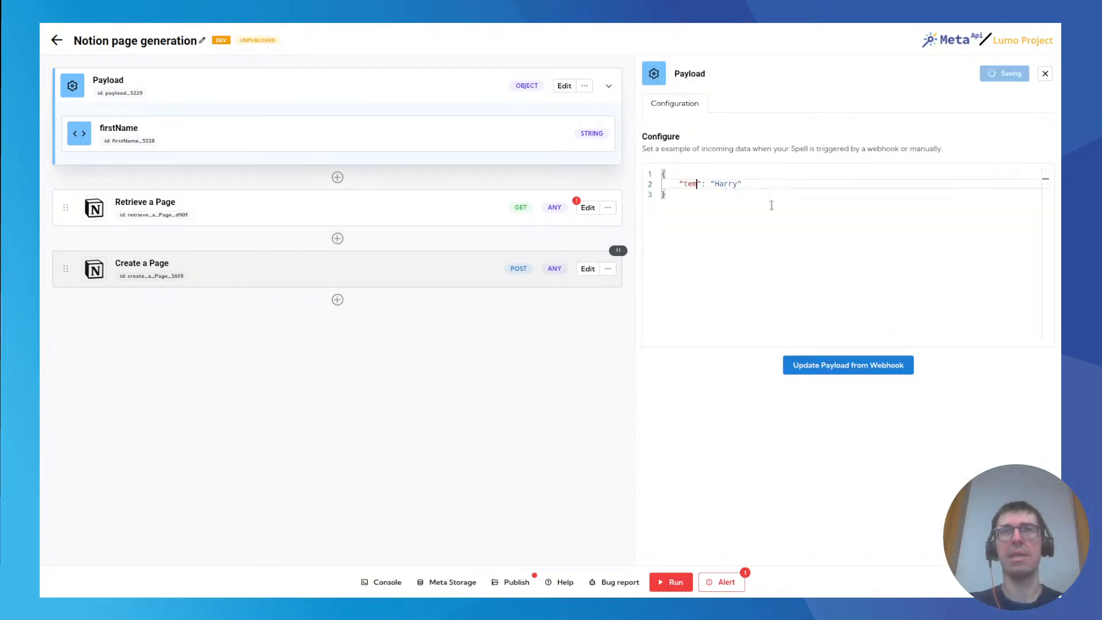
type("plateId")
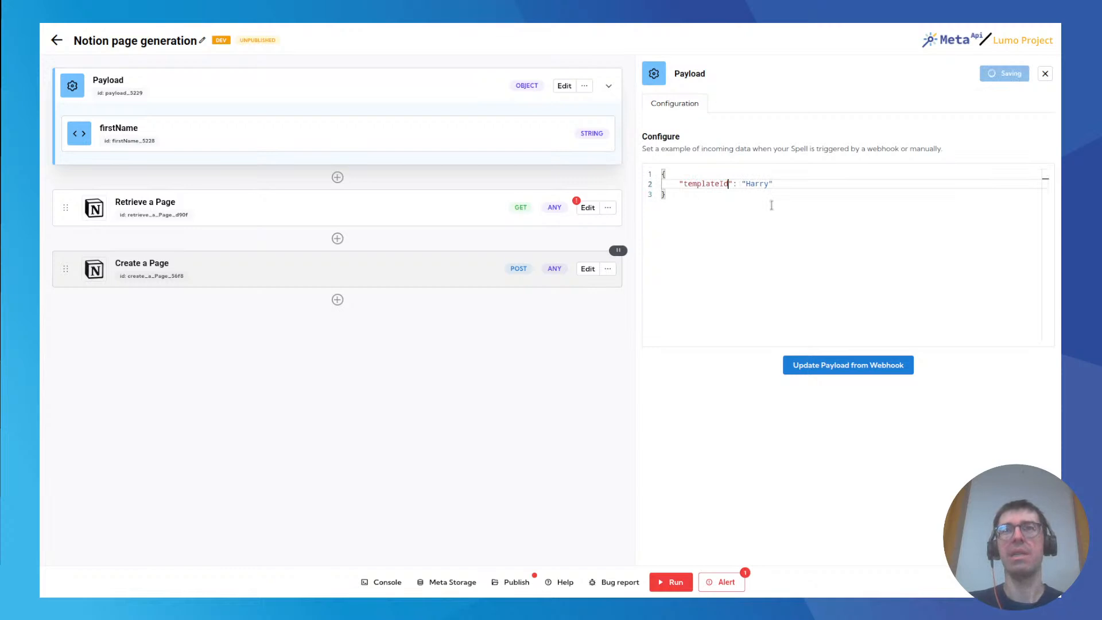
double_click(757, 183)
key("ctrl+v")
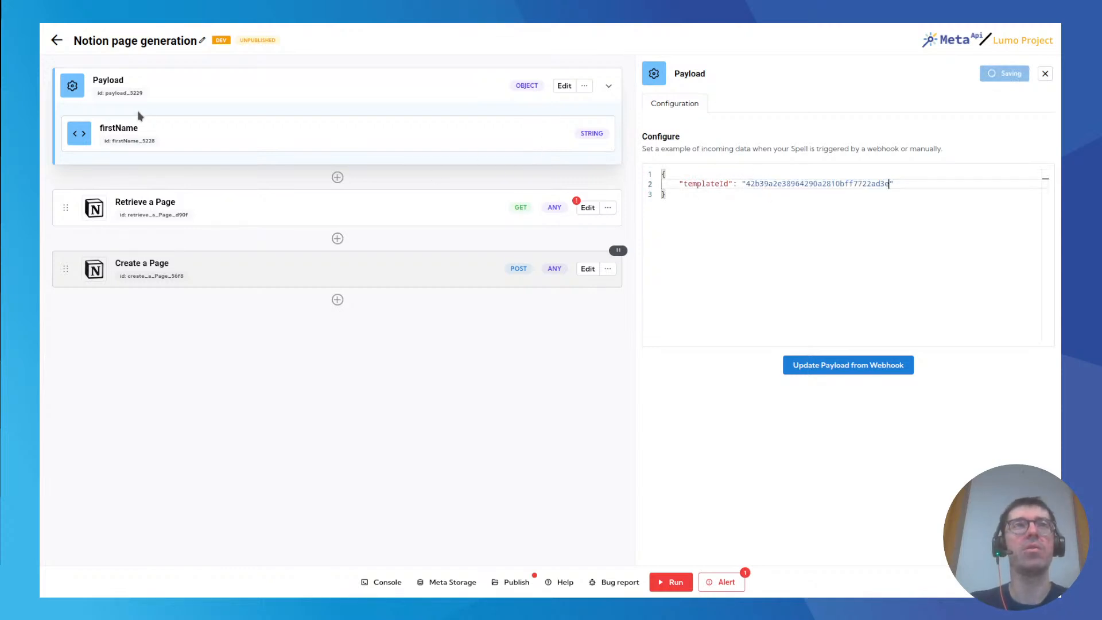
left_click(714, 276)
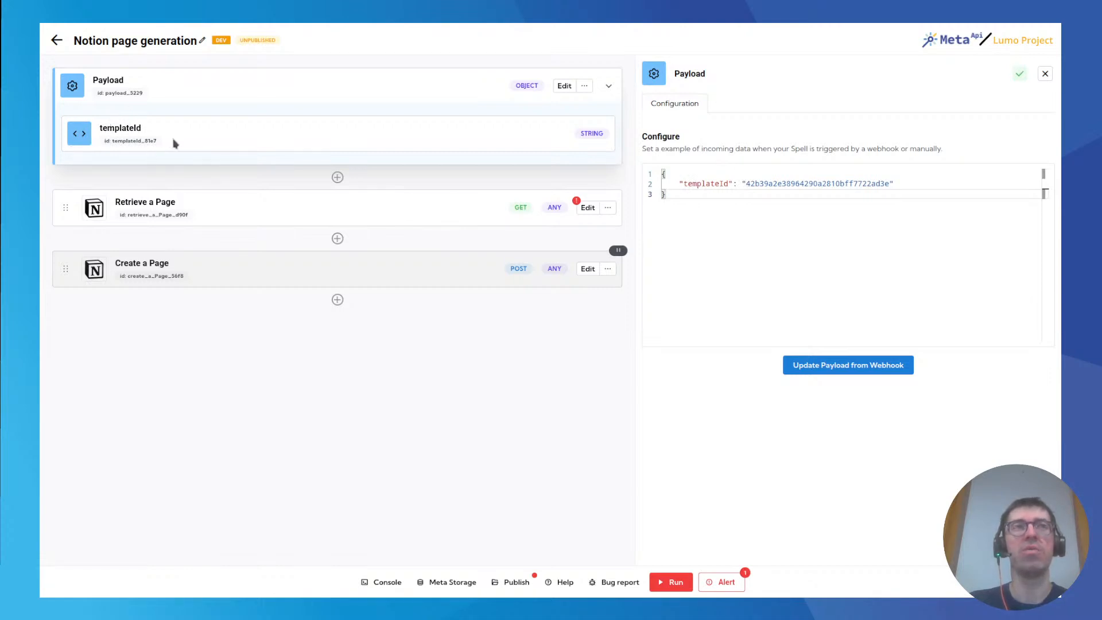
Set the Retrieve a Page block's id parameter to the templateId variable.
left_click(588, 210)
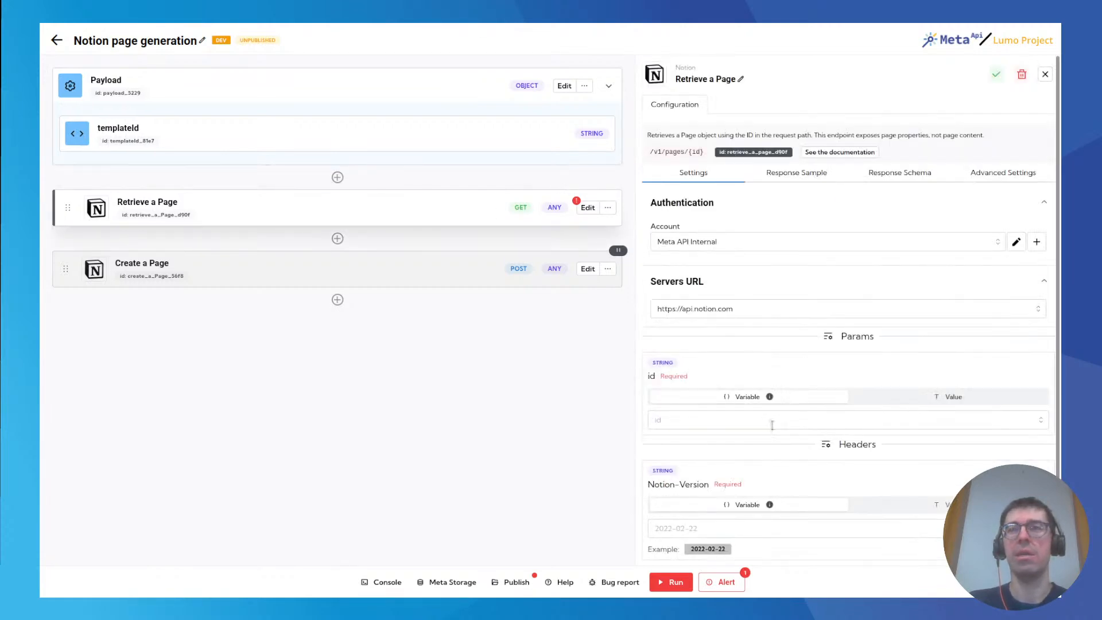
left_click(802, 419)
left_click(684, 485)
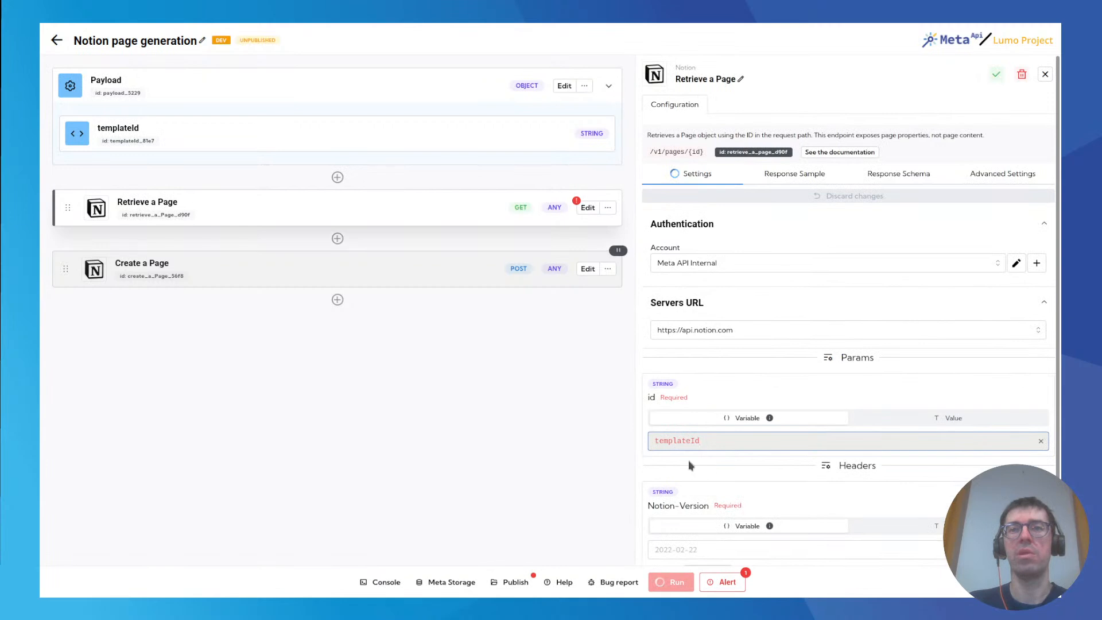
Set the Retrieve a Page block's Notion-Version header to the fixed value 2022-02-22.
scroll(689, 462, "down", 1)
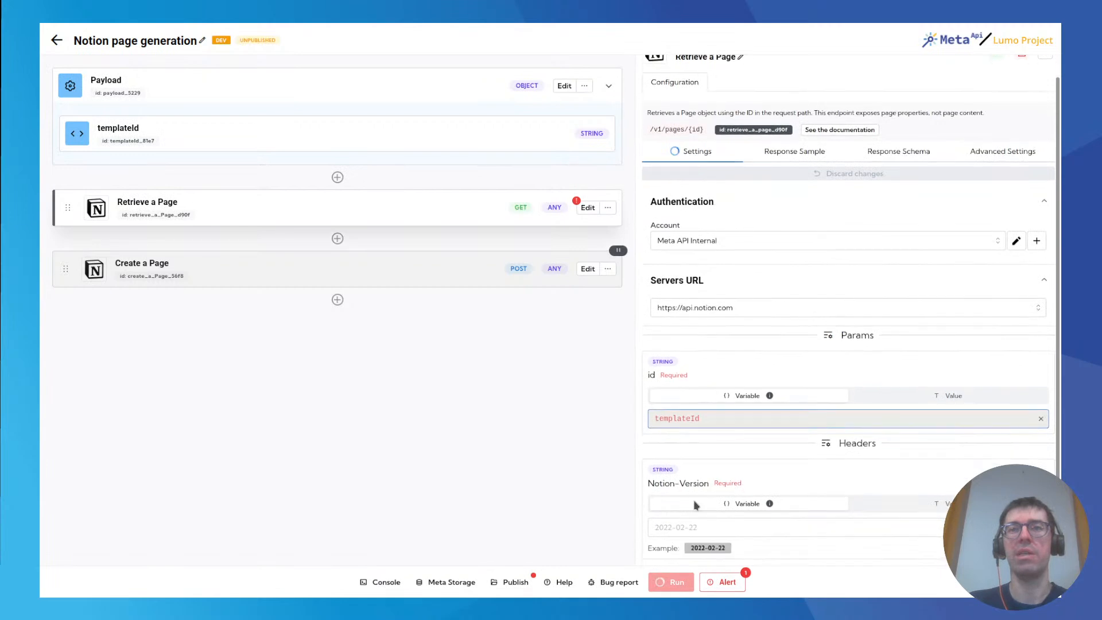
left_click(721, 520)
type("2022-02-22")
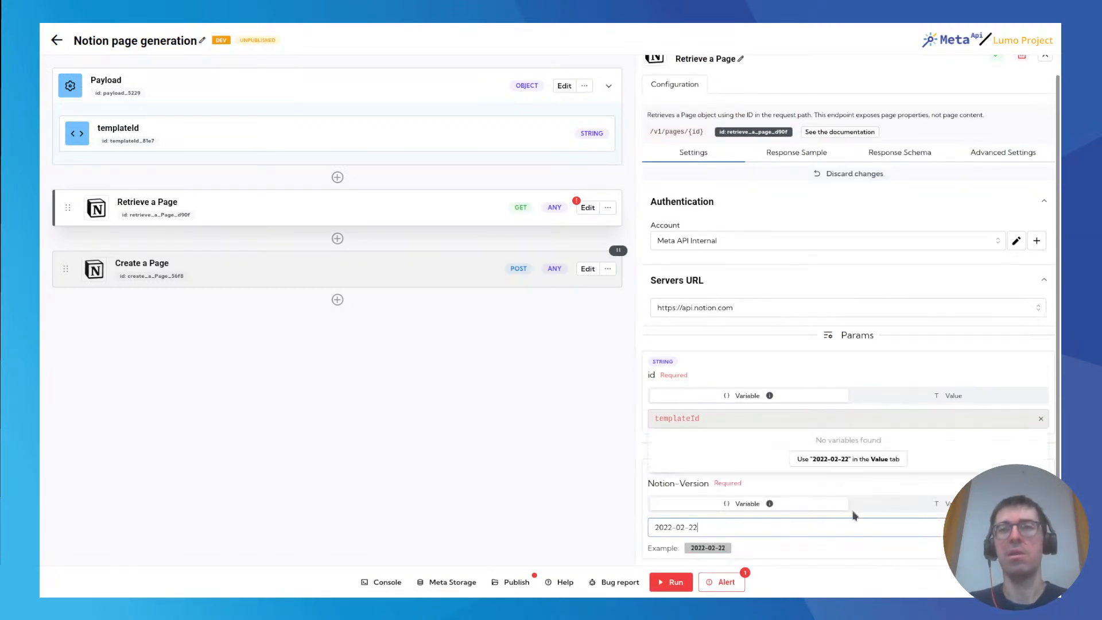
left_click(866, 461)
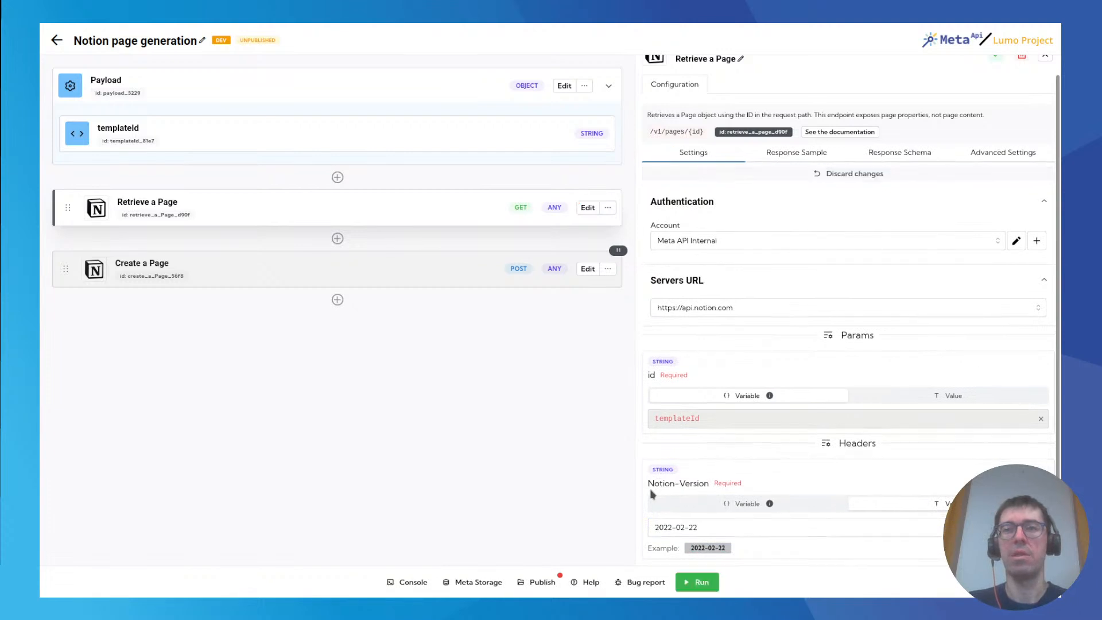
Run the spell and examine the latest response returned by the Retrieve a Page block.
left_click(694, 583)
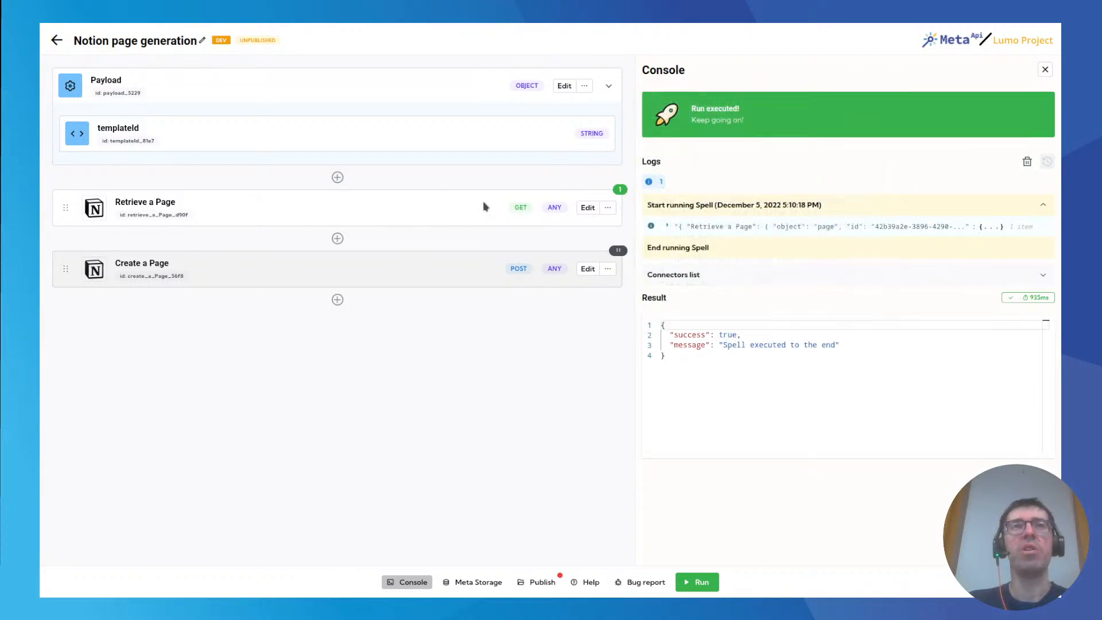
mouse_move(618, 191)
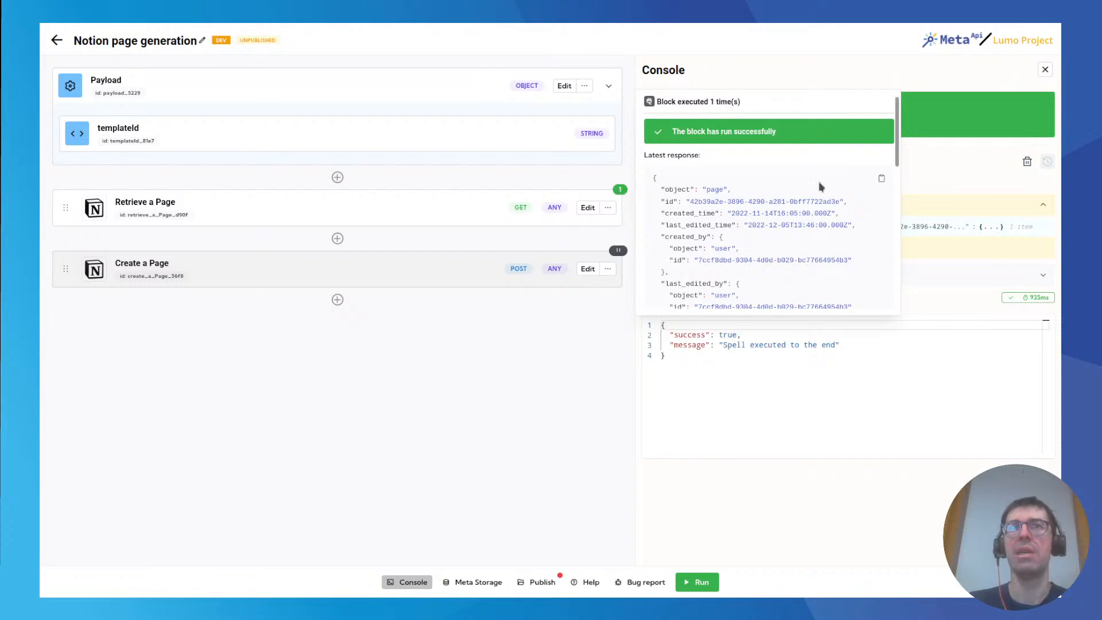
scroll(756, 196, "down", 1)
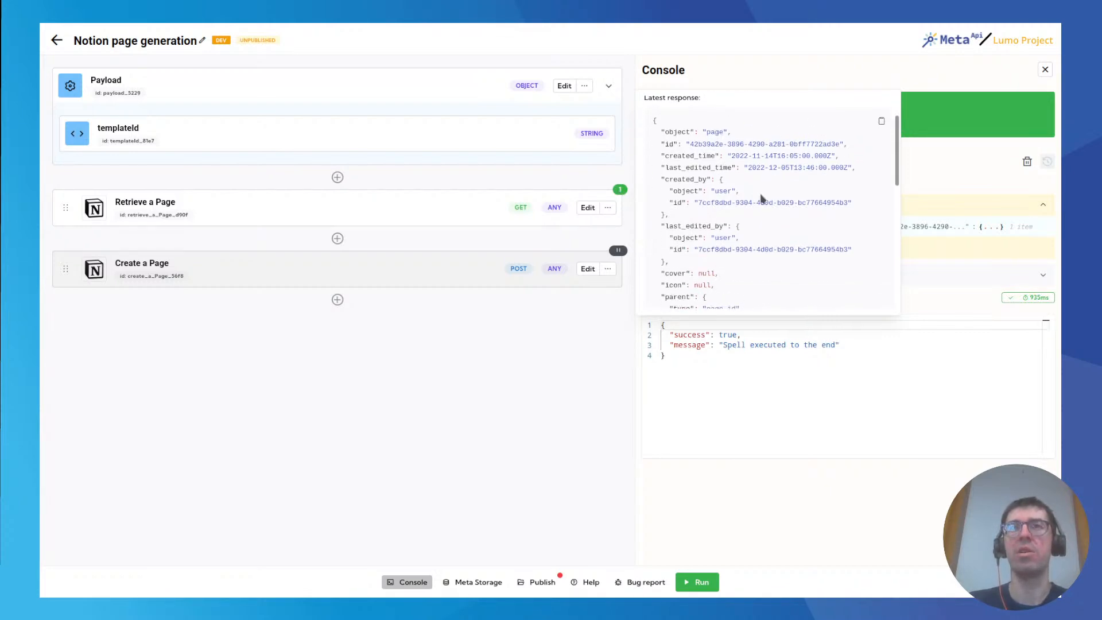
scroll(723, 201, "up", 1)
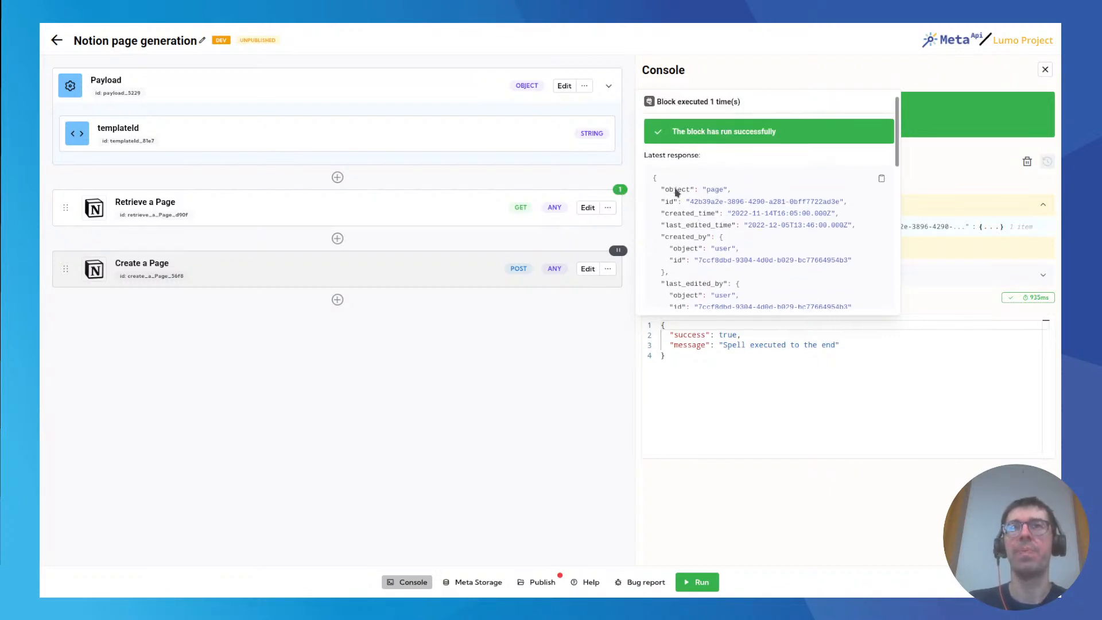
scroll(716, 226, "down", 1)
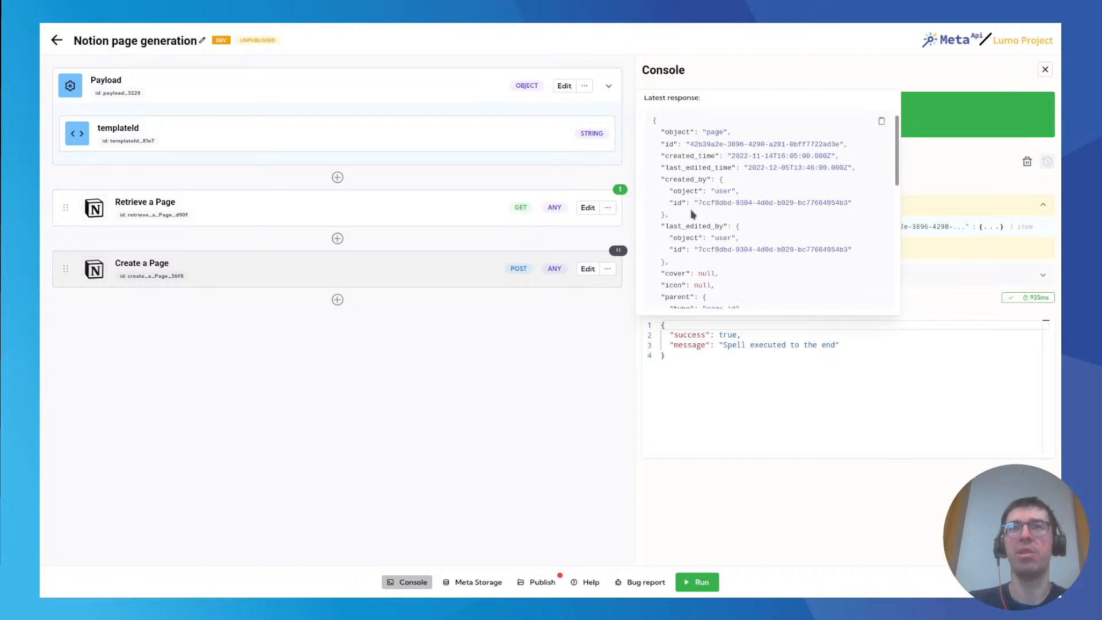
Examine the Retrieve a Page block's last run results, including the parent page ID, the title property and its text content.
left_click(626, 190)
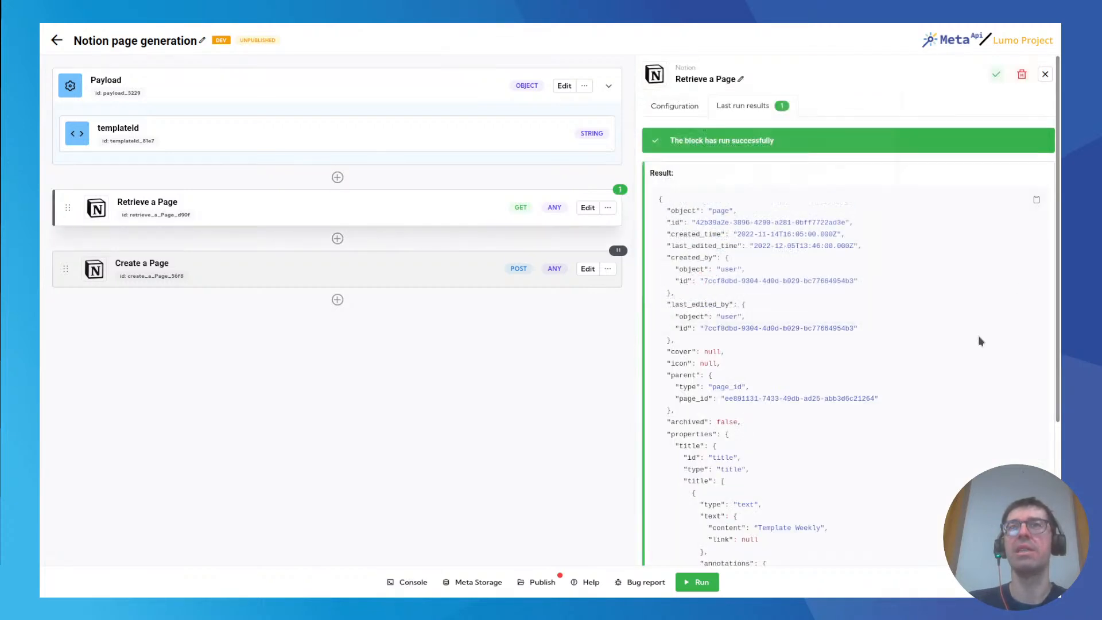
scroll(839, 316, "down", 4)
scroll(838, 318, "up", 4)
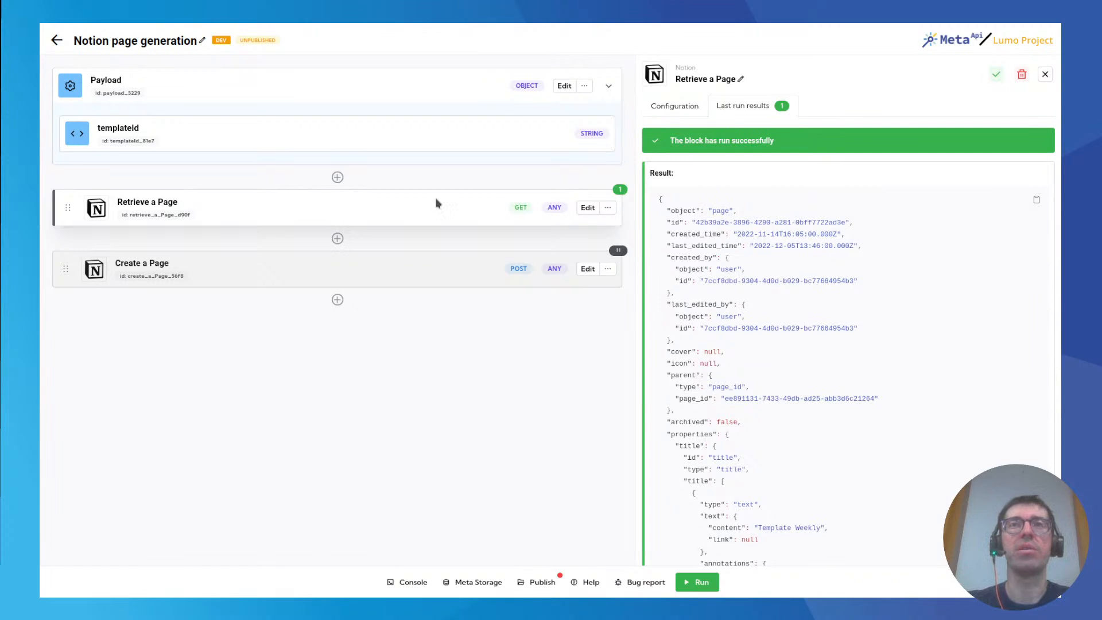
scroll(787, 308, "down", 1)
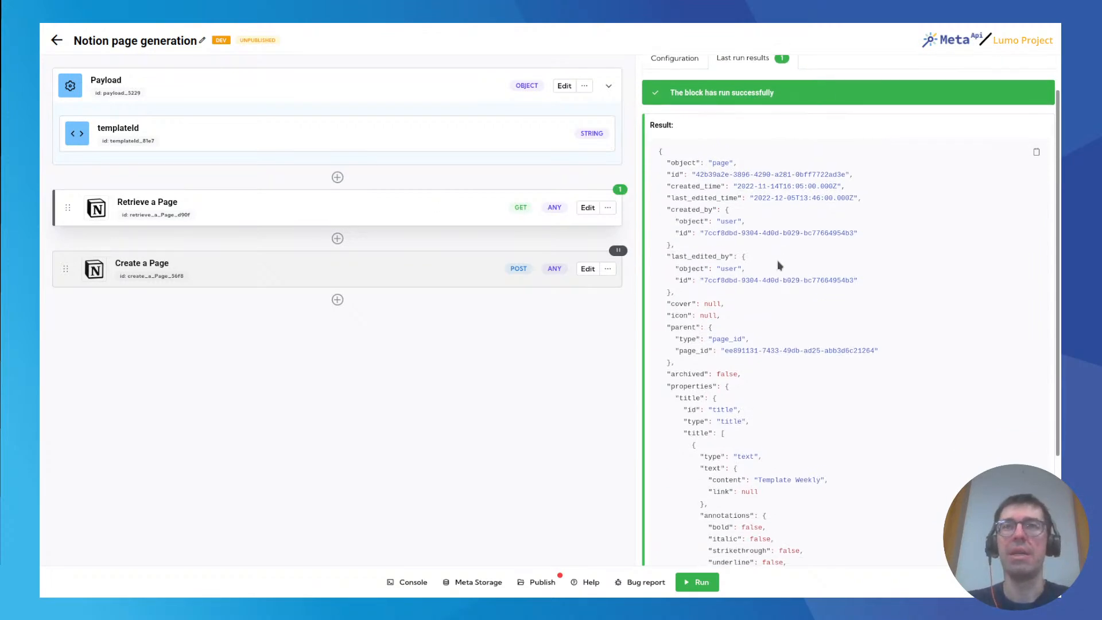
scroll(721, 234, "down", 1)
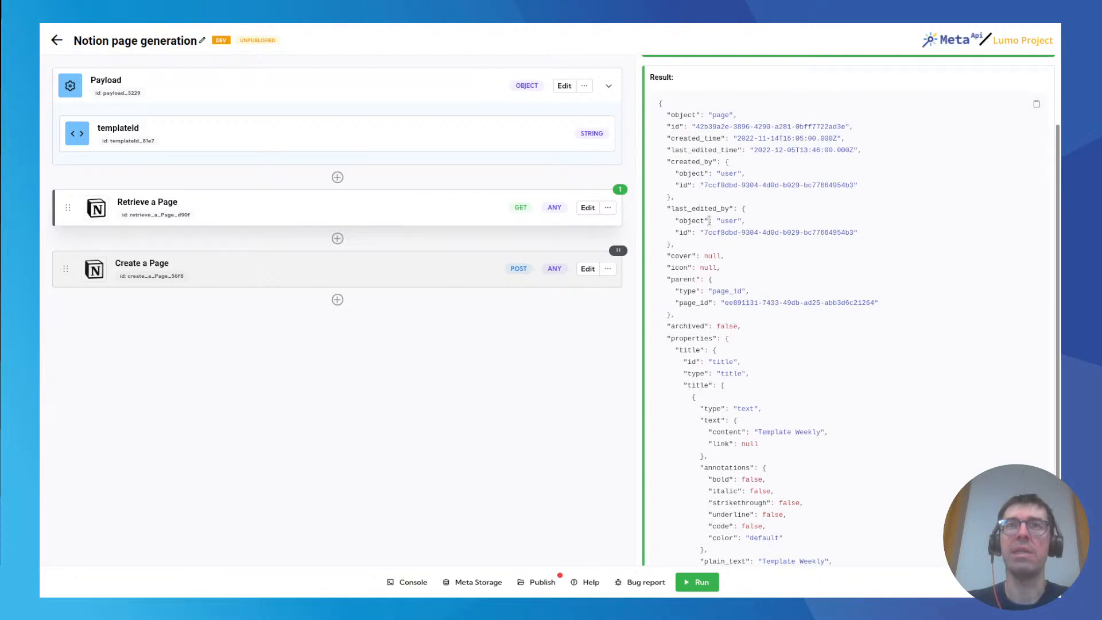
scroll(792, 323, "down", 2)
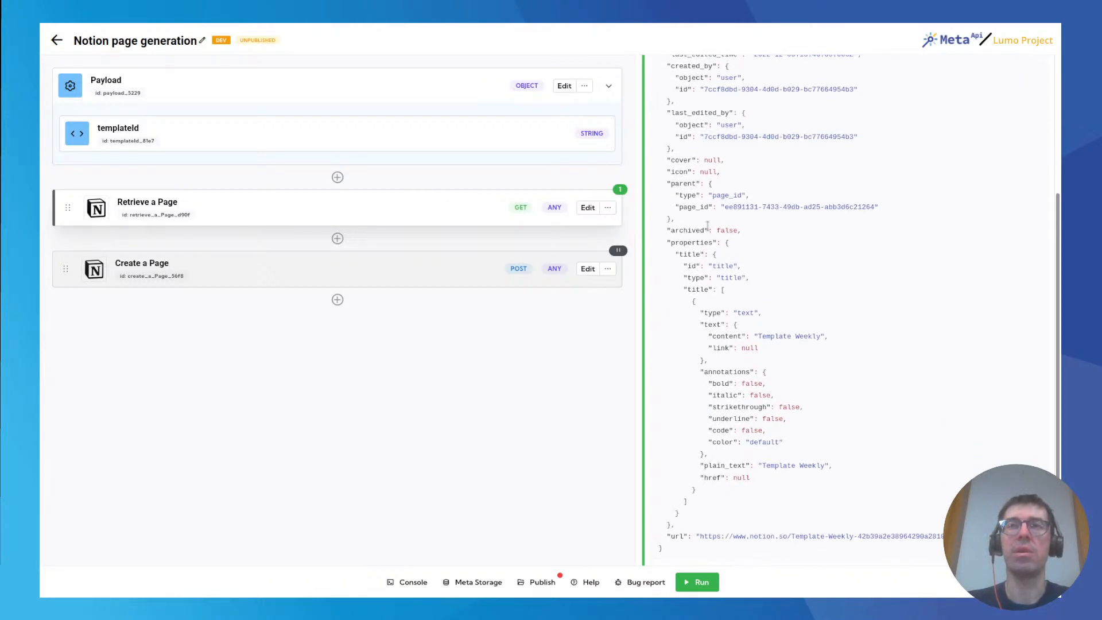
left_click_drag(727, 208, 853, 216)
left_click(794, 232)
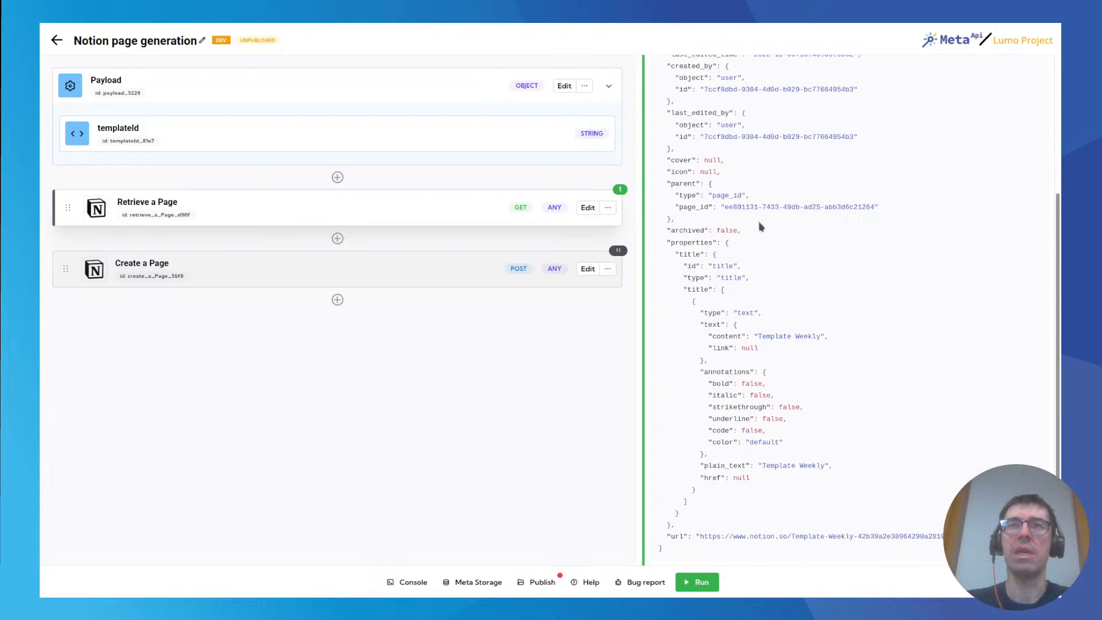
scroll(704, 281, "down", 1)
double_click(693, 234)
double_click(690, 247)
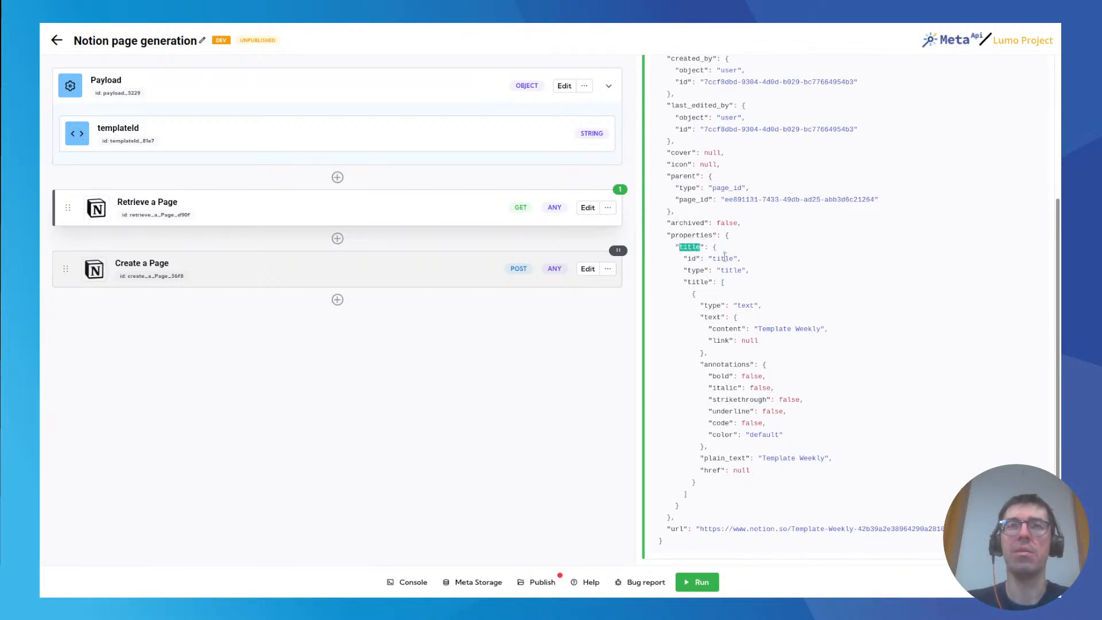
left_click_drag(759, 328, 824, 328)
left_click(791, 329)
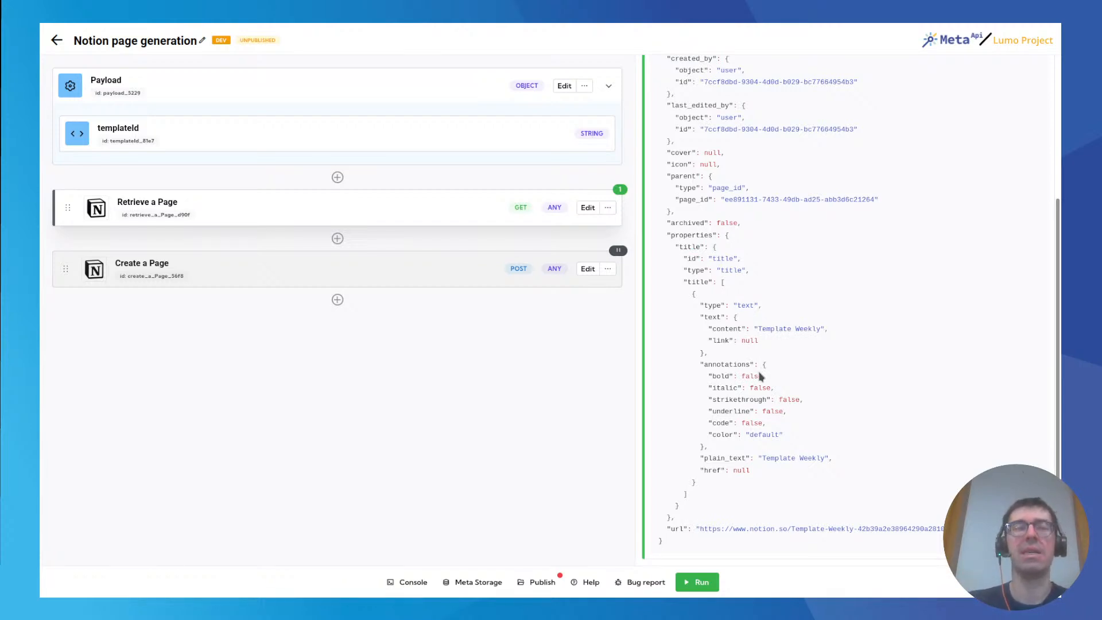
scroll(772, 327, "up", 4)
scroll(773, 329, "down", 4)
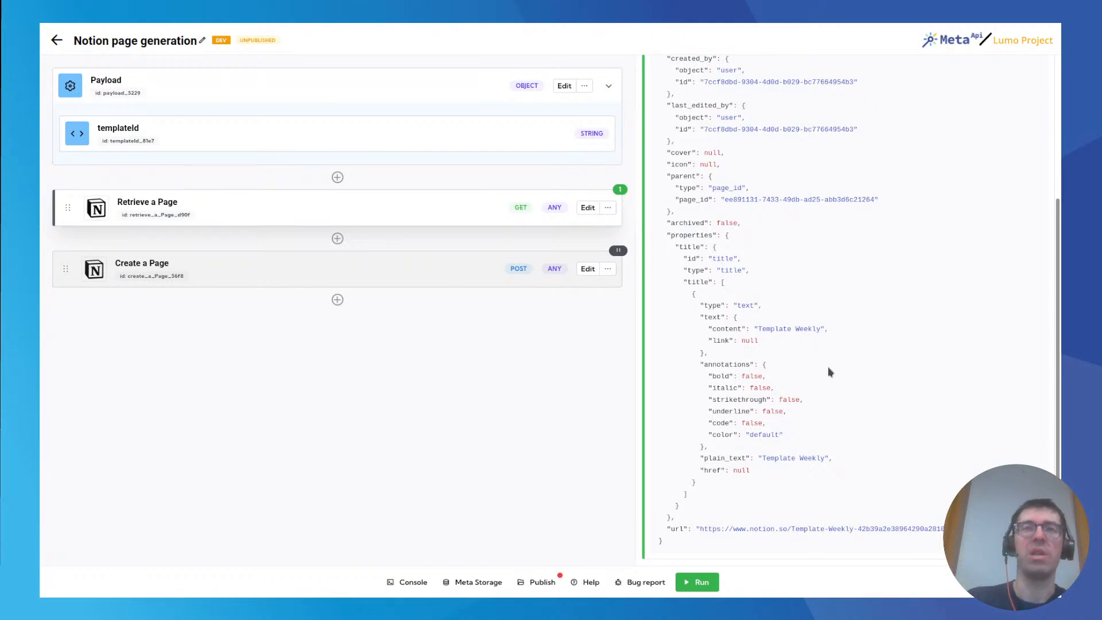
Check the content of the Template Weekly page in Notion and return to the Notion page generation spell.
mouse_move(343, 25)
left_click(223, 36)
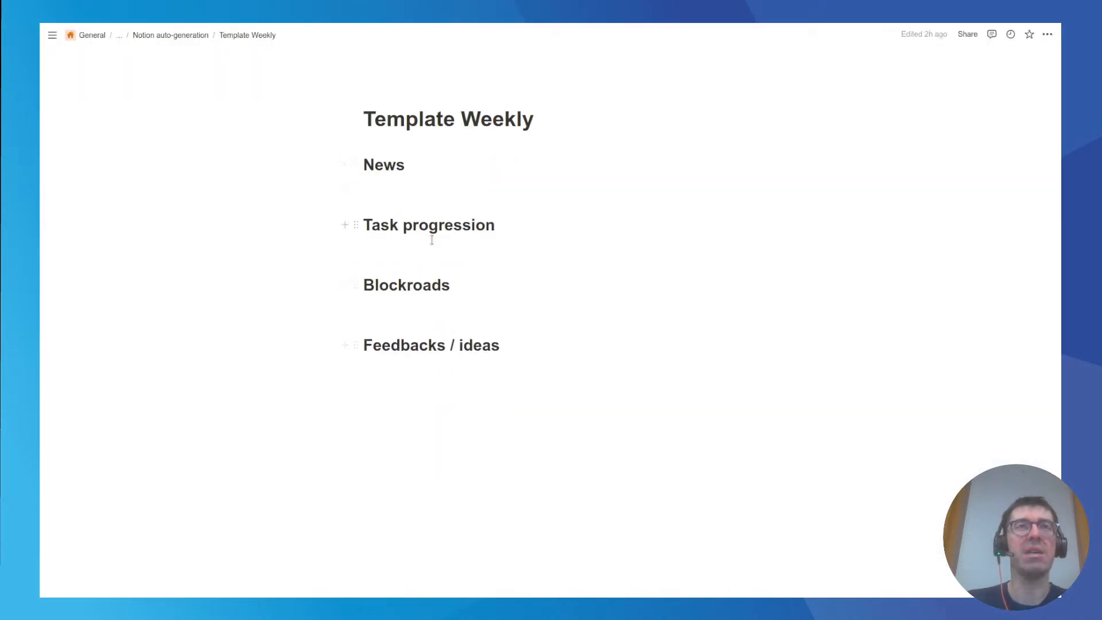
mouse_move(188, 25)
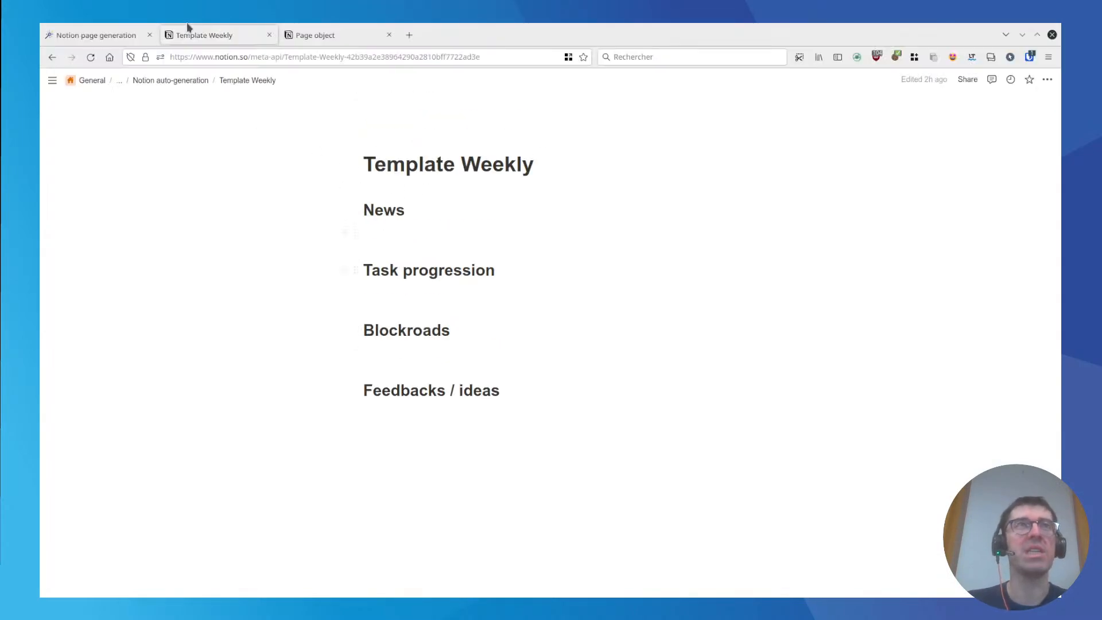
left_click(105, 32)
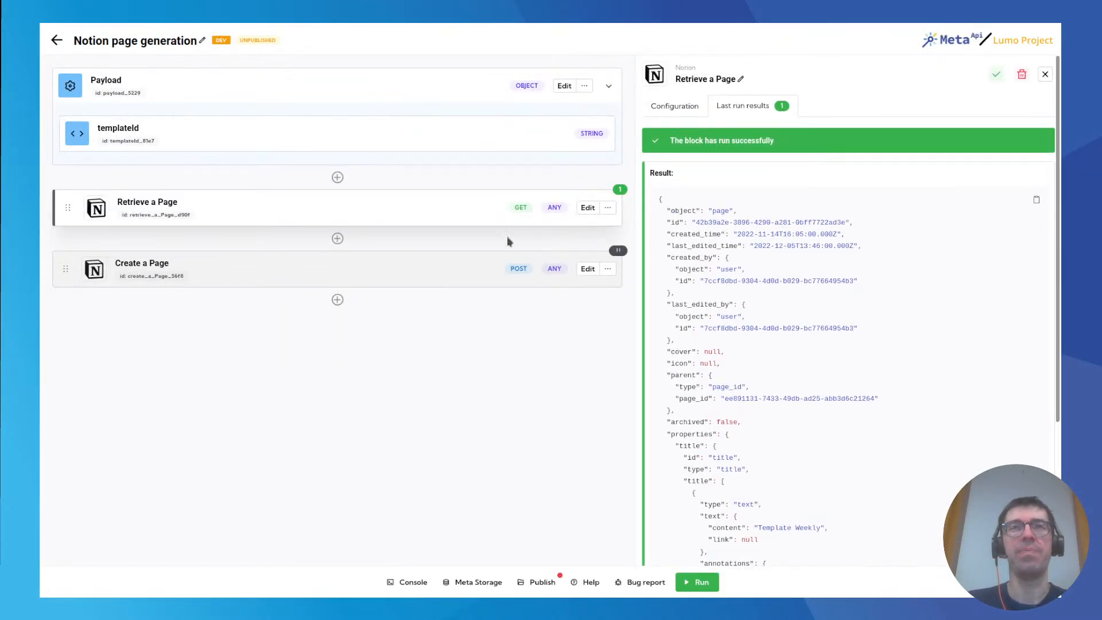
Start inserting an API block between Retrieve a Page and Create a Page, searching for "notion" and choosing the public Notion connector.
left_click(338, 238)
left_click(265, 218)
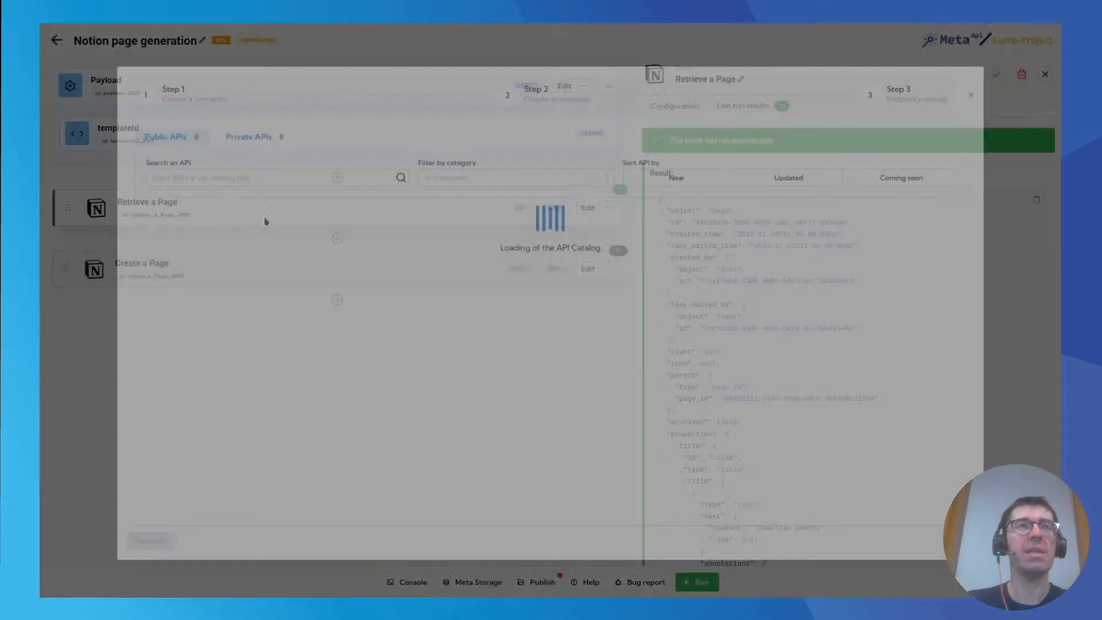
left_click(283, 168)
type("no")
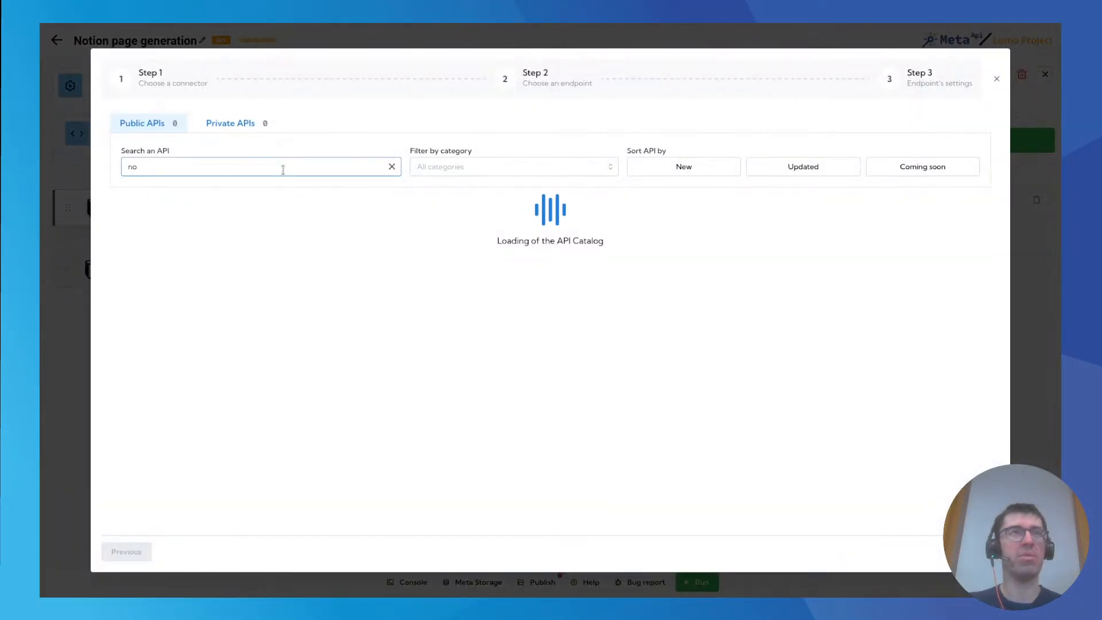
type("tion")
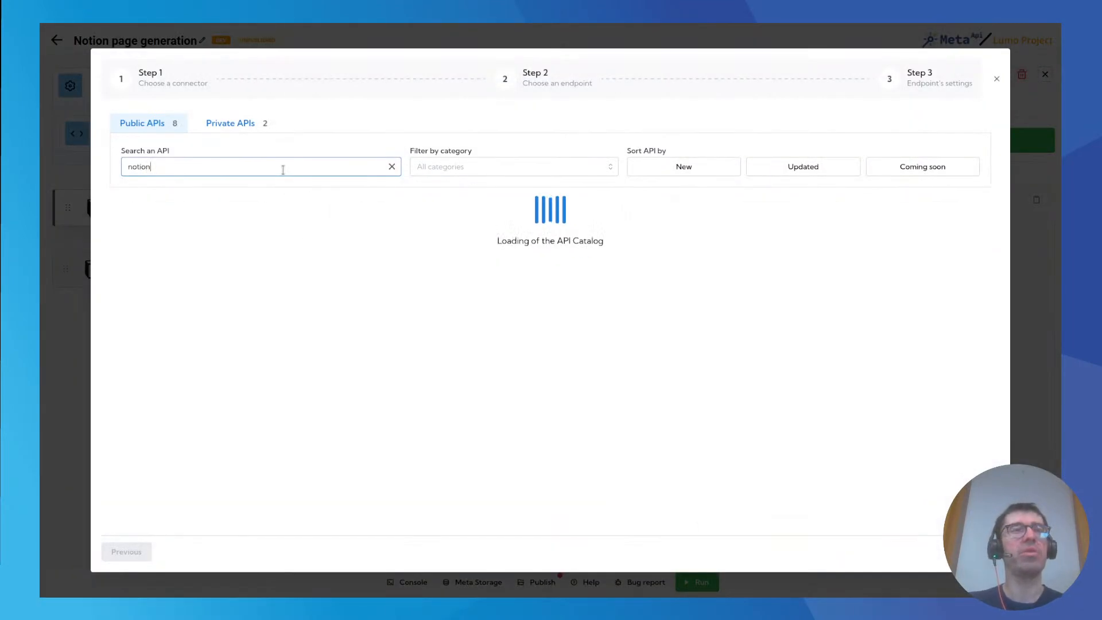
key("BackSpace")
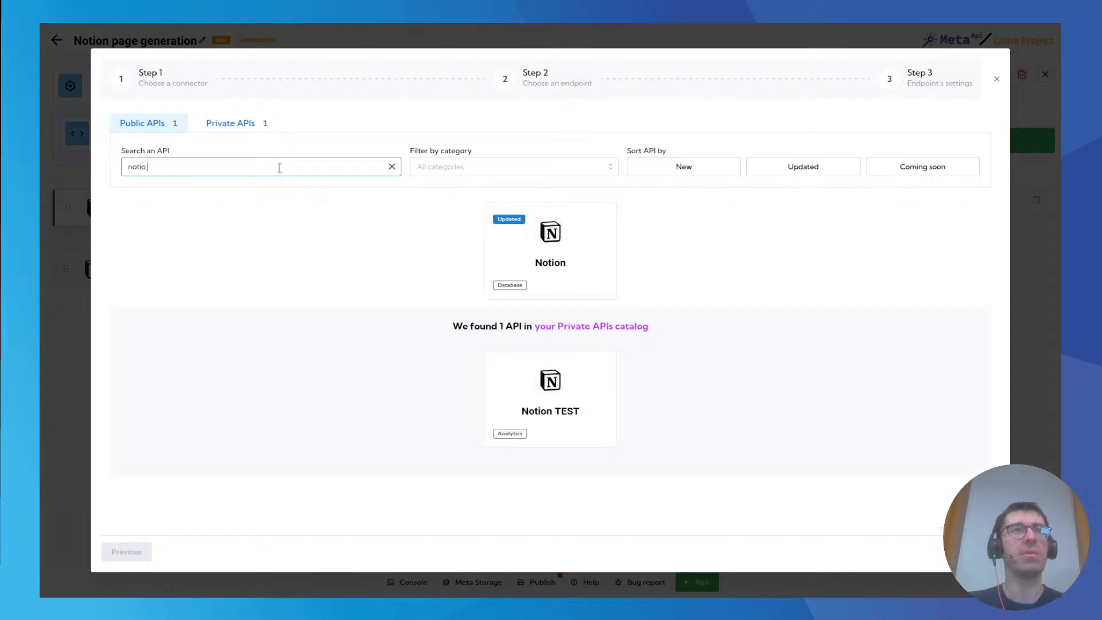
type("n")
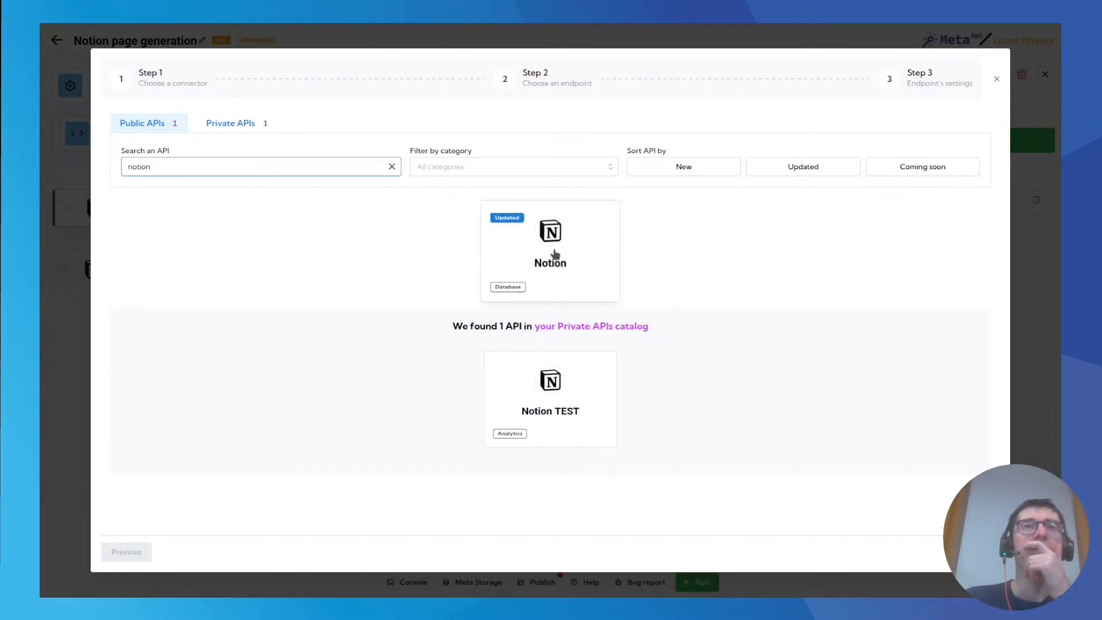
left_click(555, 254)
Find the Retrieve block children endpoint and add it to the spell.
left_click(214, 136)
type("chil")
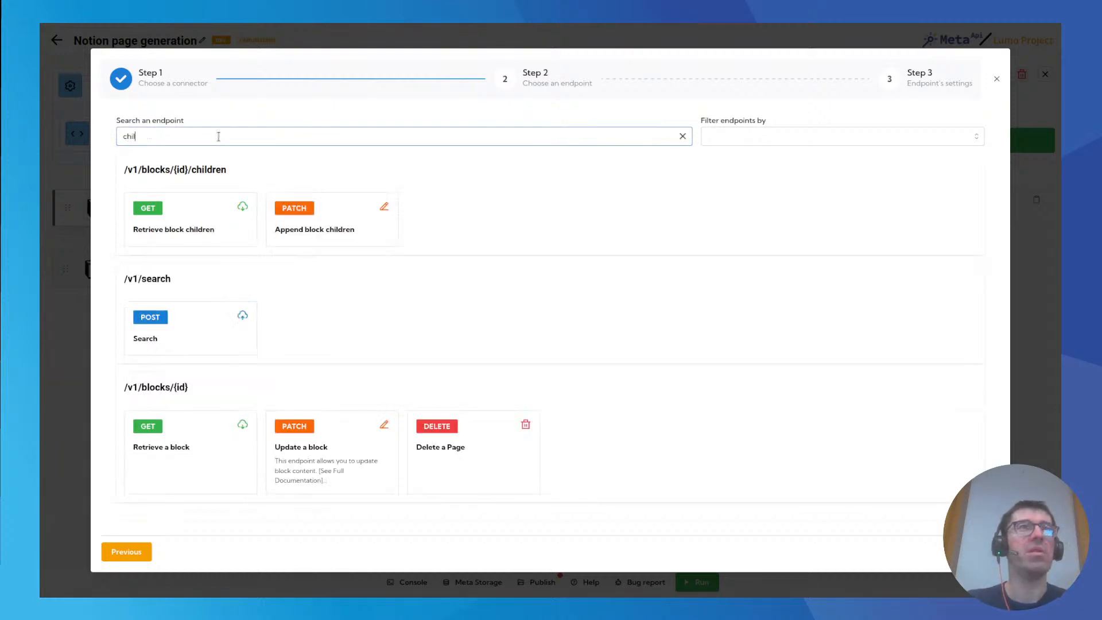
left_click(172, 223)
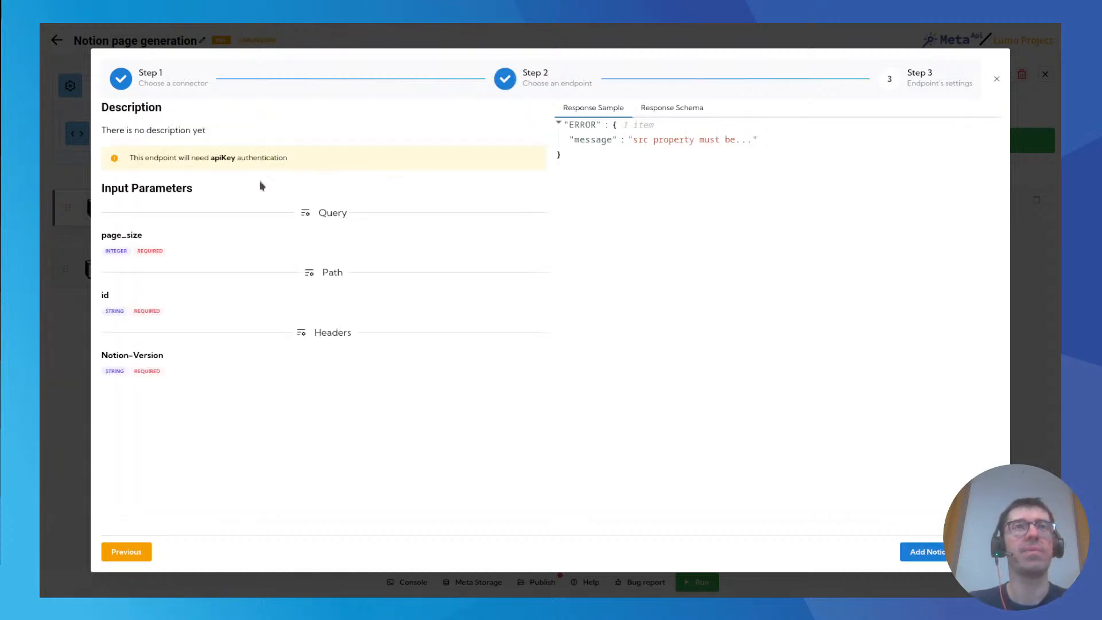
left_click(925, 552)
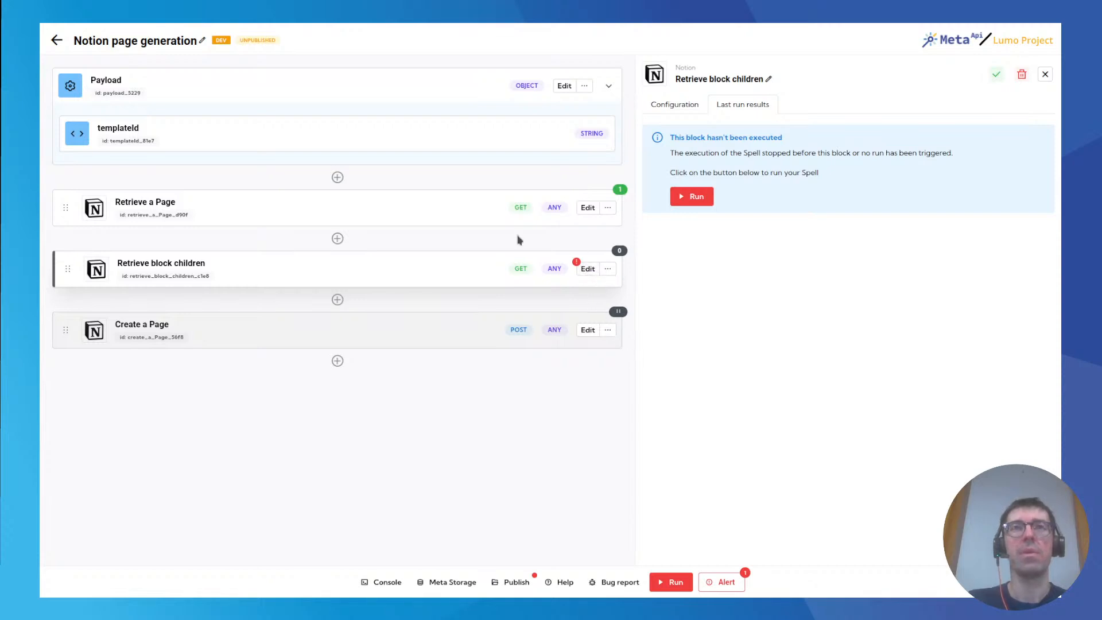
Configure the Retrieve block children block with the Meta API Internal account and a fixed page_size value of 100.
left_click(679, 106)
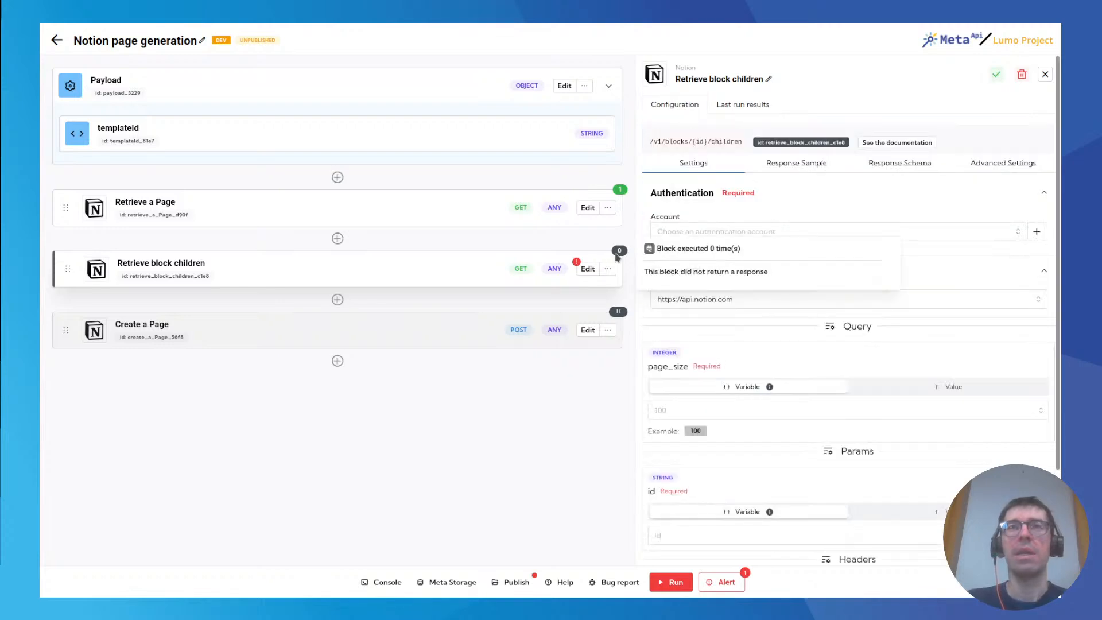
left_click(713, 230)
left_click(720, 280)
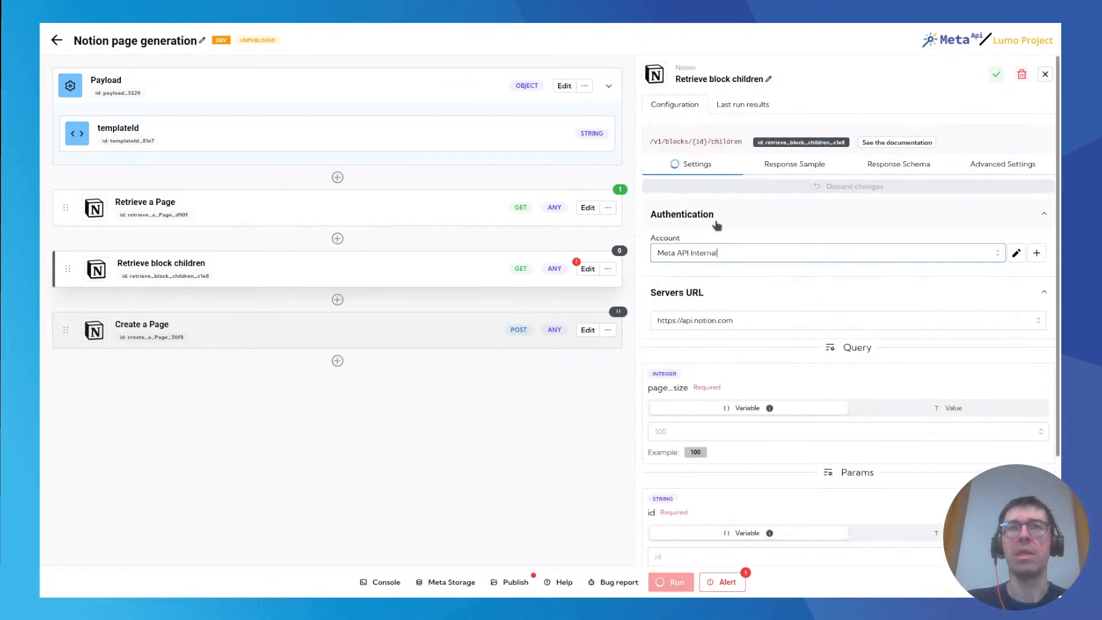
left_click(681, 431)
type("100")
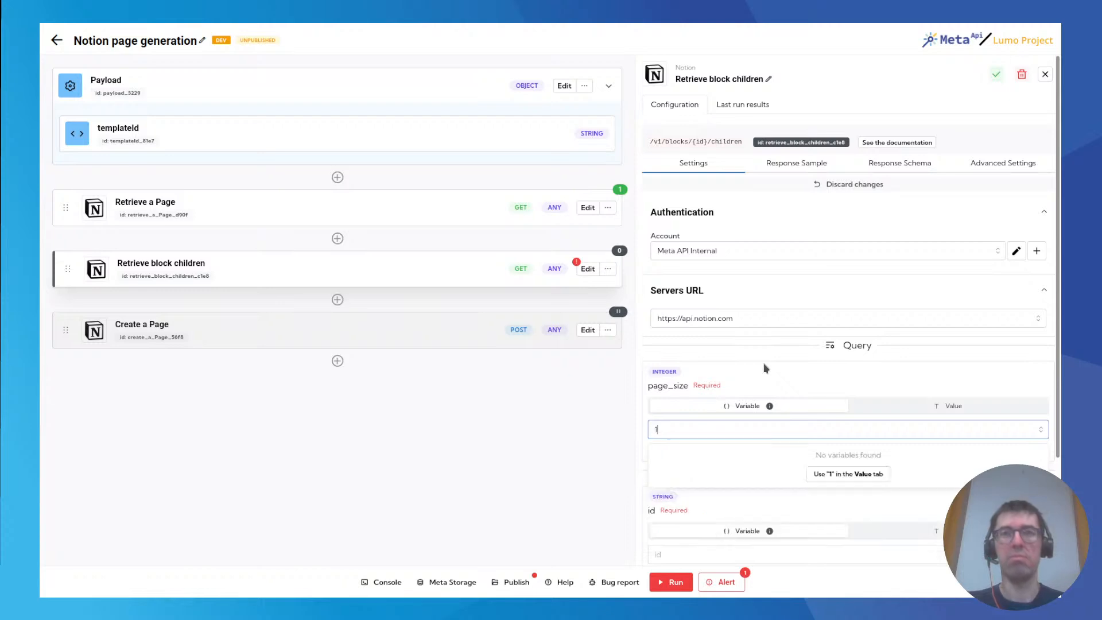
left_click(848, 474)
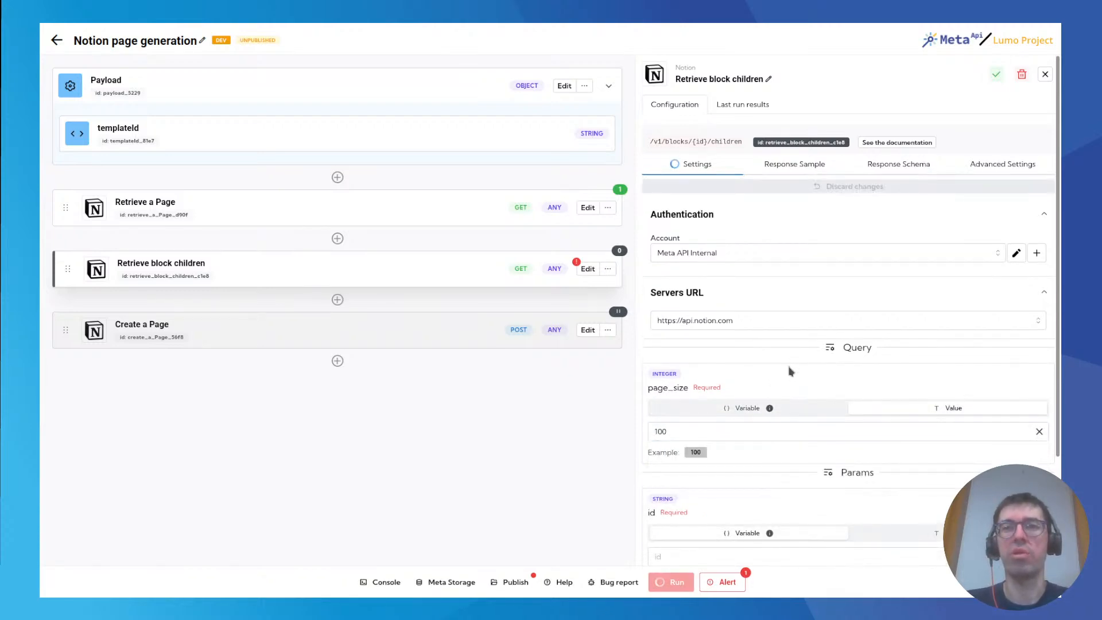
Set the Retrieve block children block's id parameter to the templateId variable.
scroll(746, 430, "down", 2)
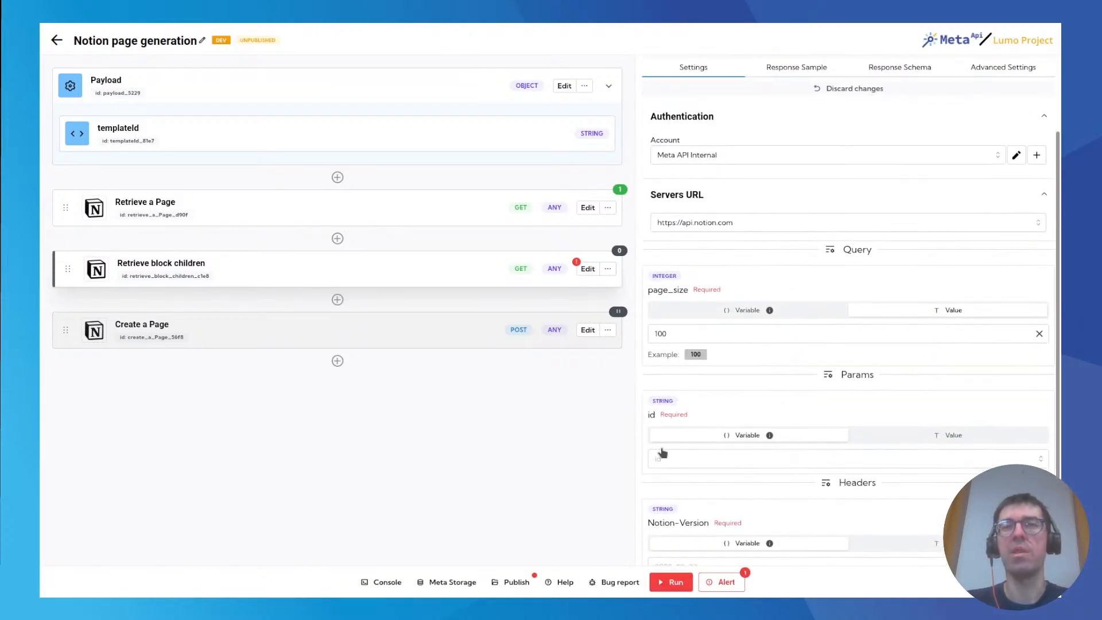
left_click(680, 460)
left_click(712, 392)
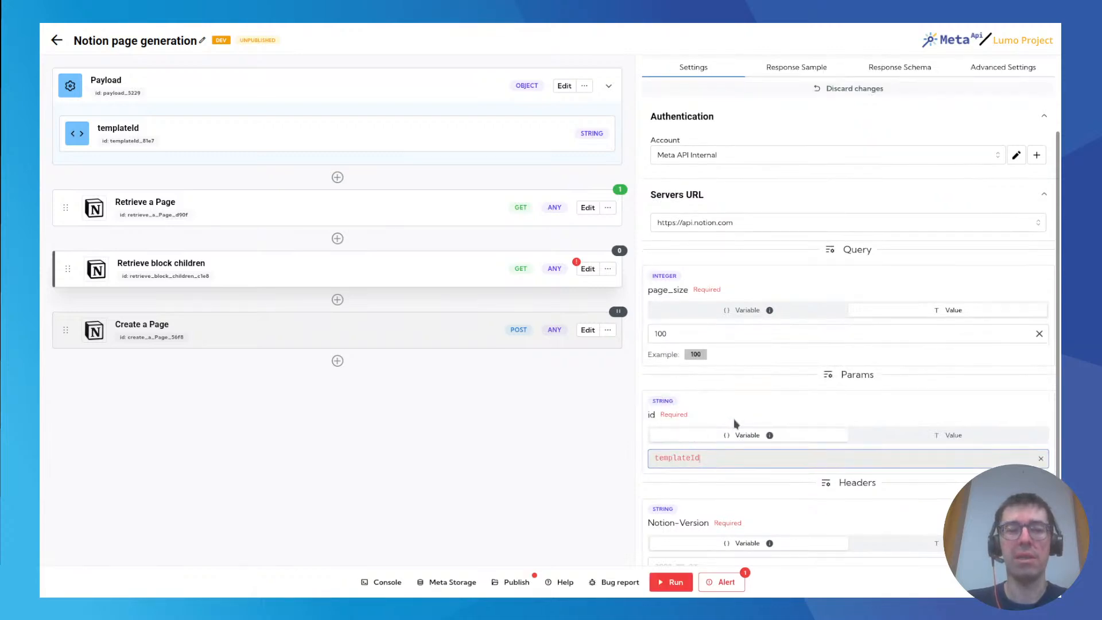
Set the Retrieve block children block's Notion-Version header to the fixed value 2022-02-22.
scroll(734, 422, "down", 1)
left_click_drag(691, 543, 727, 552)
key("ctrl+c")
left_click(692, 528)
key("ctrl+v")
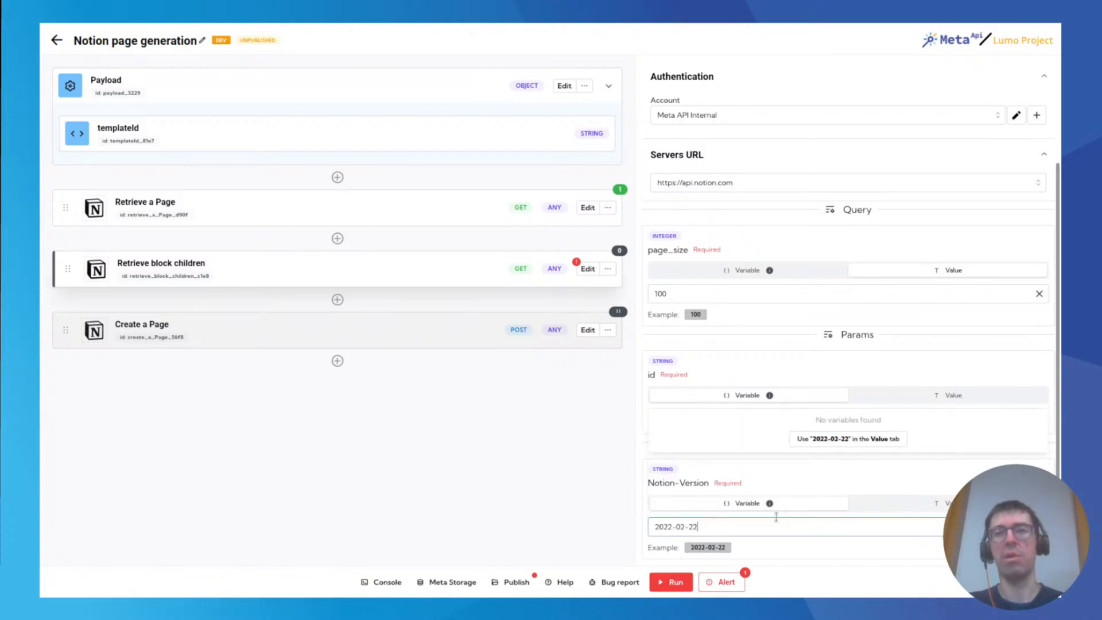
left_click(855, 442)
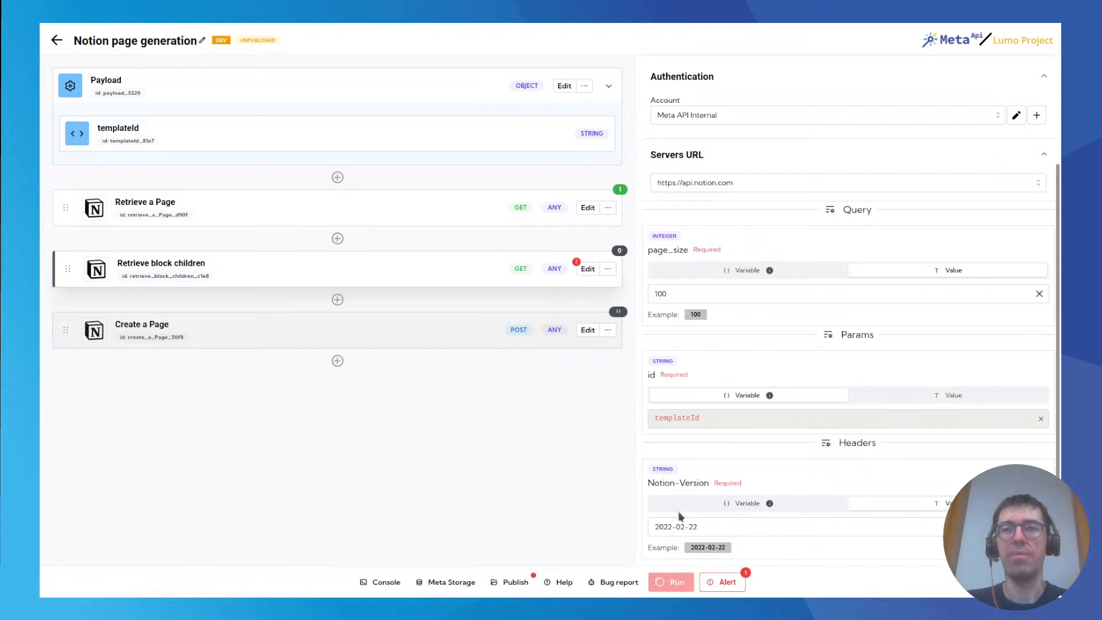
mouse_move(769, 503)
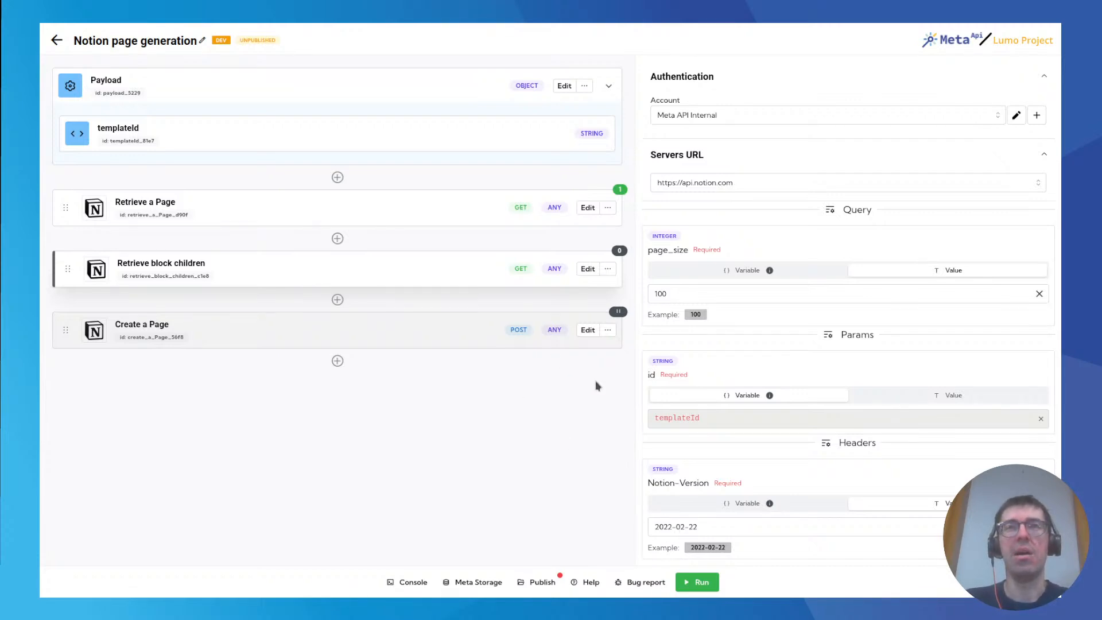
Run the spell and open the Retrieve block children block's last run results.
scroll(645, 407, "up", 3)
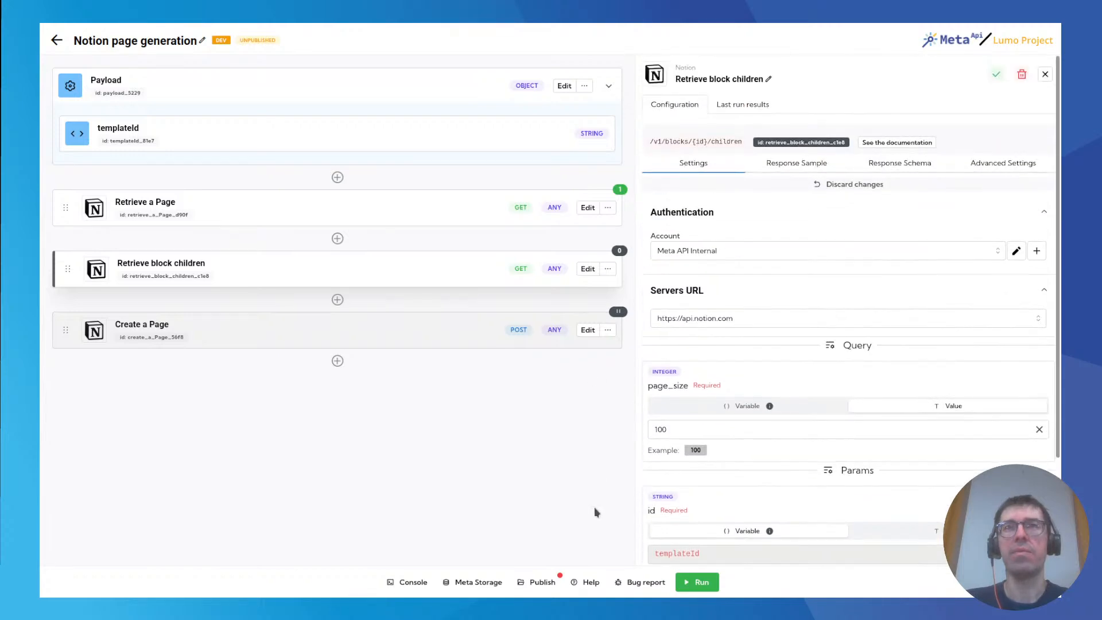
left_click(696, 582)
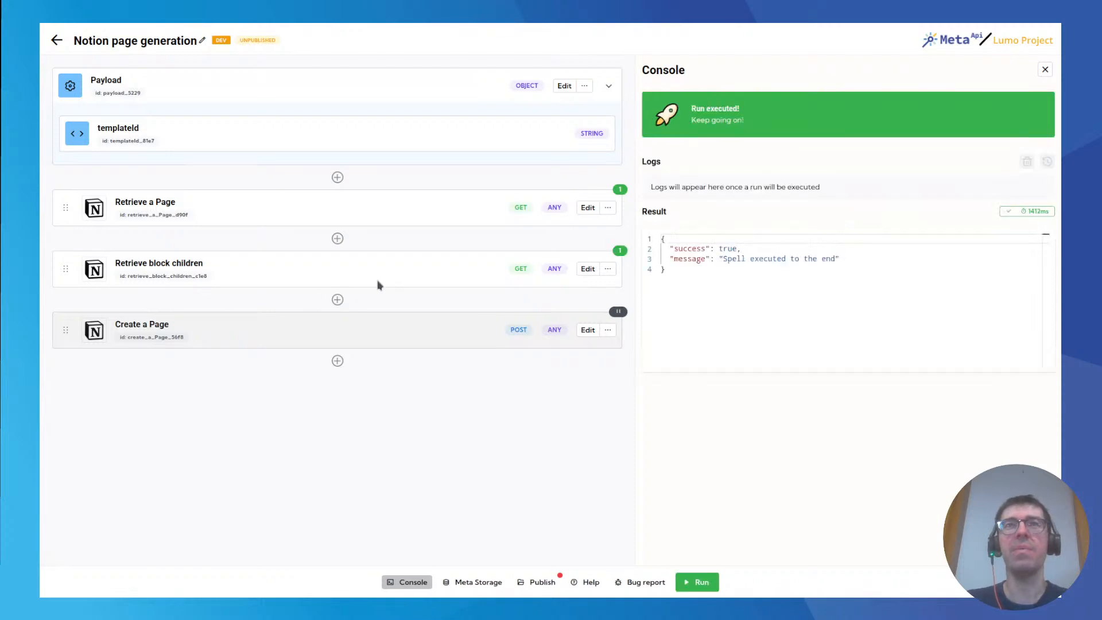
left_click(622, 251)
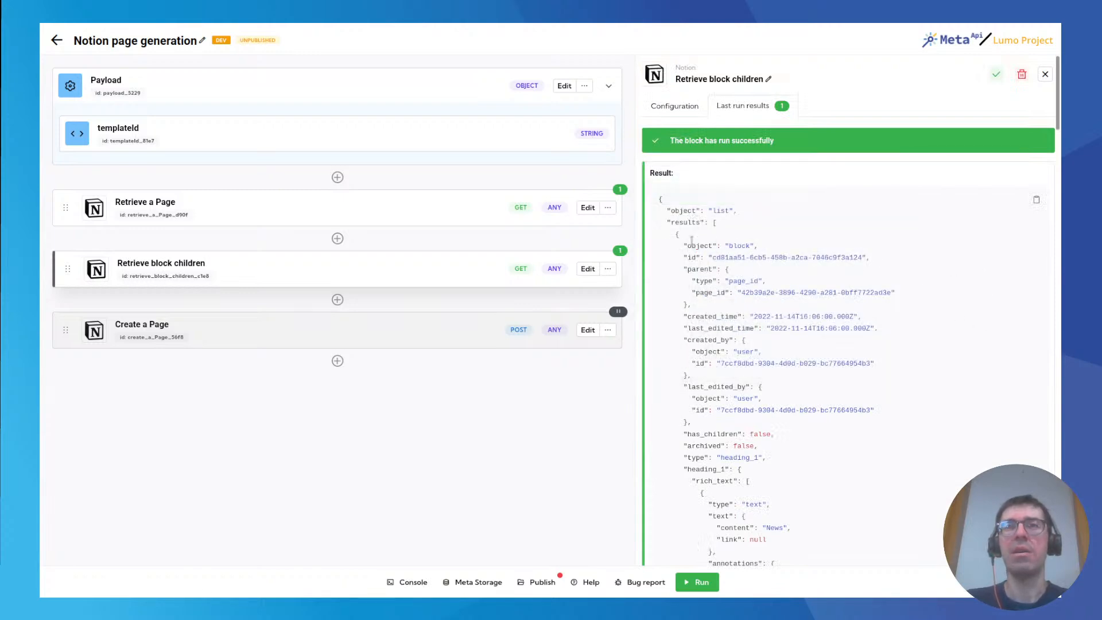
Examine the type and text content of the heading and paragraph blocks in the Retrieve block children response.
left_click_drag(675, 235, 681, 237)
scroll(734, 253, "down", 2)
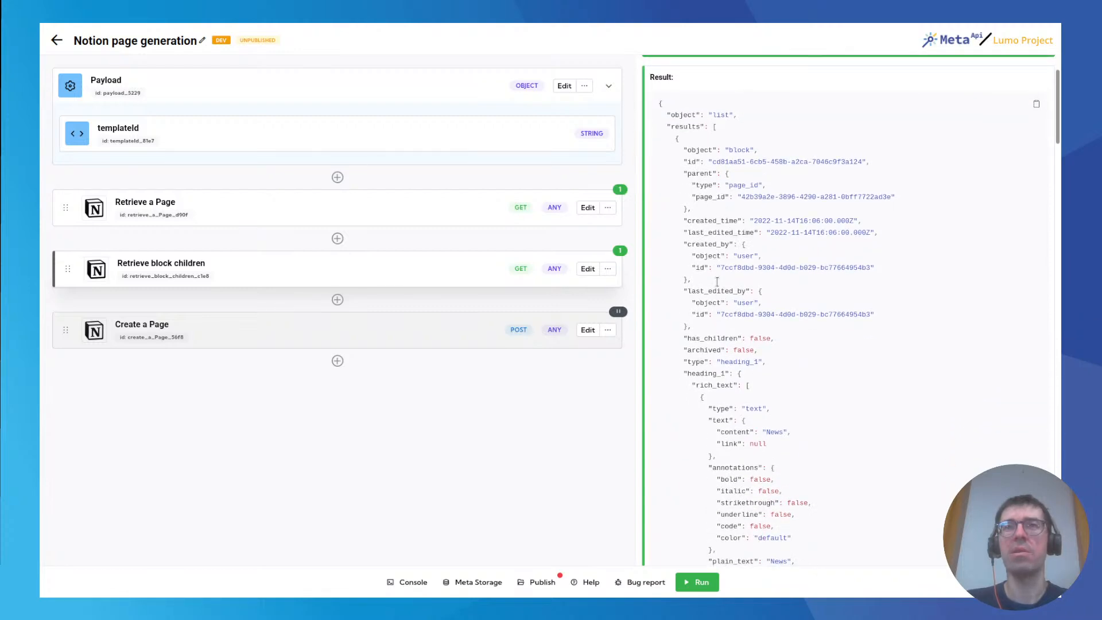
scroll(727, 248, "down", 4)
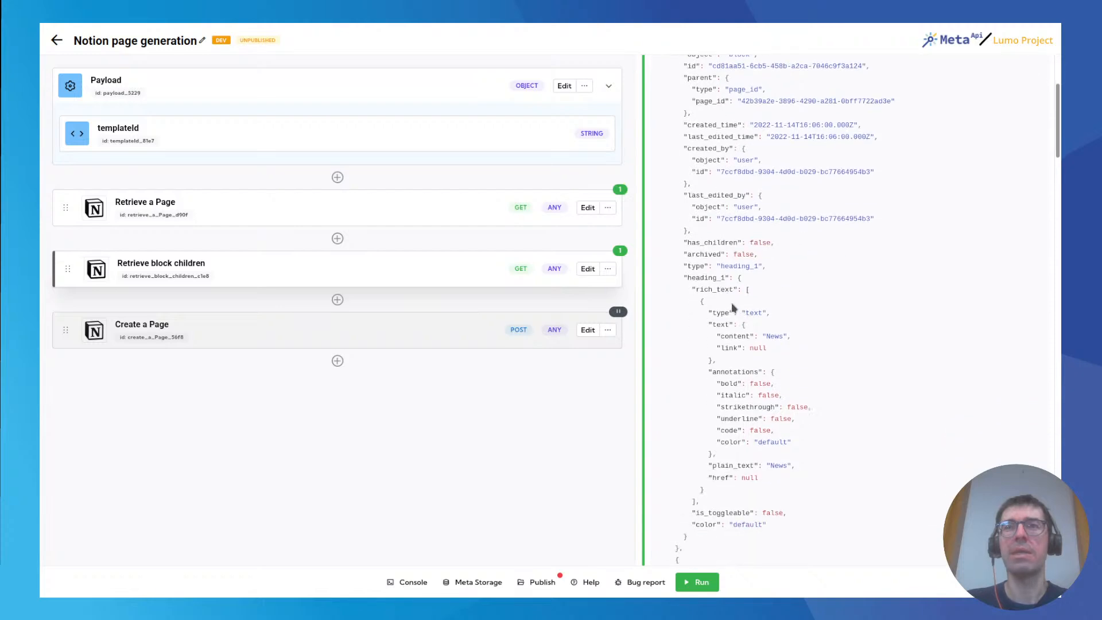
left_click_drag(695, 230, 723, 229)
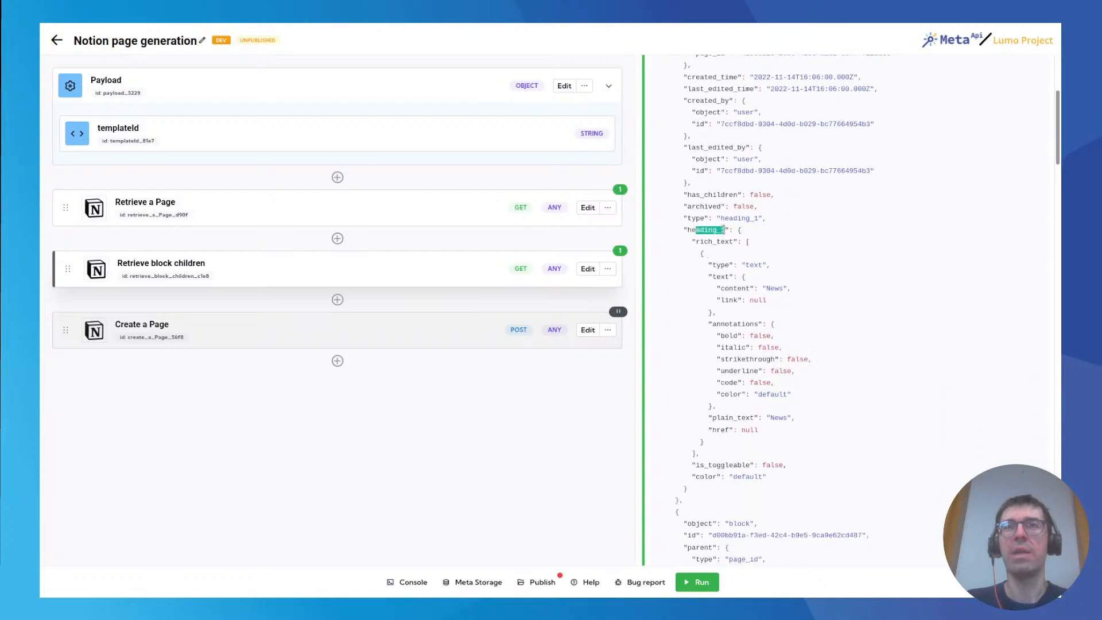
left_click(714, 234)
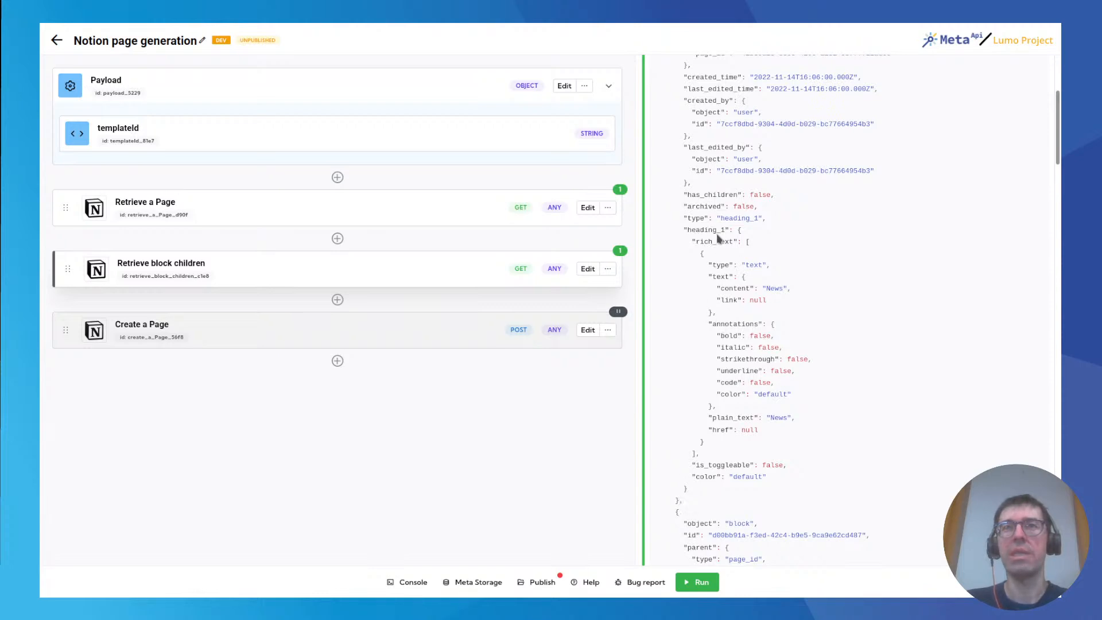
double_click(770, 289)
scroll(712, 338, "down", 5)
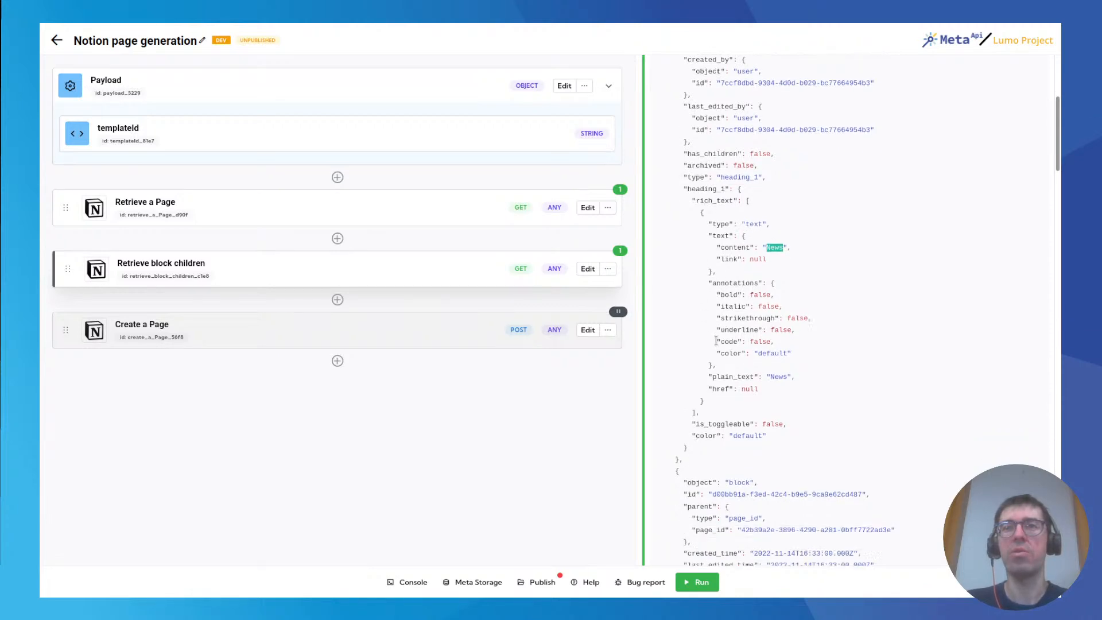
scroll(712, 342, "down", 6)
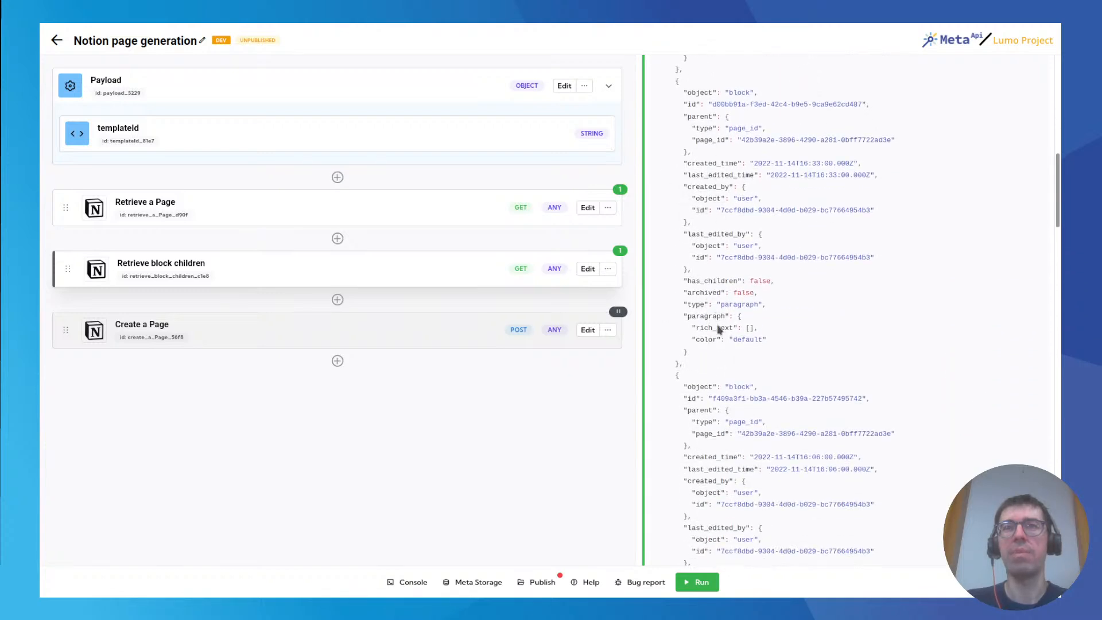
double_click(739, 303)
left_click(739, 303)
scroll(735, 316, "down", 5)
scroll(725, 275, "down", 4)
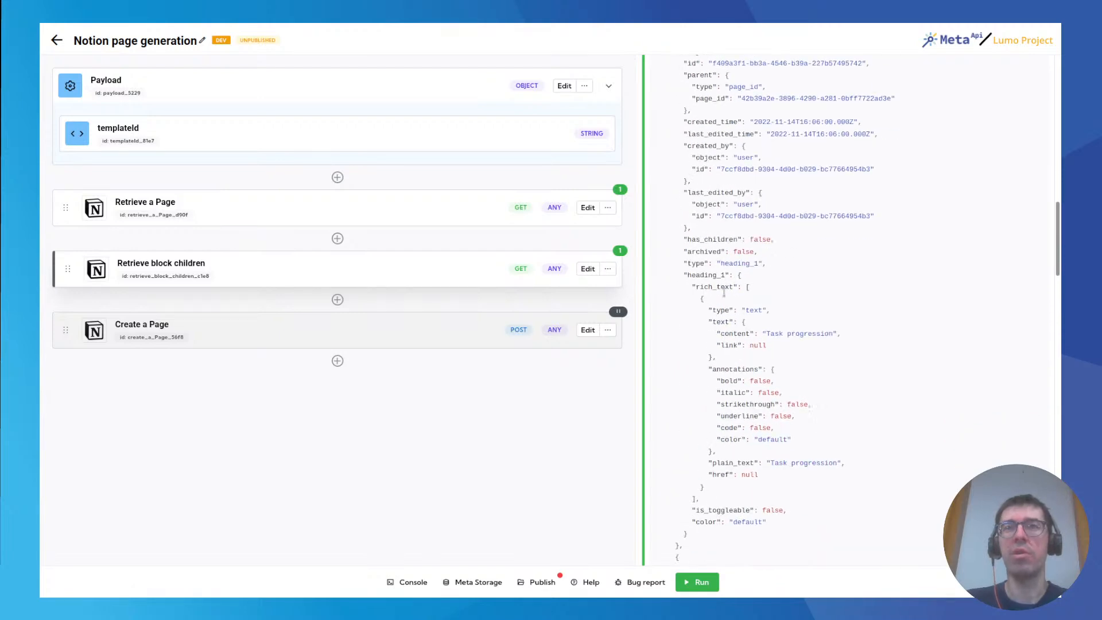
scroll(724, 289, "down", 1)
Compare the Template Weekly page in Notion with the remaining blocks in the Retrieve block children response.
mouse_move(352, 29)
left_click(231, 35)
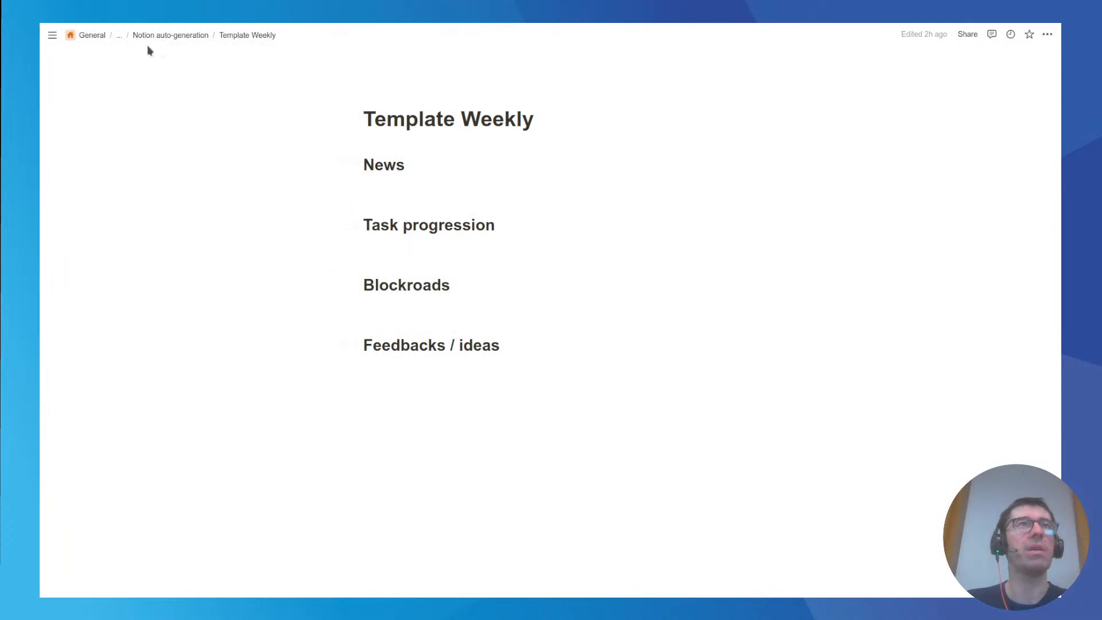
left_click(86, 33)
scroll(776, 339, "down", 14)
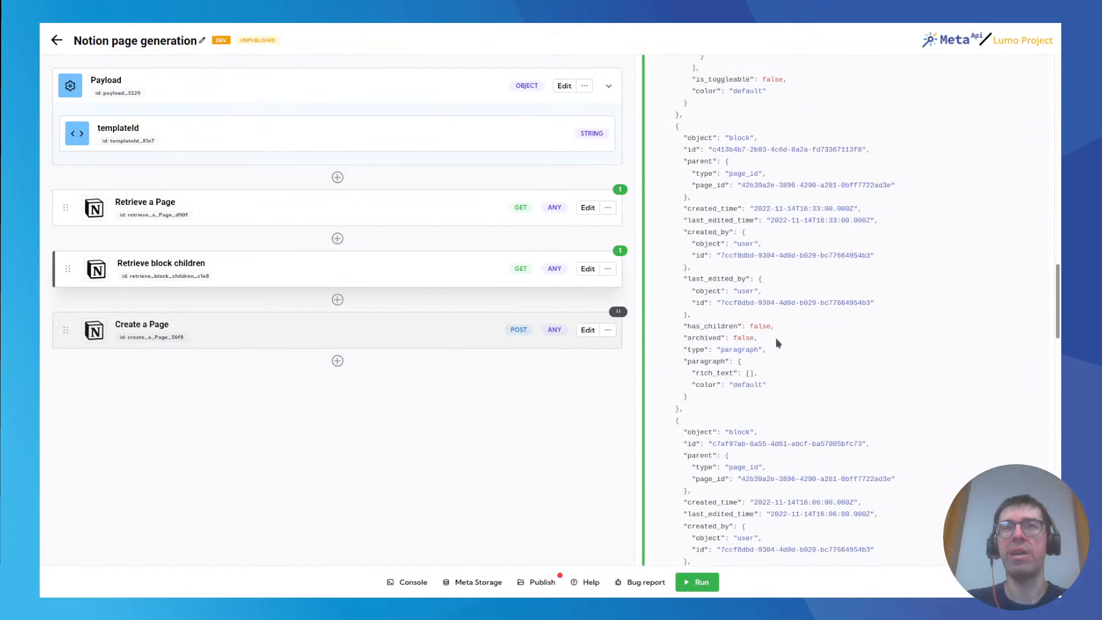
scroll(776, 339, "down", 15)
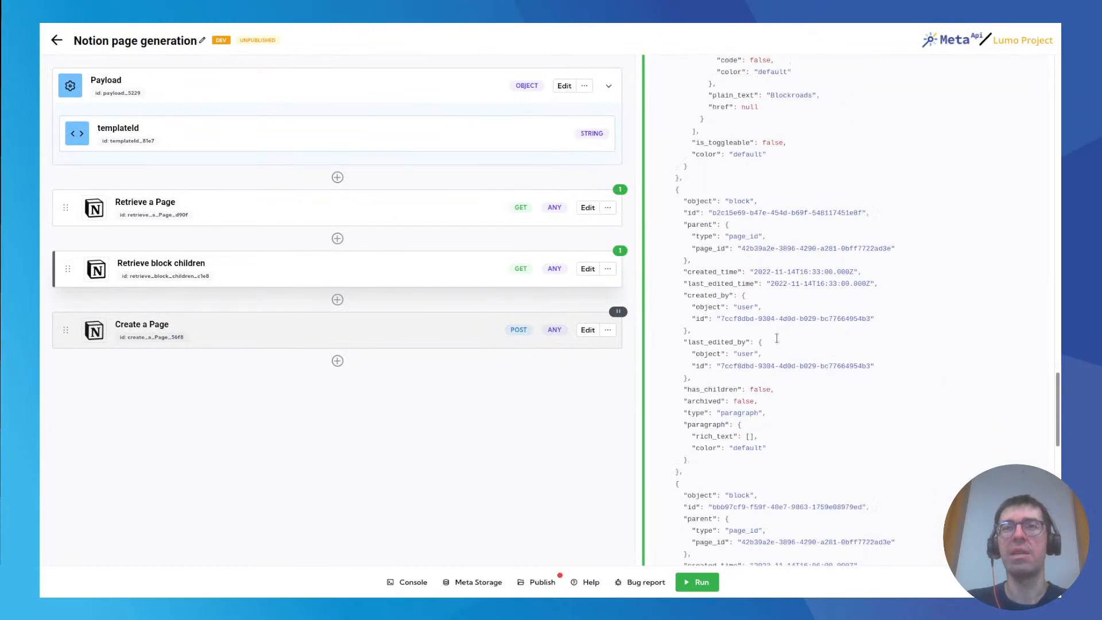
scroll(776, 339, "down", 4)
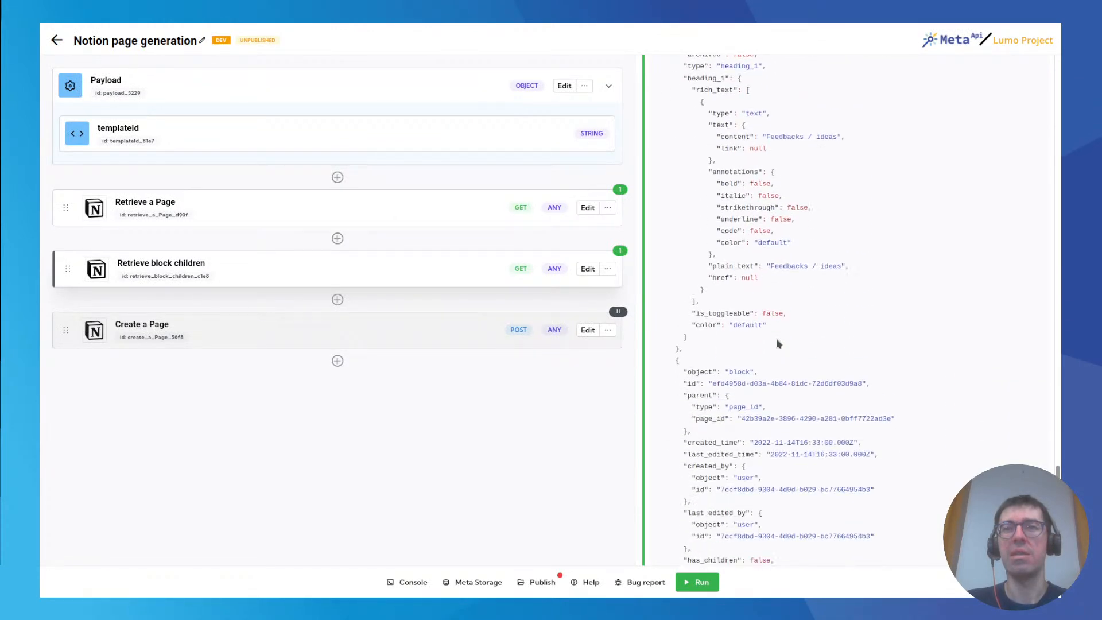
left_click_drag(1058, 489, 1049, 77)
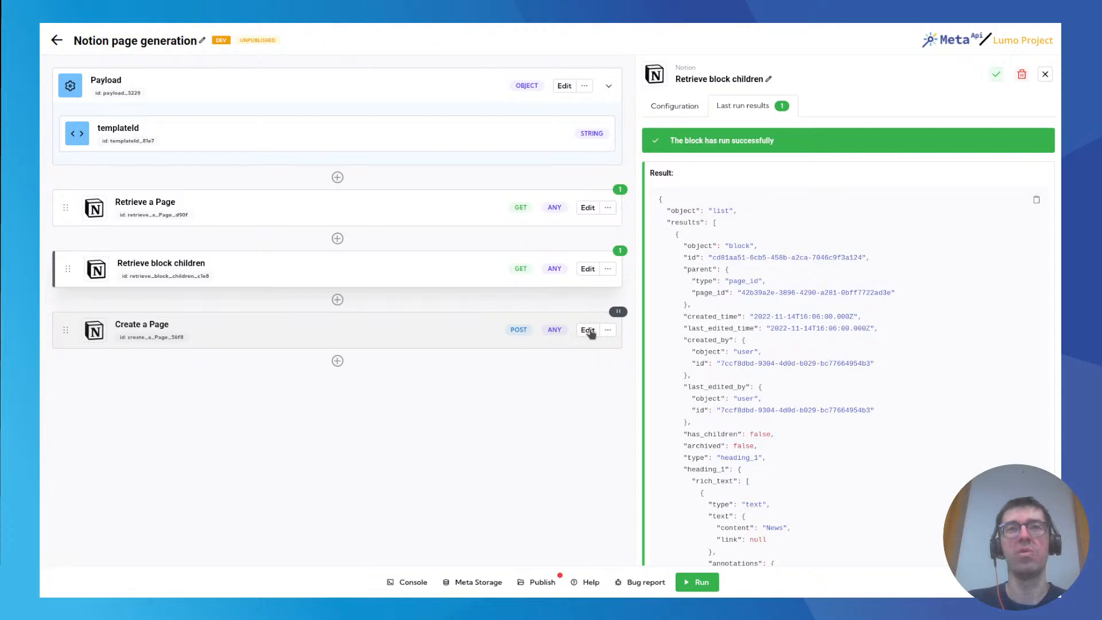
Review the Create a Page block's configuration, including its Notion-Version header and custom JSON body.
left_click(588, 331)
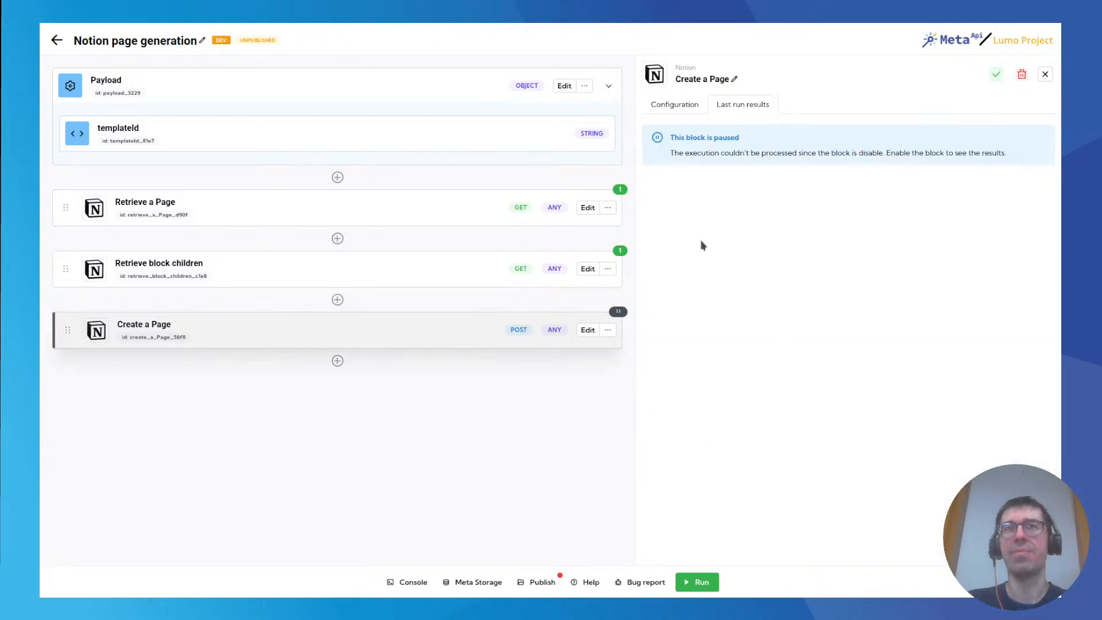
left_click(675, 105)
scroll(829, 378, "down", 4)
scroll(790, 471, "down", 3)
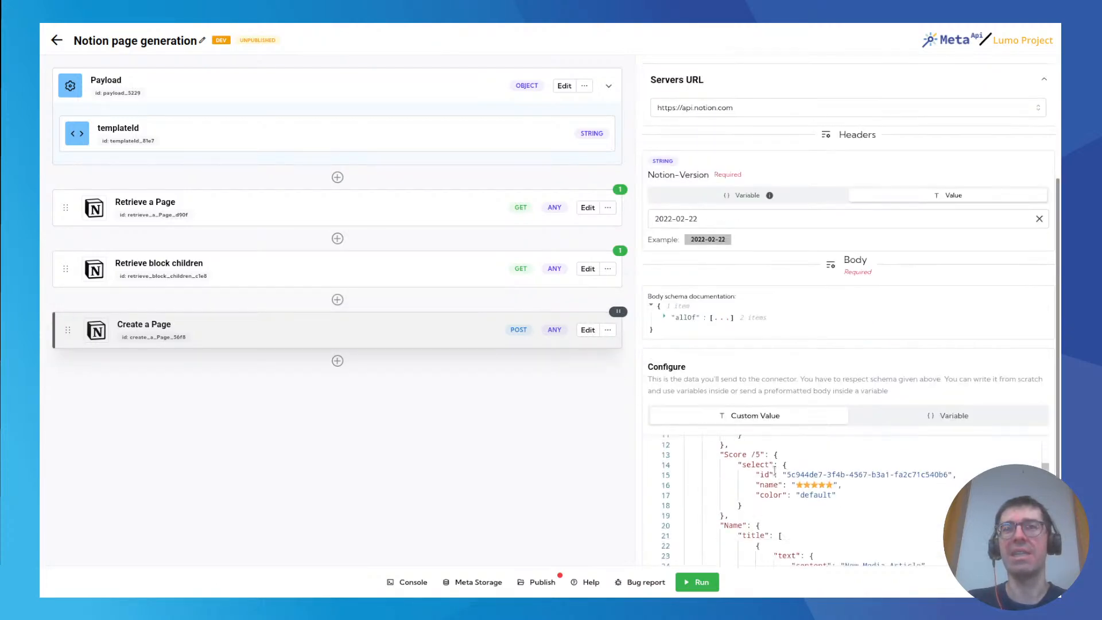
scroll(642, 394, "down", 2)
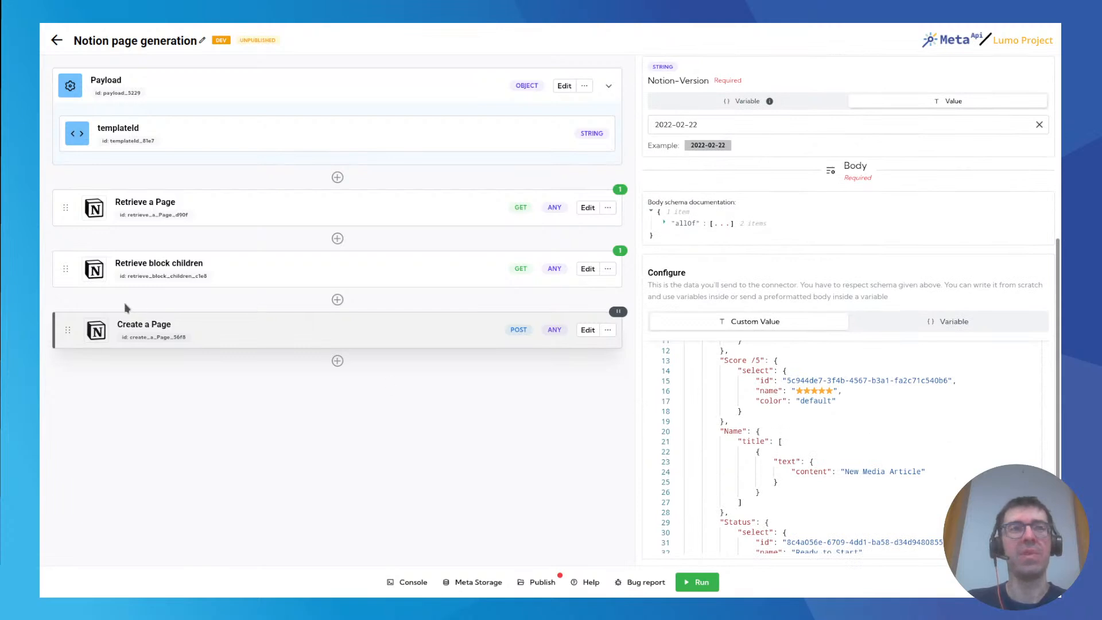
scroll(748, 449, "up", 6)
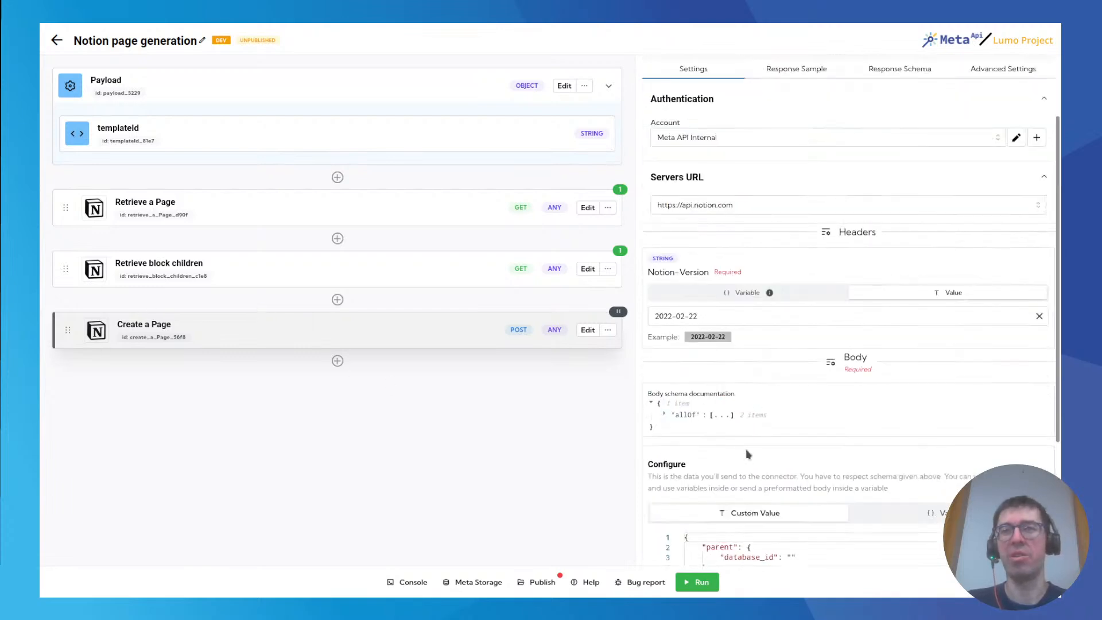
scroll(660, 421, "down", 3)
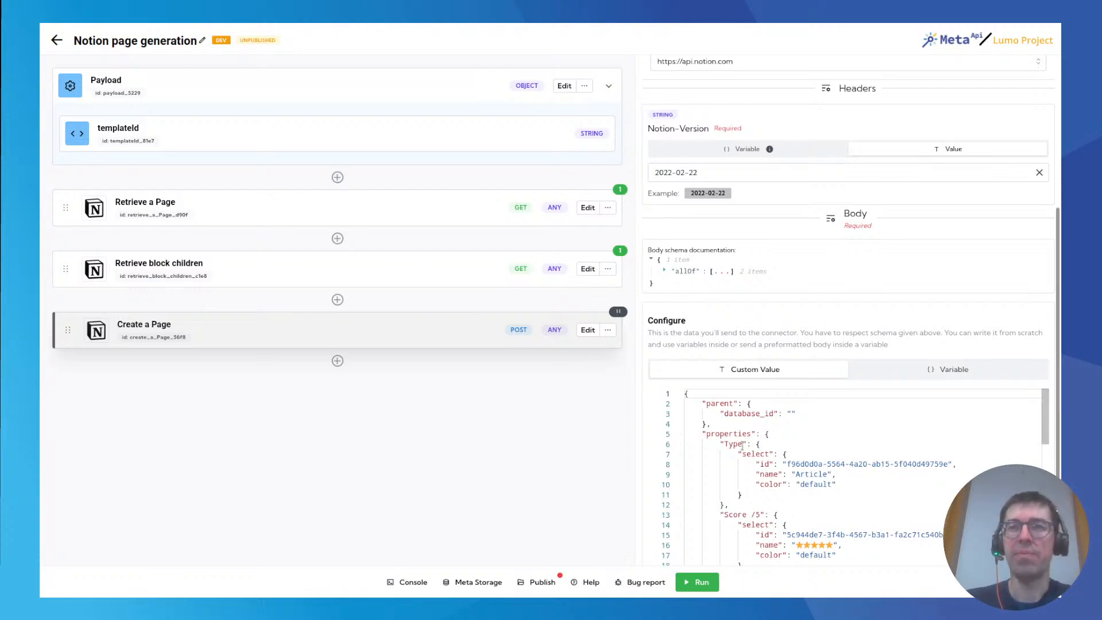
left_click(694, 400)
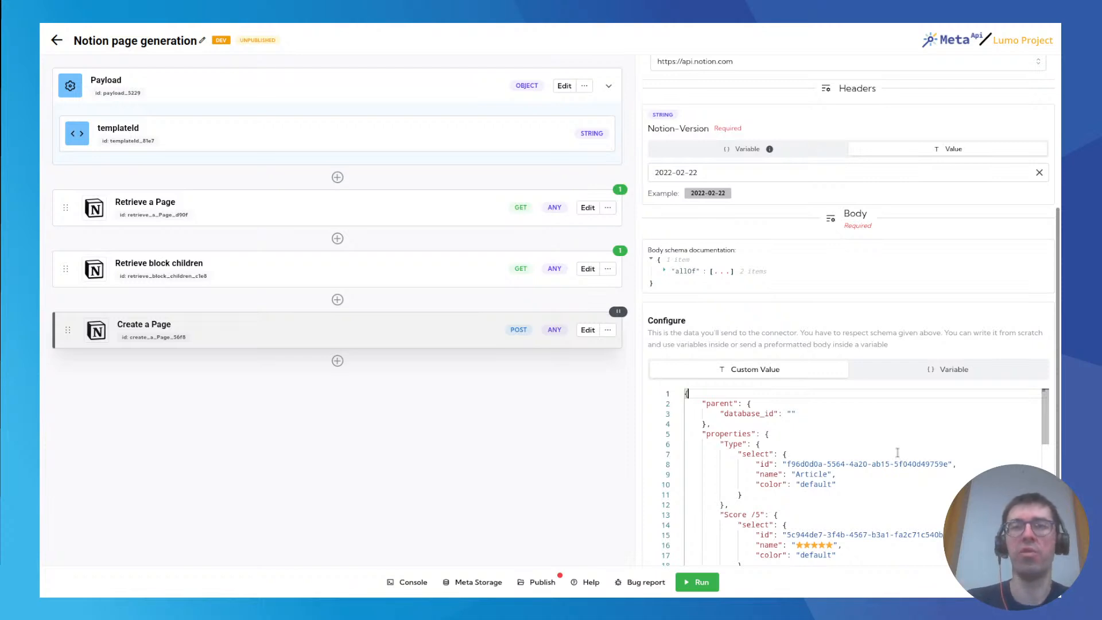
Insert a Function block between Retrieve block children and Create a Page and name it Page generation.
left_click(337, 300)
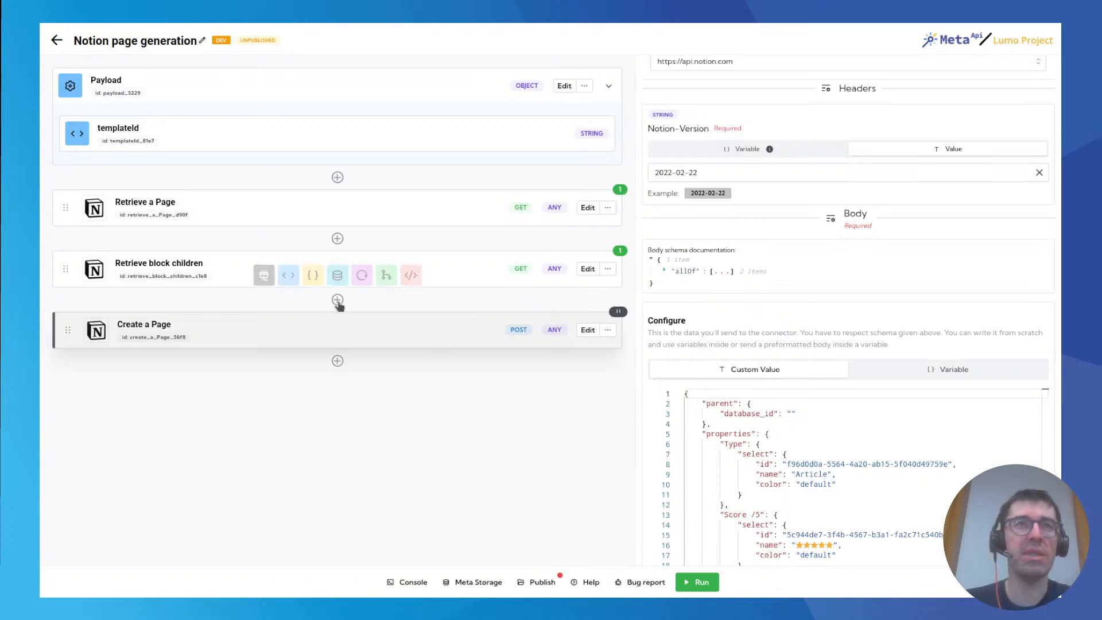
left_click(313, 275)
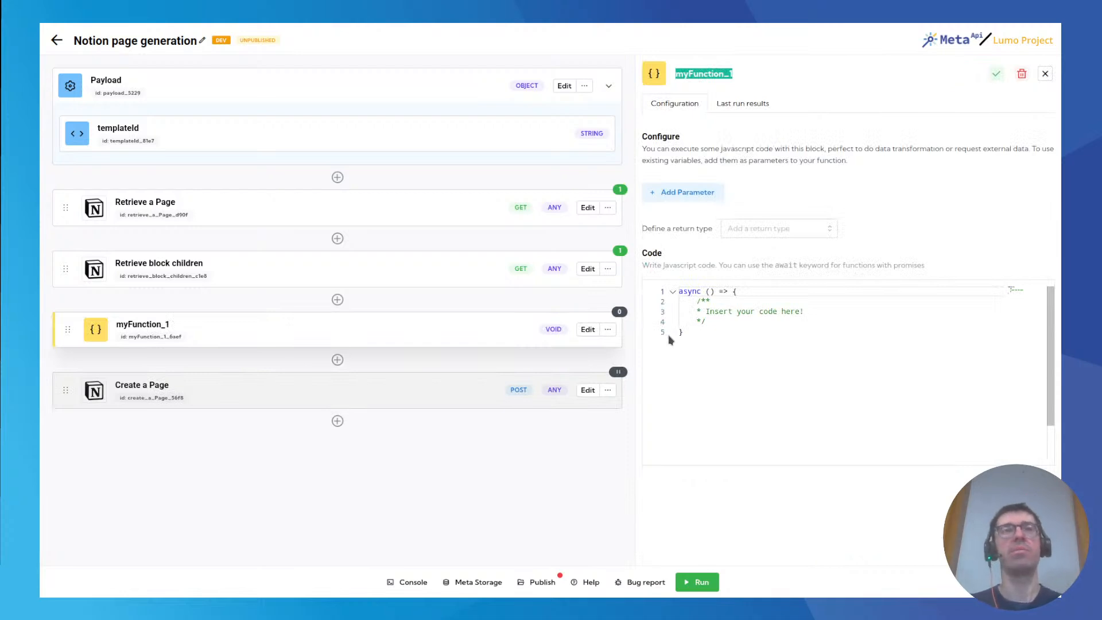
type("Gene")
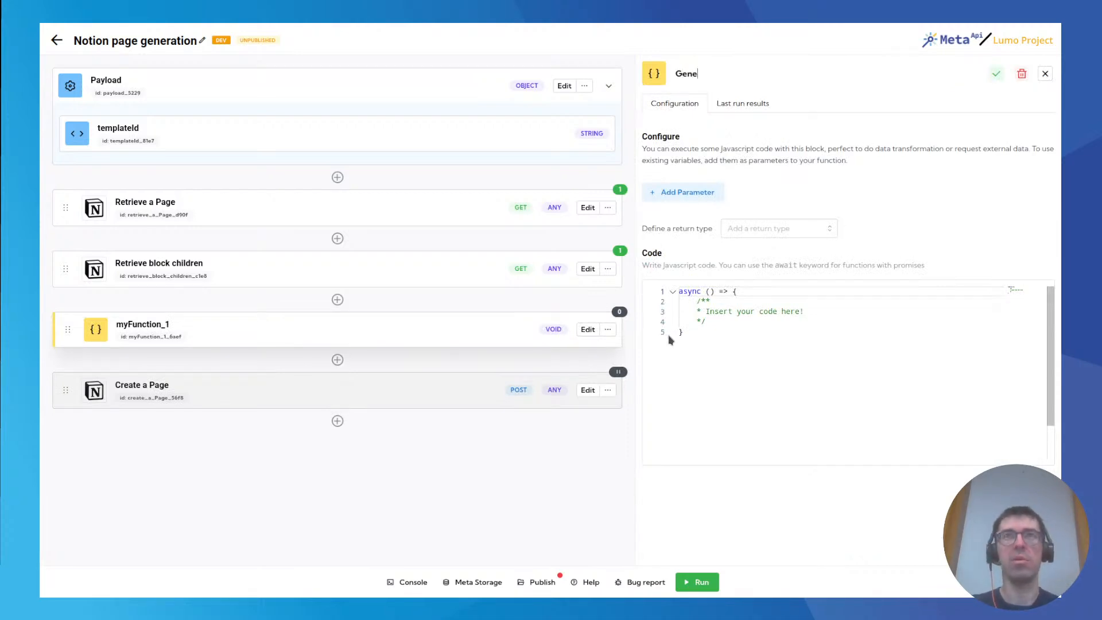
key("BackSpace")
type("Page g")
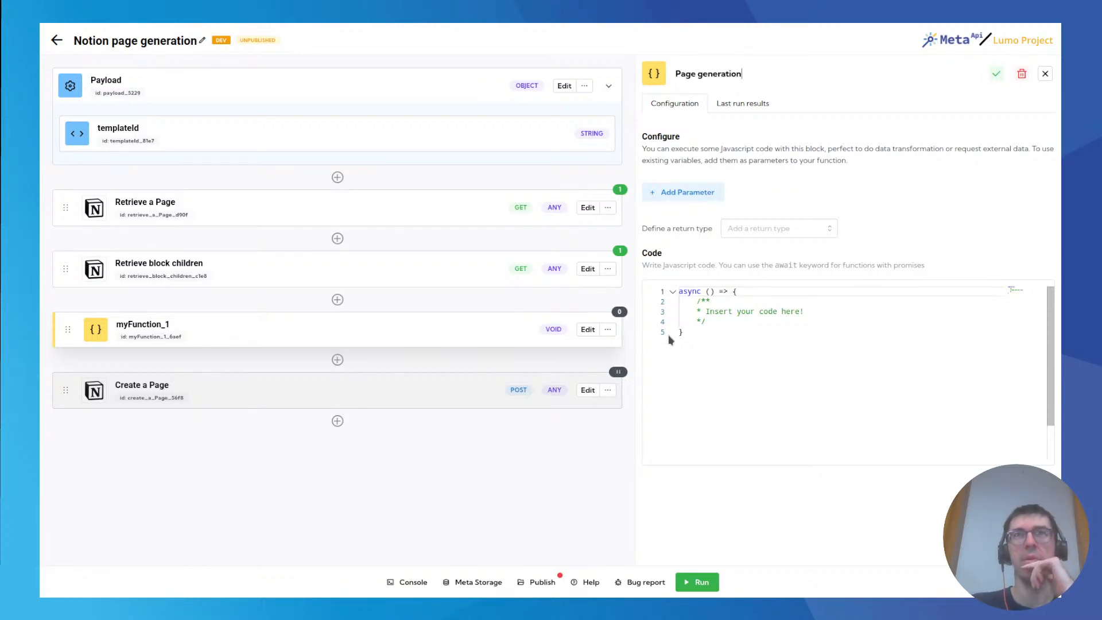
key("Return")
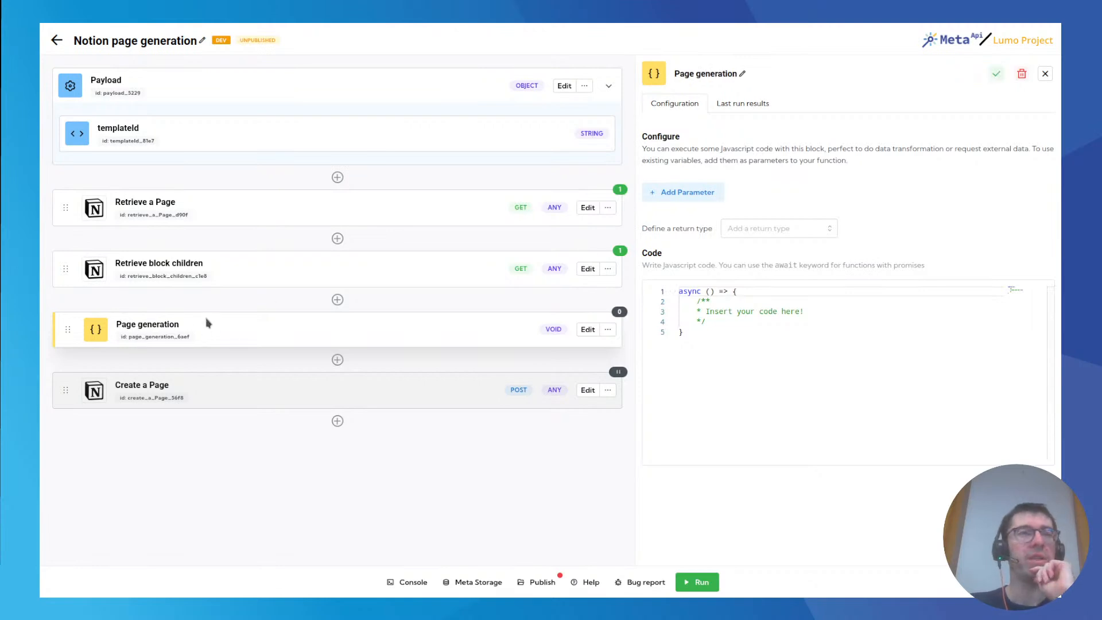
Replace the placeholder comment in the Page generation code with an empty returned object and save.
left_click_drag(696, 301, 722, 324)
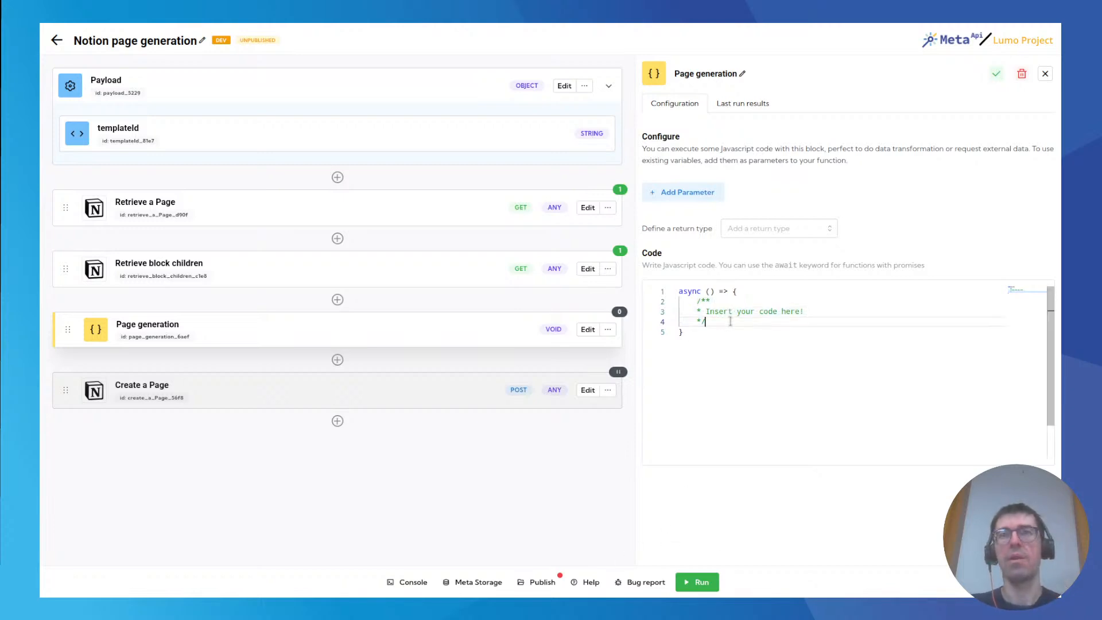
key("BackSpace")
type("return {")
key("Return")
key("ctrl+s")
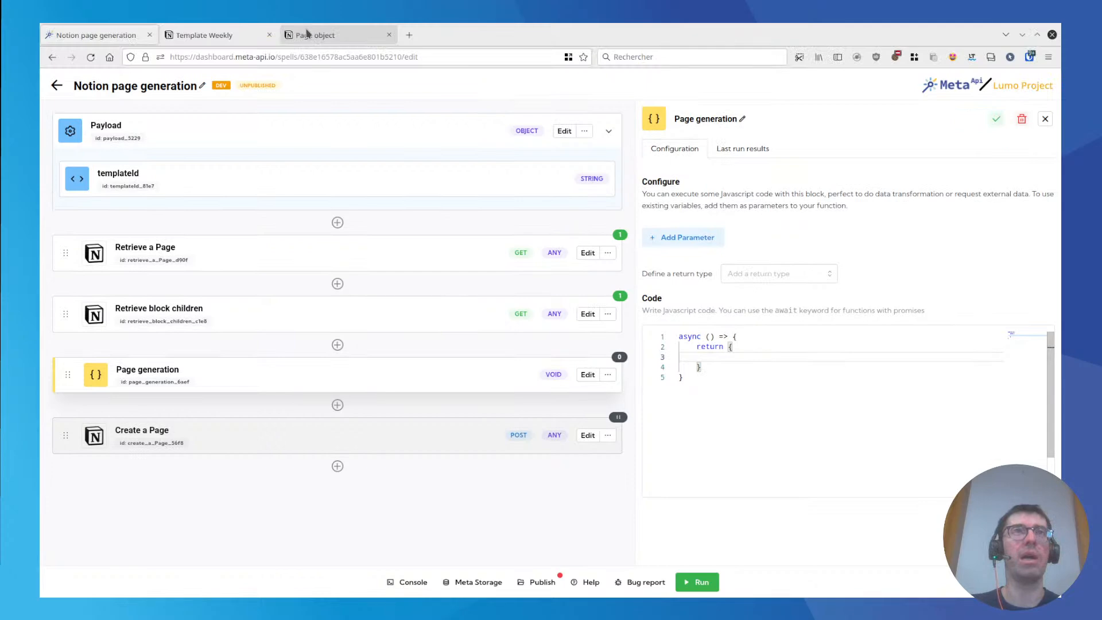
Read the All pages property table, including properties and parent, in the Notion API's Page object documentation.
left_click(333, 31)
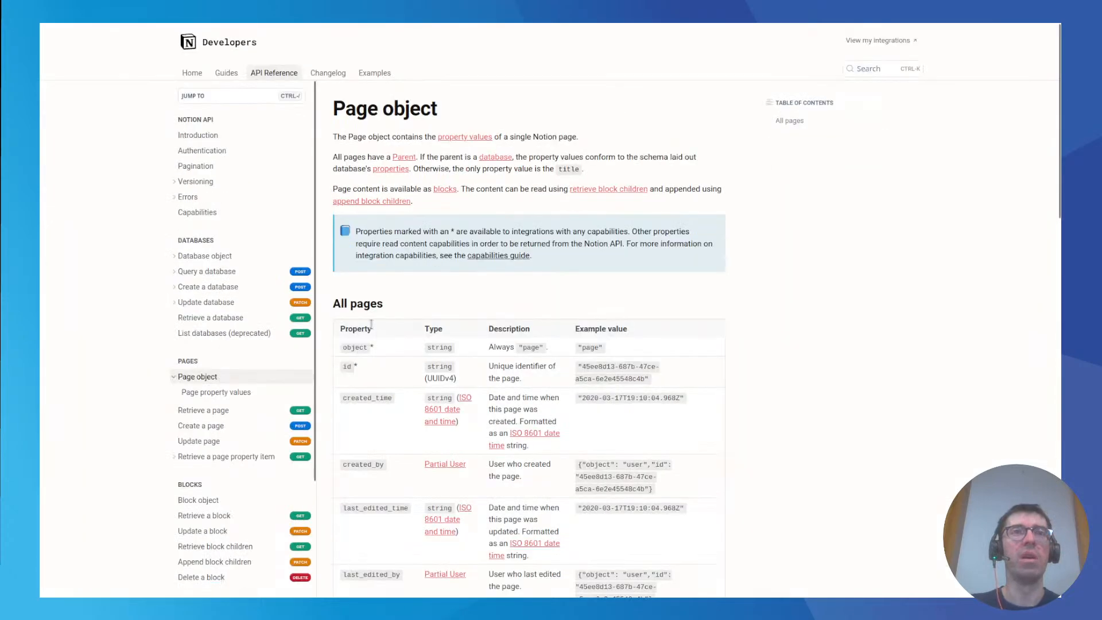
scroll(371, 324, "down", 2)
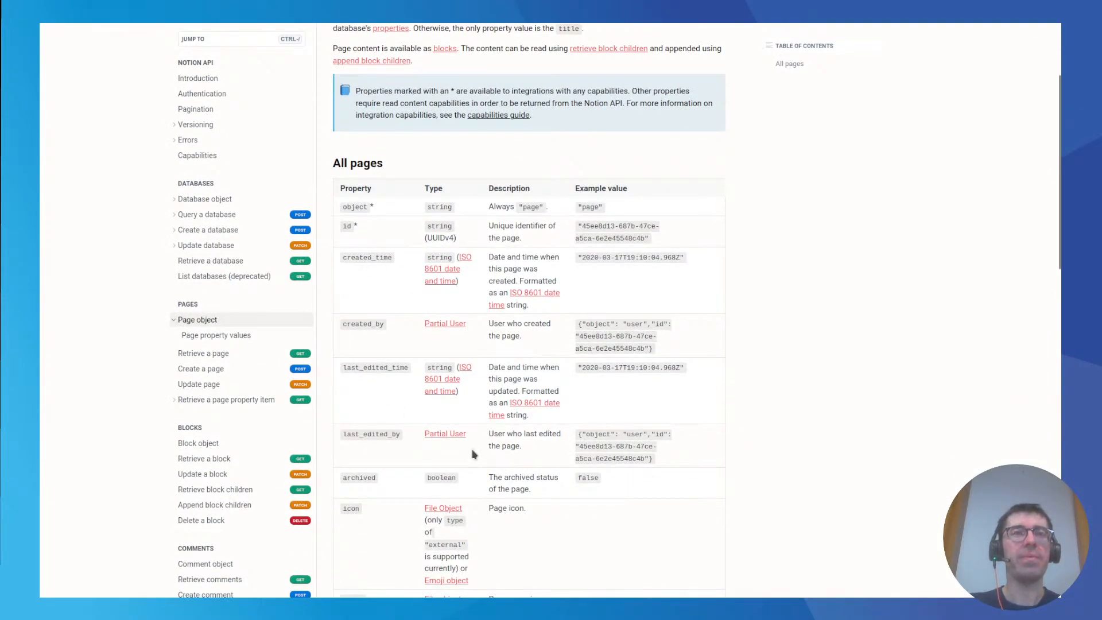
scroll(520, 315, "up", 1)
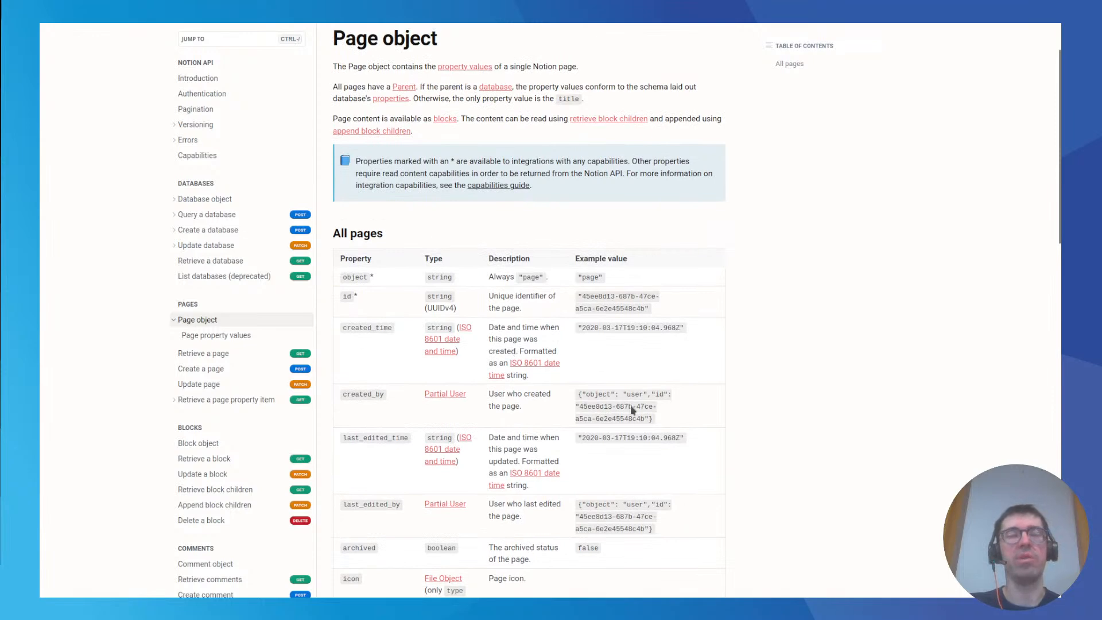
scroll(510, 328, "down", 6)
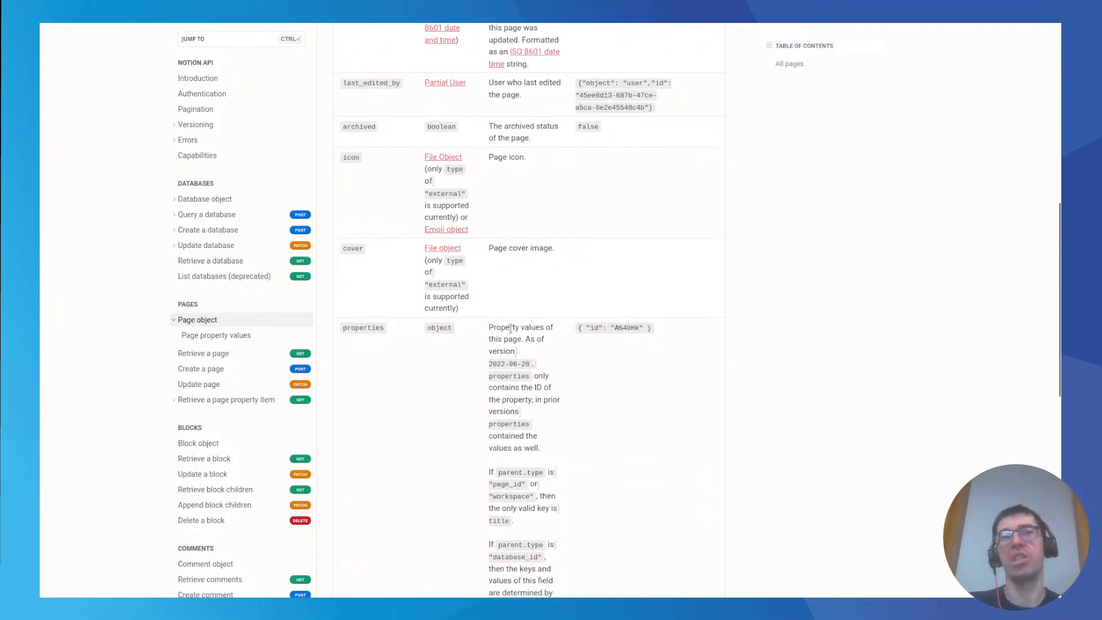
scroll(508, 338, "down", 2)
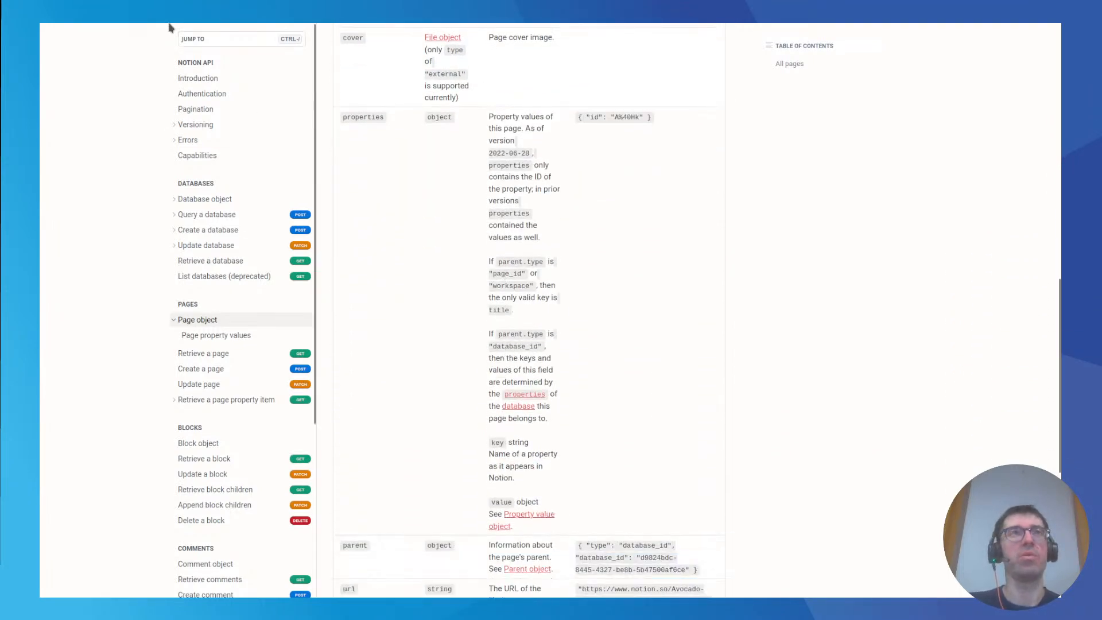
Back in the spell, replace the Page generation return statement with the copied page object containing a page_id parent, star emoji icon and Weekly title.
left_click(195, 39)
left_click(97, 36)
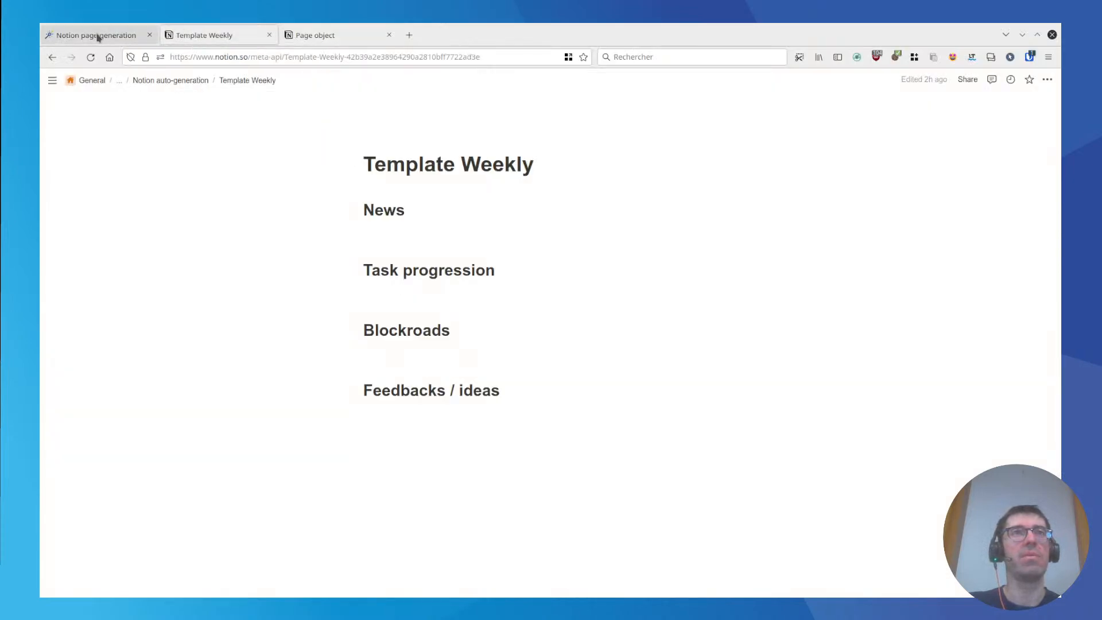
left_click_drag(698, 302, 707, 322)
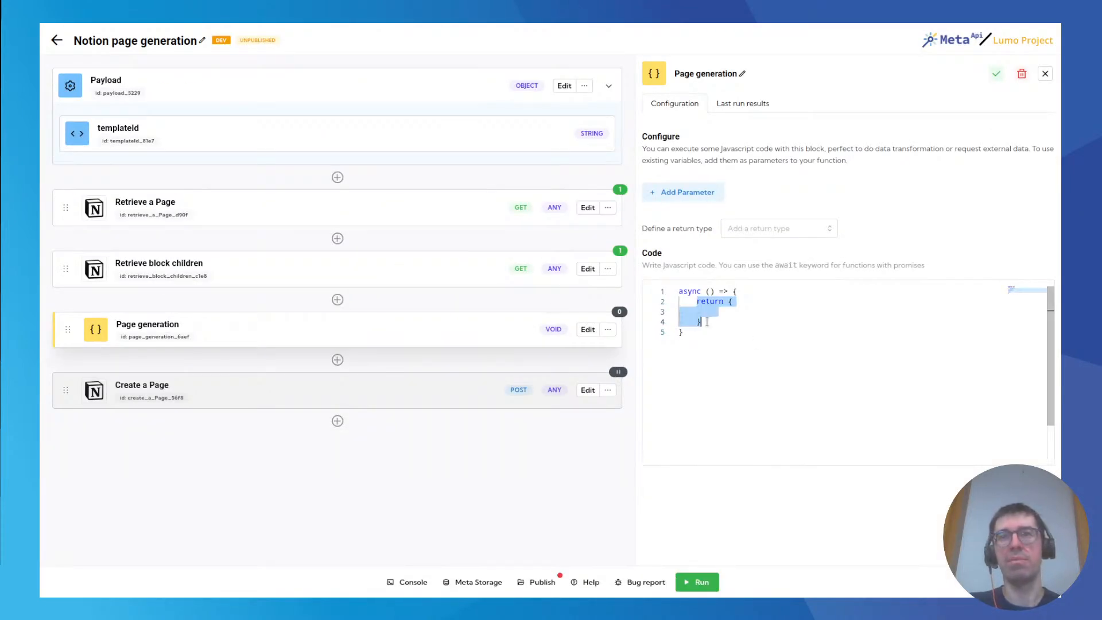
key("ctrl+v")
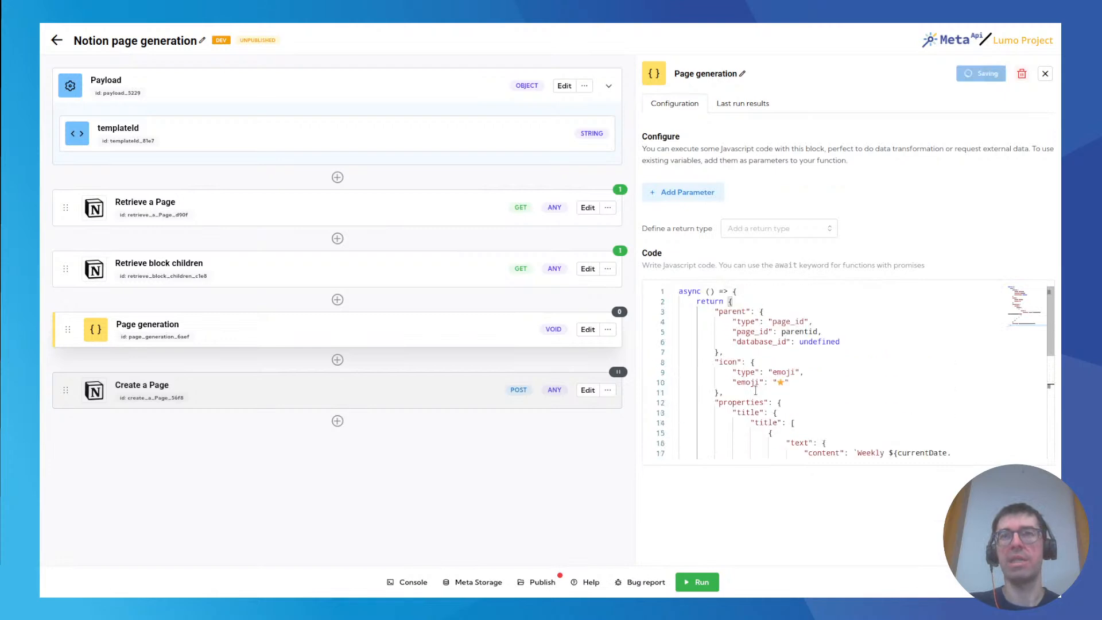
Insert two blank lines above the return statement in the Page generation code.
left_click(757, 294)
key("Return")
key("Return")
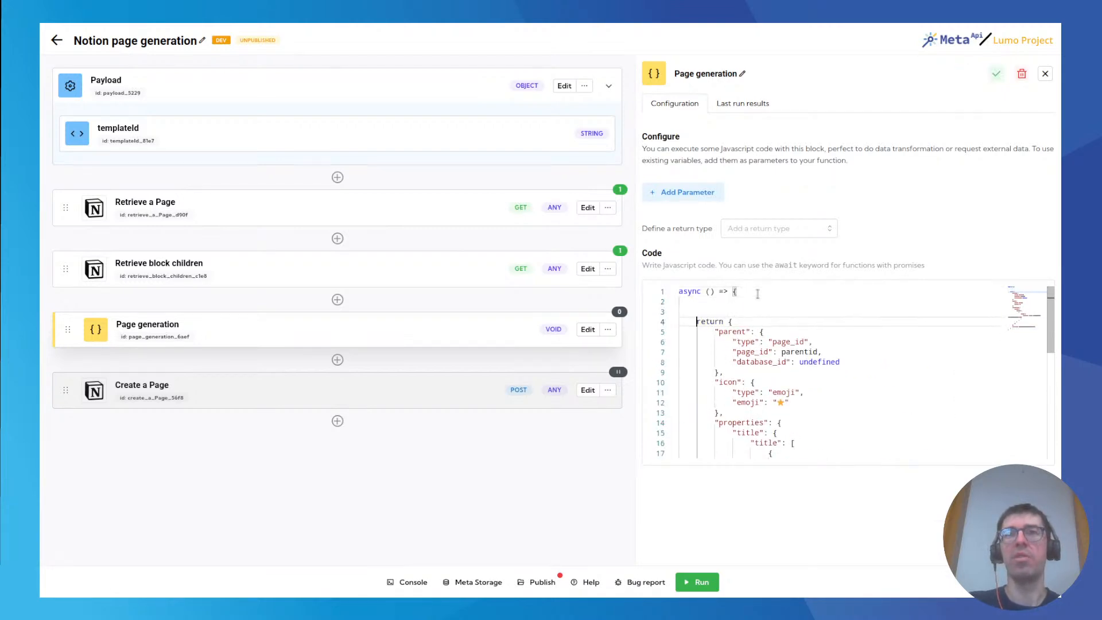
key("Up")
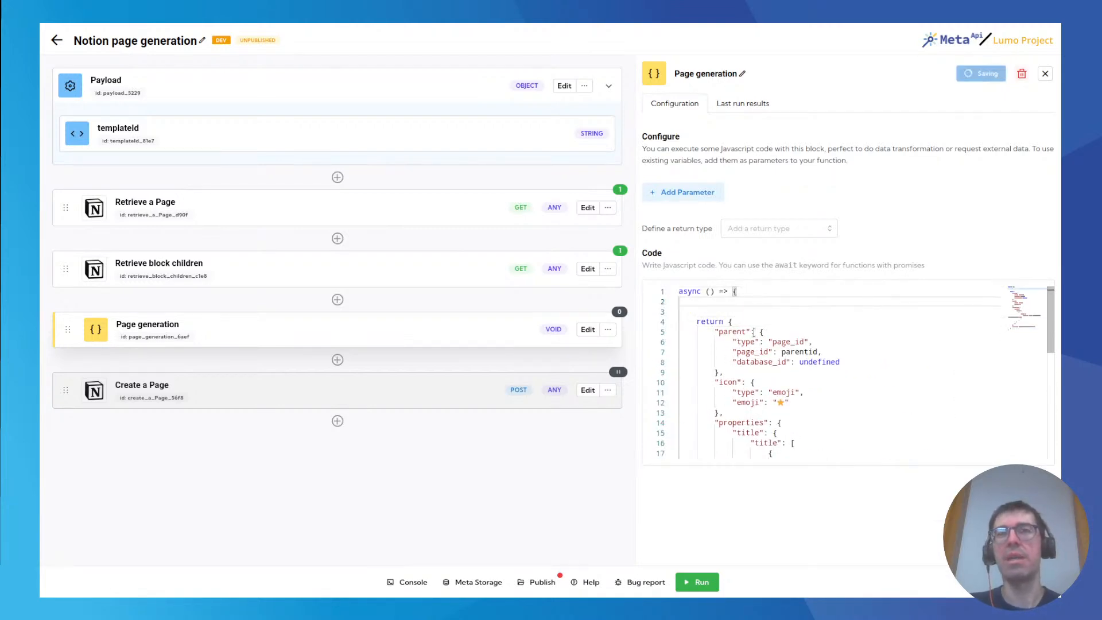
left_click(734, 319)
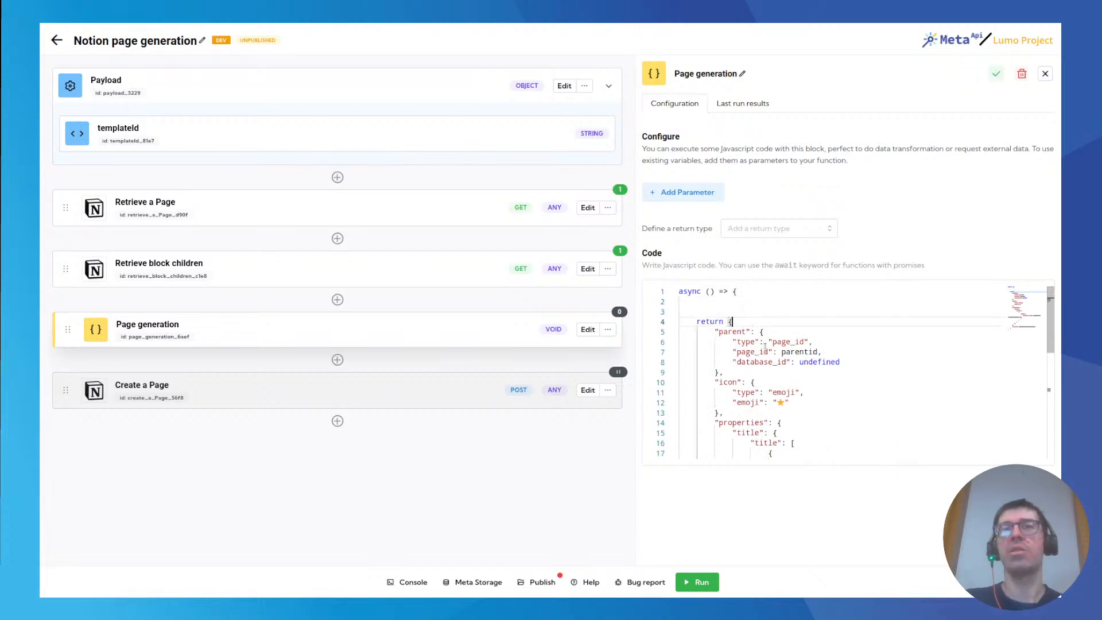
Switch to Notion, open the Our weekly list page and copy its page ID from the address.
double_click(729, 332)
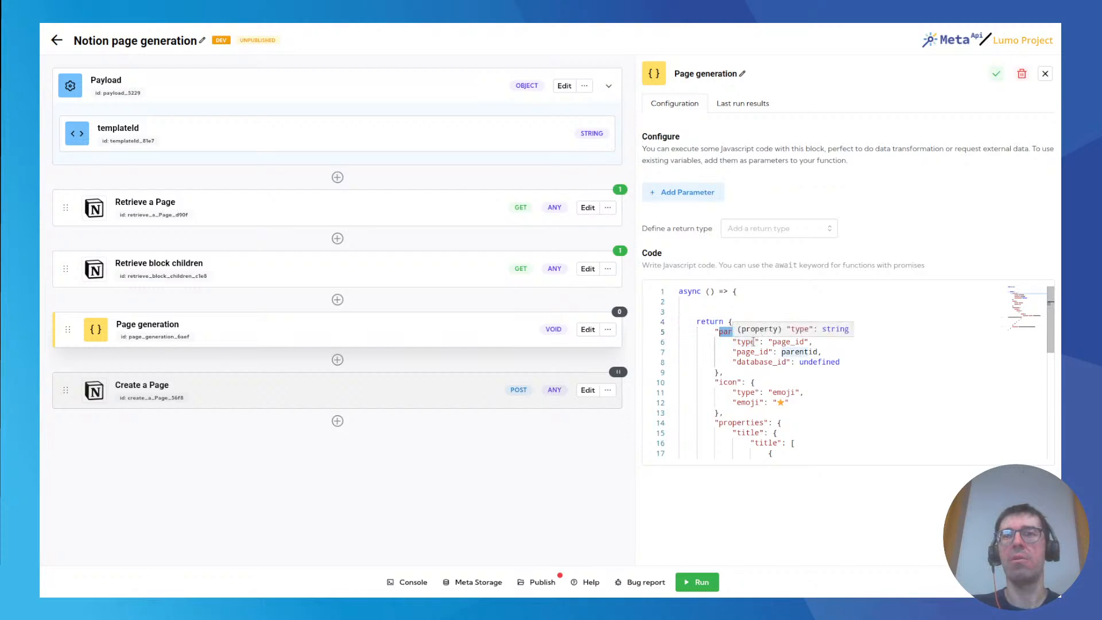
mouse_move(740, 333)
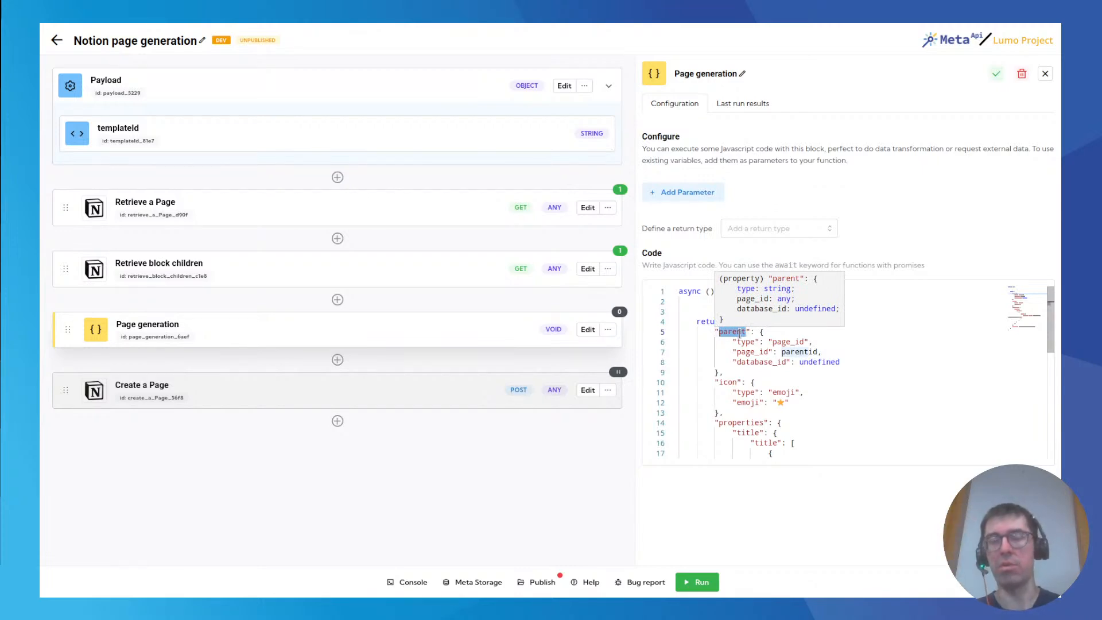
double_click(802, 352)
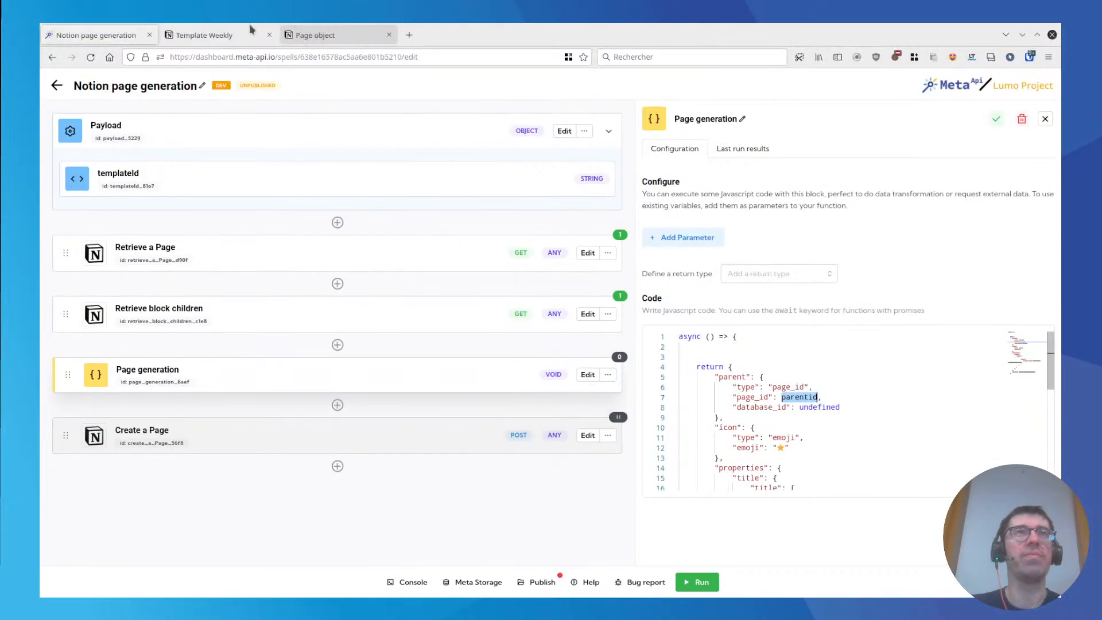
left_click(238, 25)
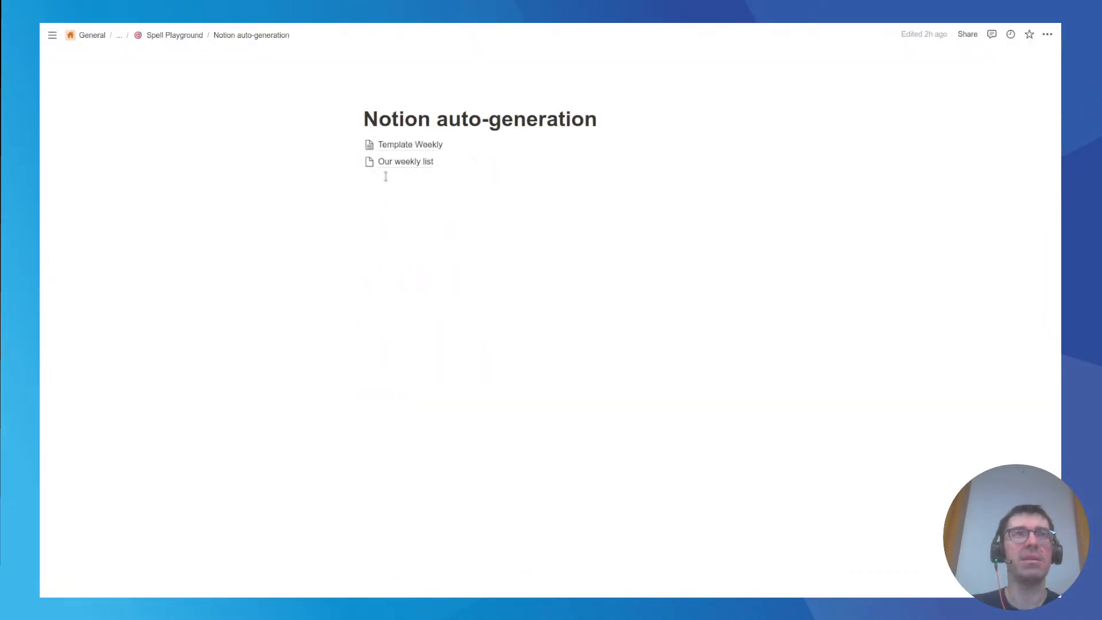
left_click(406, 166)
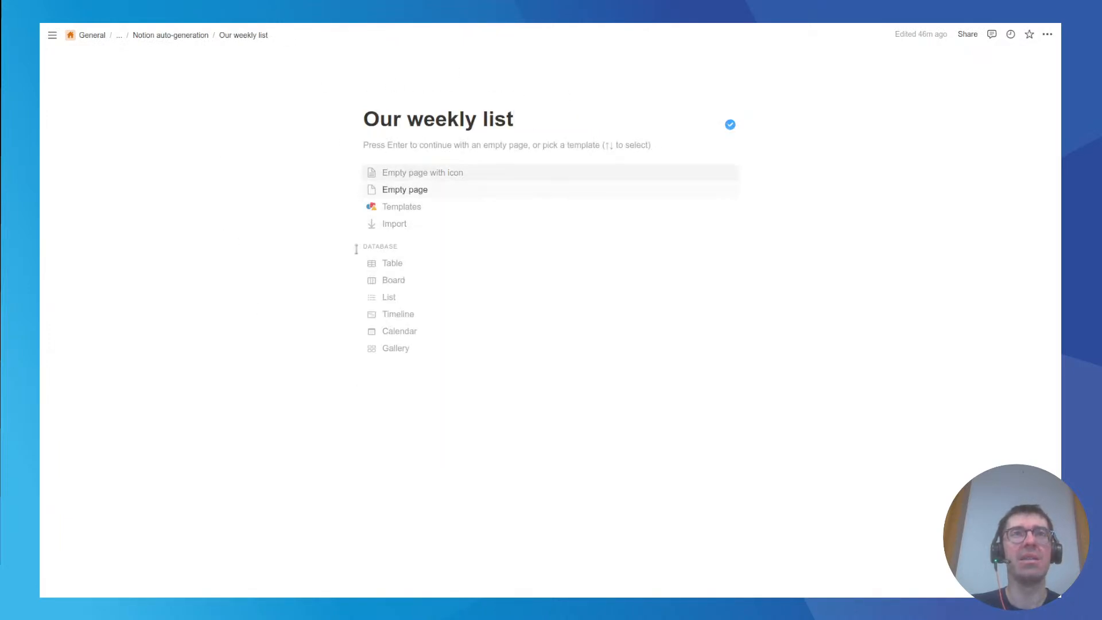
key("F11")
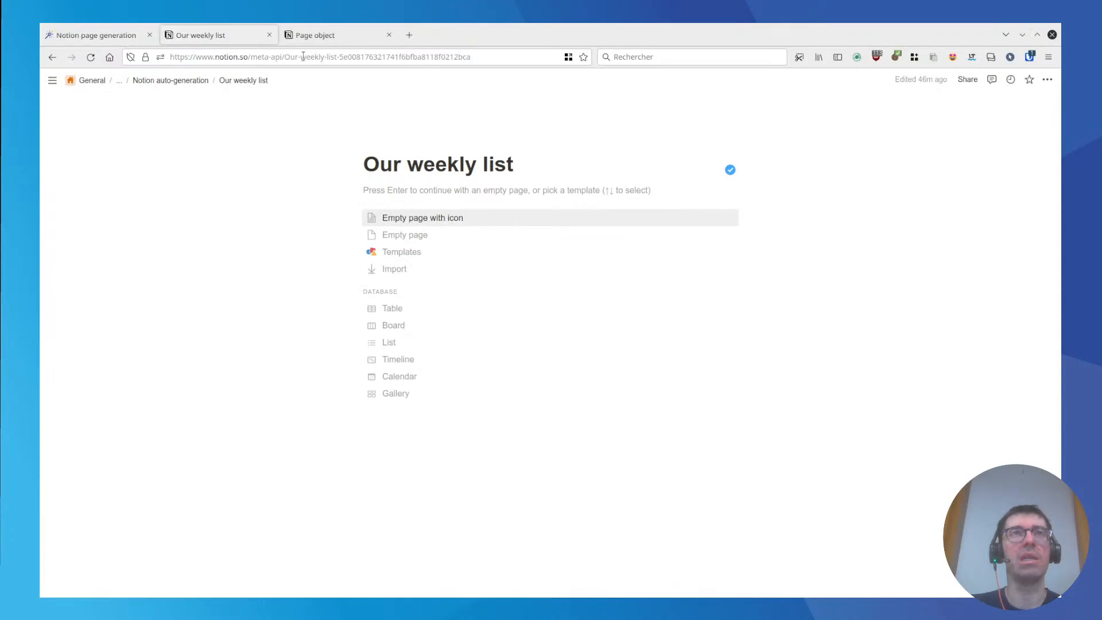
double_click(404, 57)
key("ctrl+c")
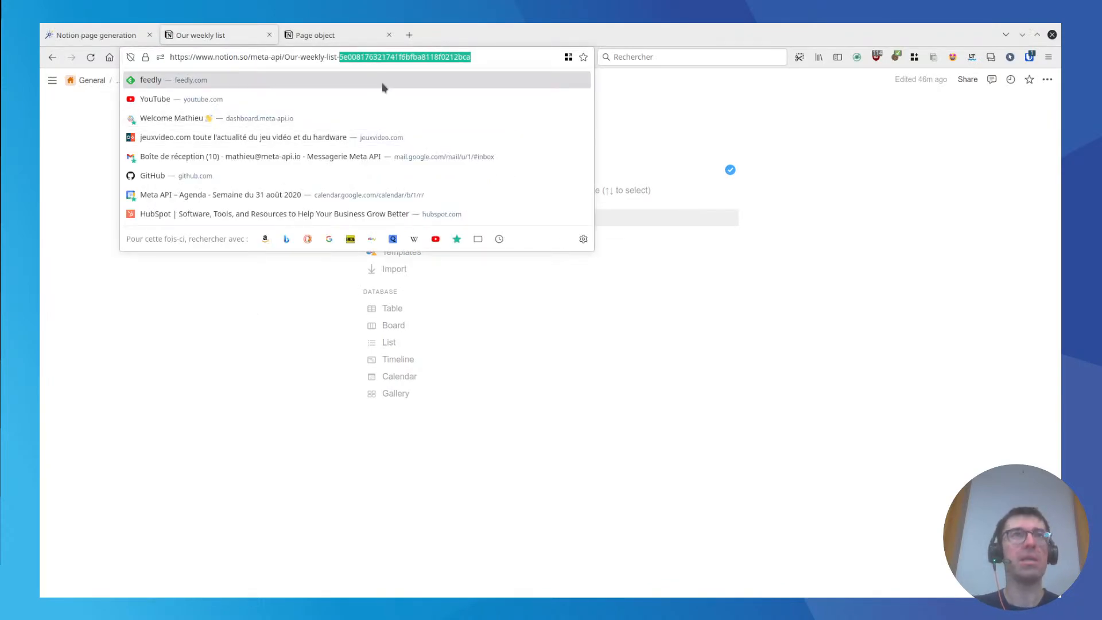
Back in the spell, add a parentId property to the Payload example with the copied page ID as its value.
left_click(123, 35)
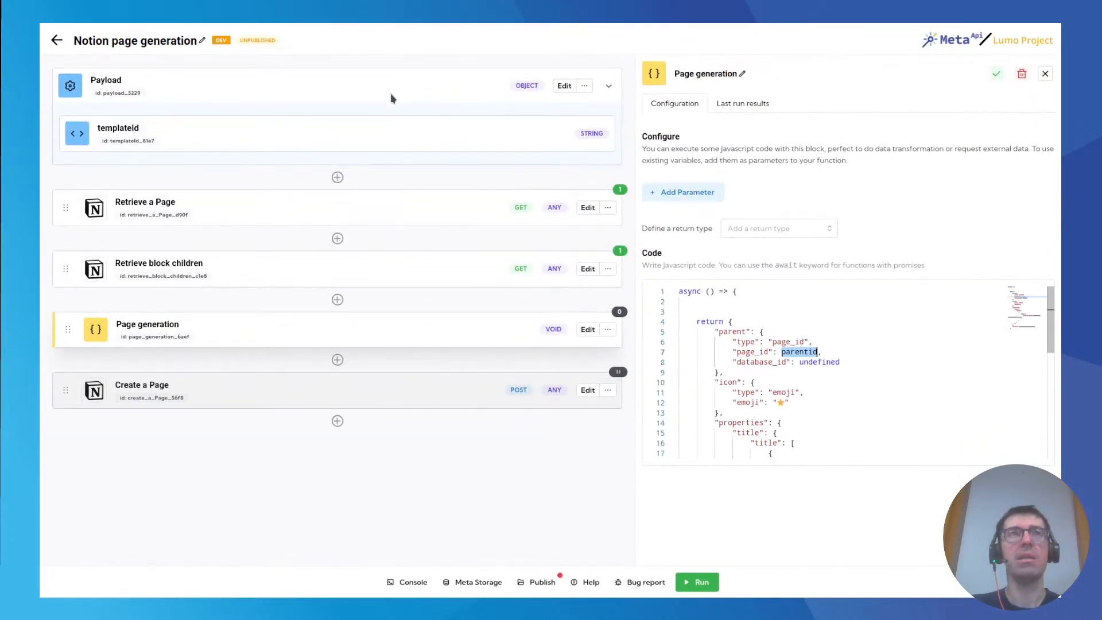
left_click(564, 86)
left_click(897, 183)
key("Return")
type("\"pa")
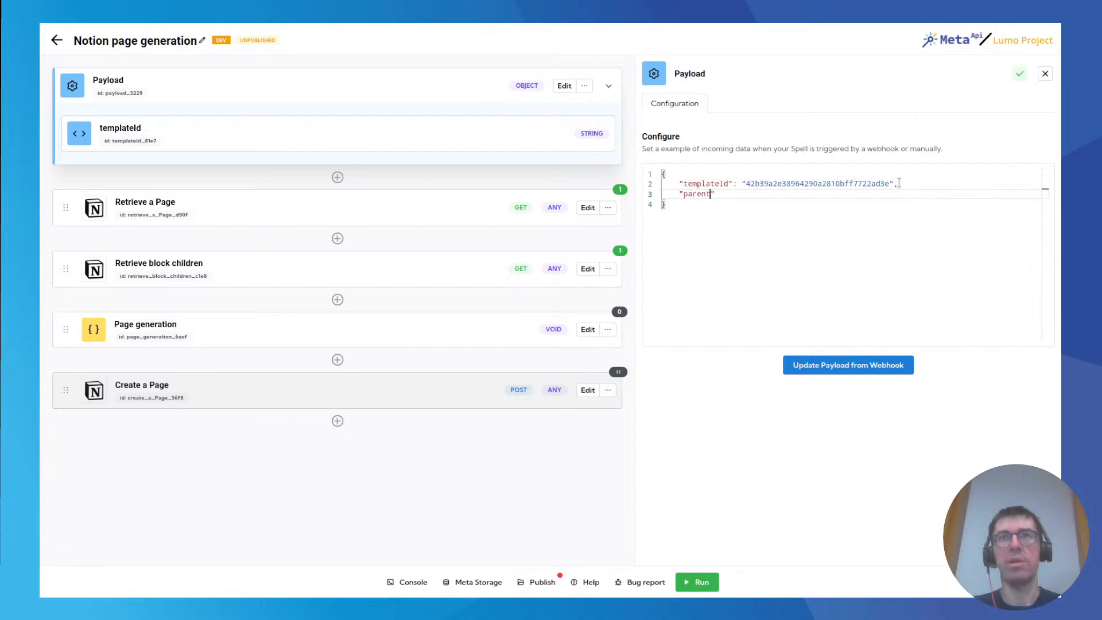
type("rentId\": \"")
key("ctrl+v")
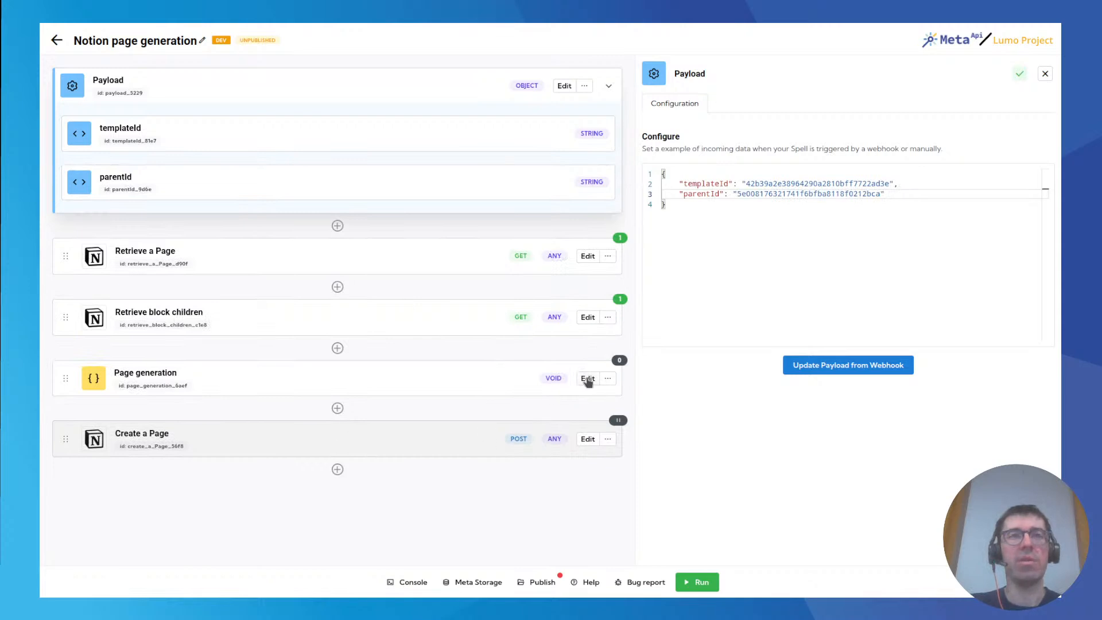
Add a parameter to the Page generation function that uses the parentId variable, and check its parameter properties.
left_click(586, 378)
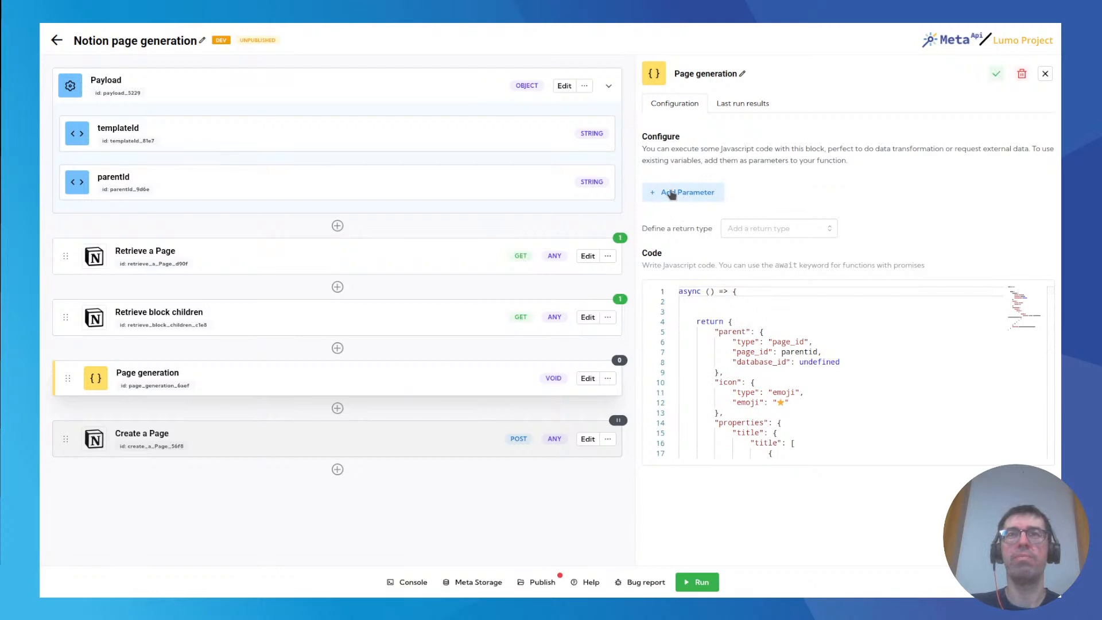
left_click(687, 194)
left_click(679, 184)
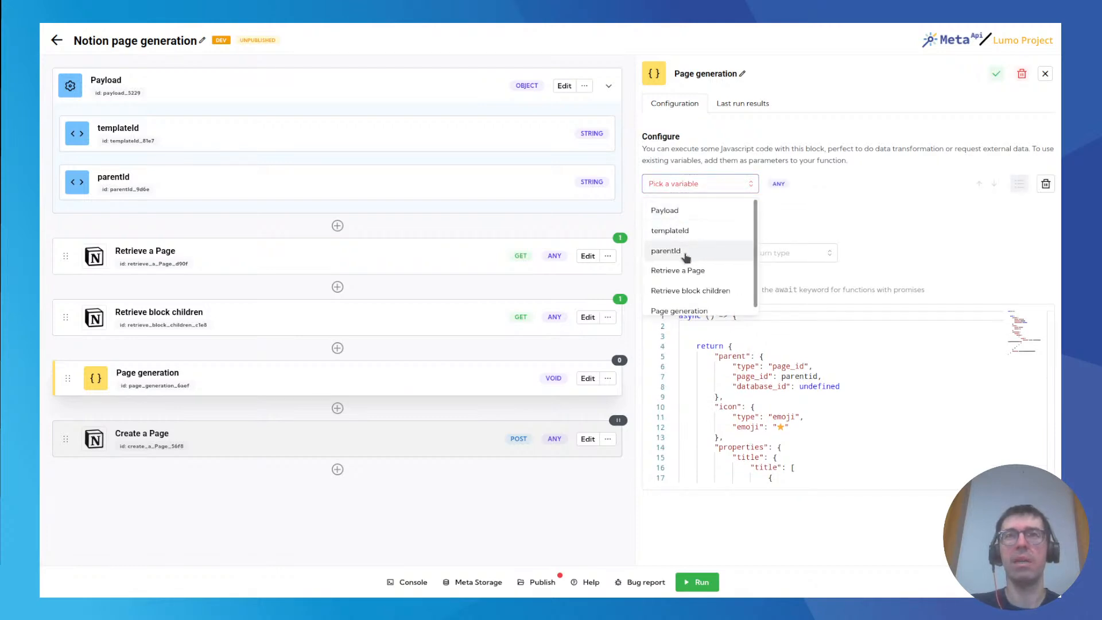
left_click(687, 252)
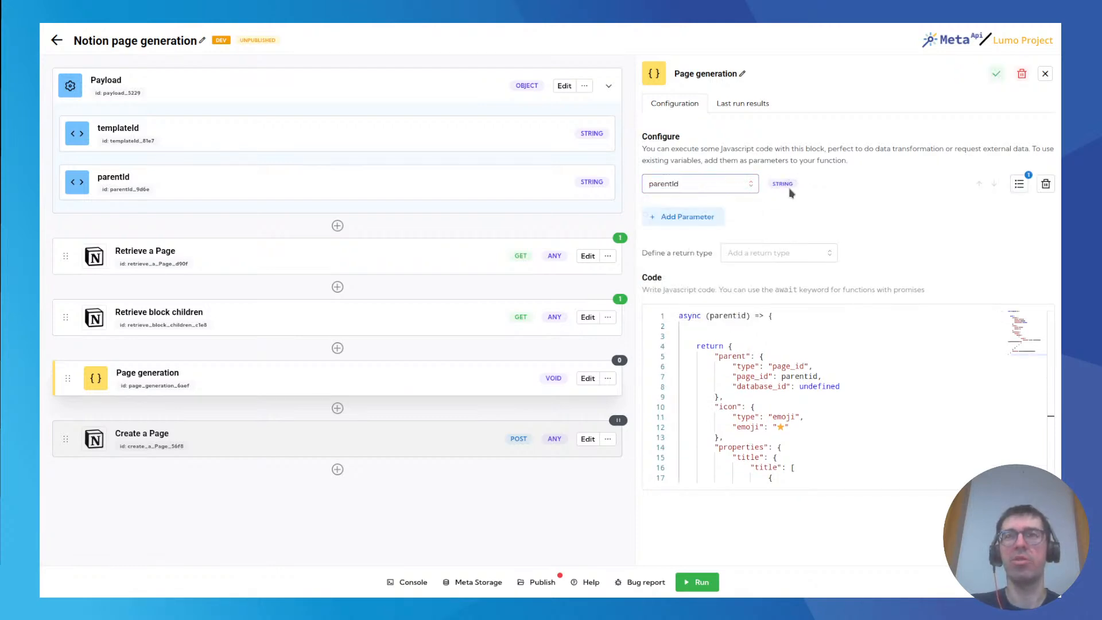
left_click(1017, 188)
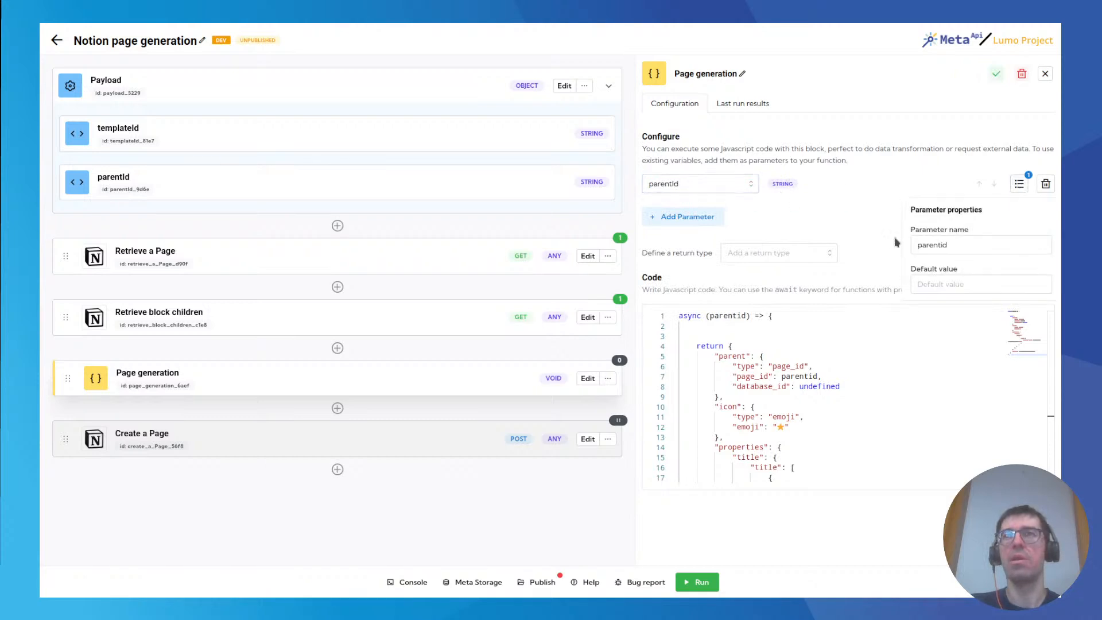
left_click(1019, 184)
Examine the parentid argument and the parent, icon and title properties of the returned object in the Page generation code.
double_click(722, 315)
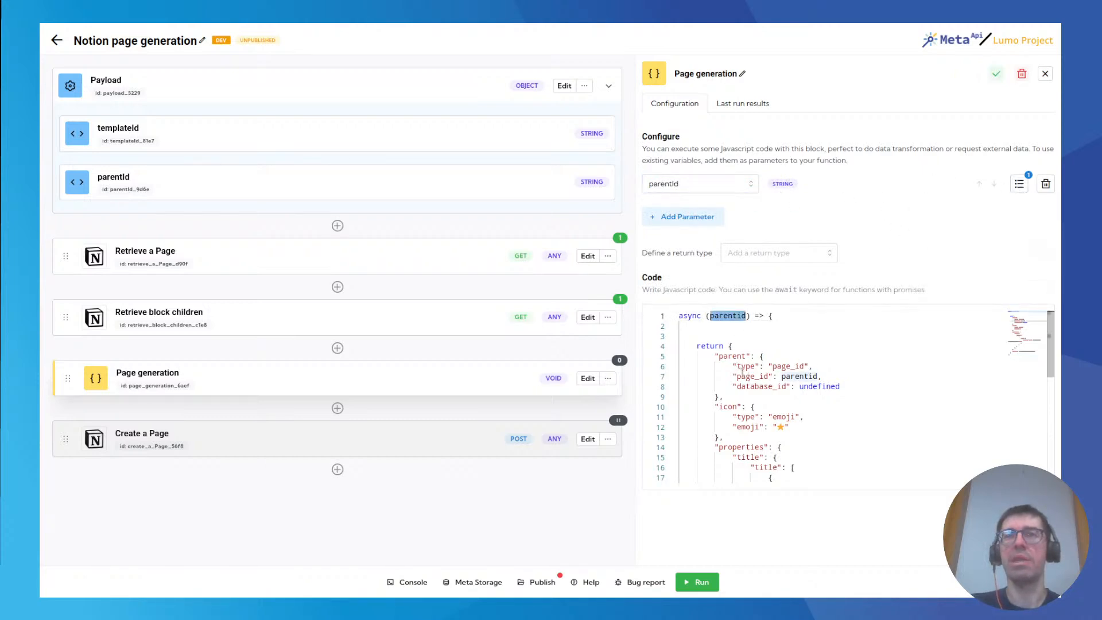
double_click(747, 376)
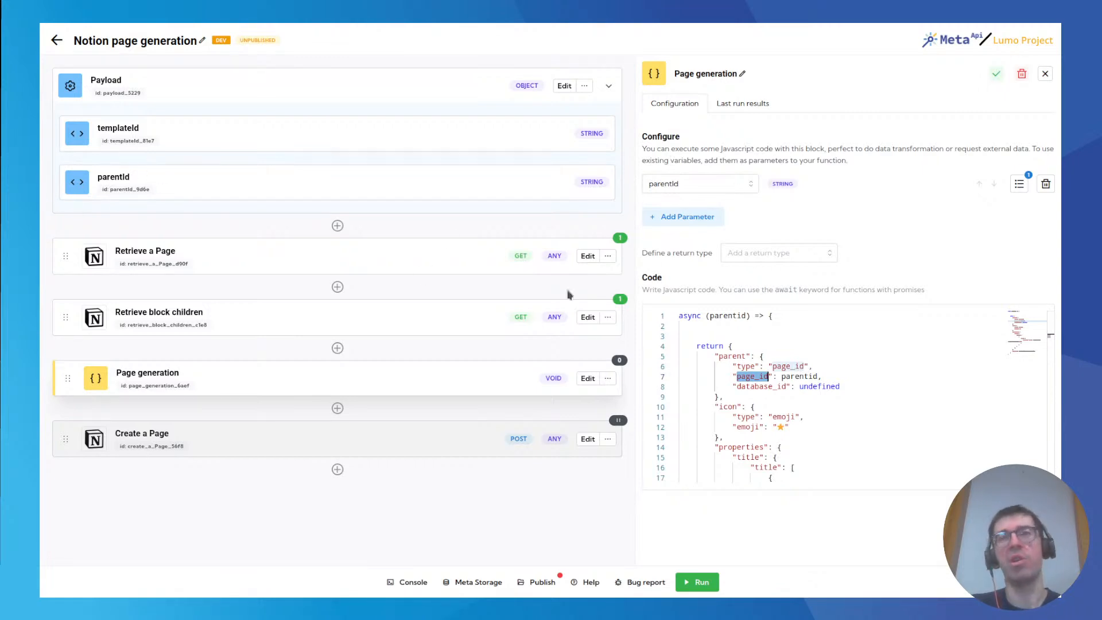
left_click(832, 376)
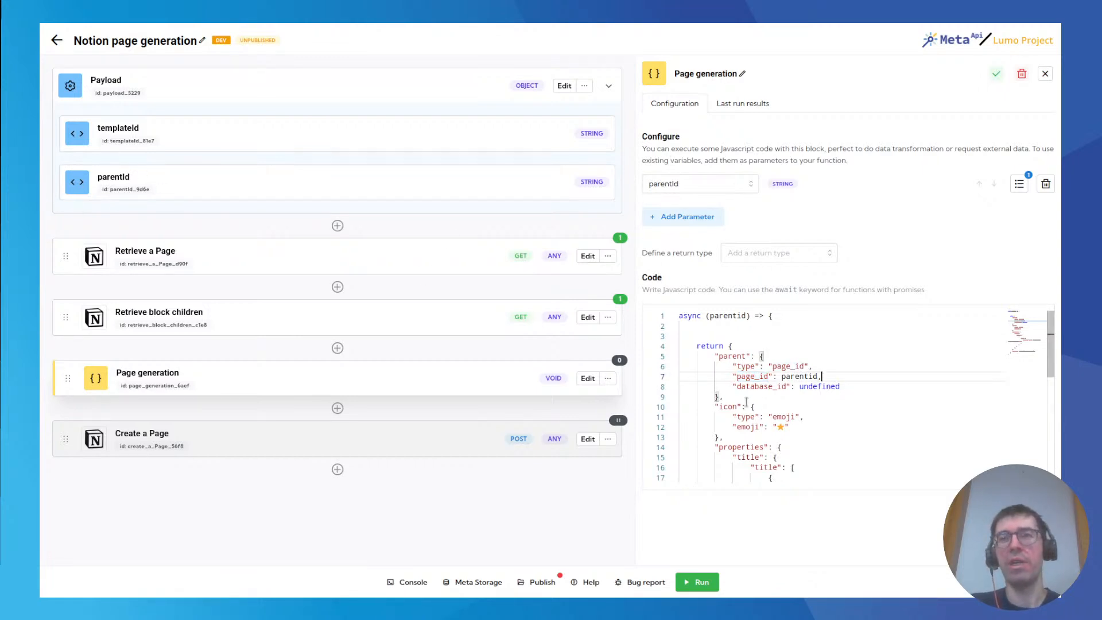
left_click_drag(716, 407, 728, 437)
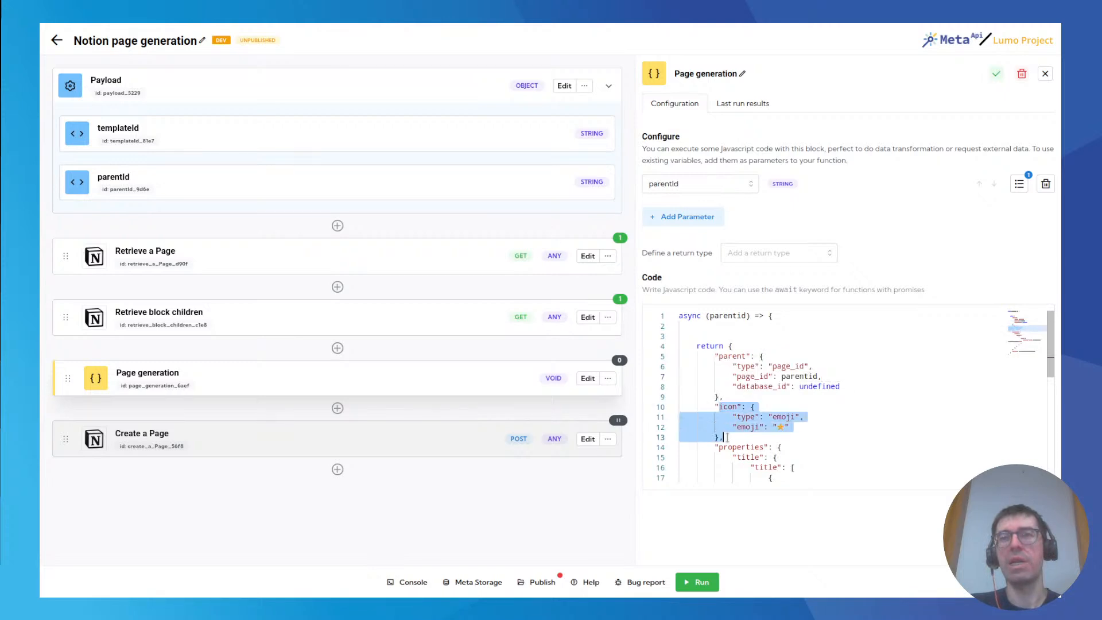
left_click(730, 437)
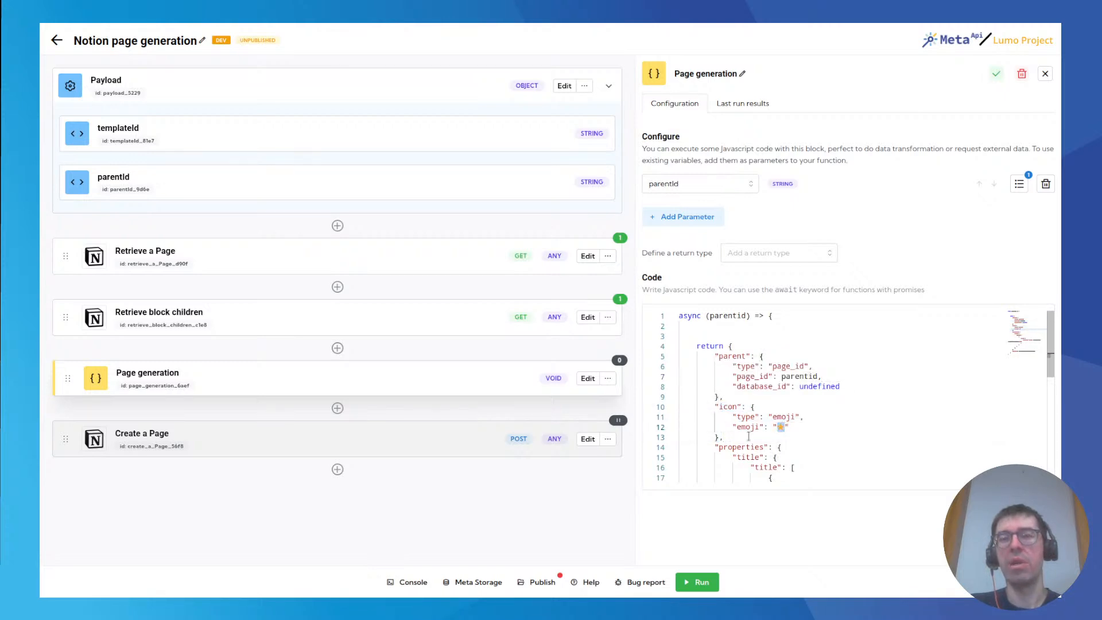
scroll(758, 401, "down", 2)
scroll(758, 399, "down", 3)
scroll(737, 397, "up", 2)
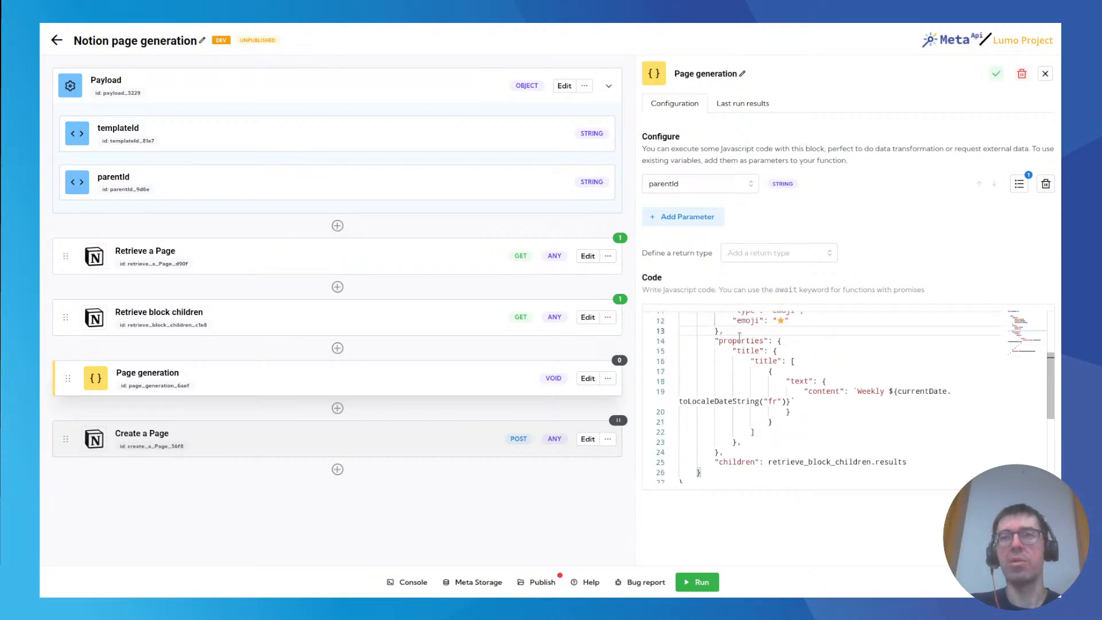
double_click(742, 350)
double_click(768, 360)
left_click(800, 362)
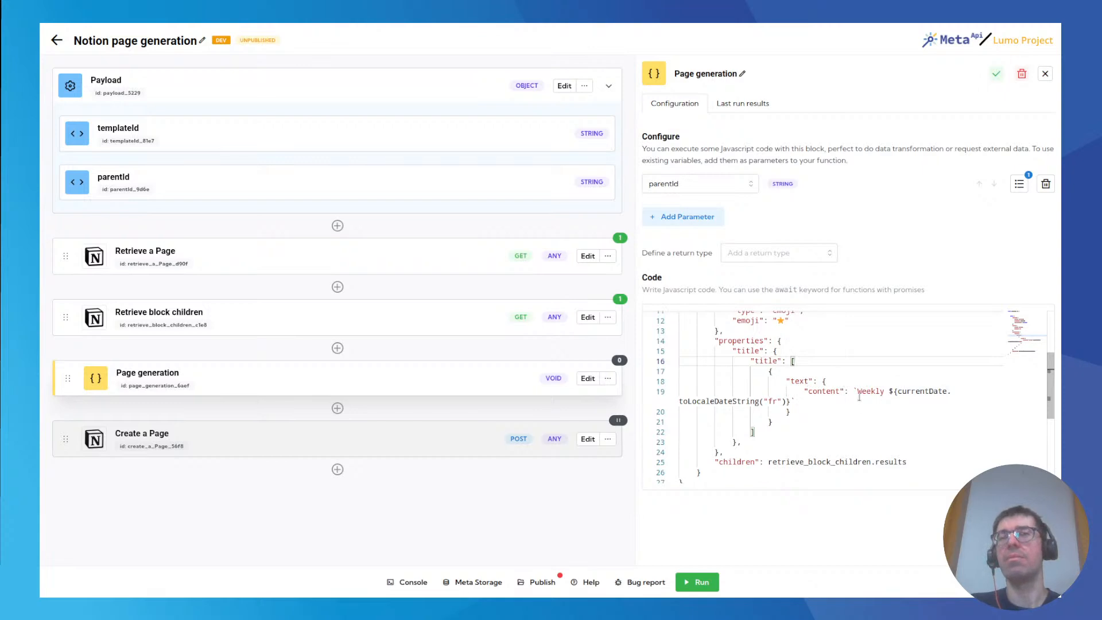
Declare const currentDate = new Date(); above the return statement in the Page generation code and save.
scroll(855, 405, "up", 3)
left_click(759, 329)
key("Return")
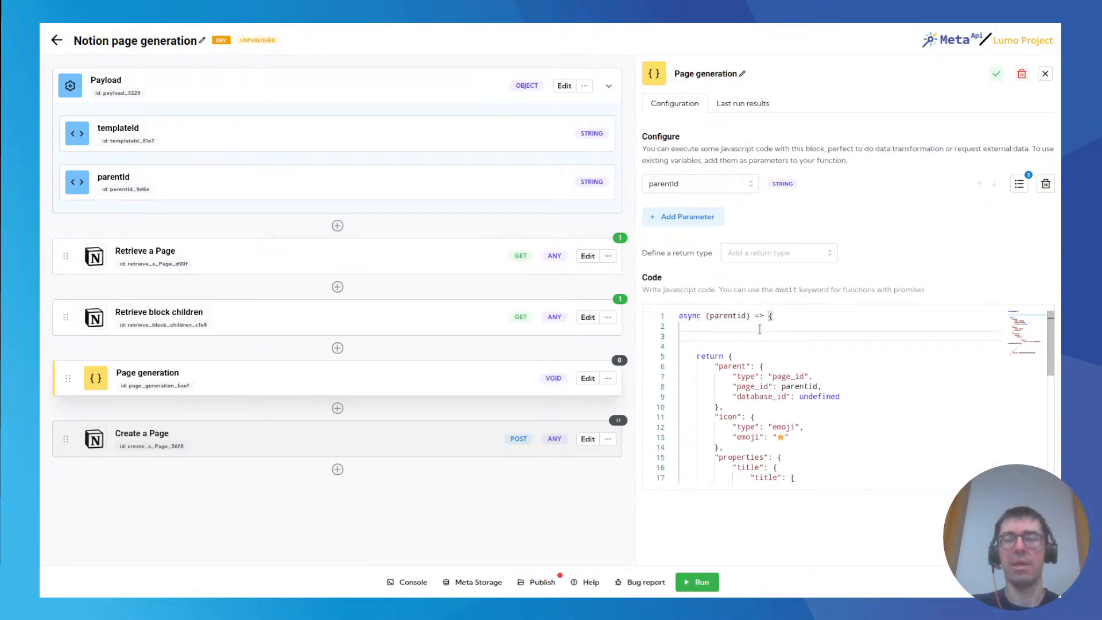
type("const ")
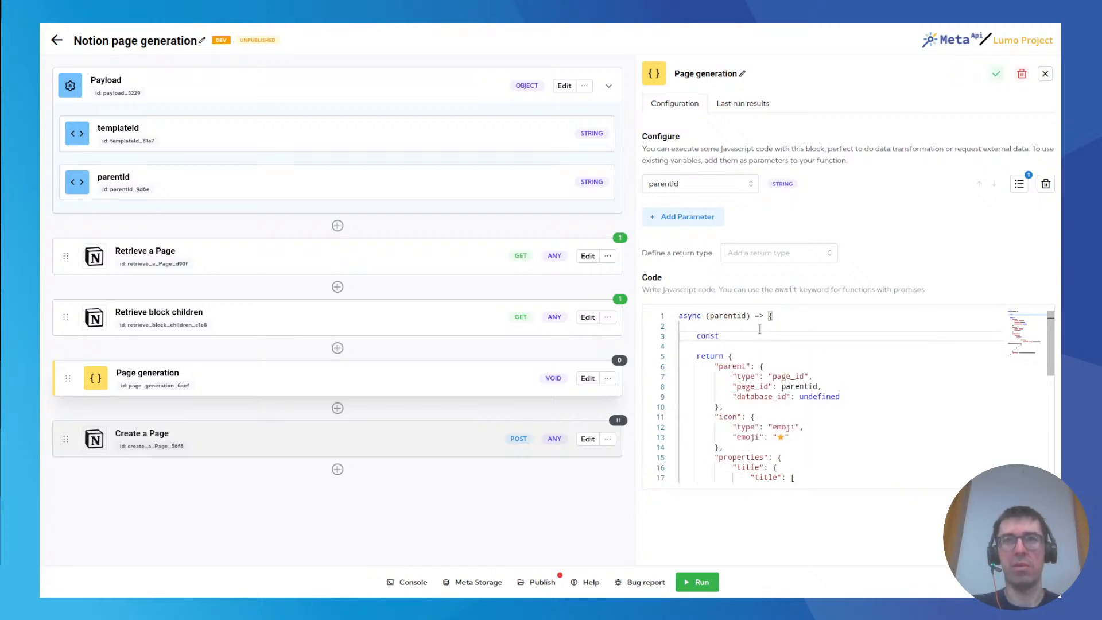
type("date")
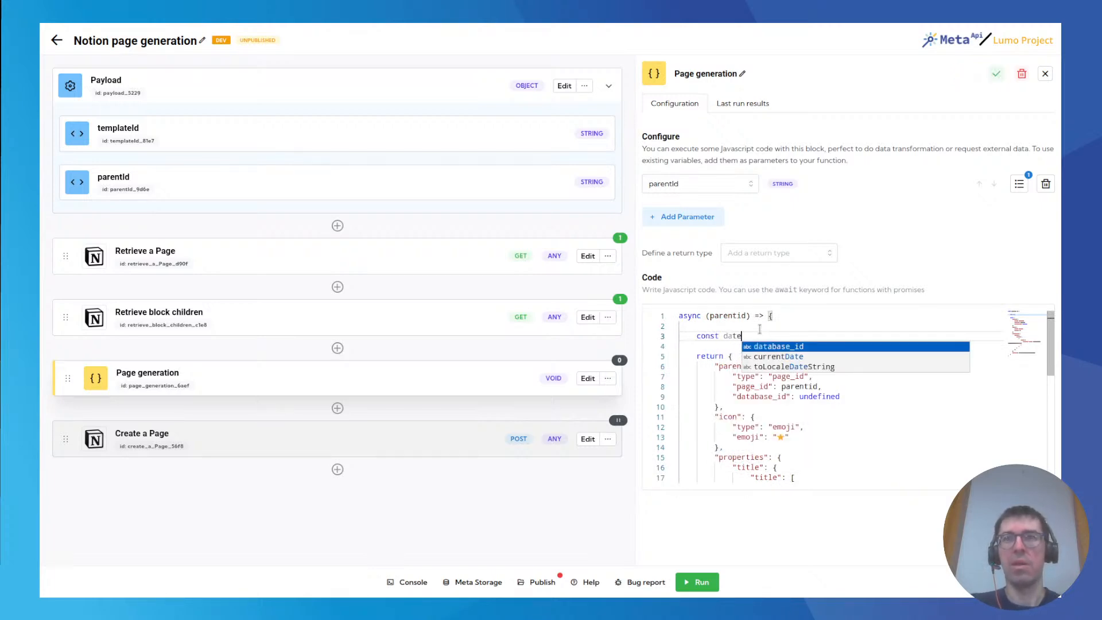
type("Genration")
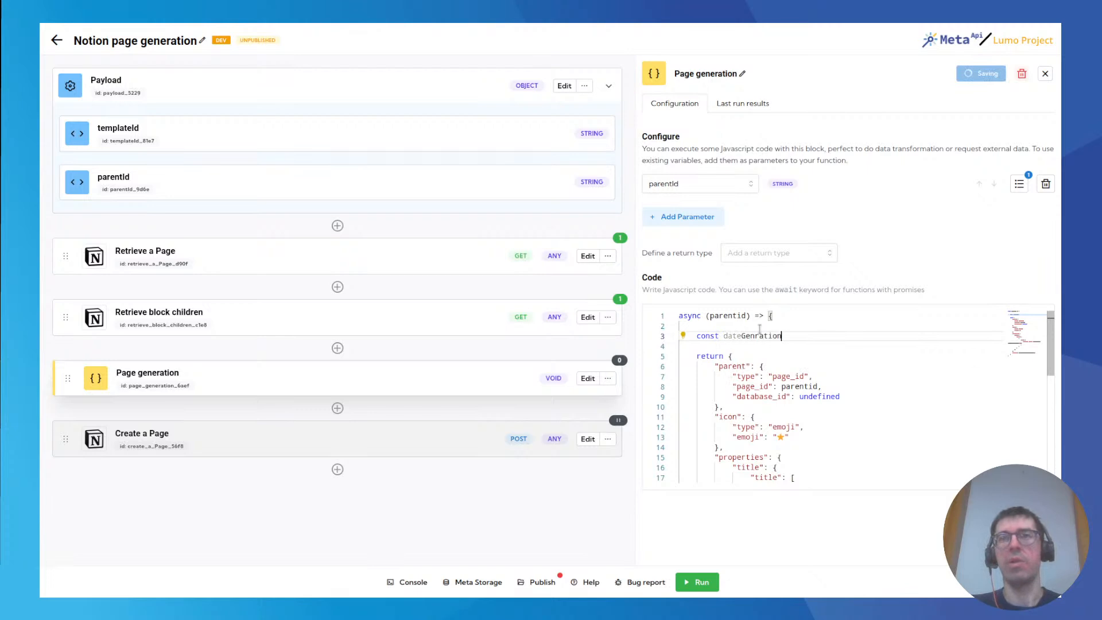
key("BackSpace")
key("BackSpace")
key("BackSpace")
type("currentDa")
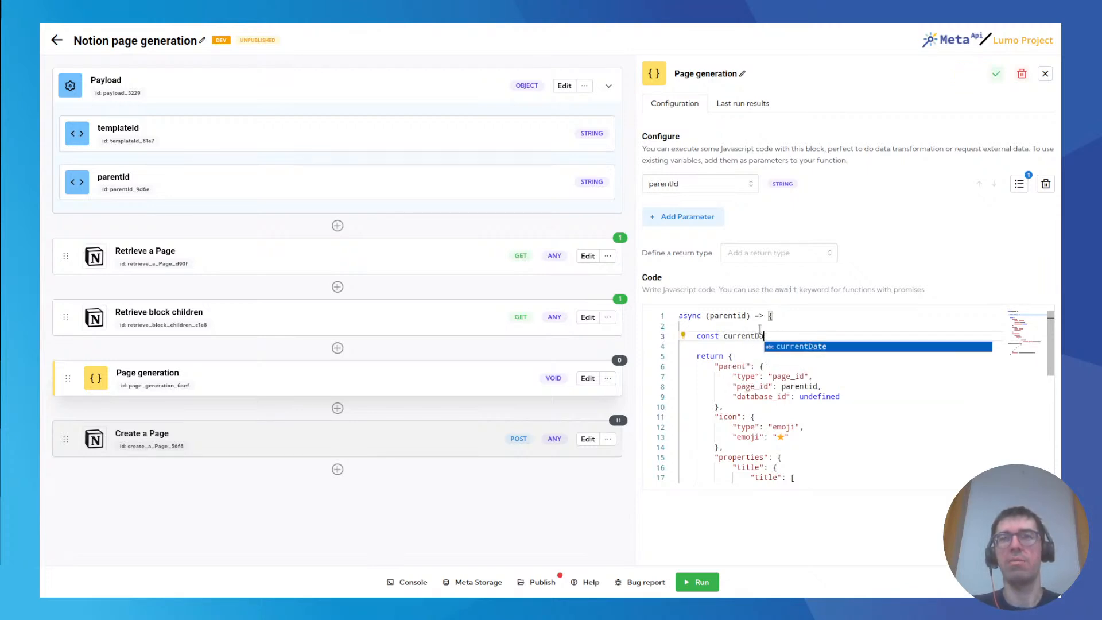
type("te = new Date(")
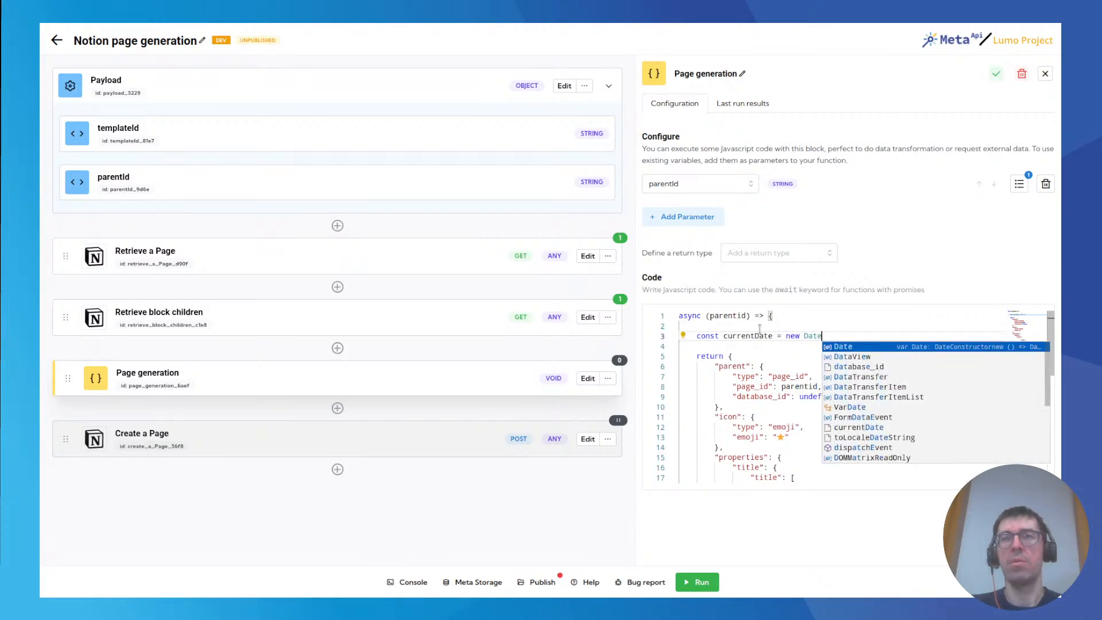
key("ctrl+s")
type(";")
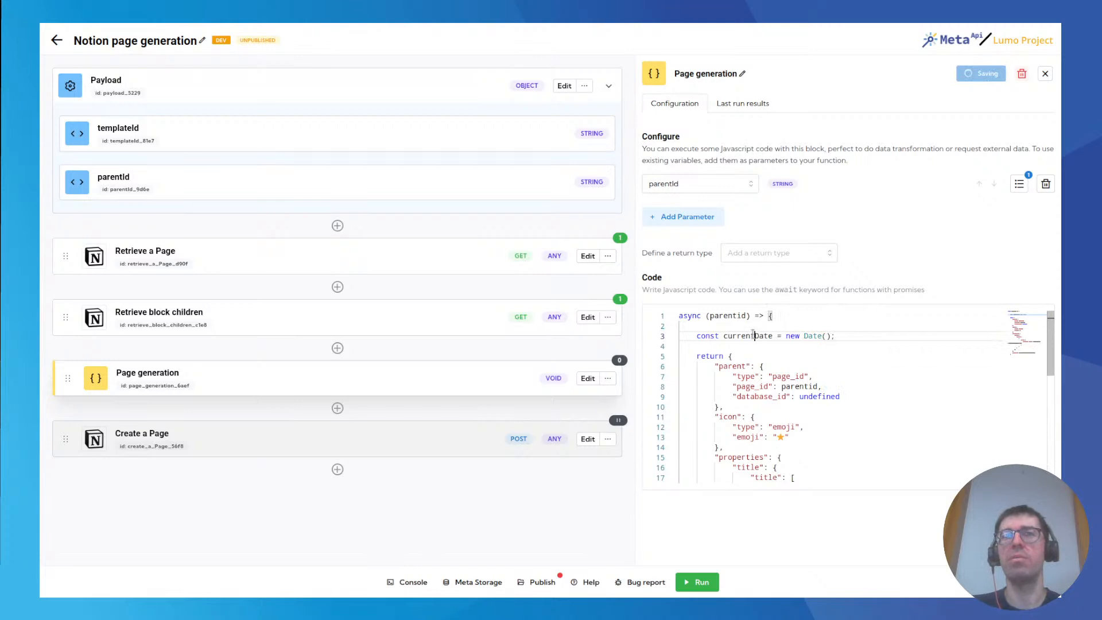
Examine how the title's content text uses currentDate with toLocaleDateString("fr").
double_click(753, 335)
scroll(754, 357, "down", 3)
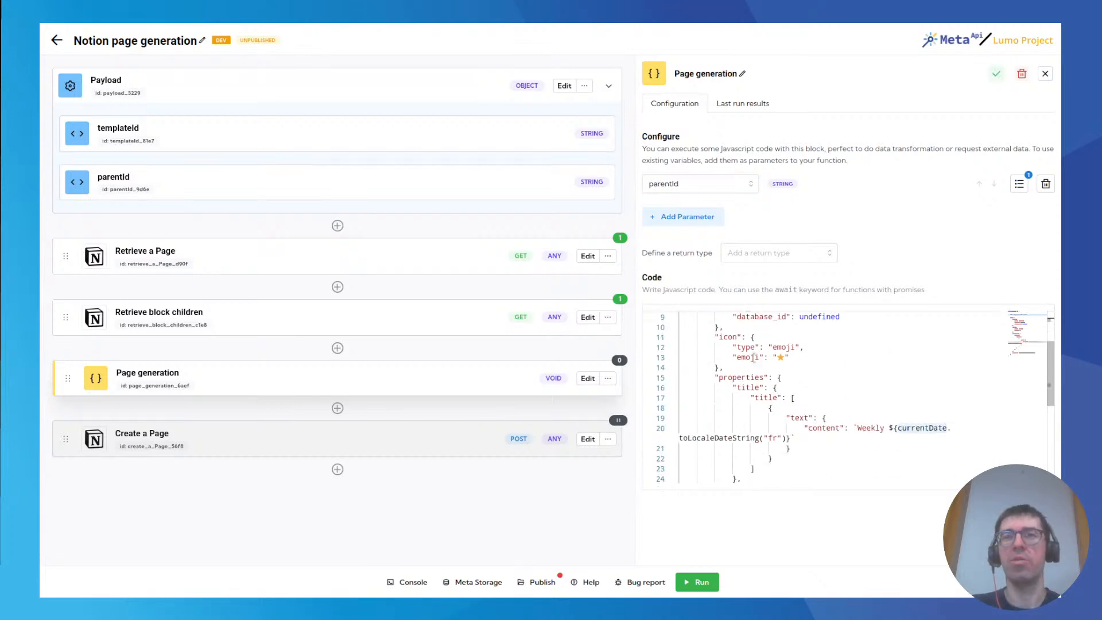
double_click(904, 429)
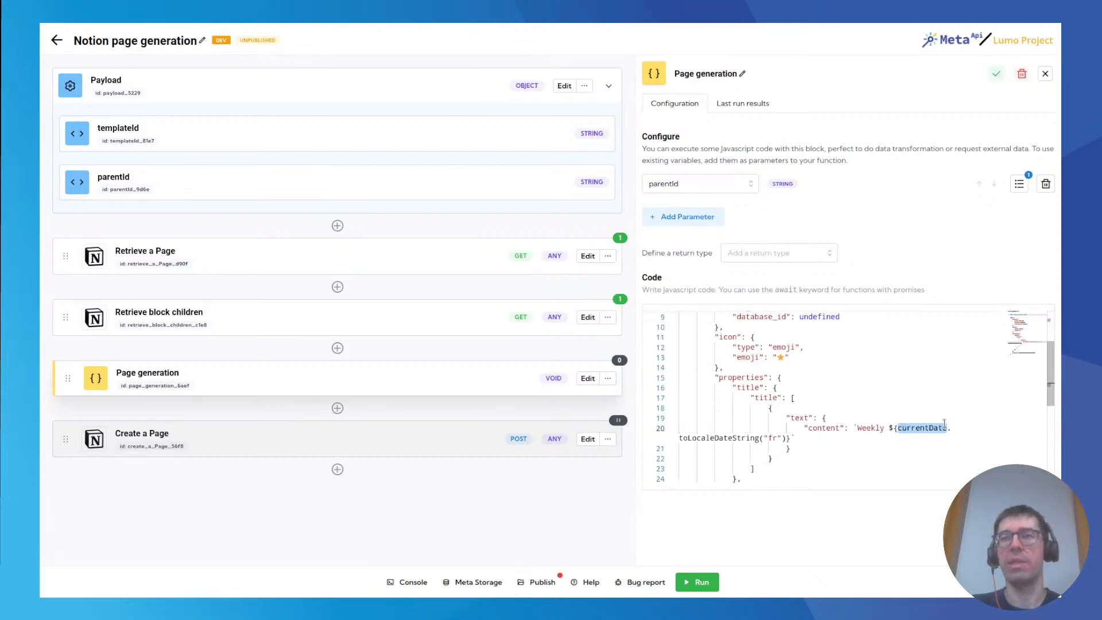
left_click_drag(681, 438, 756, 437)
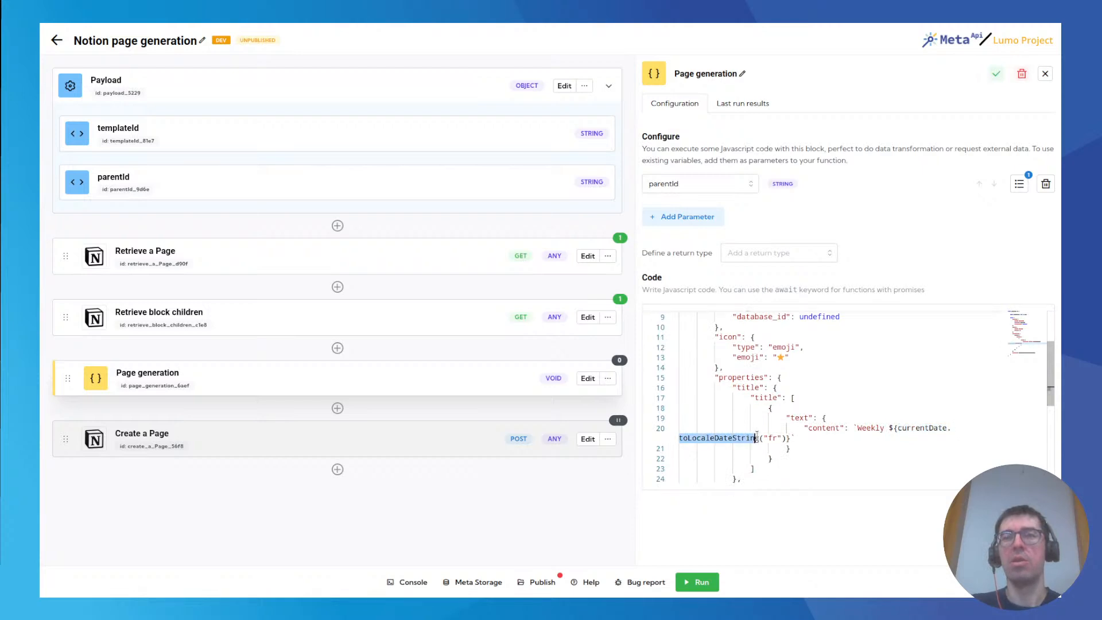
left_click(750, 437)
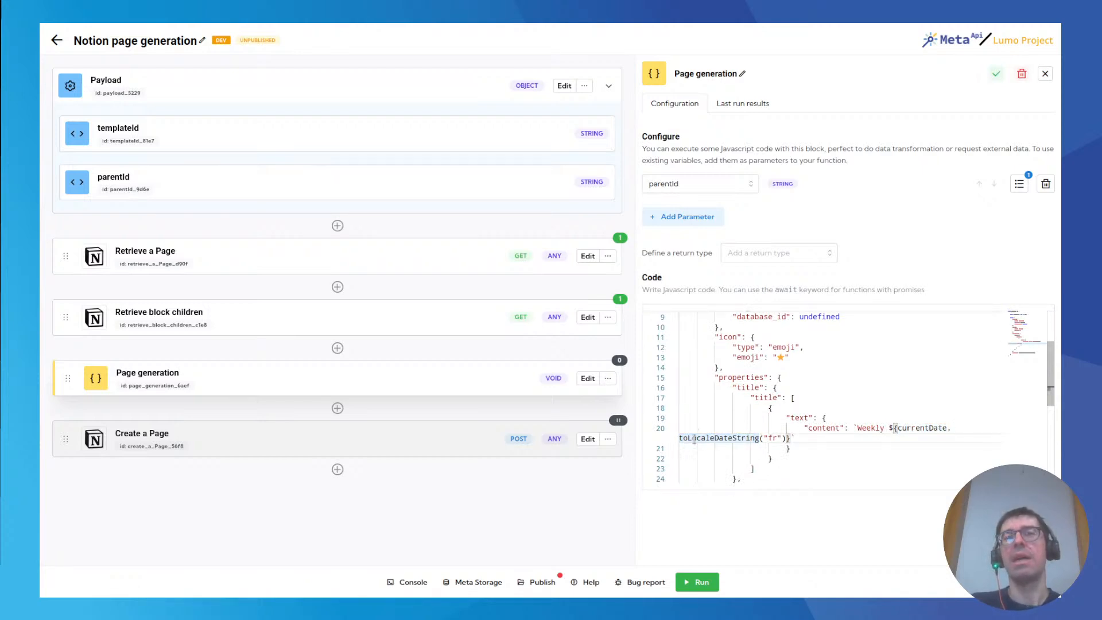
Examine the toLocaleDateString call and its "fr" locale argument in the title's content text.
mouse_move(705, 435)
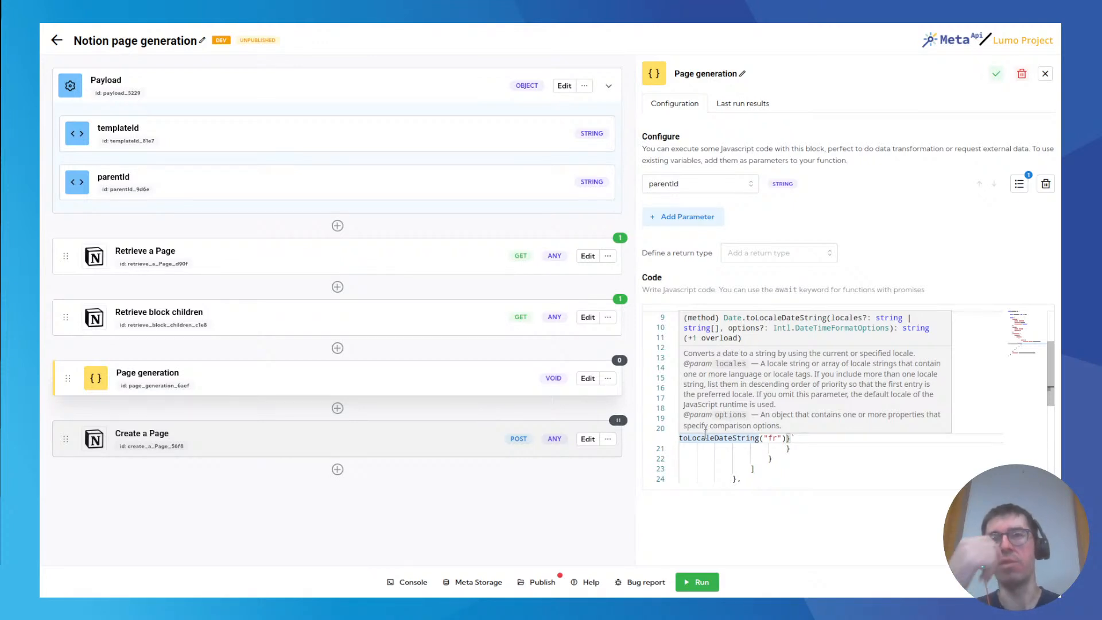
key("Right")
key("Right")
key("Right")
key("Right")
key("Right")
key("Right")
key("Right")
key("Right")
key("Right")
key("Right")
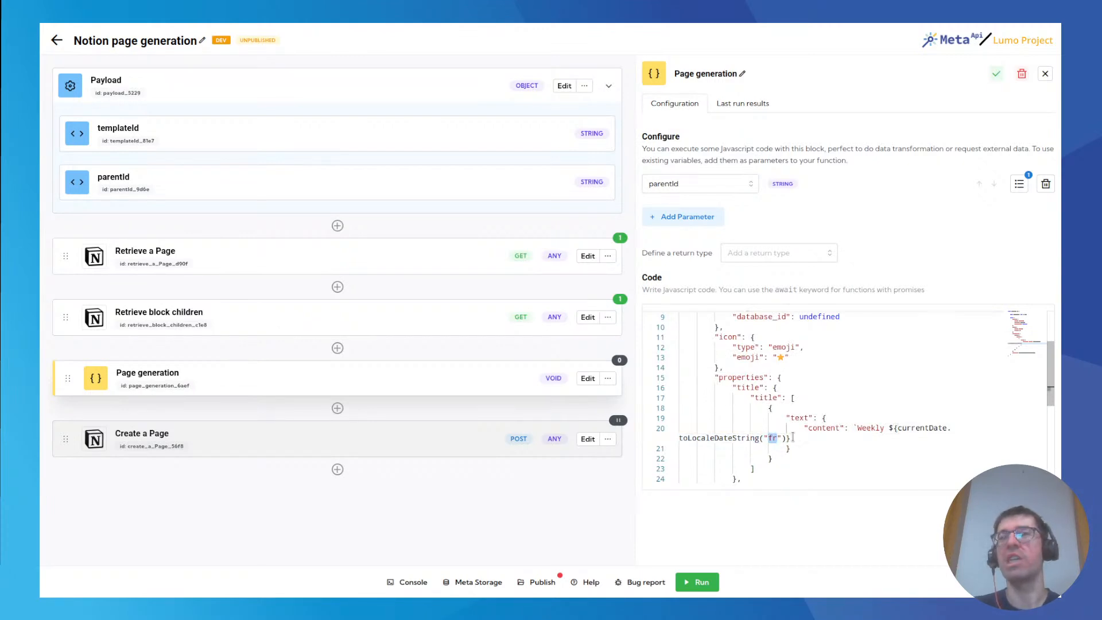
double_click(771, 438)
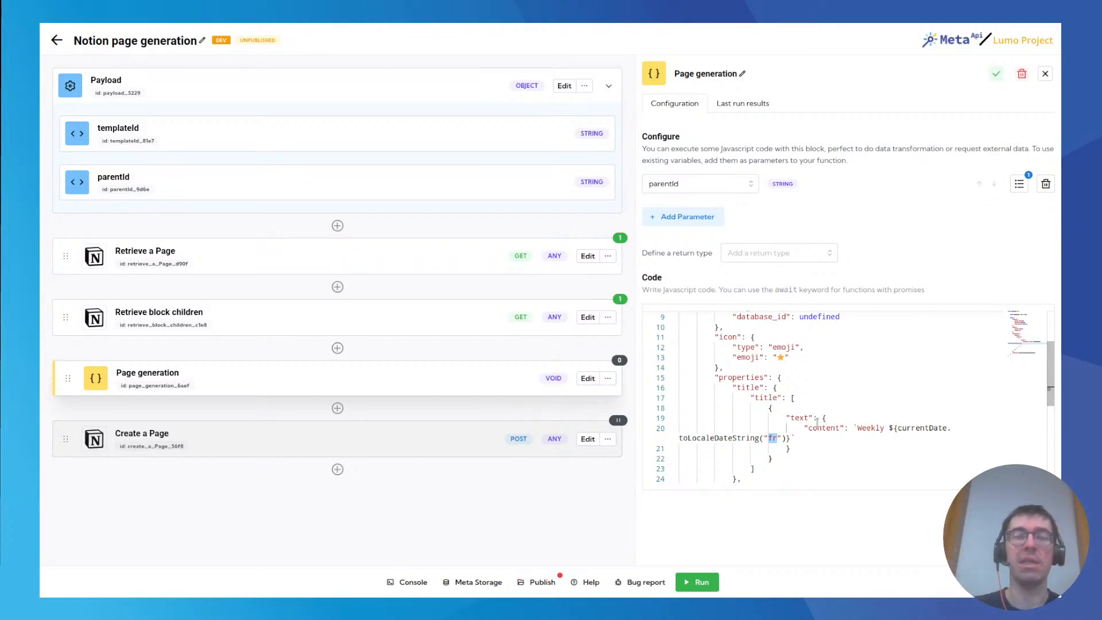
Compare the children property in the Page generation code with the results array in Retrieve block children's latest response.
scroll(705, 401, "down", 2)
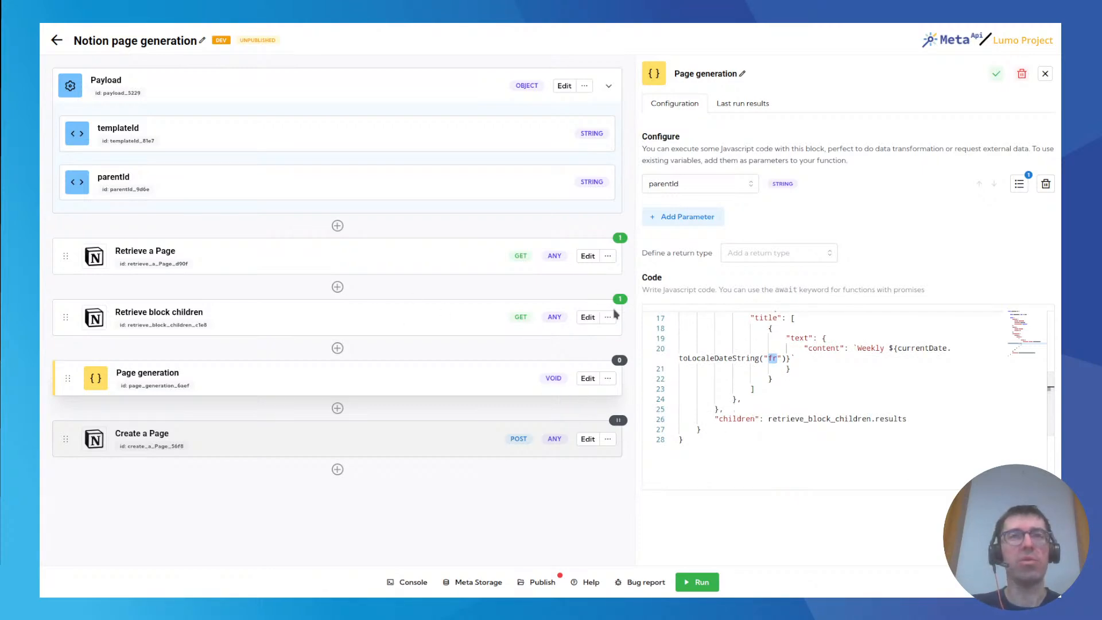
mouse_move(621, 300)
scroll(721, 301, "down", 2)
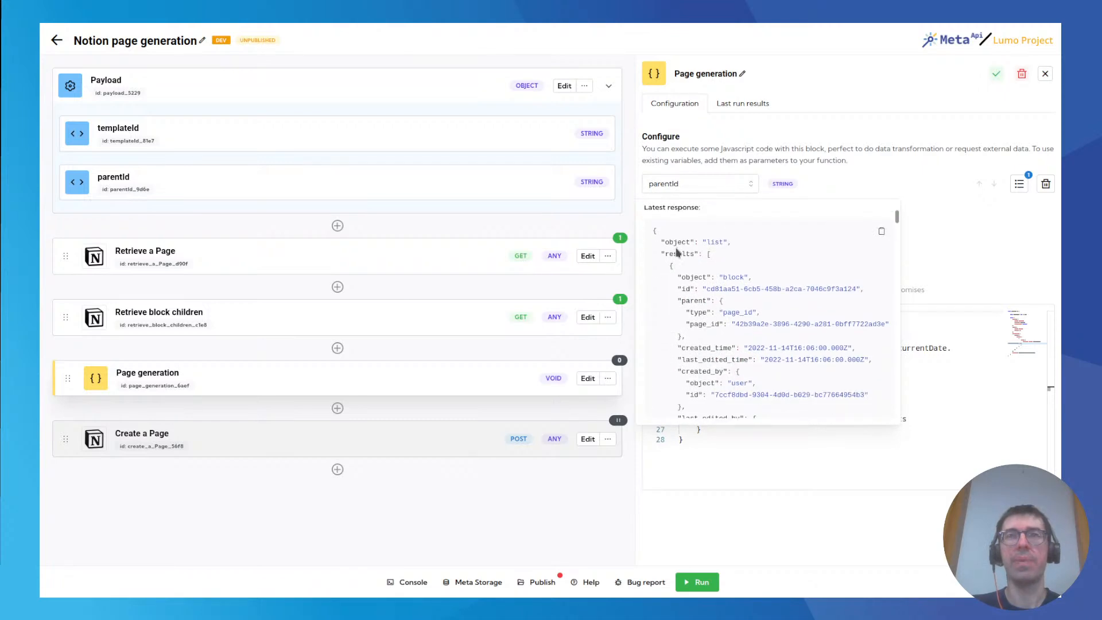
double_click(677, 254)
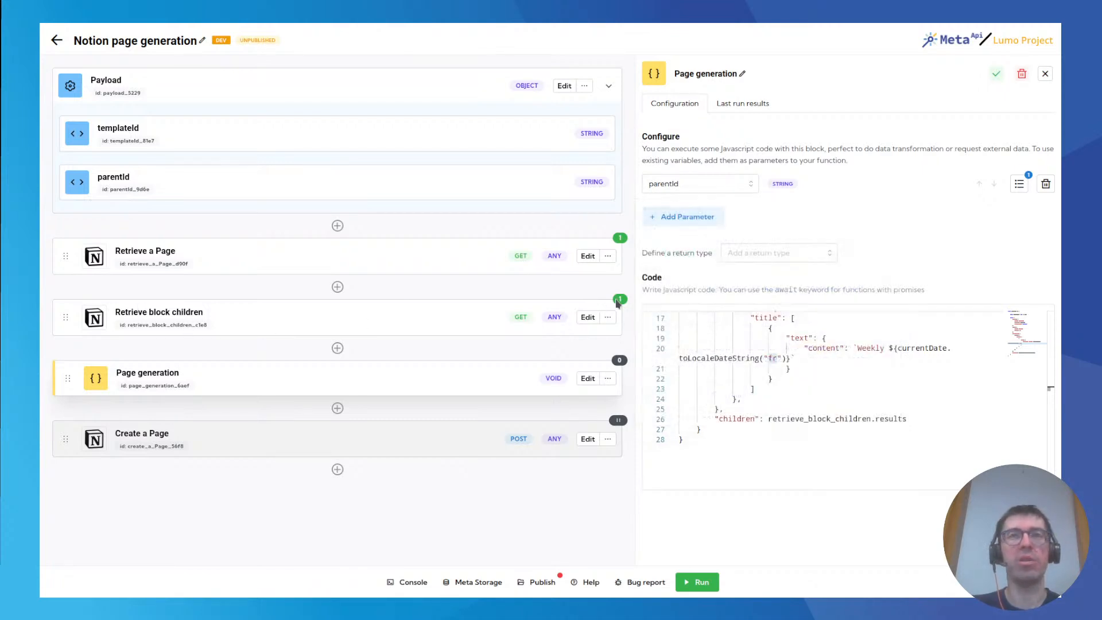
mouse_move(621, 300)
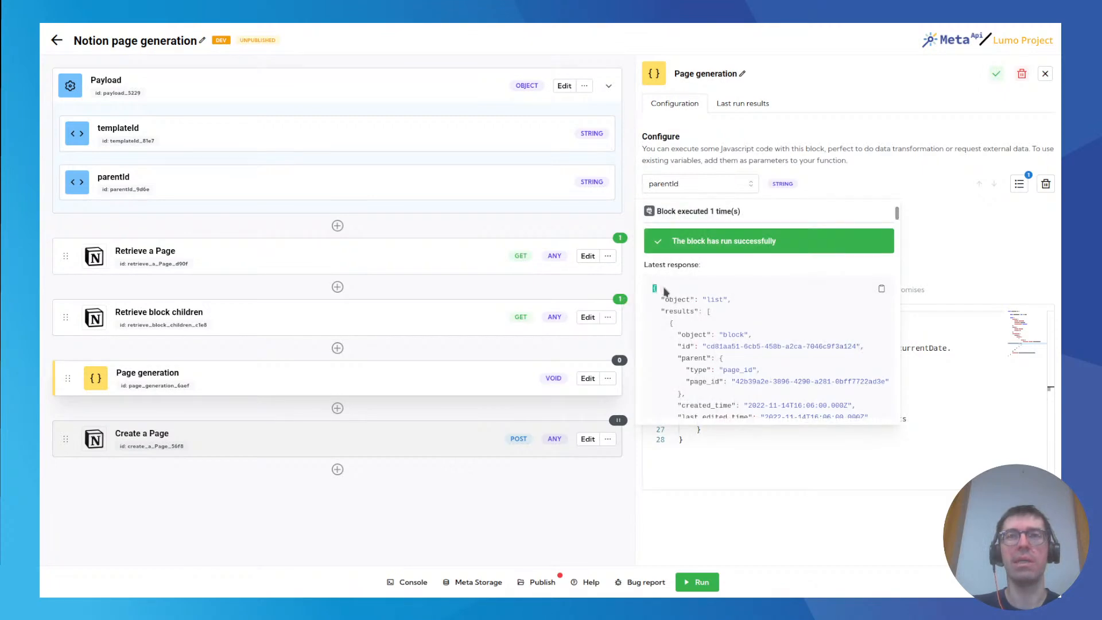
double_click(670, 312)
left_click(690, 312)
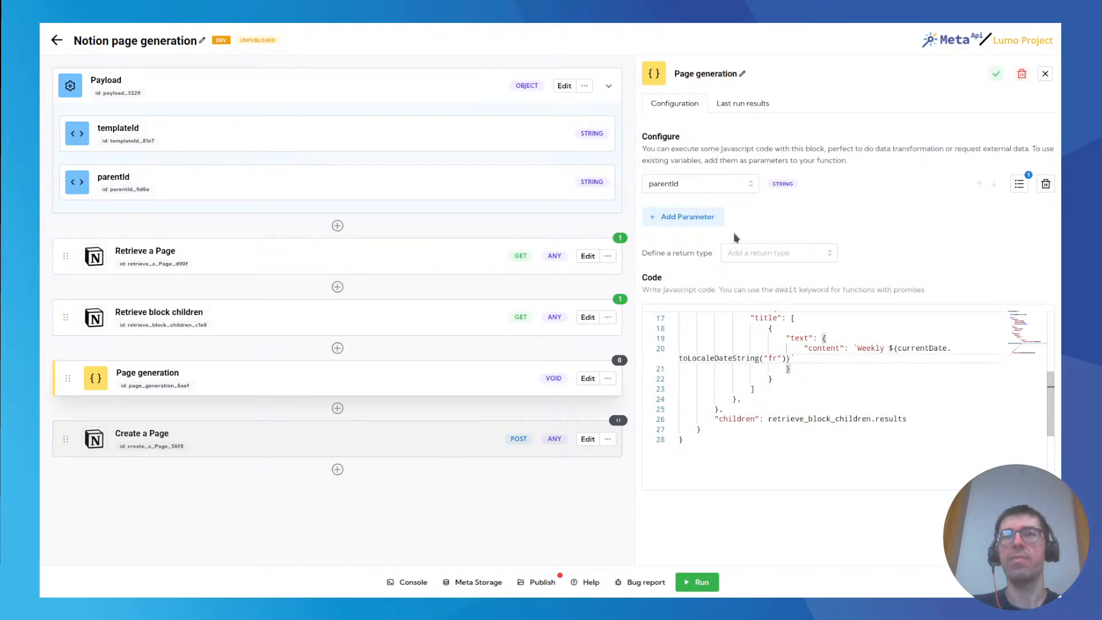
Add a second parameter to the Page generation function using the Retrieve block children variable, and check its parameter name.
left_click(694, 216)
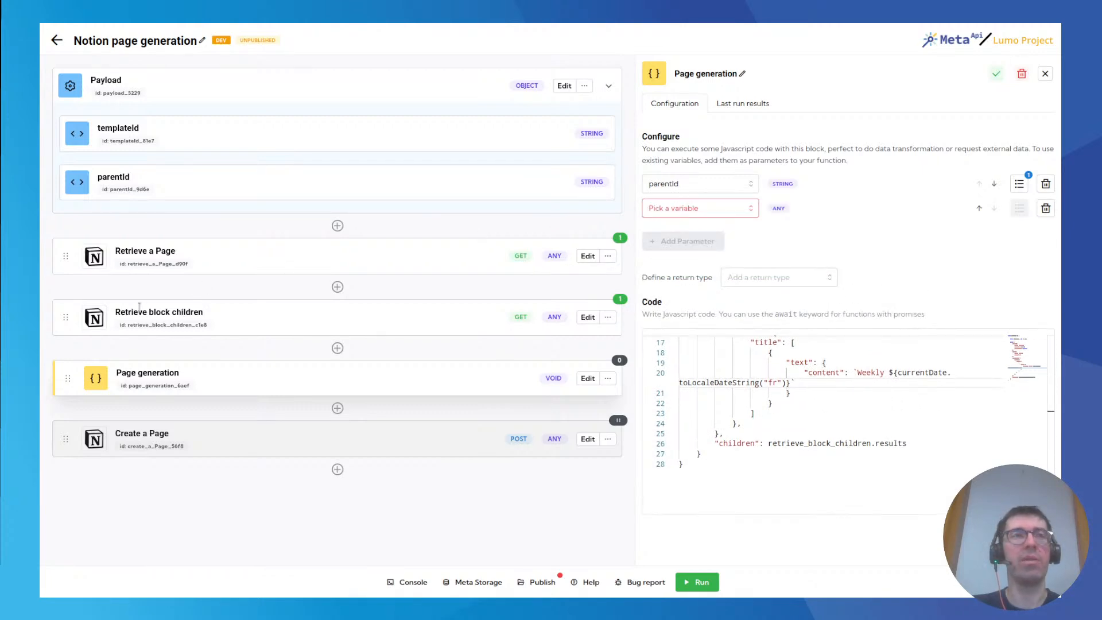
left_click(684, 208)
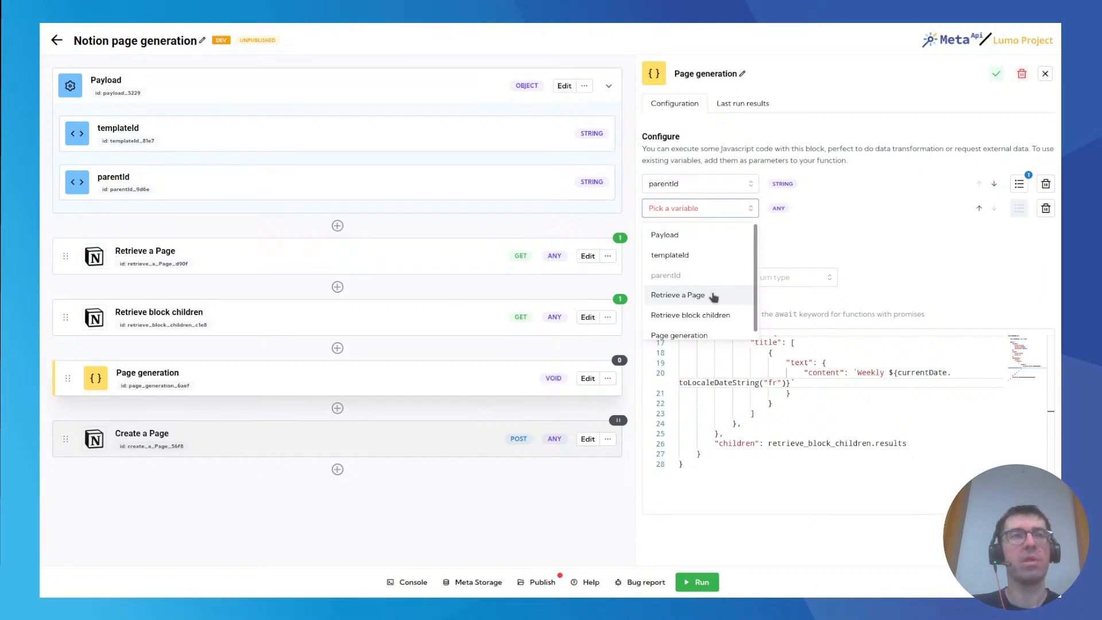
left_click(684, 317)
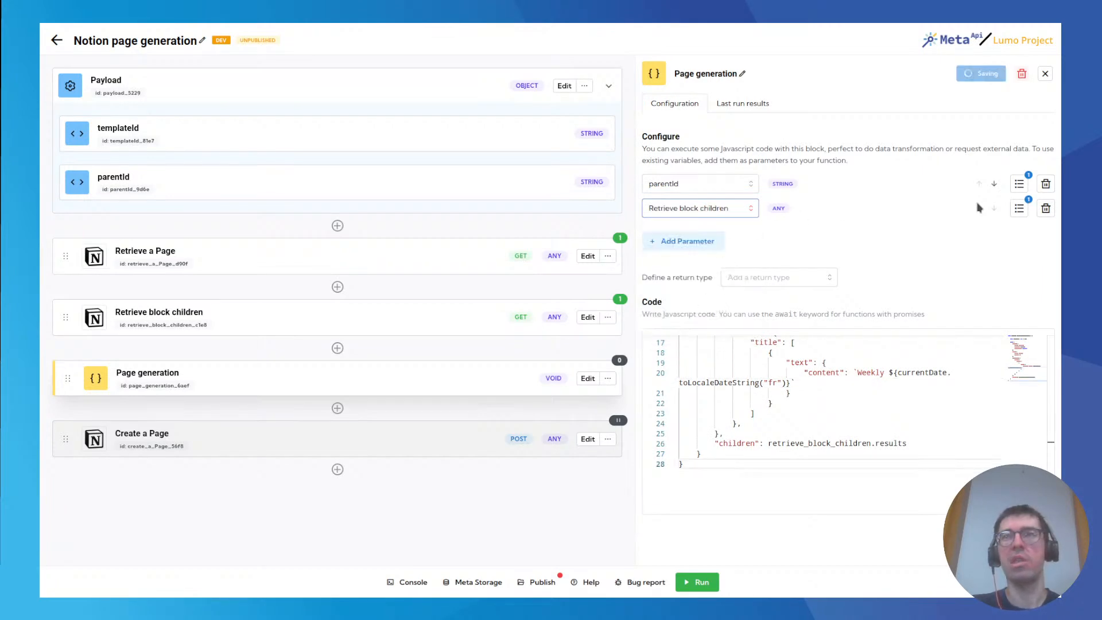
left_click(1020, 208)
double_click(964, 267)
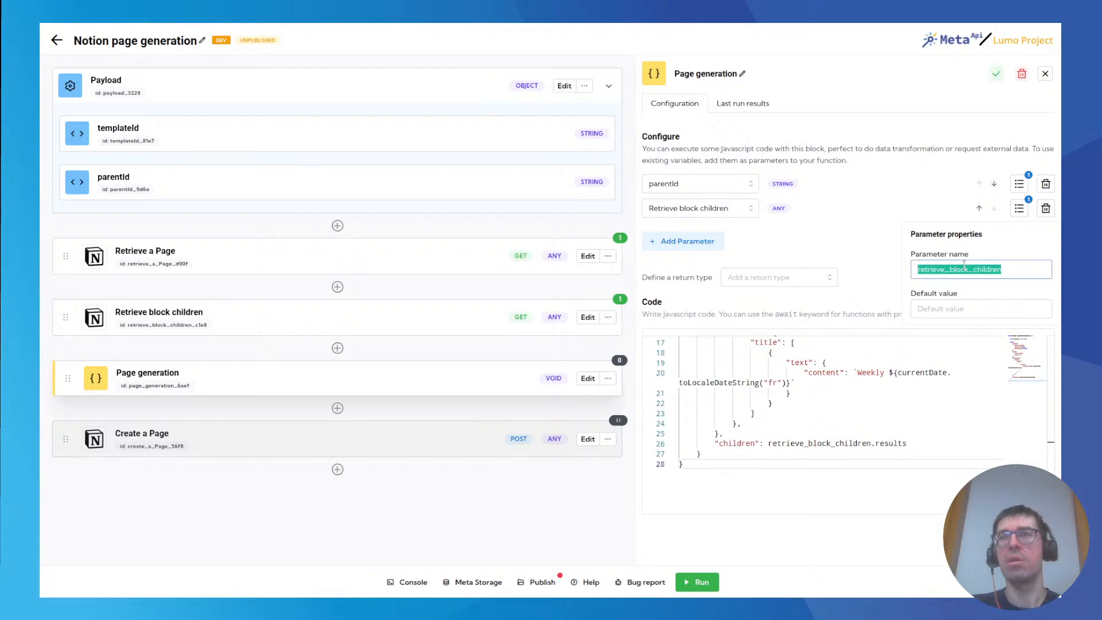
left_click(879, 255)
Examine the retrieve_block_children argument in the function signature and its use in the children property of the returned object.
scroll(797, 396, "up", 3)
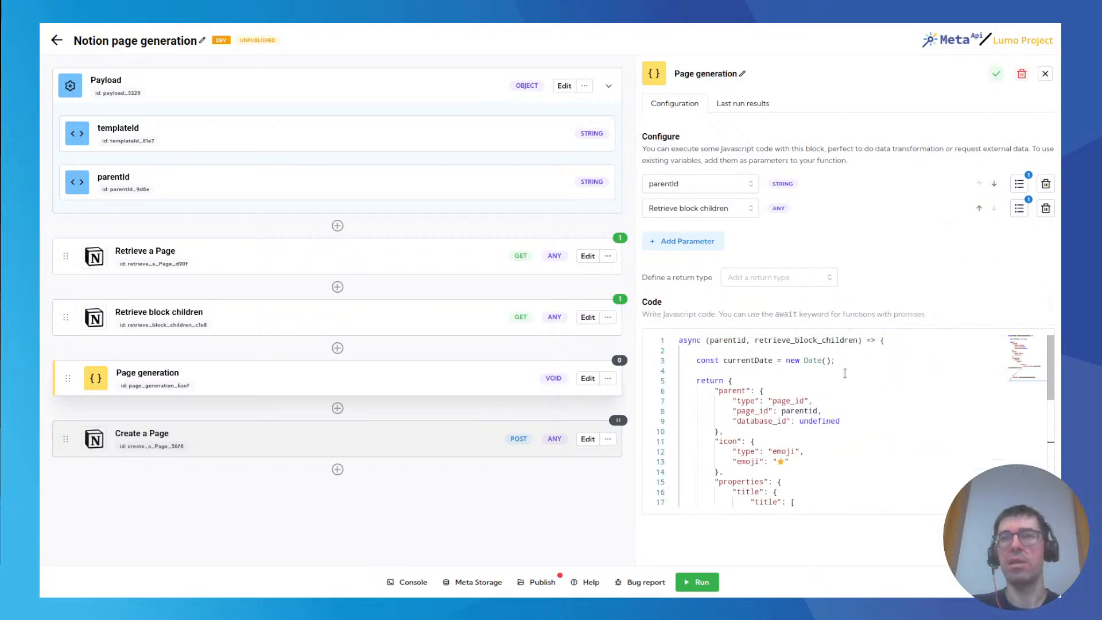
left_click(791, 340)
scroll(788, 342, "down", 1)
scroll(797, 340, "up", 1)
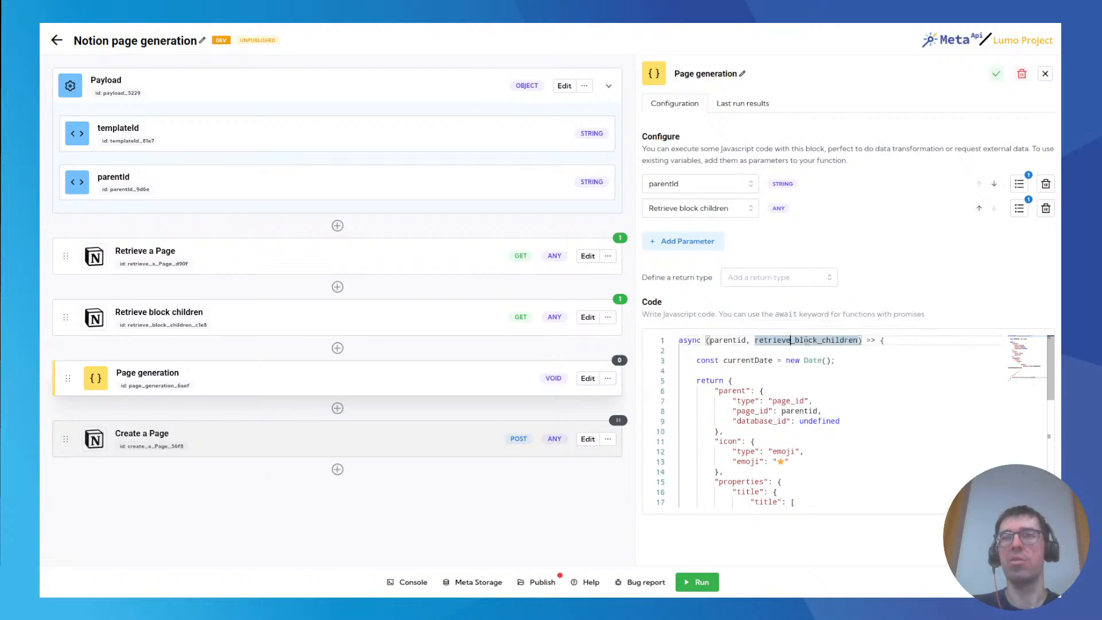
scroll(781, 402, "down", 3)
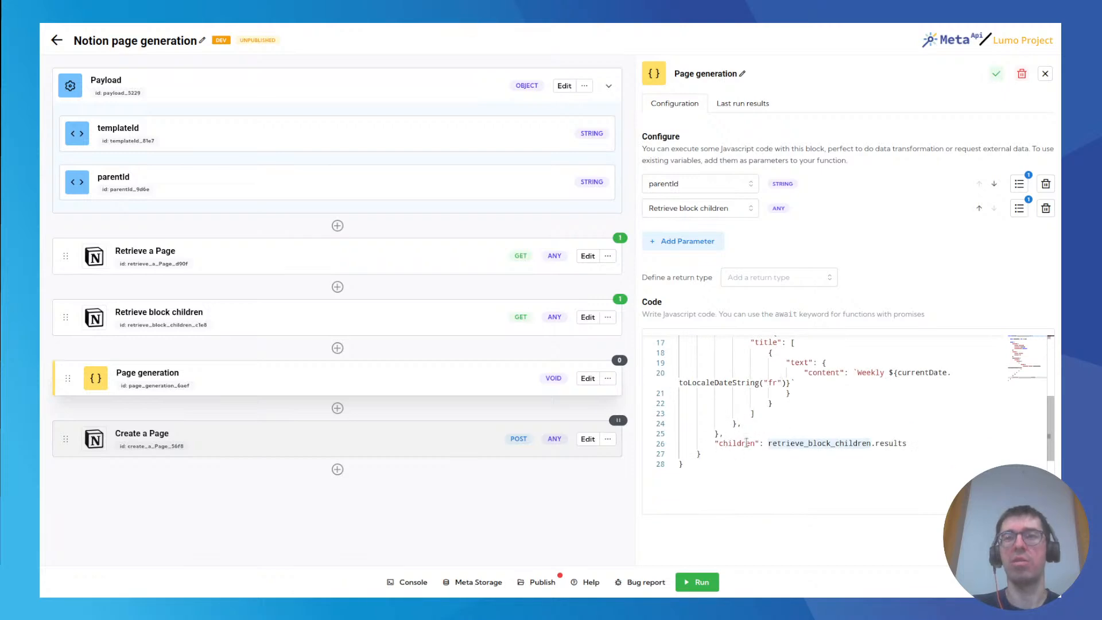
double_click(790, 442)
left_click(871, 443)
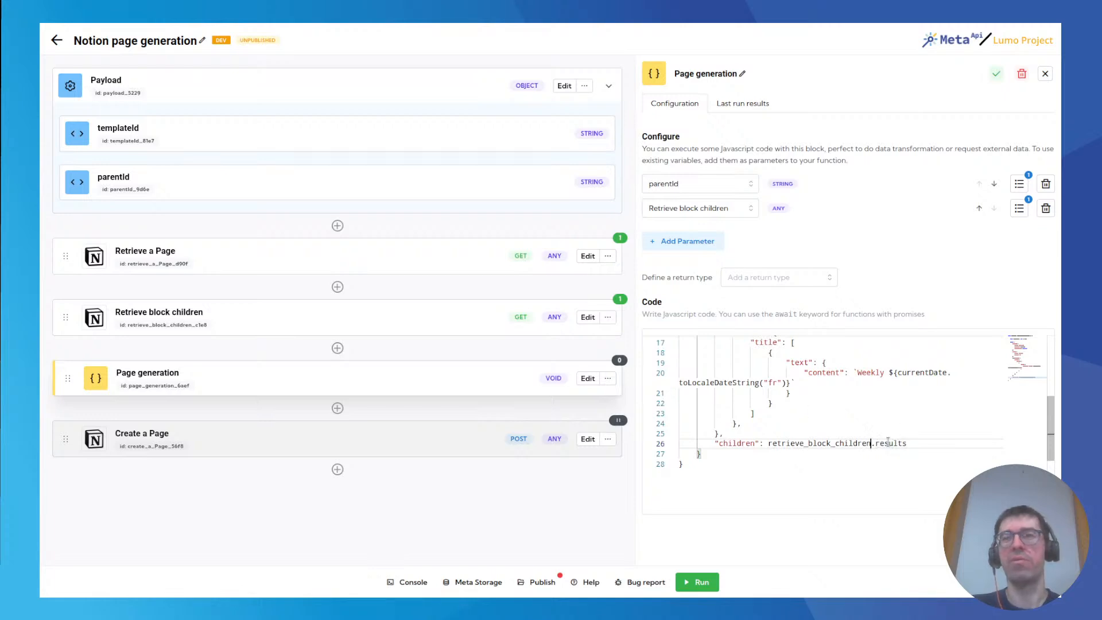
Review the block objects inside the results array of Retrieve block children's latest response.
mouse_move(889, 444)
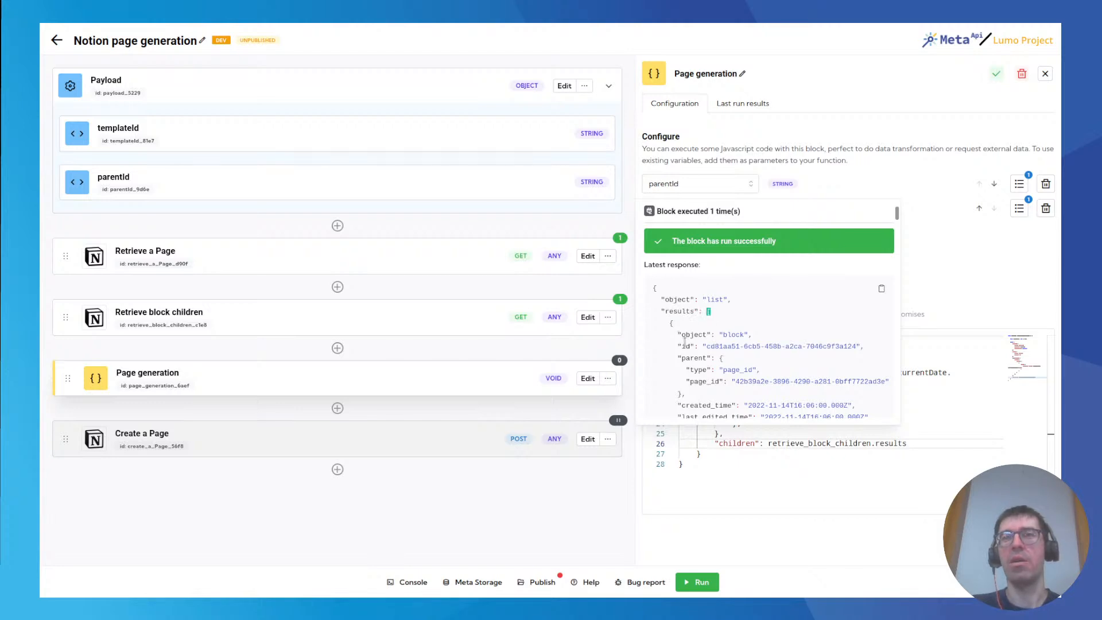
scroll(706, 348, "down", 15)
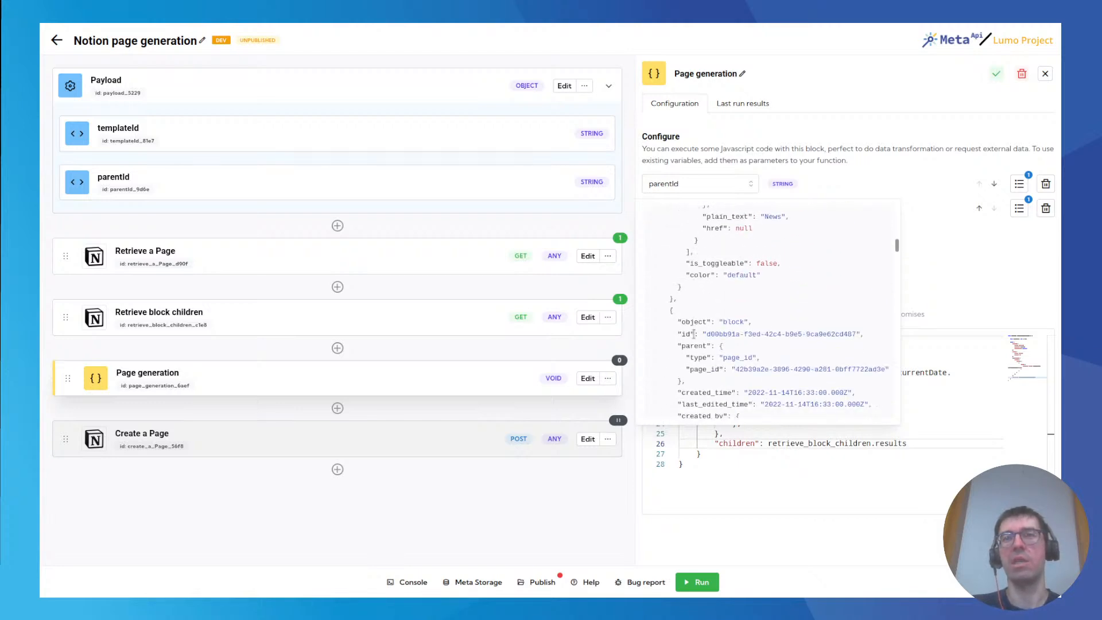
scroll(695, 338, "down", 8)
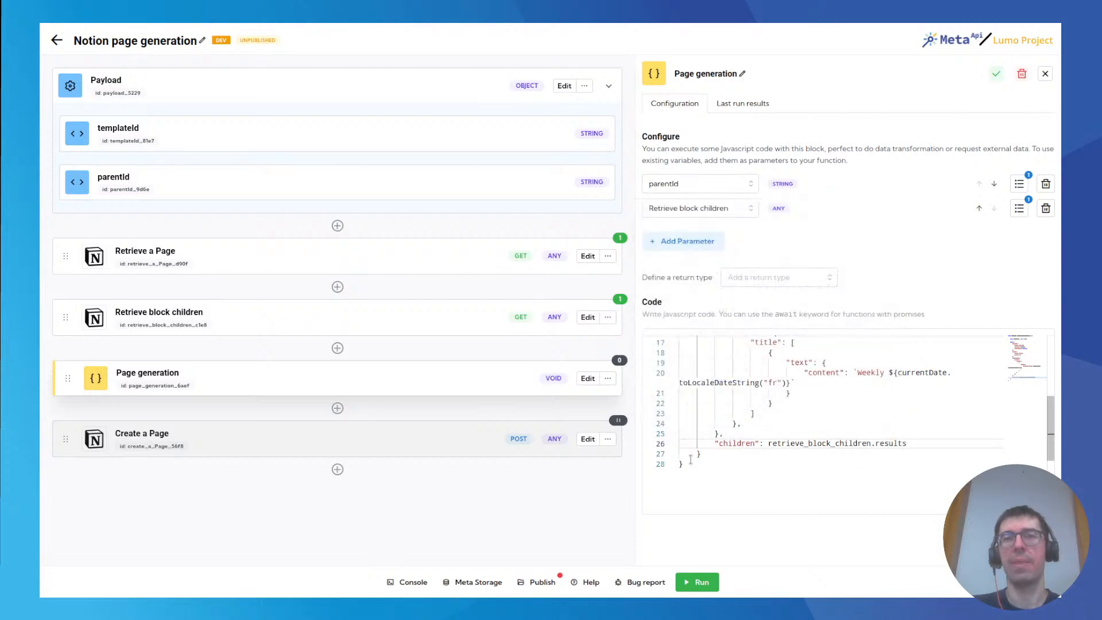
Run the spell and examine the parent type and page_id in Page generation's latest response.
left_click(702, 582)
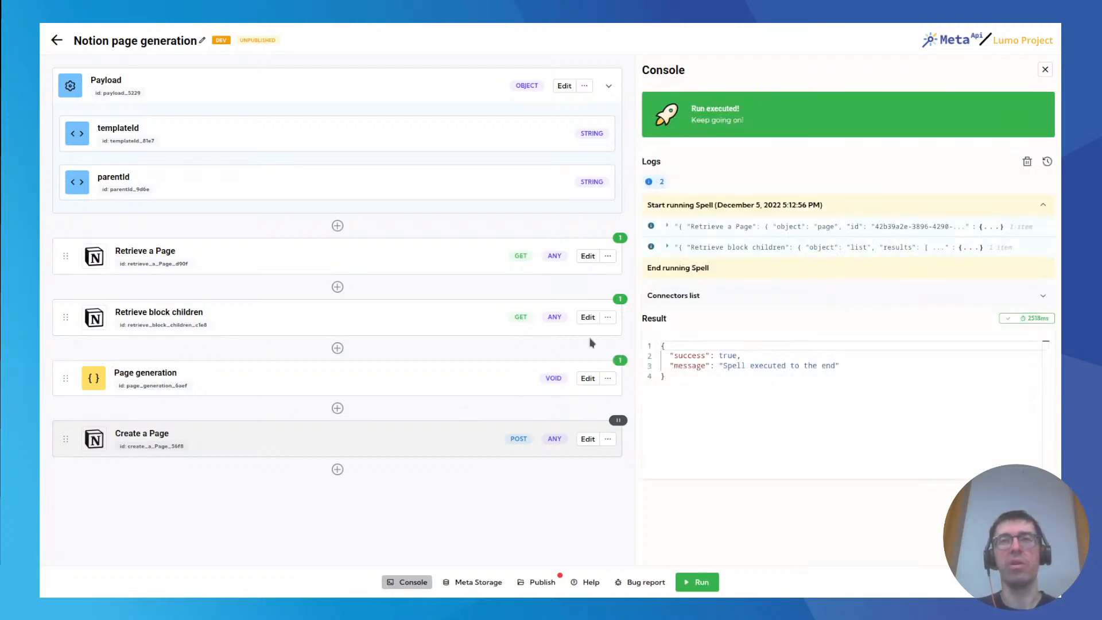
mouse_move(621, 362)
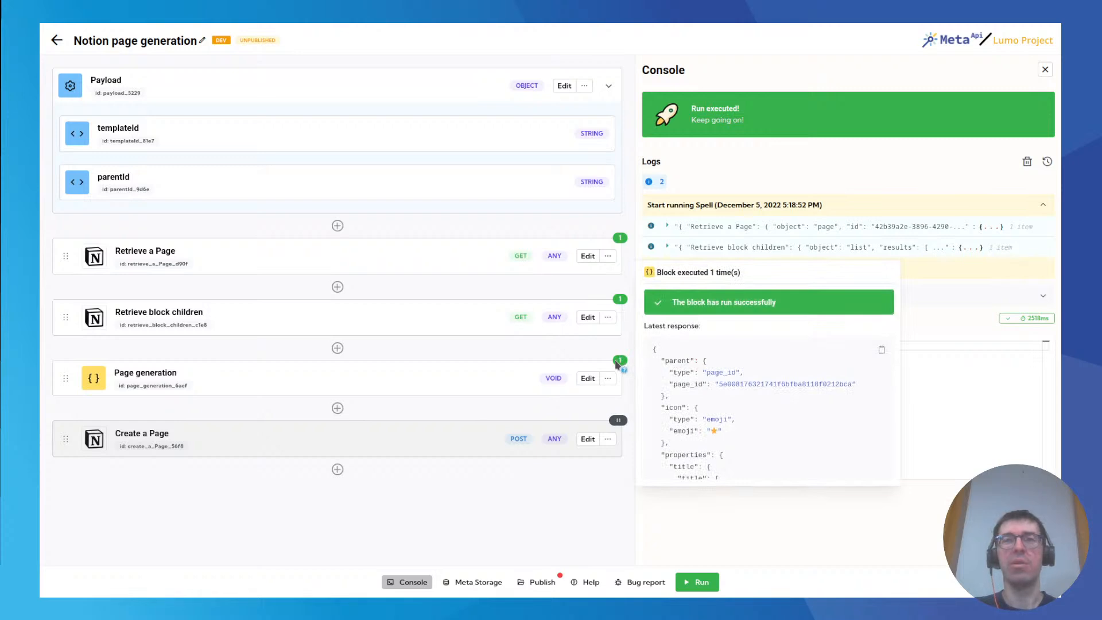
scroll(718, 369, "down", 1)
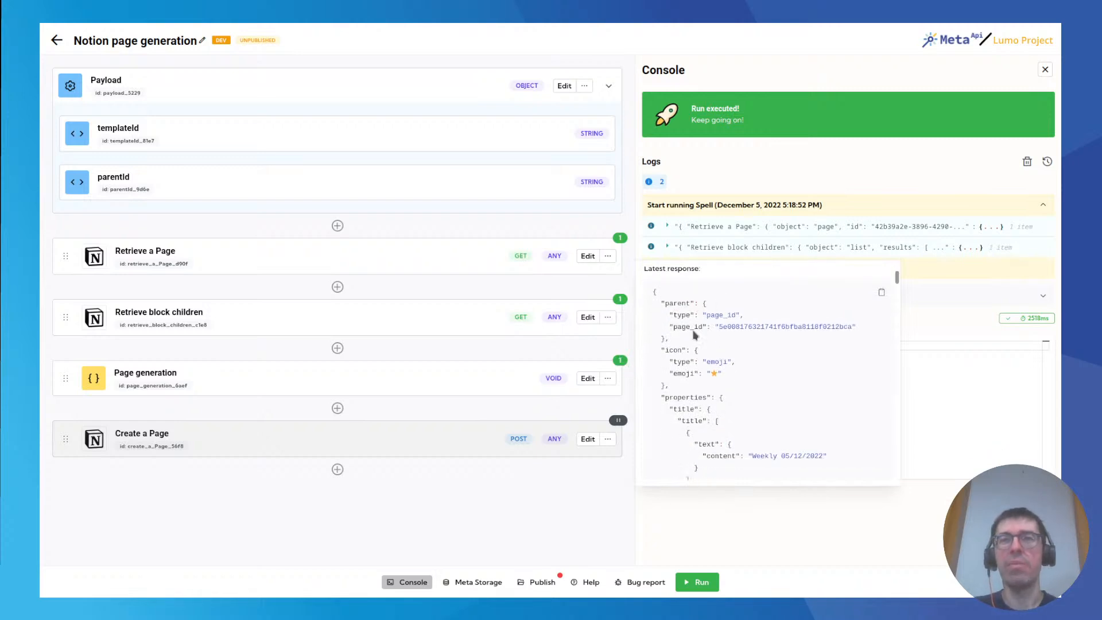
double_click(679, 317)
double_click(728, 314)
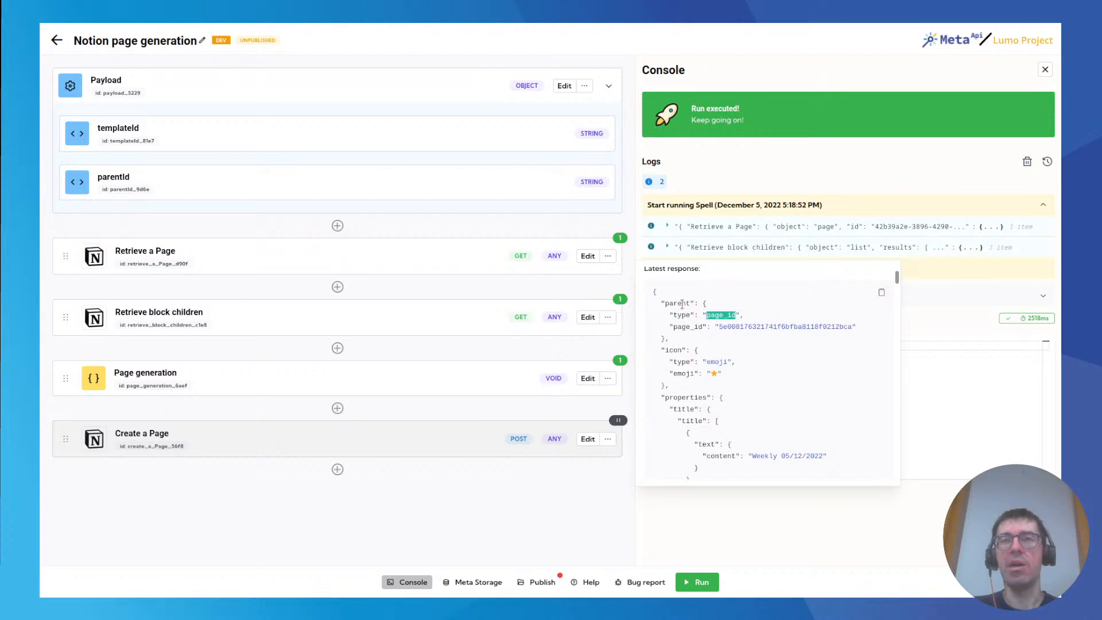
double_click(683, 303)
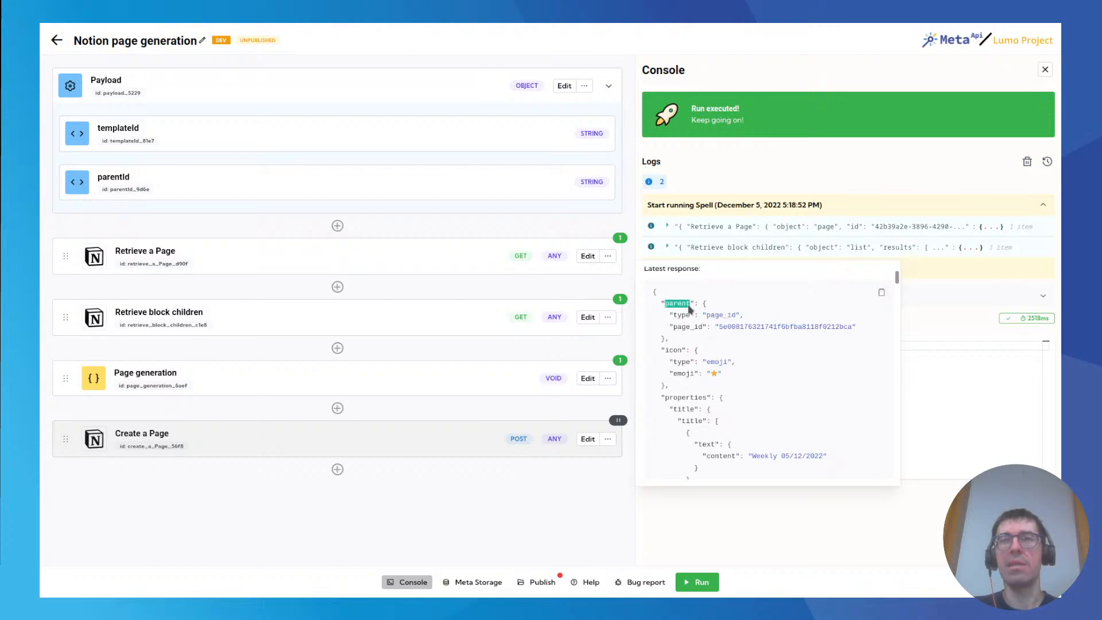
double_click(728, 313)
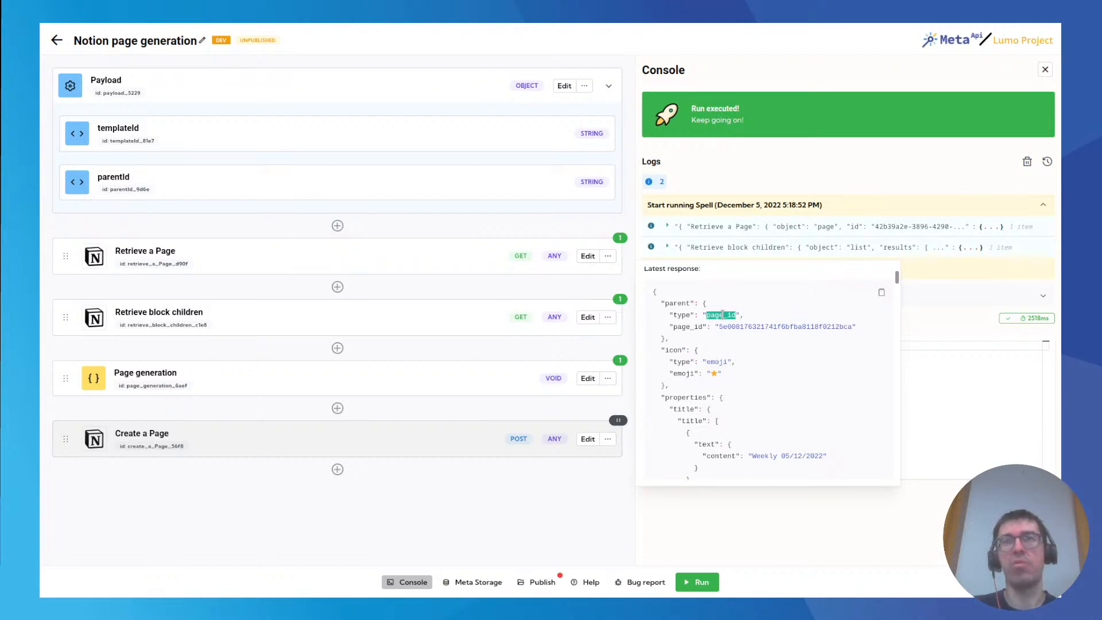
double_click(765, 326)
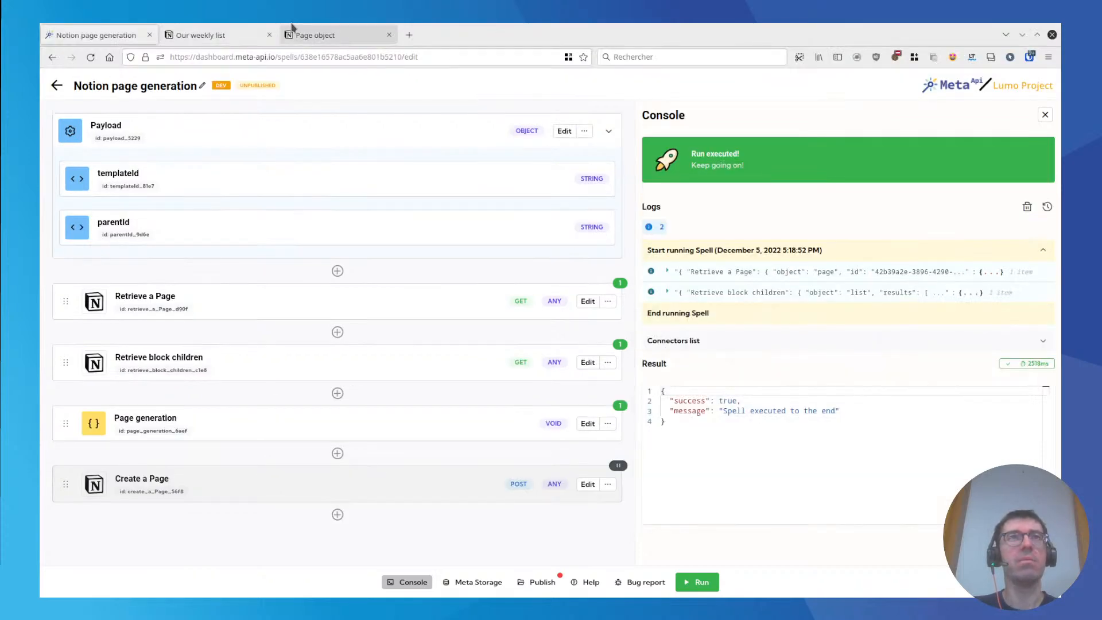
Check the page ID in the URL of the Notion page "Our weekly list", and return to the spell editor.
left_click(308, 33)
left_click(229, 25)
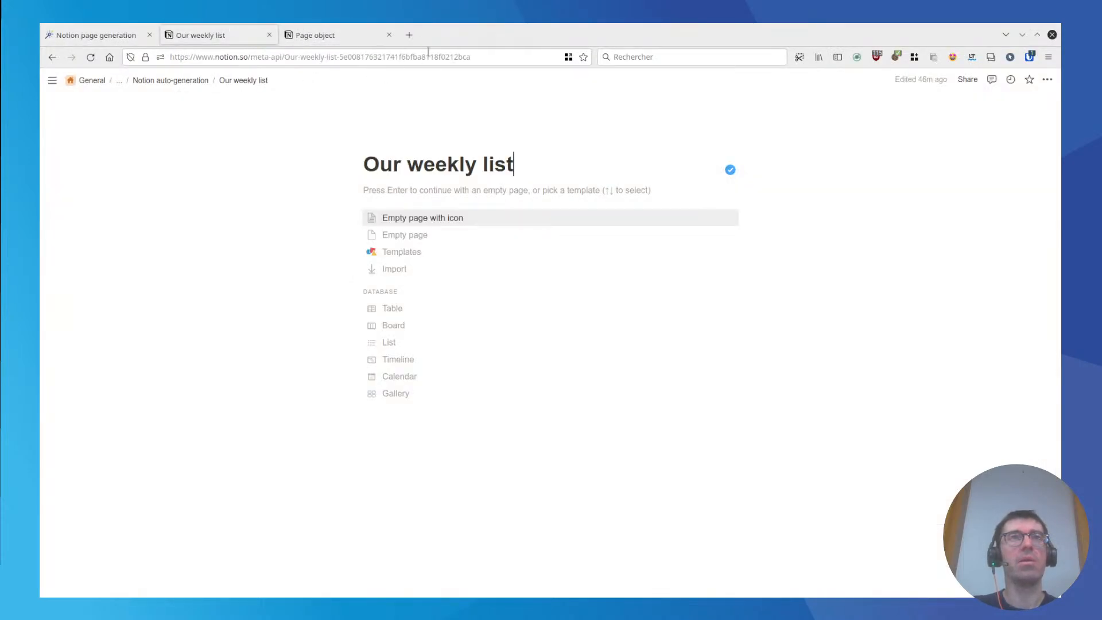
left_click(93, 25)
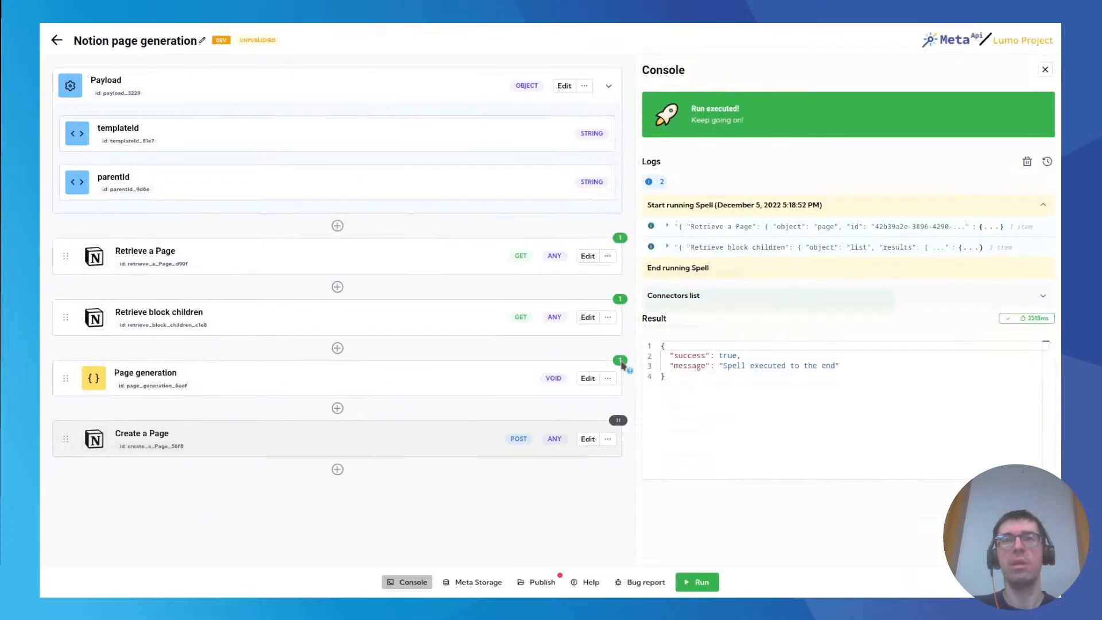
Examine the icon, title content and children blocks in Page generation's latest response.
mouse_move(622, 365)
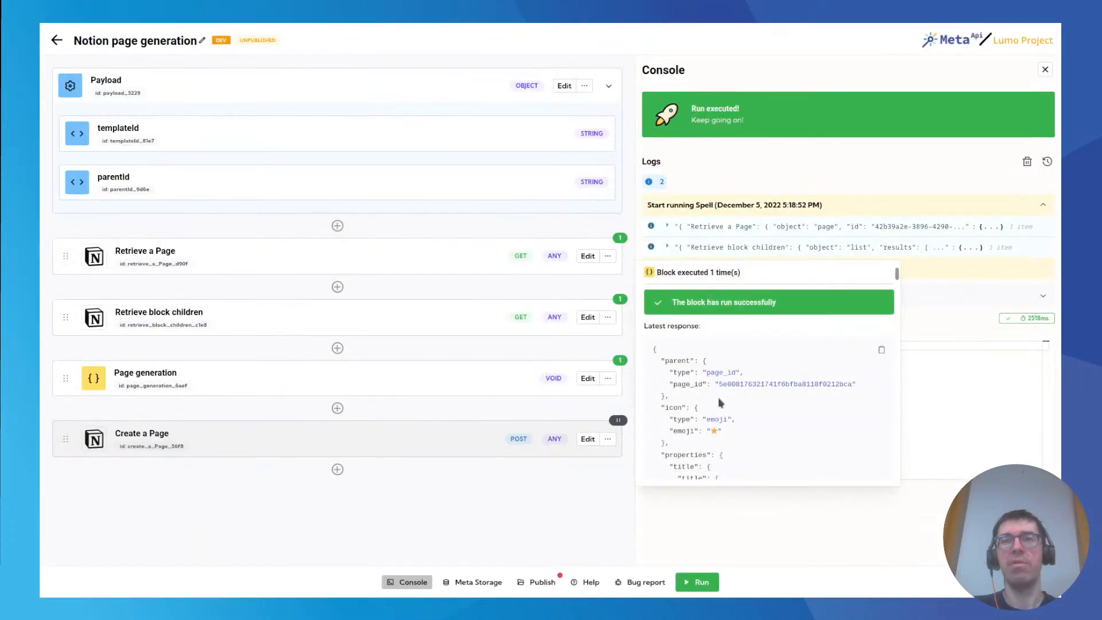
scroll(720, 402, "down", 1)
scroll(717, 368, "down", 2)
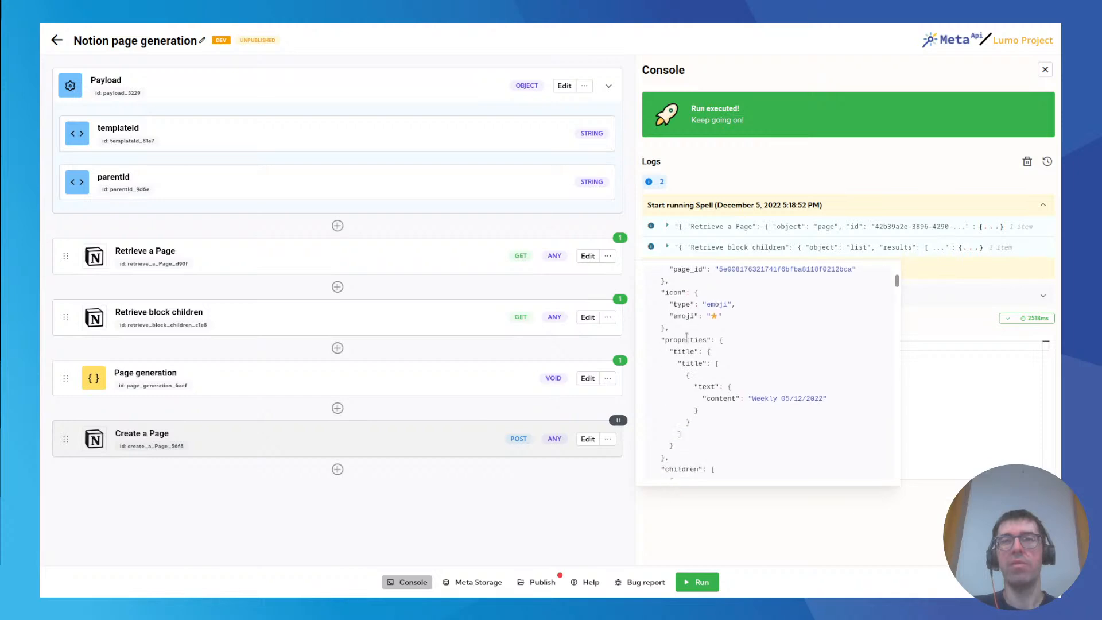
left_click_drag(751, 340, 824, 344)
left_click(805, 352)
scroll(750, 365, "down", 1)
scroll(740, 366, "down", 10)
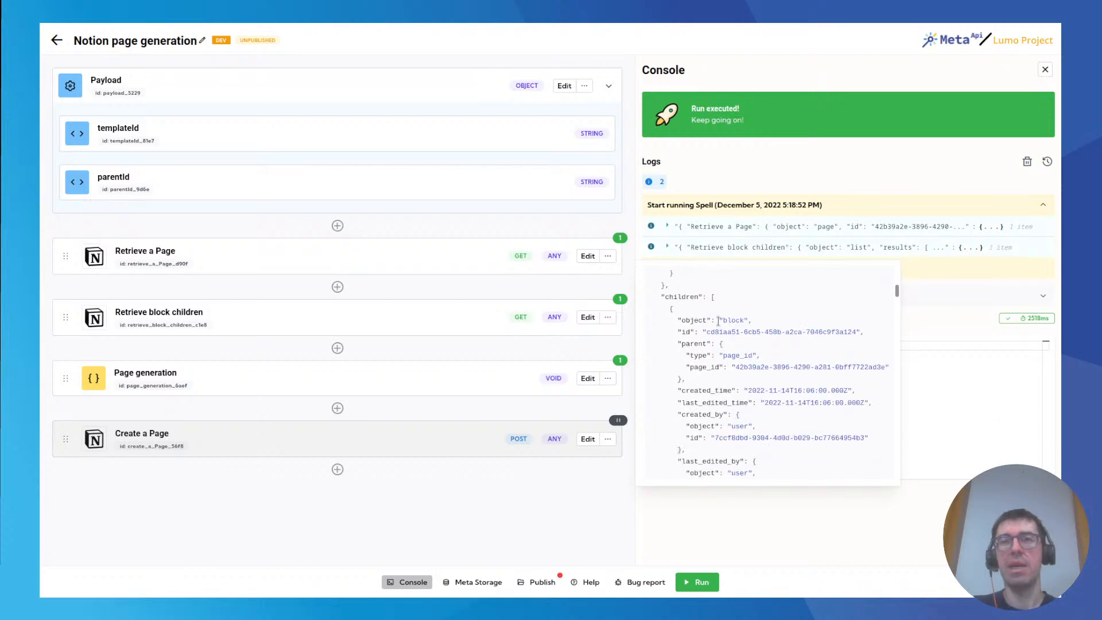
scroll(717, 362, "down", 10)
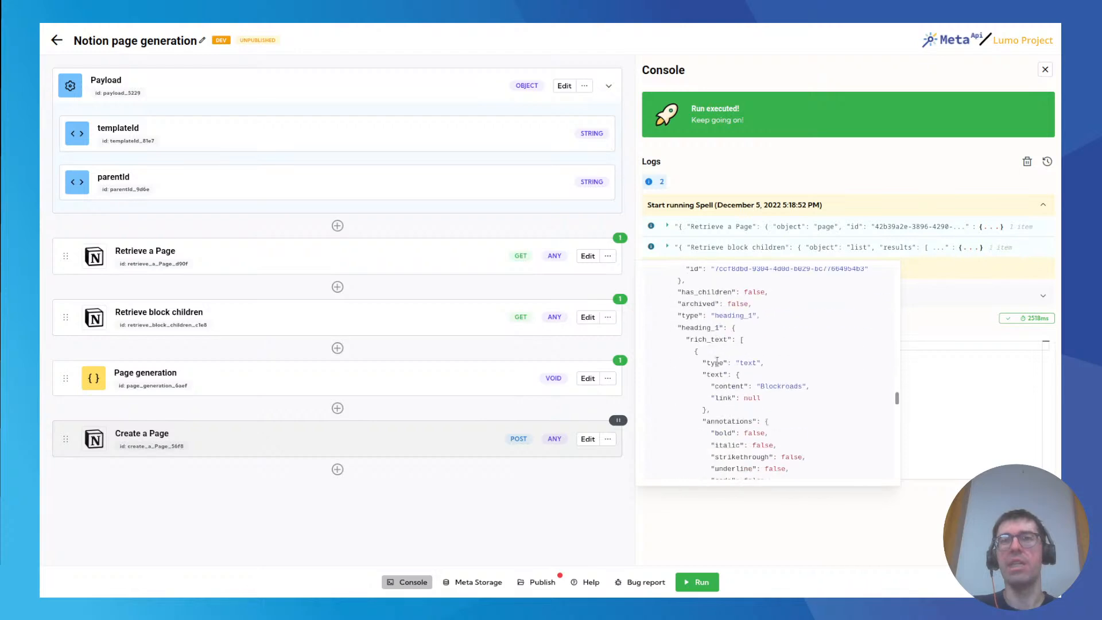
scroll(719, 365, "up", 20)
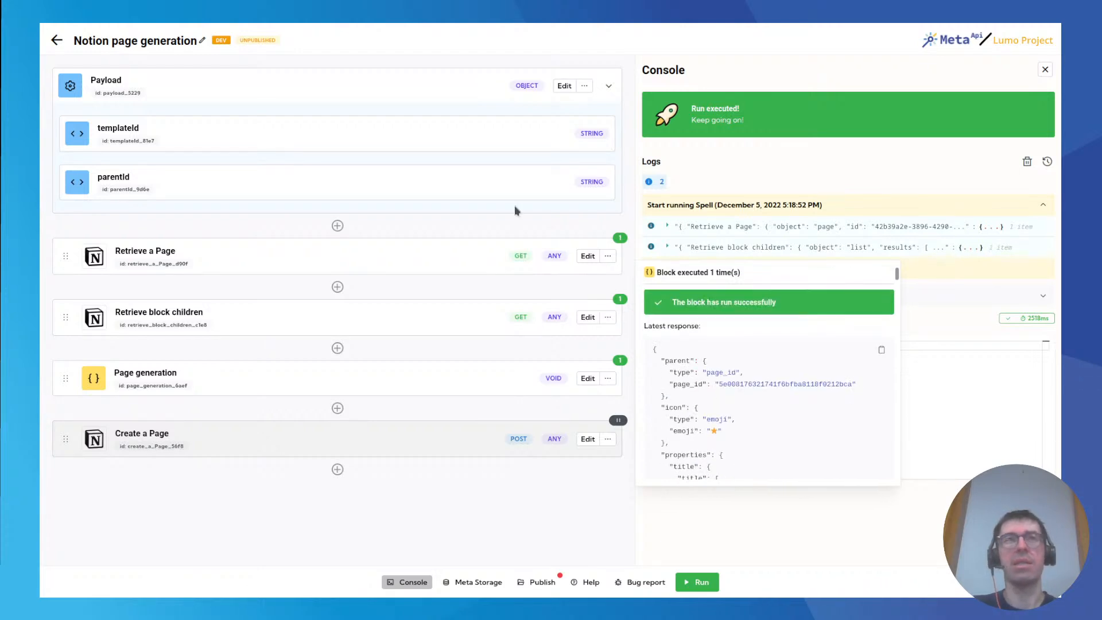
Switch to Notion and open the Template Weekly page under Notion auto-generation to view its headings.
left_click(244, 30)
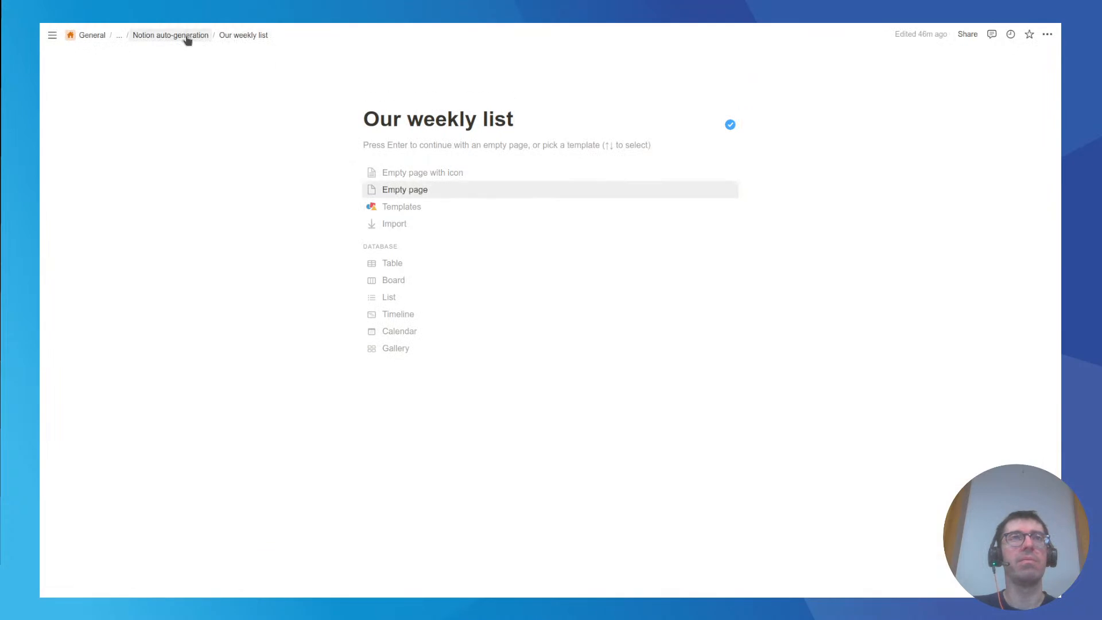
left_click(184, 35)
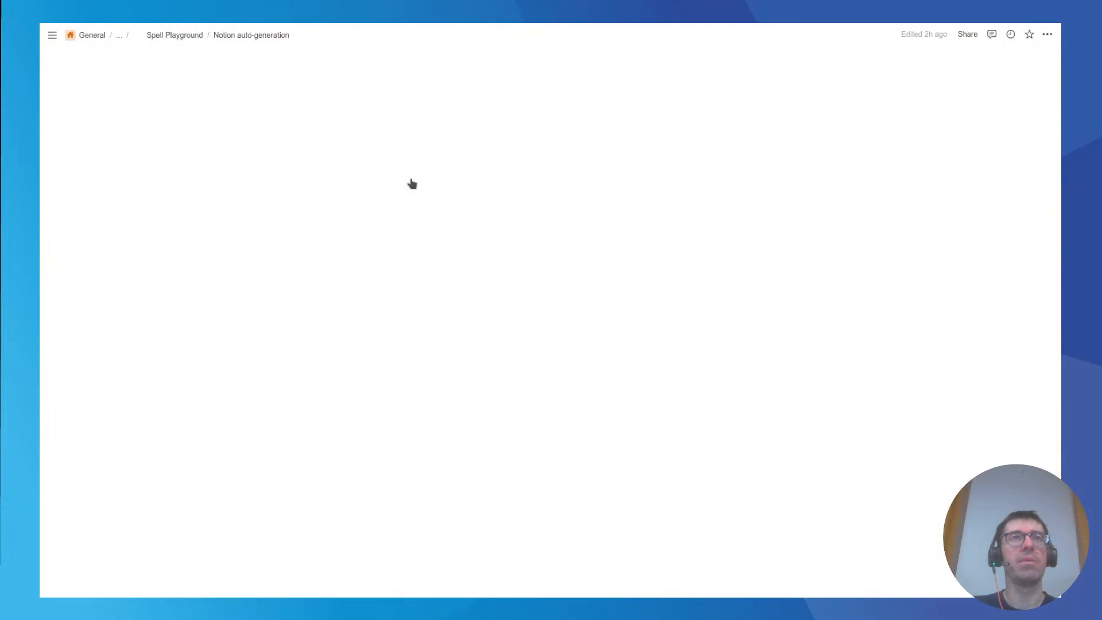
left_click(402, 144)
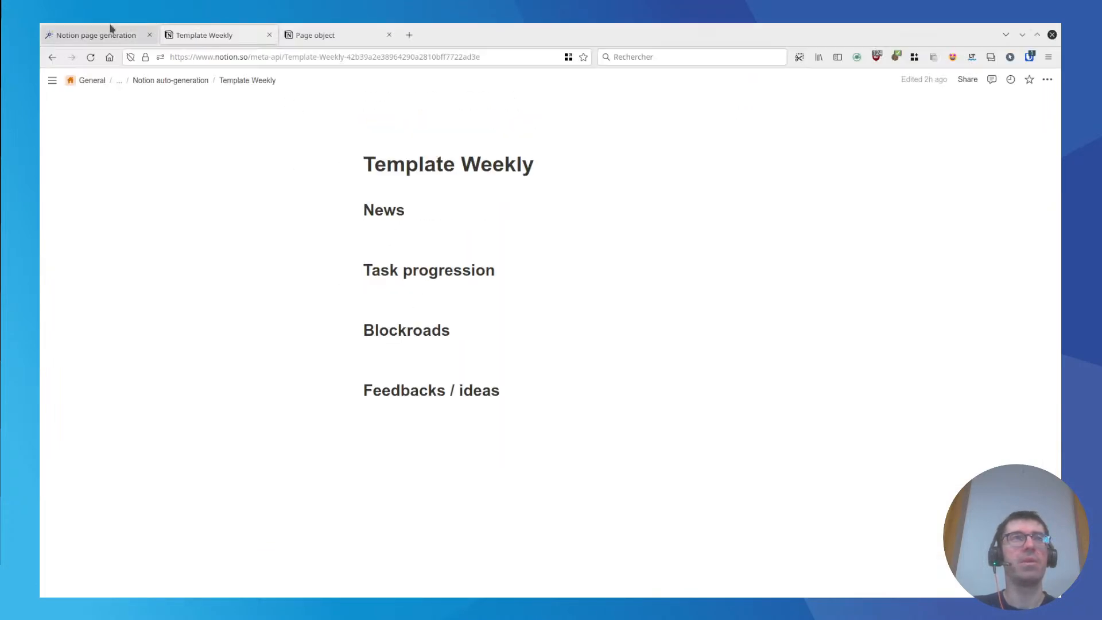
Return to the spell editor and set the Create a Page block's request body to the Page generation variable.
left_click(110, 28)
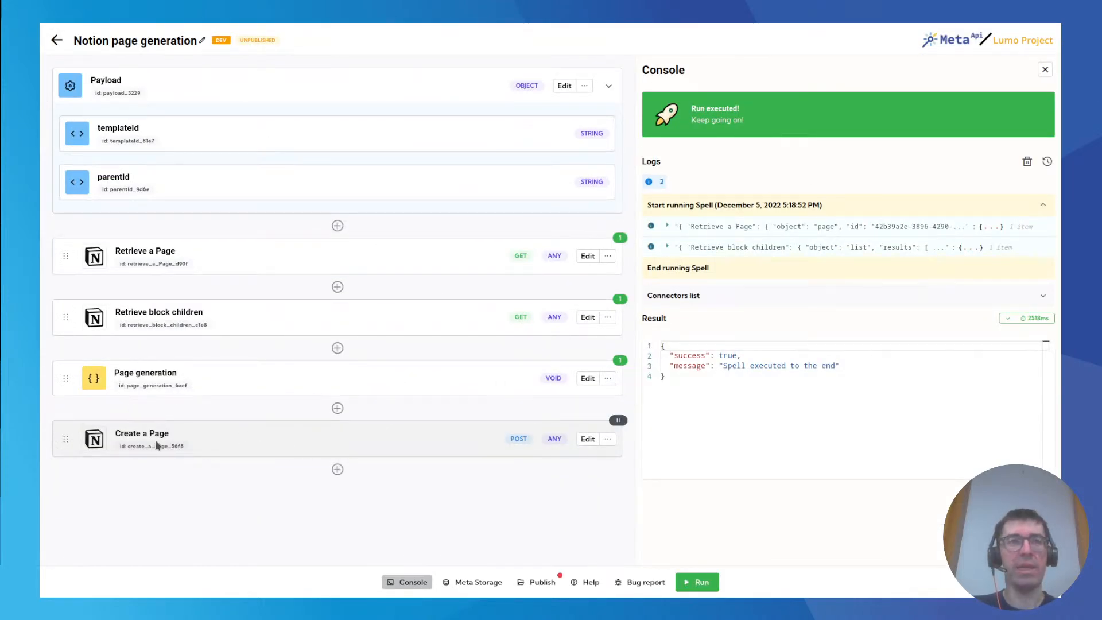
left_click(587, 440)
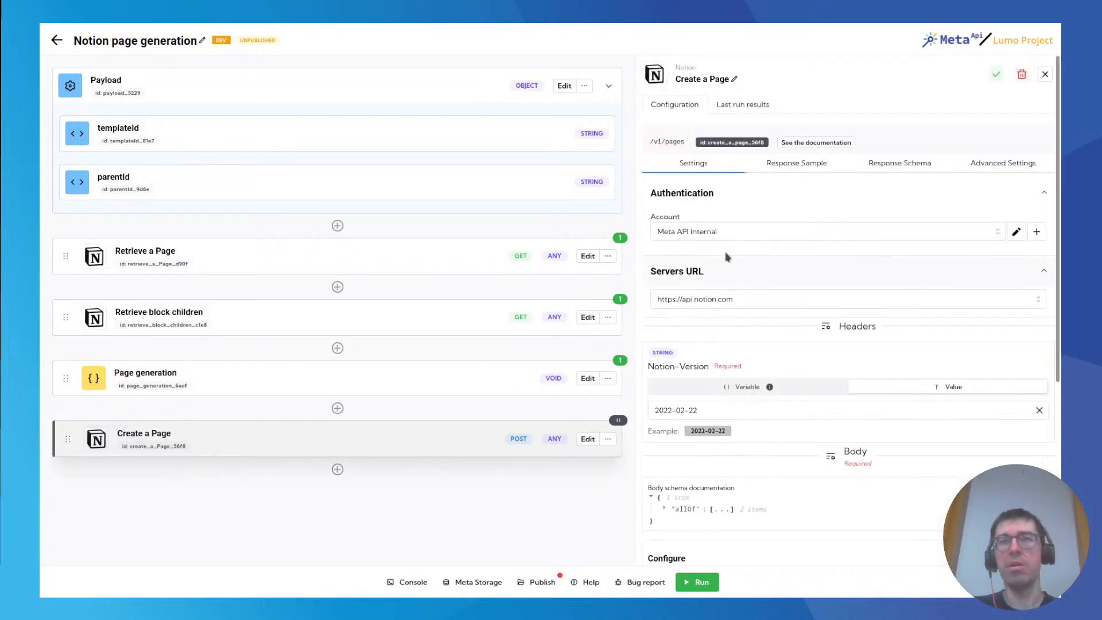
scroll(758, 423, "down", 1)
scroll(758, 423, "down", 4)
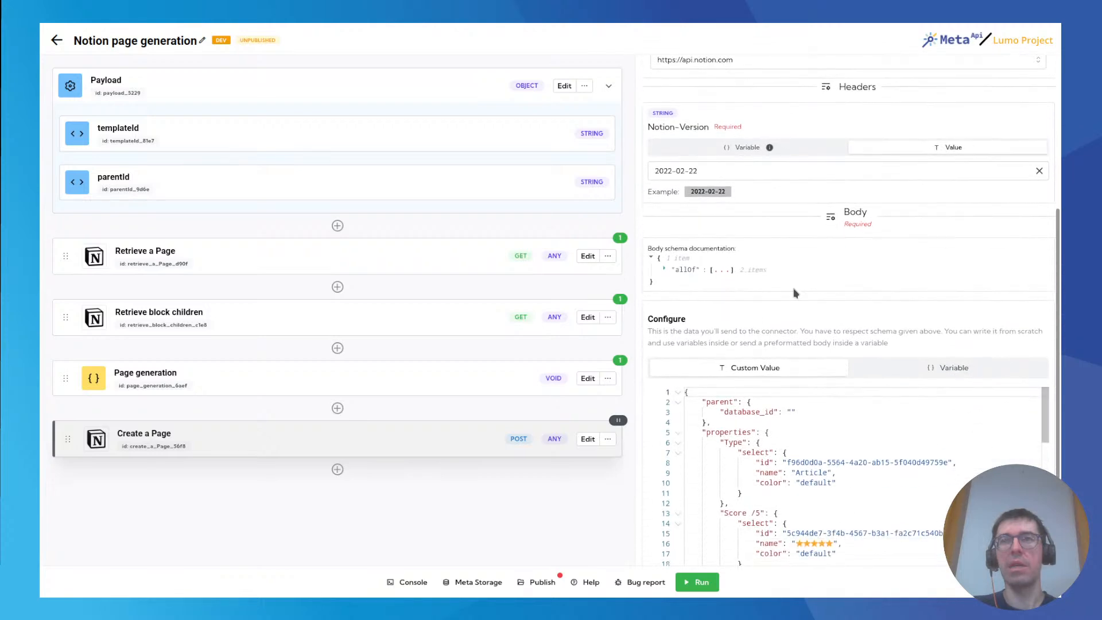
left_click(898, 368)
left_click(702, 544)
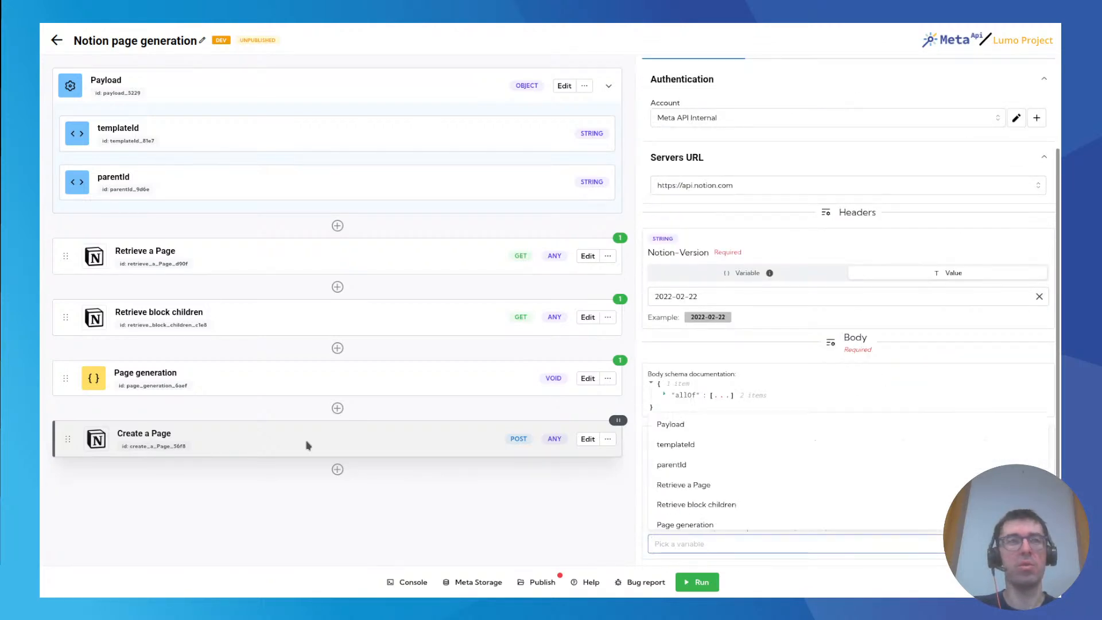
left_click(687, 525)
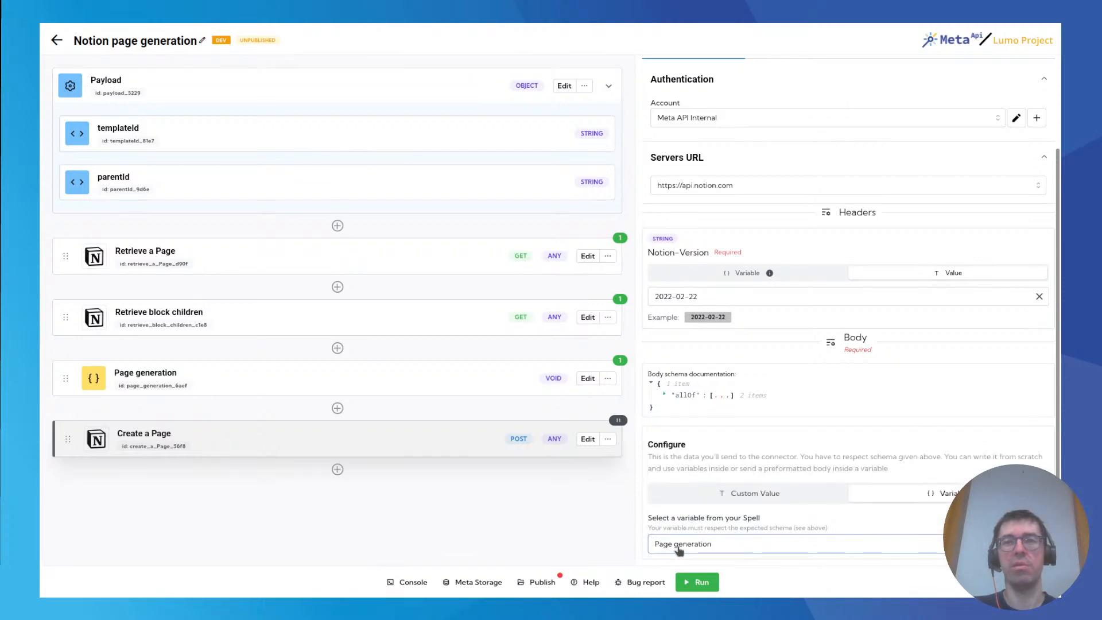
Re-enable the paused Create a Page block and run the spell.
left_click(606, 440)
left_click(594, 461)
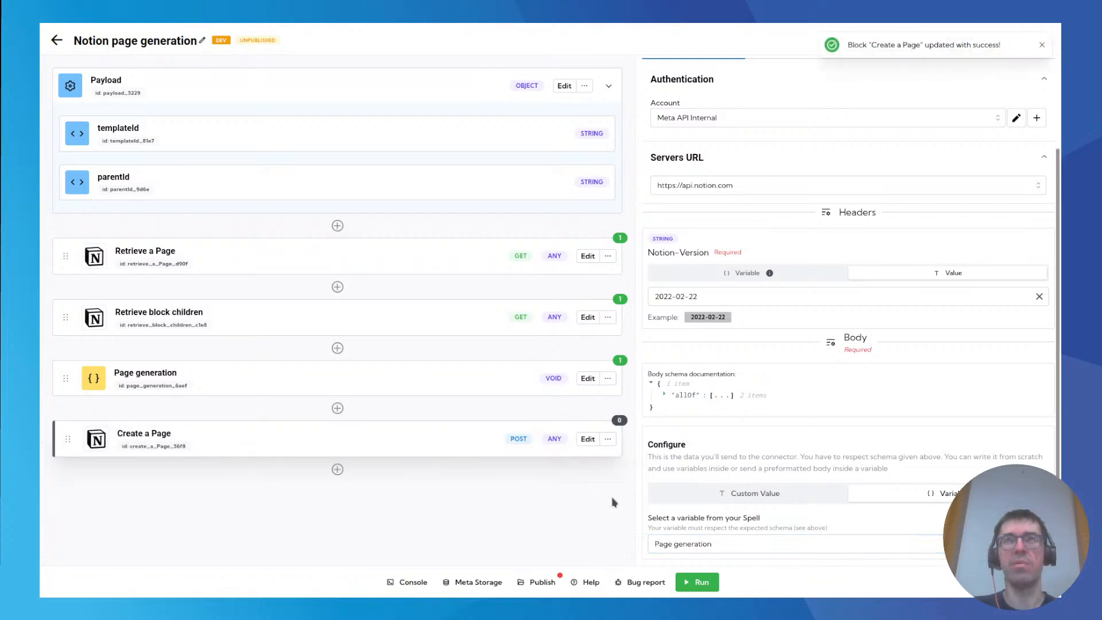
left_click(696, 583)
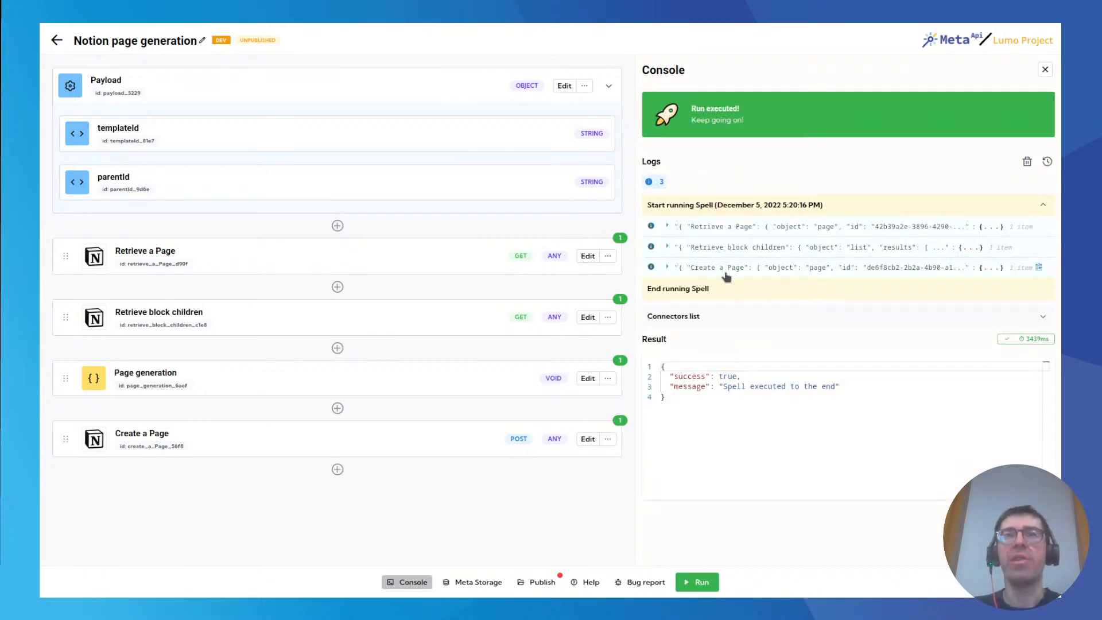
In Notion, open the generated Weekly 05/12/2022 page under Our weekly list and examine its icon, title and headings.
mouse_move(179, 30)
left_click(219, 36)
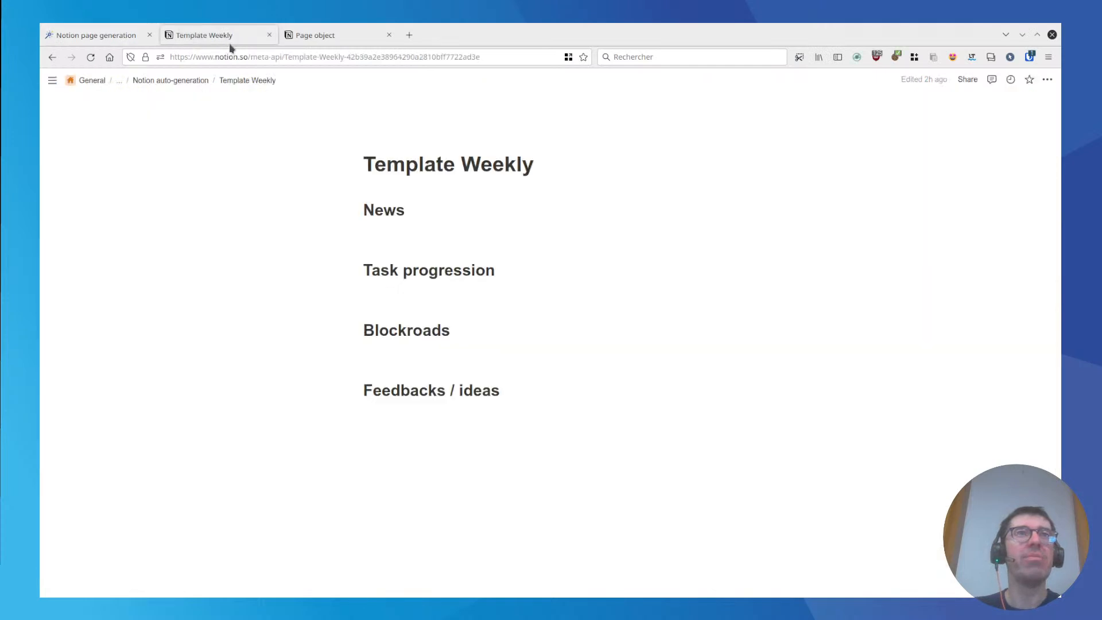
left_click(187, 36)
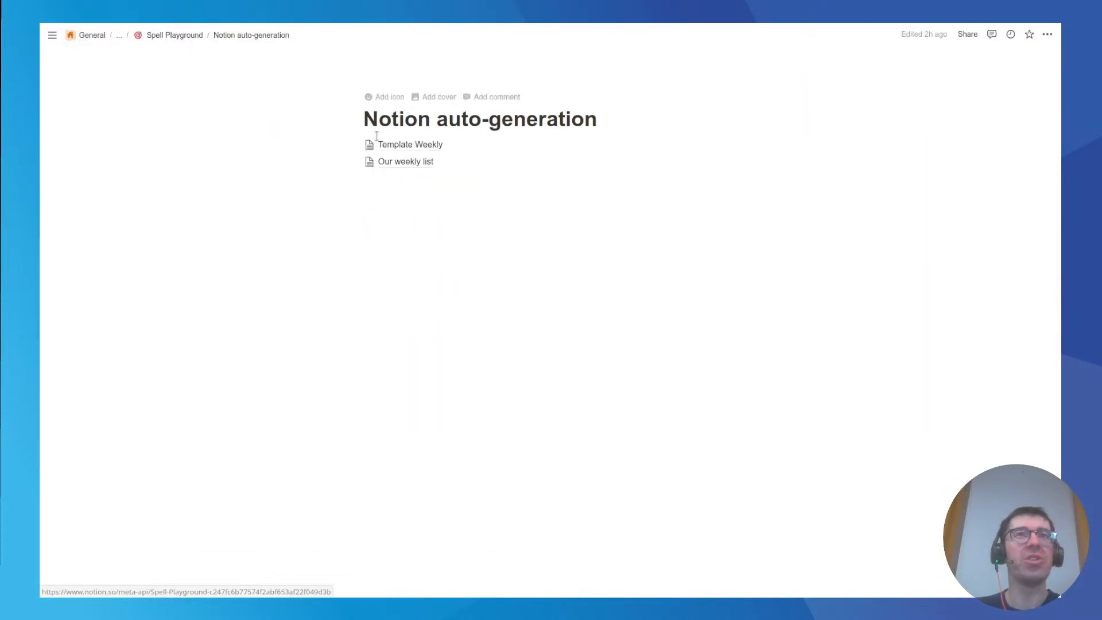
left_click(403, 161)
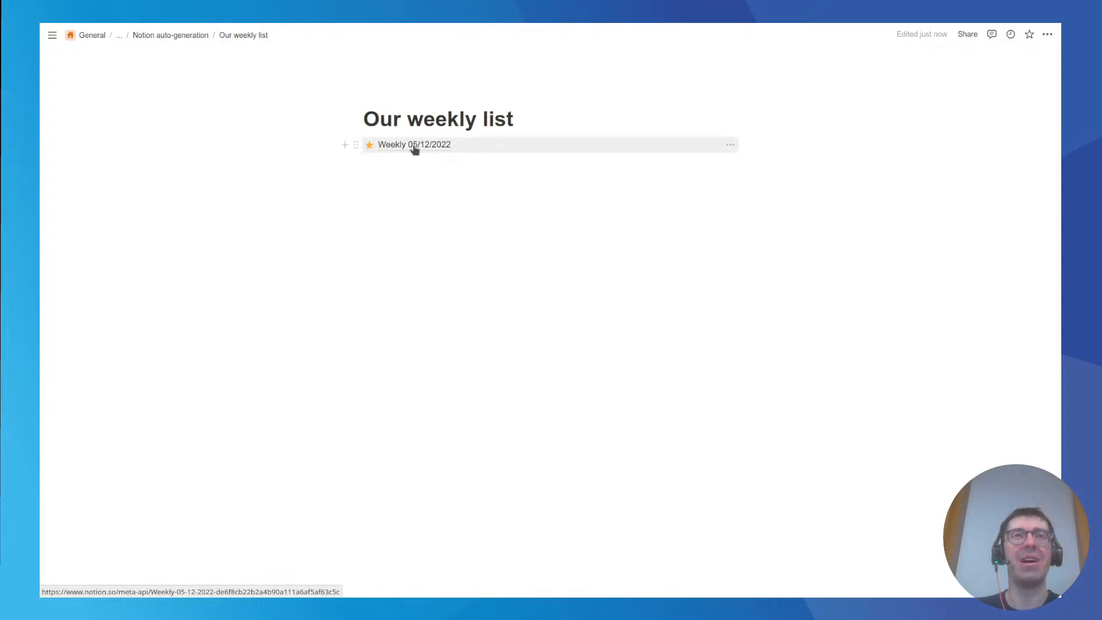
left_click(412, 147)
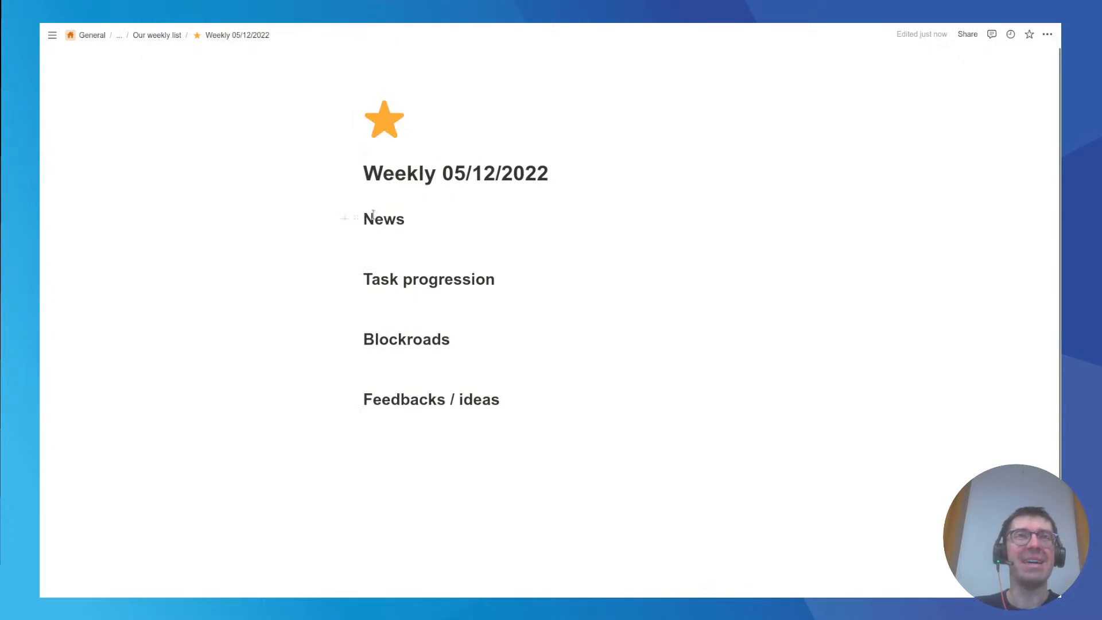
left_click_drag(294, 215, 426, 444)
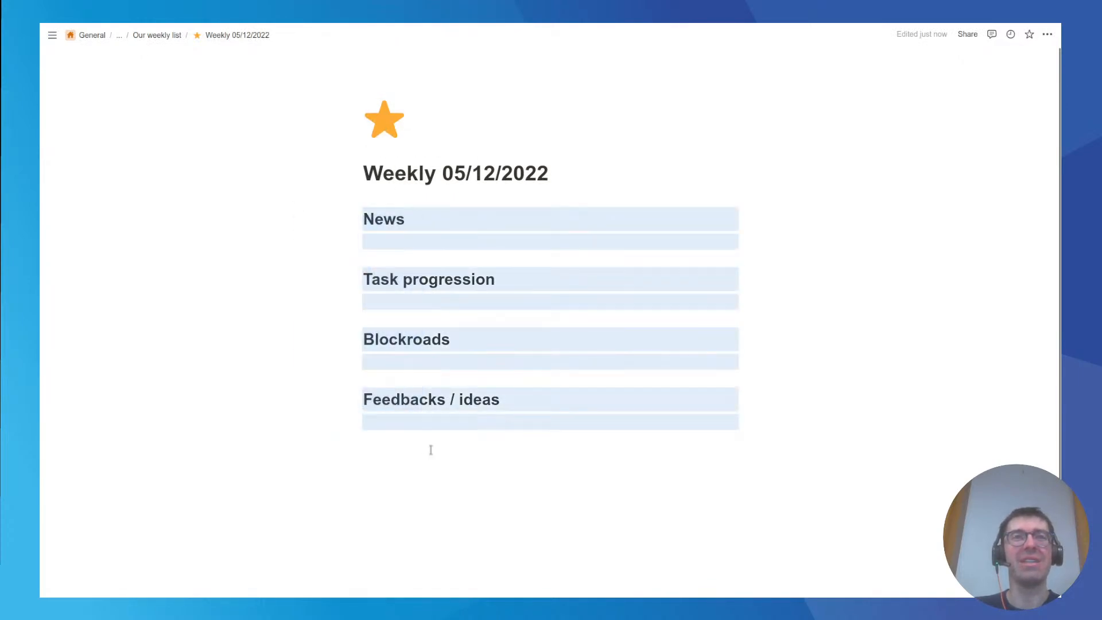
mouse_move(221, 29)
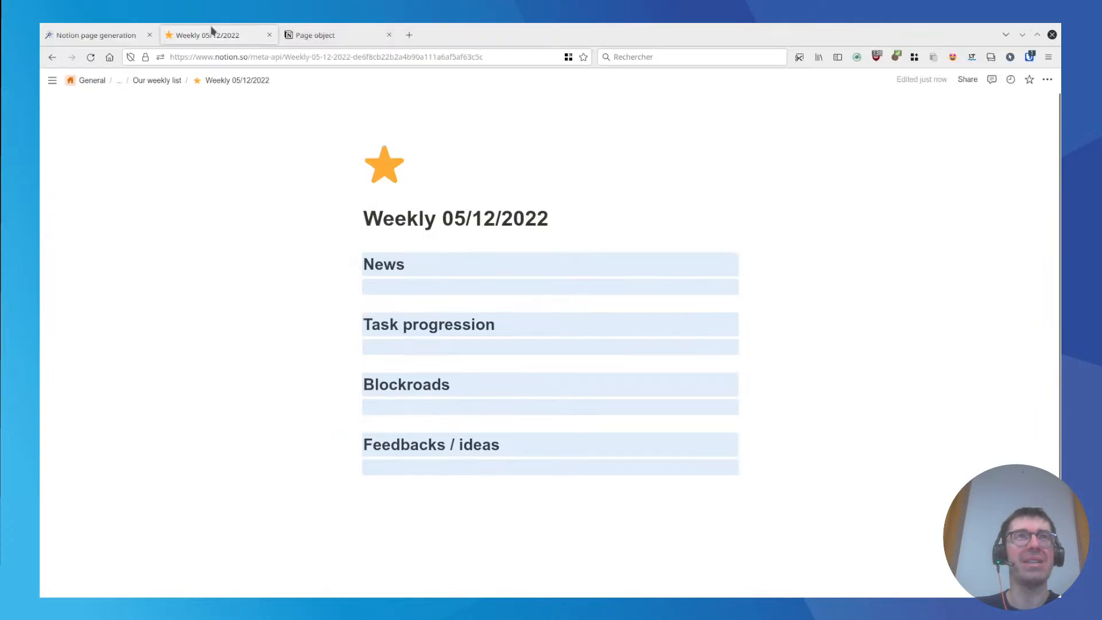
Open the Template Weekly page under Notion auto-generation for editing in the empty line below Feedbacks / ideas.
left_click(159, 80)
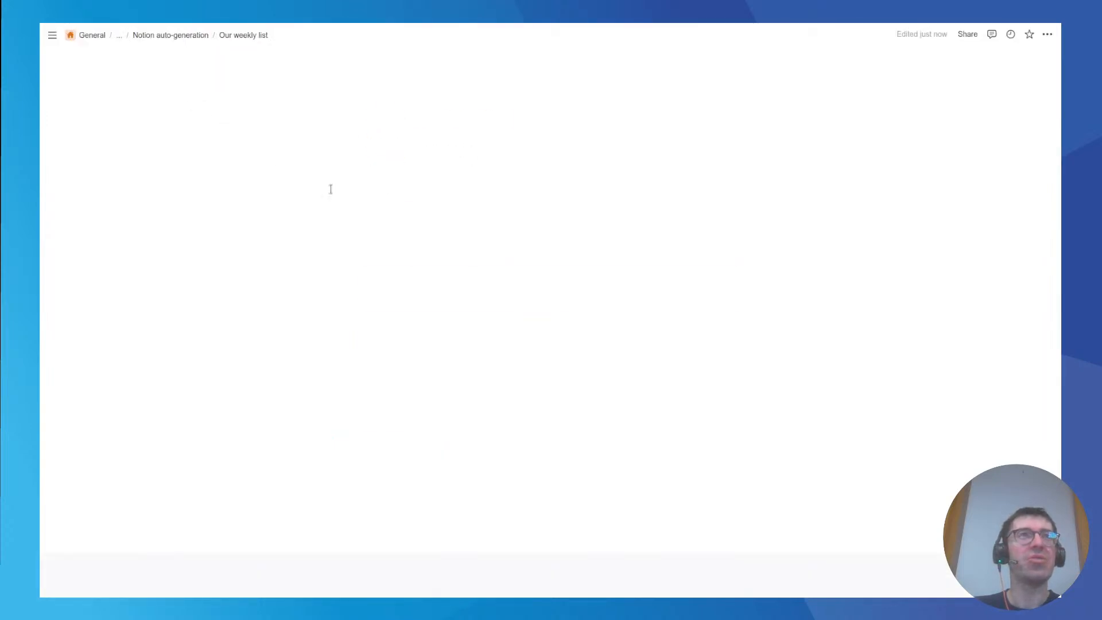
left_click(108, 34)
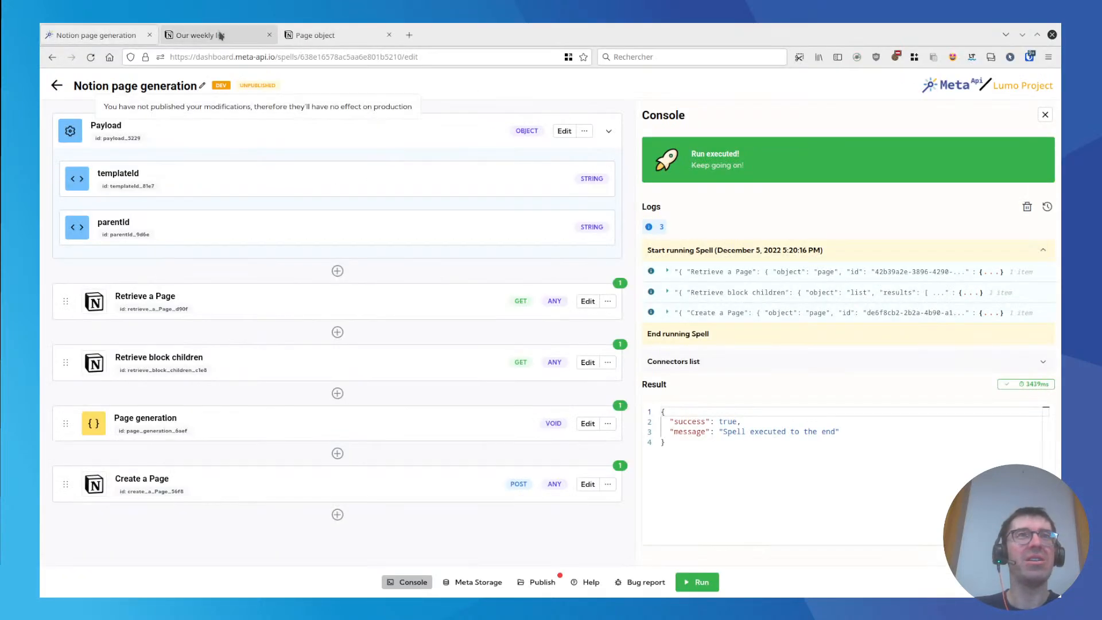
left_click(217, 34)
left_click(184, 36)
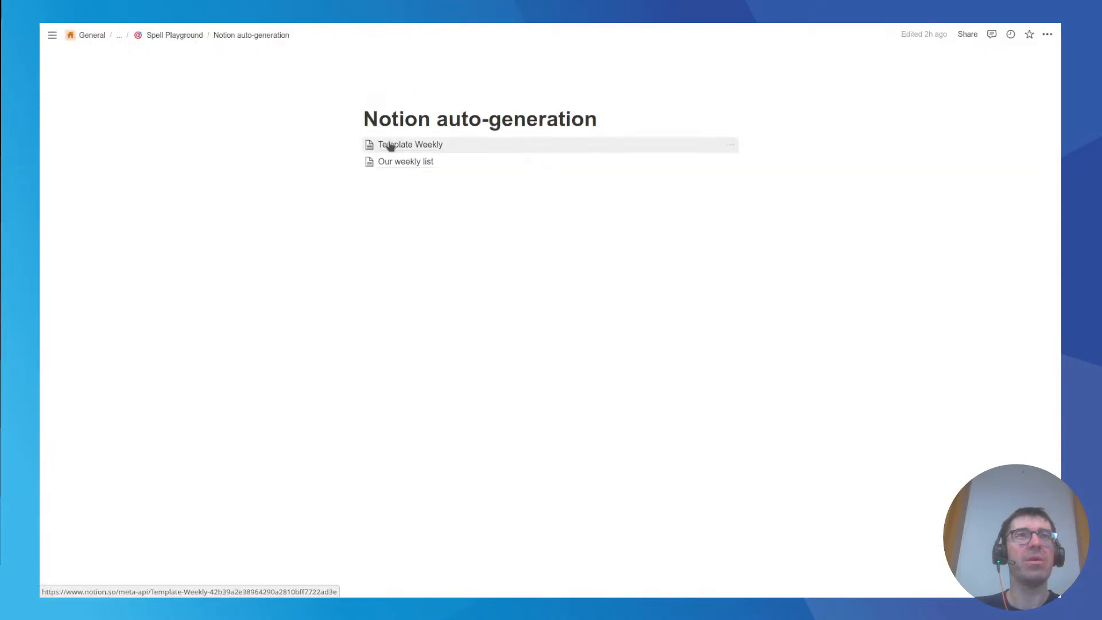
left_click(408, 149)
left_click(419, 378)
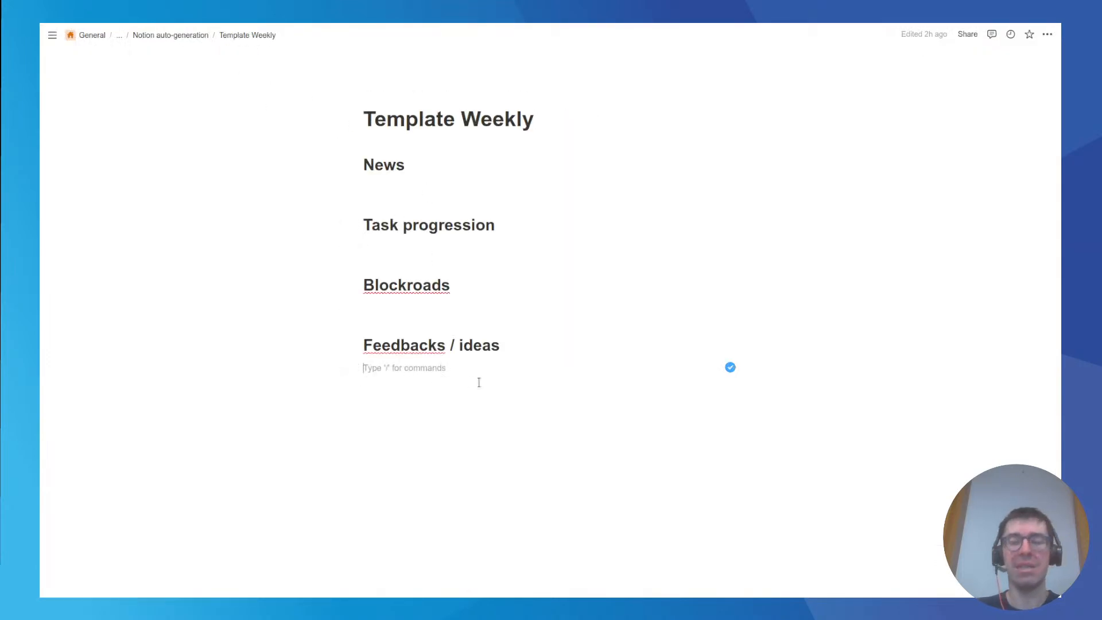
Add a Heading 2 reading "Project" under the Feedbacks / ideas section of the template.
key("Return")
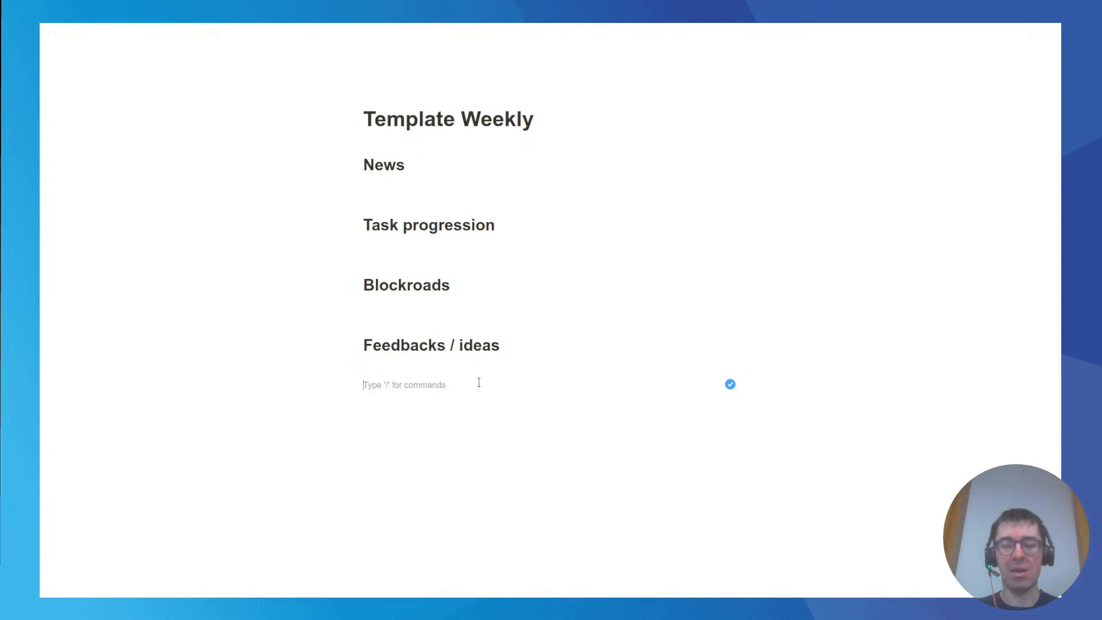
type("/2")
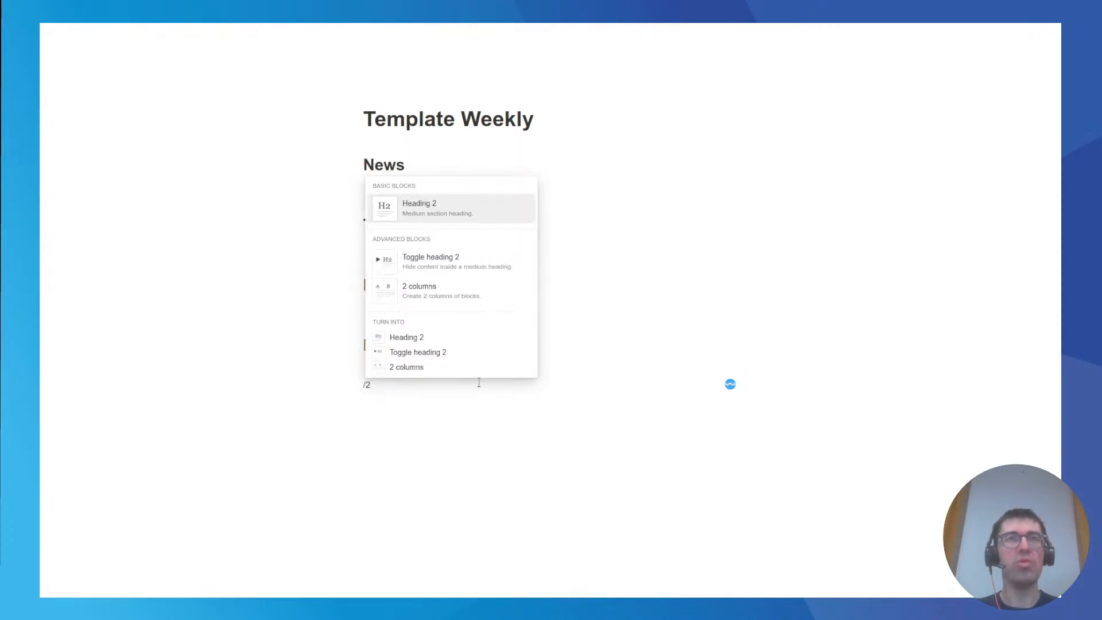
key("Return")
key("BackSpace")
key("BackSpace")
type("/2")
key("Return")
type("Project")
key("Return")
Add a Heading 2 reading "Organization" below Project, with an empty line under each of the two subheadings.
type("/2")
key("Return")
type("Organization")
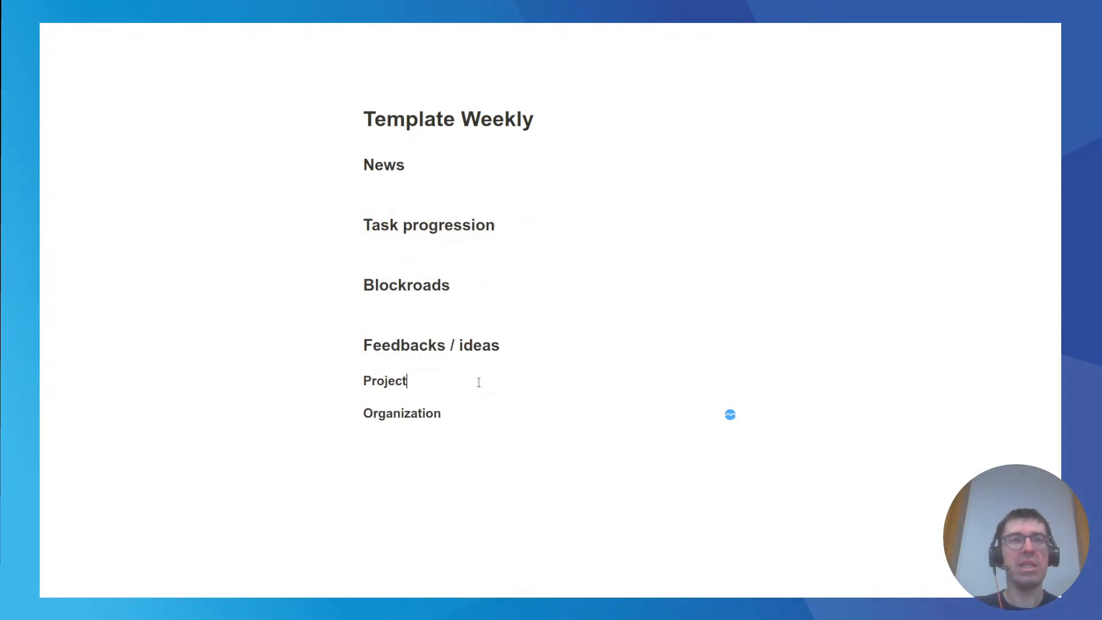
key("Return")
left_click(477, 429)
key("Return")
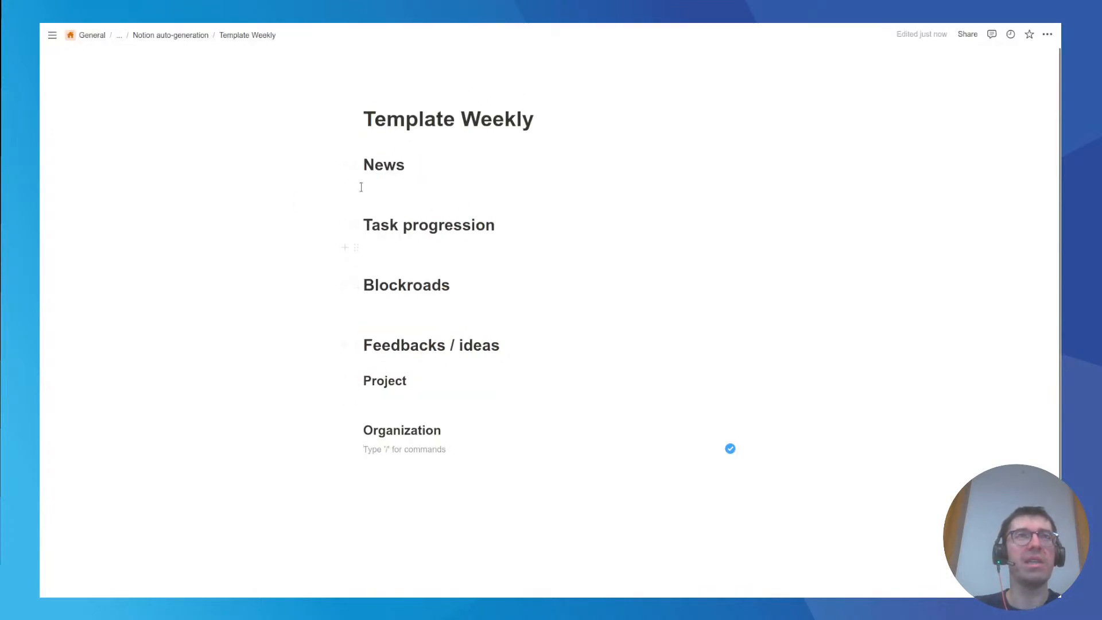
Bring up the Our weekly list page in Notion, return to the spell editor and run the spell again.
left_click(191, 36)
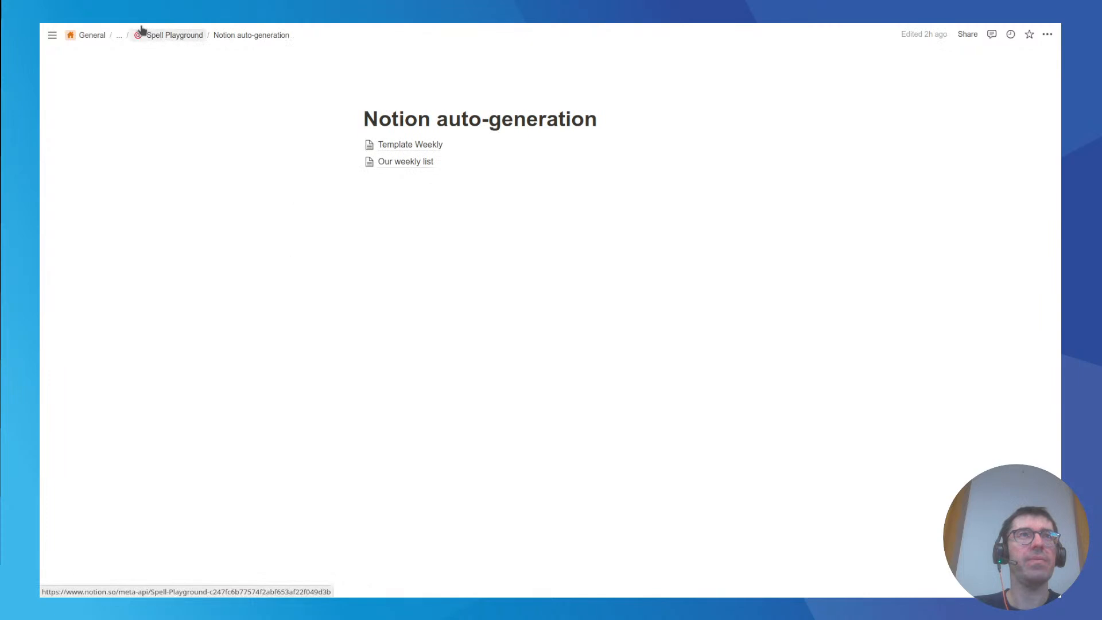
left_click(407, 162)
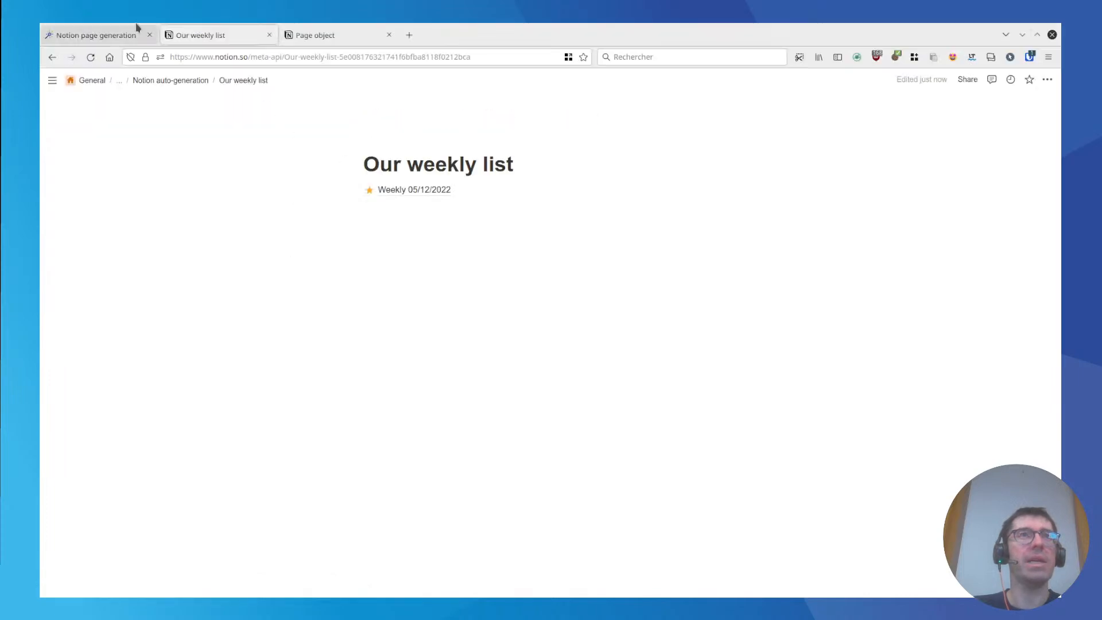
left_click(118, 34)
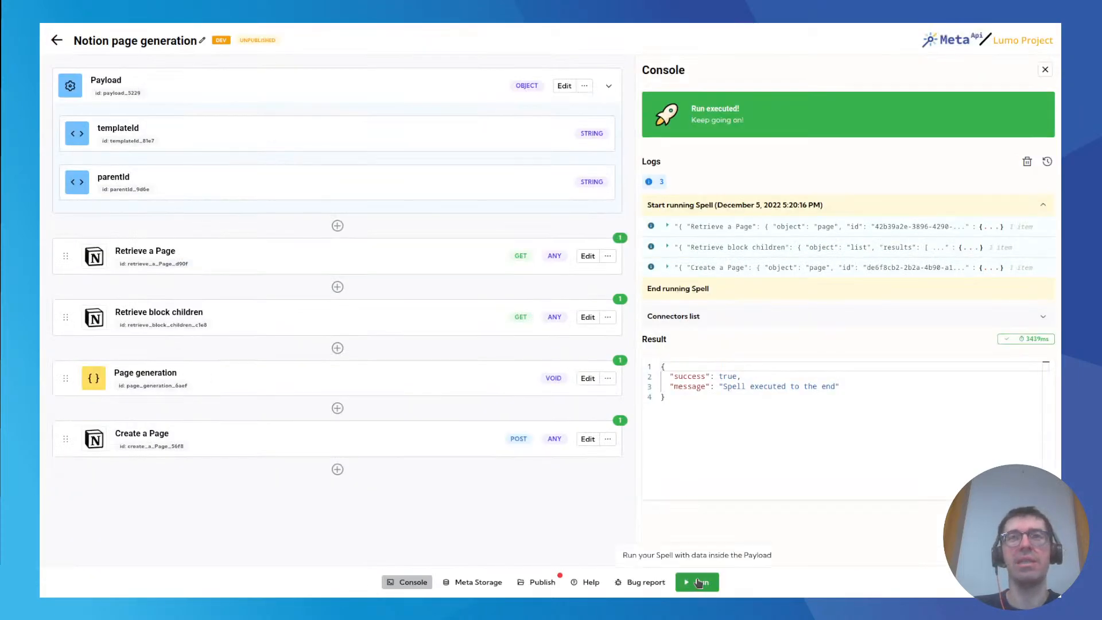
left_click(693, 582)
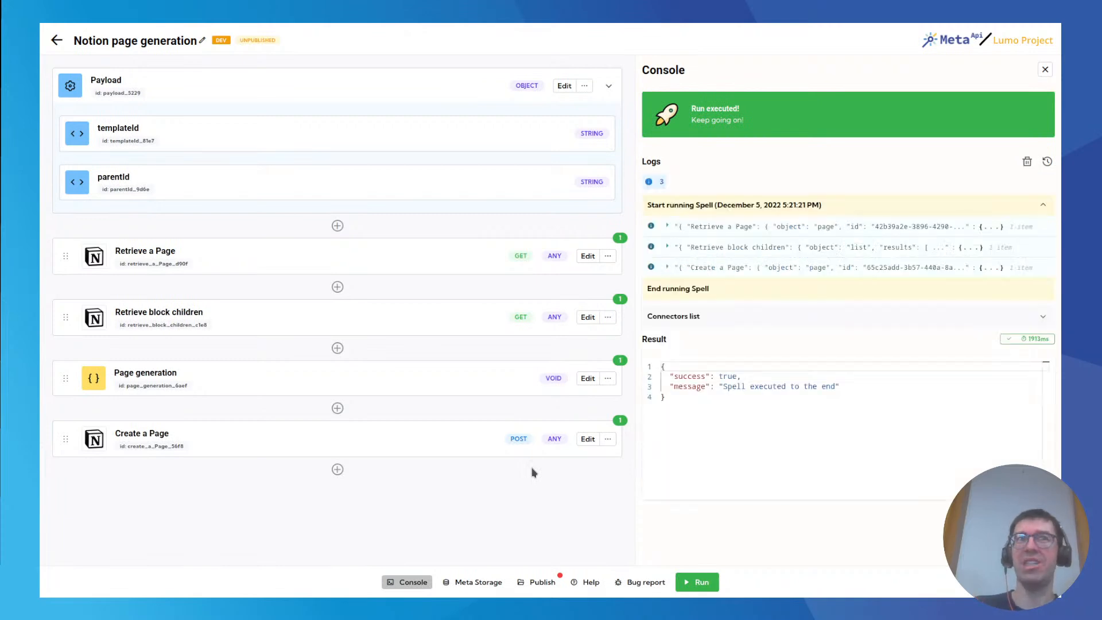
Open the newest weekly page in Our weekly list and check it for the Project and Organization subheadings.
left_click(217, 30)
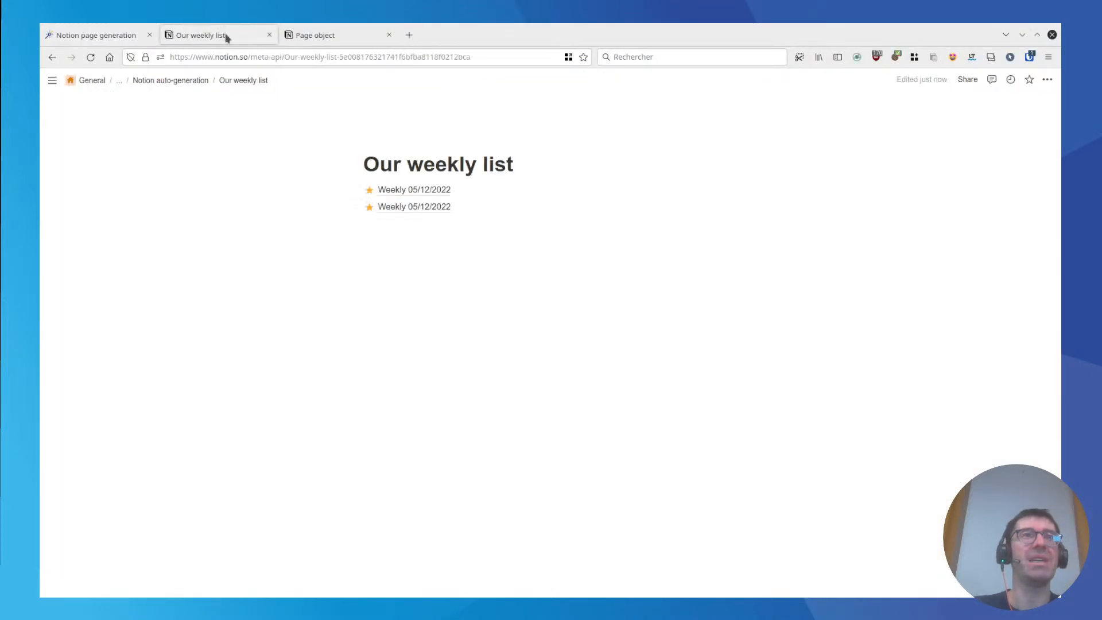
left_click(399, 163)
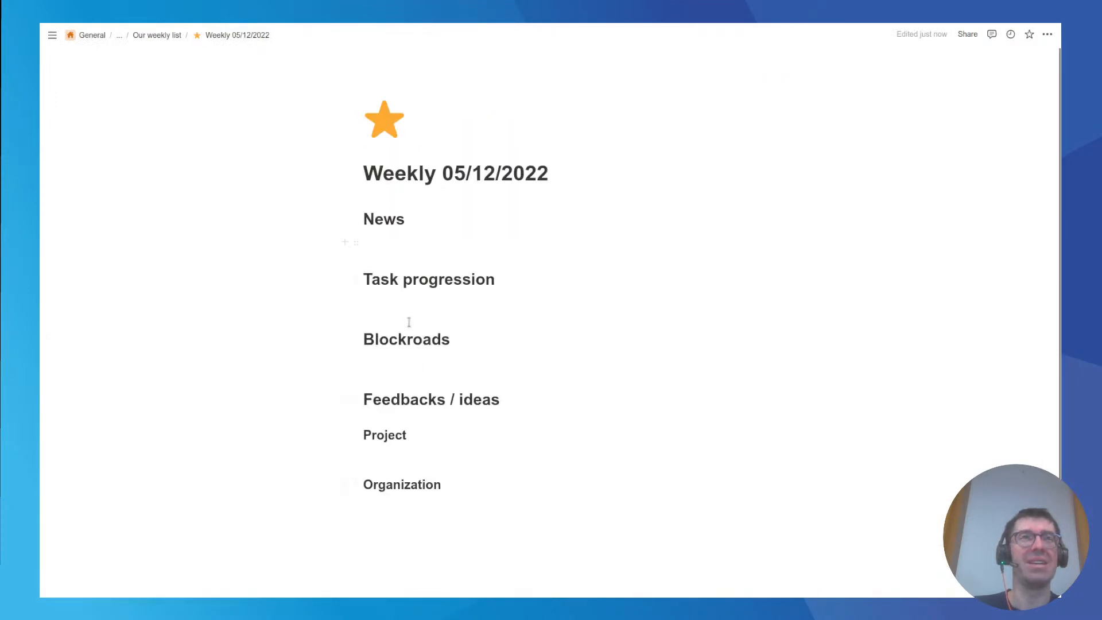
mouse_move(157, 39)
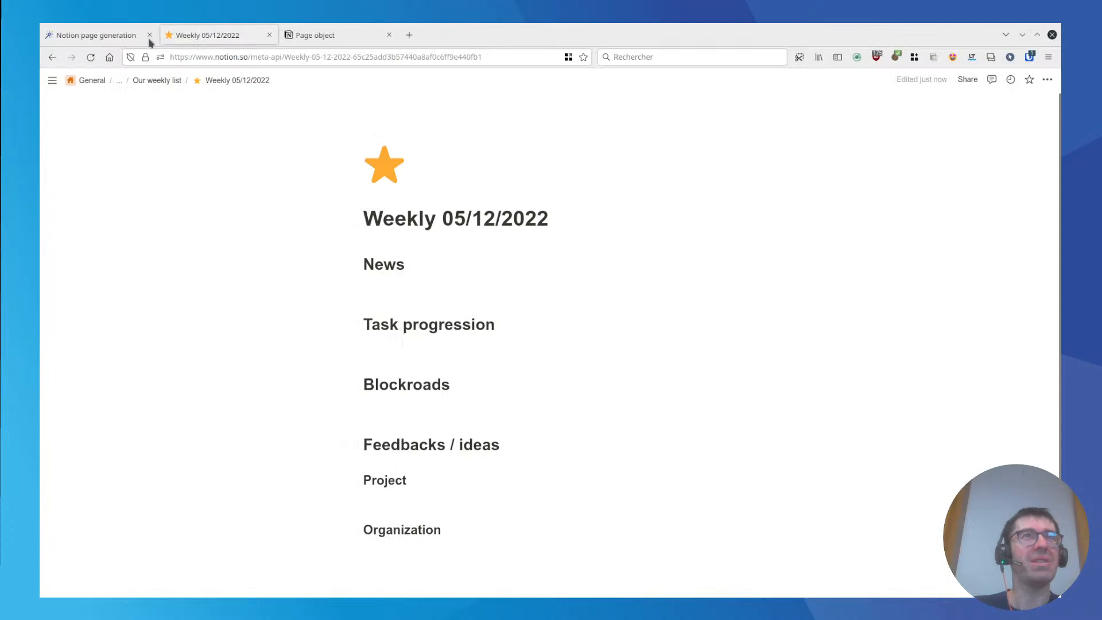
In the Page generation code, set the toLocaleDateString locale in the title content to "us".
left_click(121, 38)
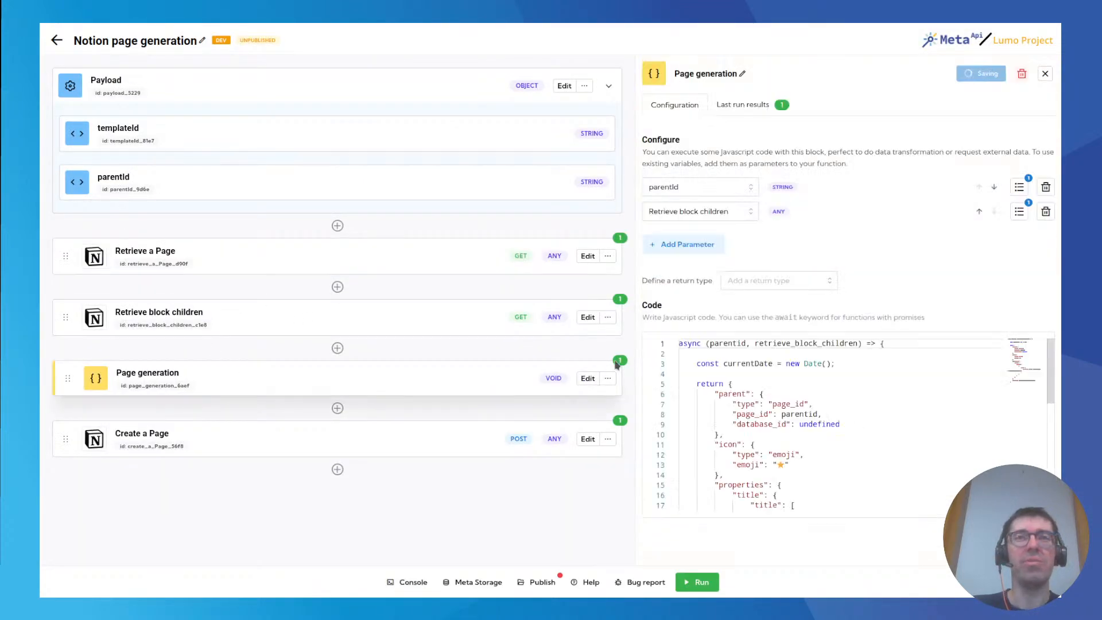
left_click(586, 379)
scroll(930, 414, "down", 5)
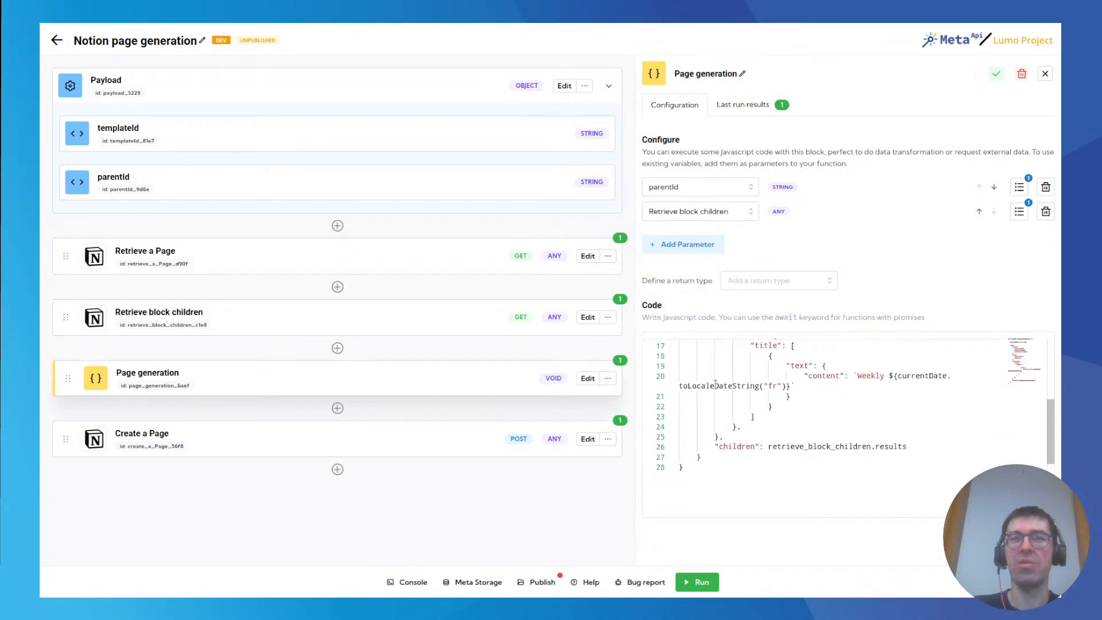
type("us")
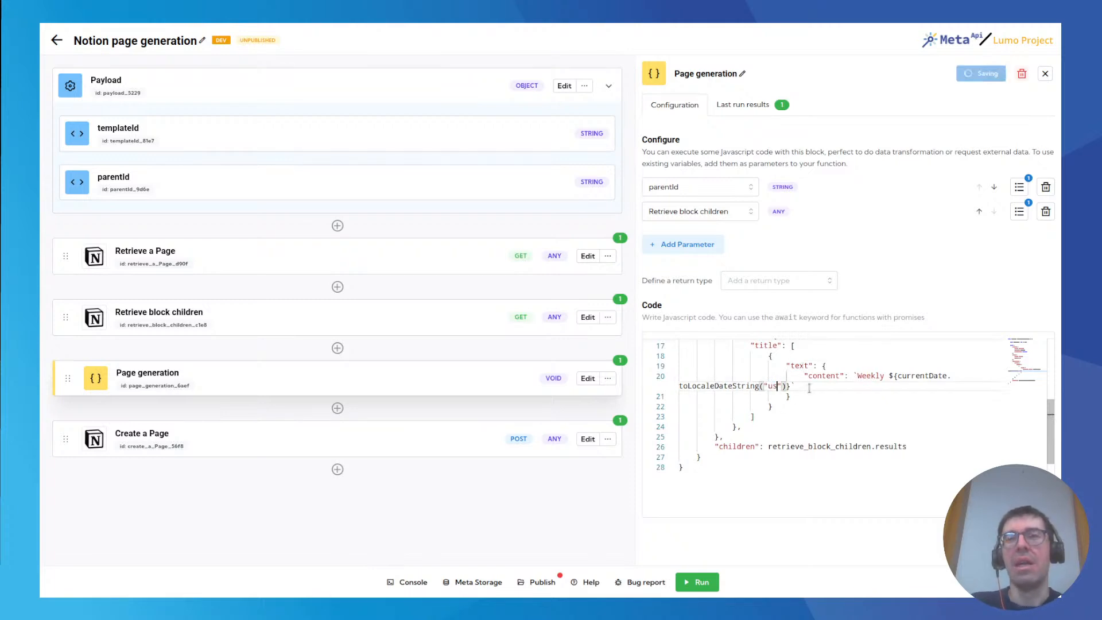
left_click(808, 390)
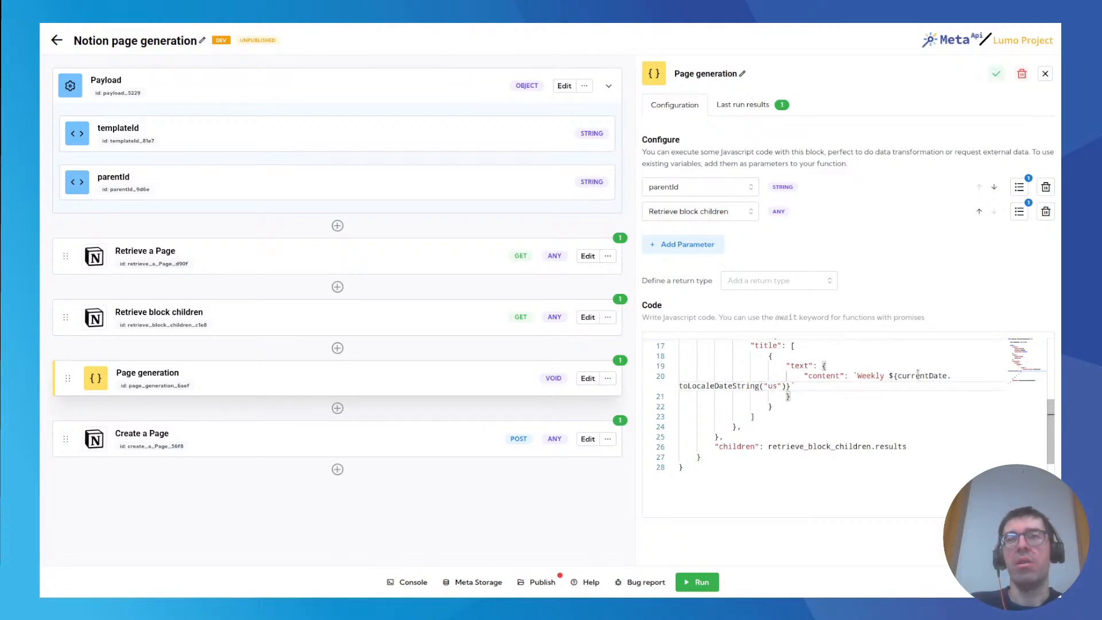
Run the spell with the new date locale and open the resulting weekly page from Our weekly list in Notion.
left_click(698, 582)
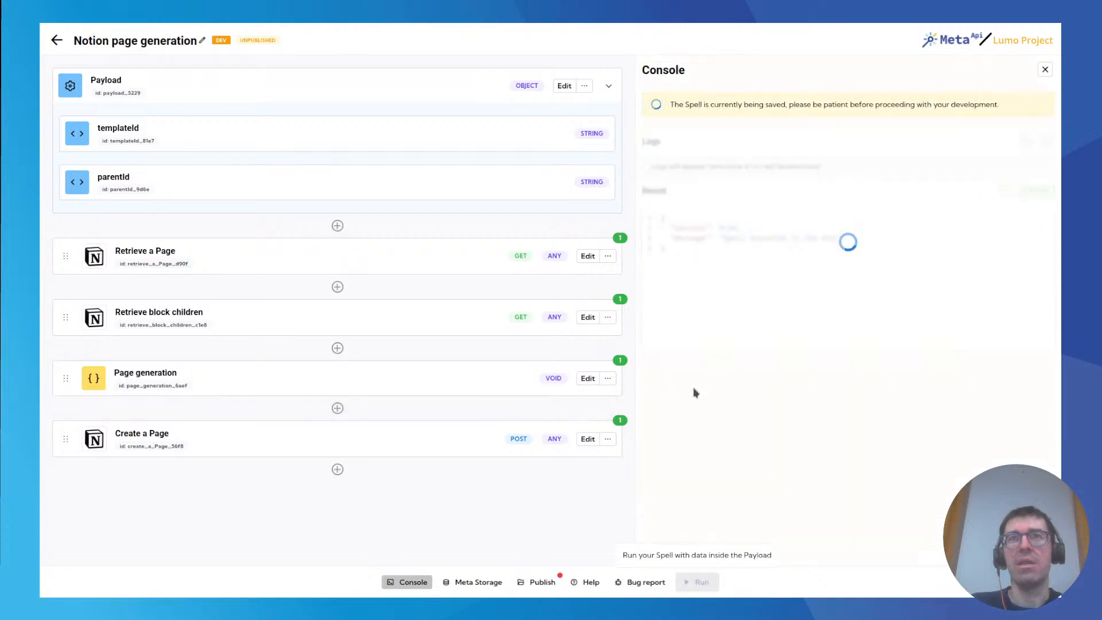
left_click(250, 32)
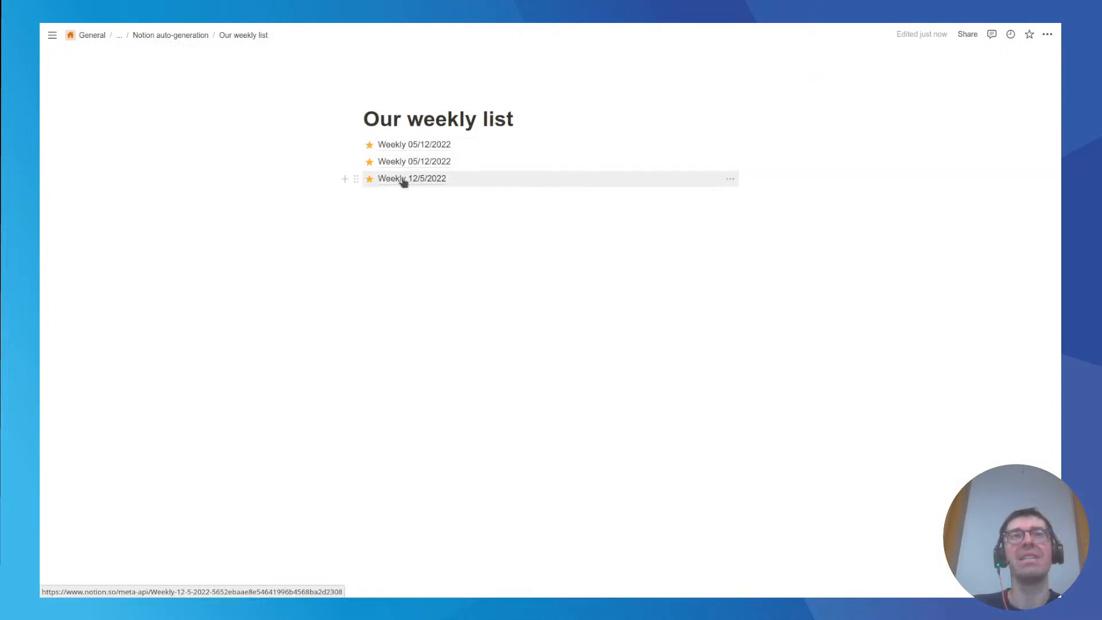
left_click(426, 182)
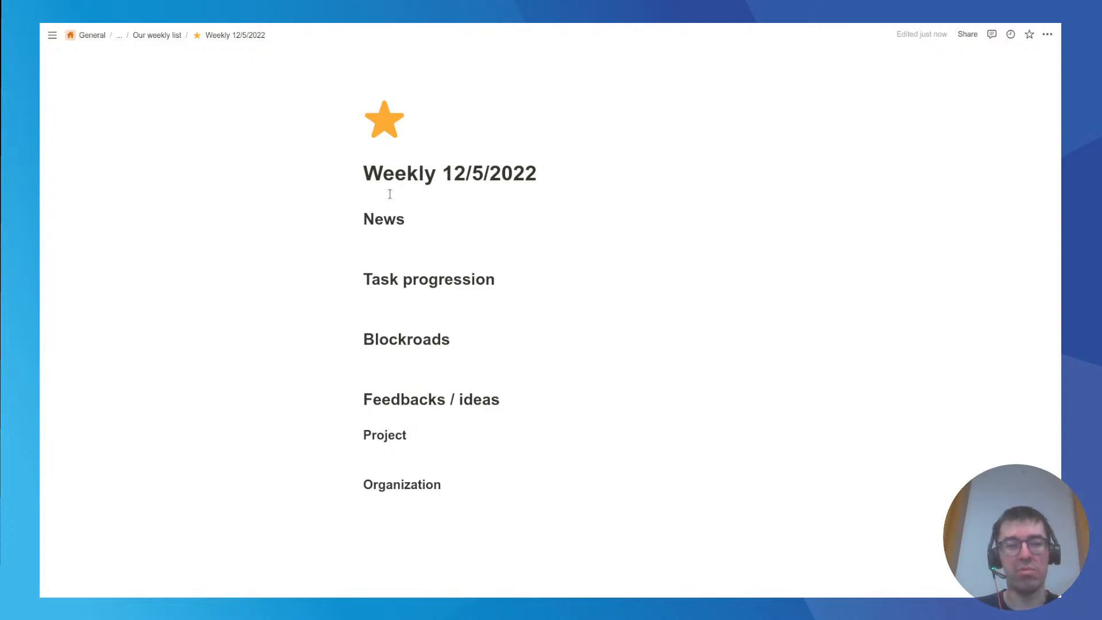
Return to the spell editor and publish version v1 of the Notion page generation spell to production, not as a draft.
left_click(86, 32)
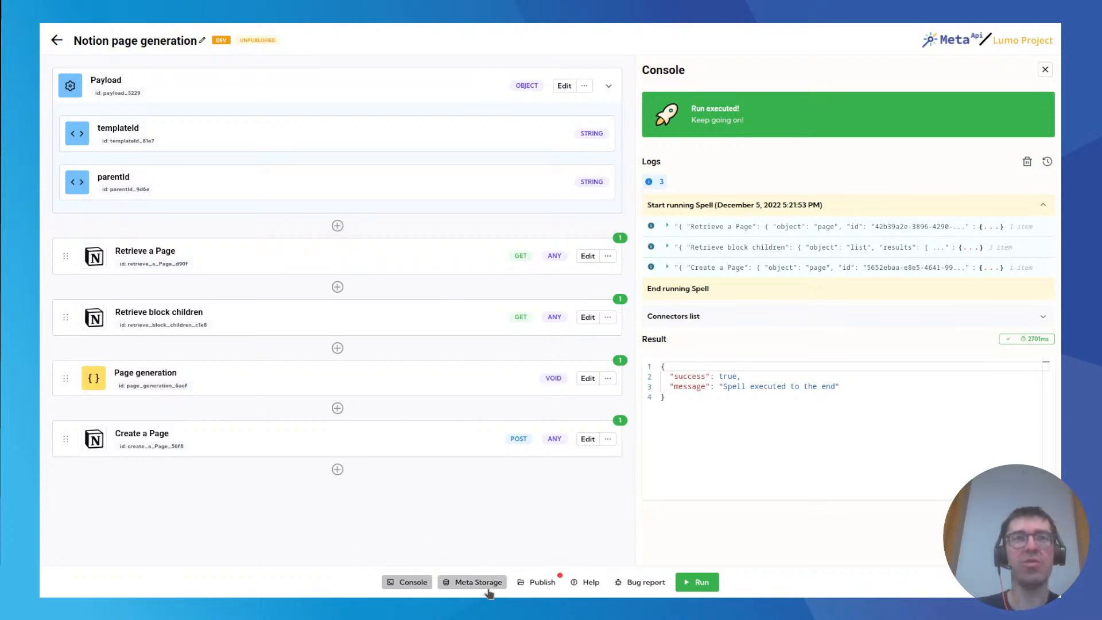
left_click(541, 583)
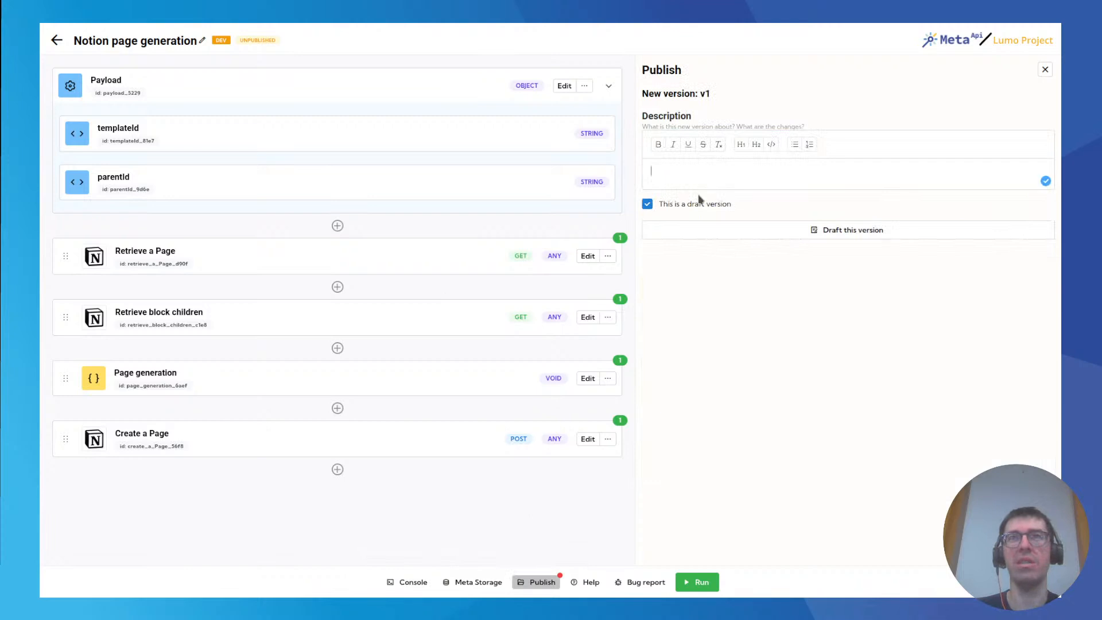
left_click(647, 203)
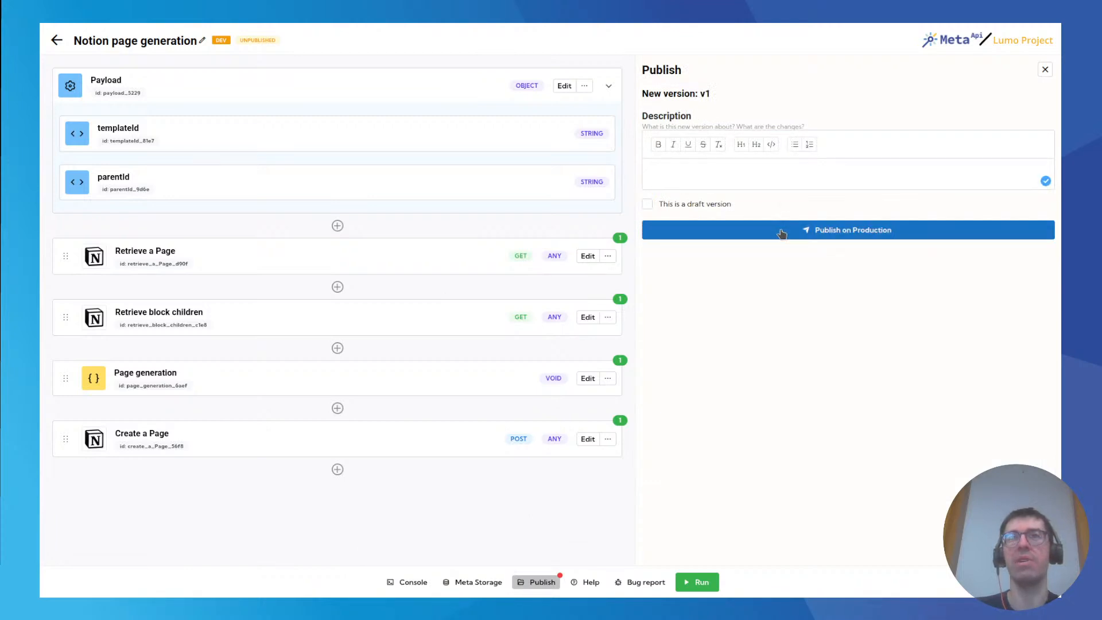
left_click(782, 234)
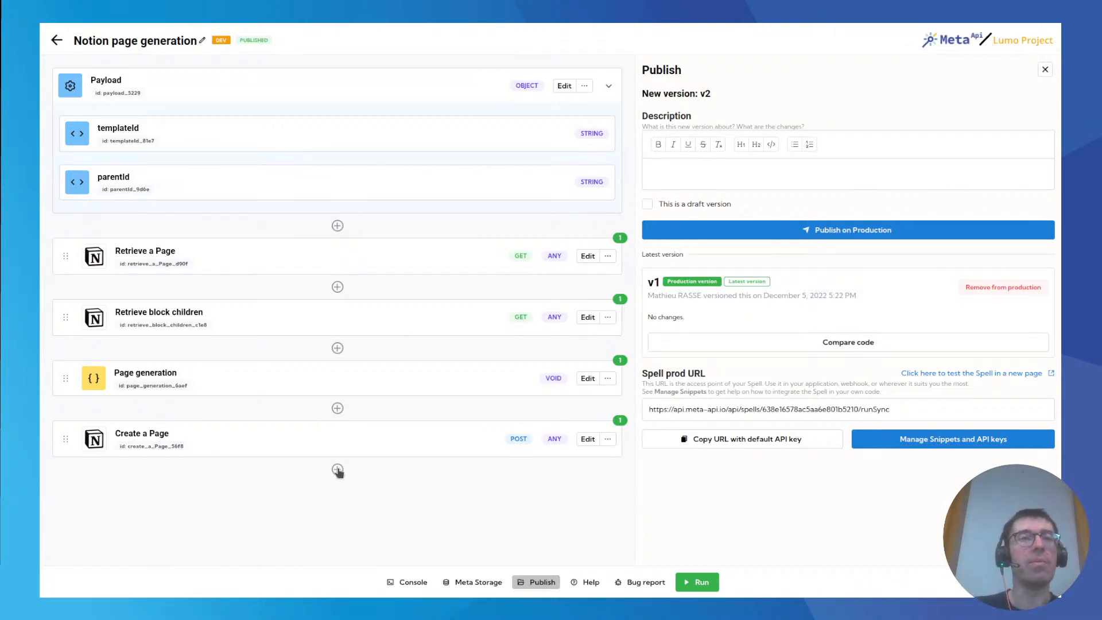
Look over the API connectors available for a block after Create a Page, and leave the catalog without adding one.
left_click(339, 471)
left_click(263, 446)
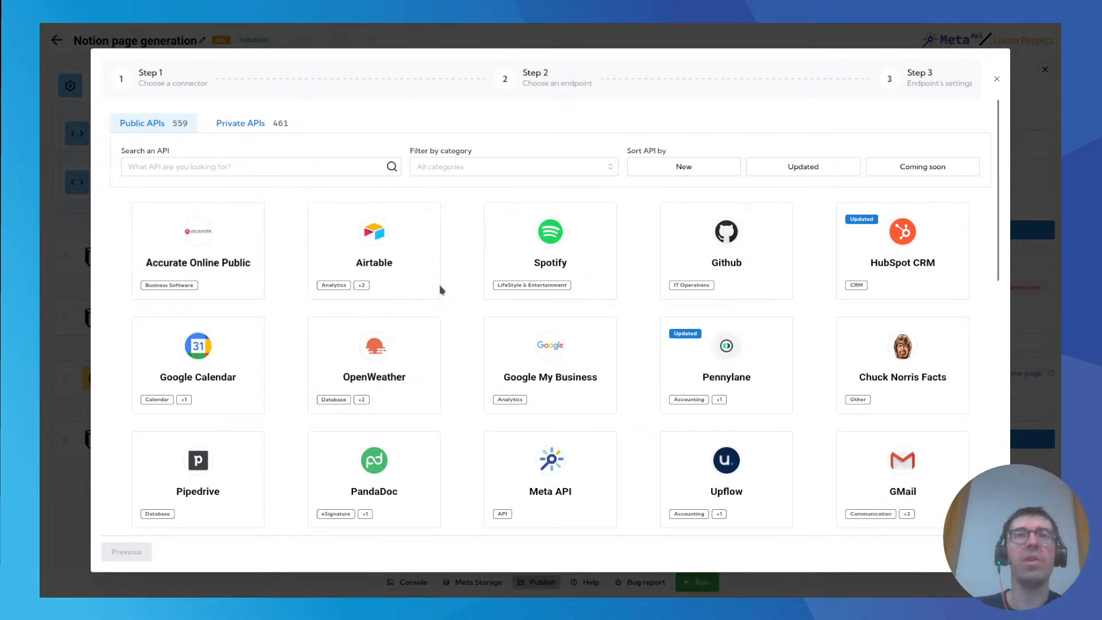
left_click(997, 79)
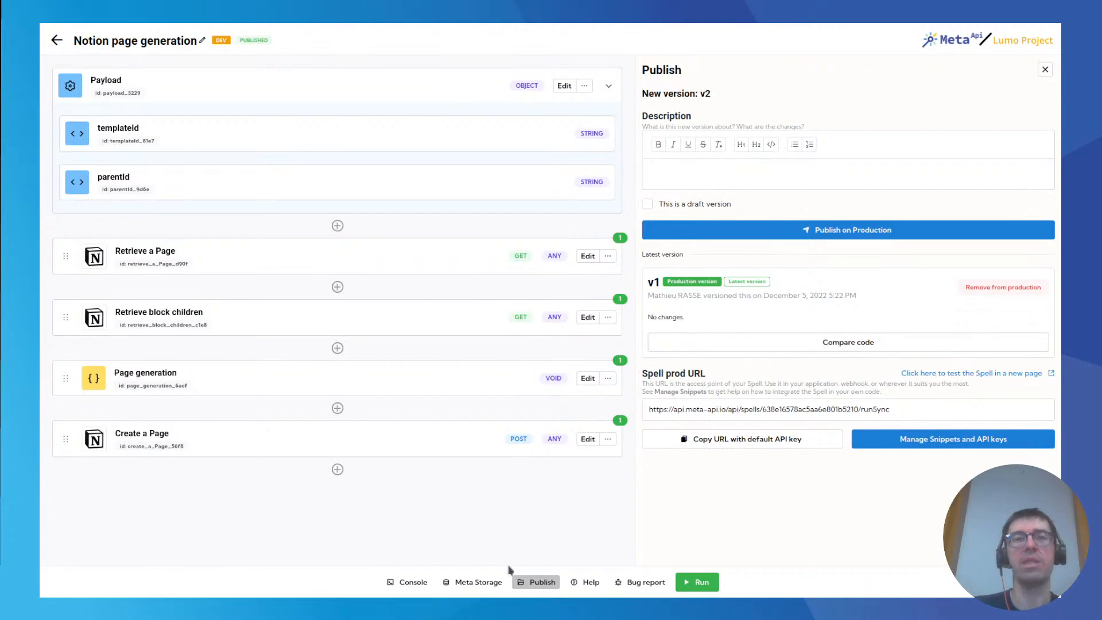
From the spell's overview page, configure its scheduler to run every week on Monday at 09:00 in the Europe/Paris timezone.
left_click(55, 42)
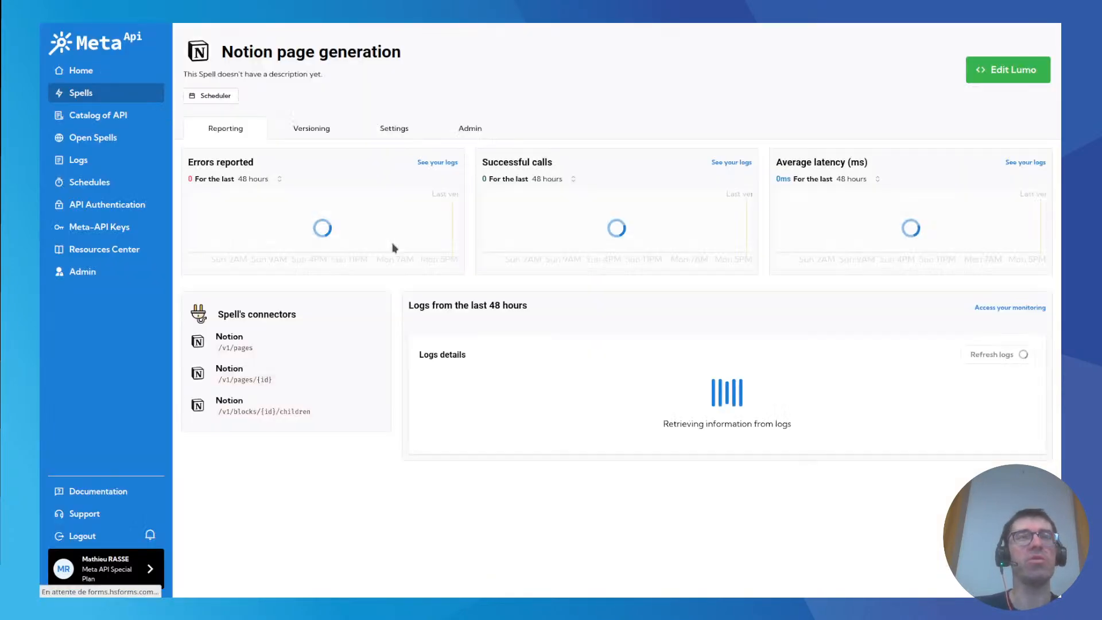
left_click(223, 97)
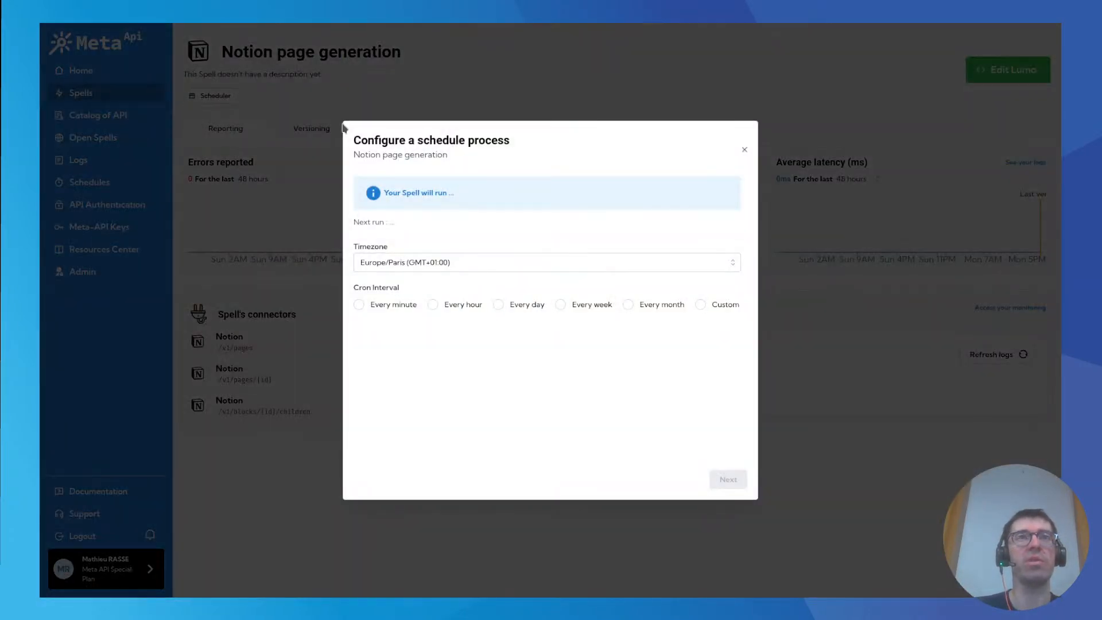
left_click(594, 306)
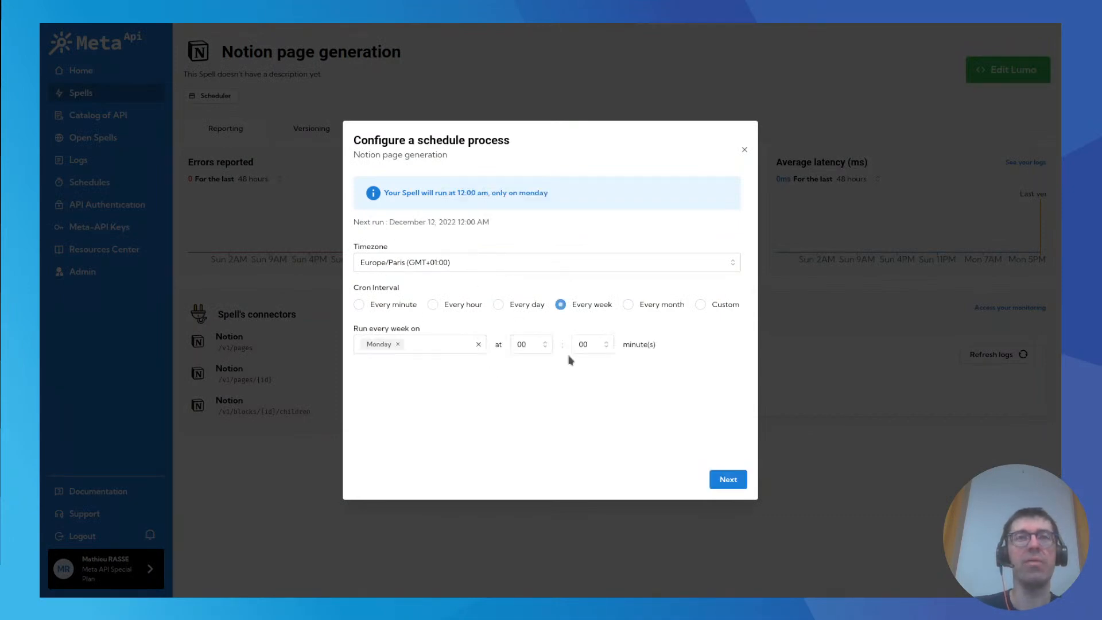
left_click(529, 347)
scroll(531, 422, "down", 3)
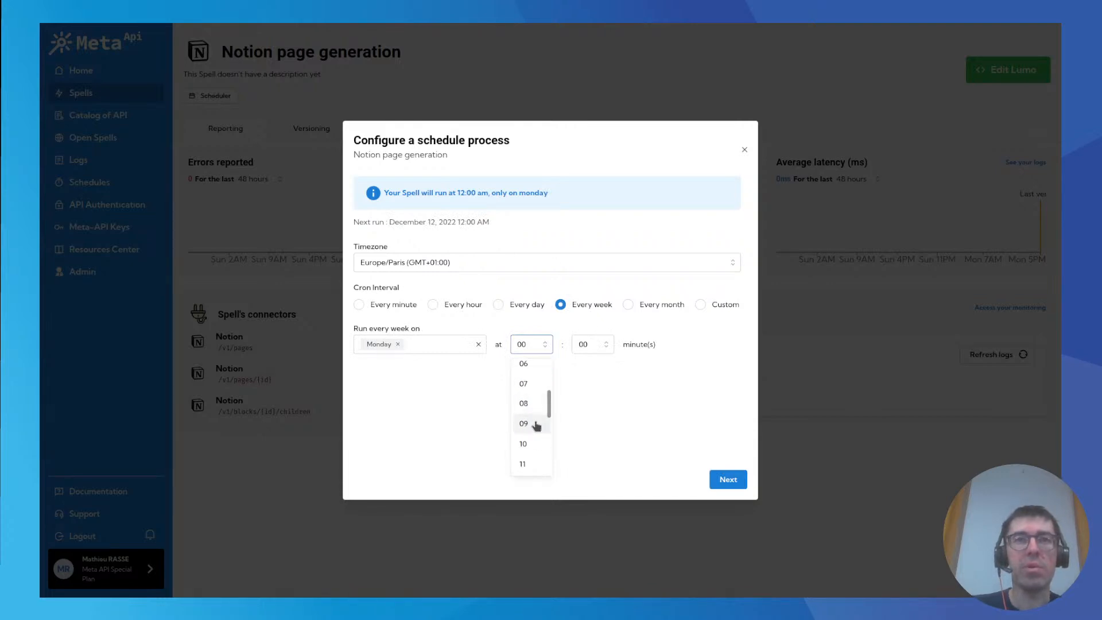
left_click(533, 428)
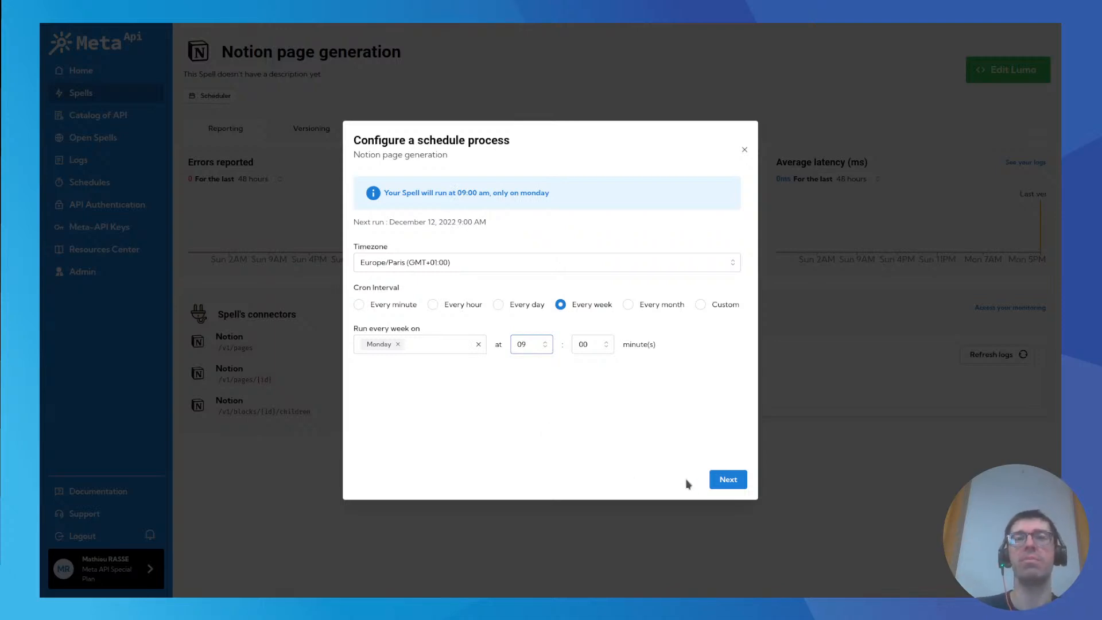
Check the templateId and parentId values in the schedule's payload and save the schedule.
left_click(718, 480)
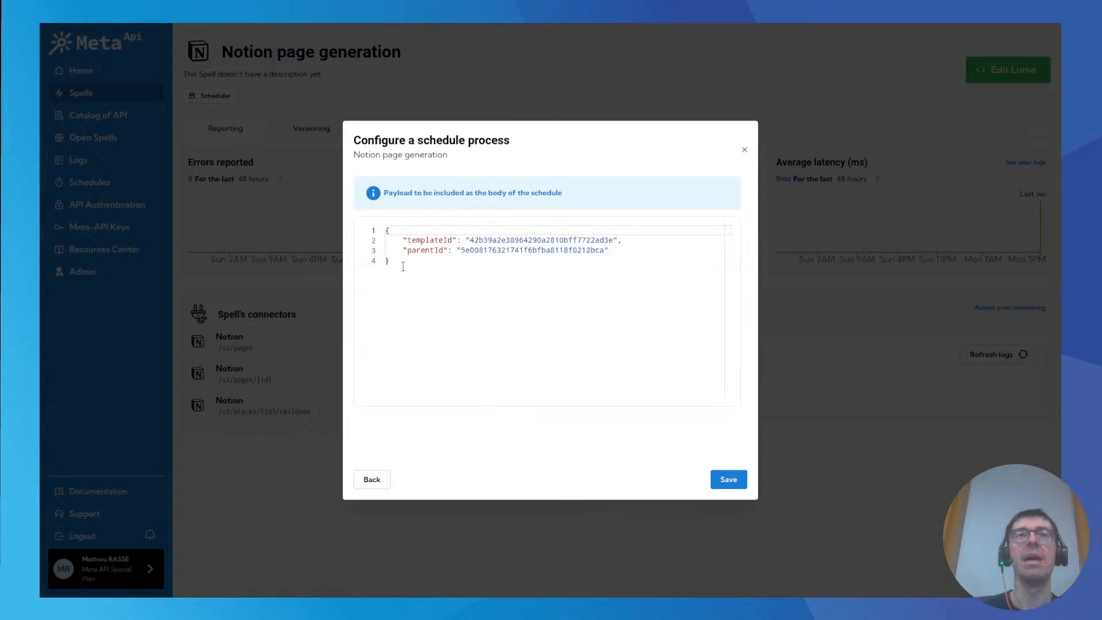
double_click(506, 241)
double_click(485, 250)
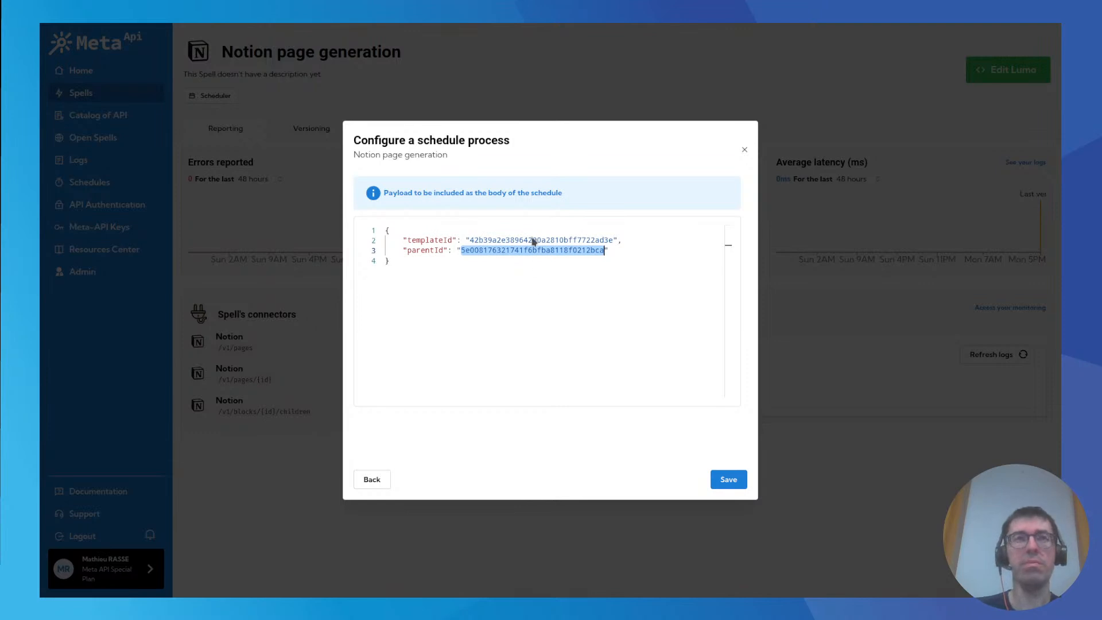
left_click(729, 480)
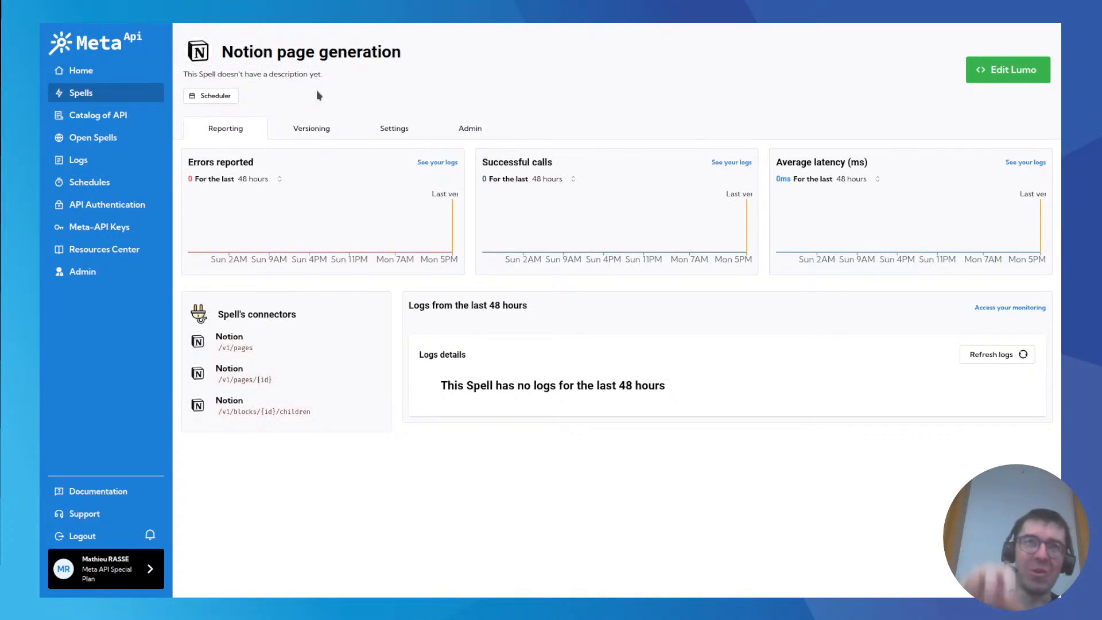
From Spells Management, create a new spell with the Lumo Experience (Beta).
right_click(328, 47)
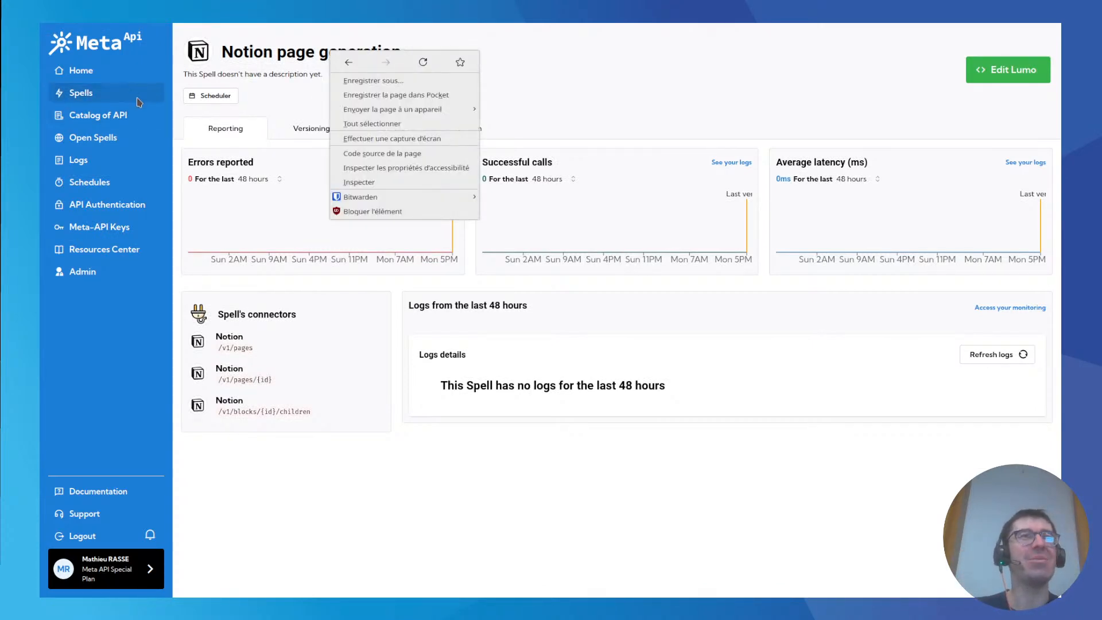
left_click(137, 98)
left_click(100, 94)
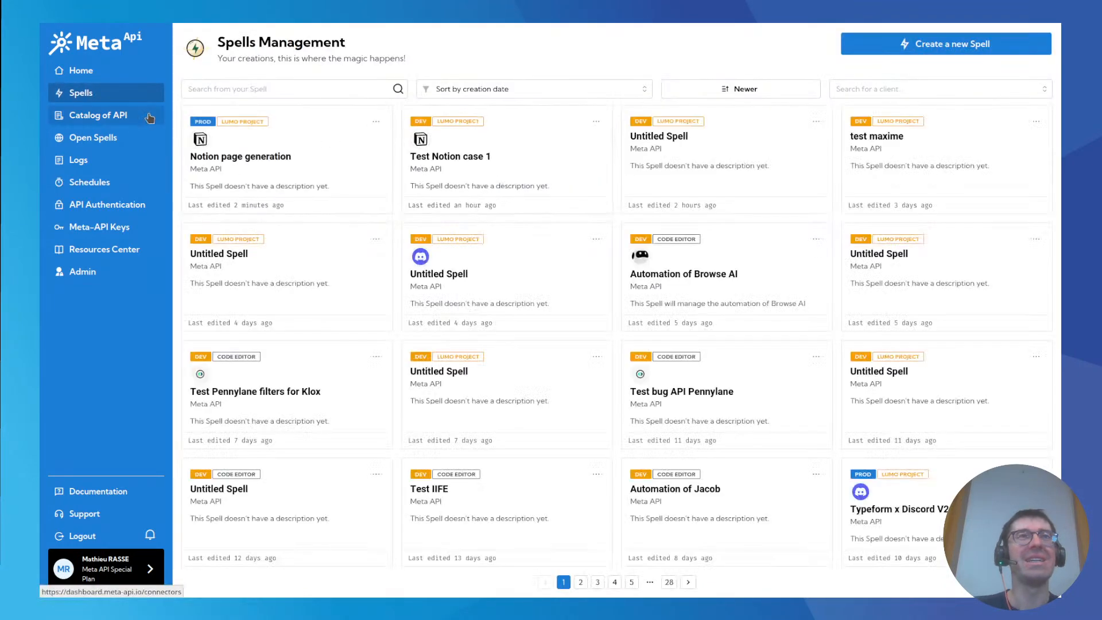
left_click(933, 47)
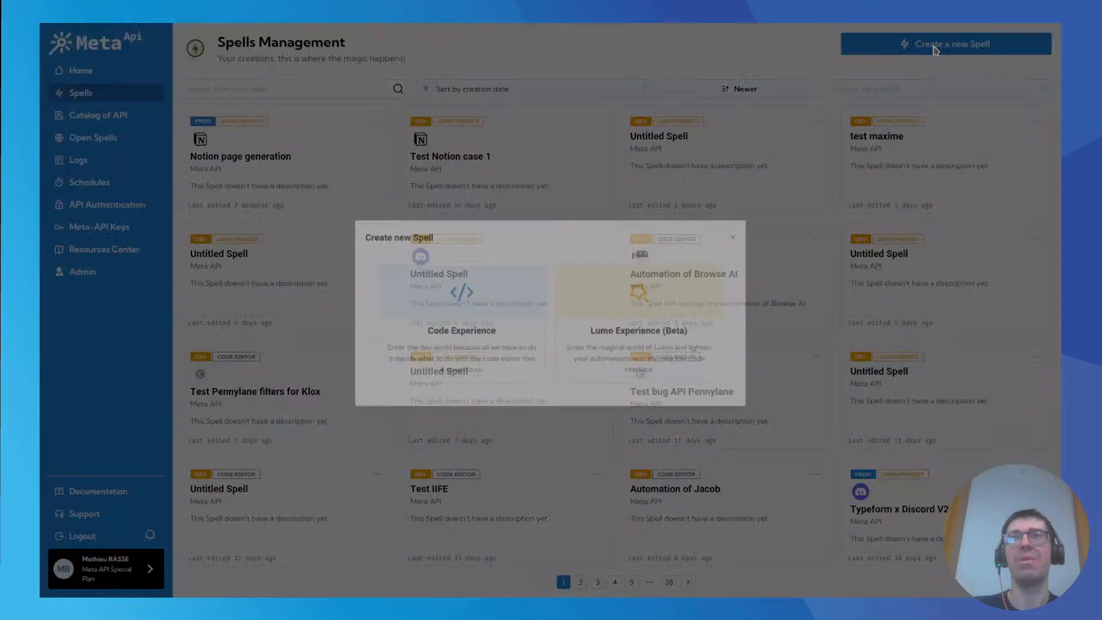
left_click(639, 325)
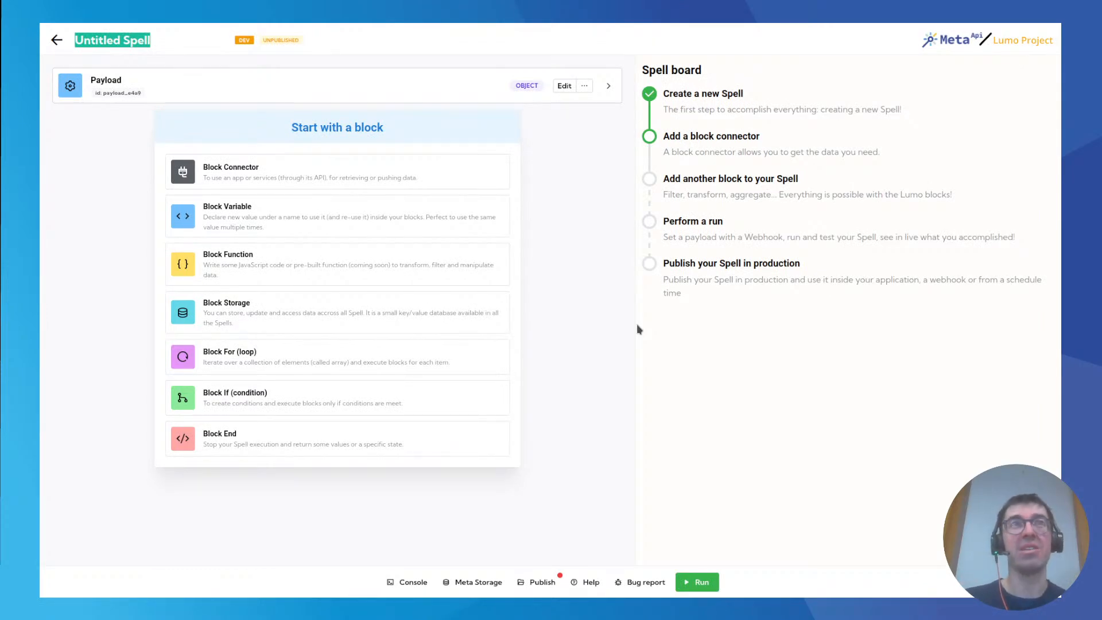
Switch to Notion, go up from the weekly pages to Spell Playground and open the Tests auto ping comments page.
left_click(319, 37)
left_click(223, 34)
left_click(157, 36)
left_click(167, 37)
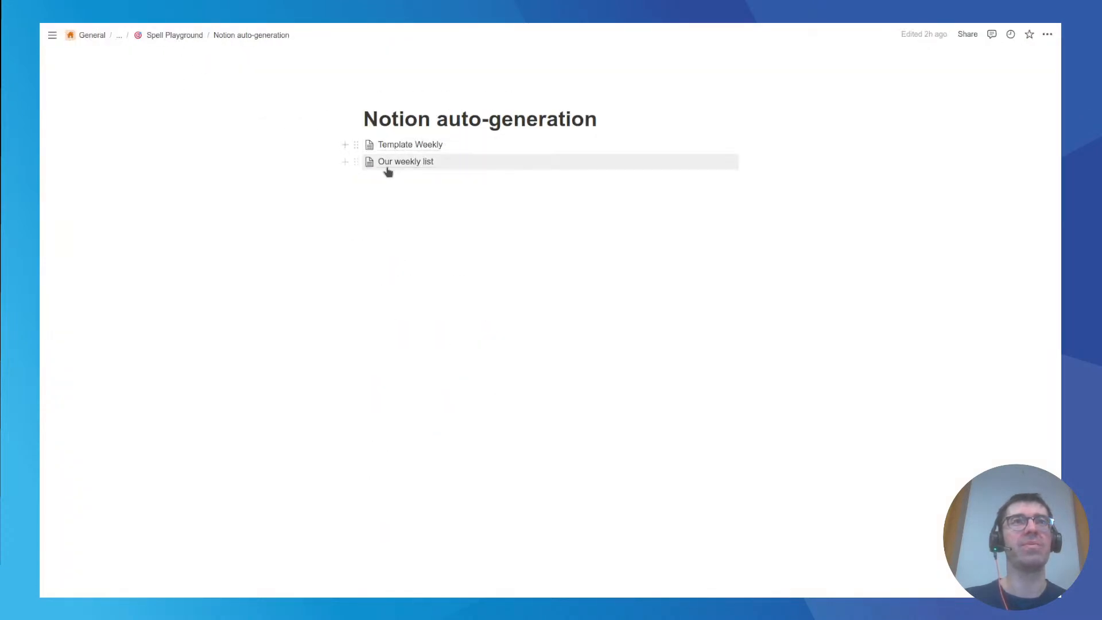
left_click(415, 166)
left_click(172, 38)
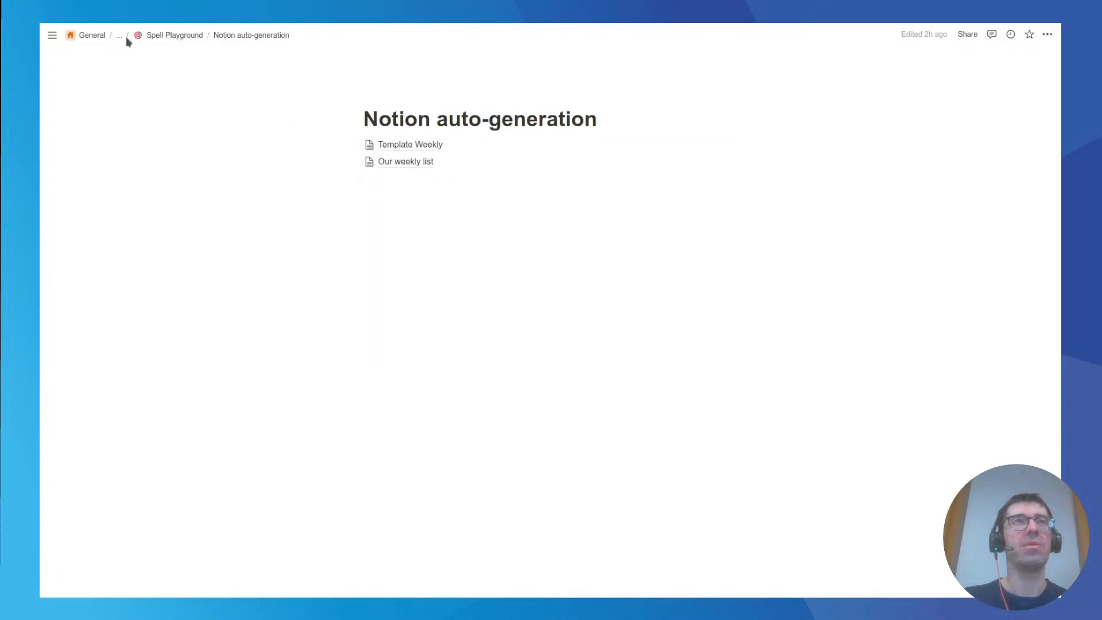
left_click(163, 38)
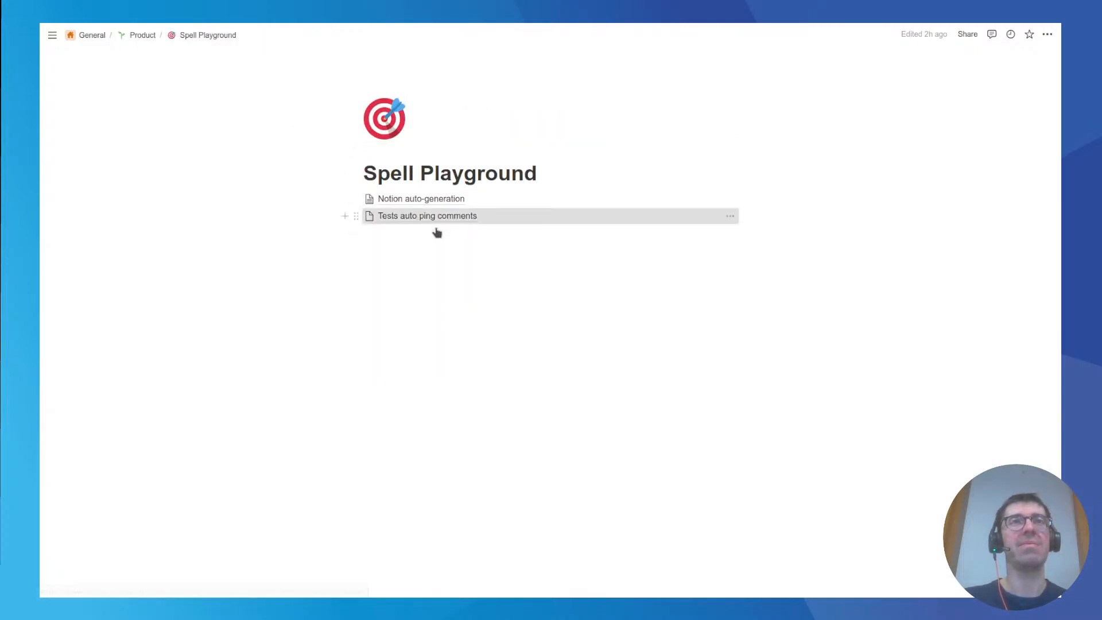
left_click(424, 223)
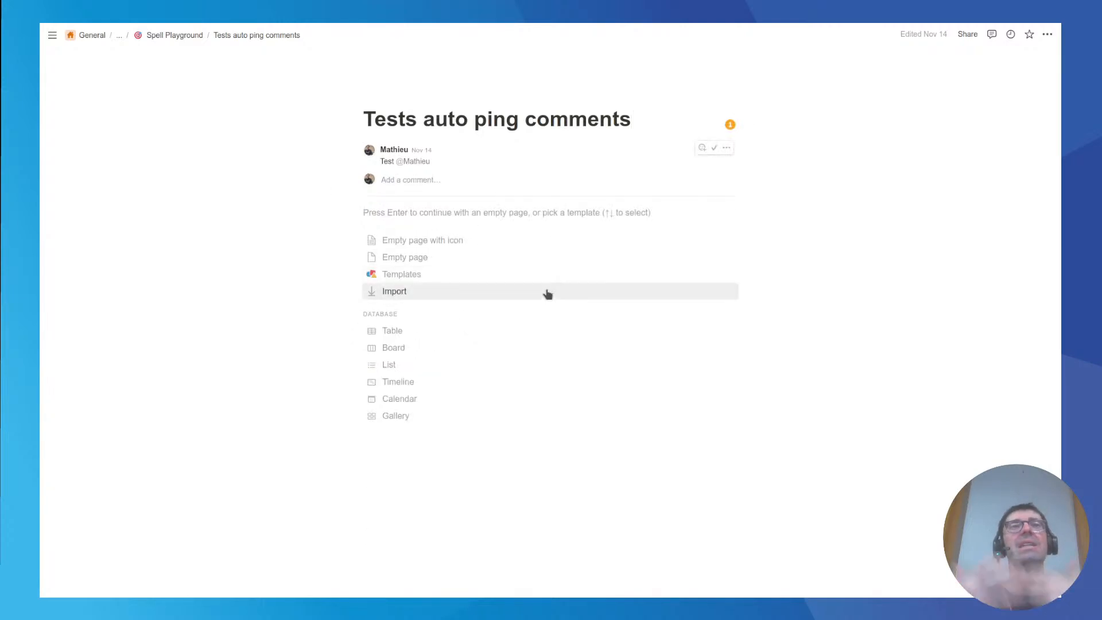
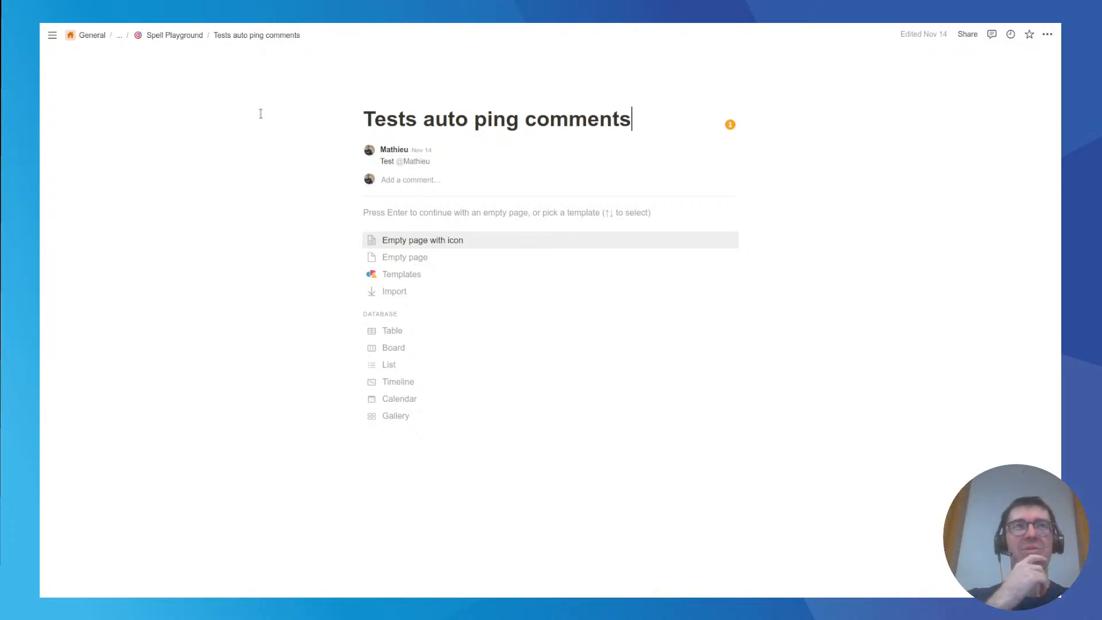
Draft a page comment with "Hey", a mention of the page owner and "please respond!", and discard it without posting.
mouse_move(137, 25)
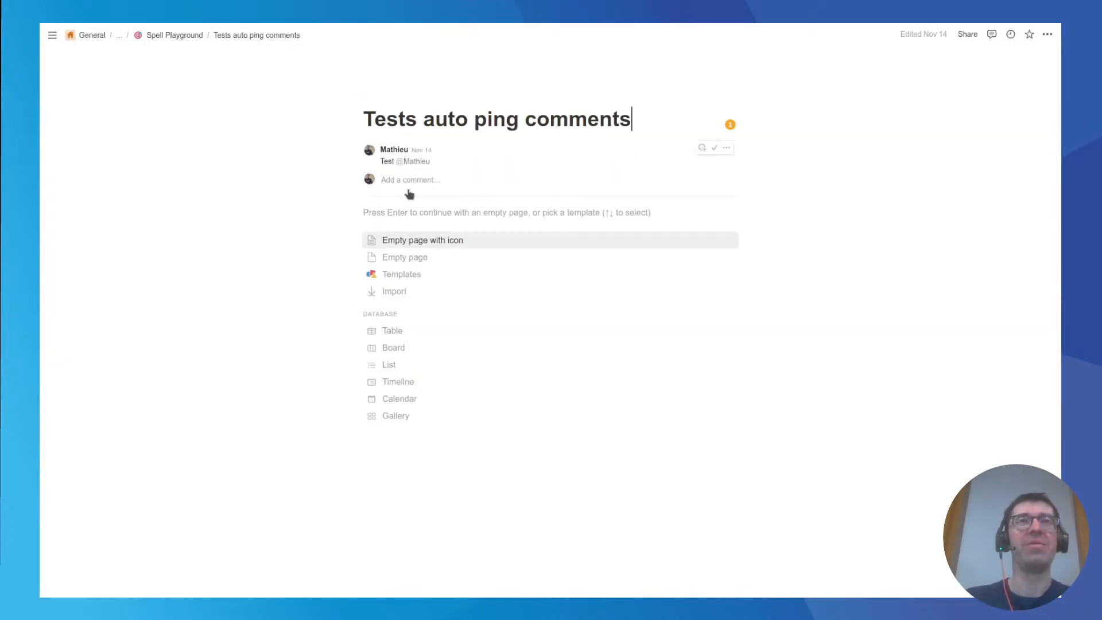
left_click(420, 181)
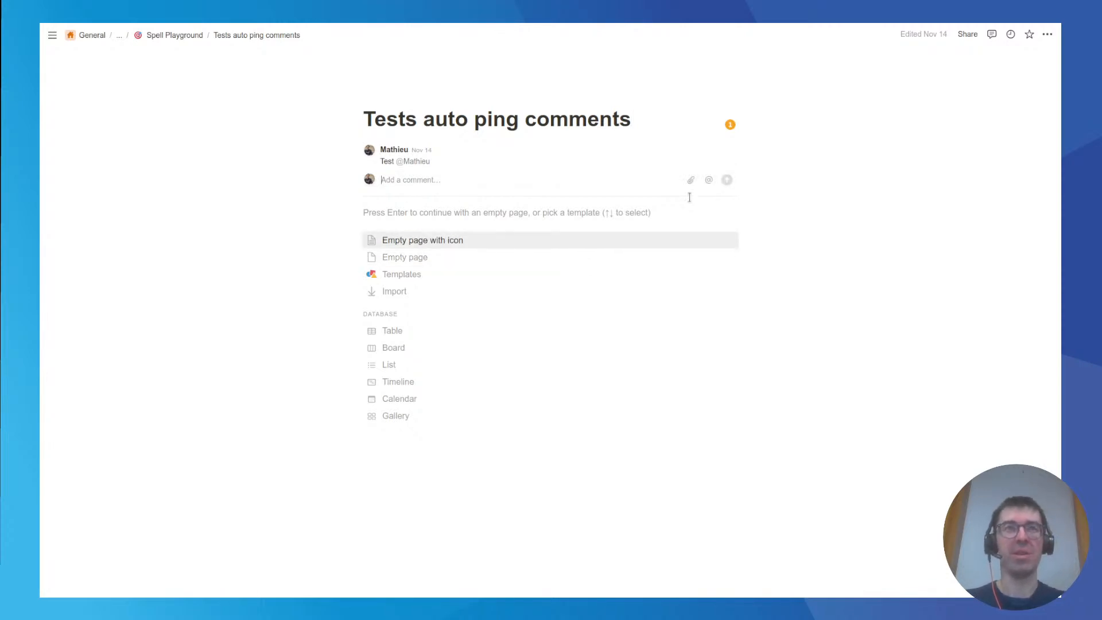
type("Ping @")
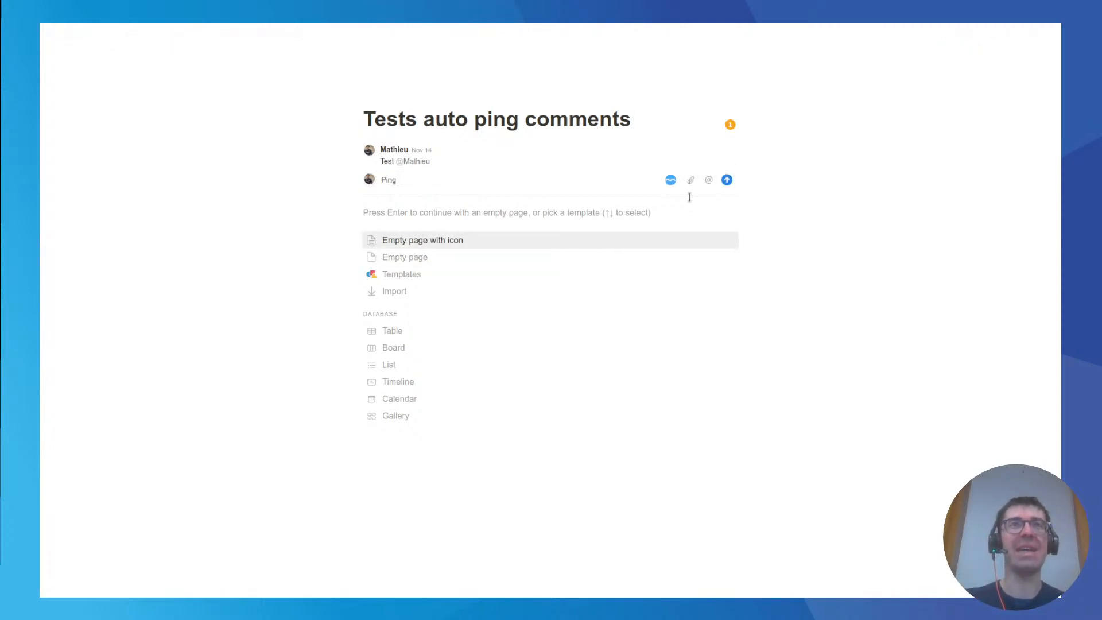
key("BackSpace")
key("BackSpace")
key("BackSpace")
key("BackSpace")
key("BackSpace")
type("Heu")
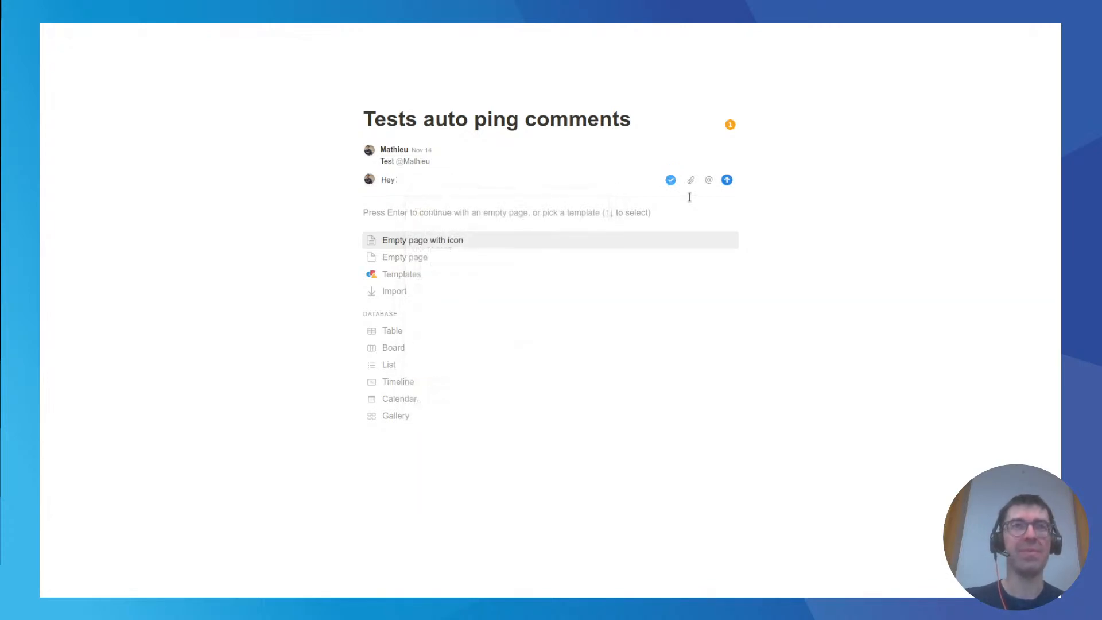
type(" @Mathieu")
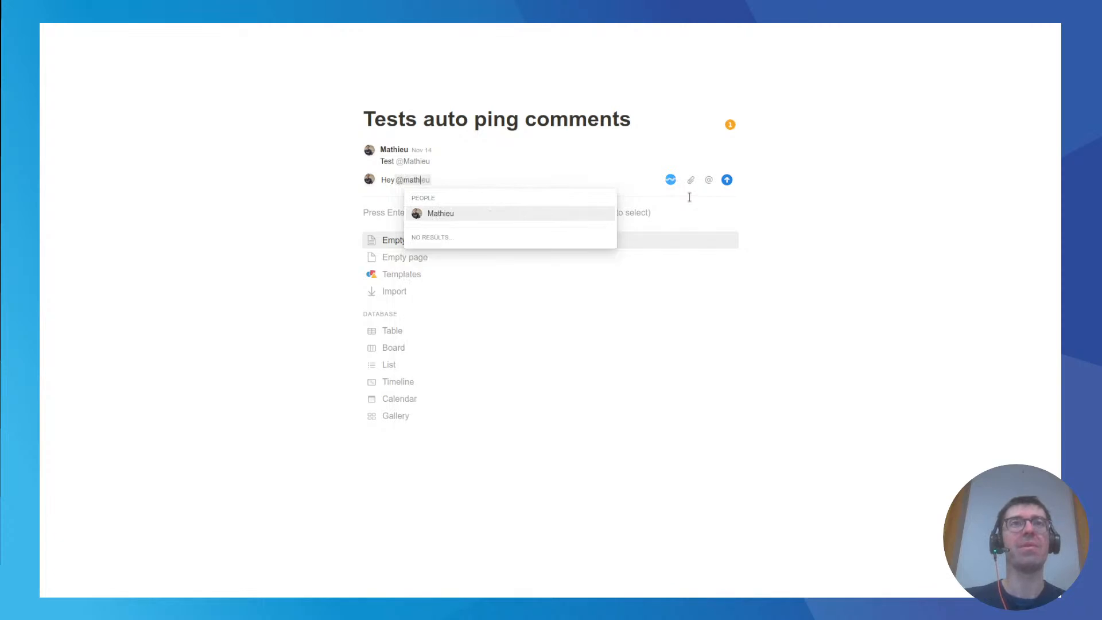
key("Return")
type(", please tr")
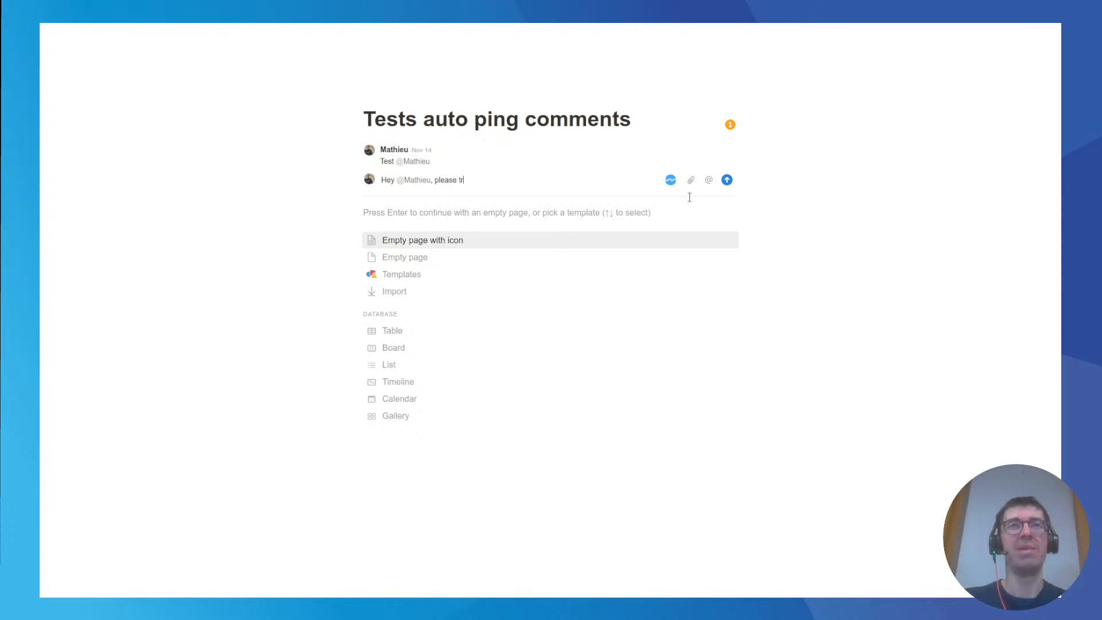
key("BackSpace")
key("BackSpace")
key("BackSpace")
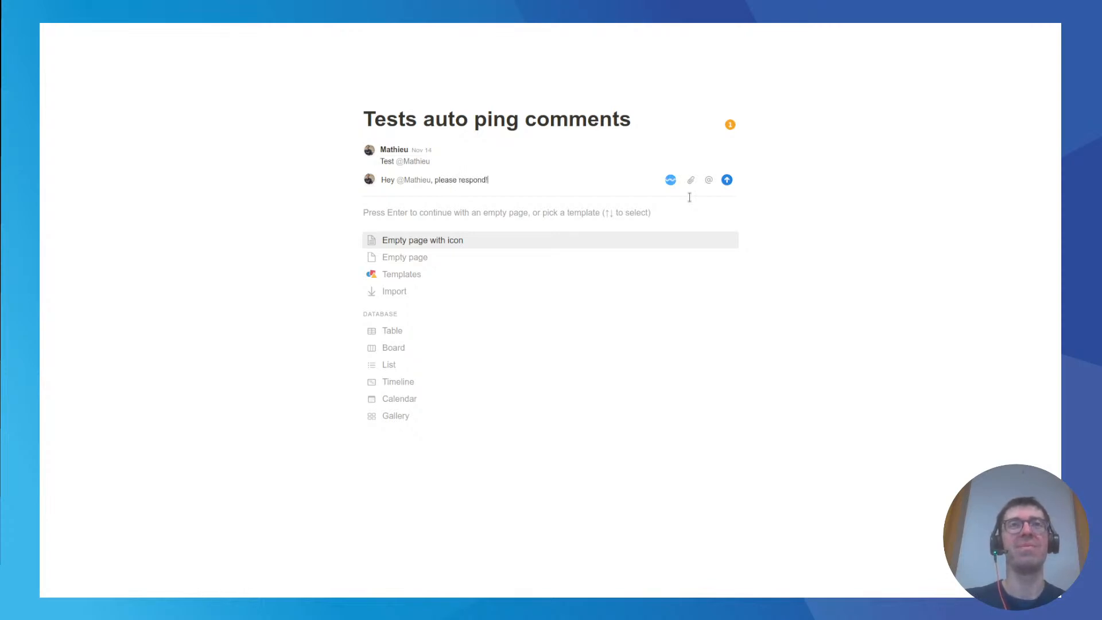
key("ctrl+a")
key("BackSpace")
Switch to the untitled spell in Meta API and rename it "Auto ping comments".
mouse_move(209, 35)
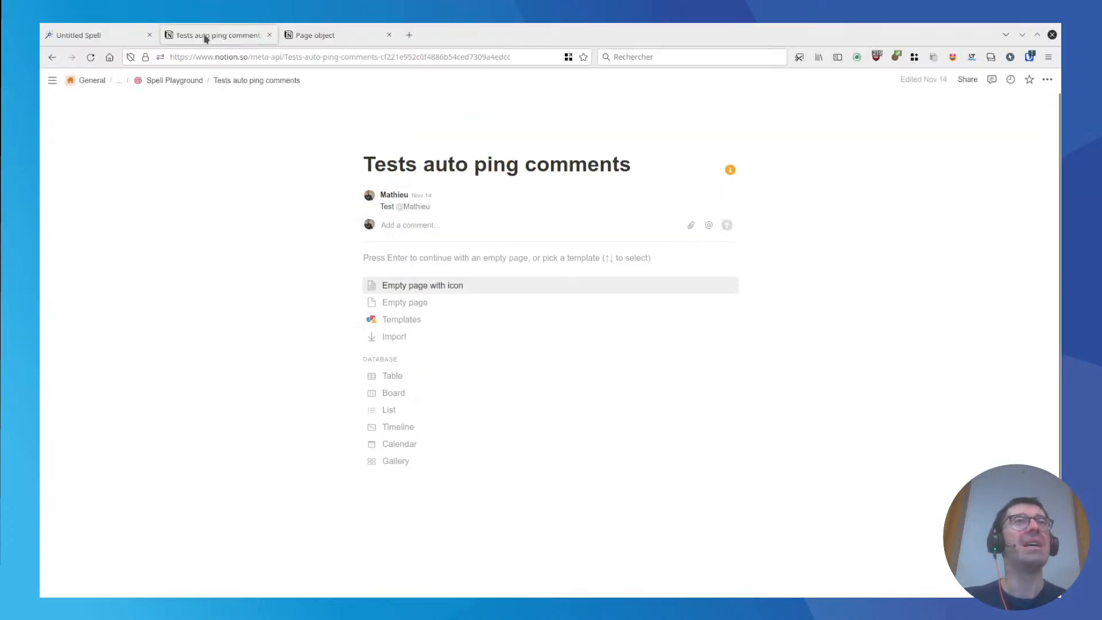
left_click(74, 35)
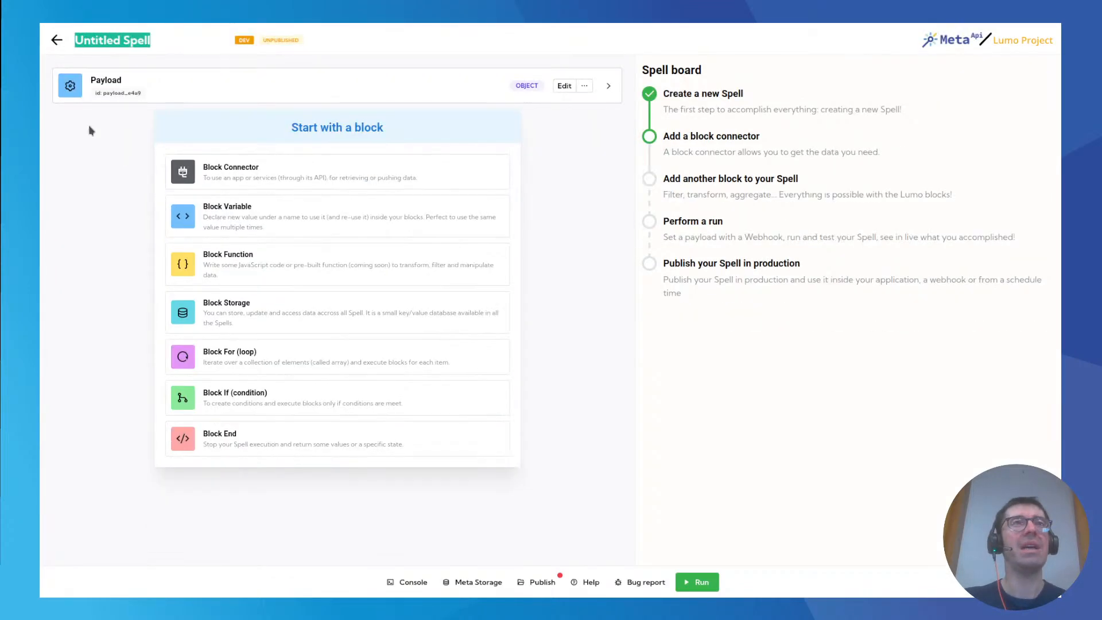
type("Auto ")
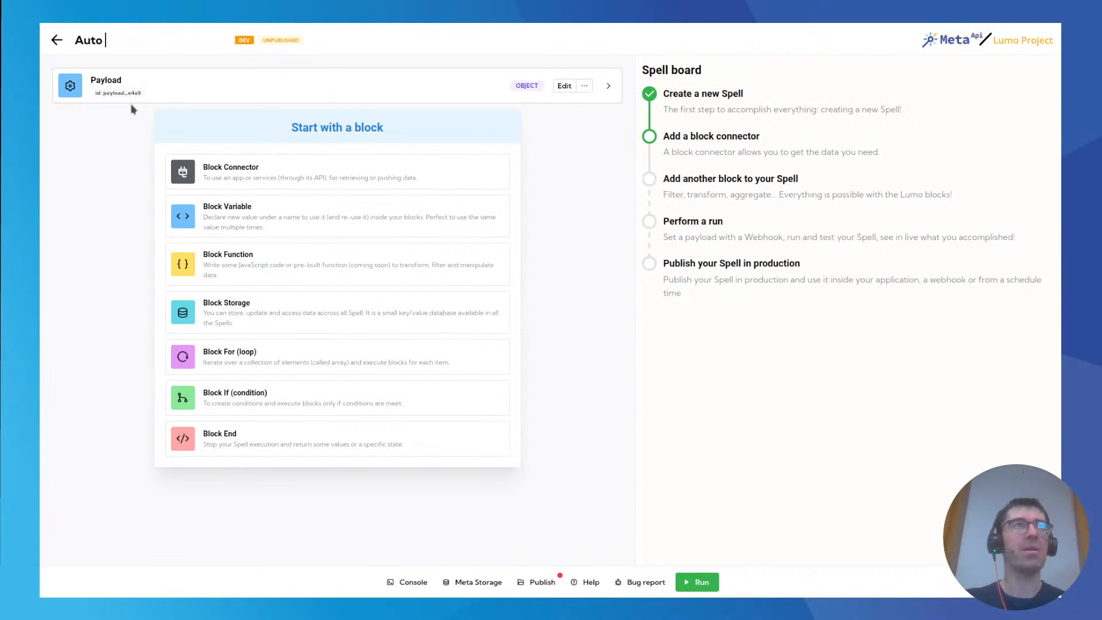
type("ping comments")
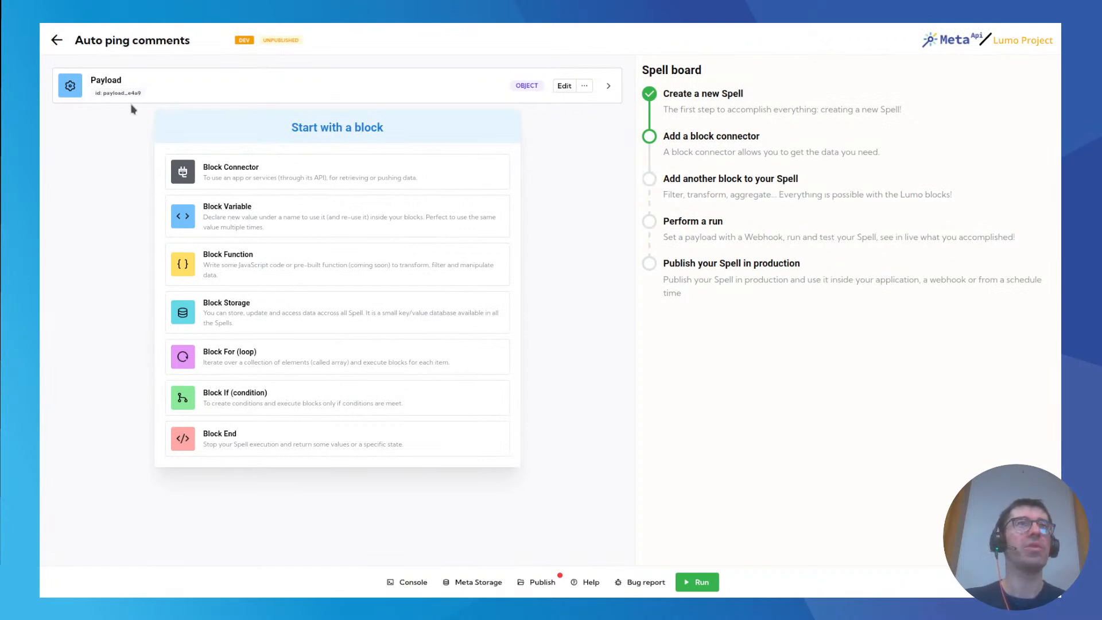
key("Return")
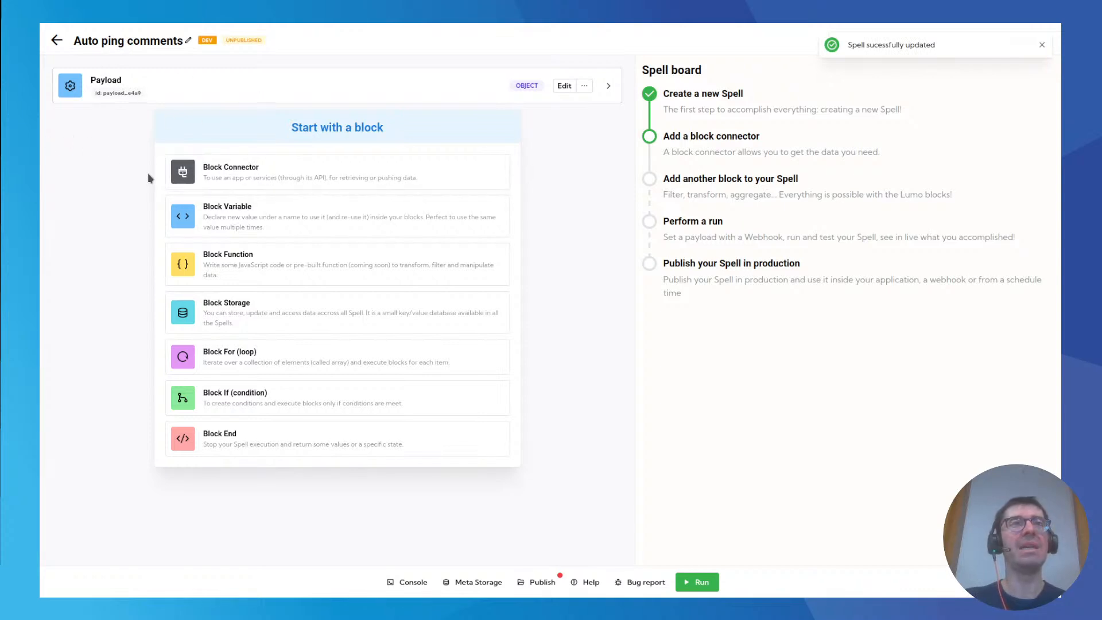
Add a Notion connector block with the Retrieve comments endpoint and set its authentication account to Meta API Internal.
left_click(256, 174)
left_click(184, 166)
type("notion")
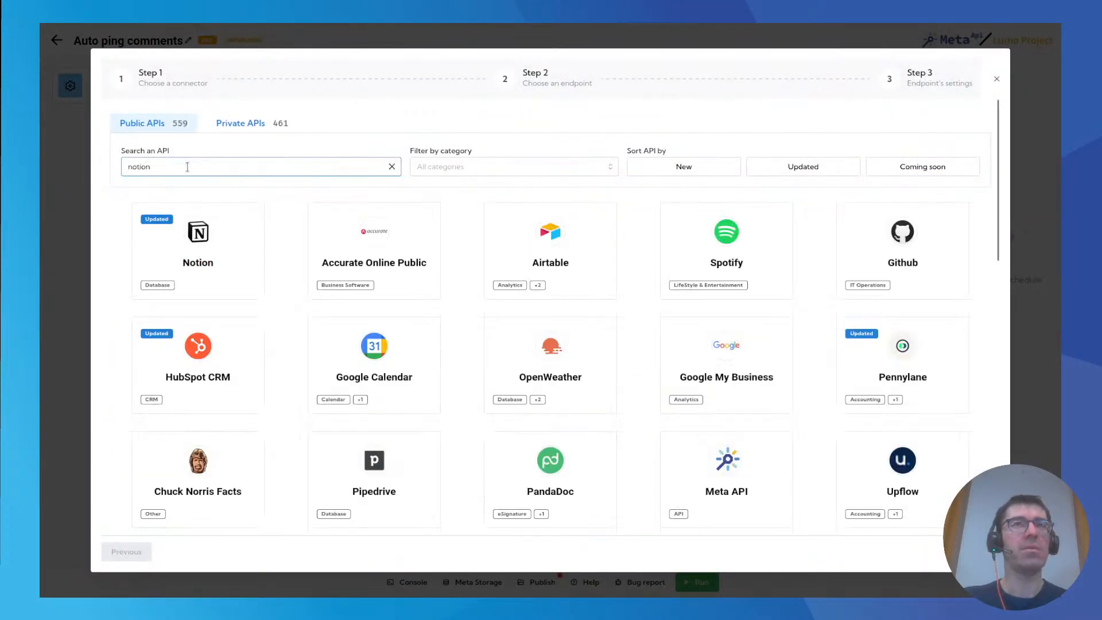
left_click(194, 270)
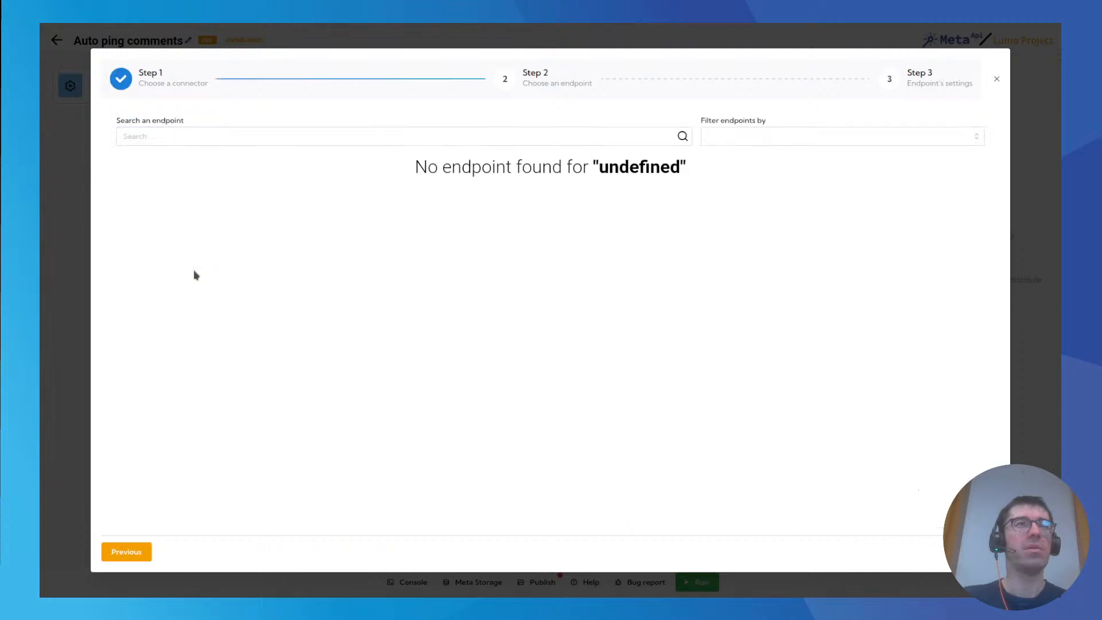
left_click(194, 132)
type("comm")
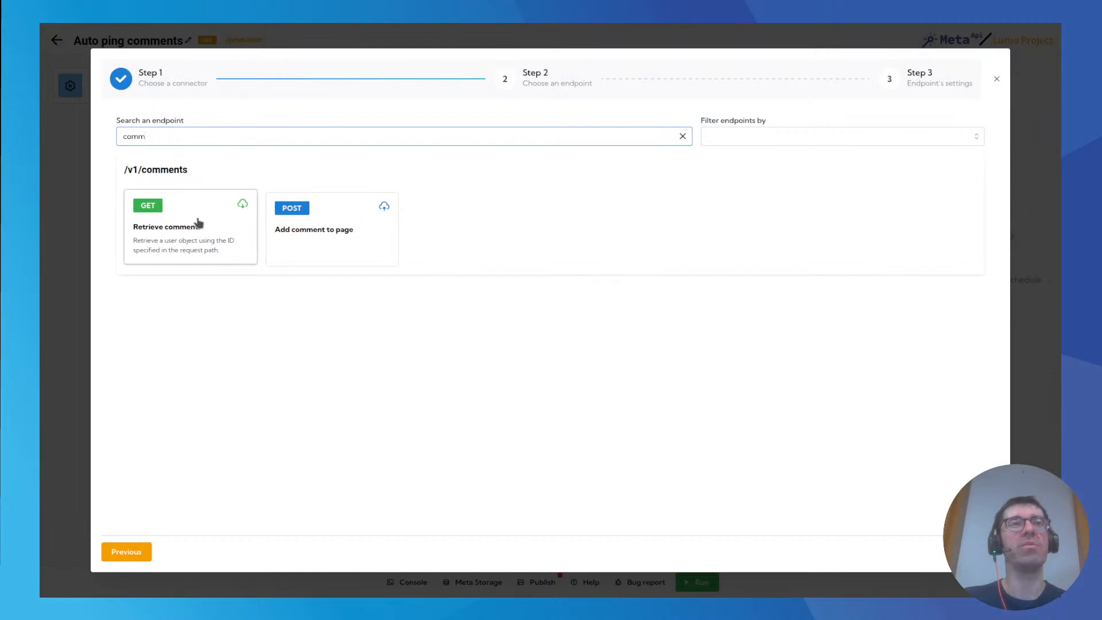
left_click(198, 223)
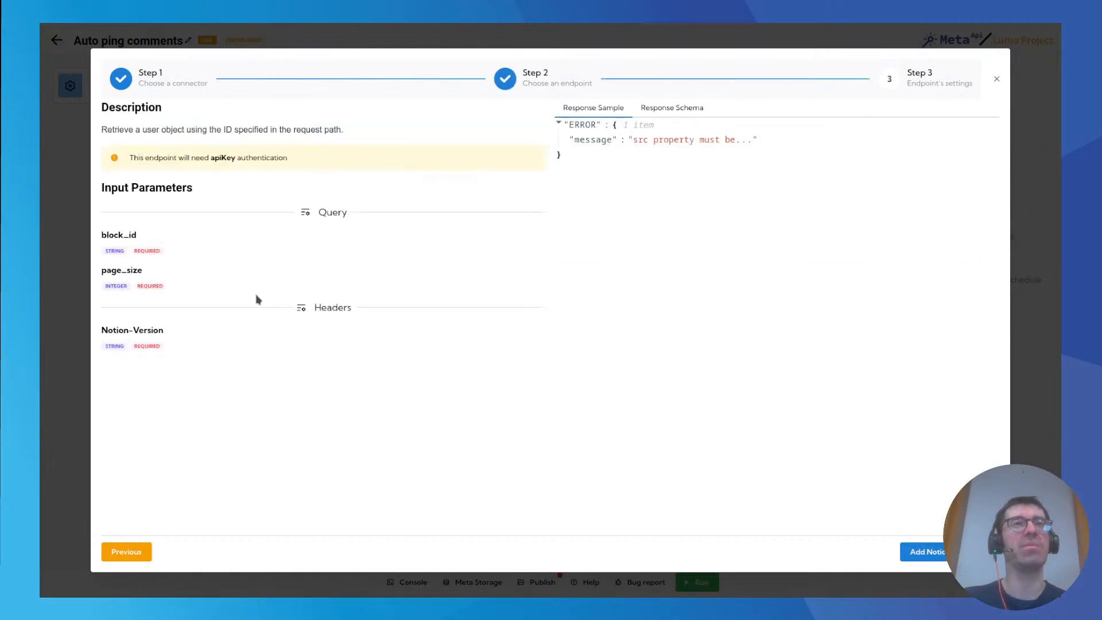
left_click(926, 553)
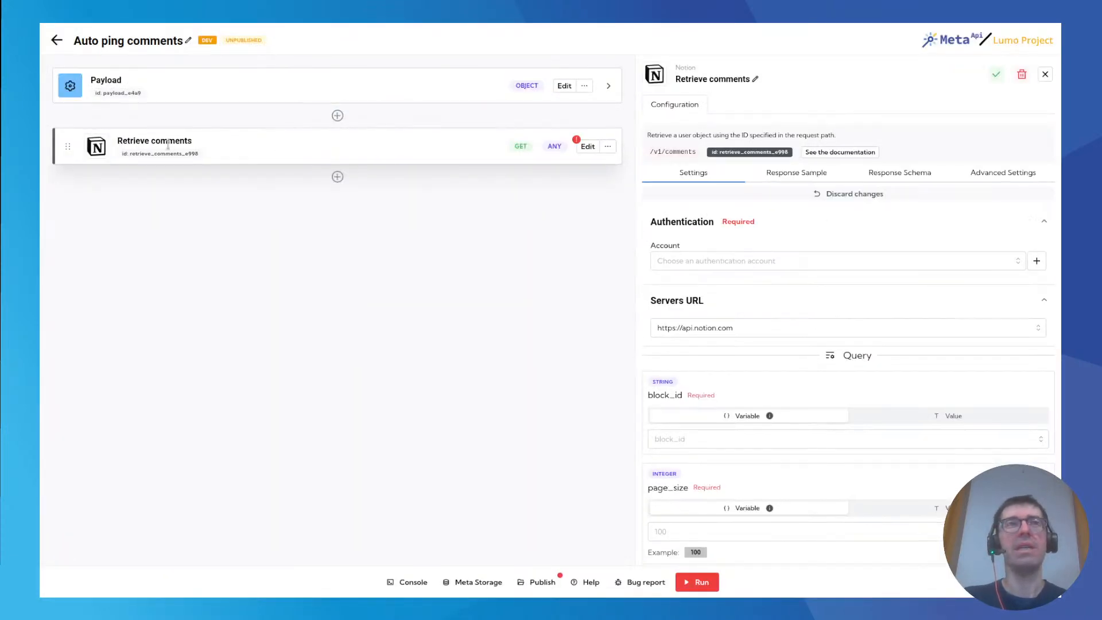
left_click(693, 263)
left_click(688, 307)
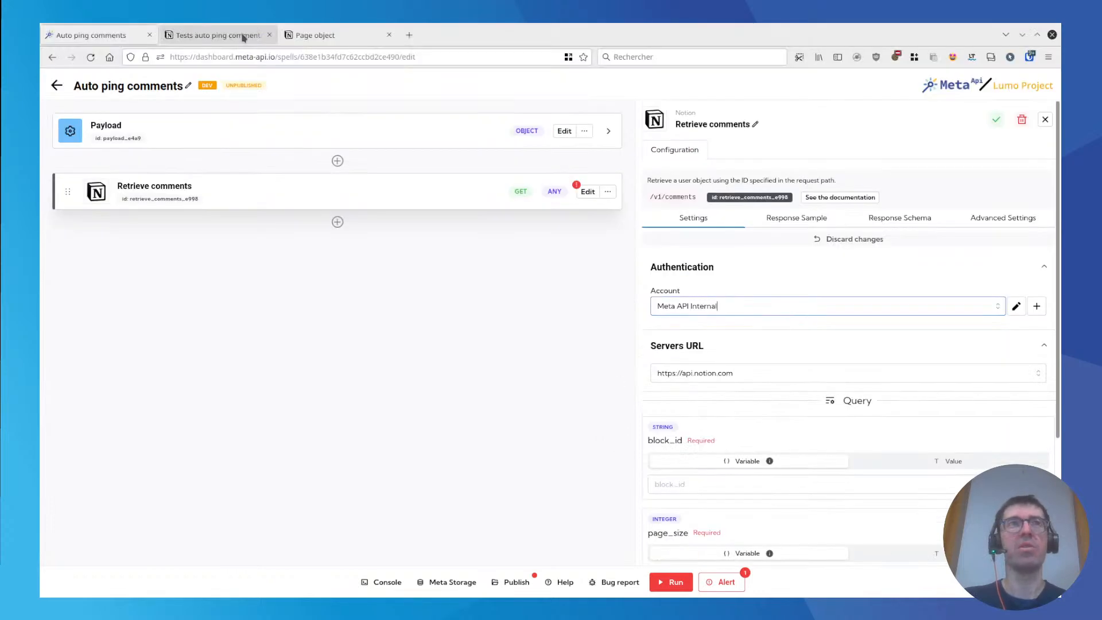
Switch to the Tests auto ping comments page in Notion and write "Some text" in its body.
left_click(242, 36)
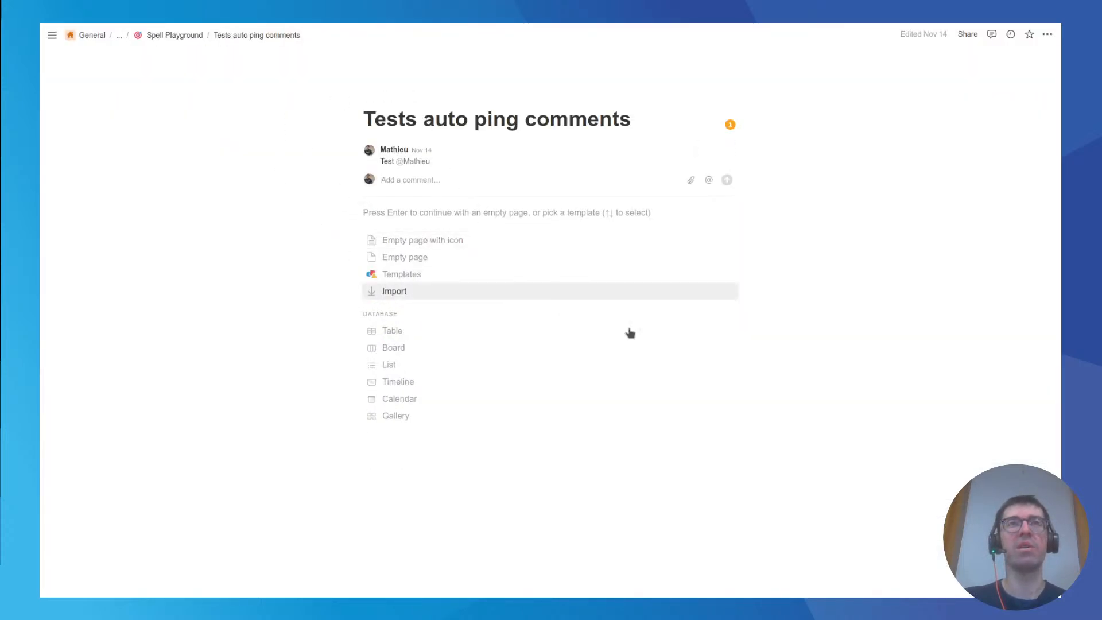
key("Return")
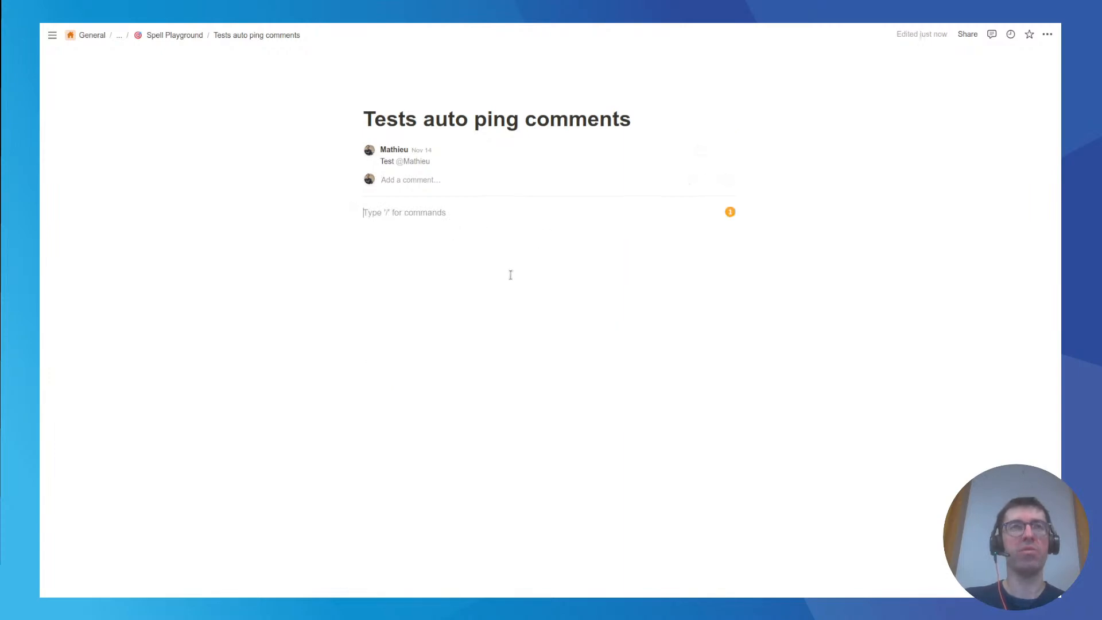
type("Some text")
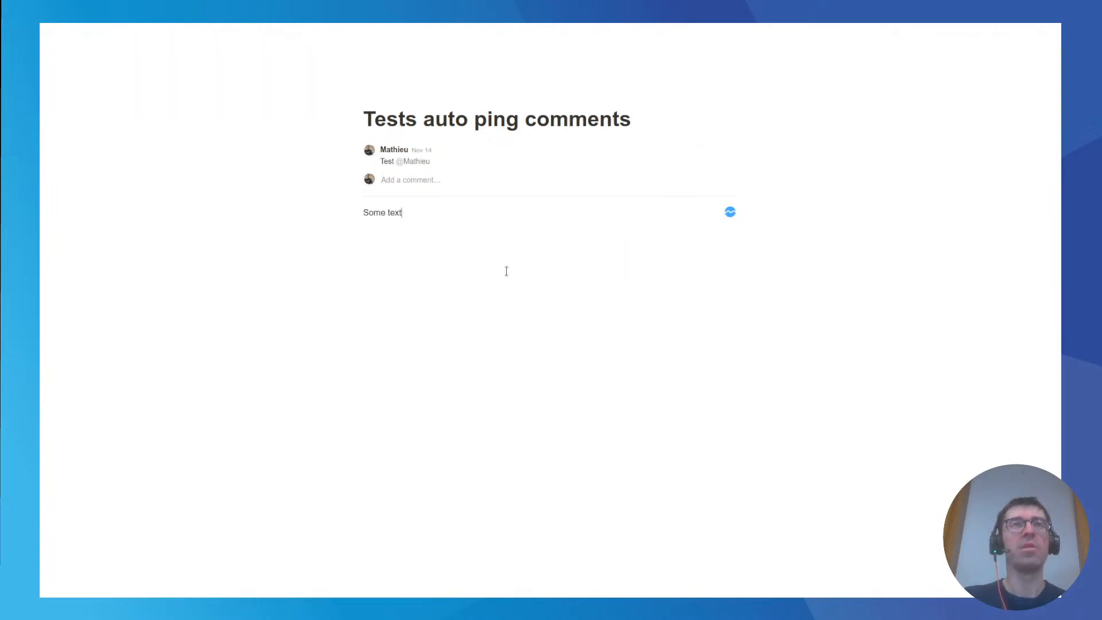
Start an inline comment on the word "Some" without posting it, and delete and restore the text block.
double_click(374, 213)
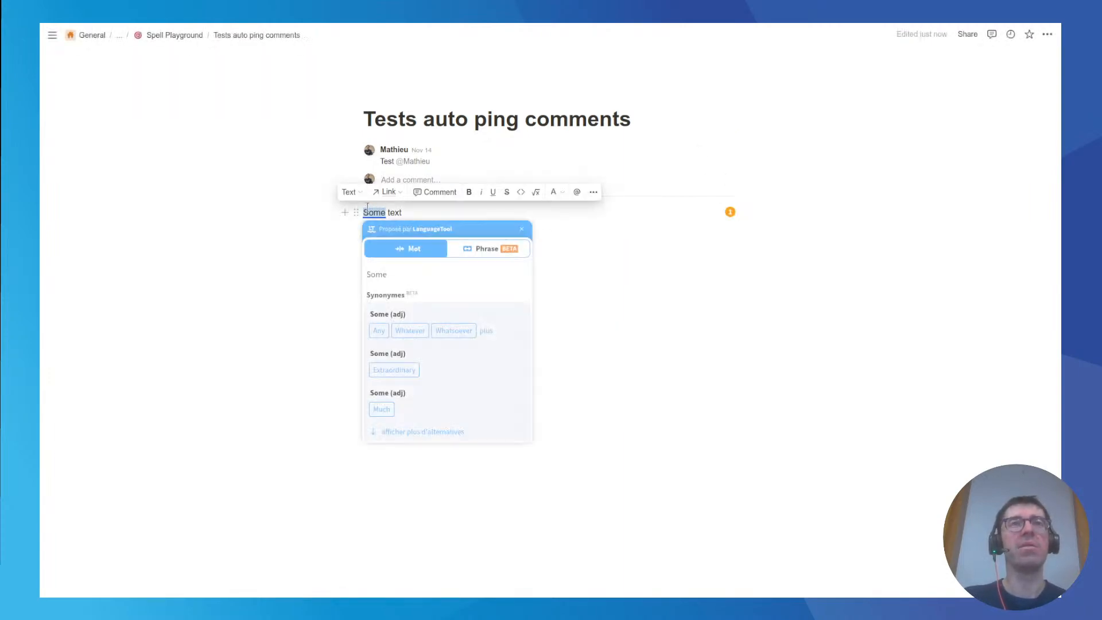
left_click(428, 192)
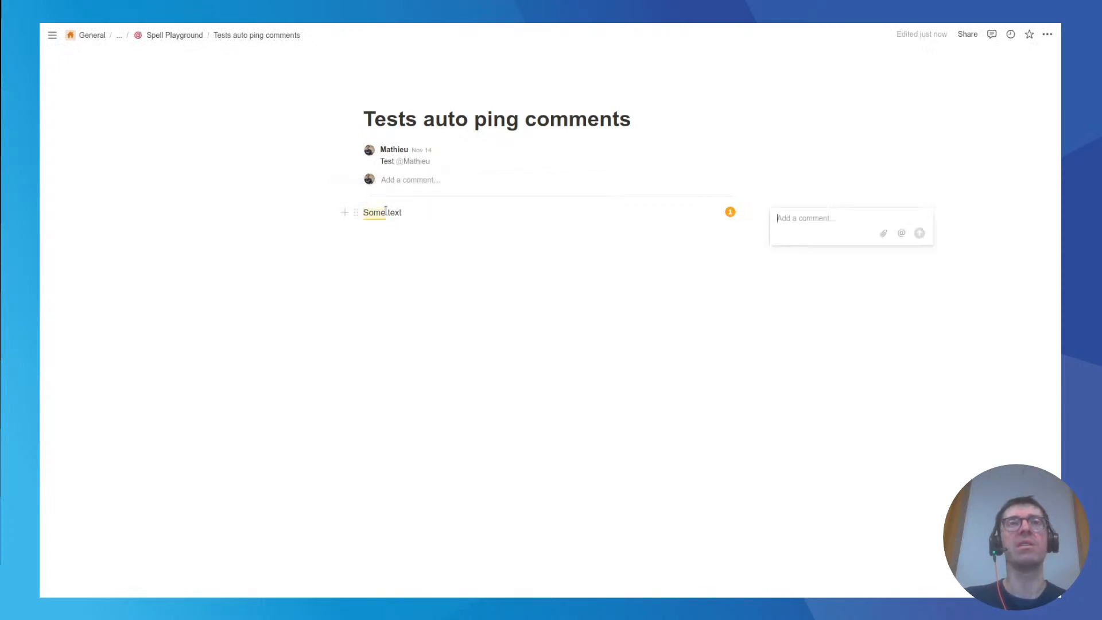
left_click(398, 227)
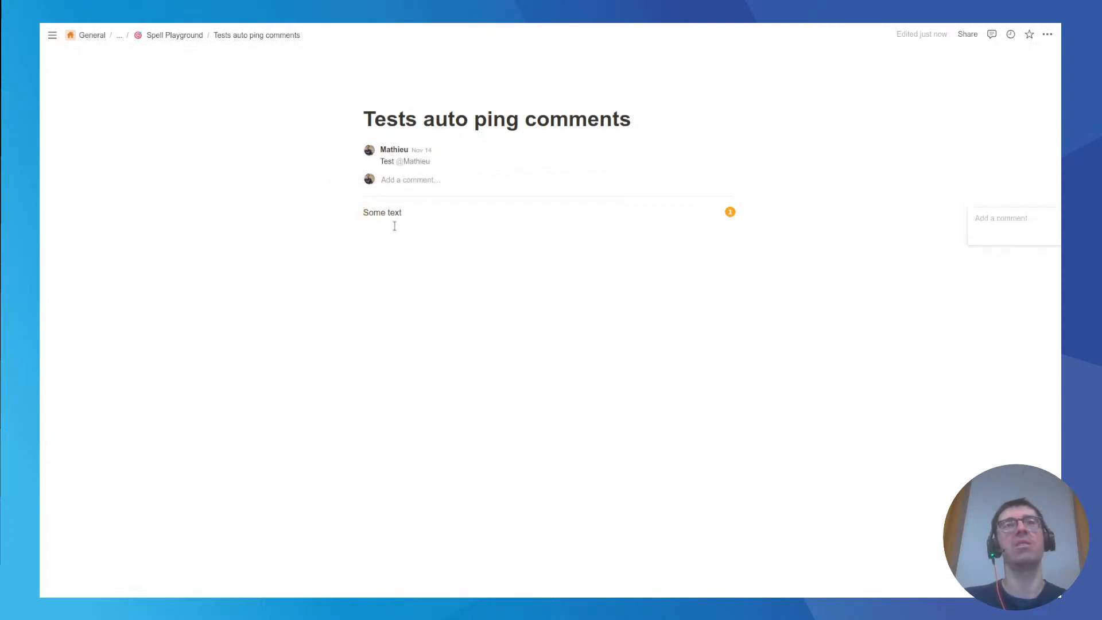
left_click(355, 213)
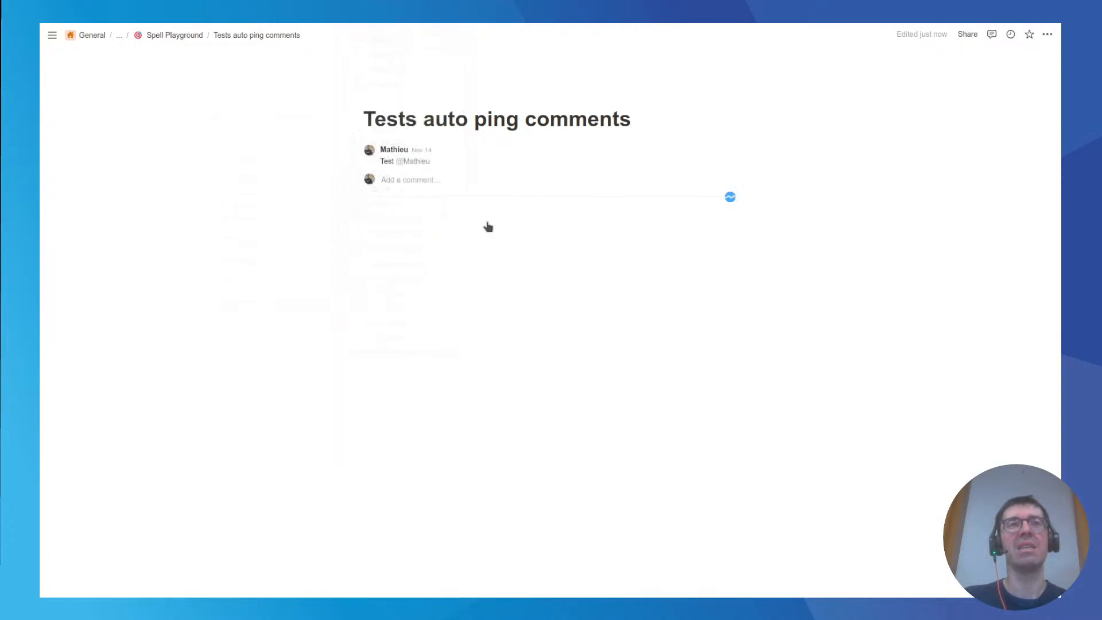
key("ctrl+z")
left_click(413, 224)
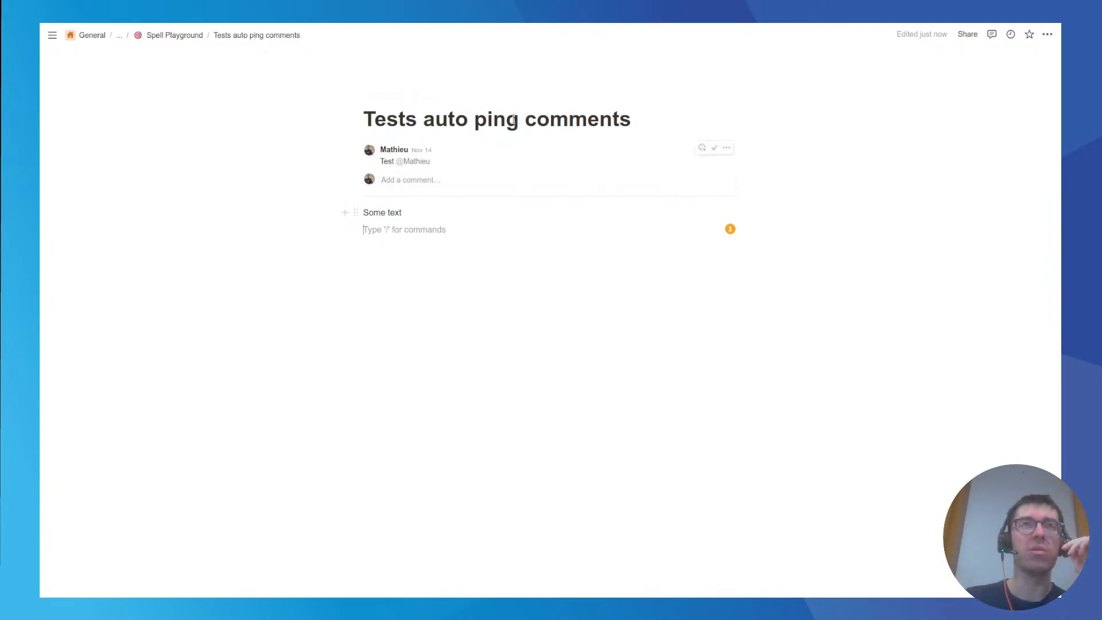
Copy the page ID from the end of the Notion page's URL and return to the Auto ping comments spell.
mouse_move(156, 22)
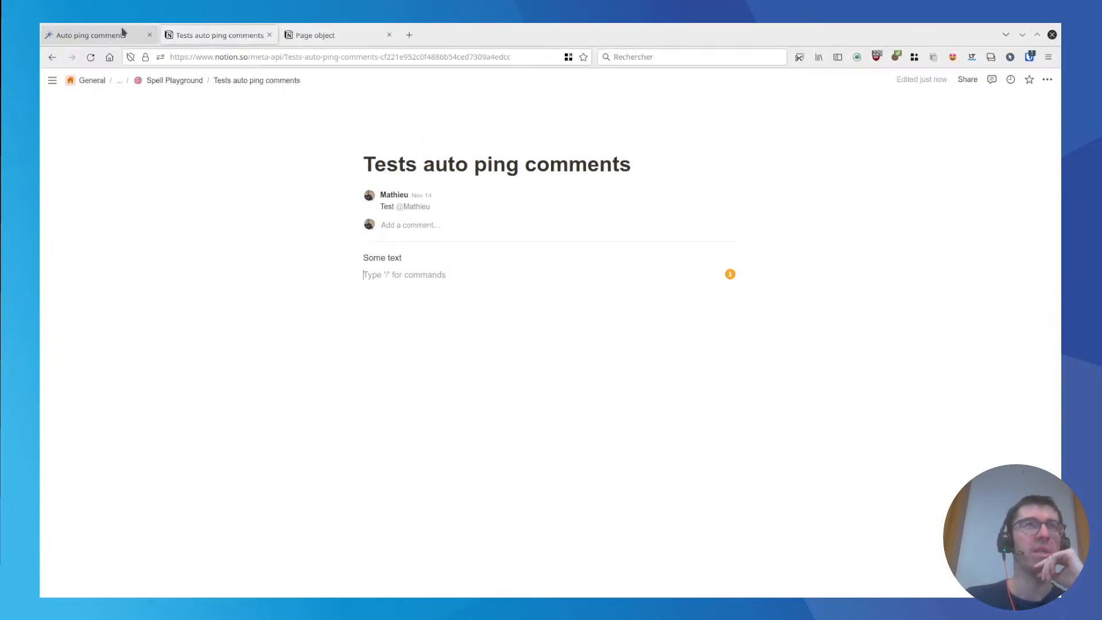
double_click(421, 56)
key("ctrl+c")
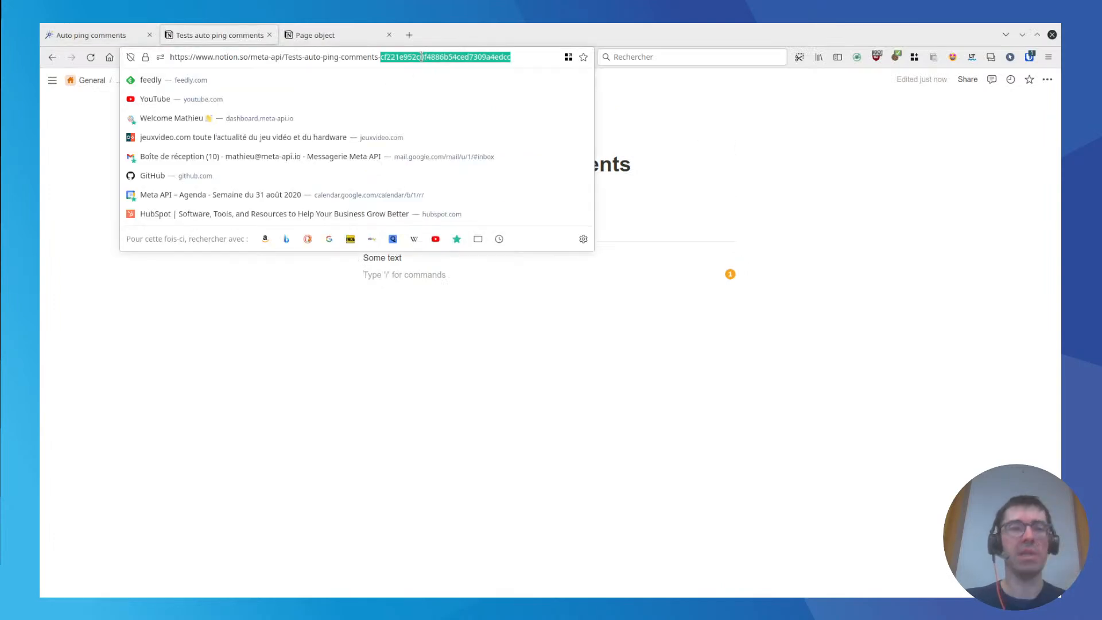
left_click(92, 35)
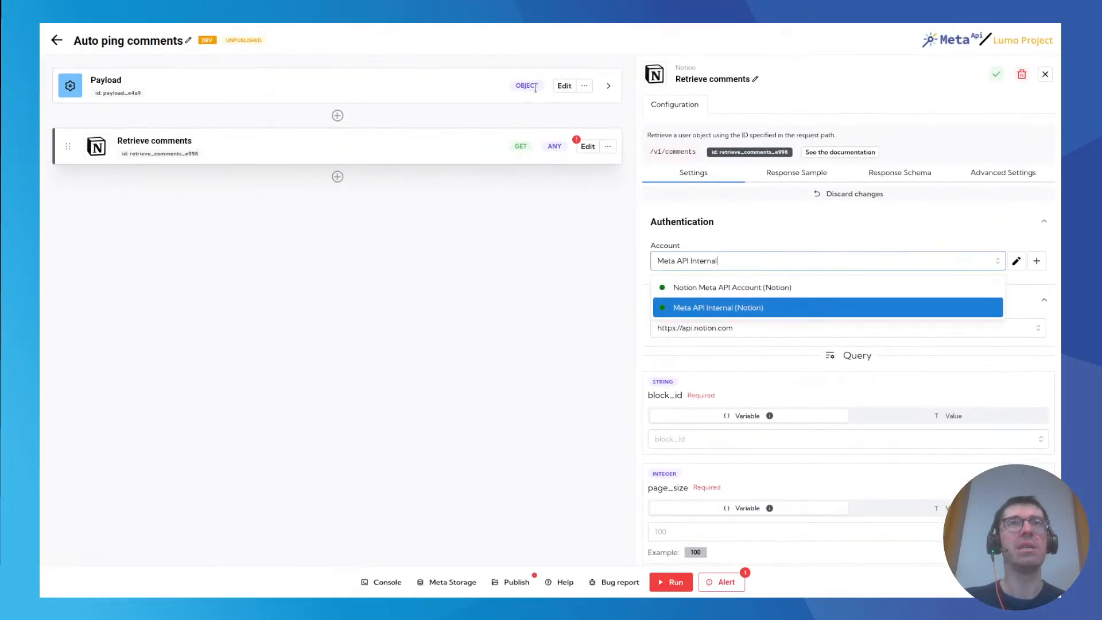
In the Payload block, rename the example key to pageToLookup and replace its value with the copied page ID.
left_click(564, 86)
double_click(704, 183)
type("page")
type("I")
type("oLoo")
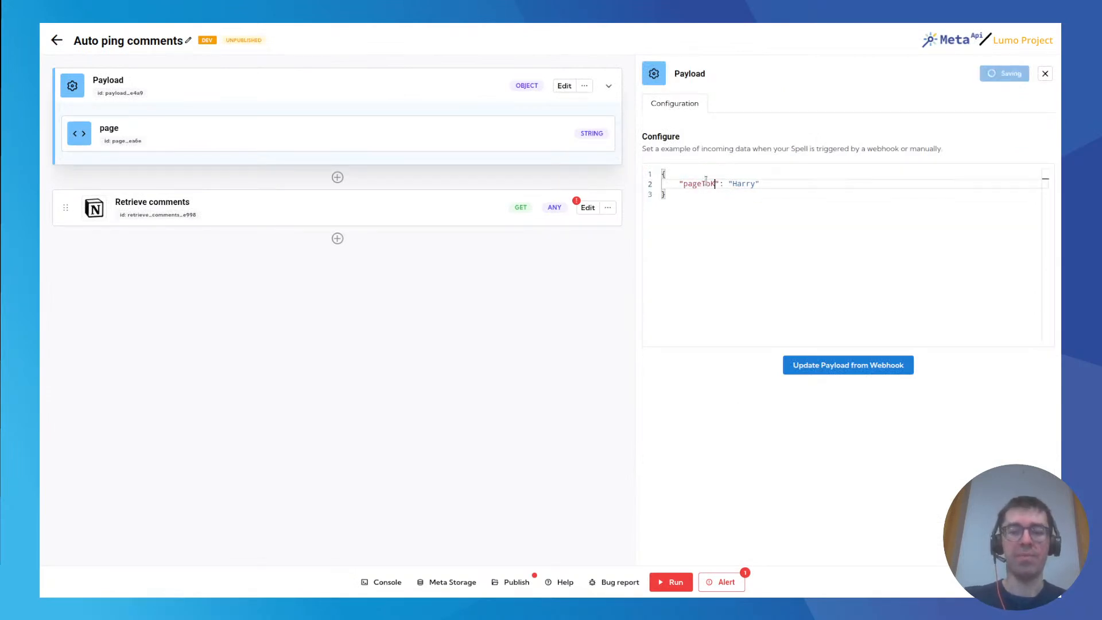
type("kup")
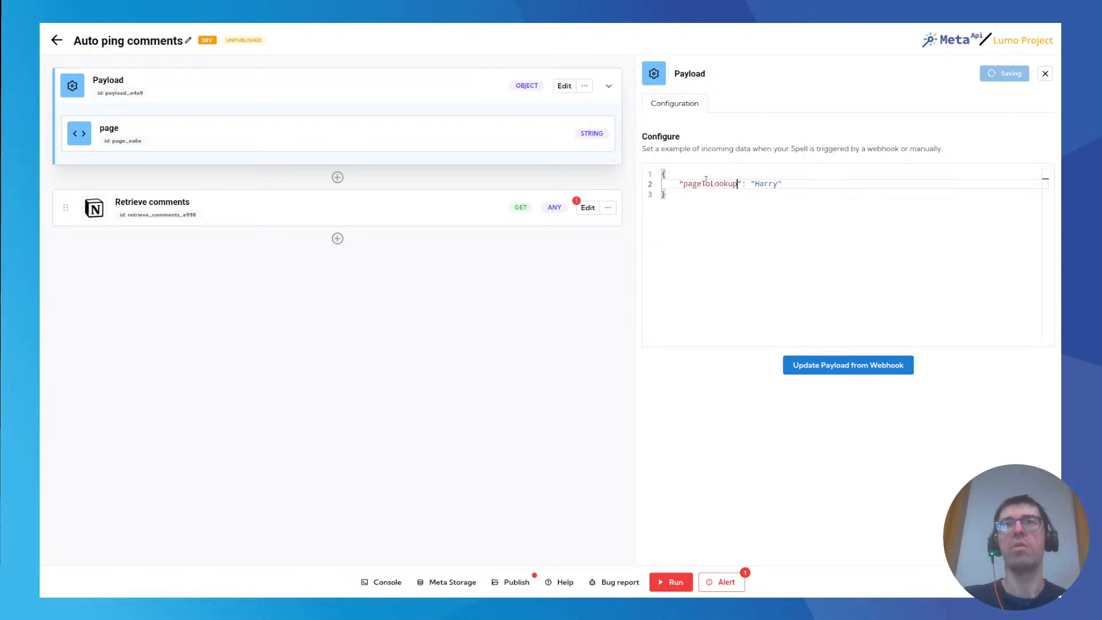
double_click(762, 184)
key("ctrl+v")
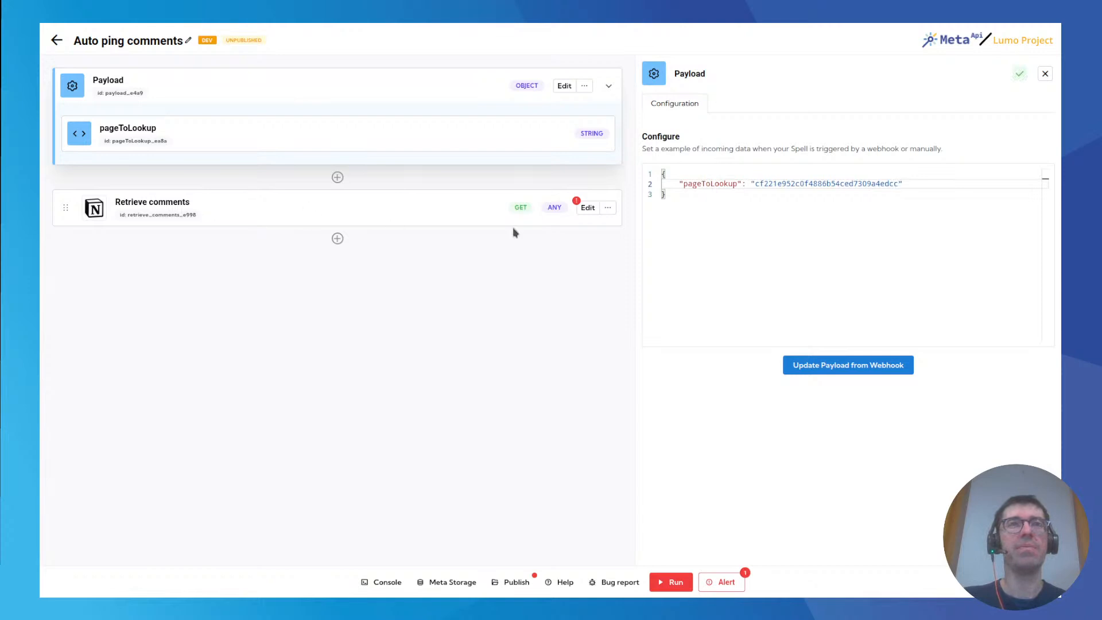
Set the block_id parameter of the Retrieve comments block to the pageToLookup variable.
left_click(588, 207)
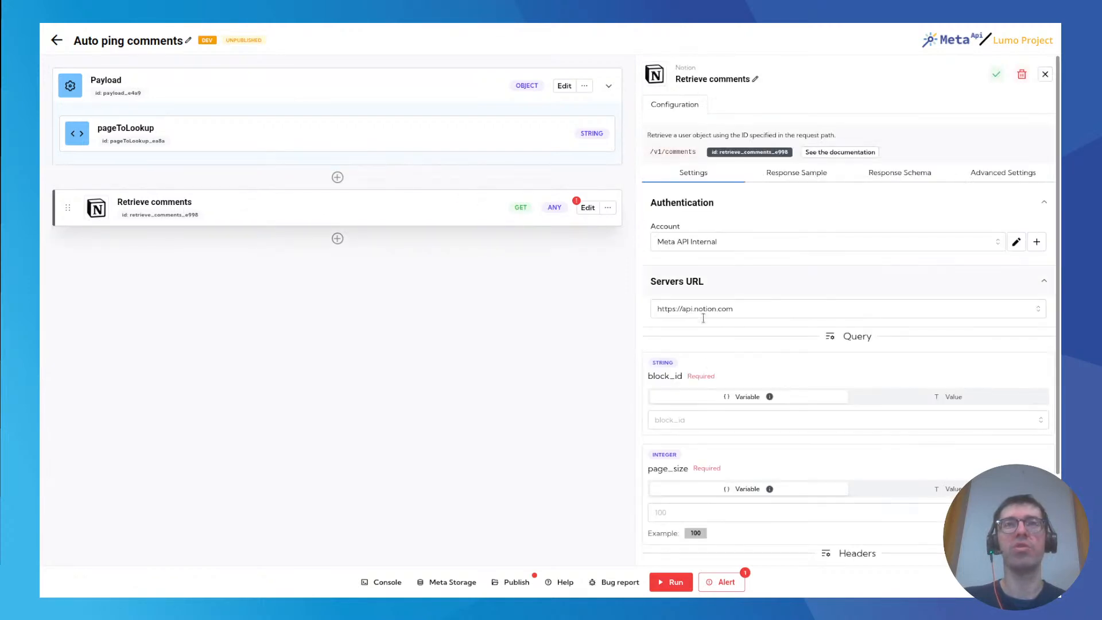
left_click(693, 420)
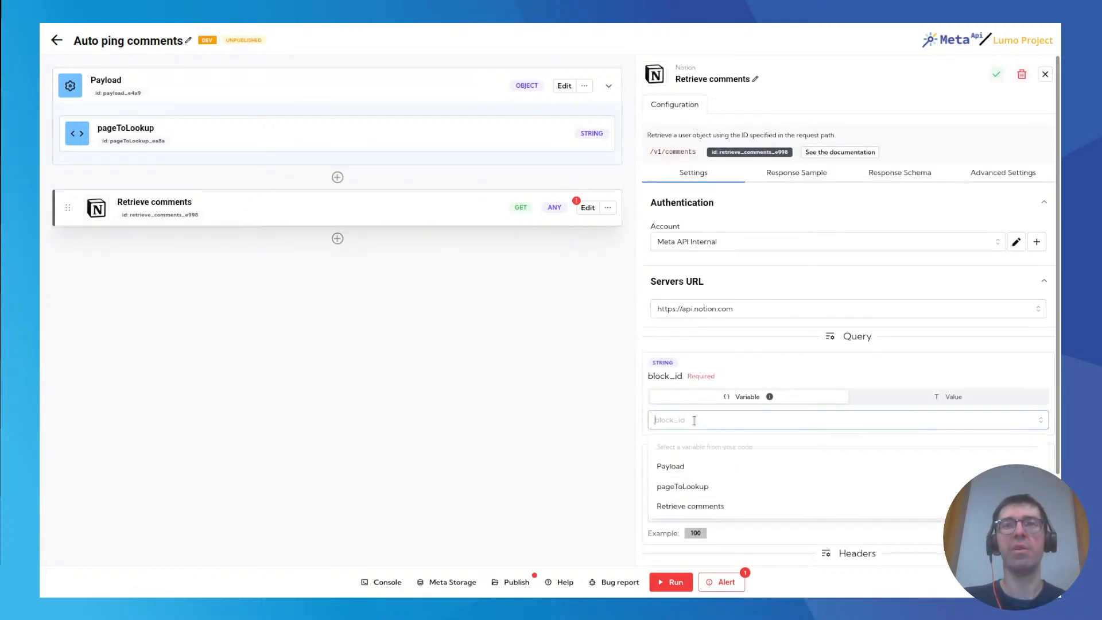
left_click(683, 486)
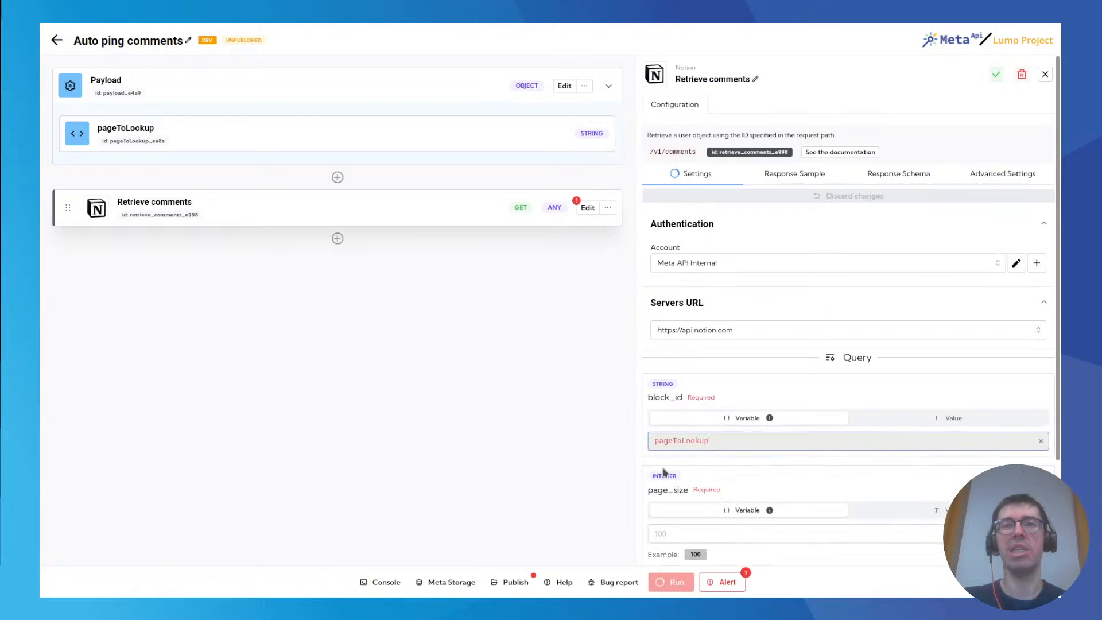
Switch the page_size parameter of the Retrieve comments block to a fixed value and set it to 100.
scroll(666, 471, "down", 2)
left_click(701, 401)
left_click(891, 381)
left_click(730, 404)
type("100")
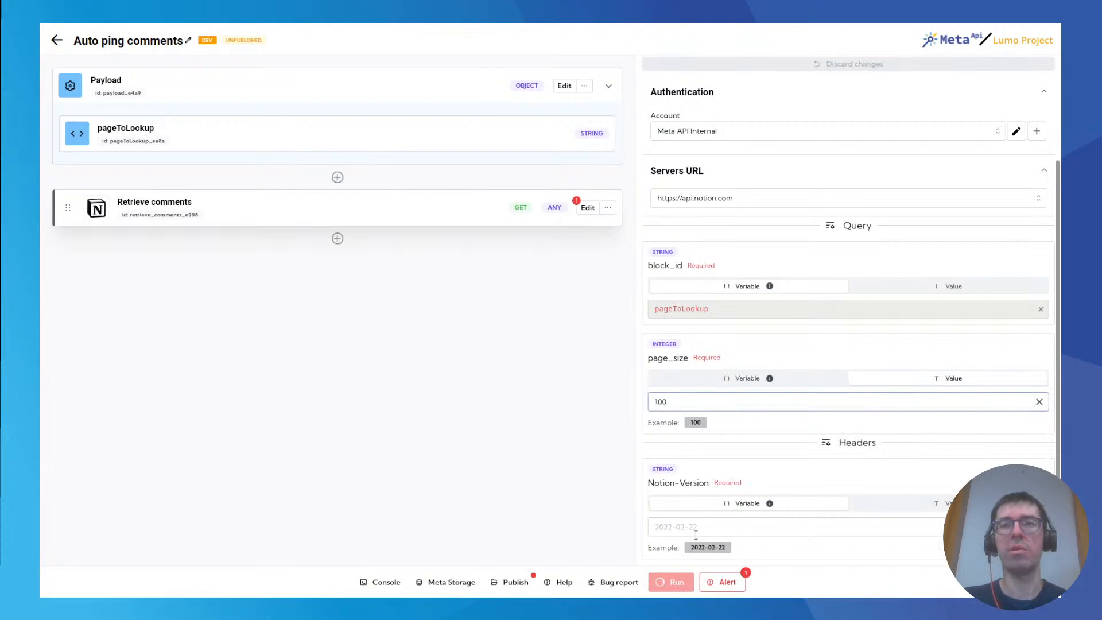
Give the Notion-Version header a fixed value copied from its example, 2022-02-22.
left_click_drag(693, 547, 729, 550)
key("ctrl+c")
left_click(932, 505)
left_click(723, 528)
key("ctrl+v")
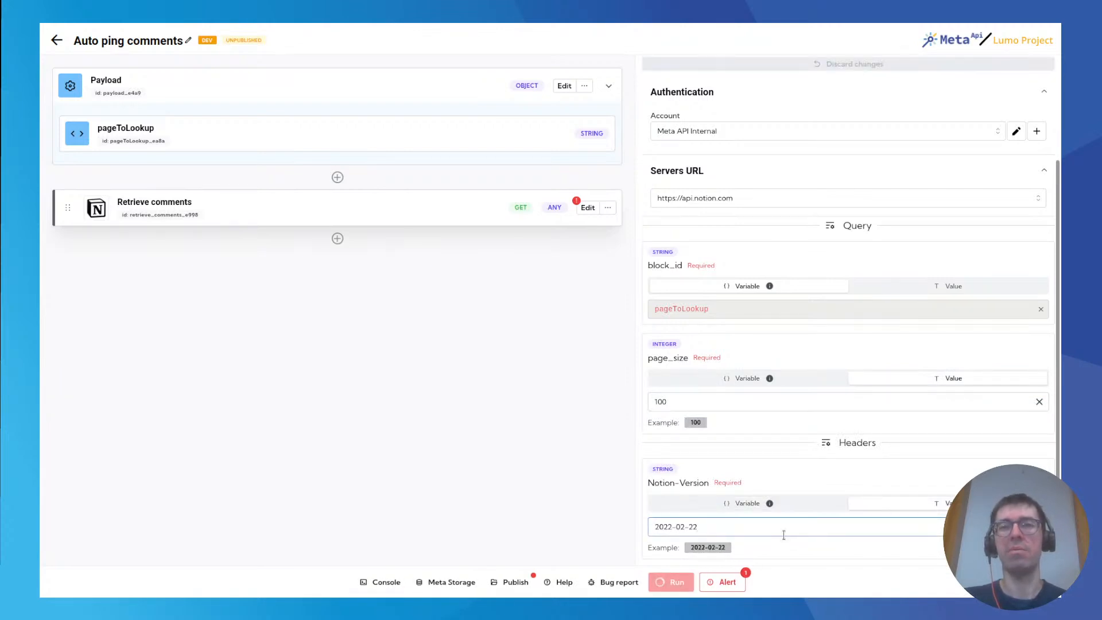
Run the spell and open the last run results of the Retrieve comments block.
left_click(695, 582)
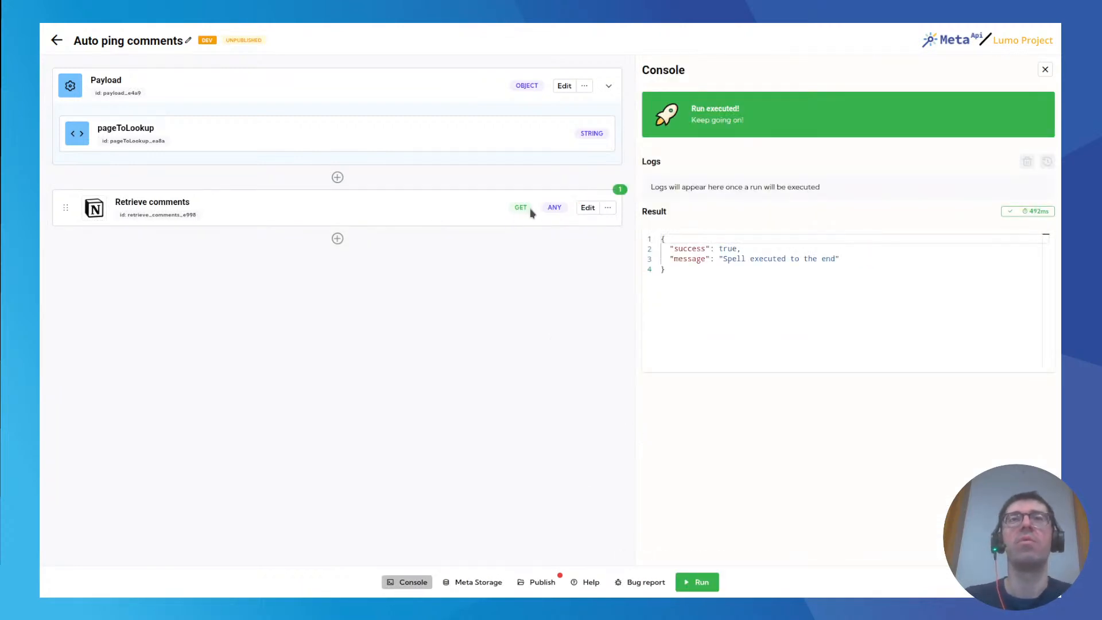
left_click(619, 190)
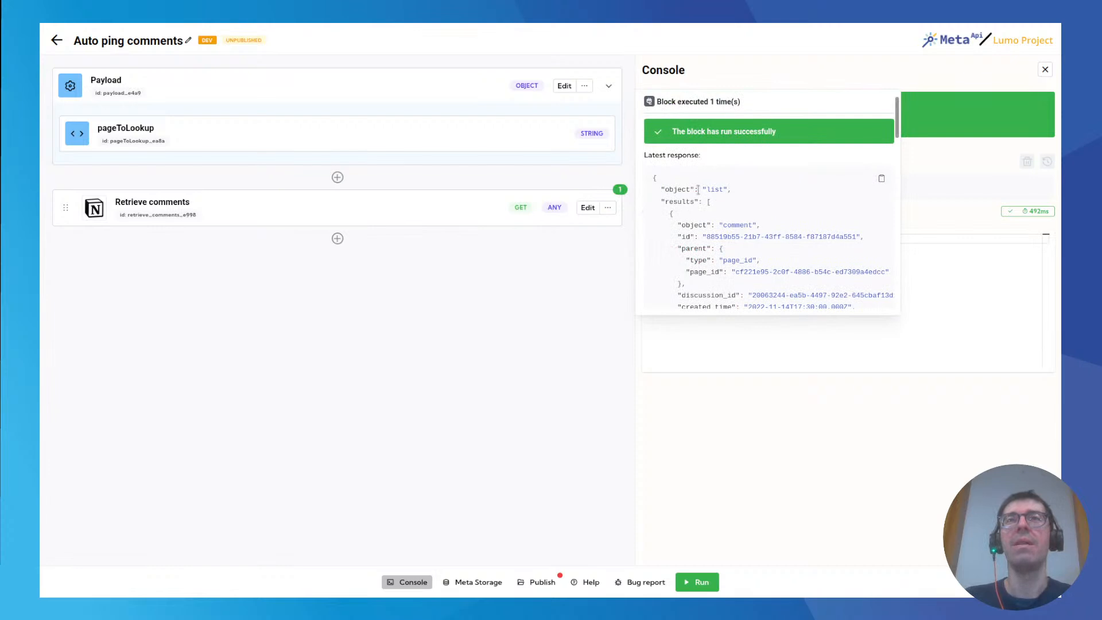
scroll(715, 195, "down", 1)
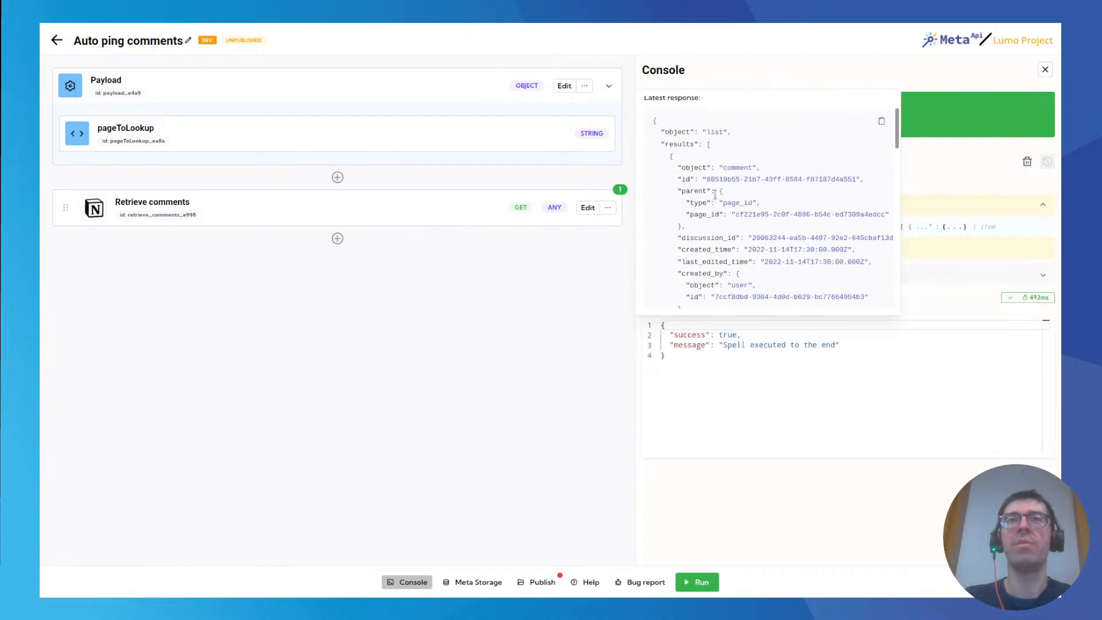
double_click(669, 143)
left_click(609, 195)
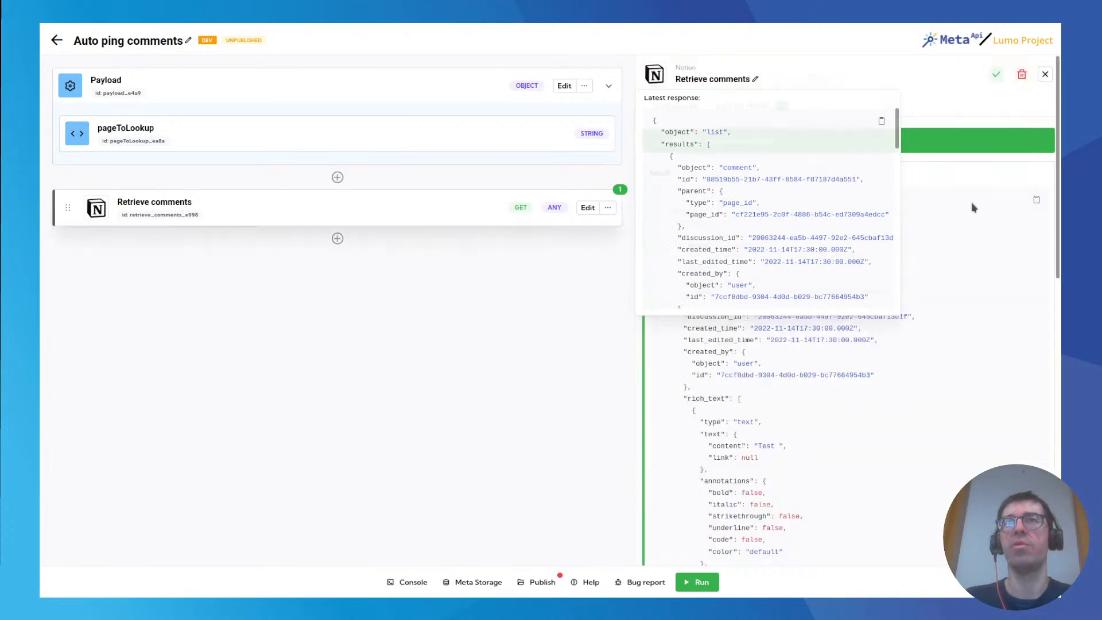
Examine the first comment object in the results, including its IDs and created_by user.
scroll(809, 272, "down", 1)
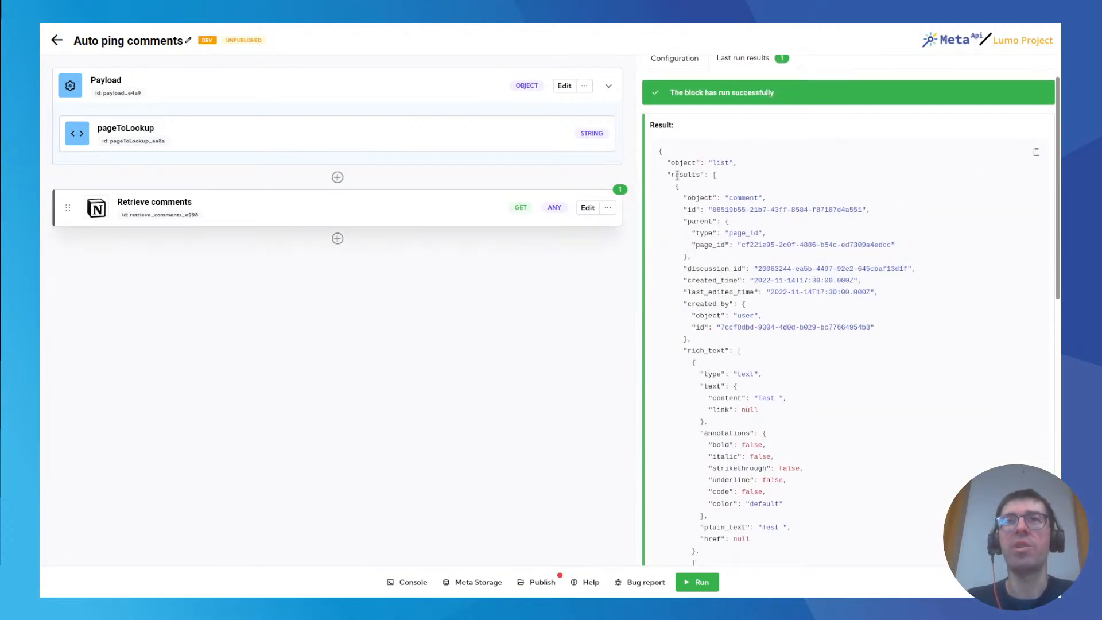
left_click_drag(675, 187, 700, 339)
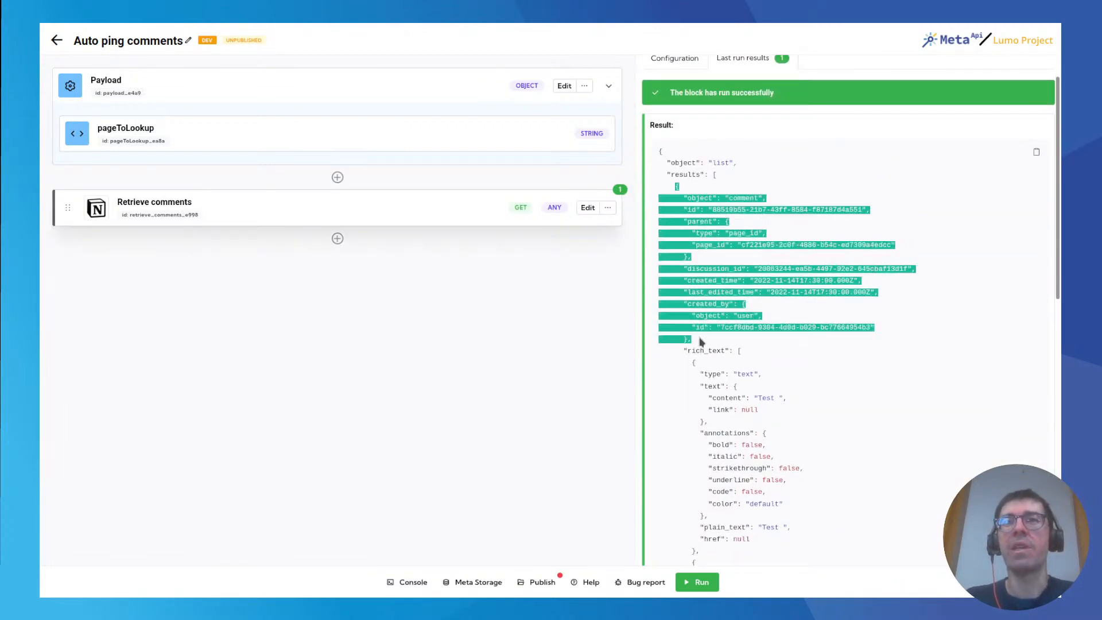
left_click(697, 277)
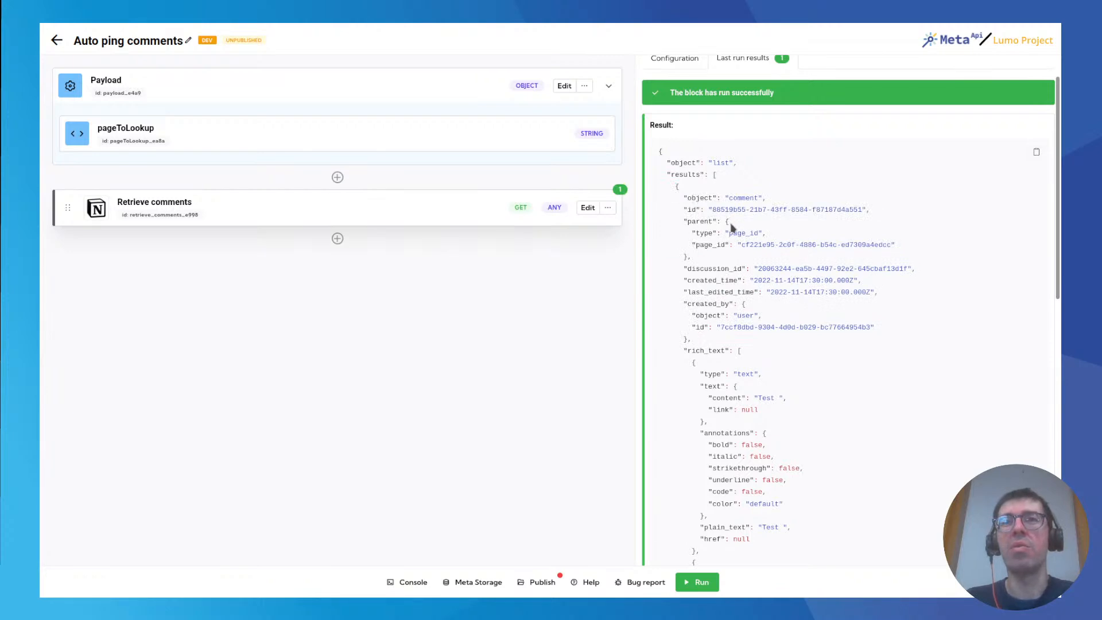
scroll(721, 213, "down", 1)
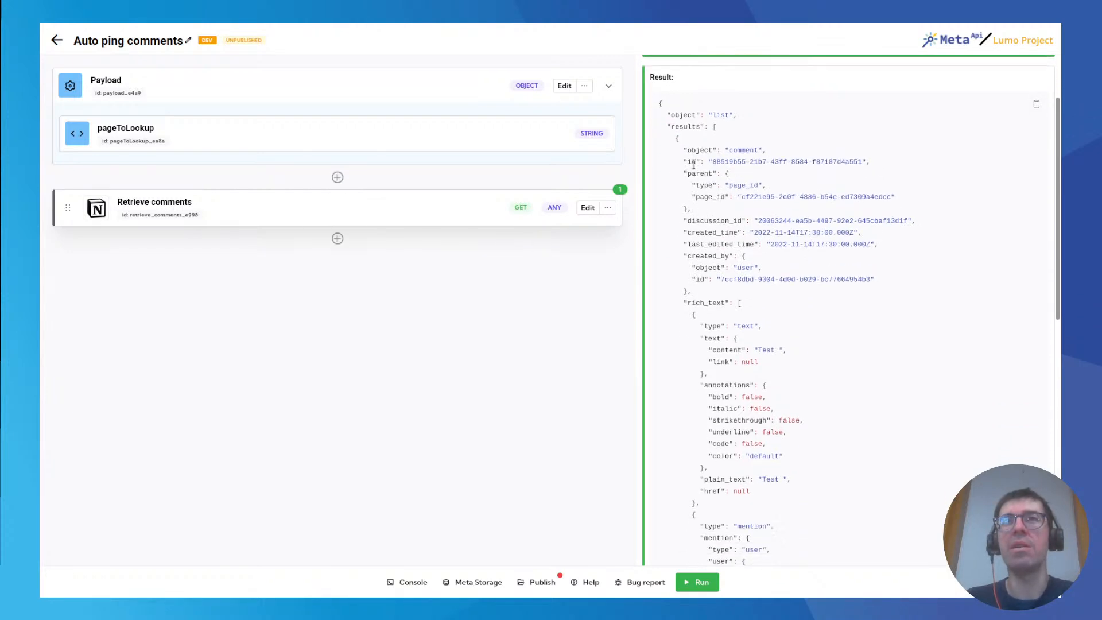
double_click(712, 256)
left_click_drag(721, 279, 858, 280)
left_click(841, 273)
scroll(763, 230, "down", 2)
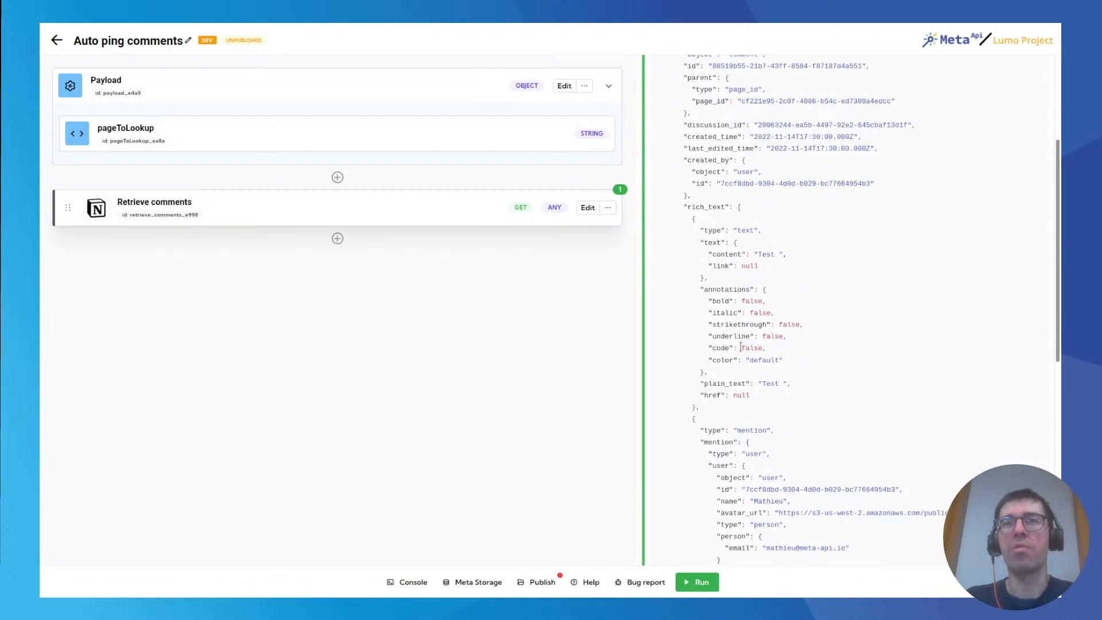
Examine the first rich_text item's plain_text and compare it with the comment on the Notion test page.
double_click(705, 206)
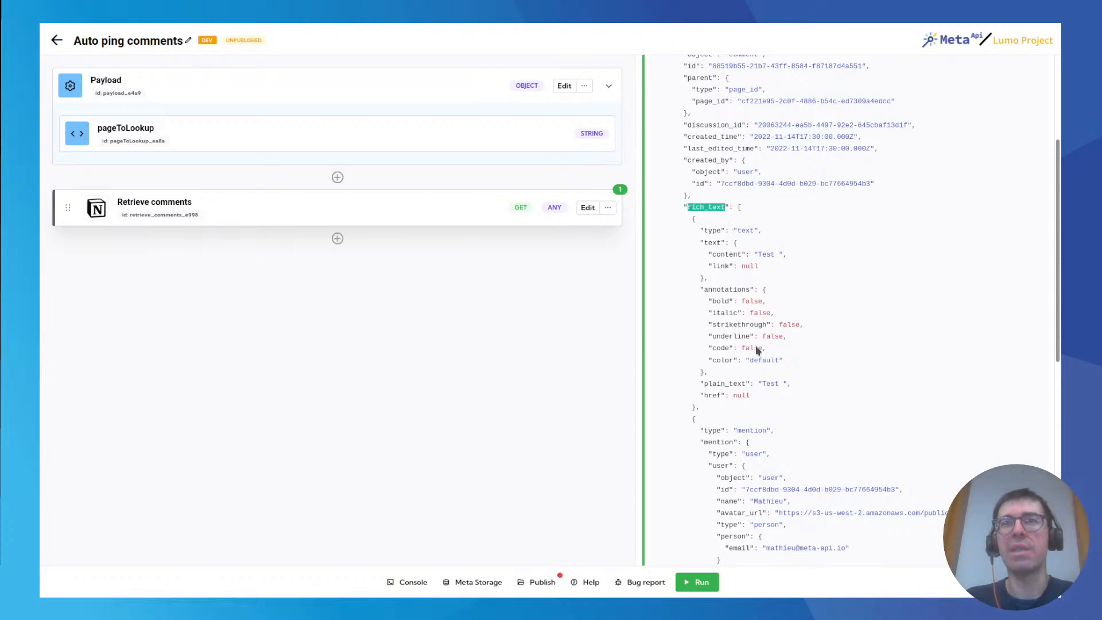
double_click(769, 383)
left_click(782, 384)
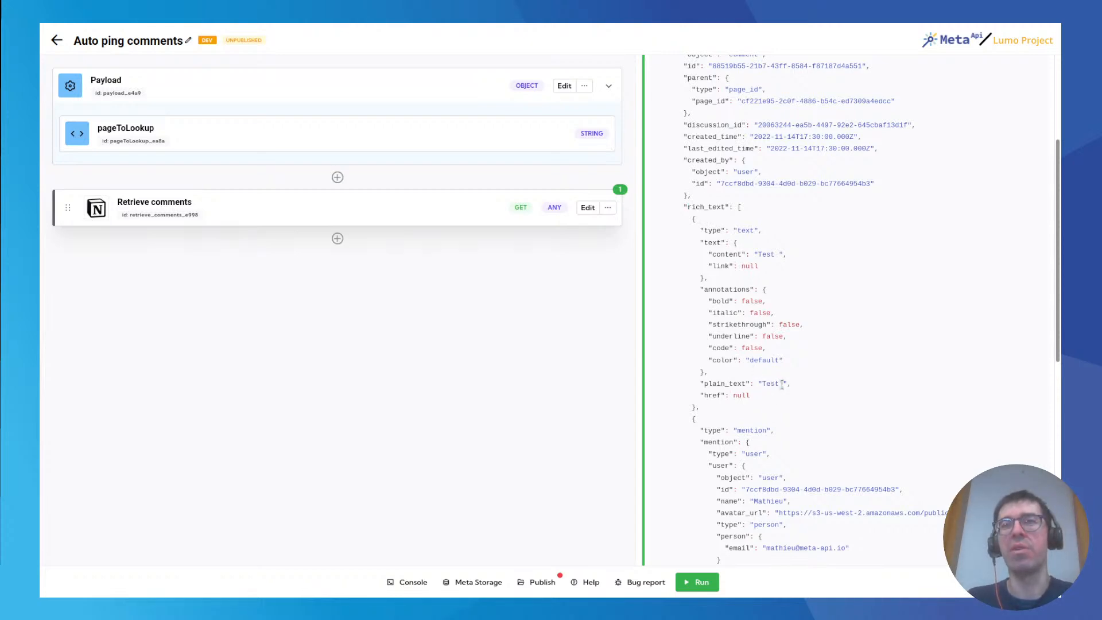
double_click(782, 384)
left_click(236, 31)
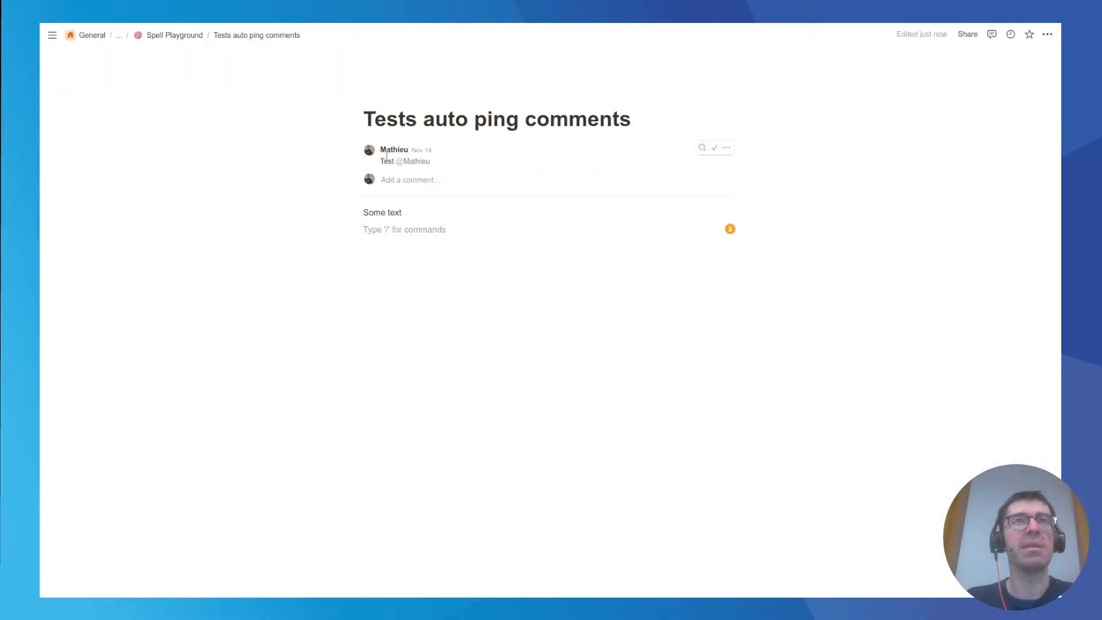
left_click(109, 34)
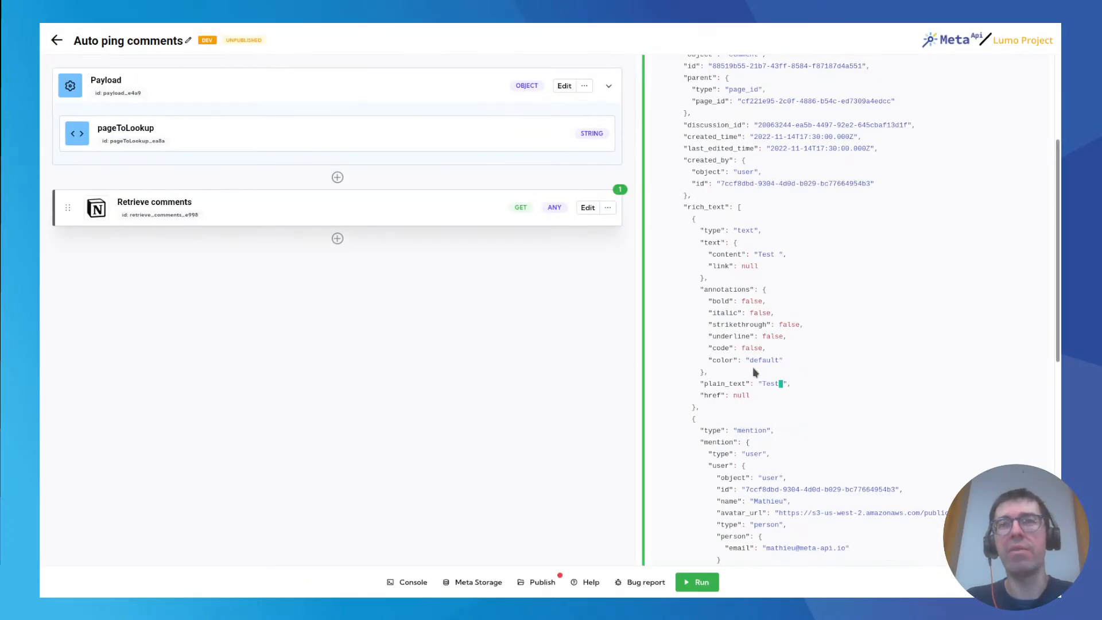
Examine the mention item in the rich_text array, including its type, user details and plain_text, and the text item after it.
scroll(750, 287, "down", 3)
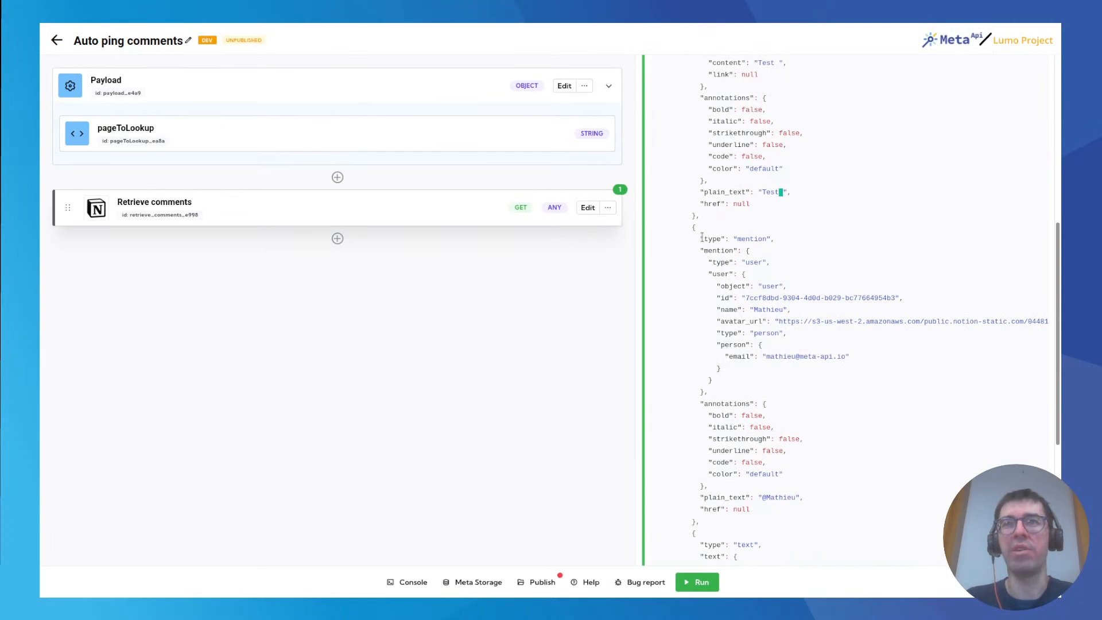
double_click(756, 239)
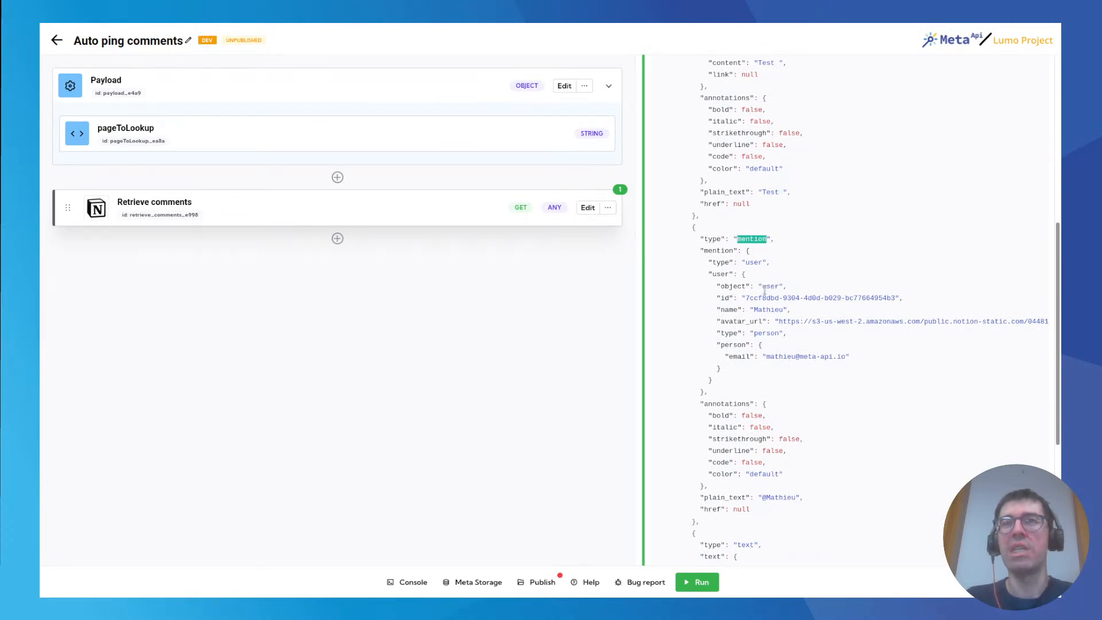
double_click(767, 310)
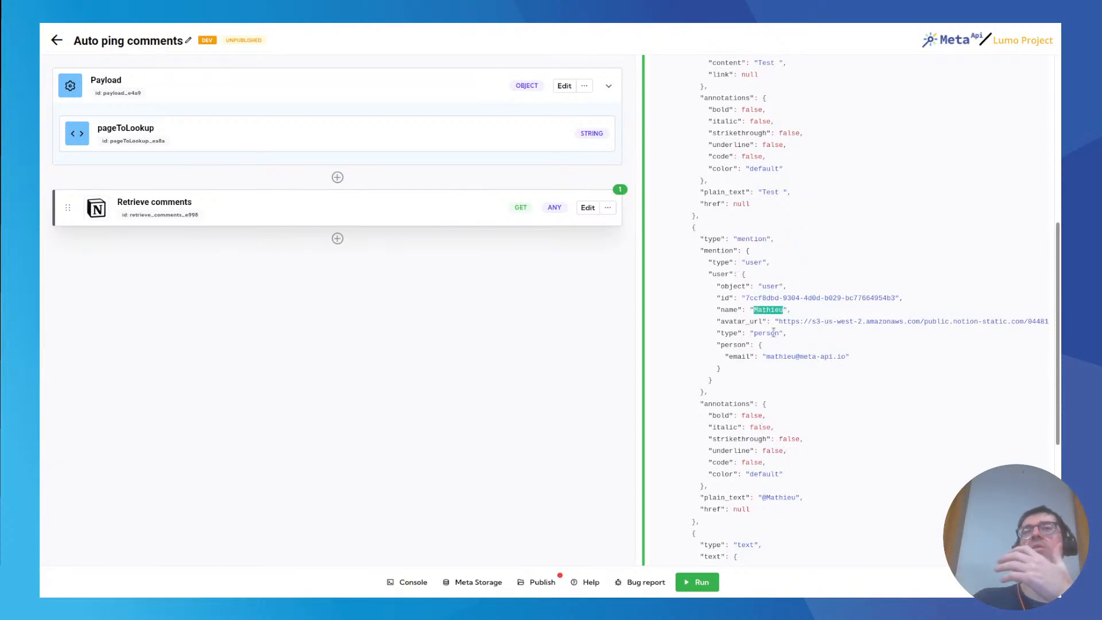
scroll(804, 343, "down", 3)
scroll(805, 342, "down", 2)
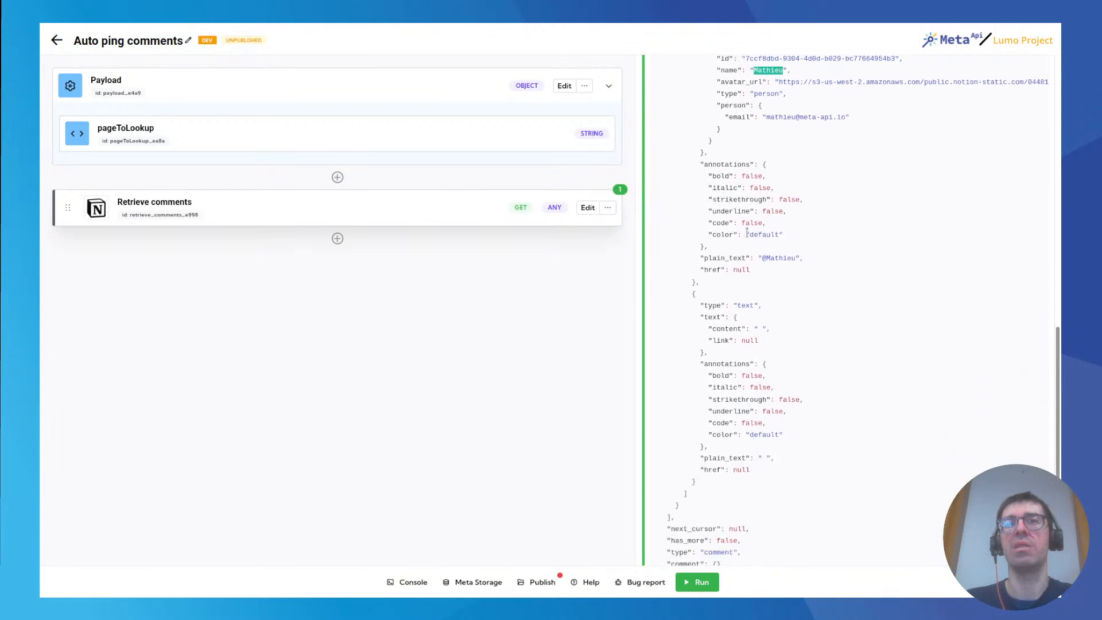
left_click_drag(764, 258, 787, 270)
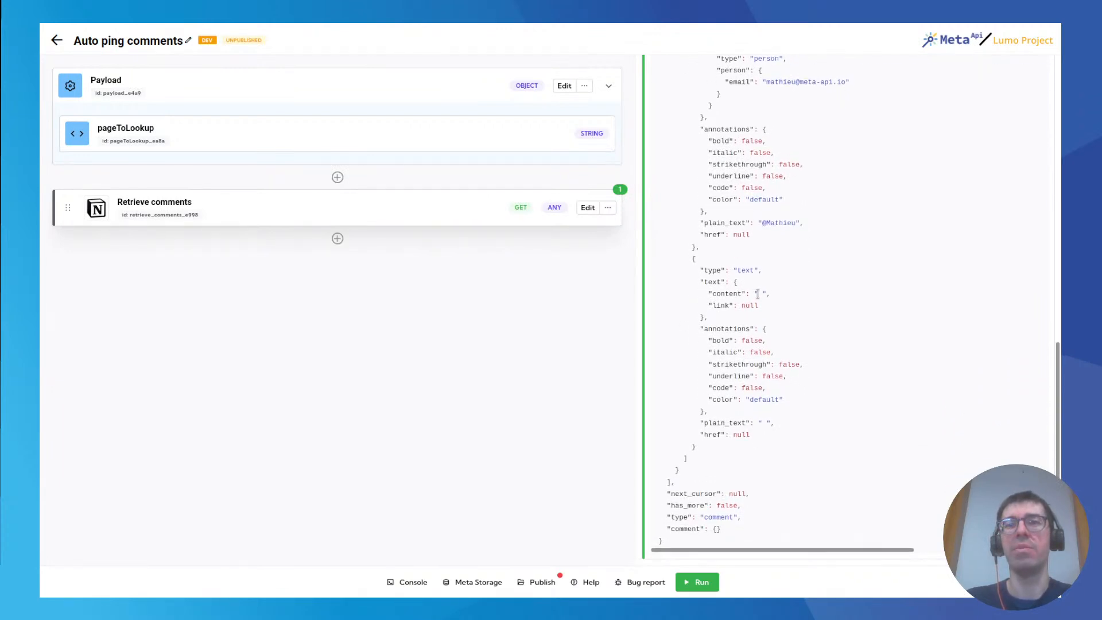
scroll(786, 405, "up", 6)
scroll(785, 400, "down", 5)
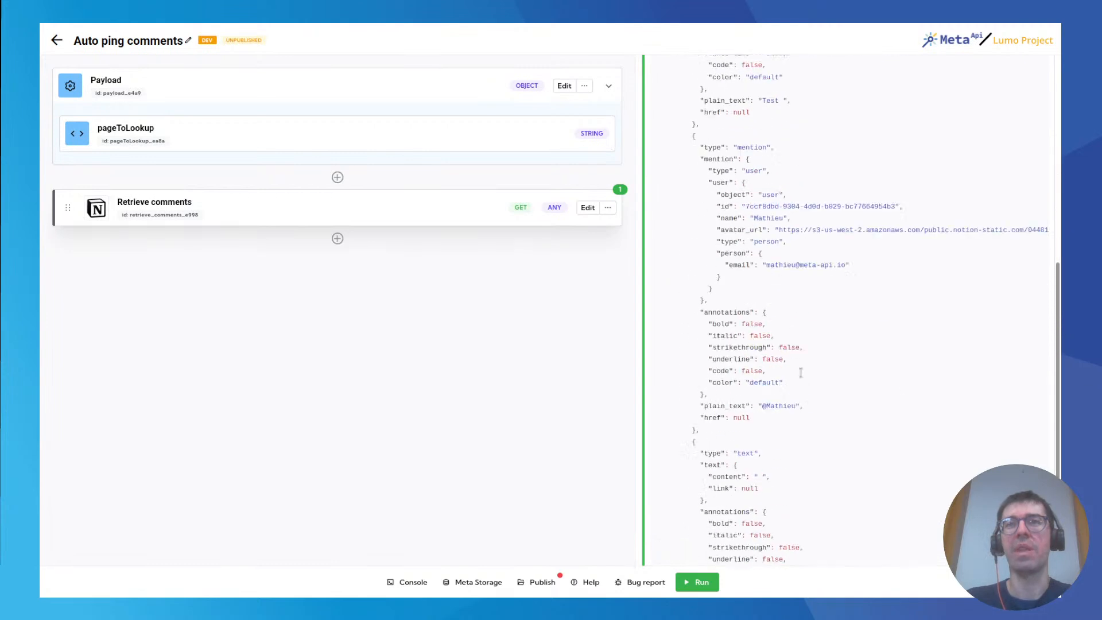
scroll(783, 214, "up", 3)
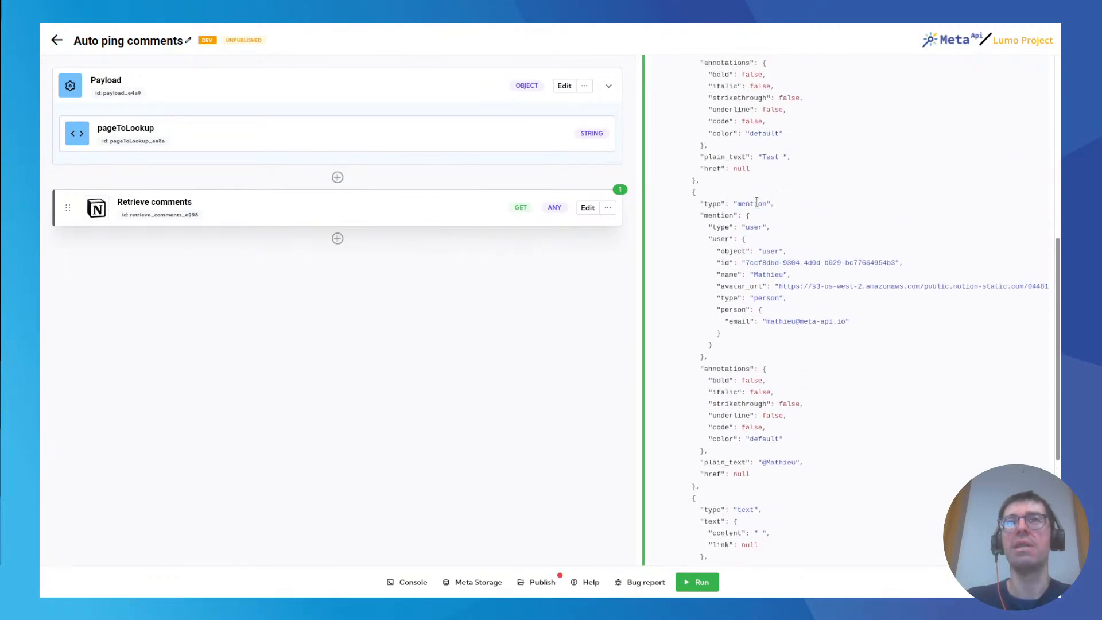
double_click(758, 204)
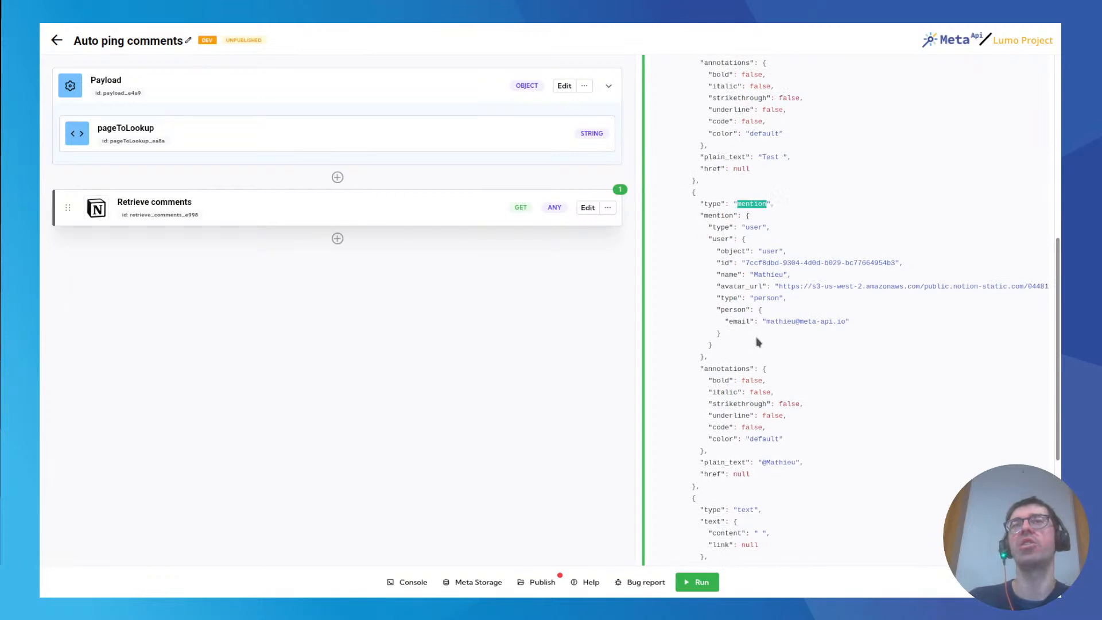
Post the page comment "Hey everyone, one announcement" on the Tests auto ping comments page in Notion.
left_click(258, 27)
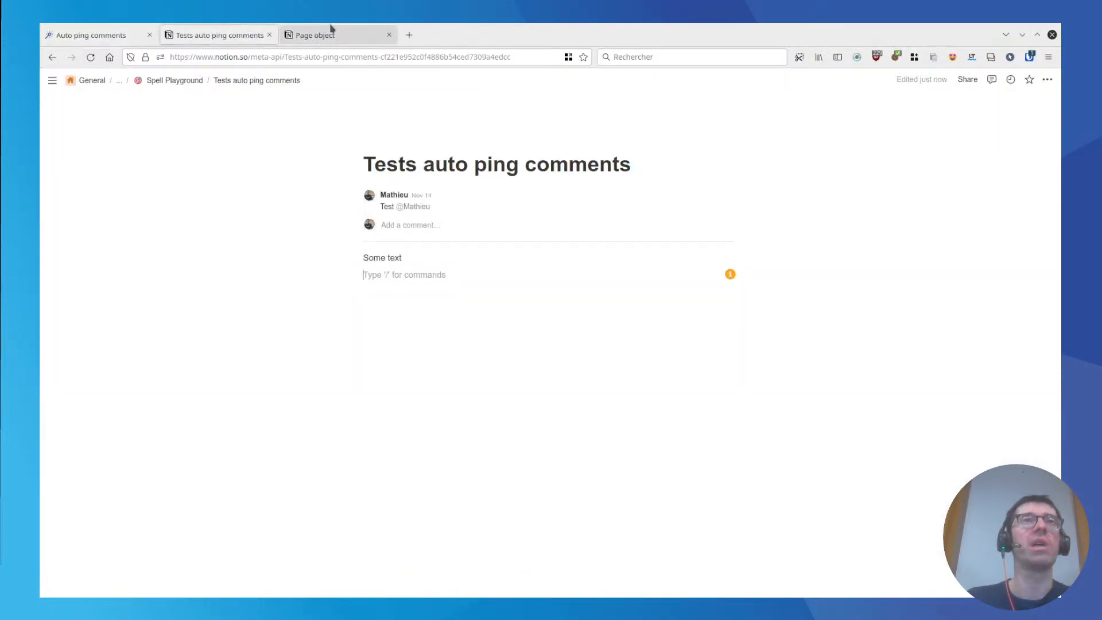
left_click(427, 179)
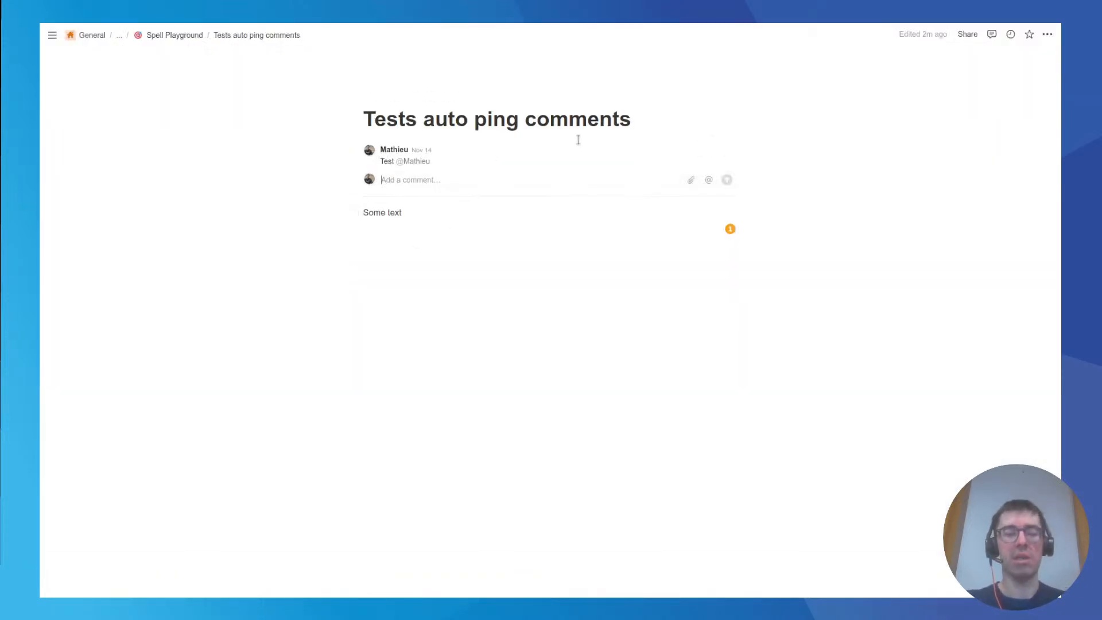
type("Hey everyone, one announcement")
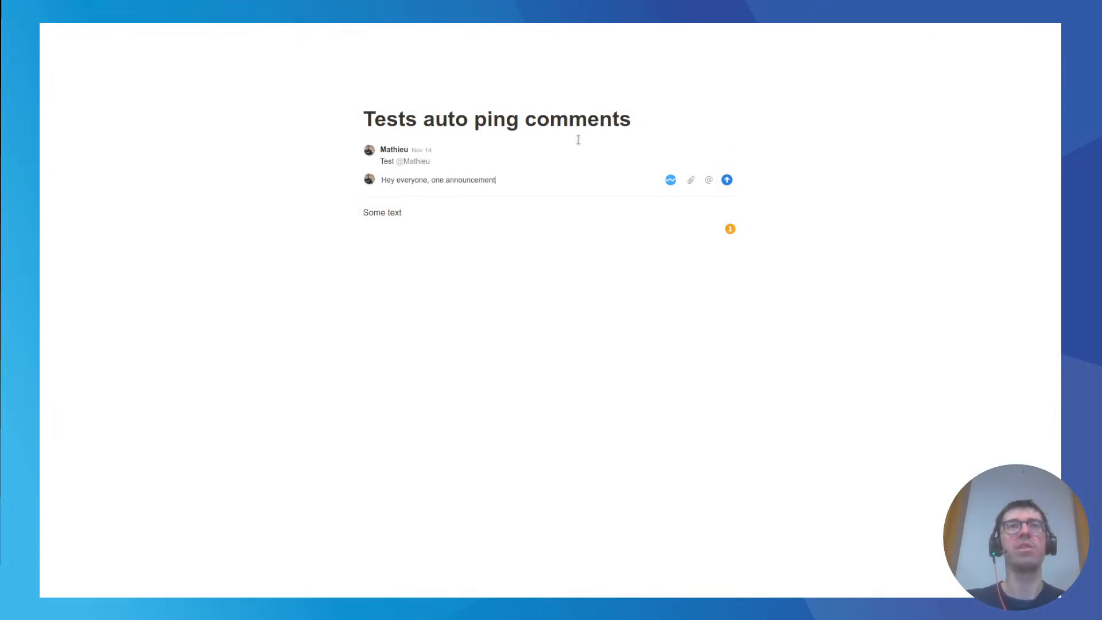
key("Return")
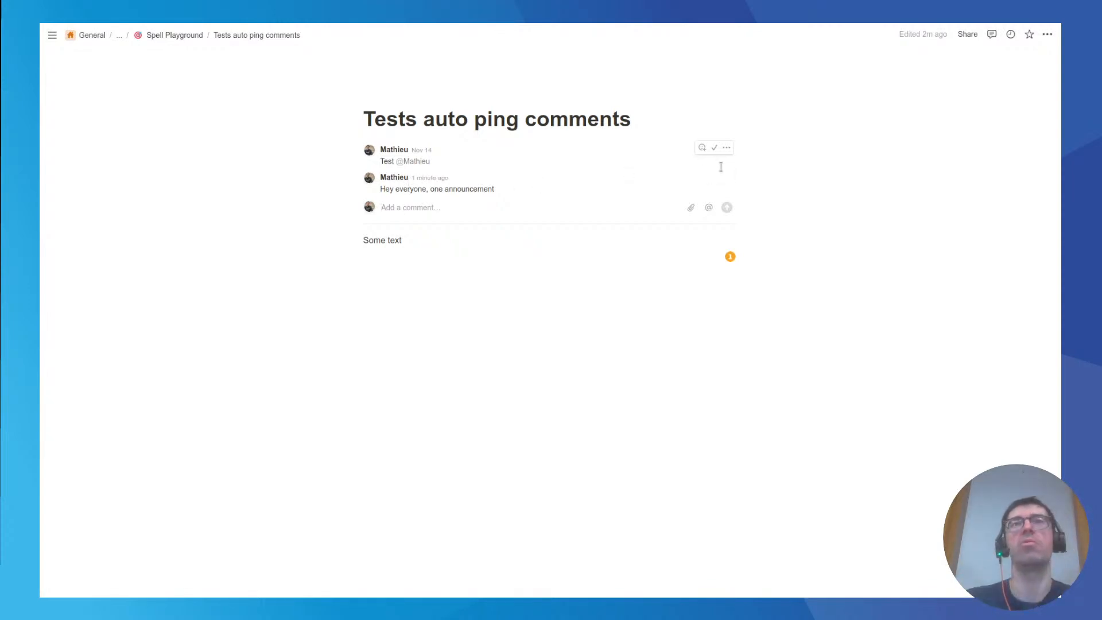
Delete the "Hey everyone, one announcement" comment from the Notion page.
left_click(726, 175)
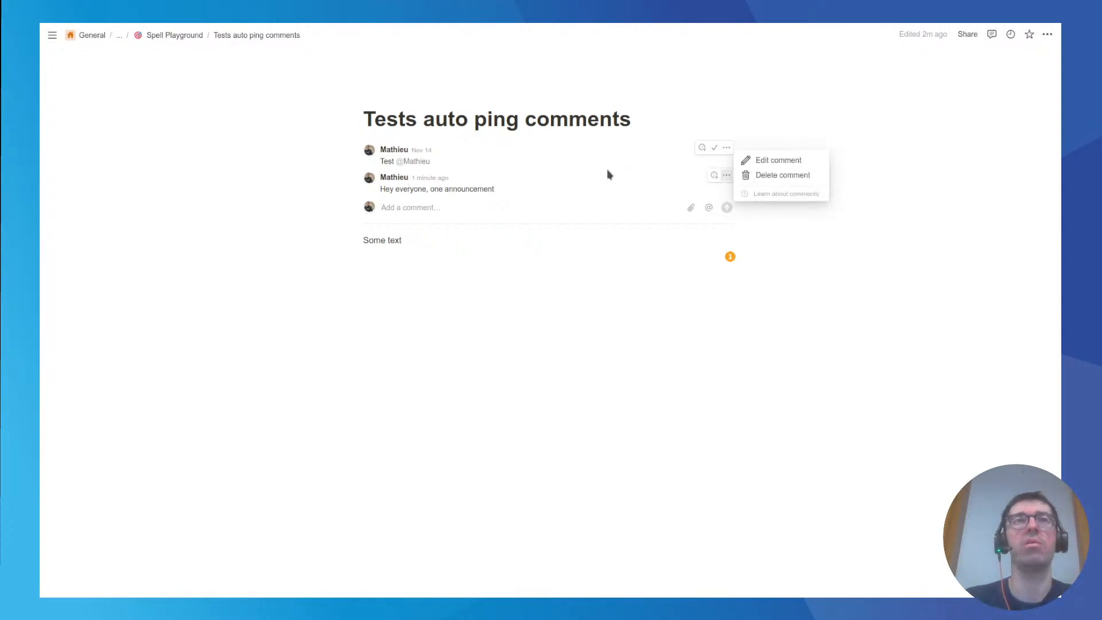
left_click(789, 175)
left_click(586, 310)
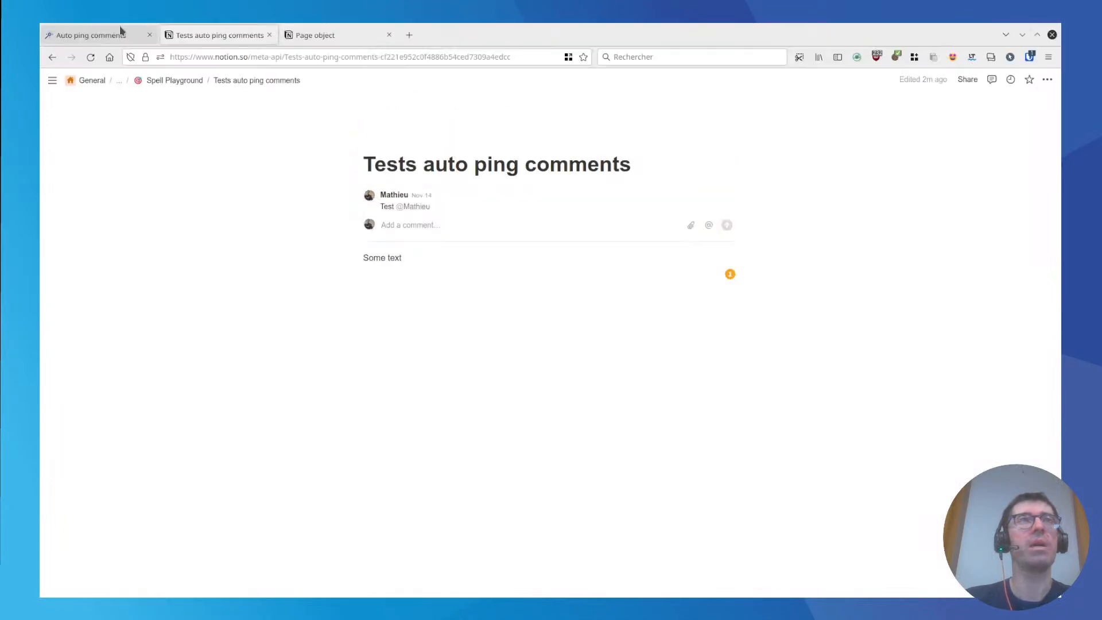
Return to the Auto ping comments spell and examine the structure from the results array down to the user mention.
left_click(120, 27)
left_click(714, 246)
scroll(756, 230, "up", 6)
scroll(753, 273, "up", 1)
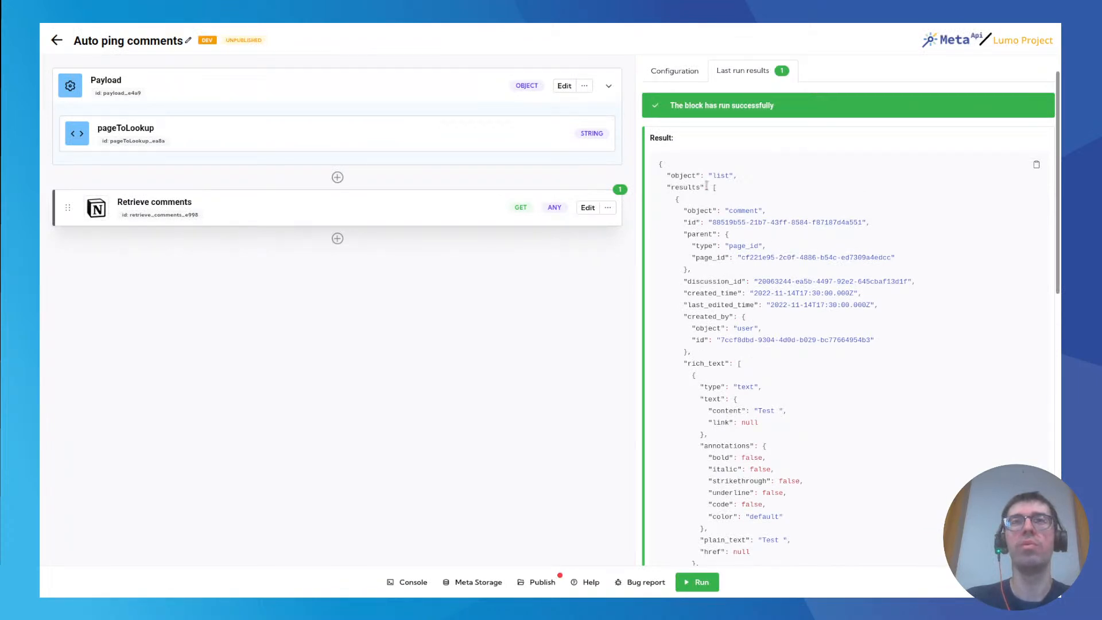
double_click(679, 186)
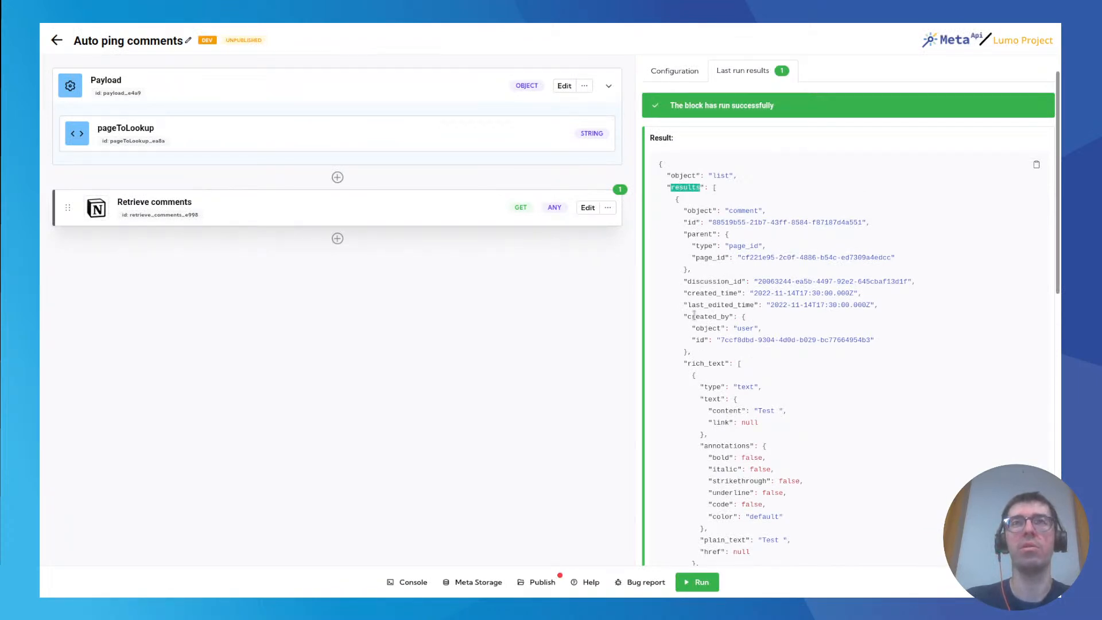
left_click(757, 216)
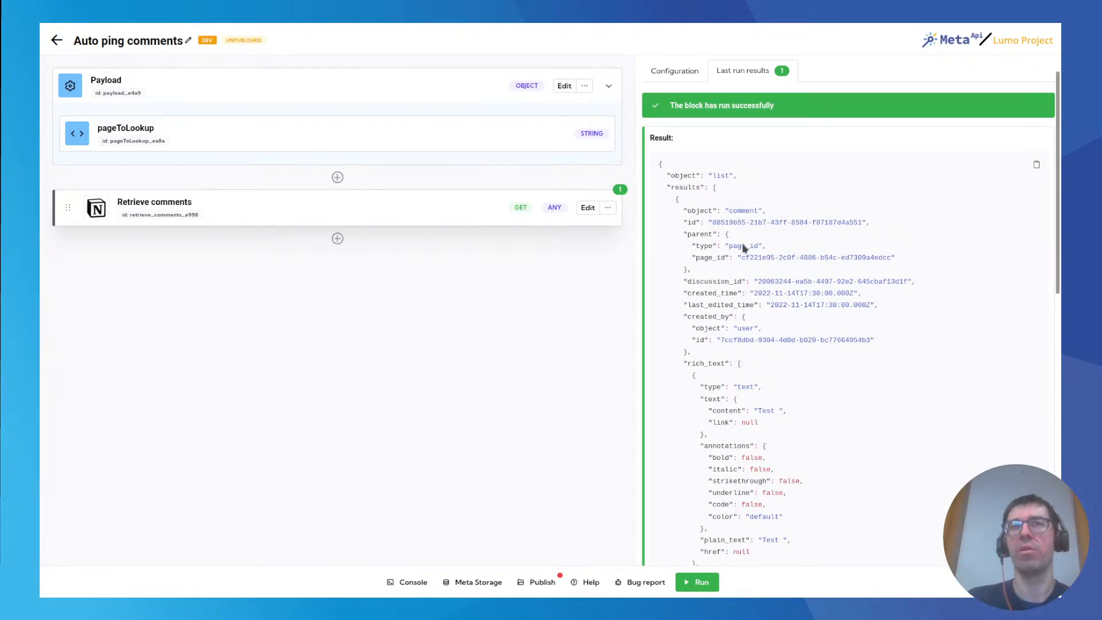
scroll(745, 316, "down", 1)
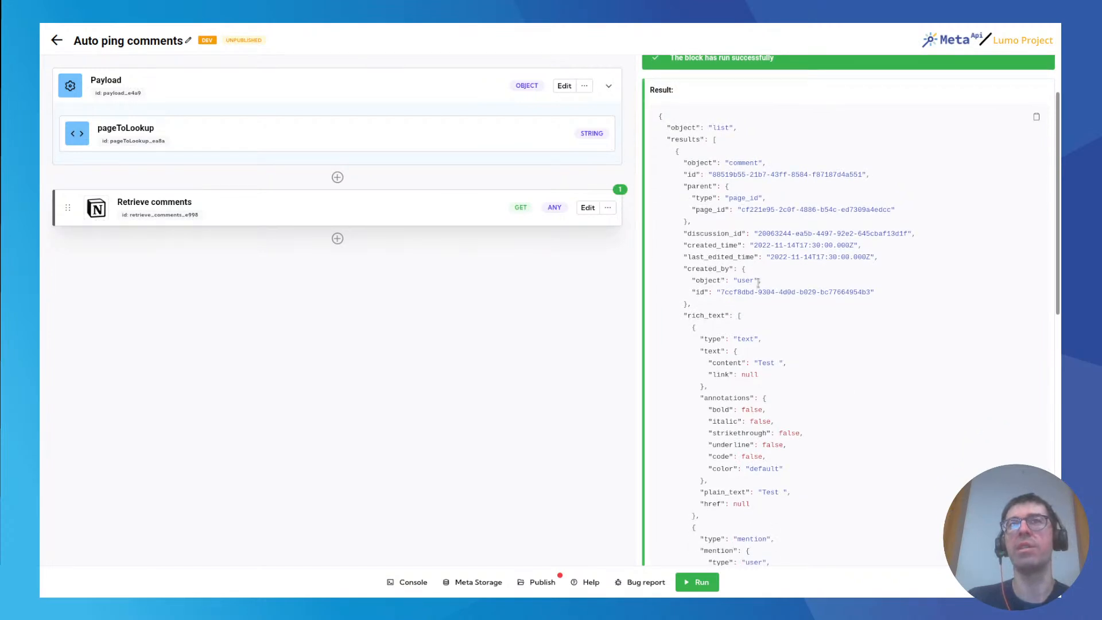
scroll(732, 260, "down", 5)
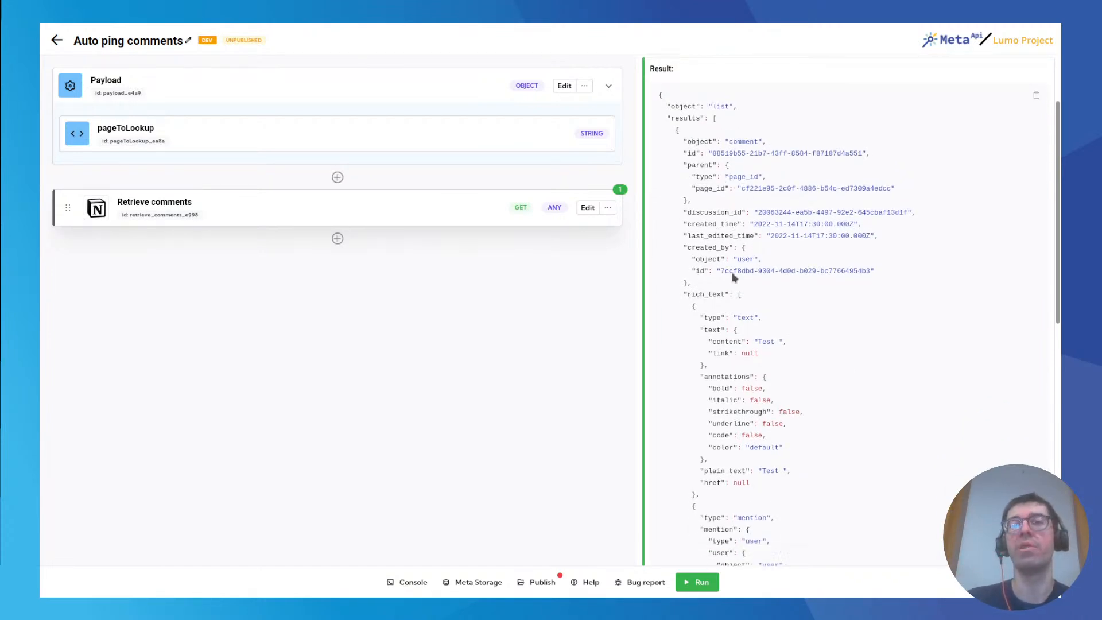
left_click_drag(717, 299, 739, 387)
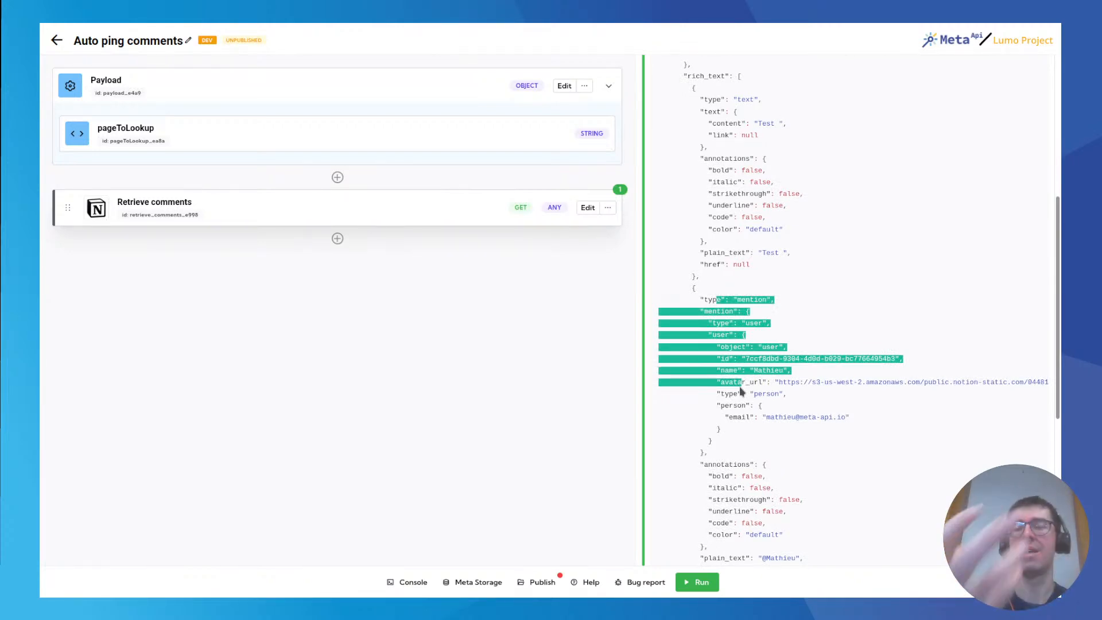
Add a For loop block after Retrieve comments and name it "Iterate over comments".
left_click(325, 254)
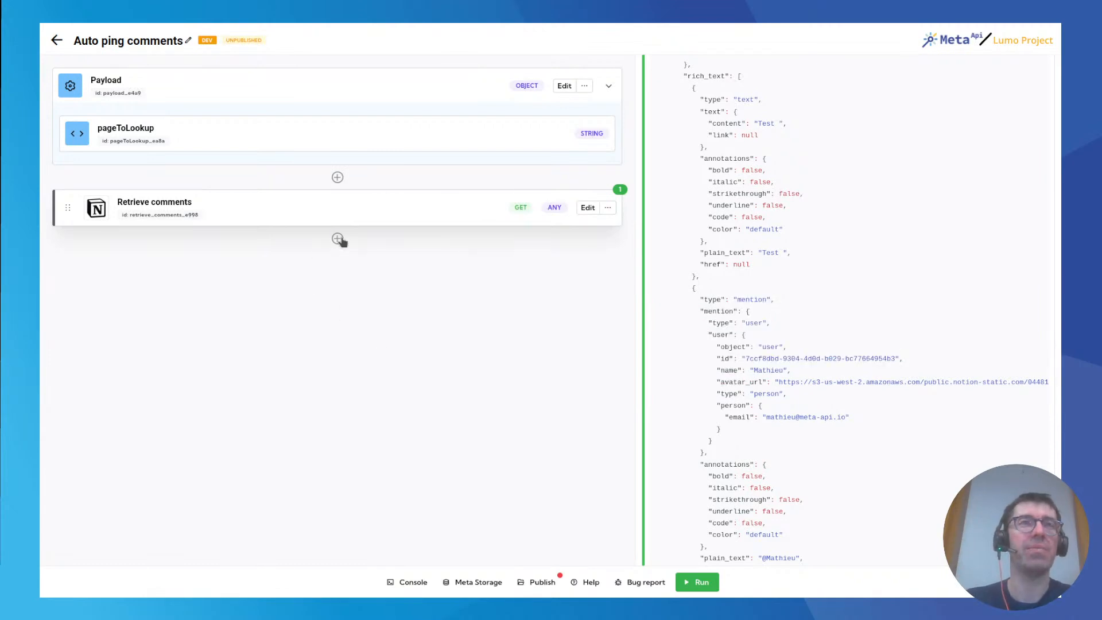
left_click(337, 238)
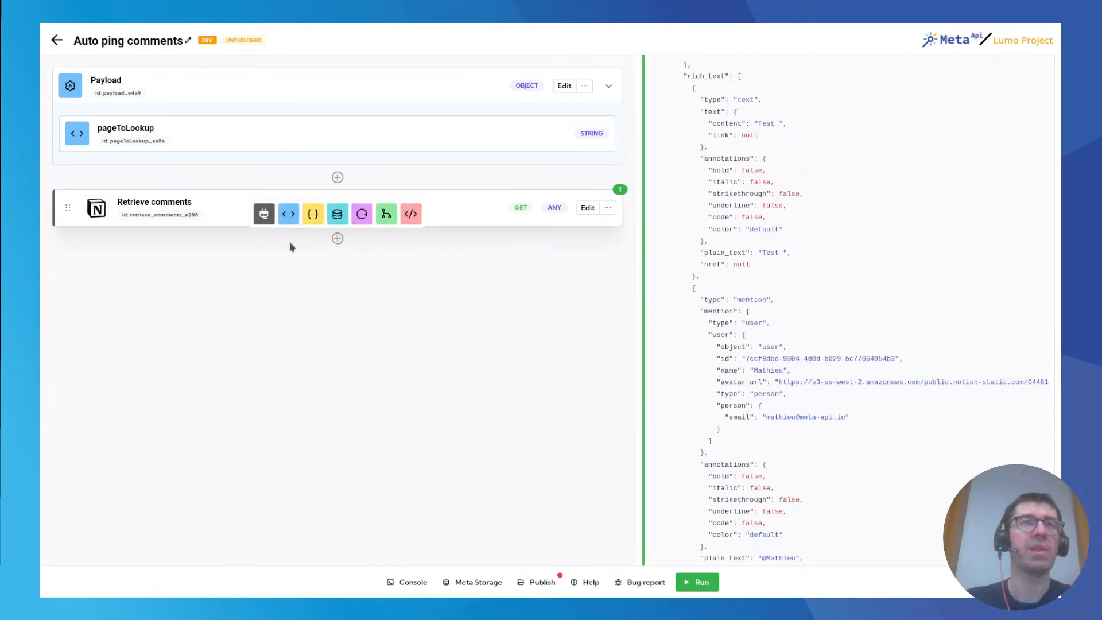
left_click(362, 215)
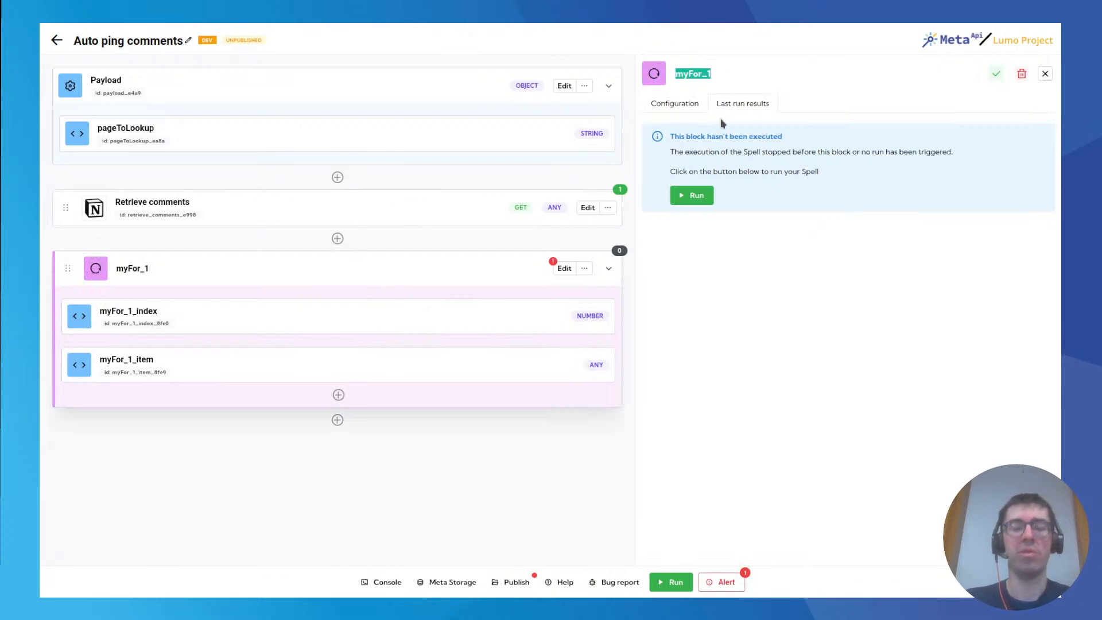
type("Itera")
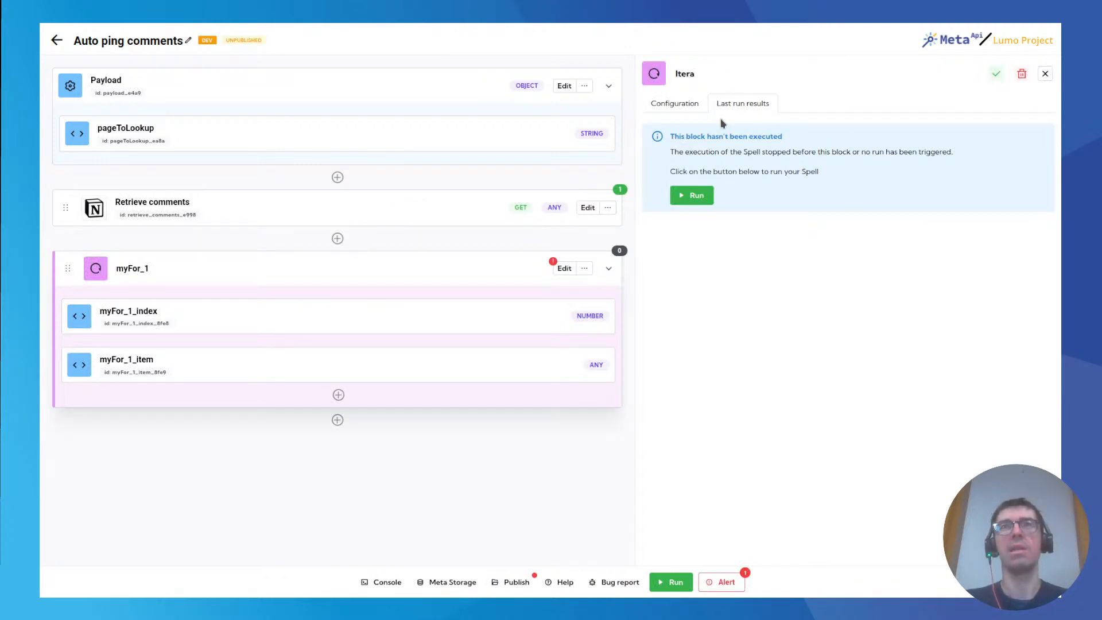
type("te over comments")
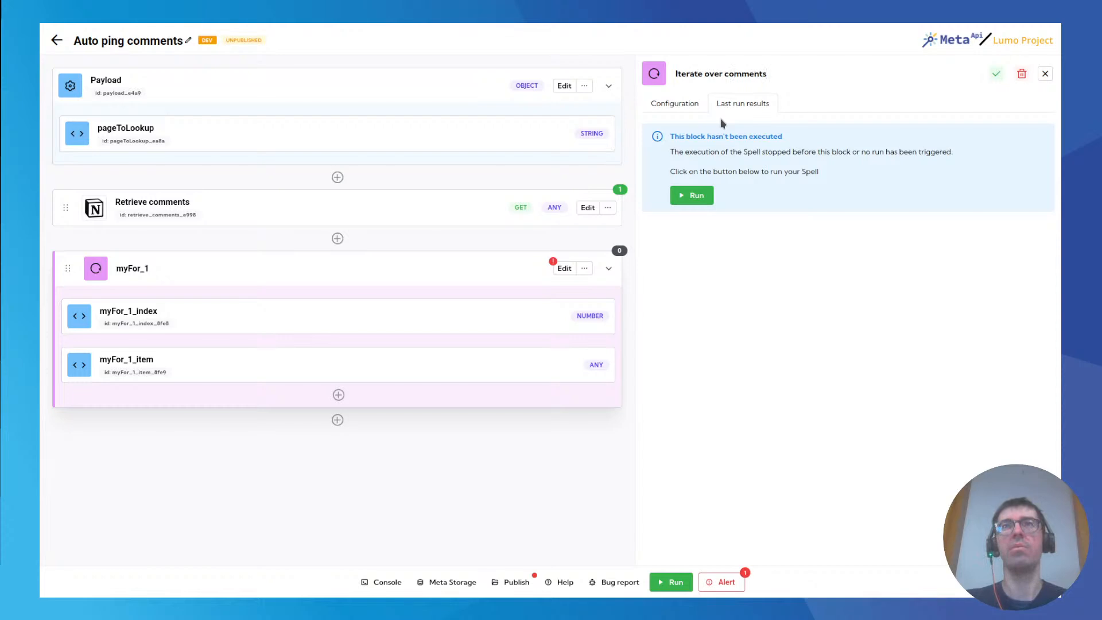
key("Return")
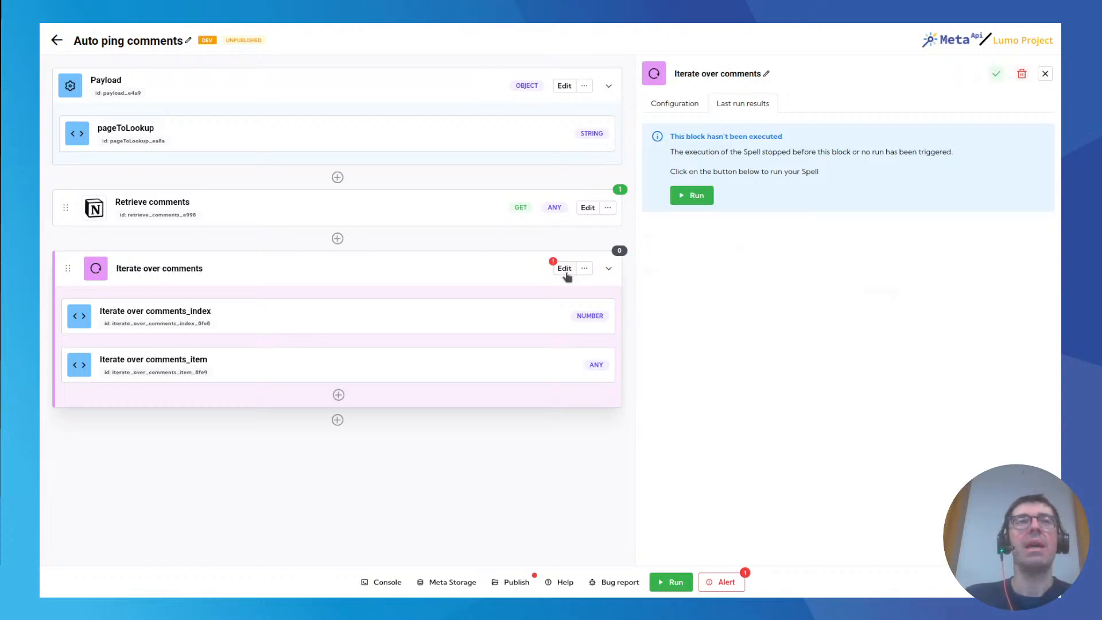
Check the loop's array configuration and examine the results array in the latest Retrieve comments response.
left_click(675, 105)
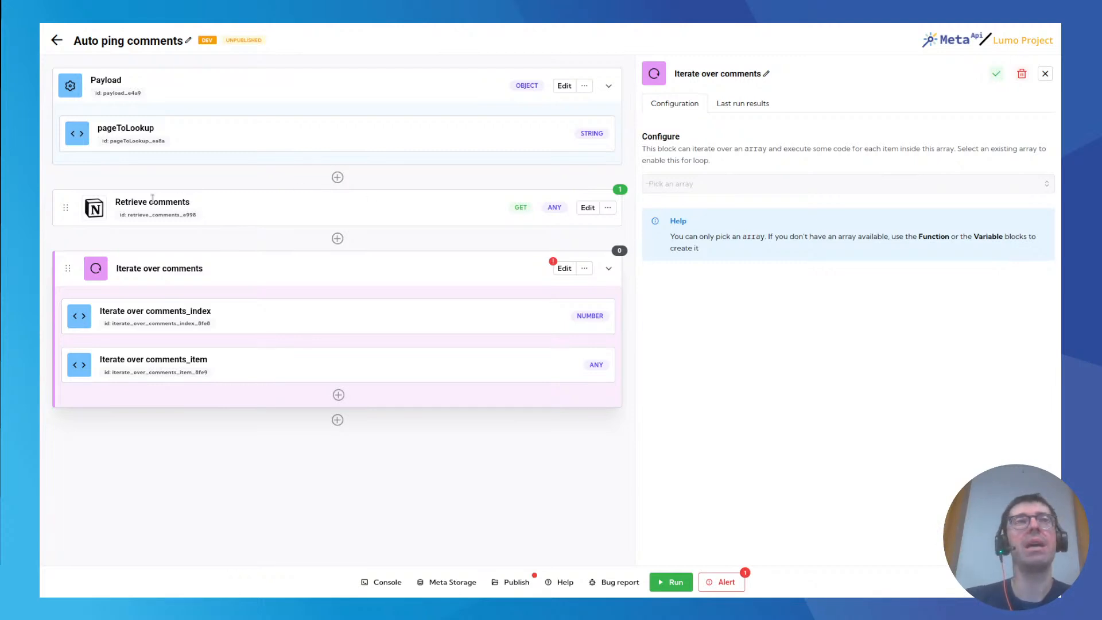
triple_click(126, 206)
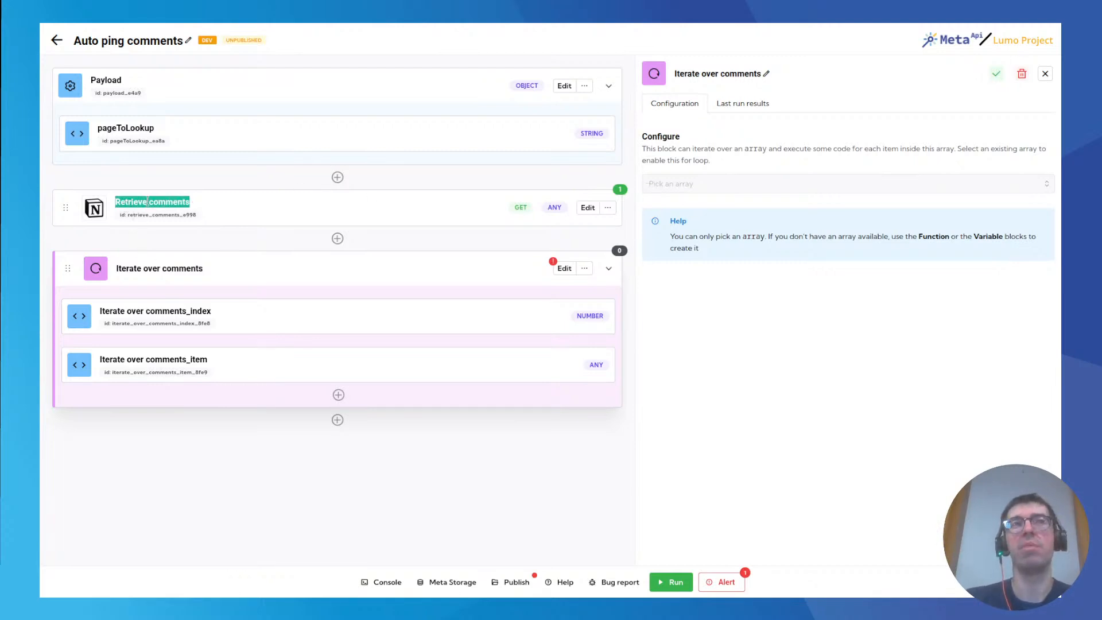
mouse_move(620, 192)
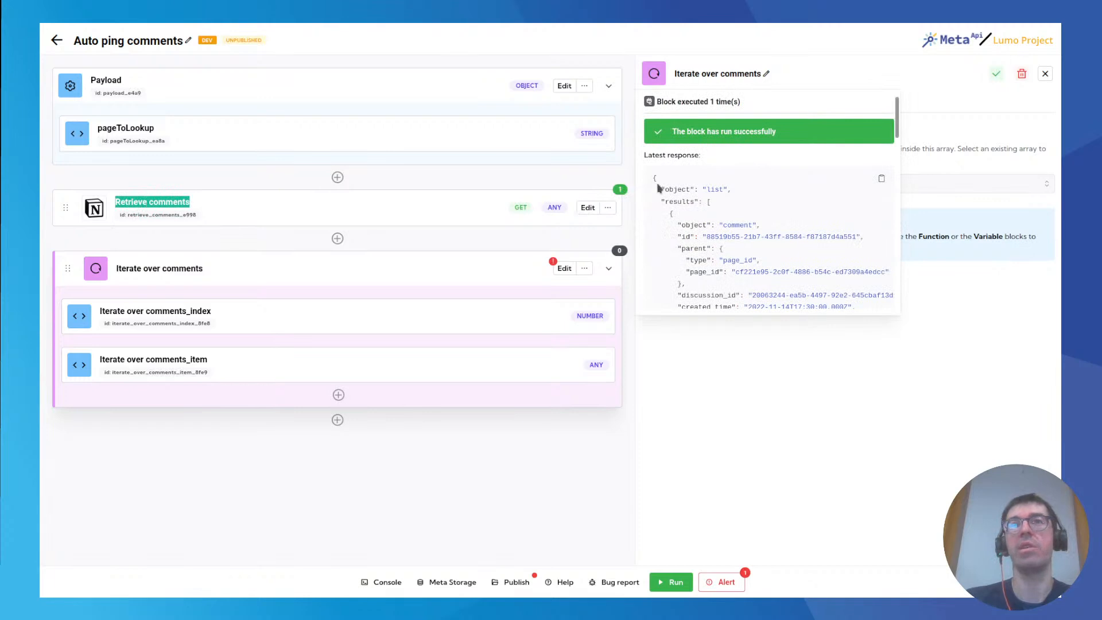
double_click(678, 201)
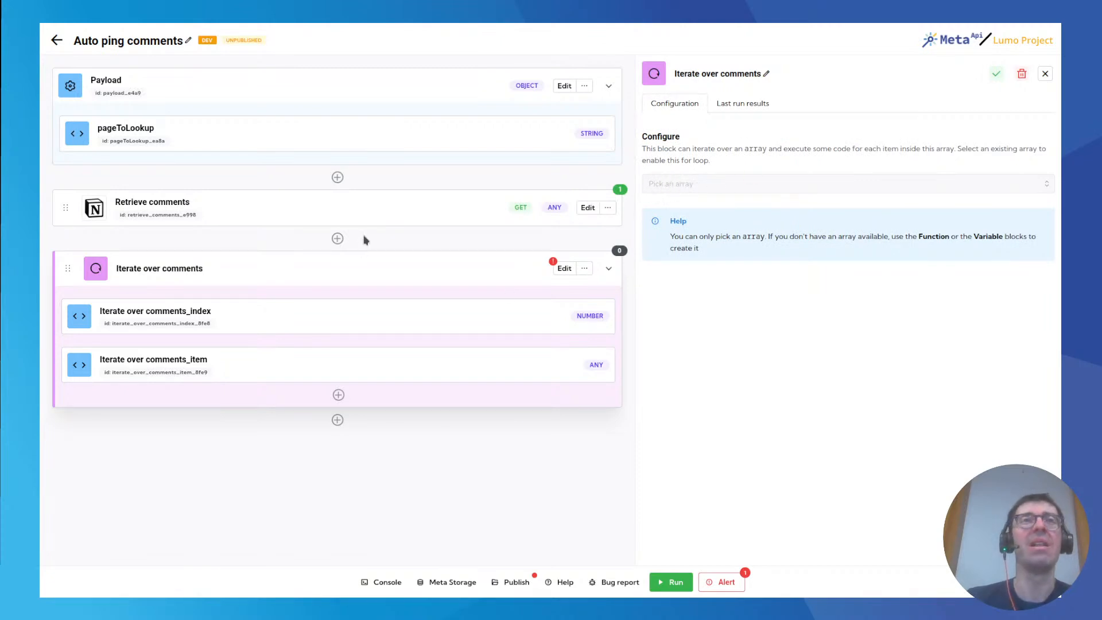
Insert a Function block between Retrieve comments and the loop, and name it "Extract results".
left_click(338, 239)
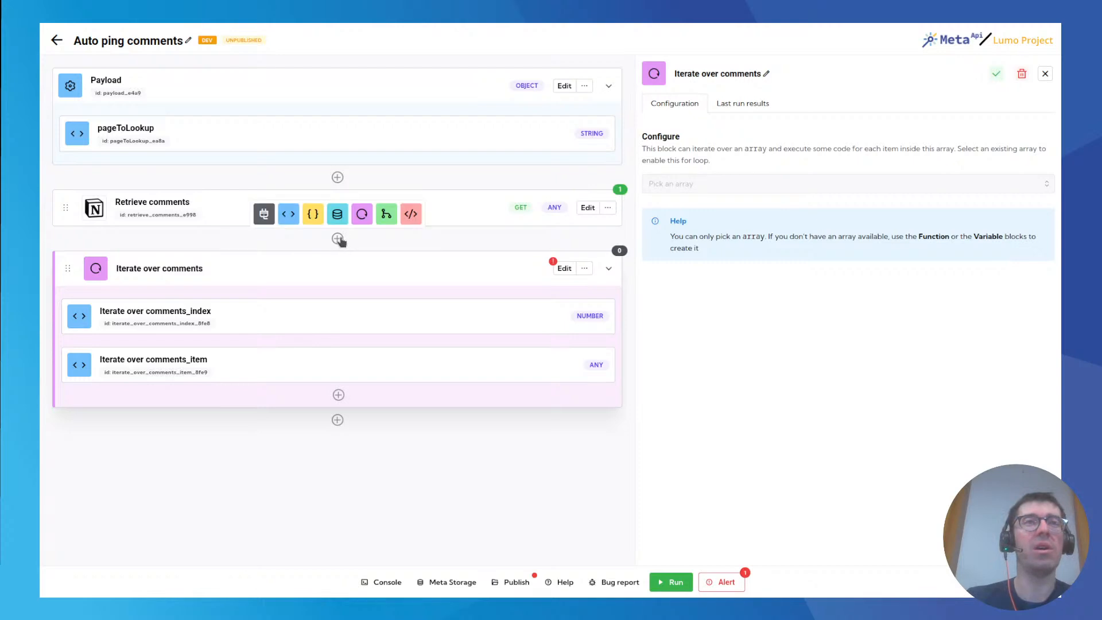
left_click(313, 217)
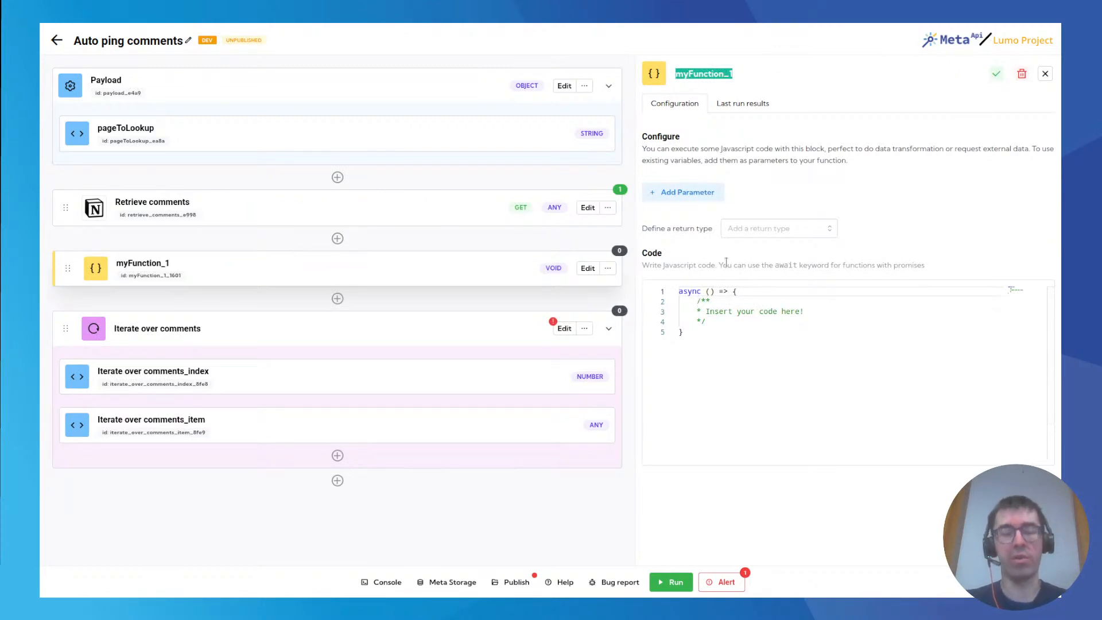
type("Extract results")
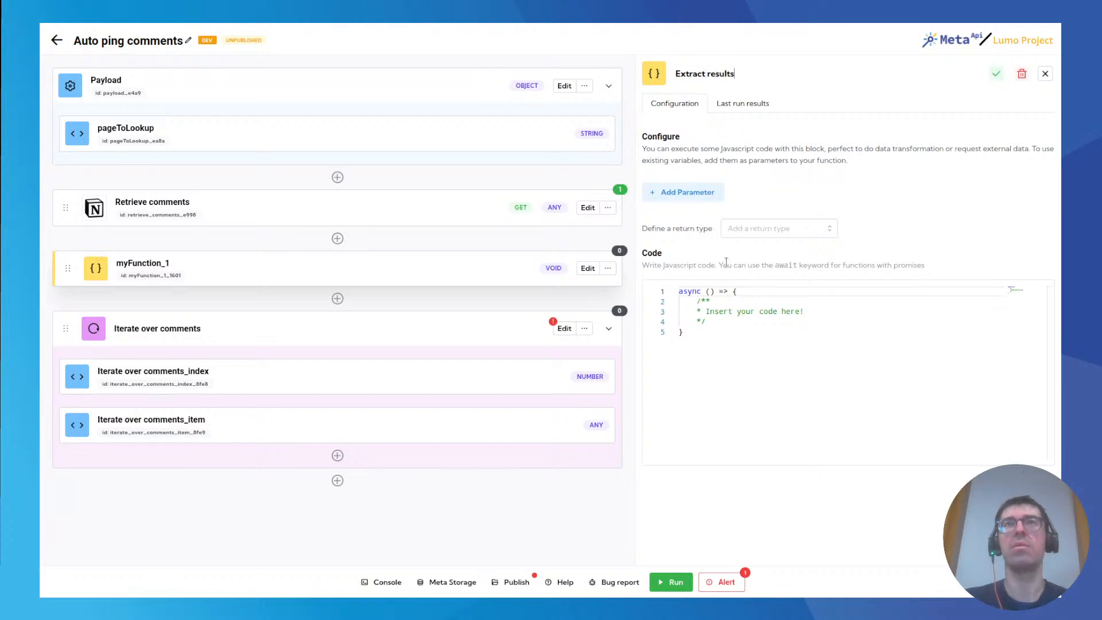
key("Return")
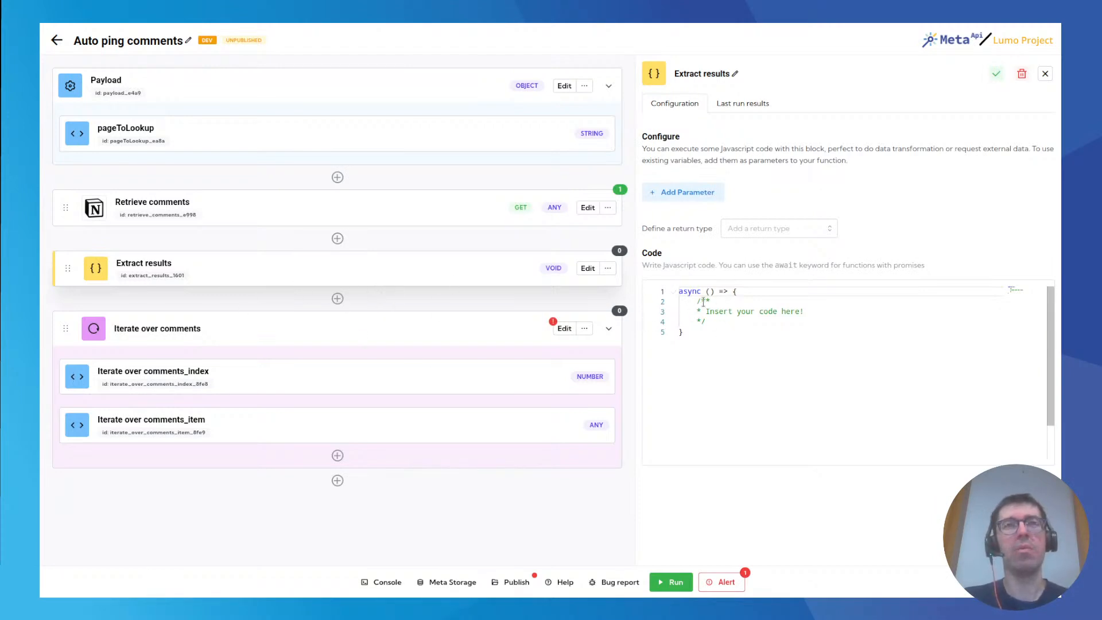
Replace the function's placeholder comment with a return statement and add Retrieve comments as the function's parameter.
left_click_drag(698, 301, 715, 323)
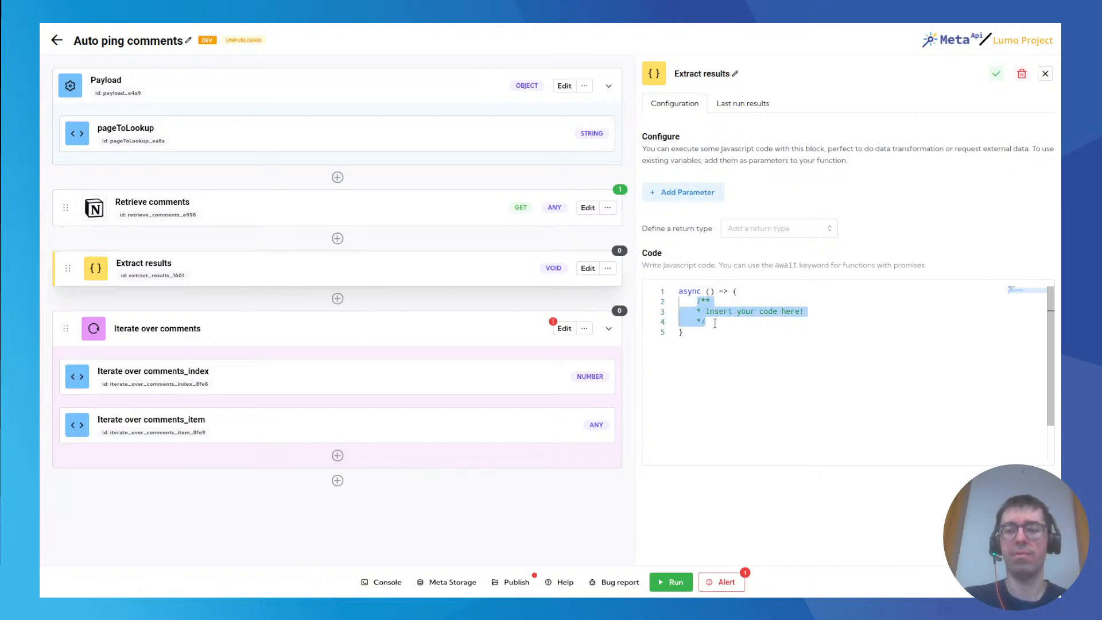
key("BackSpace")
type("return")
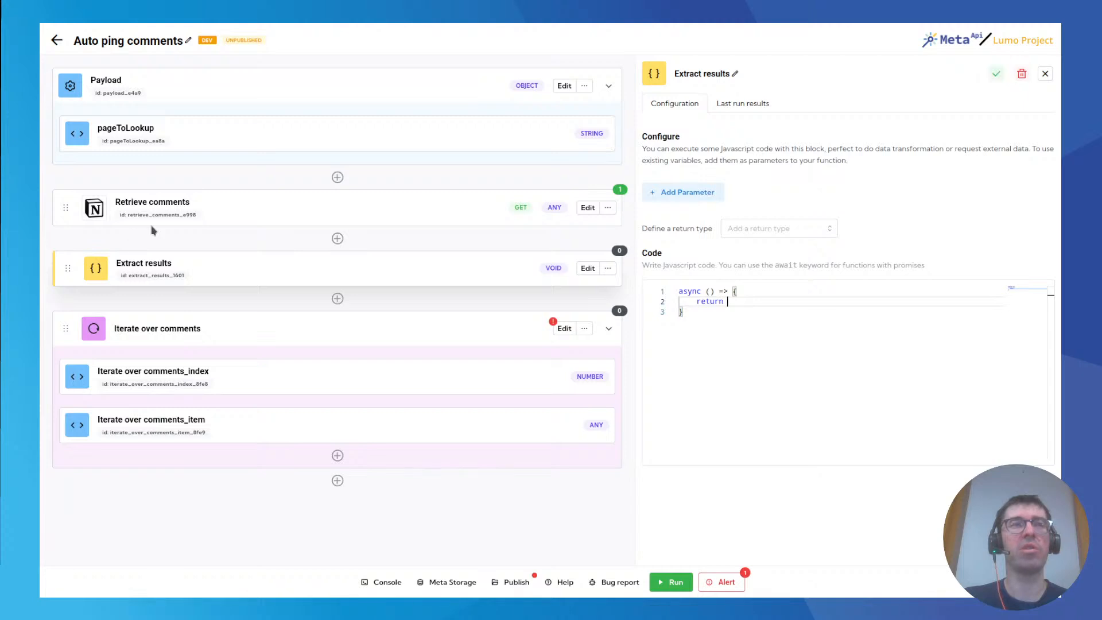
left_click(690, 195)
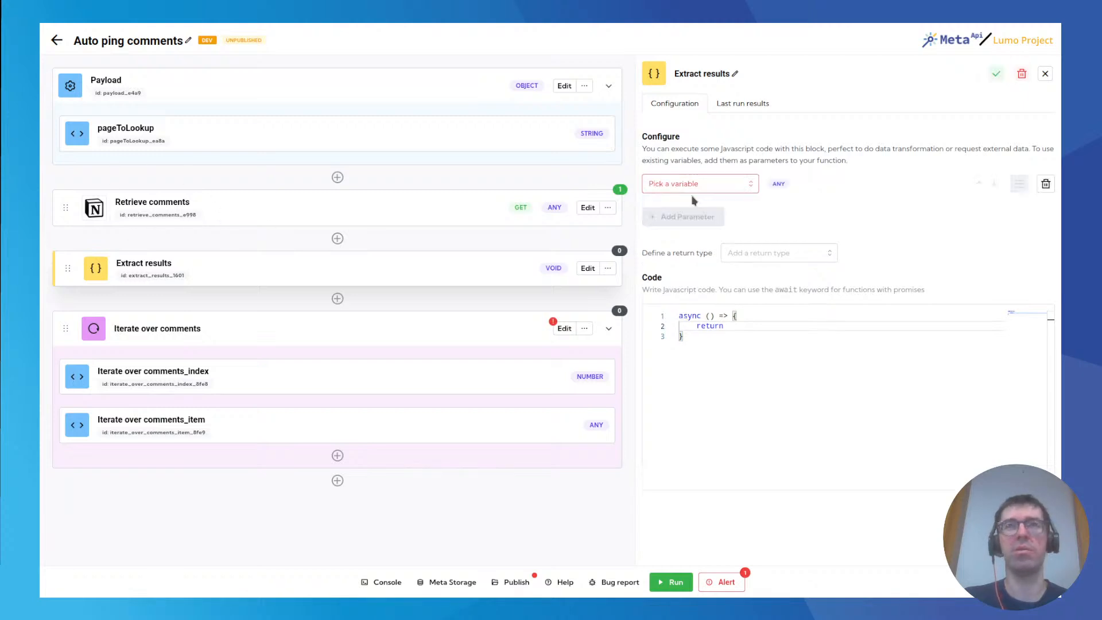
left_click(687, 184)
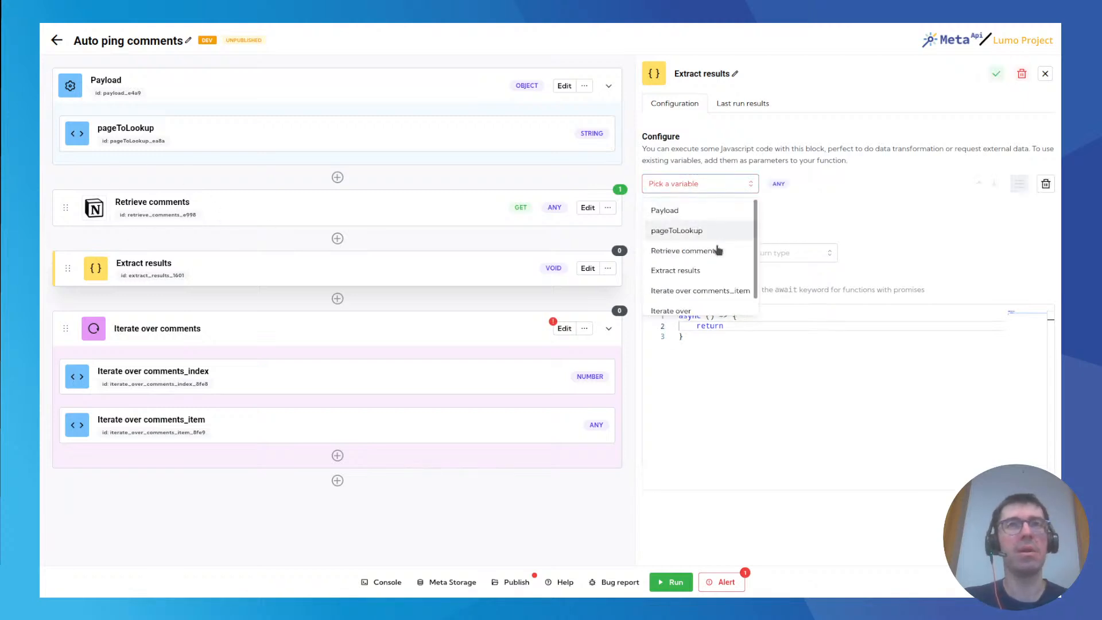
scroll(706, 235, "down", 1)
left_click(693, 237)
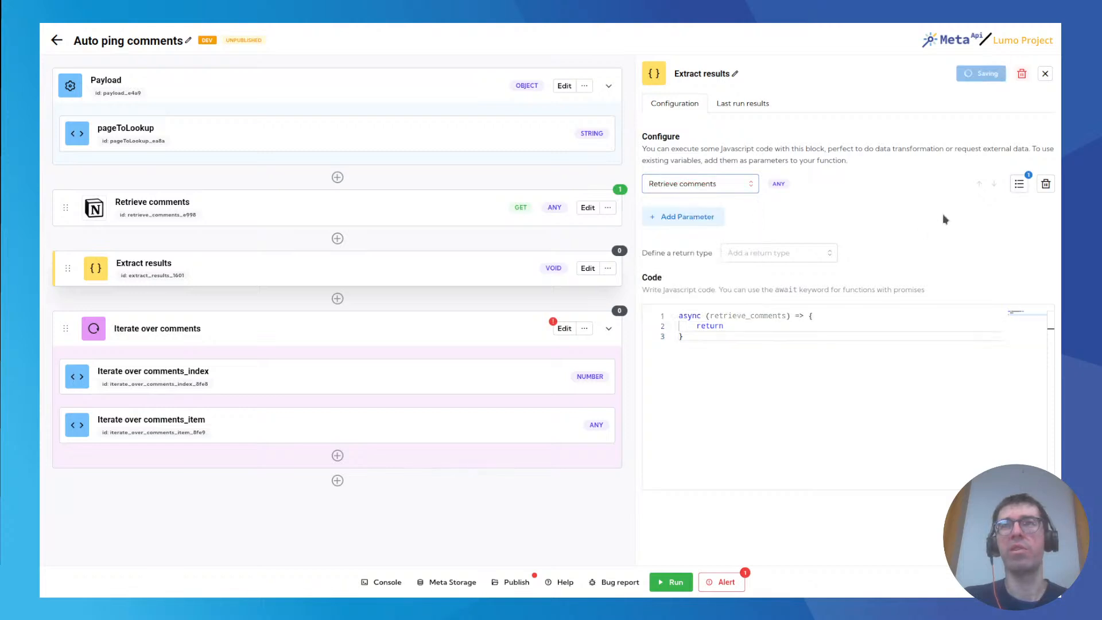
Complete the code line as "return retrieve_comments.results;" and set the function's return type to array.
double_click(745, 316)
key("ctrl+c")
left_click(740, 326)
key("ctrl+v")
type(".results;")
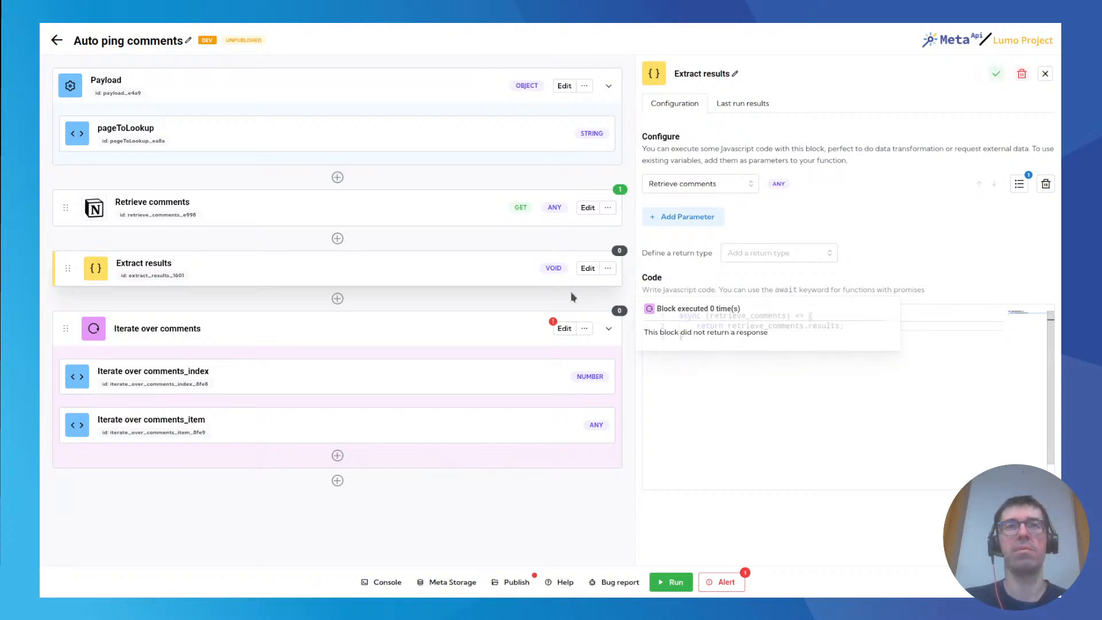
left_click(742, 258)
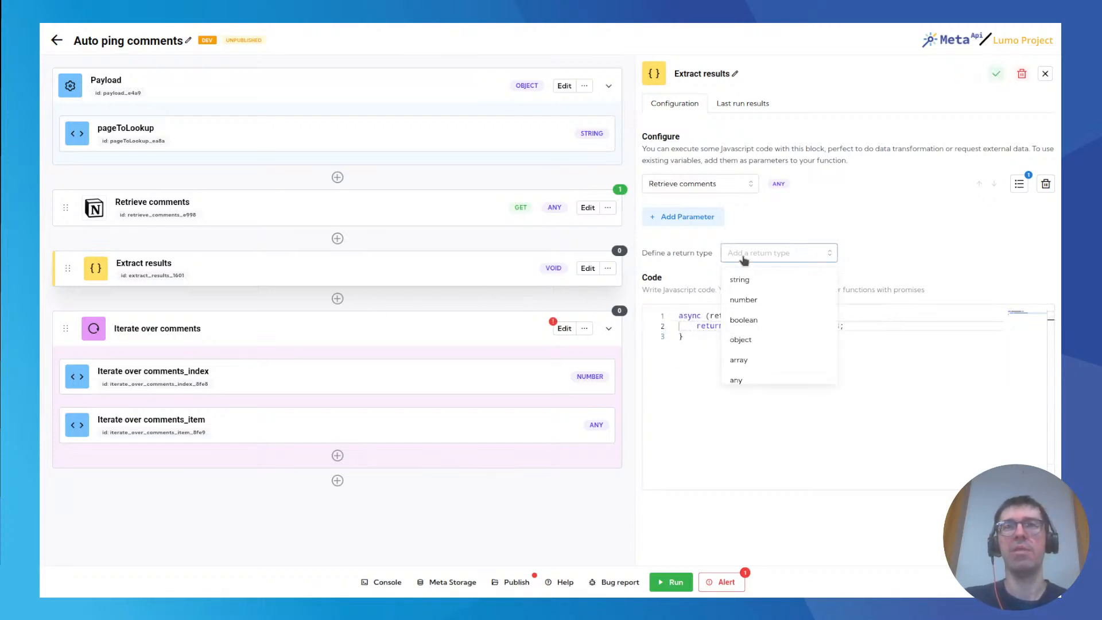
left_click(768, 366)
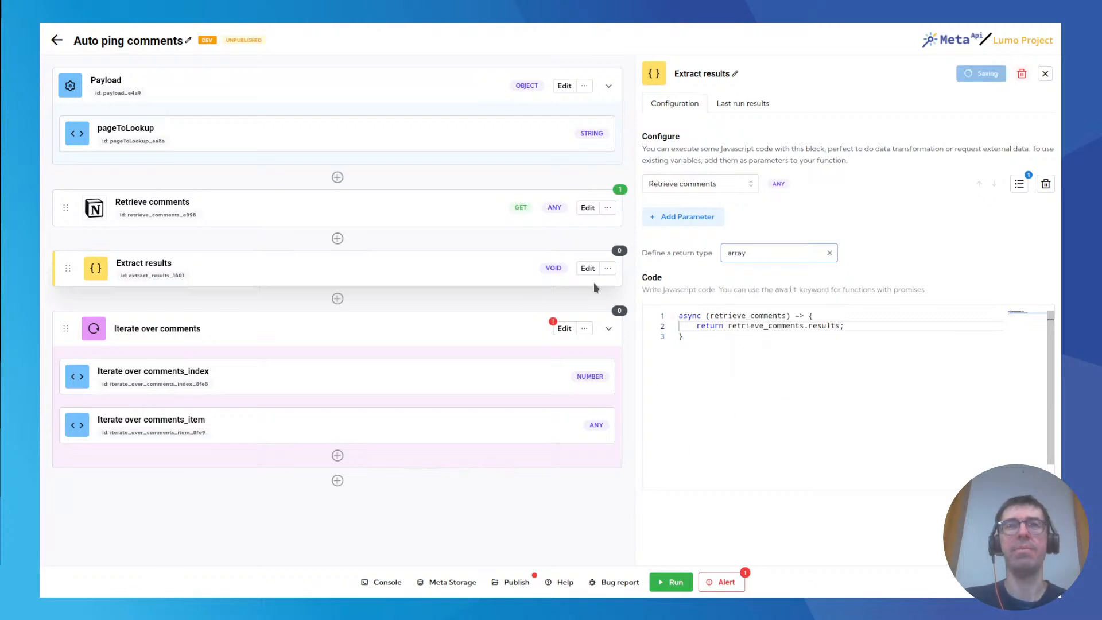
Configure the Iterate over comments loop to run over the Extract results array.
left_click(563, 330)
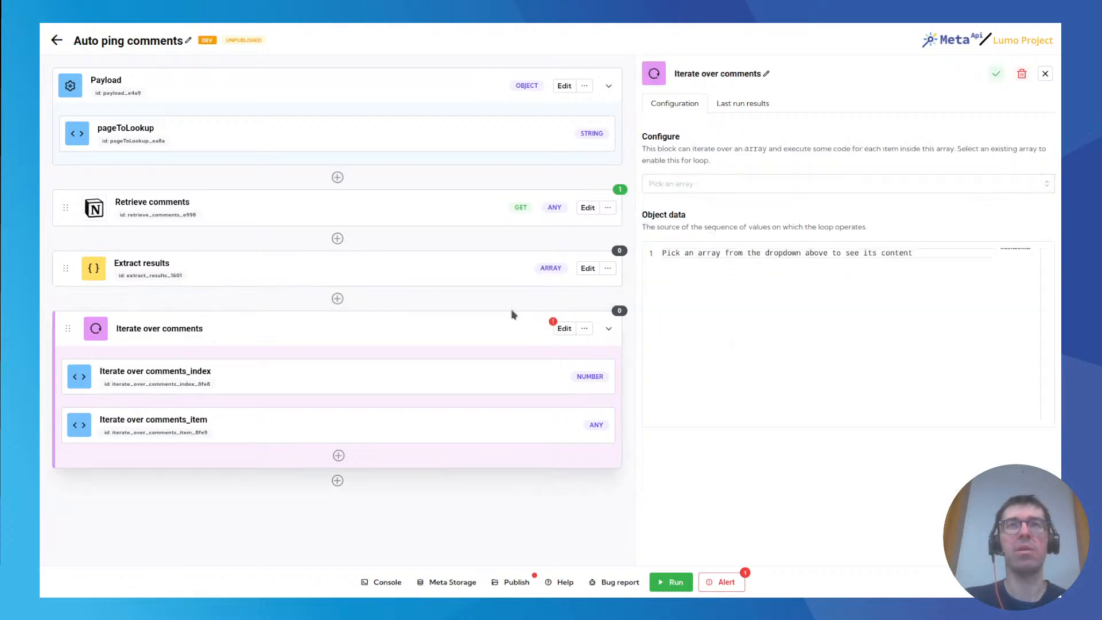
left_click(704, 184)
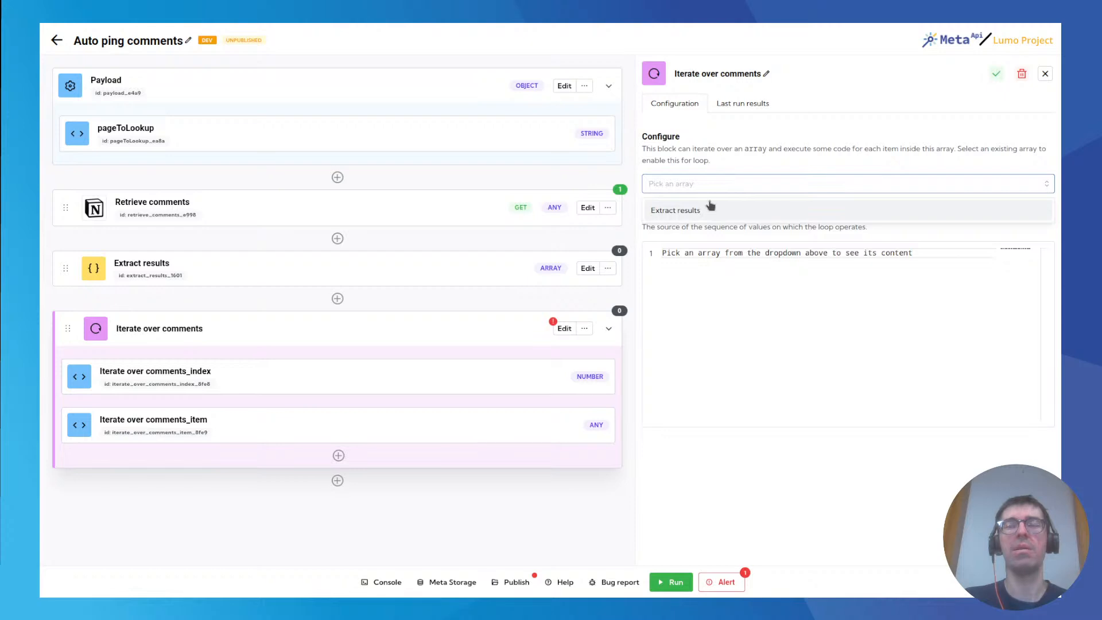
left_click(681, 210)
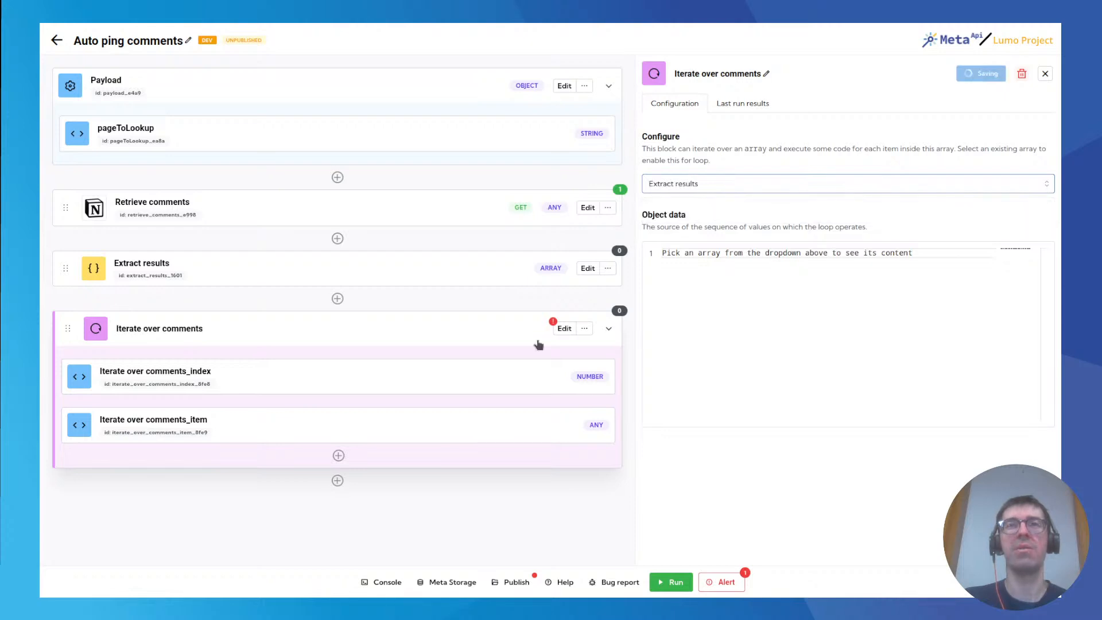
Run the spell and examine the latest responses of the Retrieve comments, Extract results and Iterate over comments blocks.
left_click(683, 574)
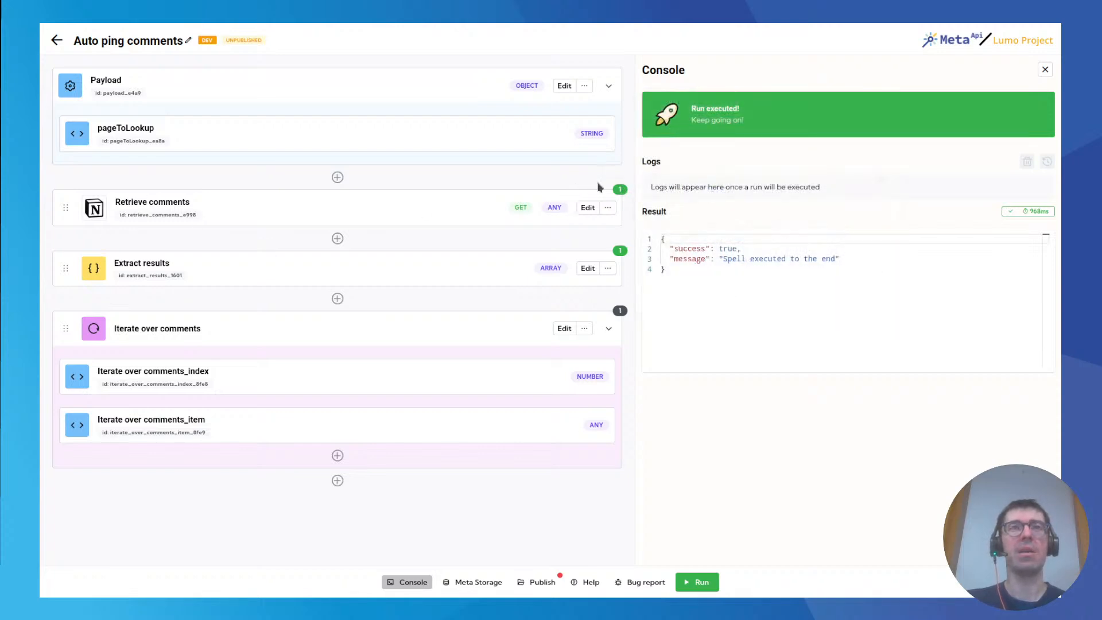
mouse_move(622, 192)
left_click_drag(121, 201, 192, 205)
left_click(147, 264)
left_click_drag(118, 263, 163, 262)
left_click(310, 274)
mouse_move(620, 251)
scroll(739, 262, "down", 10)
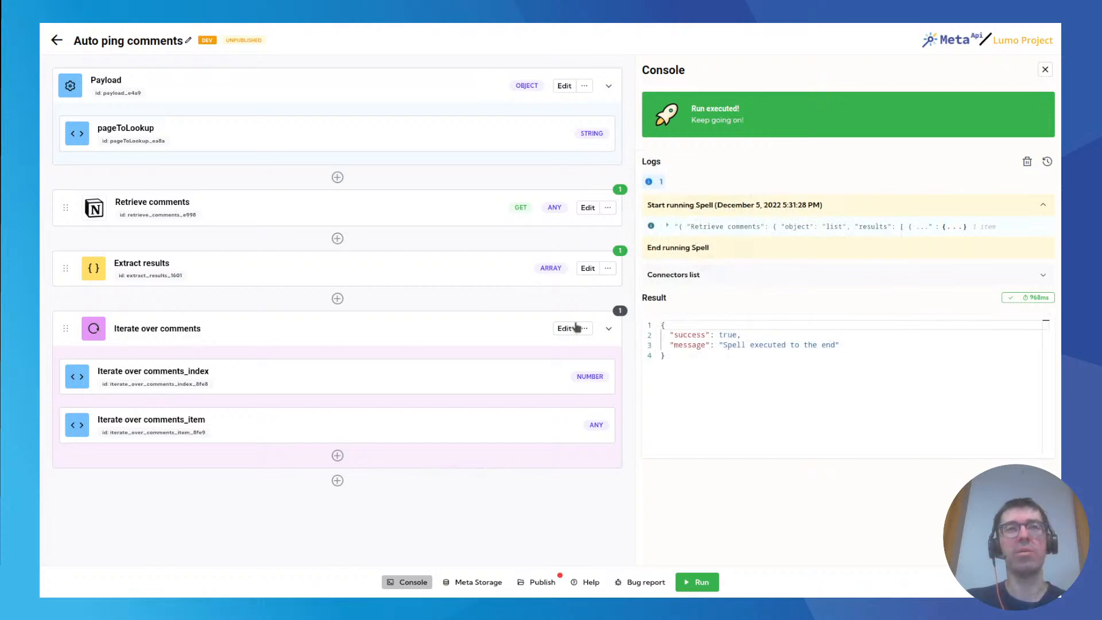
mouse_move(621, 313)
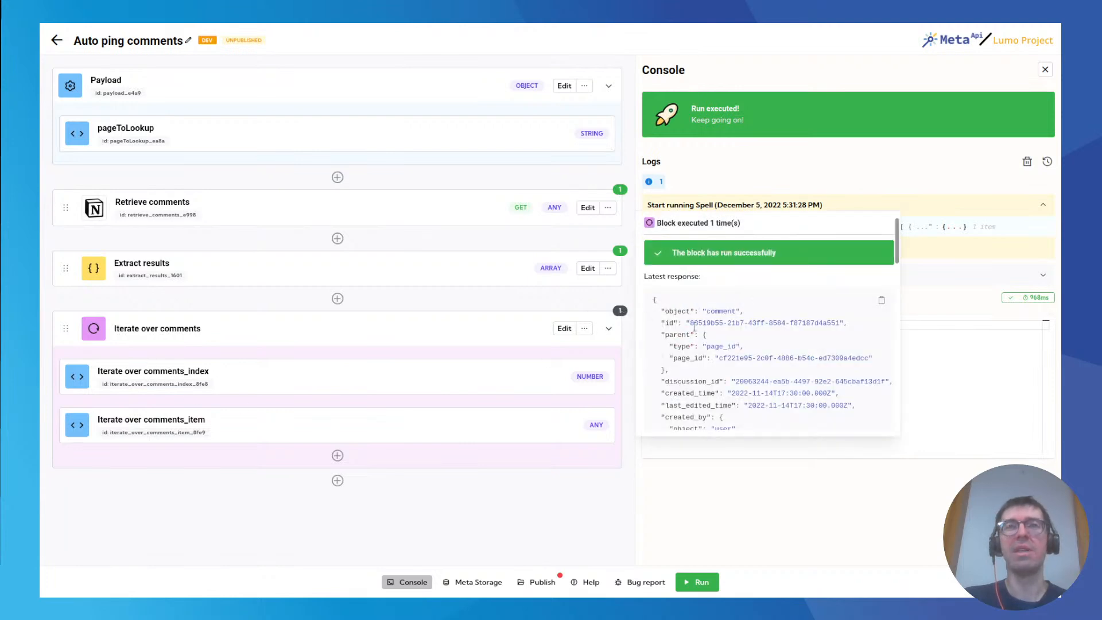
scroll(674, 323, "down", 10)
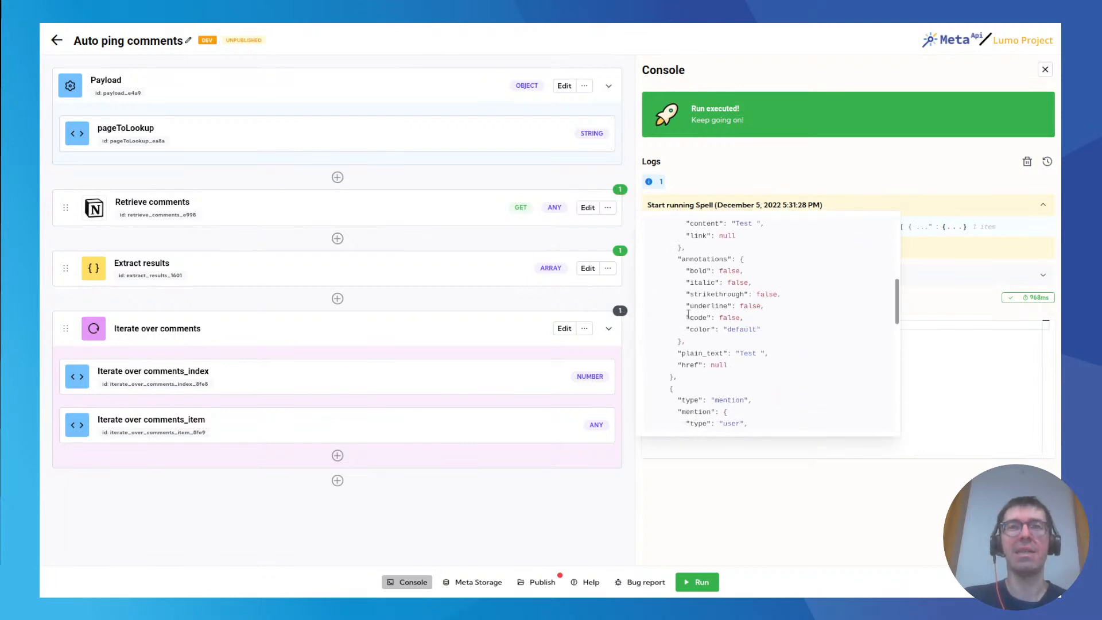
scroll(688, 317, "up", 10)
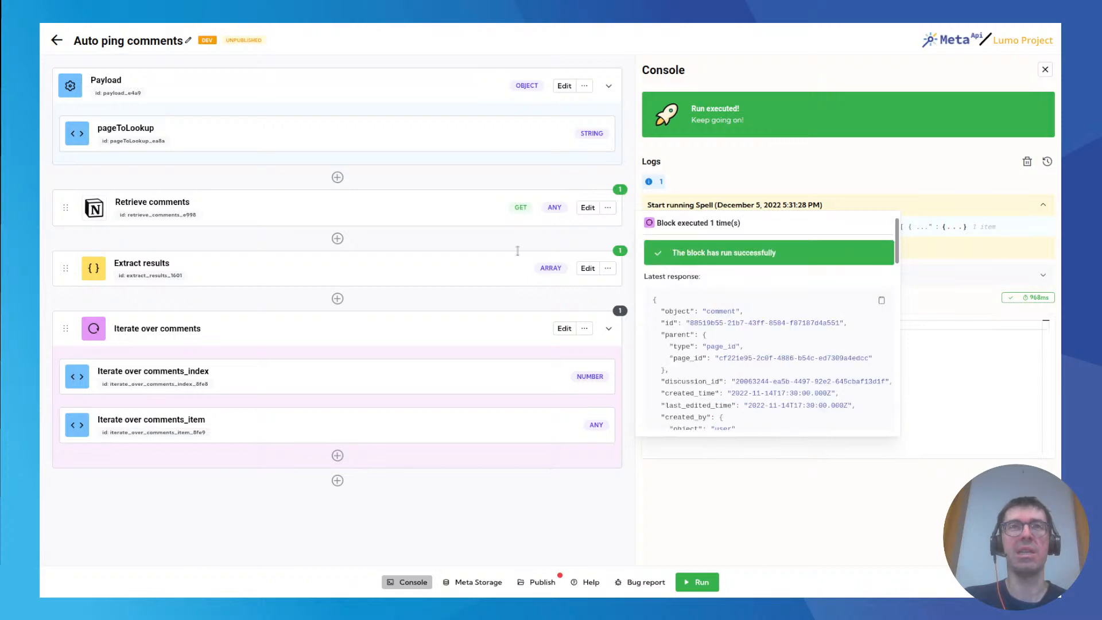
Switch to the Tests auto ping comments page in Notion and post the comment "Test 2" followed by a mention of the page's commenter.
left_click(247, 34)
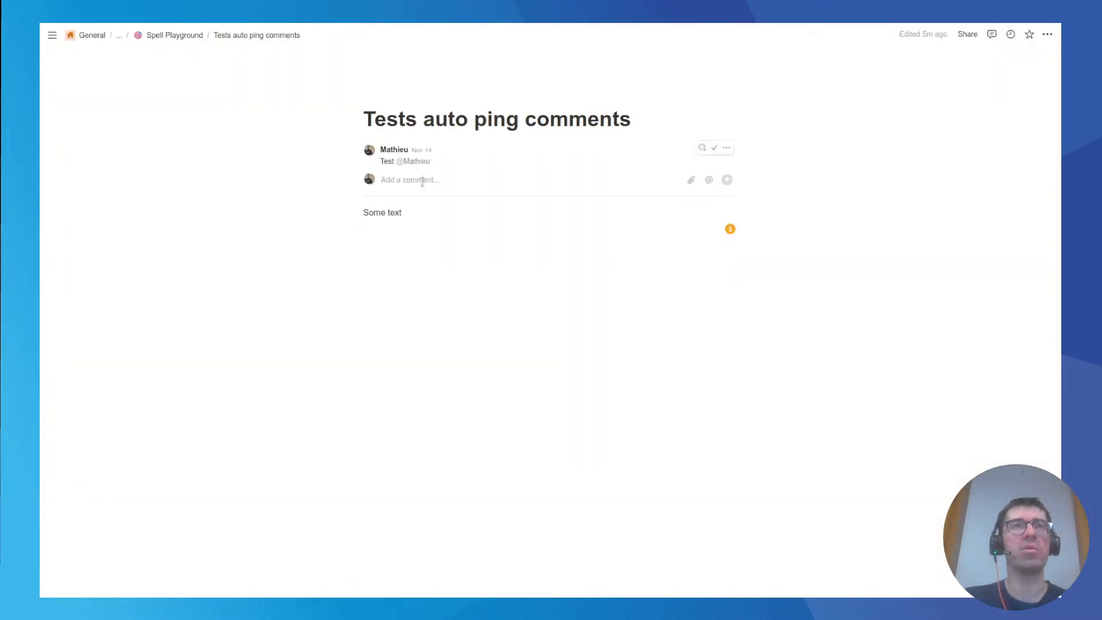
type("Test")
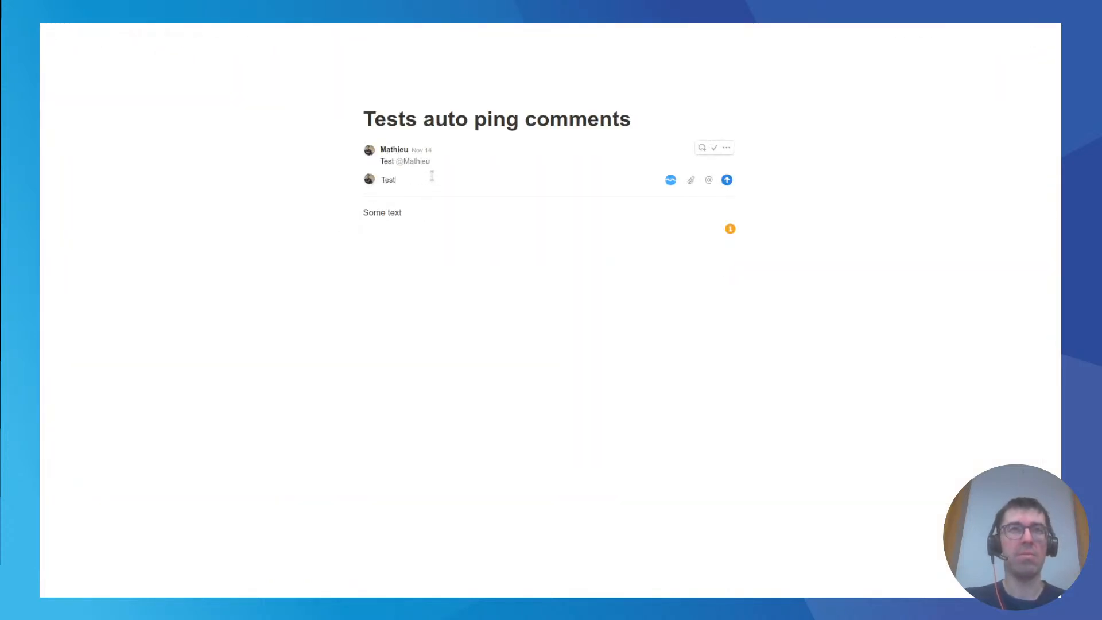
type("@Mathieu")
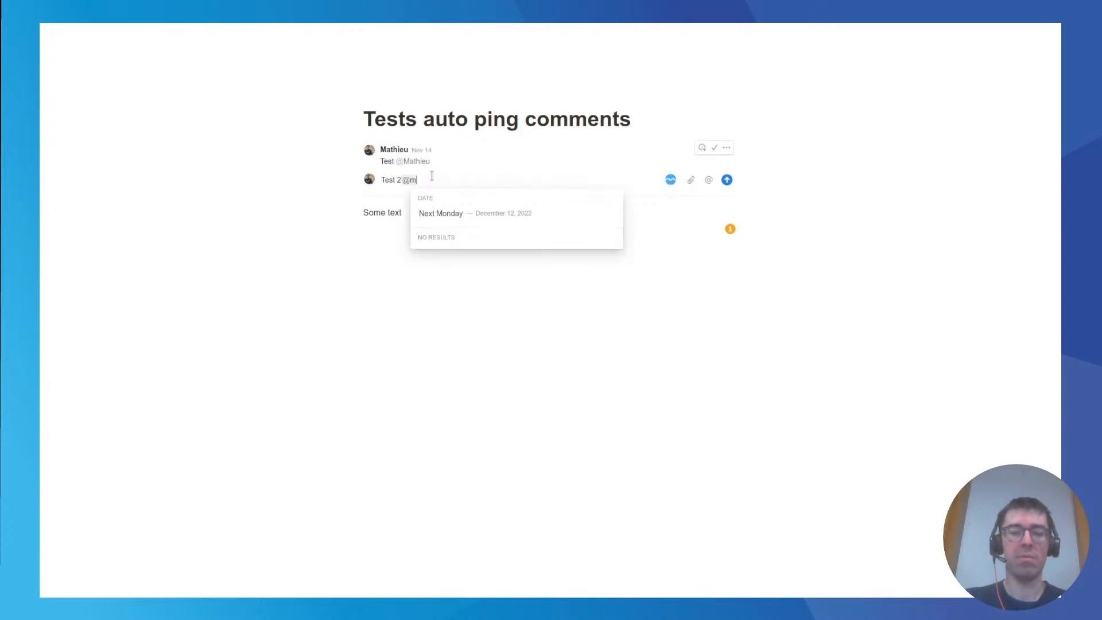
key("Return")
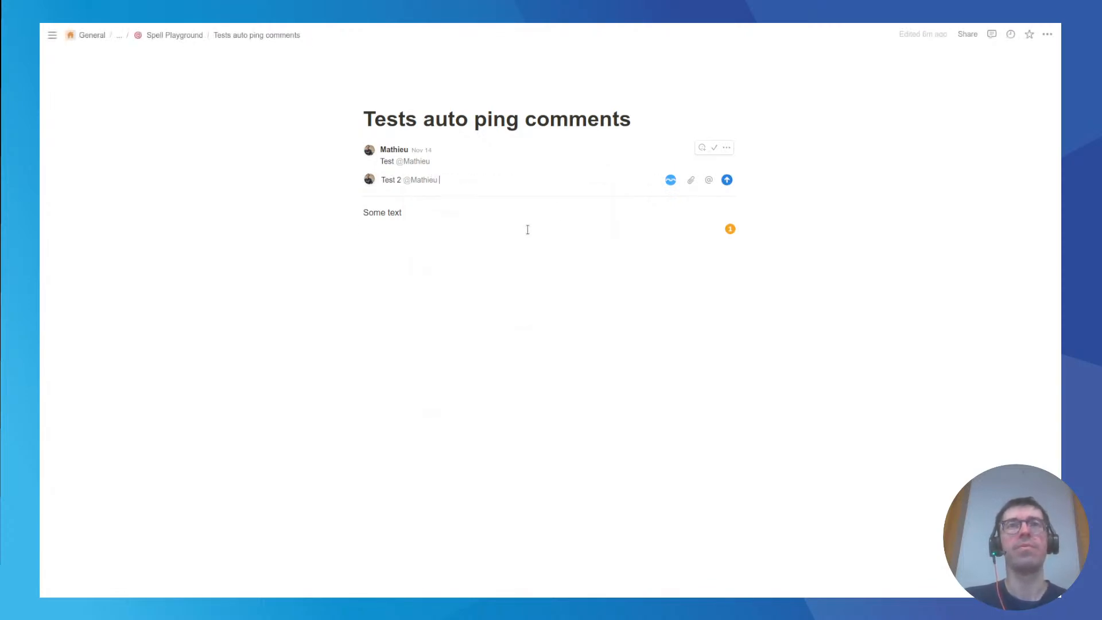
key("Return")
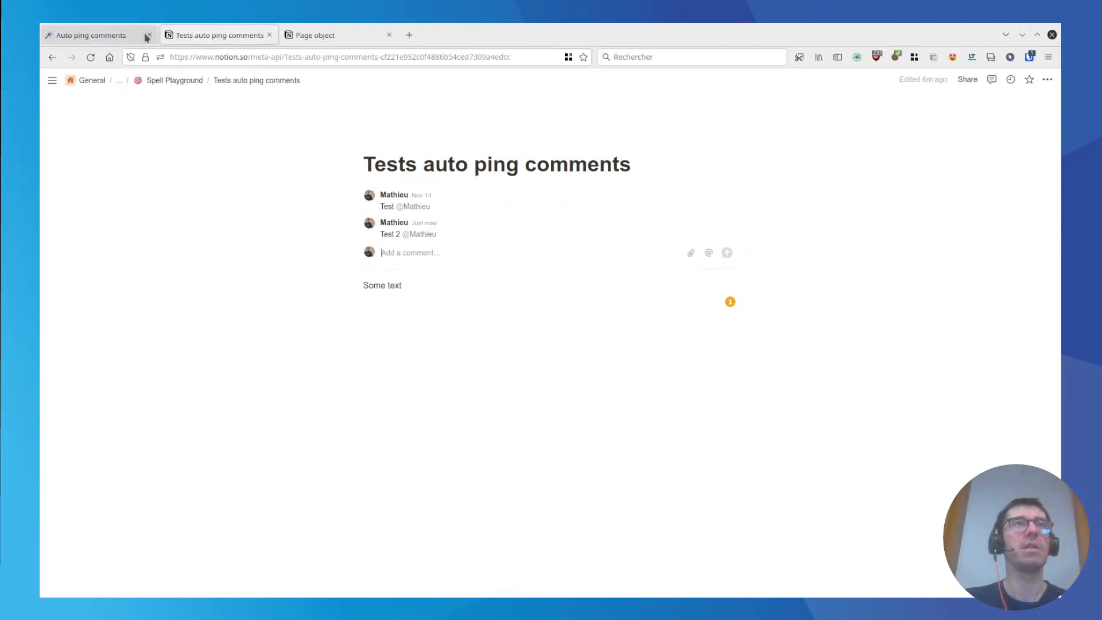
Switch back to the Auto ping comments spell, run it and open the last run results of the Iterate over comments loop.
left_click(132, 35)
left_click(699, 580)
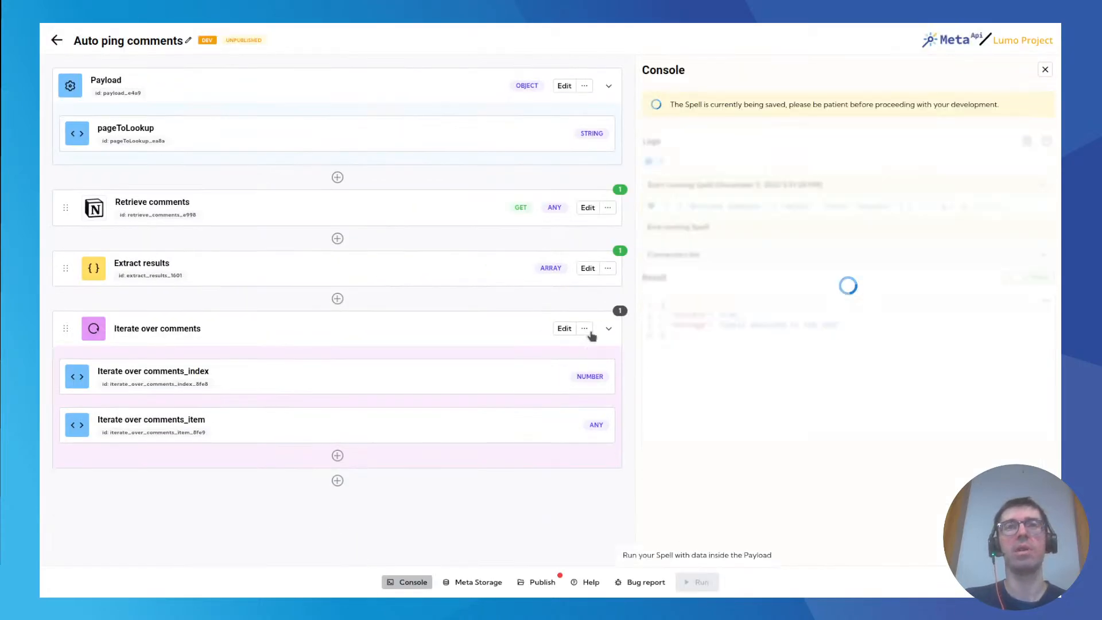
left_click(620, 312)
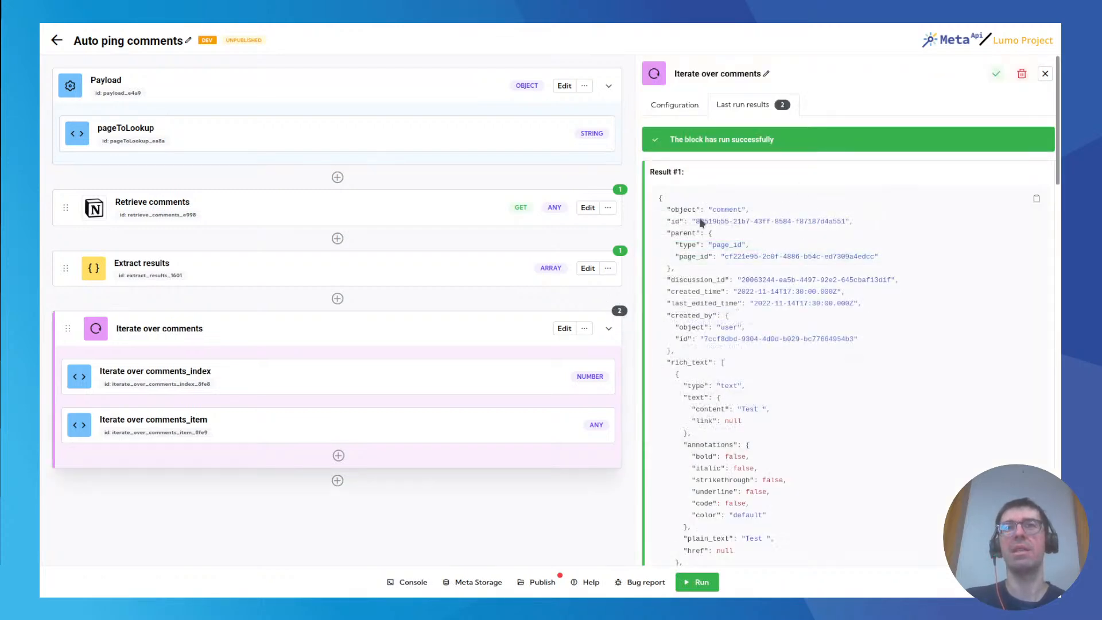
scroll(725, 247, "down", 7)
scroll(726, 247, "down", 13)
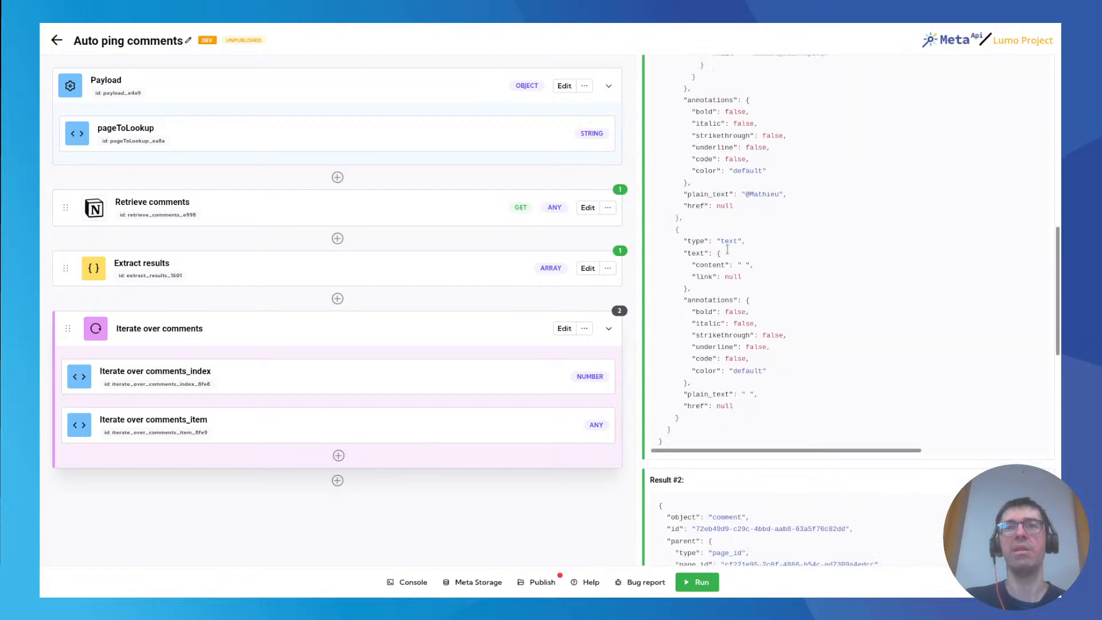
Examine the results of both iterations, the loop's item and index variables, and the mention entry in the second comment.
triple_click(194, 419)
left_click(802, 222)
scroll(763, 299, "down", 9)
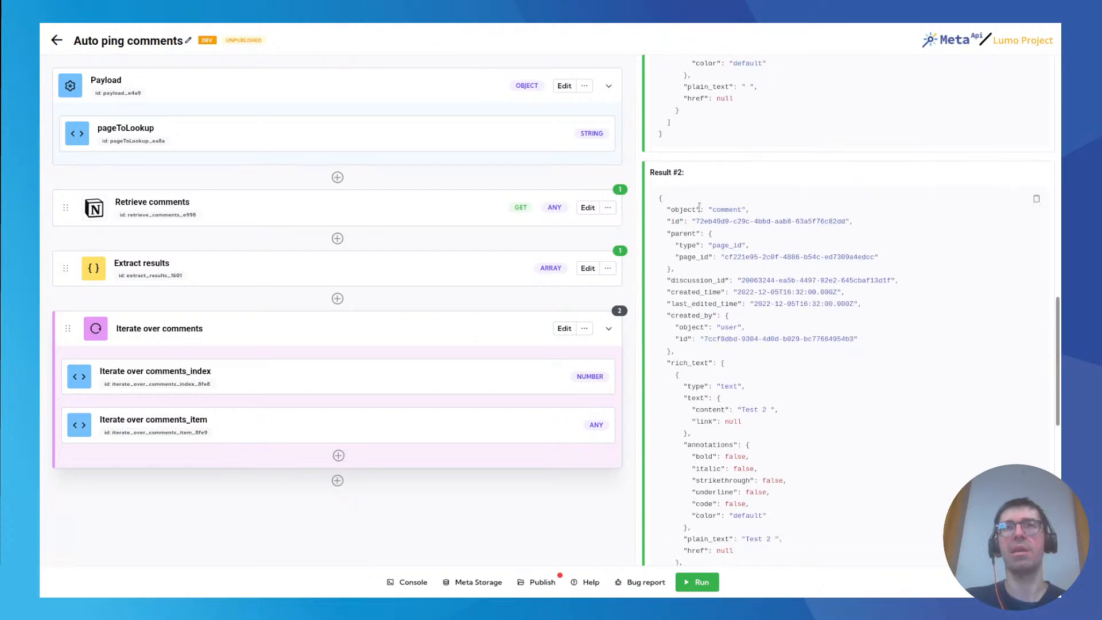
scroll(715, 363, "down", 3)
triple_click(177, 422)
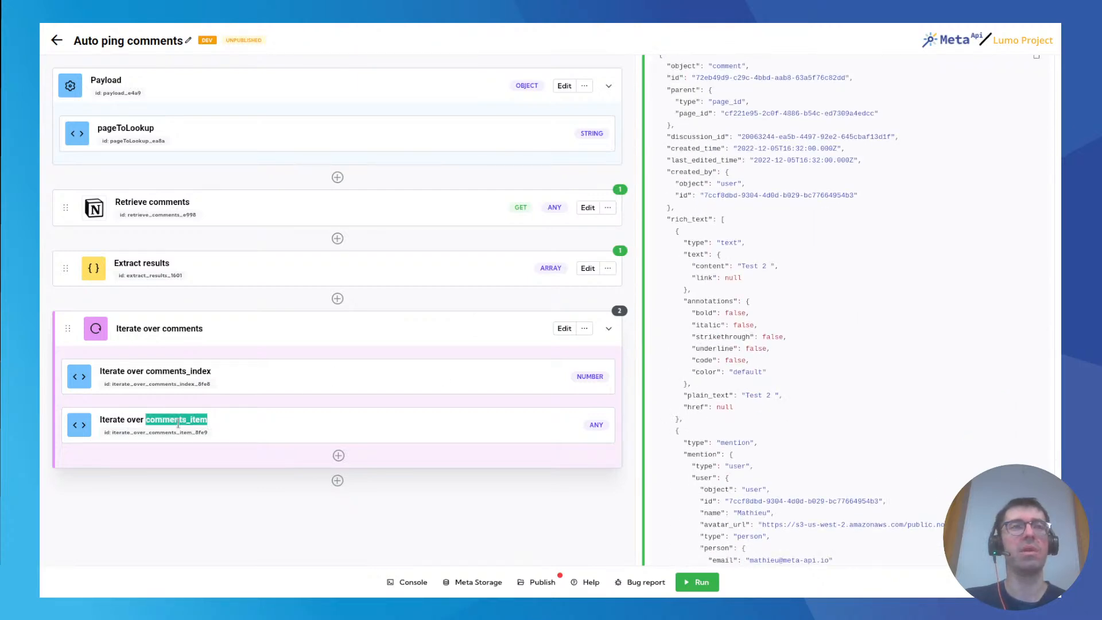
left_click(217, 402)
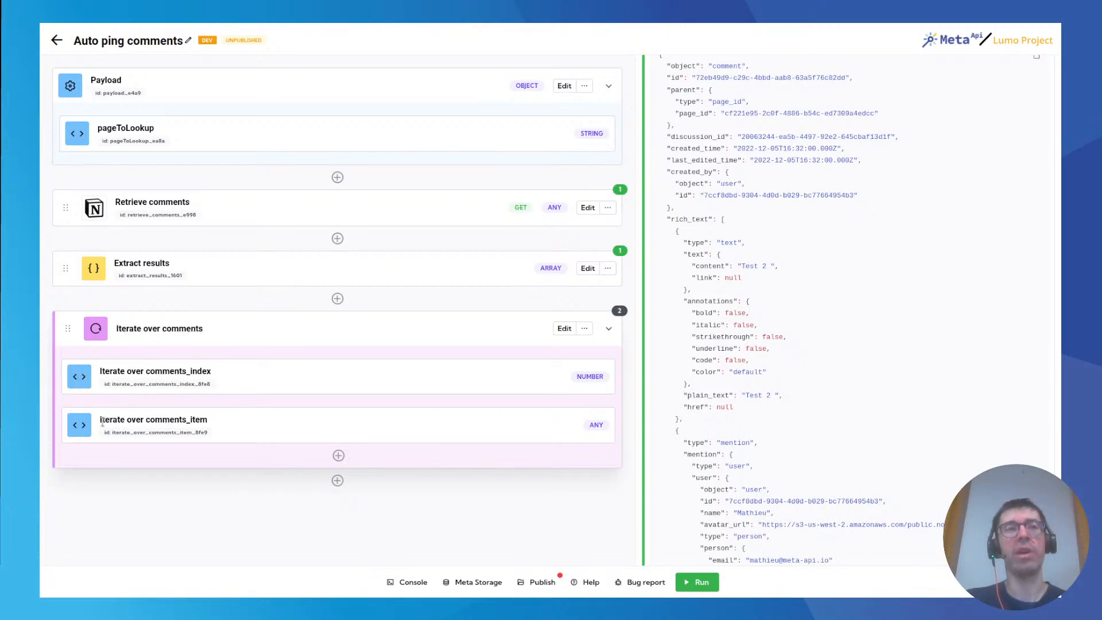
left_click(227, 422)
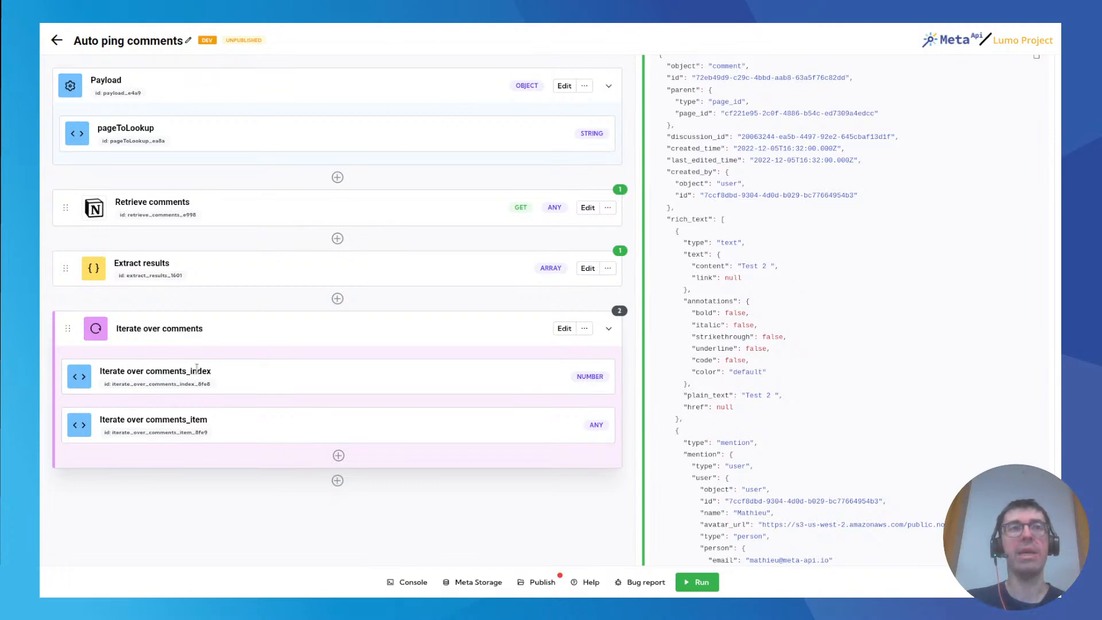
left_click_drag(189, 371, 224, 374)
left_click(224, 377)
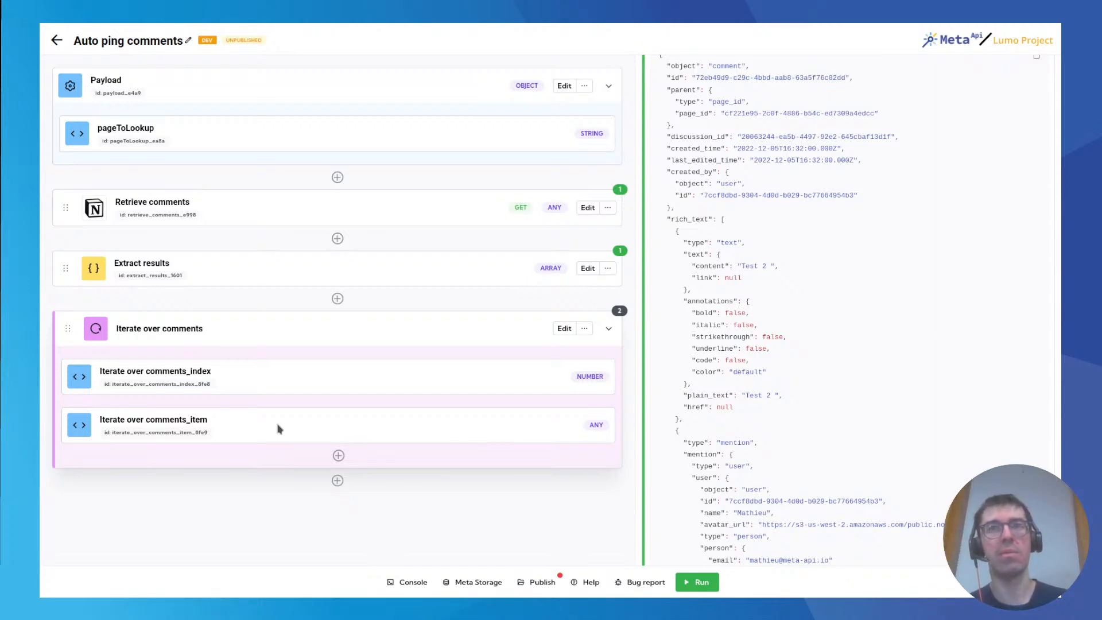
scroll(741, 265, "down", 3)
double_click(734, 251)
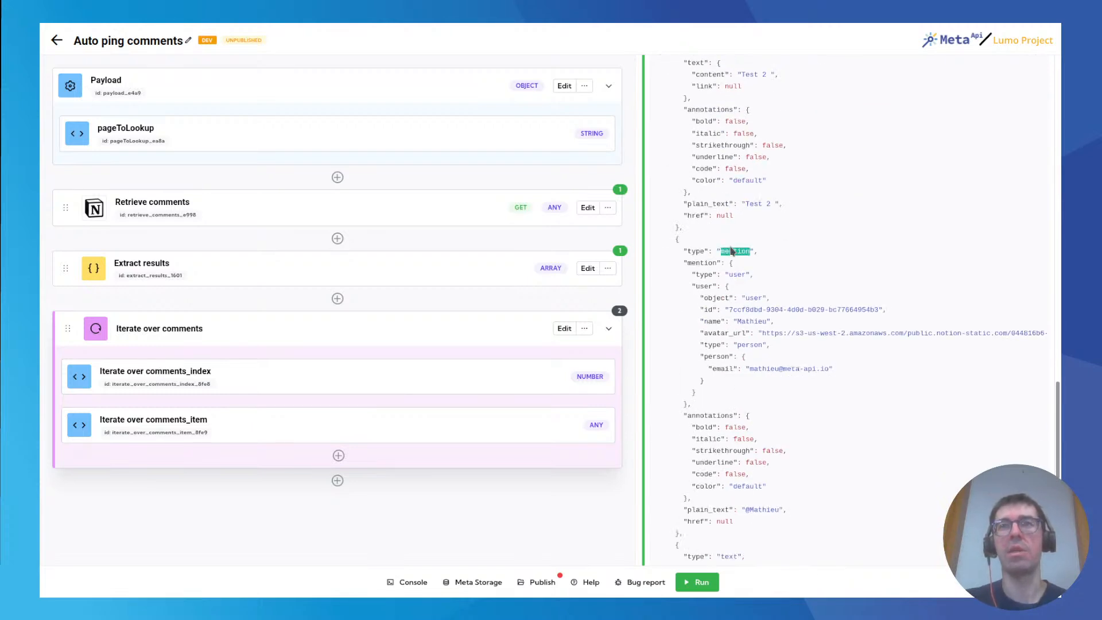
left_click(744, 265)
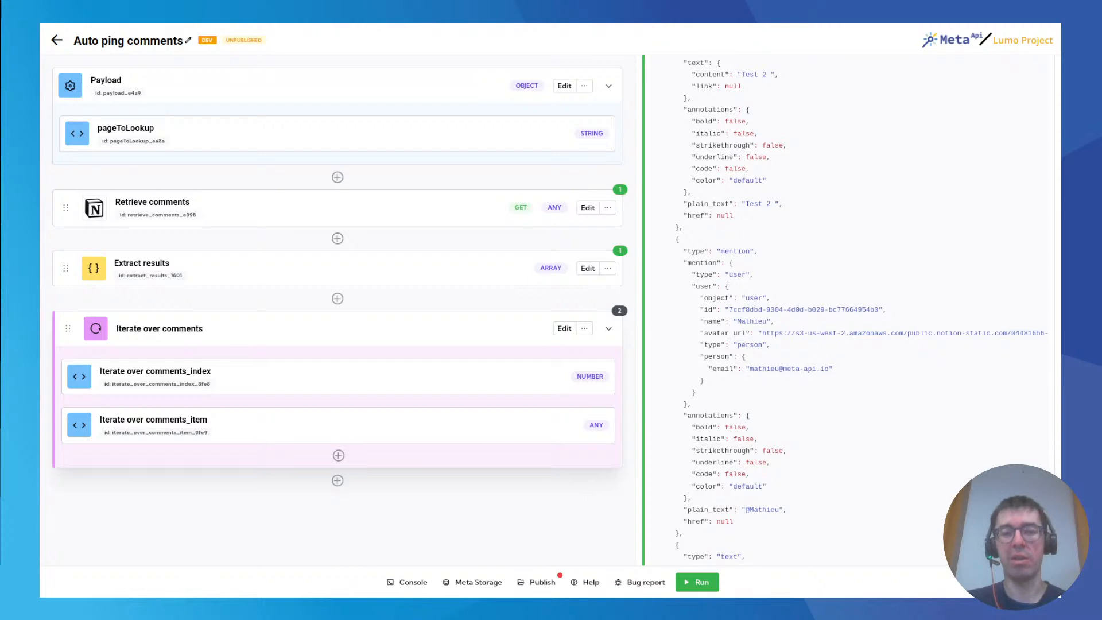
Add a Function block inside the Iterate over comments loop and name it "Check if someone has been mentionned".
left_click(339, 456)
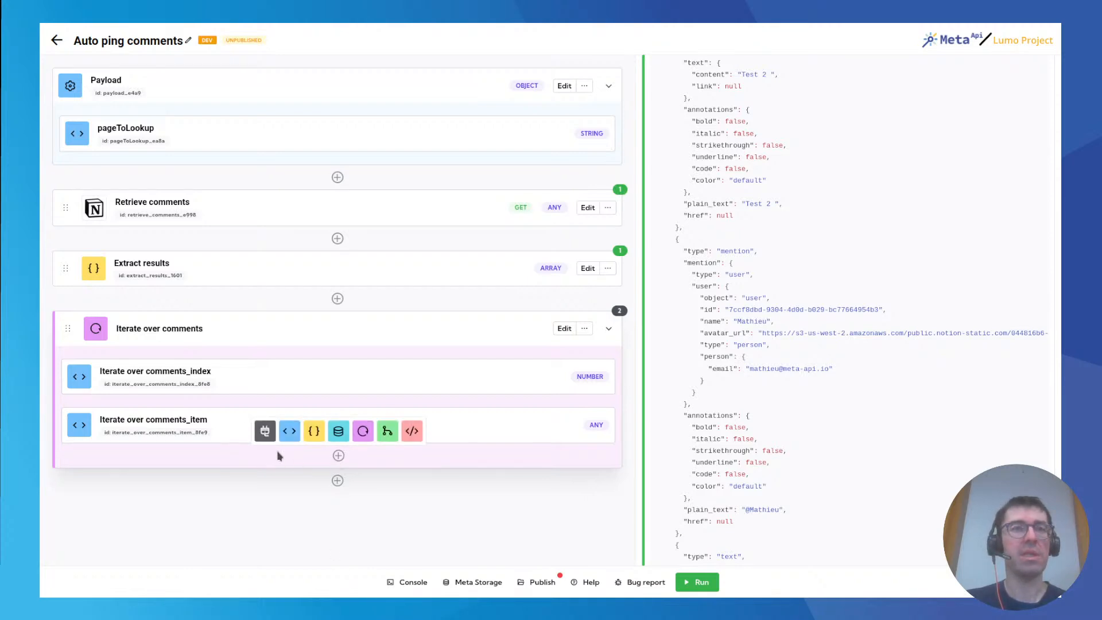
left_click(308, 436)
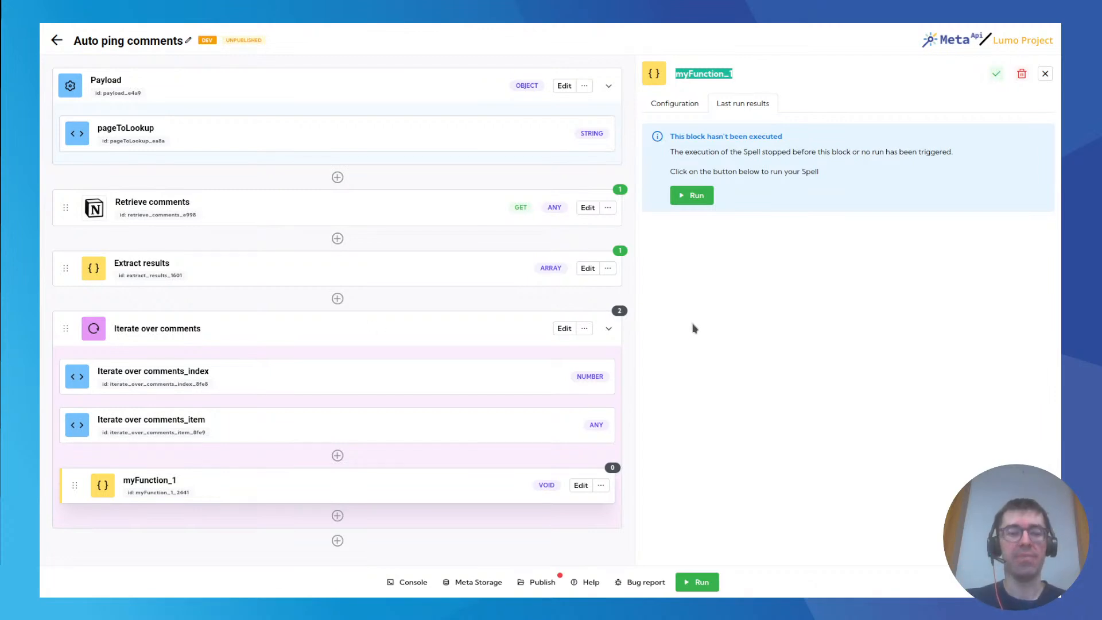
type("Check ")
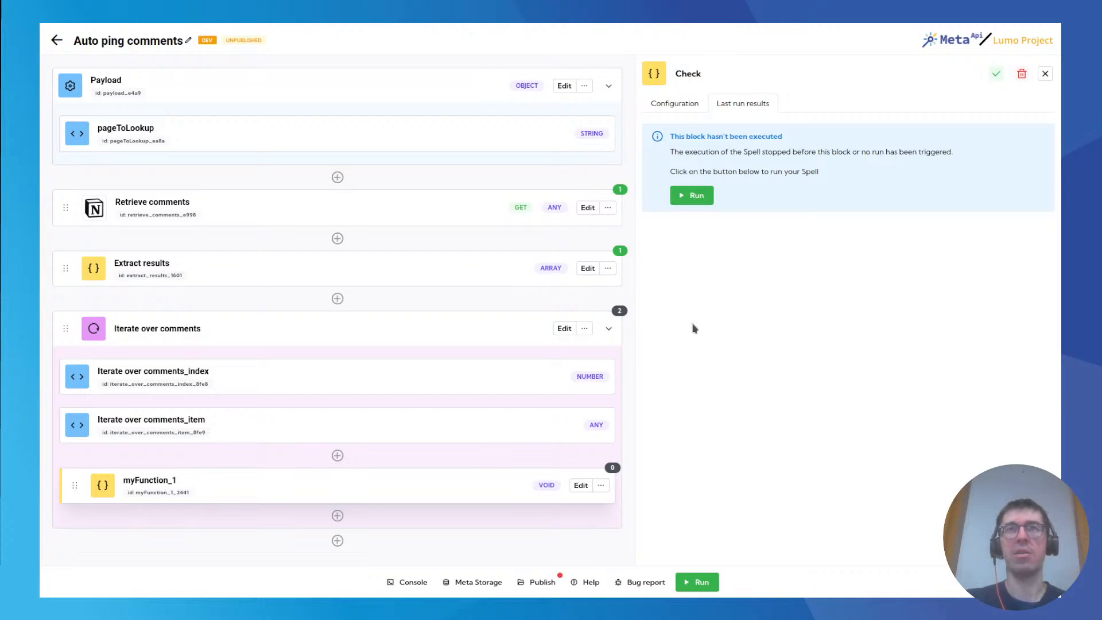
type("if someone")
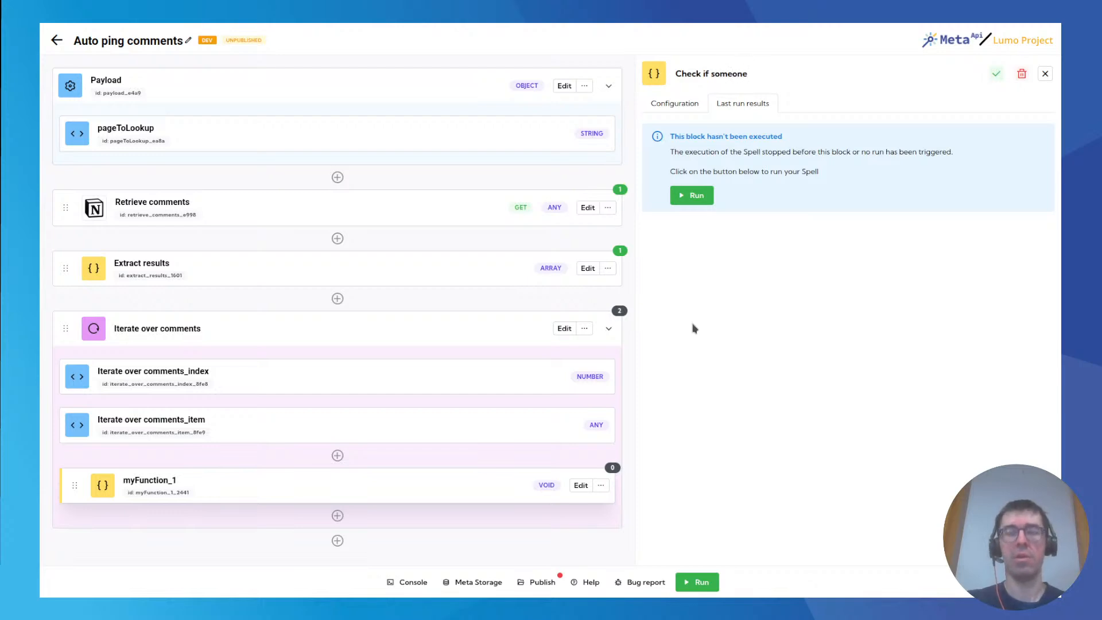
type(" has been m")
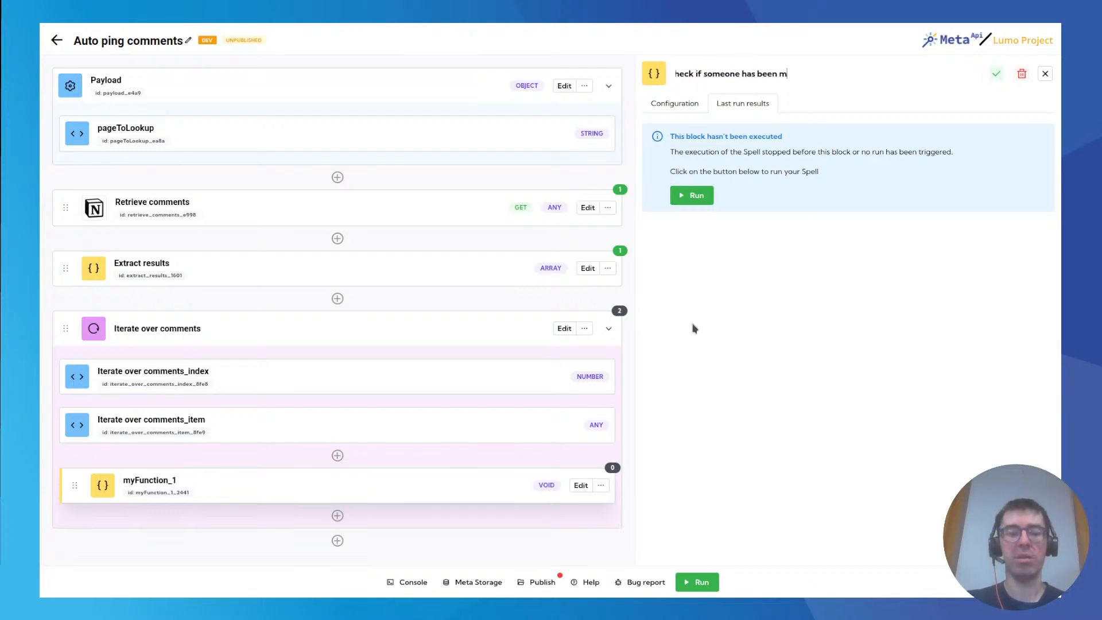
type("entionned")
key("Return")
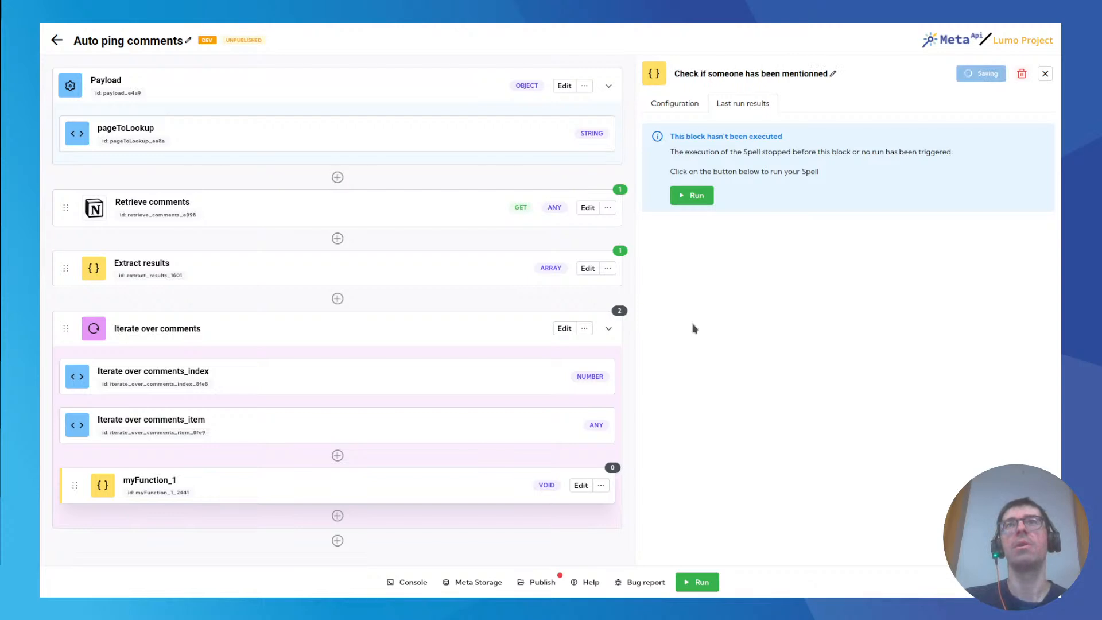
Add the Iterate over comments_item variable as a parameter of the mention-check function and name the parameter "comment".
left_click(675, 104)
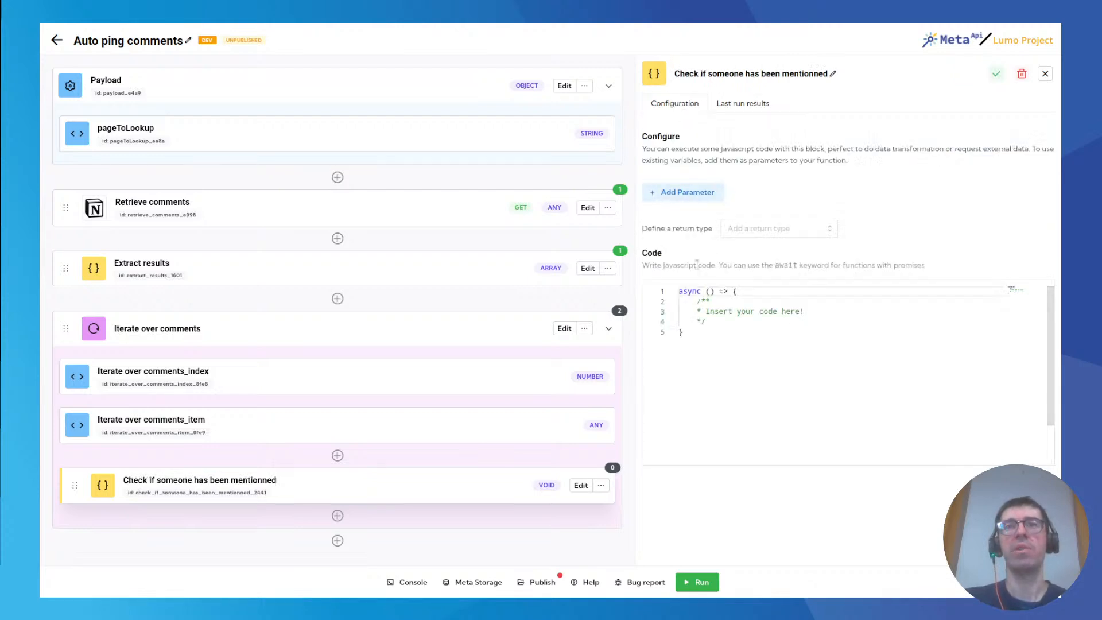
left_click(681, 194)
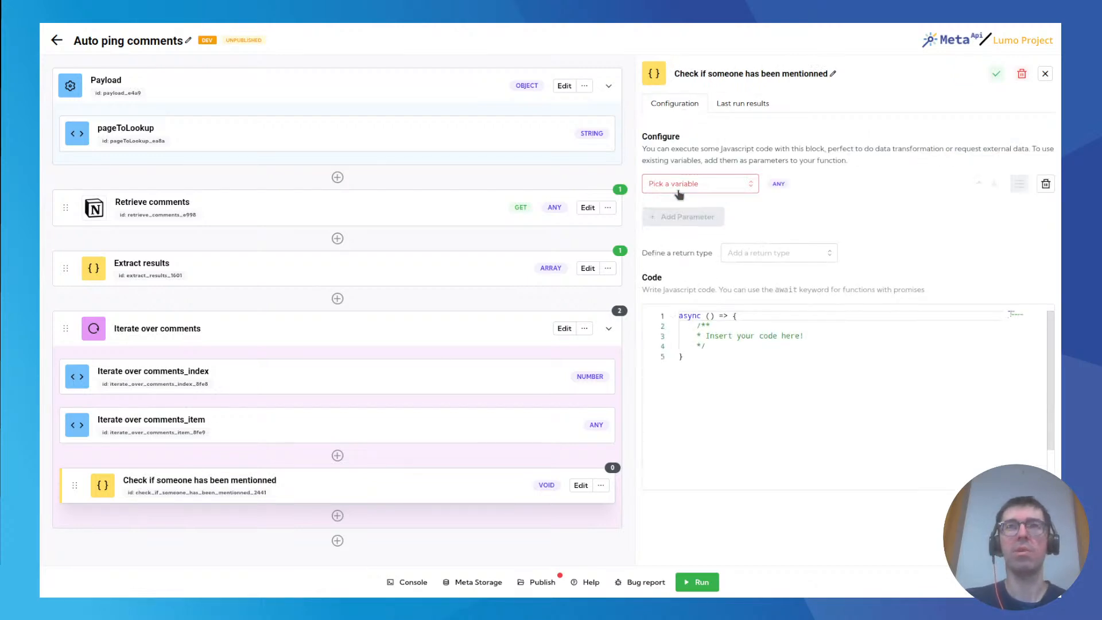
left_click(689, 183)
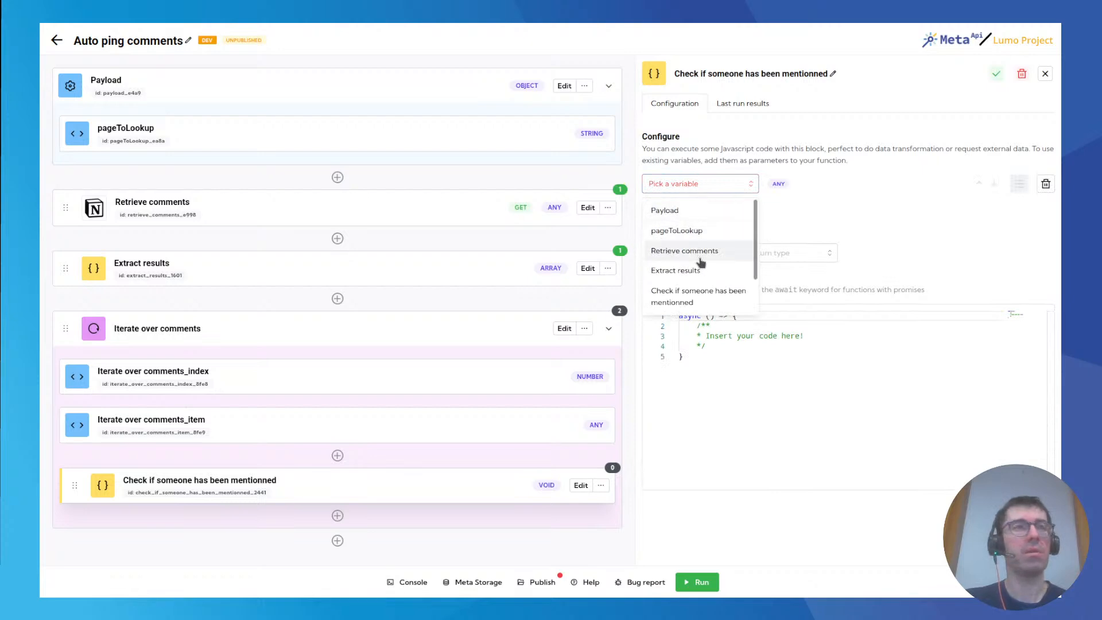
scroll(709, 270, "down", 2)
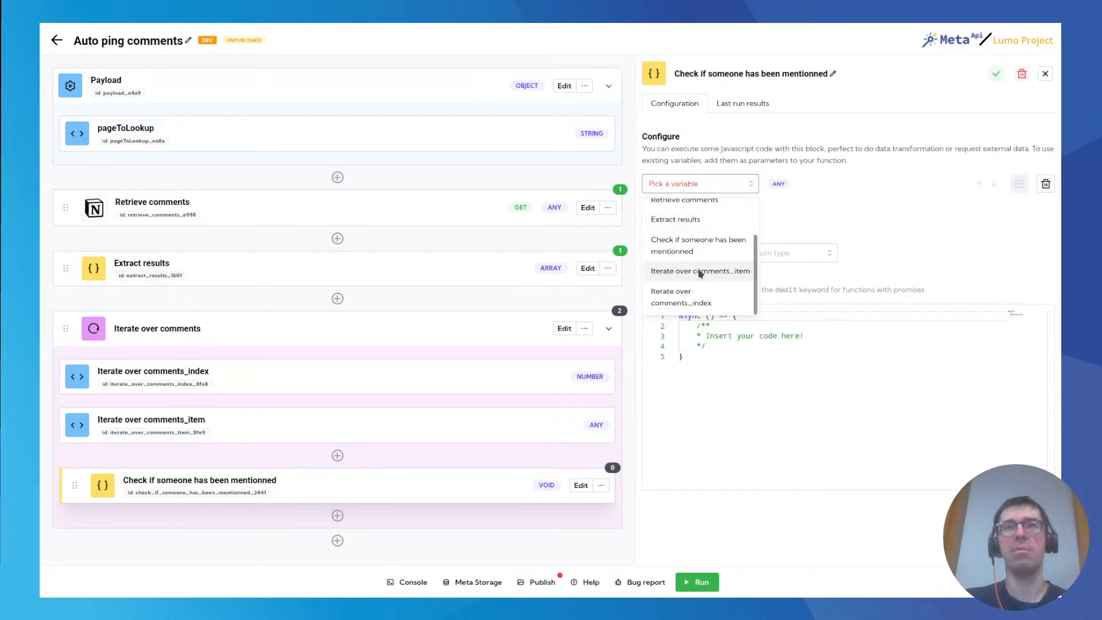
left_click(699, 273)
left_click(1019, 184)
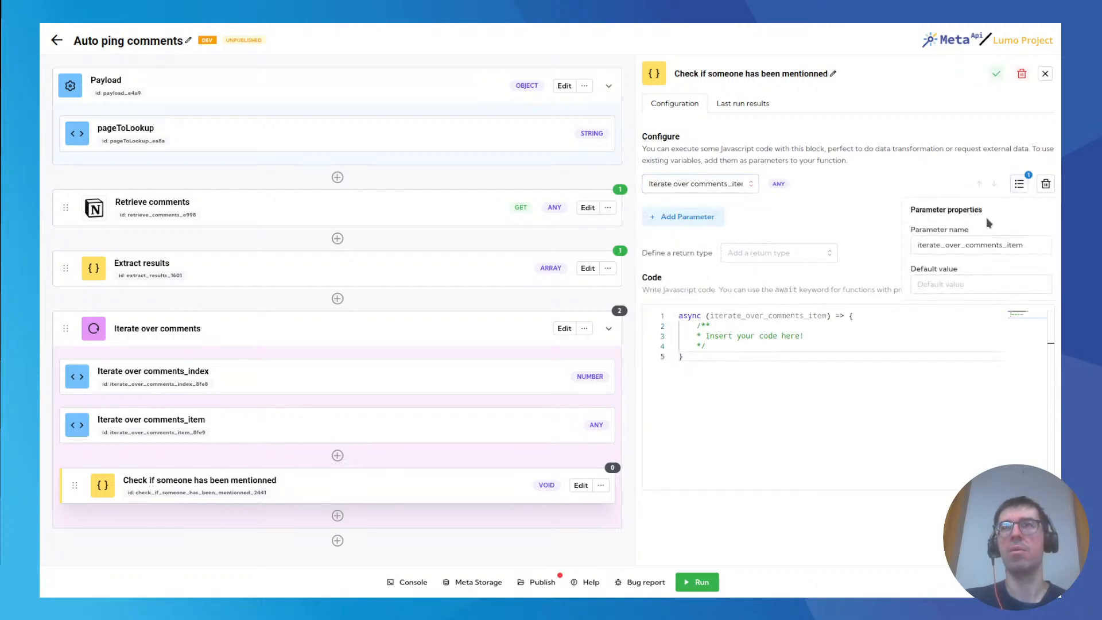
double_click(955, 244)
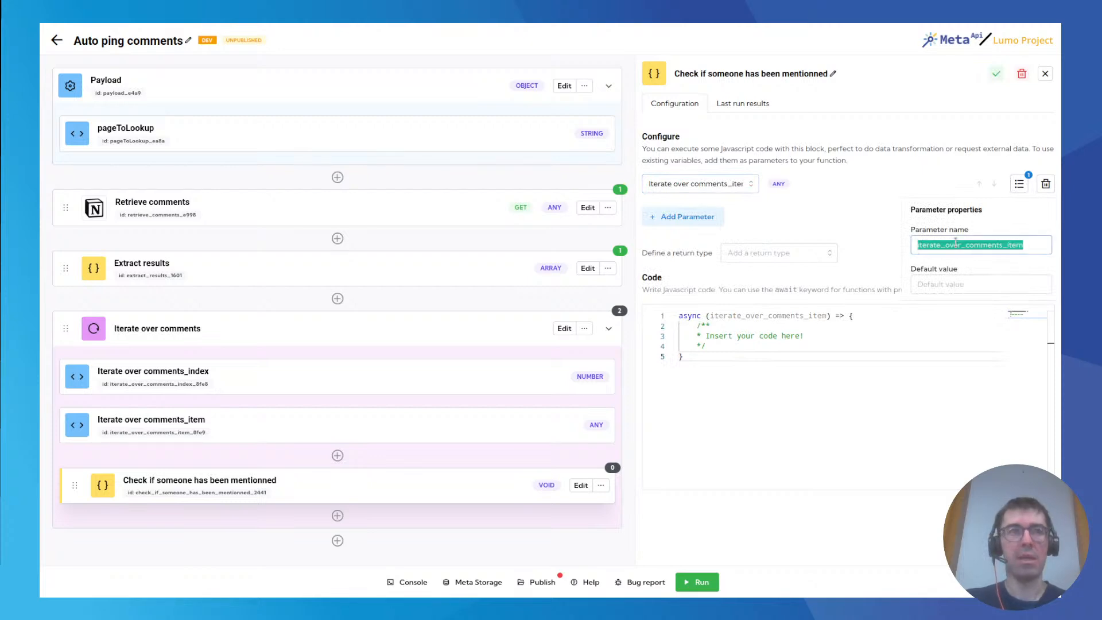
type("comment")
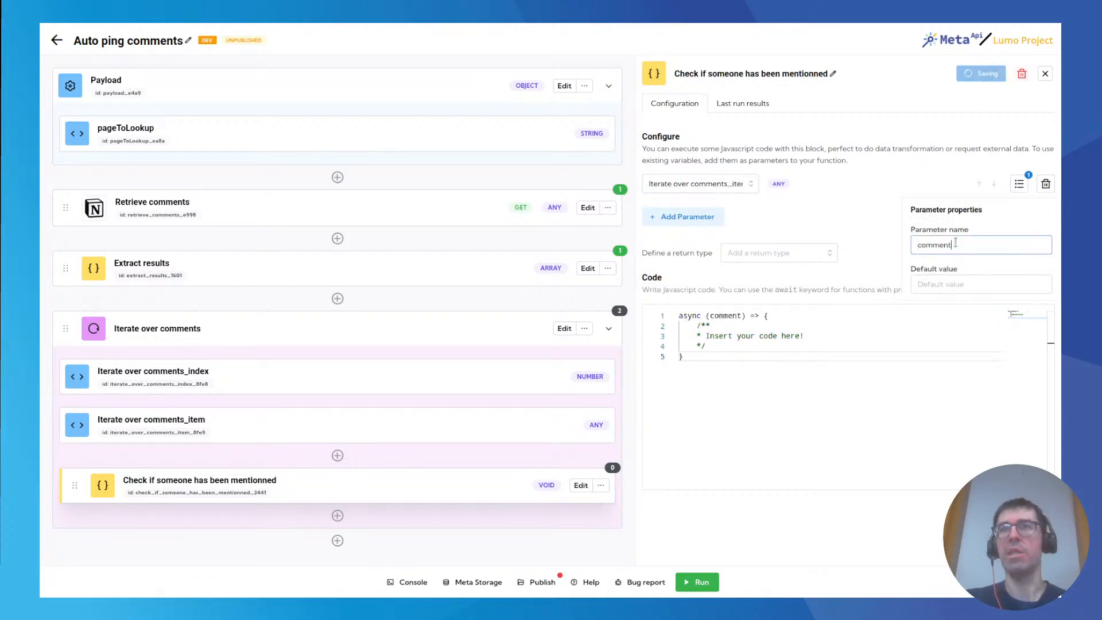
left_click(828, 212)
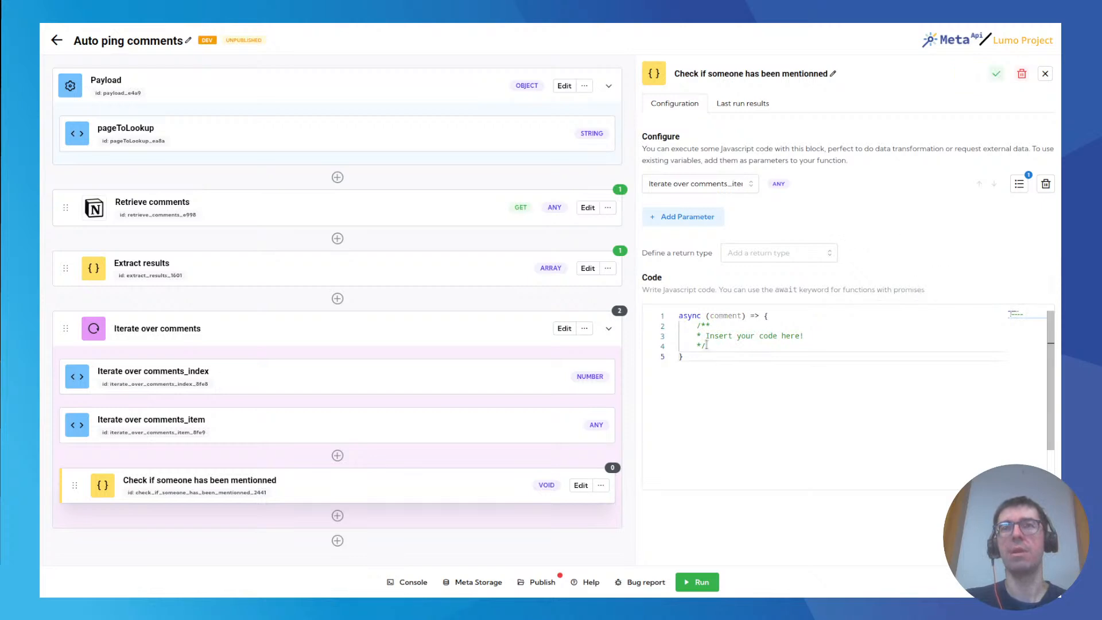
Replace the placeholder comment in the function's code with the start of a declaration, "const hasAMention = comment.".
left_click_drag(697, 326, 713, 345)
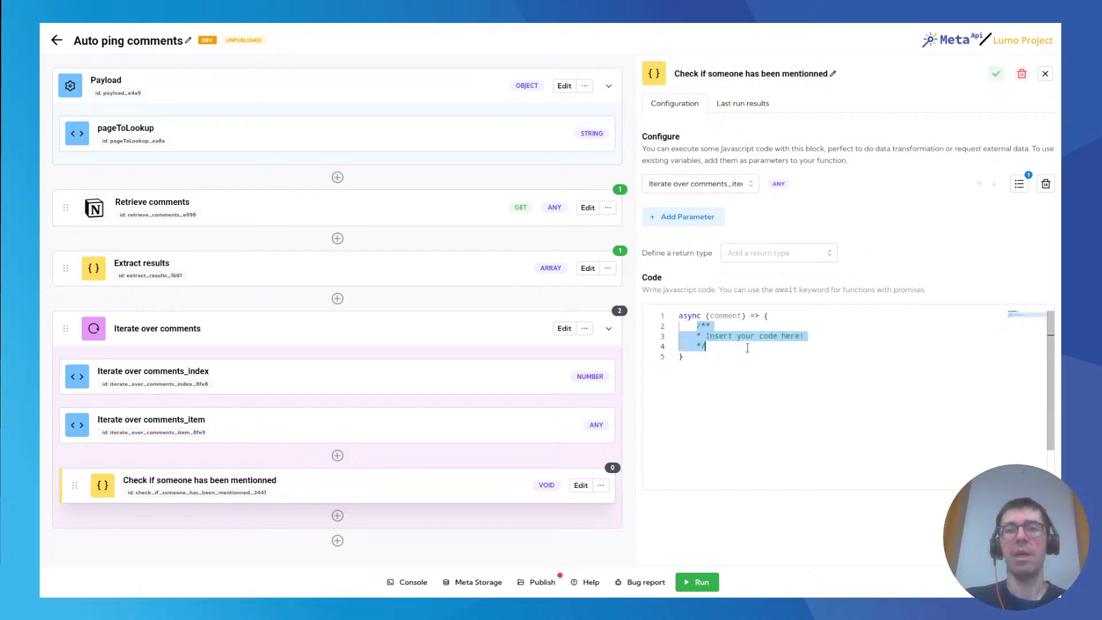
key("BackSpace")
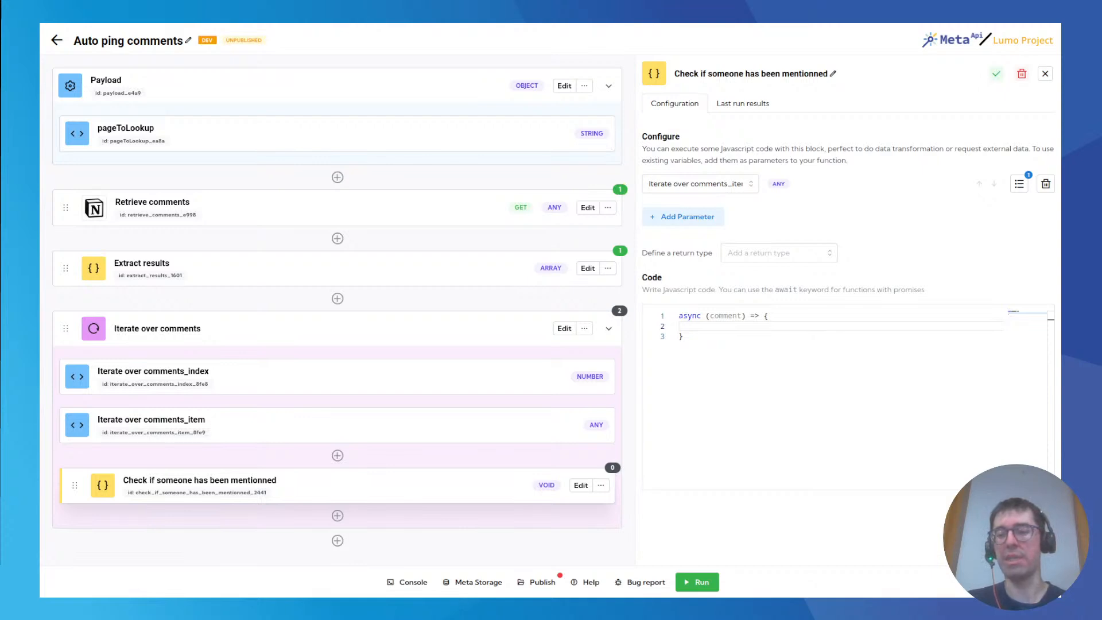
left_click(741, 327)
type("const hasAMention")
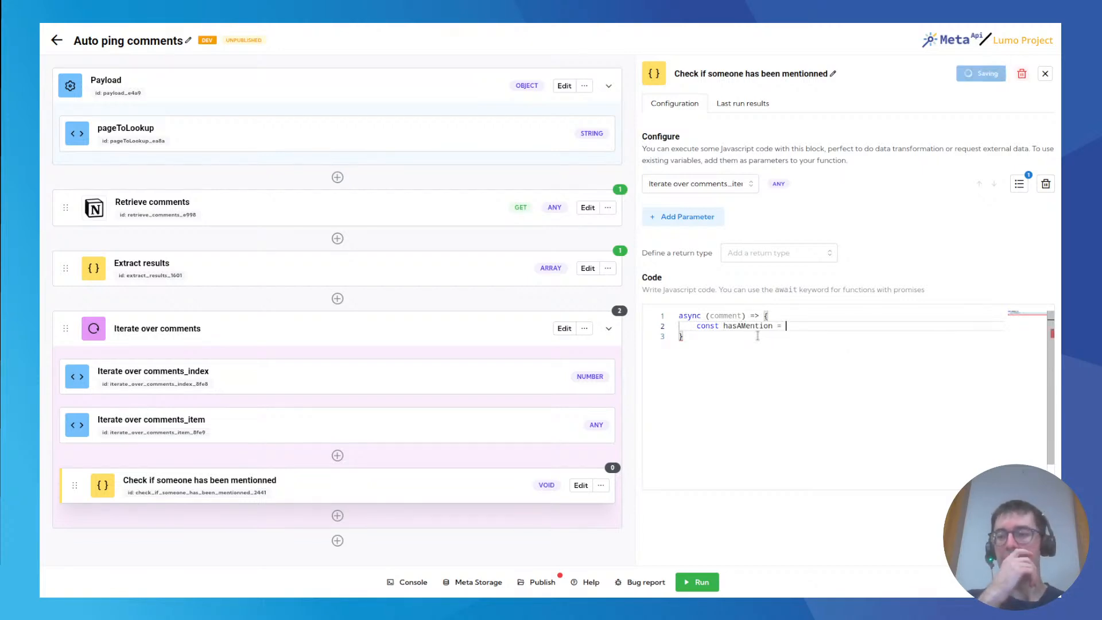
type(" = comment.")
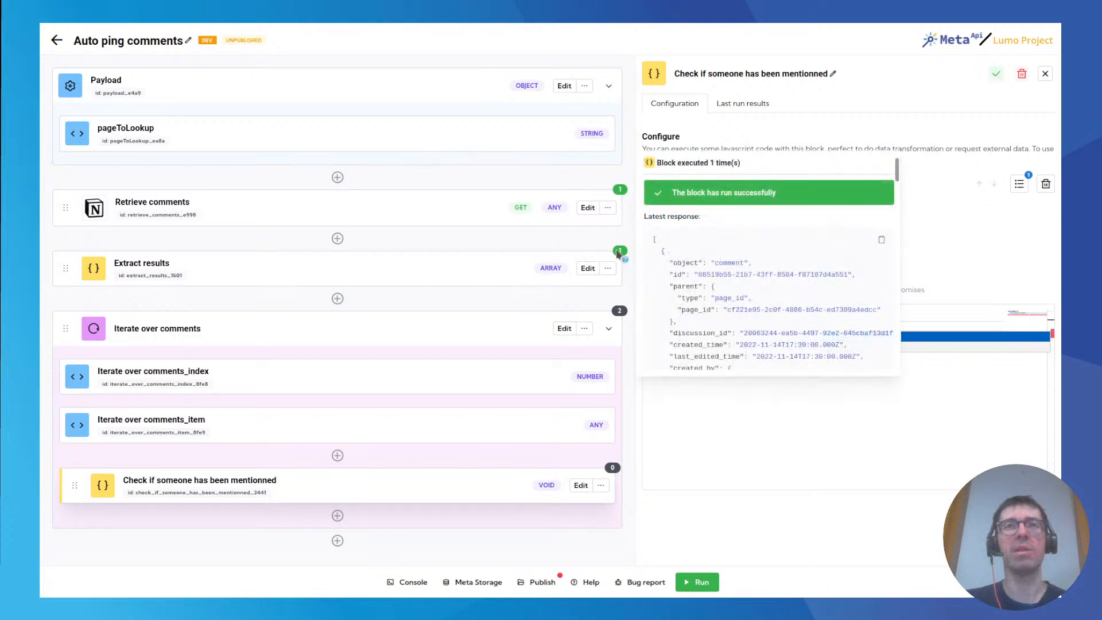
Examine the rich_text array and the type of its mention entry in the latest response of the Iterate over comments loop.
mouse_move(620, 312)
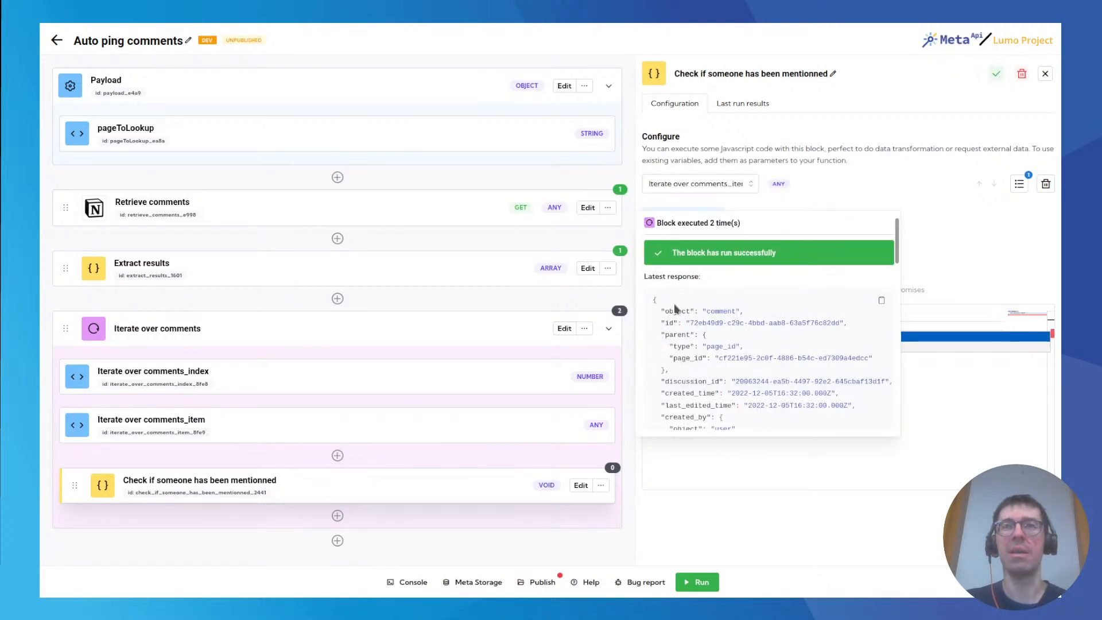
scroll(680, 318, "down", 3)
scroll(689, 322, "down", 2)
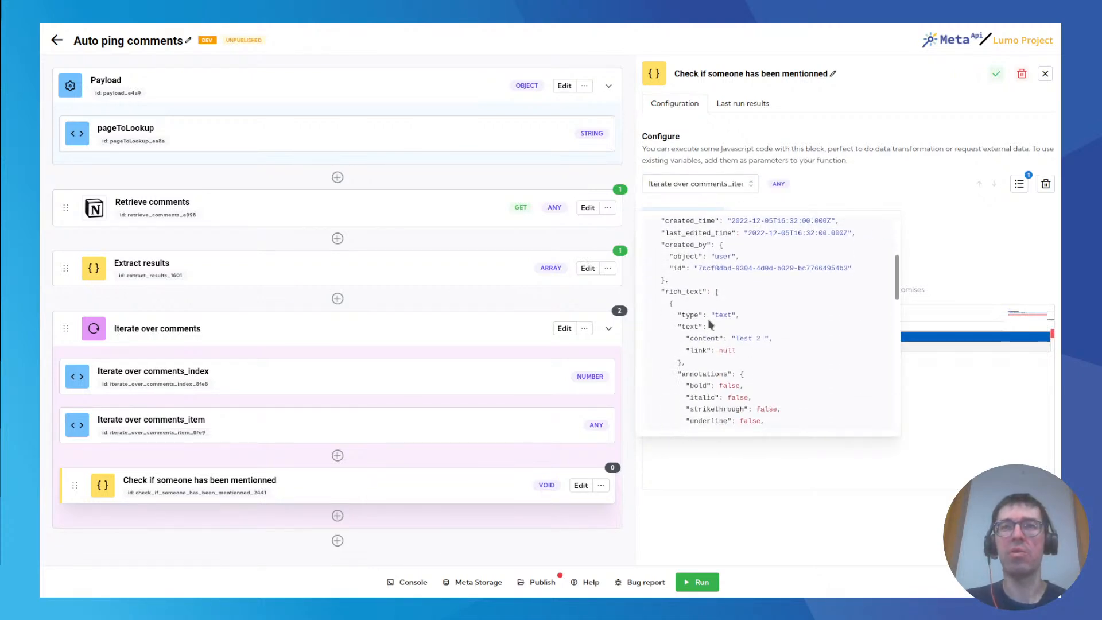
scroll(678, 293, "down", 5)
scroll(678, 307, "down", 2)
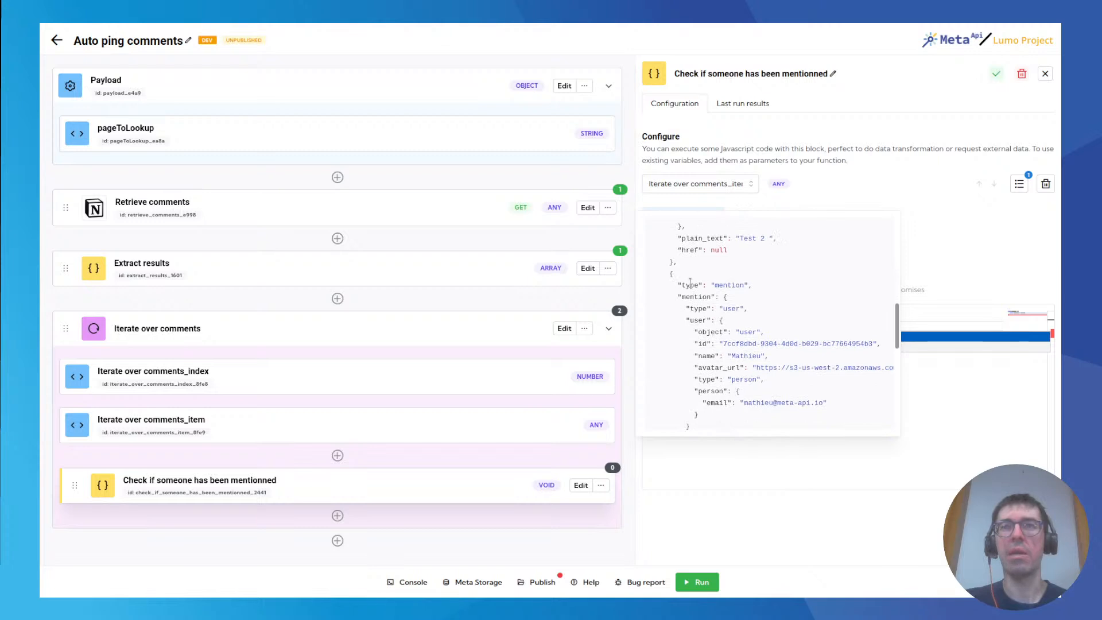
left_click_drag(677, 284, 701, 284)
scroll(695, 310, "up", 6)
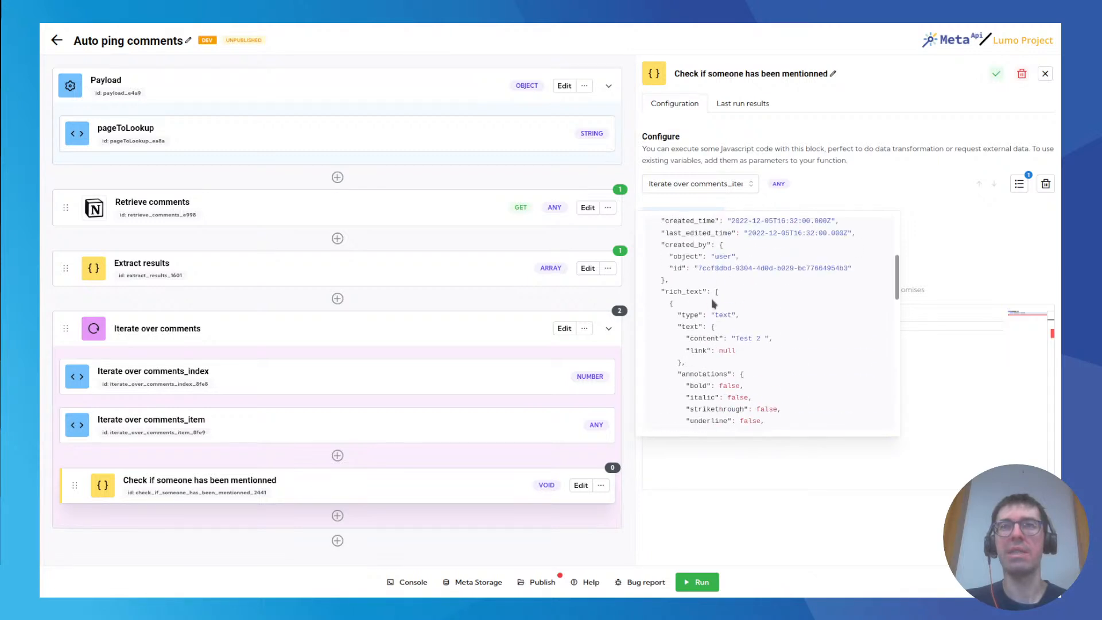
scroll(678, 310, "down", 2)
left_click(718, 292)
scroll(693, 312, "down", 4)
scroll(700, 315, "up", 2)
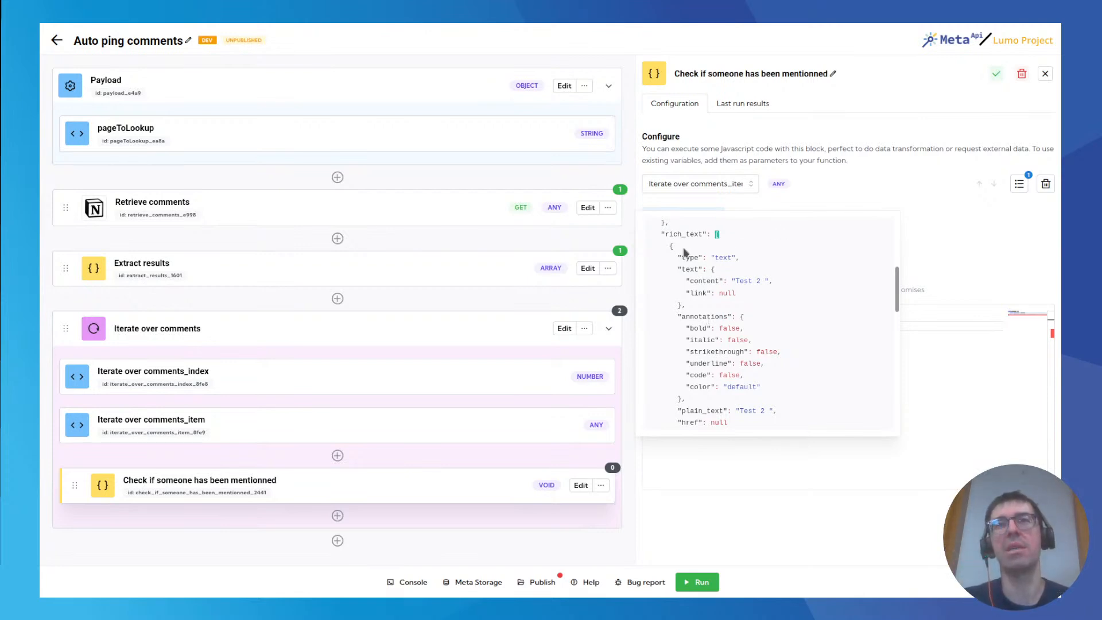
scroll(703, 264, "down", 3)
scroll(700, 293, "up", 3)
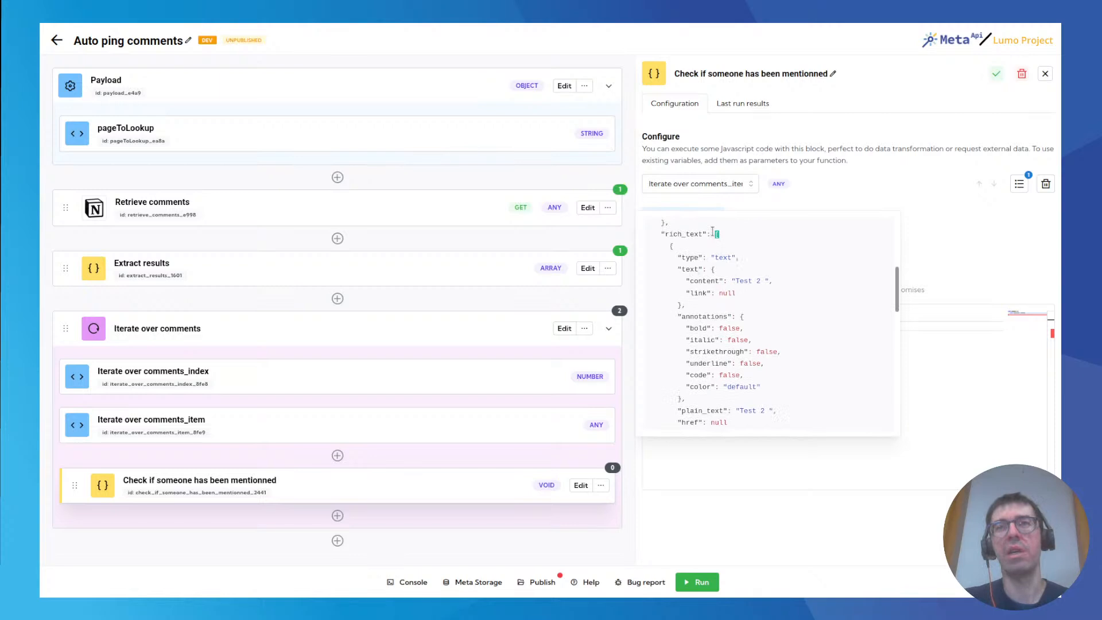
scroll(716, 271, "down", 2)
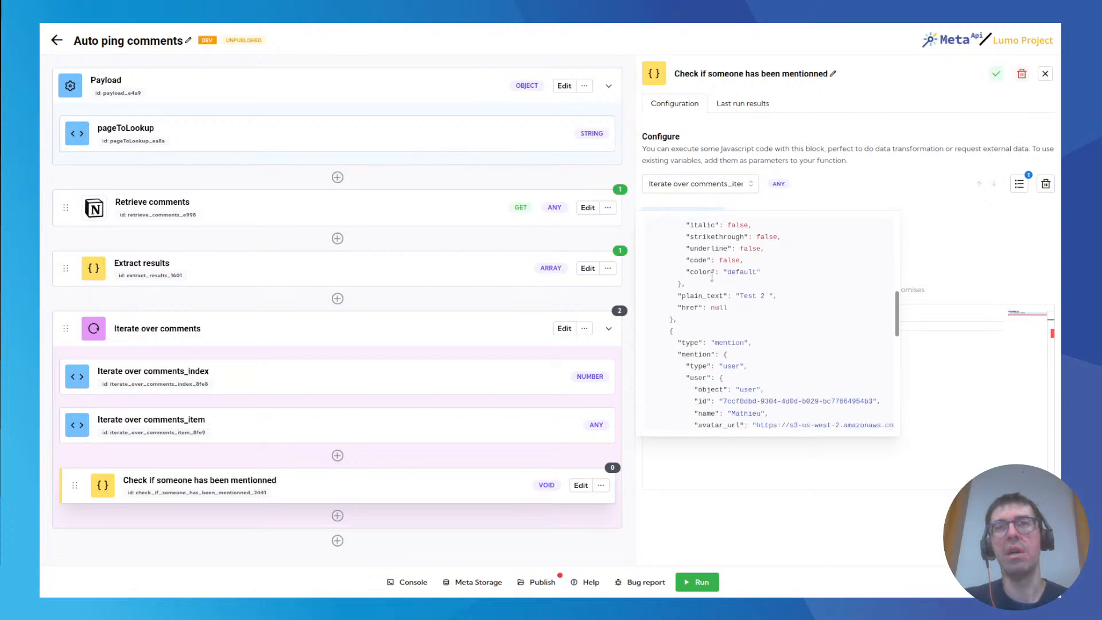
Examine the mention entry's type and nested user object in the latest response of the Iterate over comments loop.
double_click(690, 341)
double_click(731, 343)
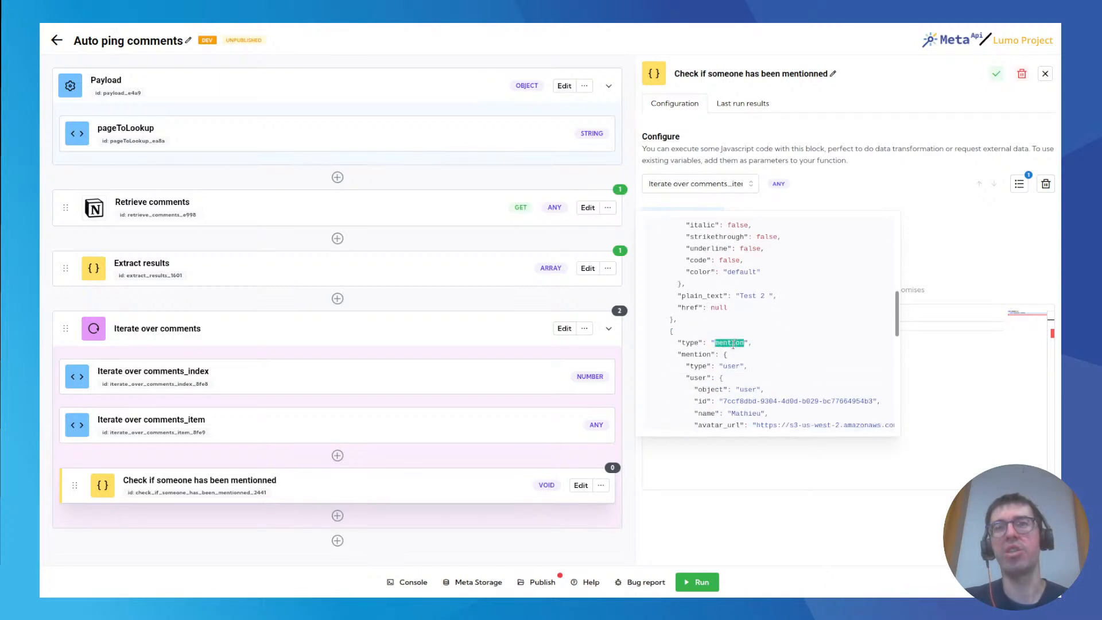
scroll(713, 340, "down", 2)
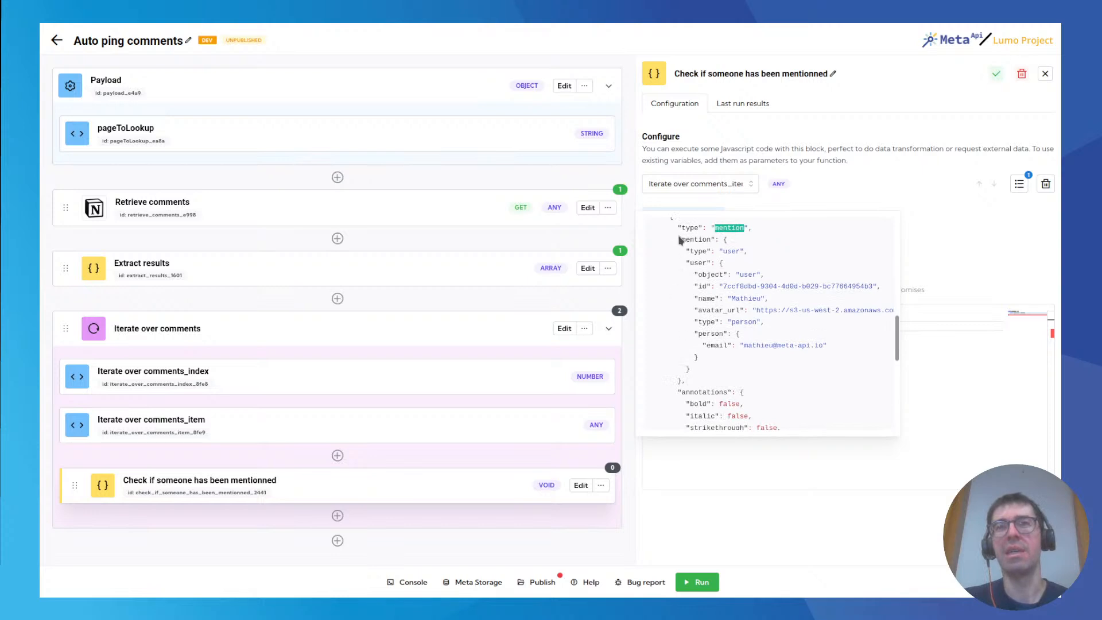
left_click_drag(679, 237, 710, 372)
left_click(711, 369)
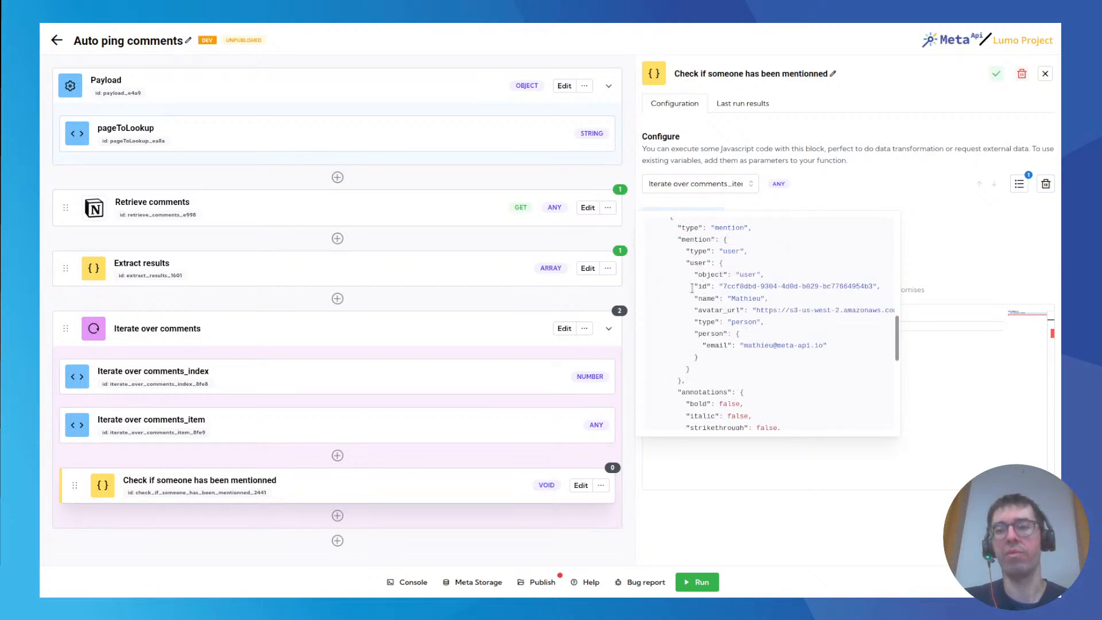
left_click(767, 564)
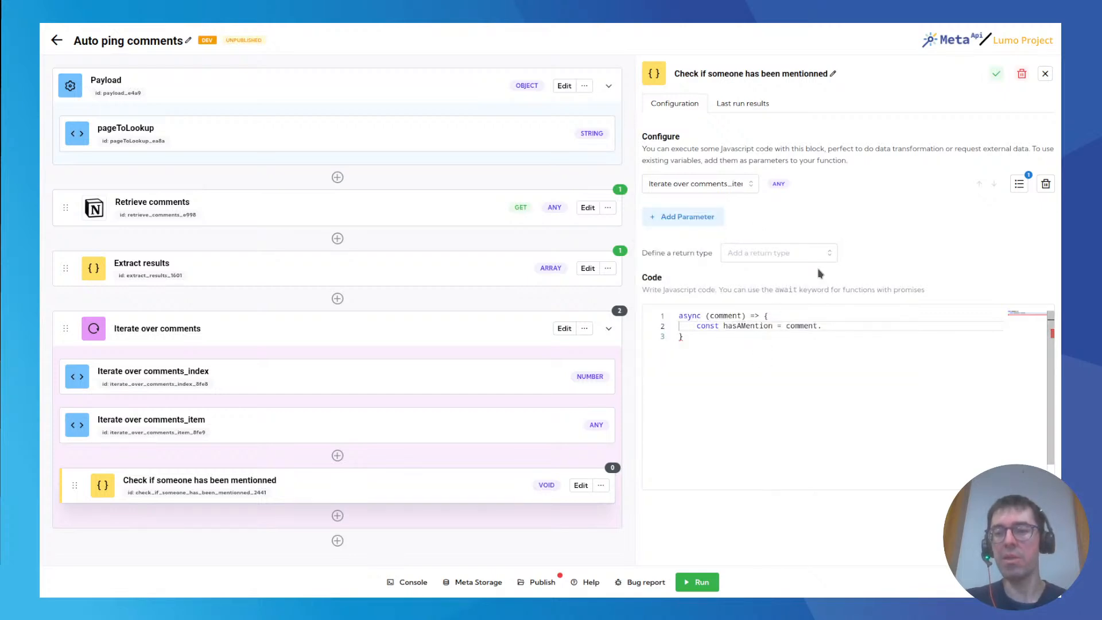
Complete the hasAMention declaration with rich_text.find(item => item.type === "mention") so it searches the comment for a mention entry.
left_click(829, 326)
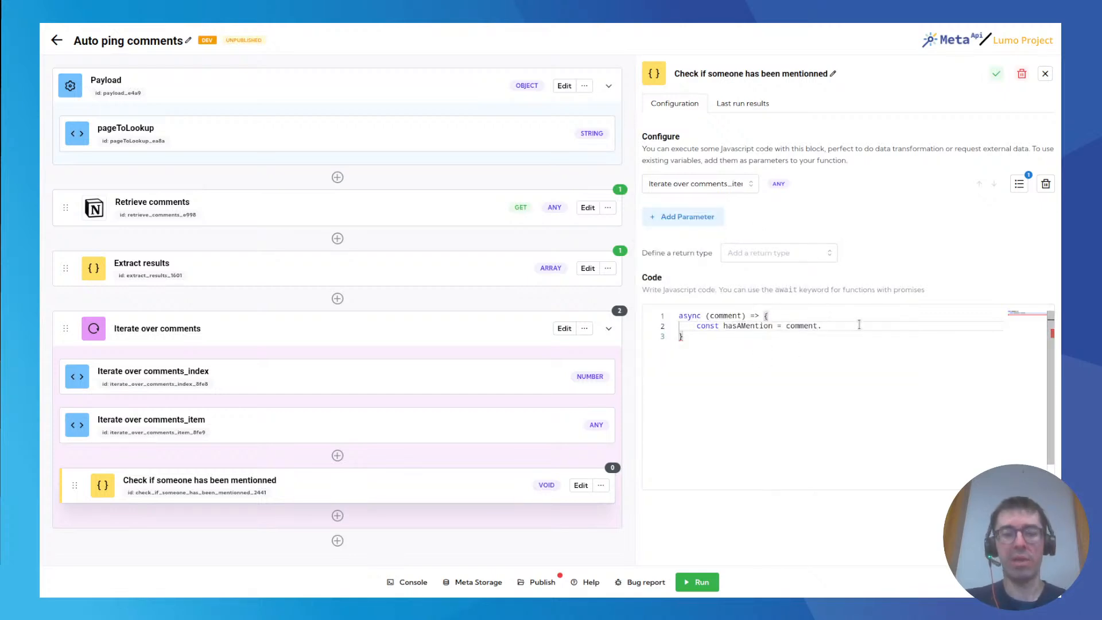
type("rich_text.")
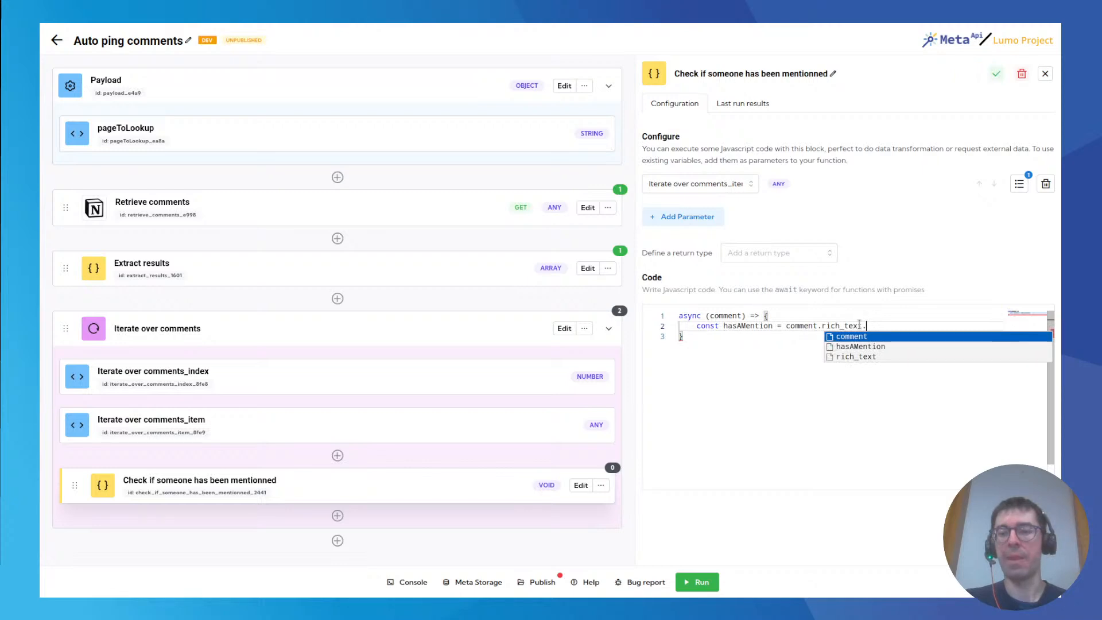
type("find")
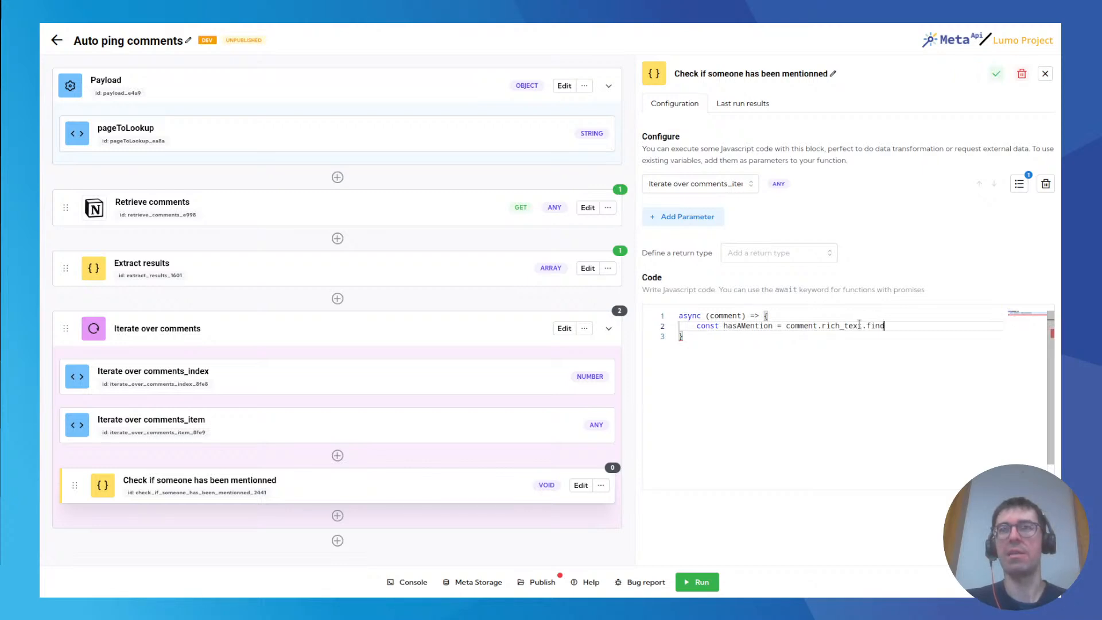
type("(")
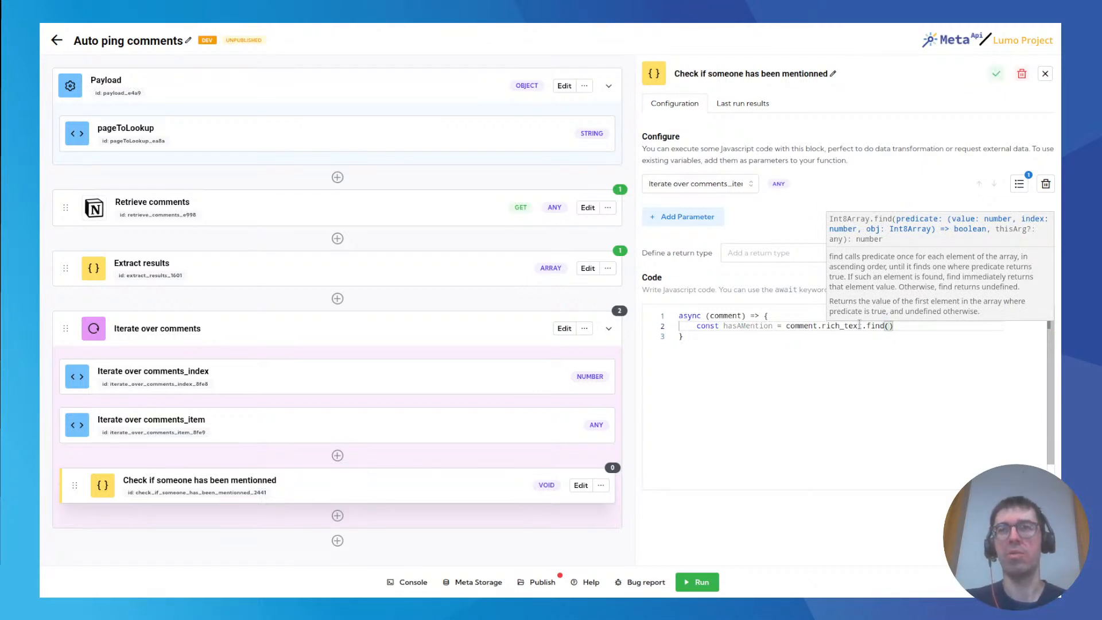
type("item ")
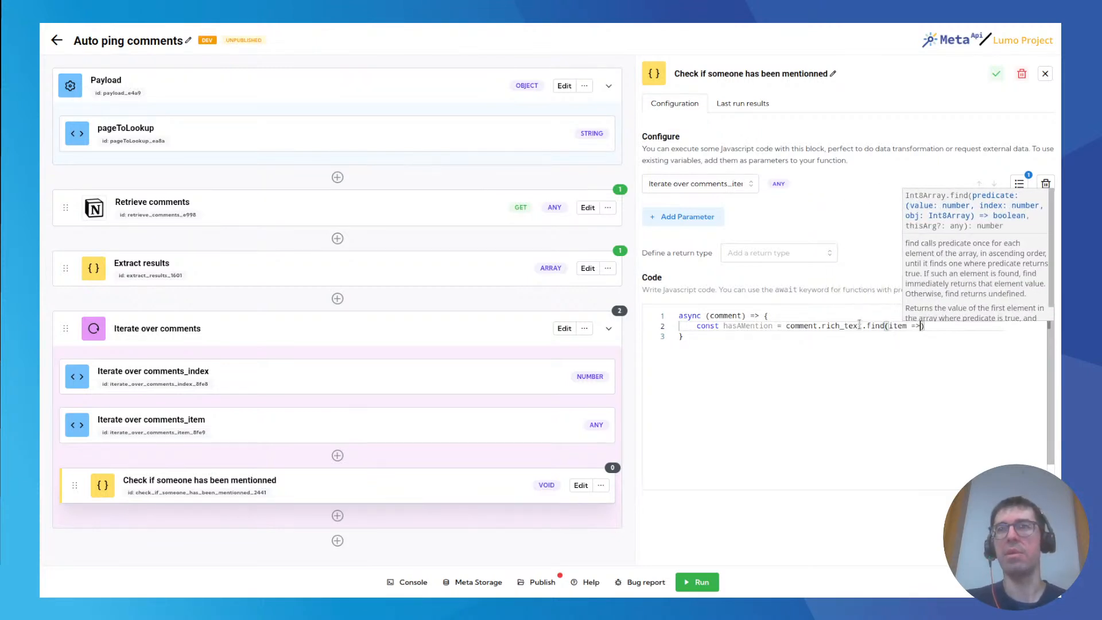
type("=> ")
type("item.type")
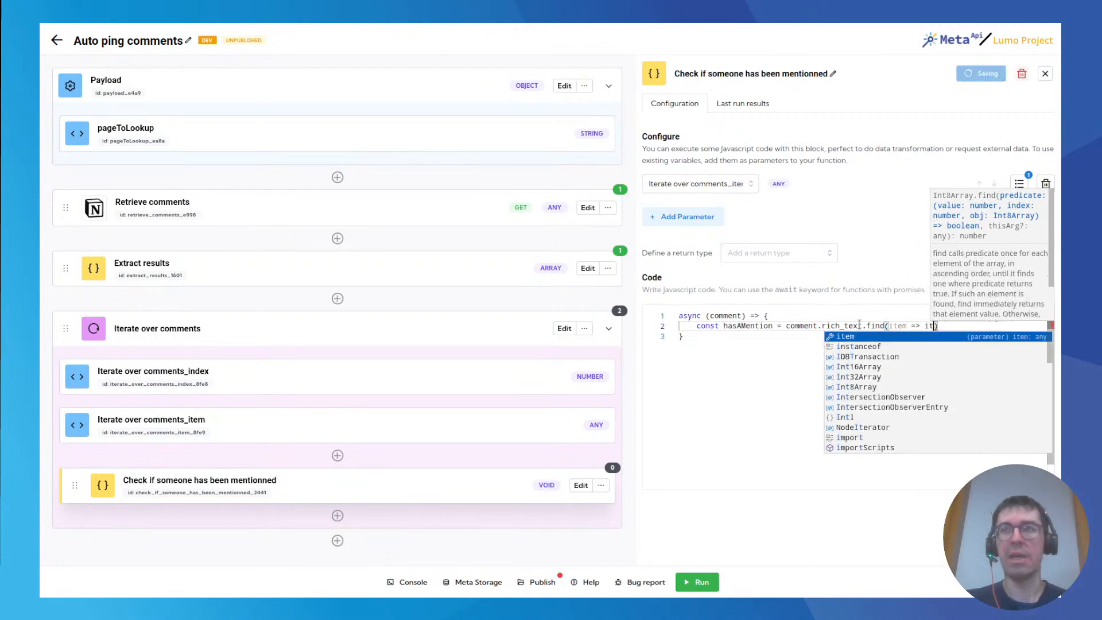
type(" === \"mention")
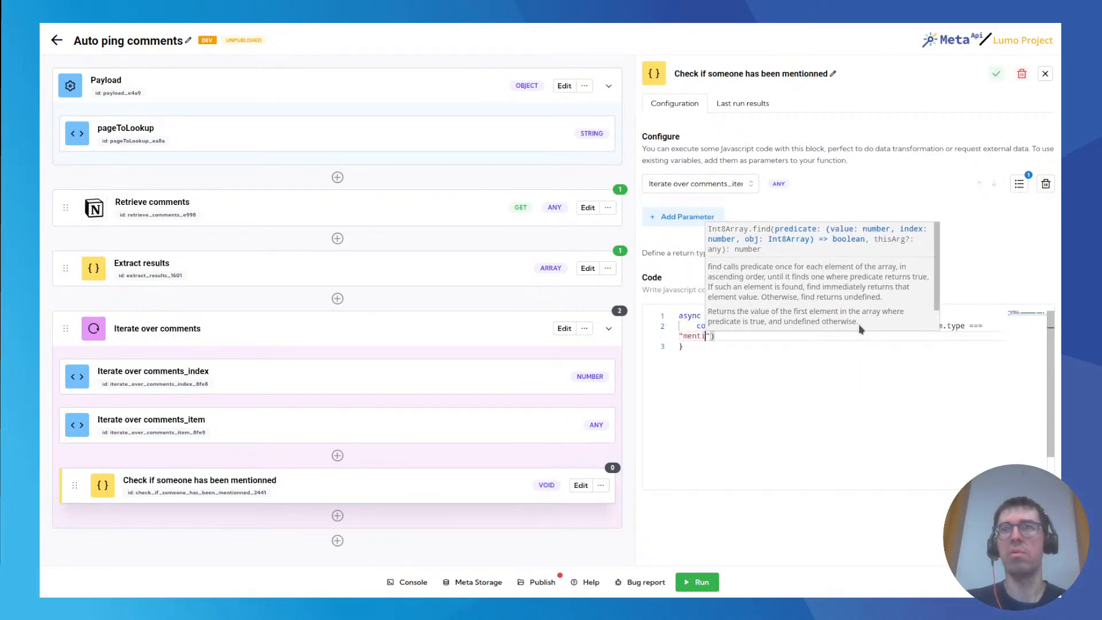
left_click(770, 340)
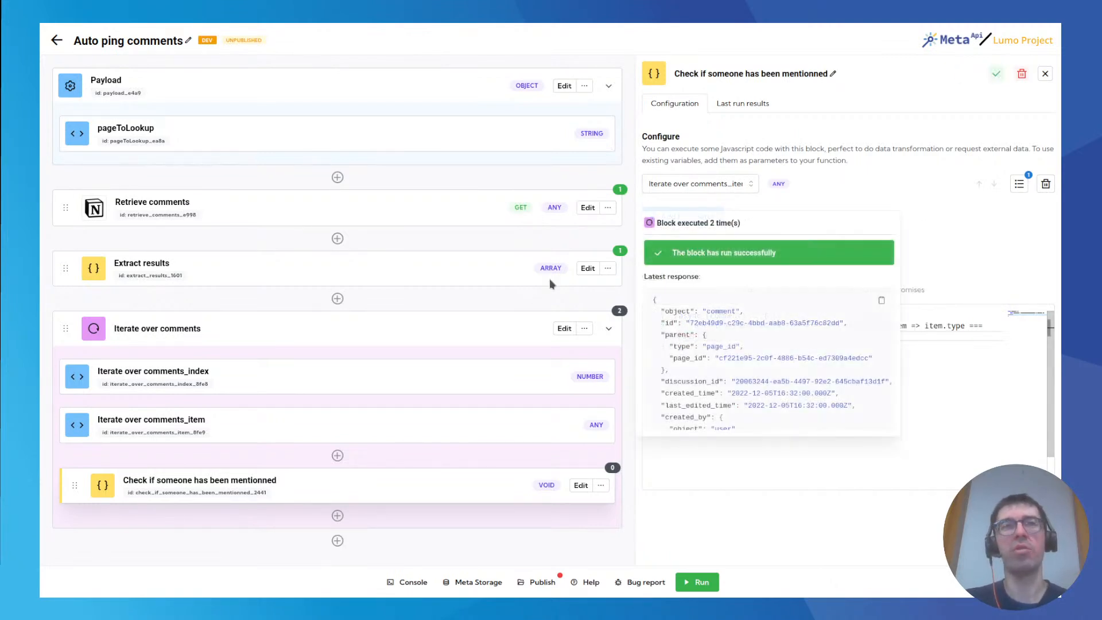
Recheck the rich_text structure in the block response, then end the declaration with a semicolon and add an empty "if (hasAMention)" block below it.
mouse_move(623, 255)
scroll(700, 270, "down", 4)
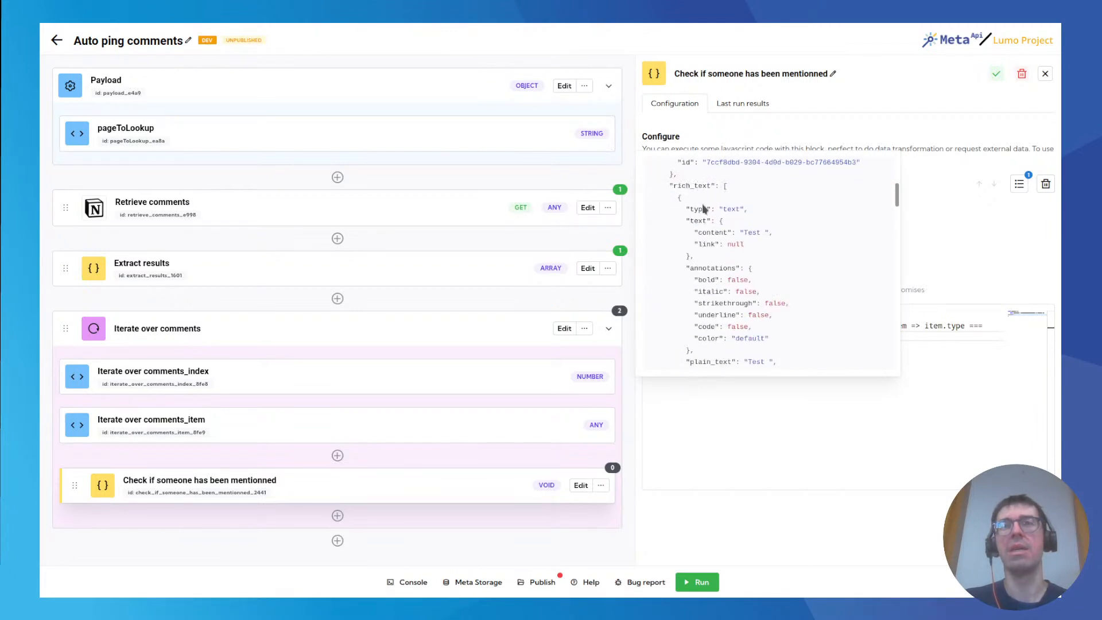
scroll(695, 258, "down", 2)
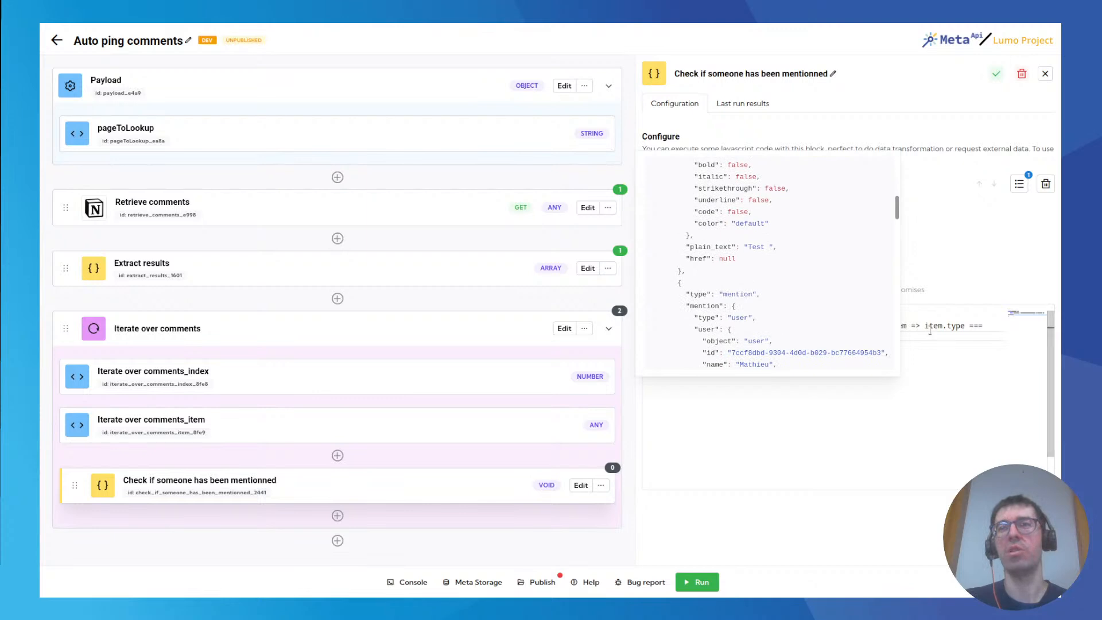
left_click(746, 336)
type(";")
key("Return")
key("Return")
type("if (has")
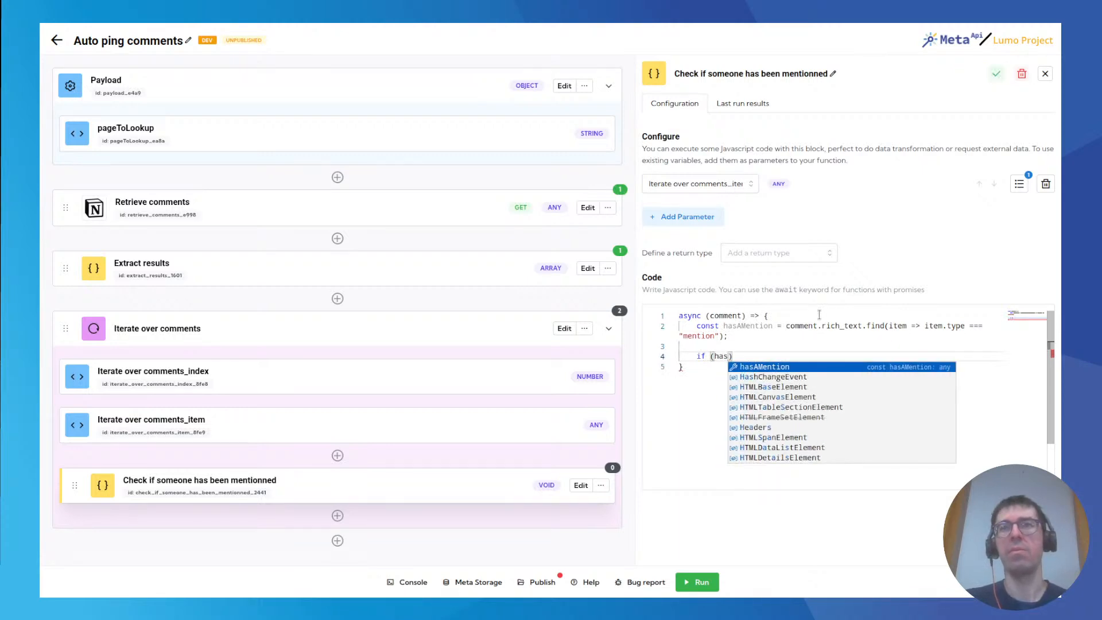
key("Tab")
type(") {")
key("Return")
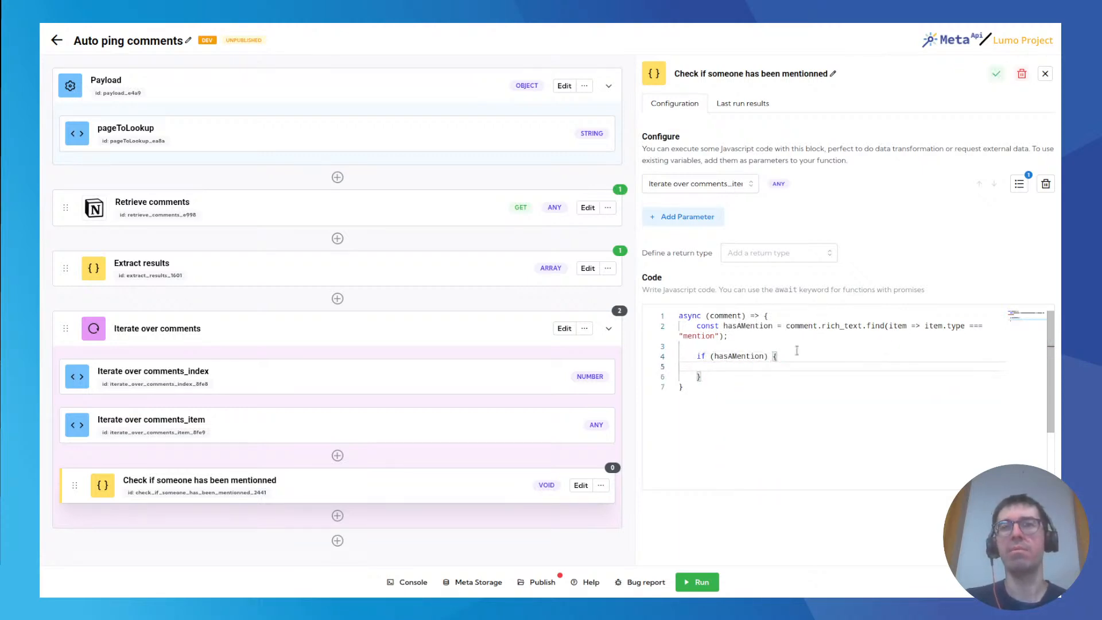
Start a return statement inside the if block with "return hasAMention.".
type("return ")
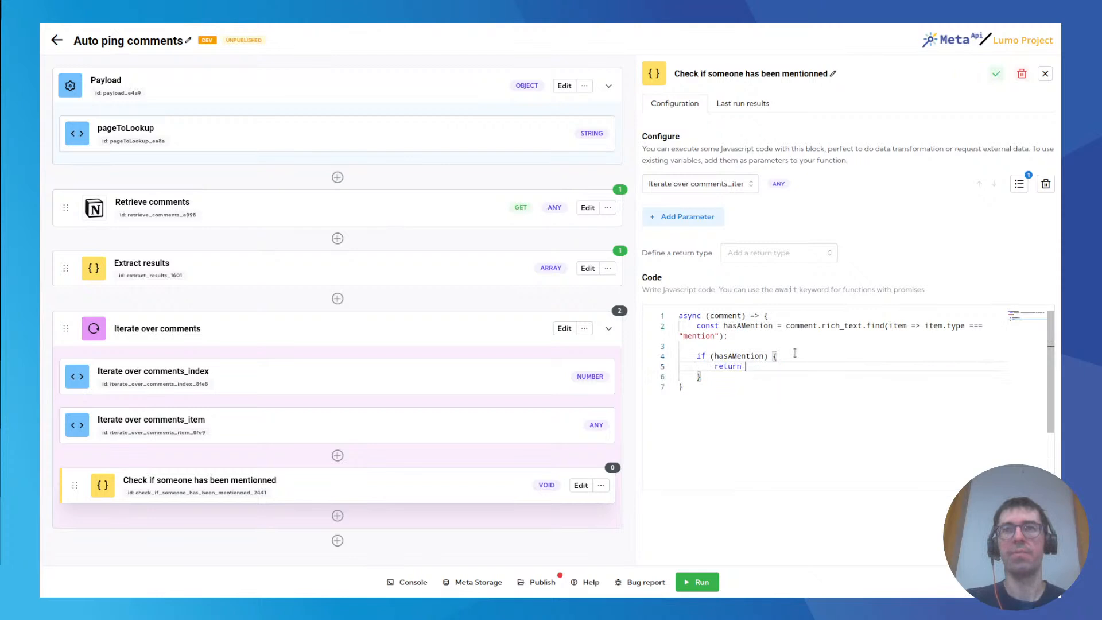
type("has")
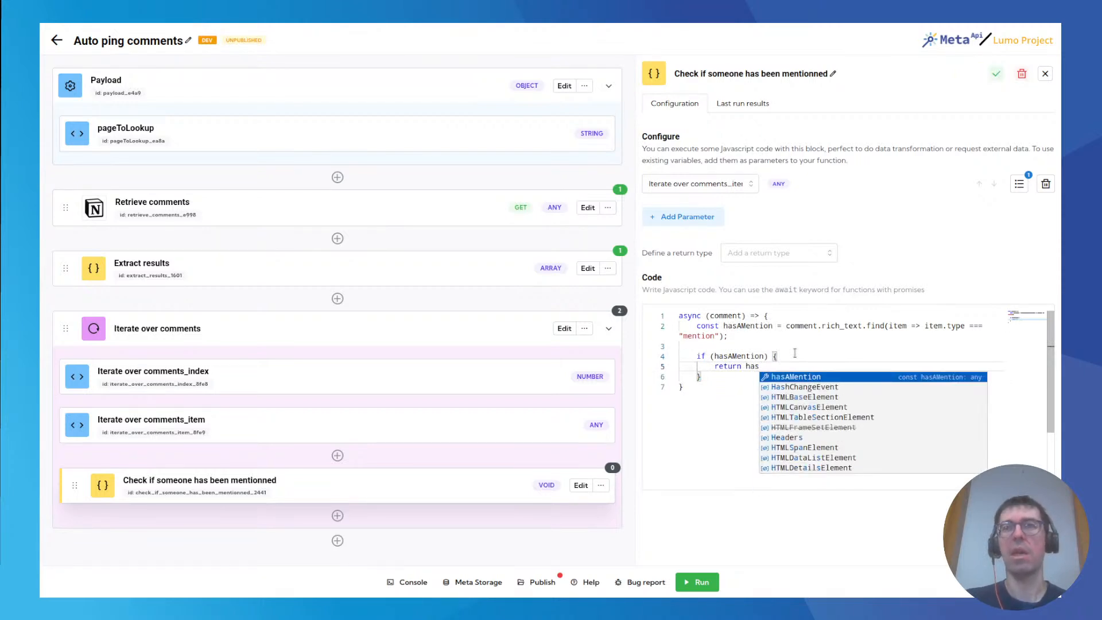
key("Tab")
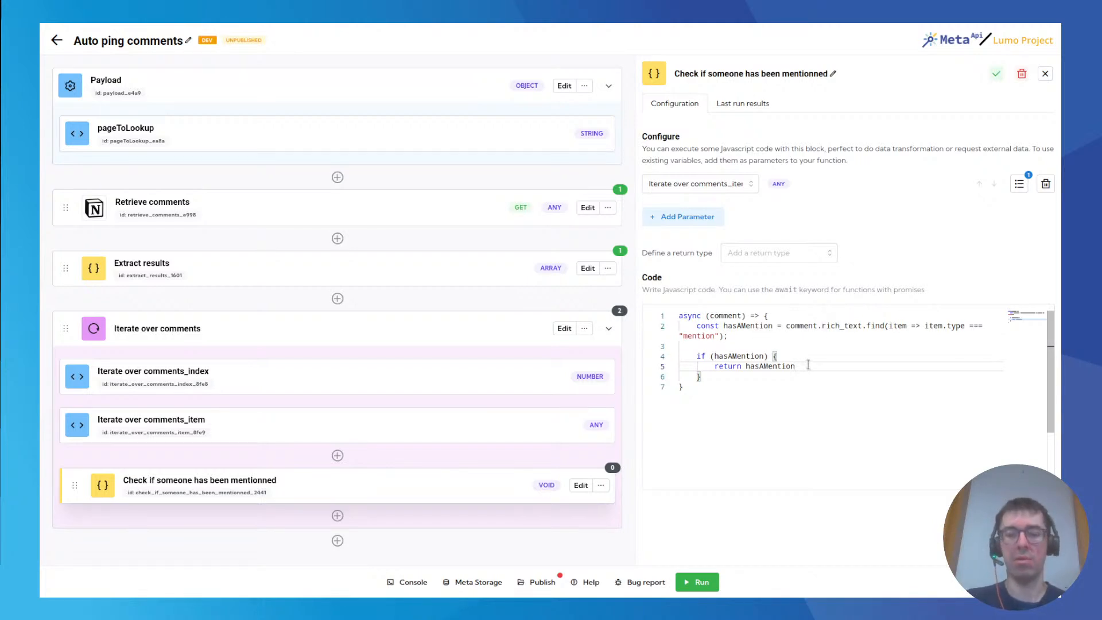
type(".")
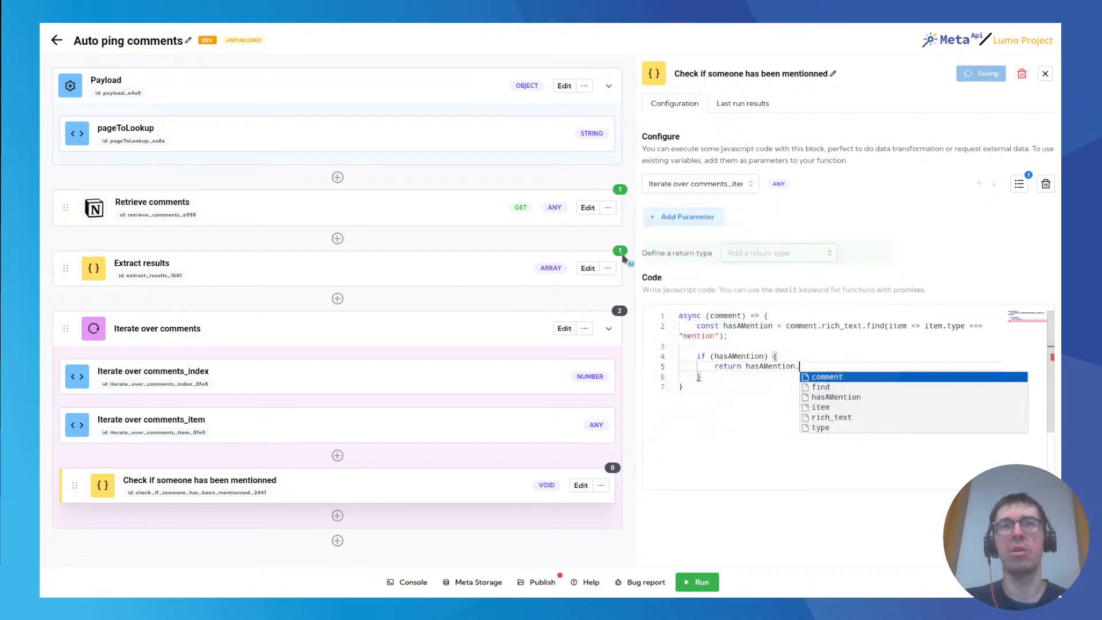
Examine the properties of the mention object, including its user type, user details and name, in the Extract results block's latest response.
scroll(717, 298, "down", 8)
scroll(723, 298, "down", 3)
left_click_drag(679, 225, 710, 293)
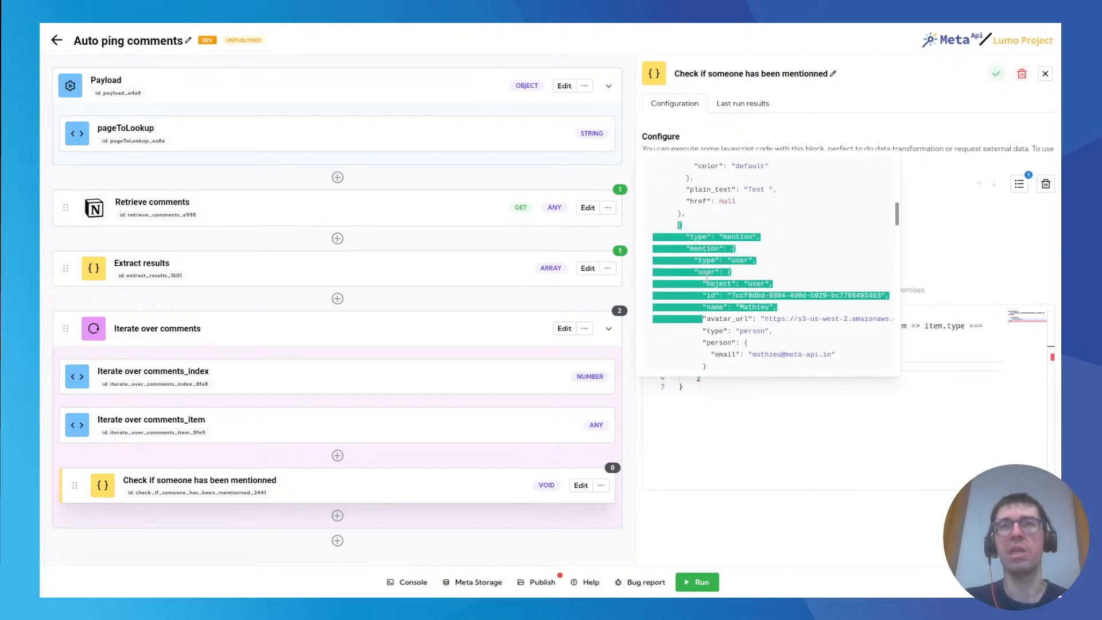
left_click(687, 245)
scroll(695, 297, "down", 2)
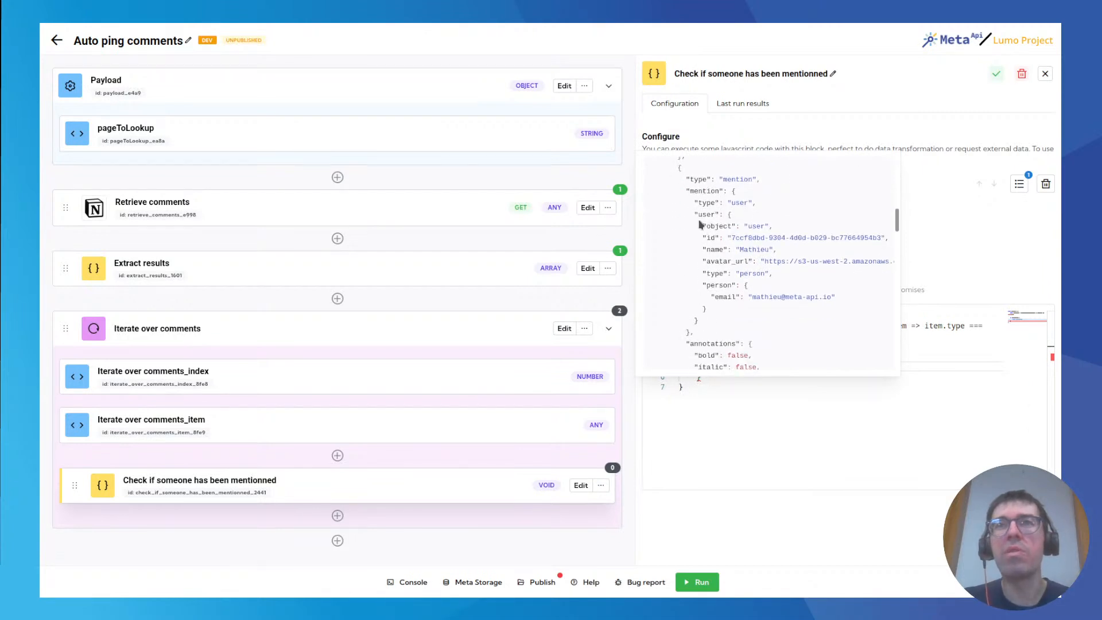
left_click_drag(695, 191, 702, 340)
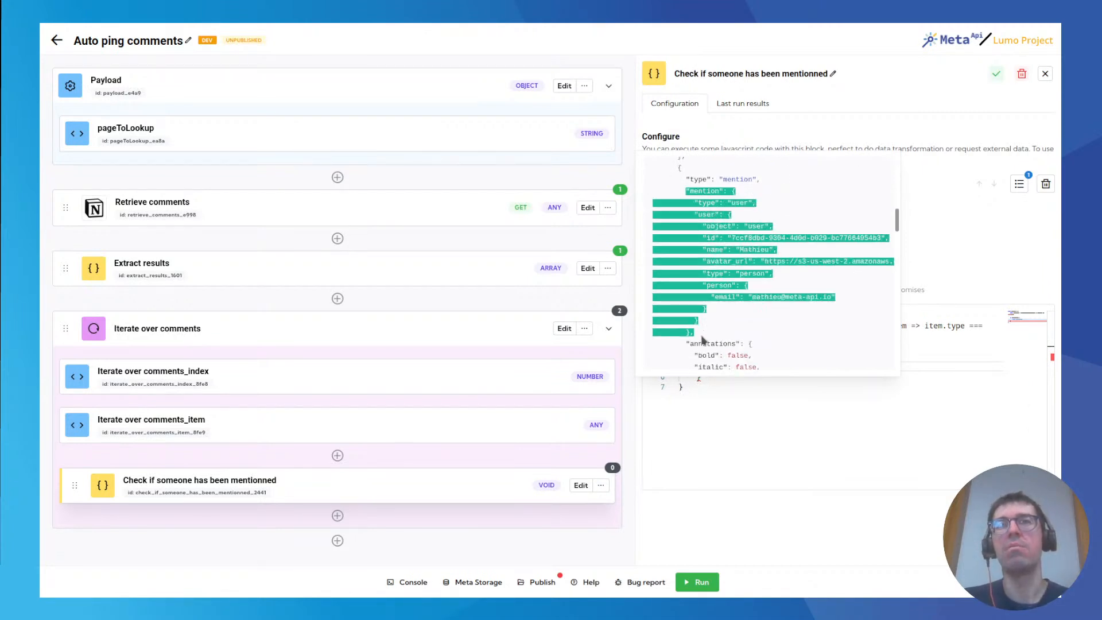
double_click(740, 203)
double_click(705, 214)
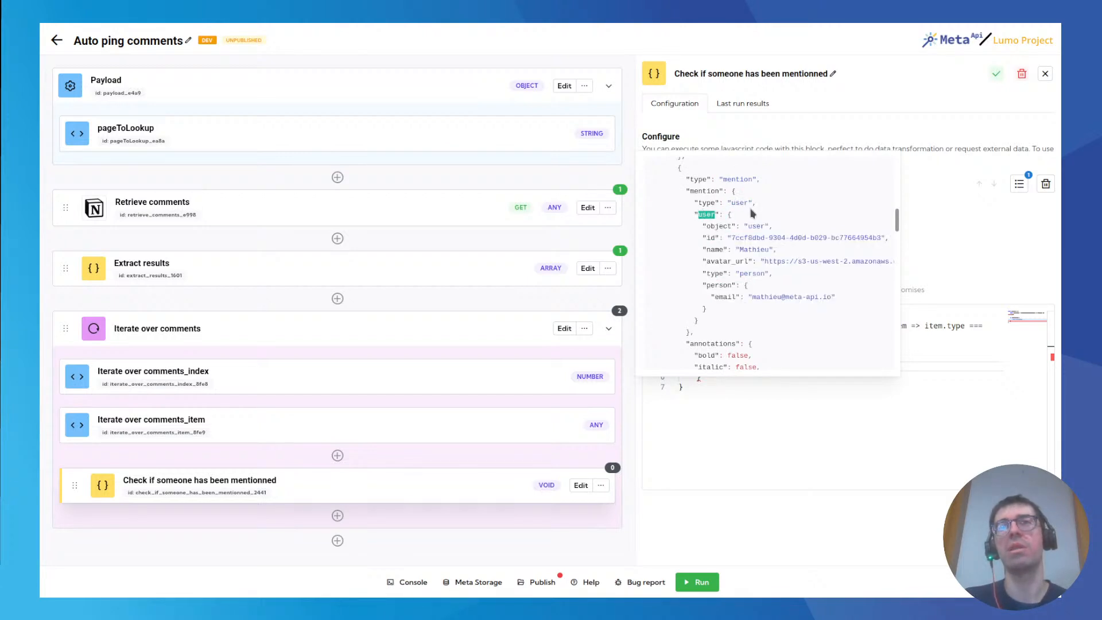
double_click(753, 249)
scroll(751, 276, "down", 1)
scroll(749, 276, "down", 3)
scroll(754, 283, "up", 2)
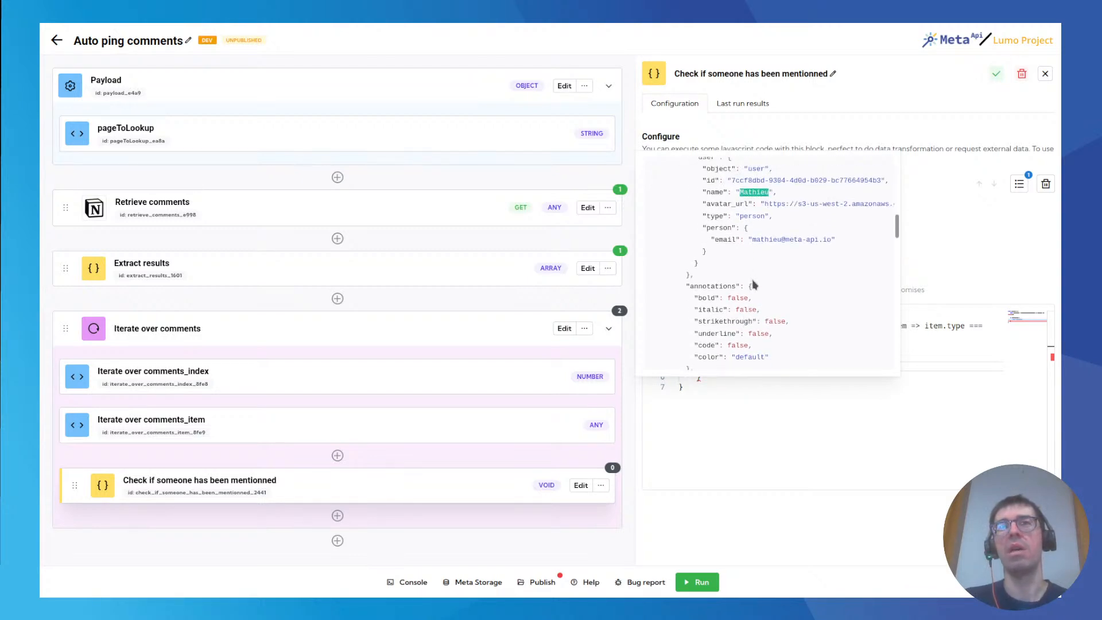
scroll(754, 284, "down", 3)
scroll(755, 284, "up", 2)
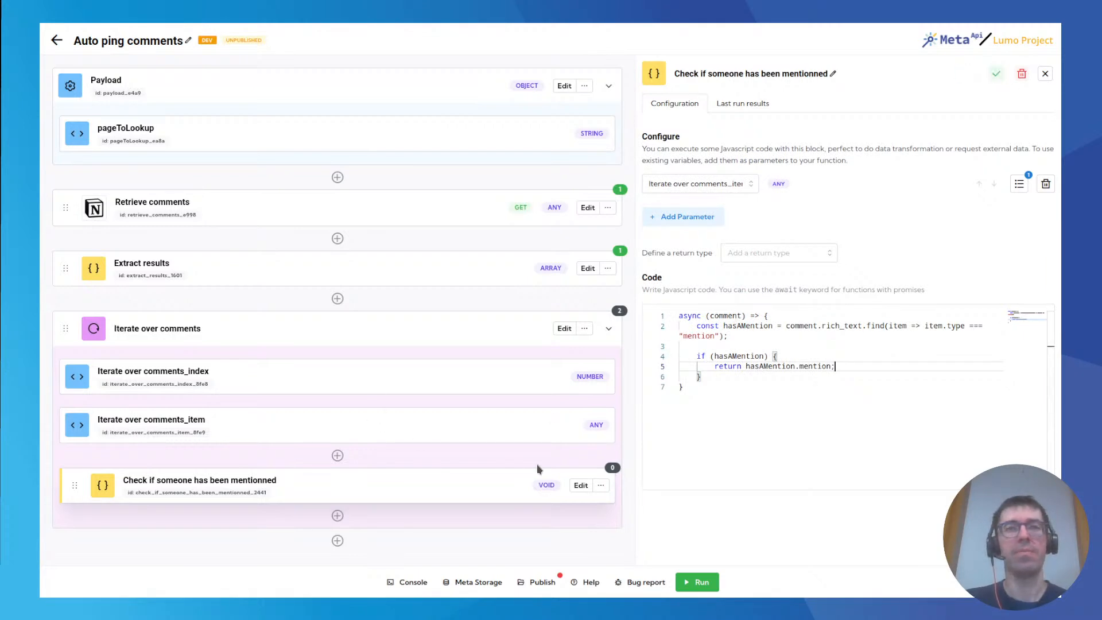
Run the spell and review the last run results of the Check if someone has been mentionned block.
left_click(694, 582)
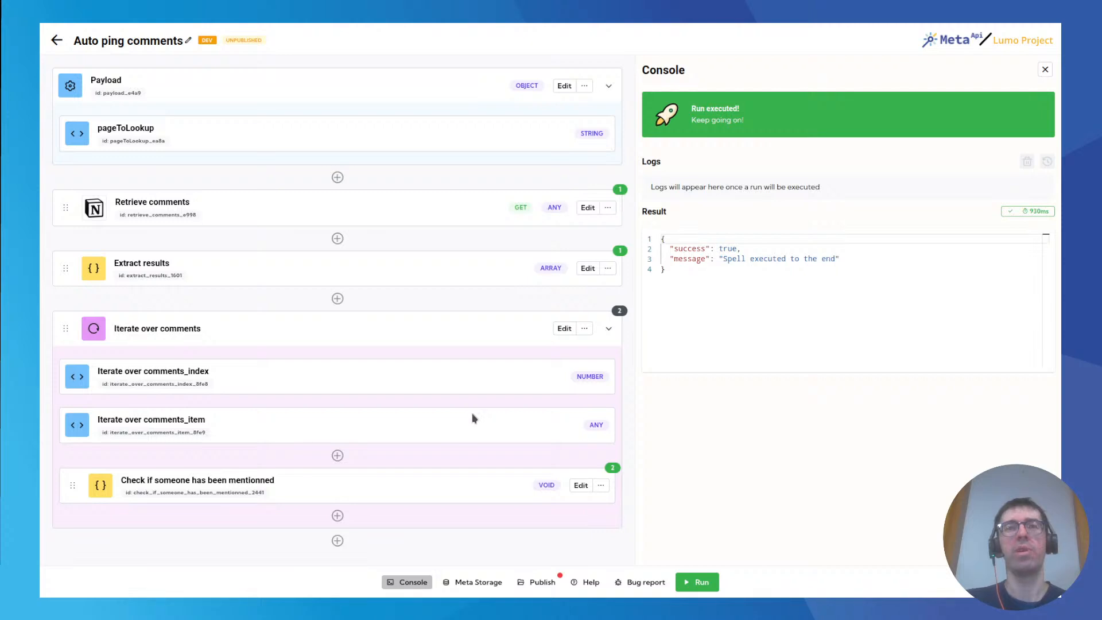
left_click(613, 468)
scroll(758, 483, "down", 1)
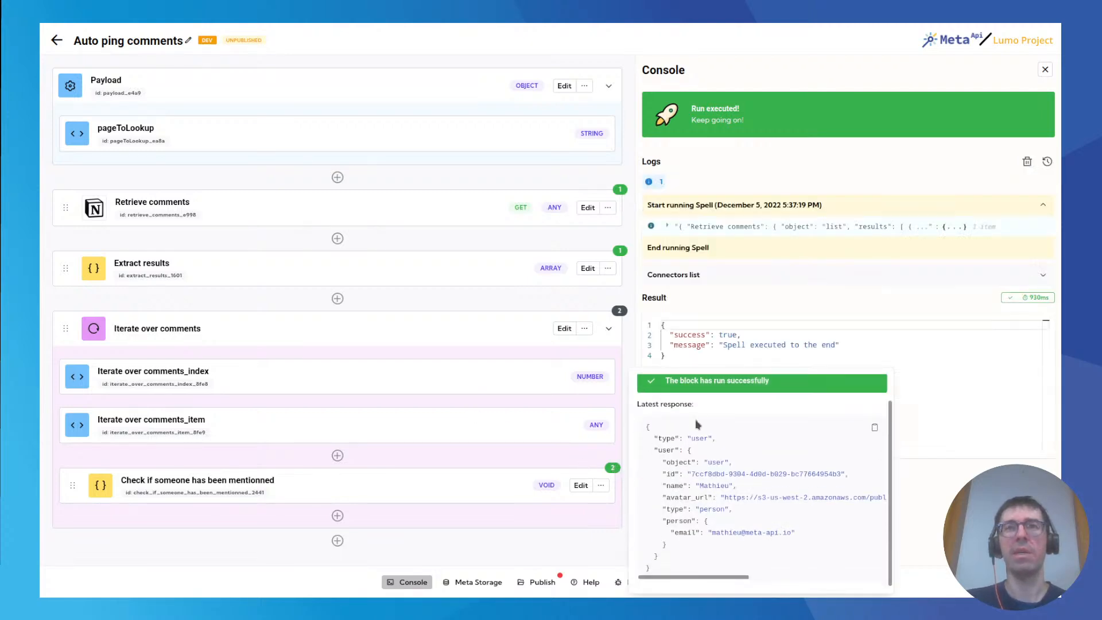
left_click(612, 481)
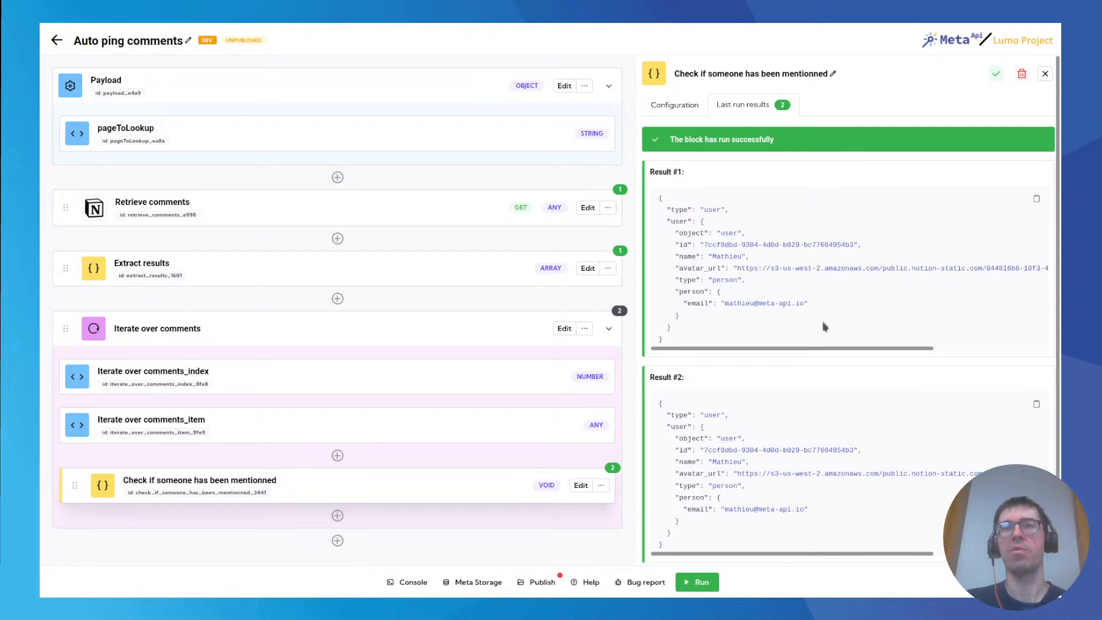
Switch to the Notion page Tests auto ping comments and delete its "Test 2" comment.
mouse_move(402, 26)
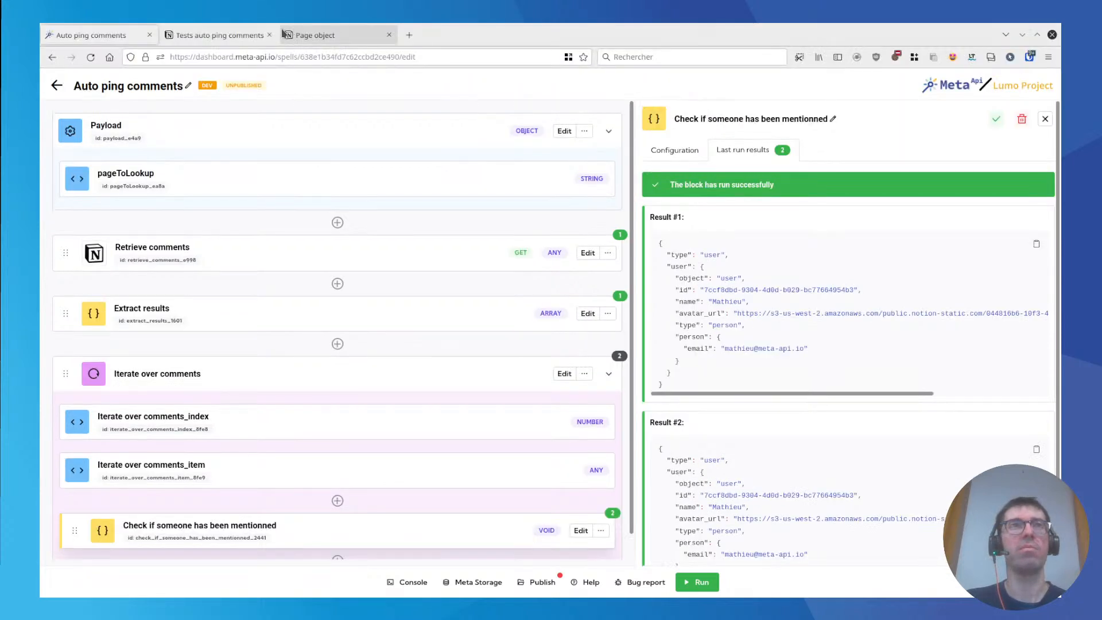
left_click(219, 35)
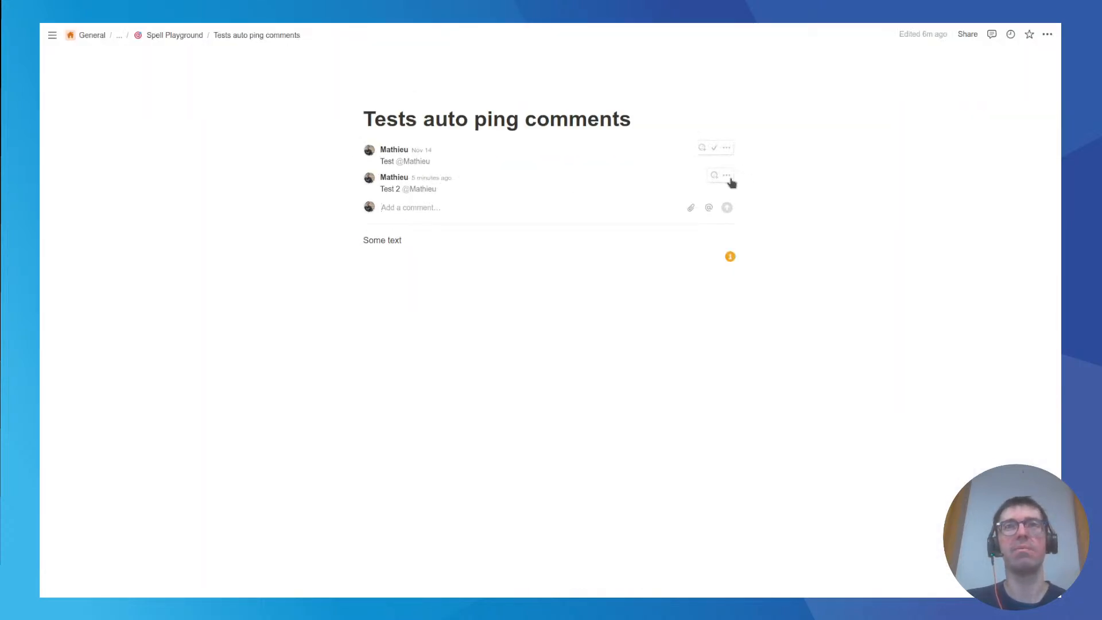
left_click(726, 175)
left_click(769, 175)
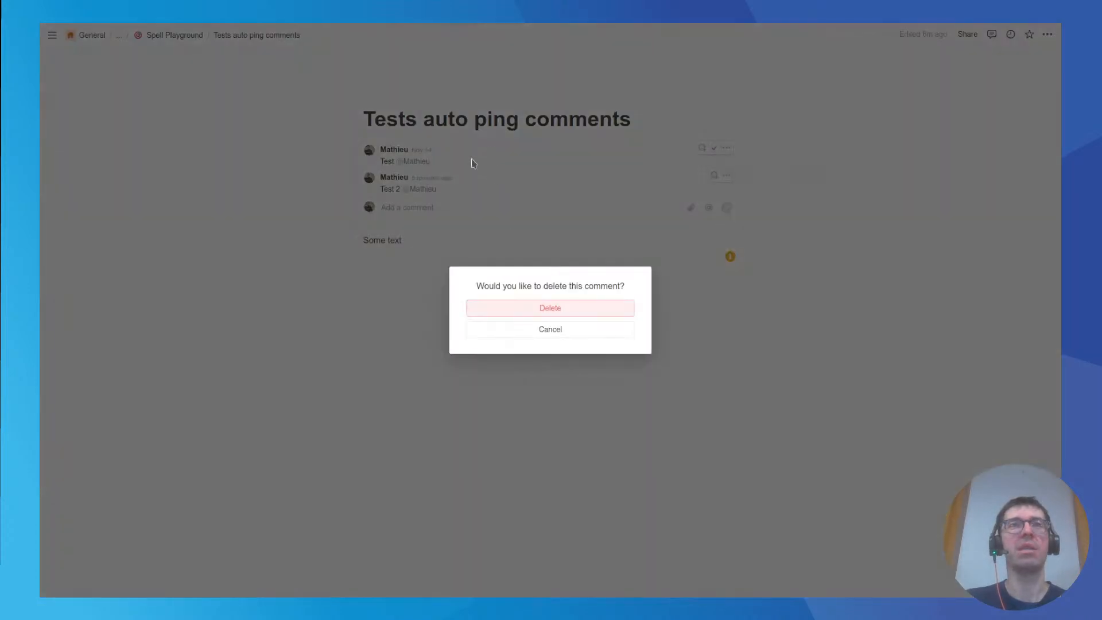
left_click(566, 311)
Return to the Auto ping comments spell in Meta API, run it again and check the mention-check block's latest response.
left_click(120, 32)
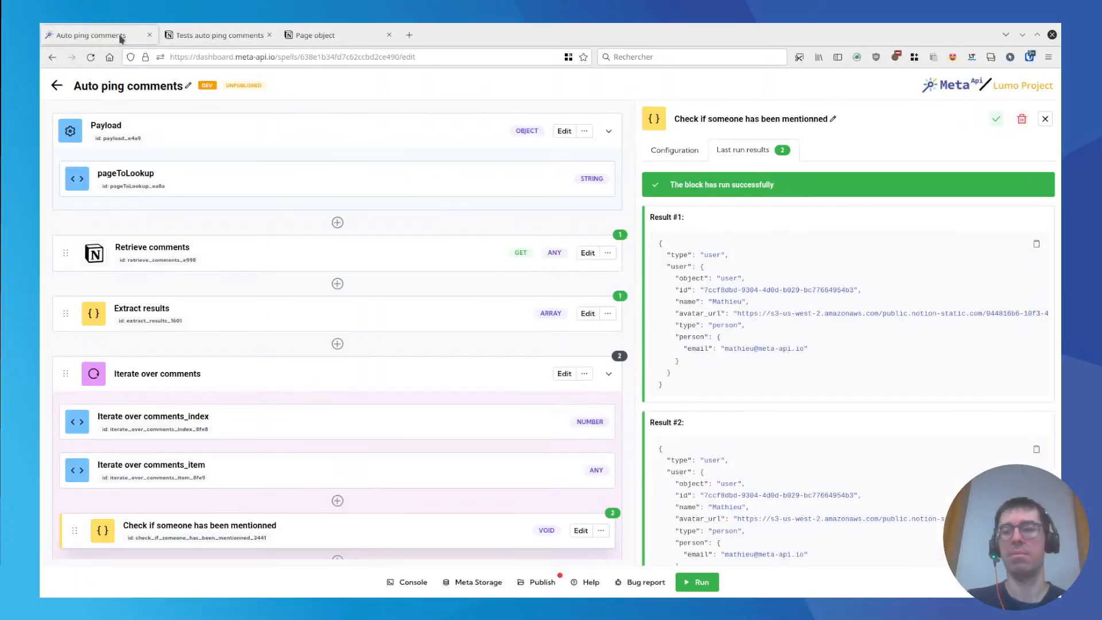
left_click(697, 582)
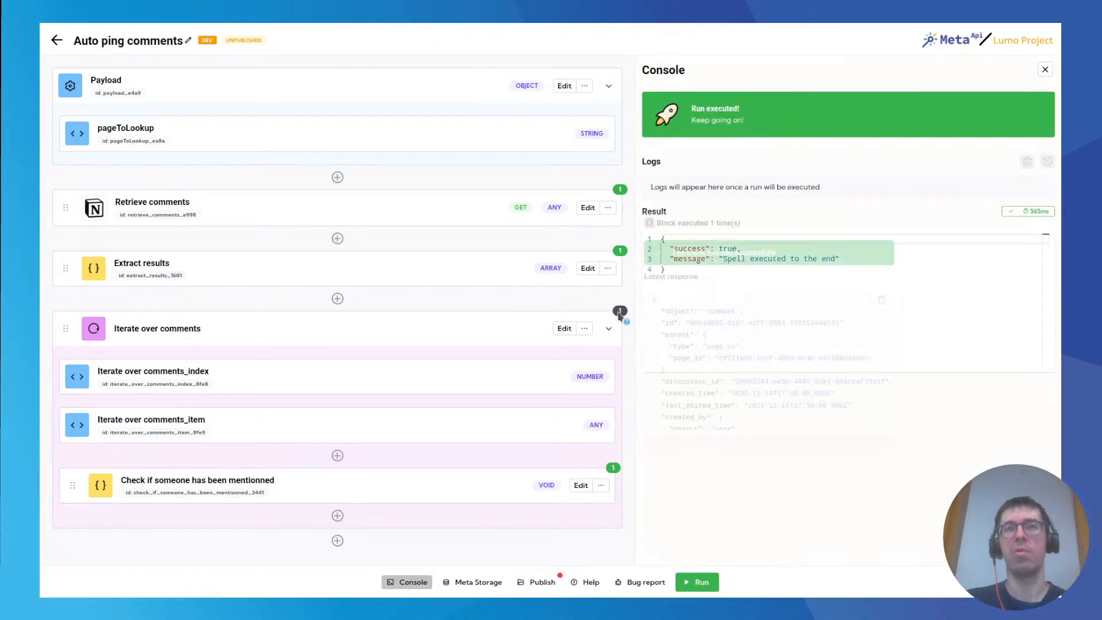
mouse_move(615, 477)
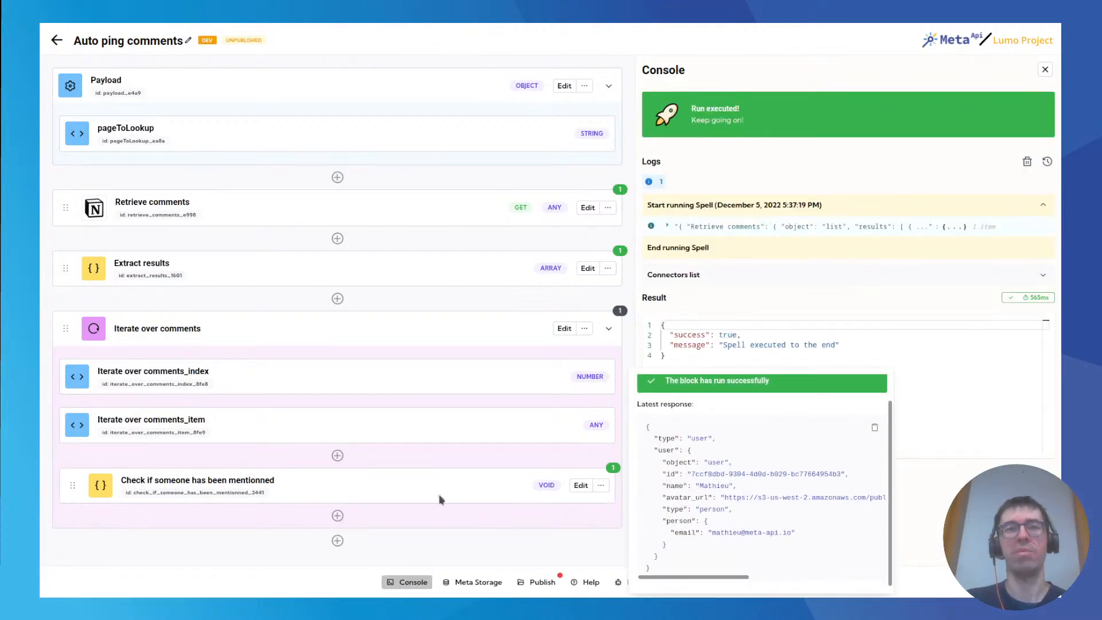
mouse_move(197, 28)
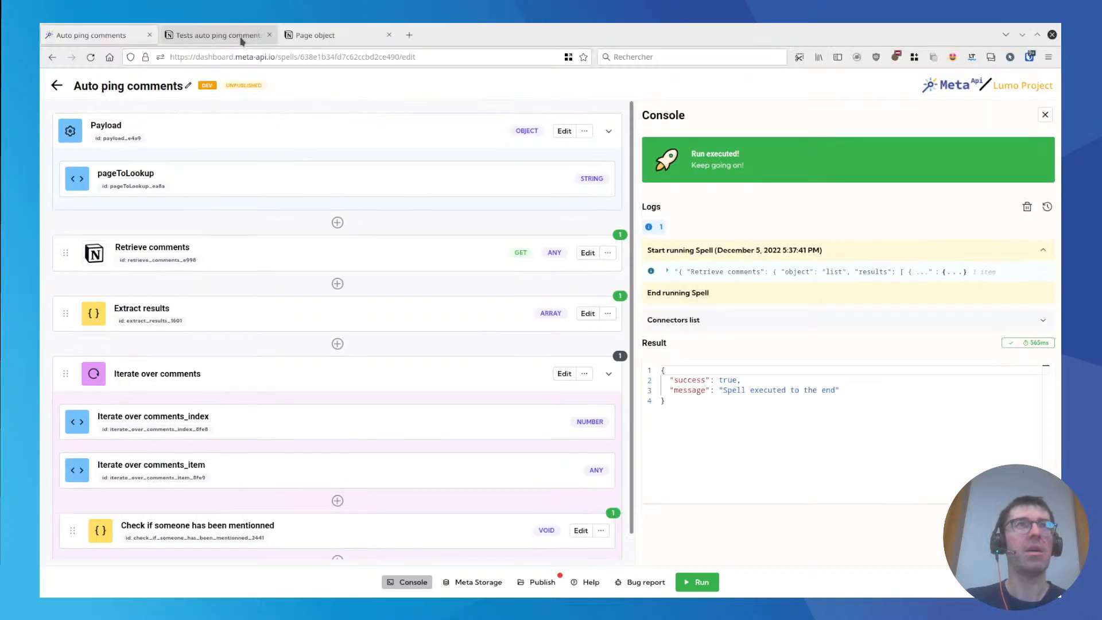
Switch to the Notion page Tests auto ping comments and post the comment "No one here".
left_click(241, 40)
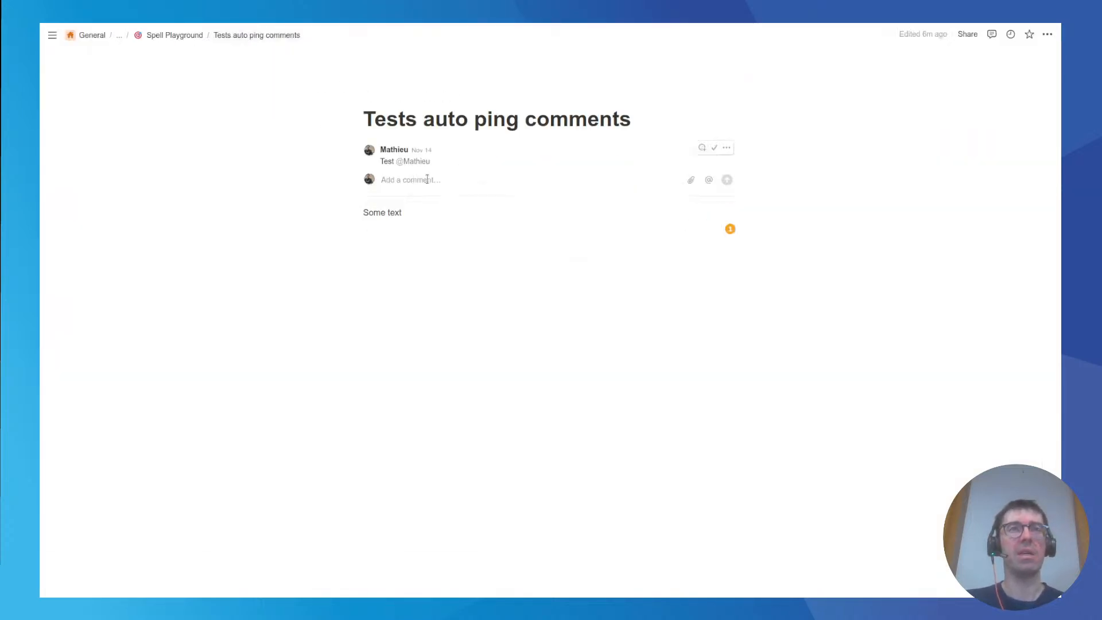
type("No")
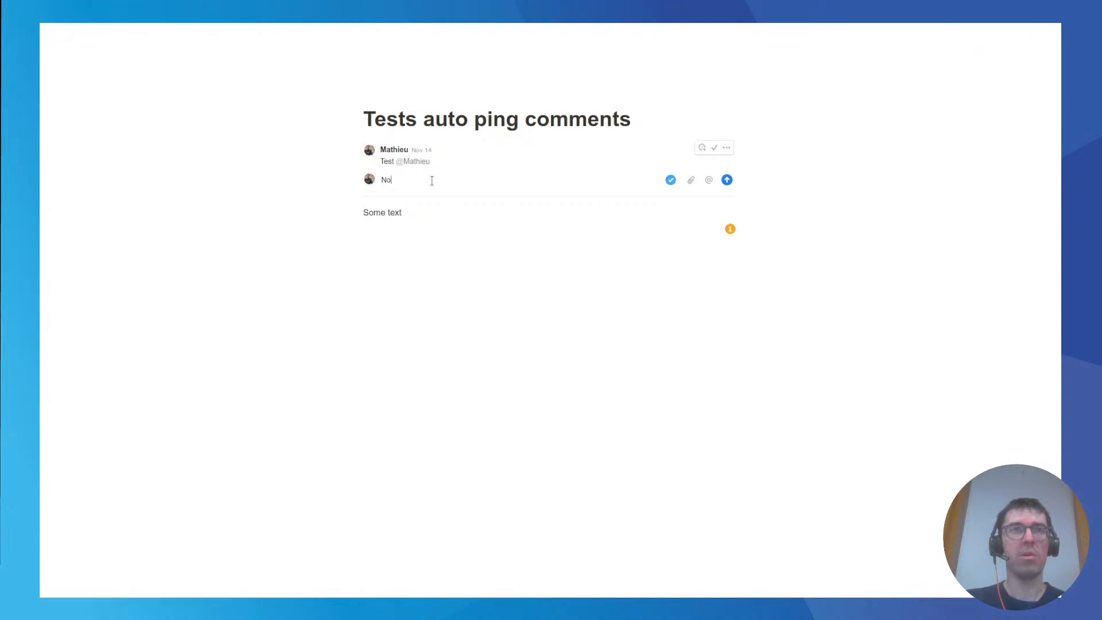
type(" one her")
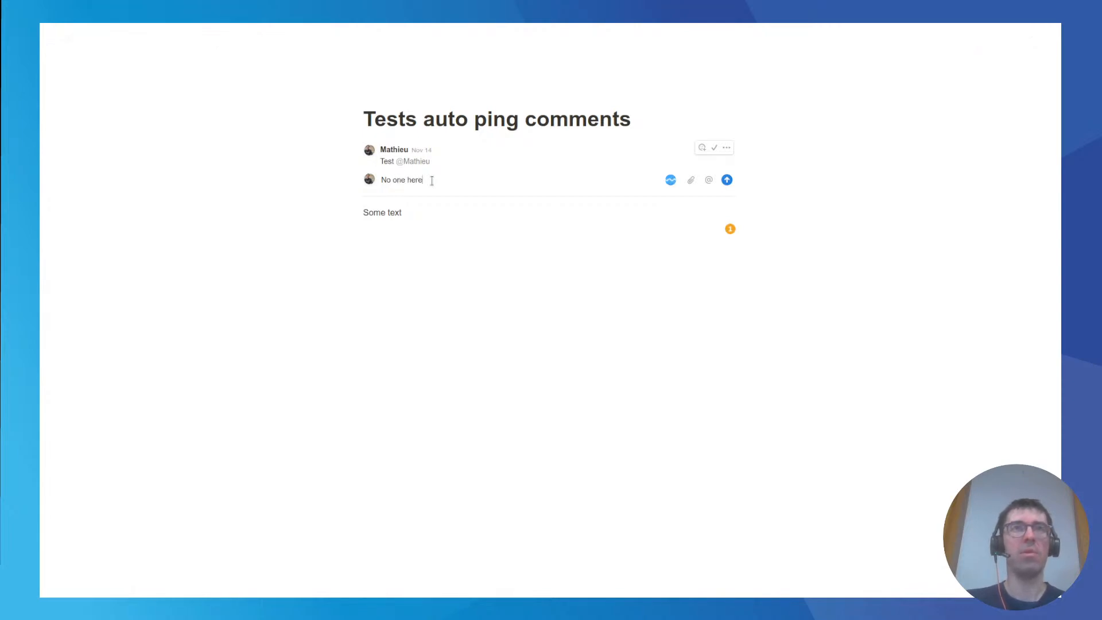
type("e")
key("Return")
Return to the Auto ping comments spell in Meta API, run it and review the mention-check block's last run results.
left_click(118, 37)
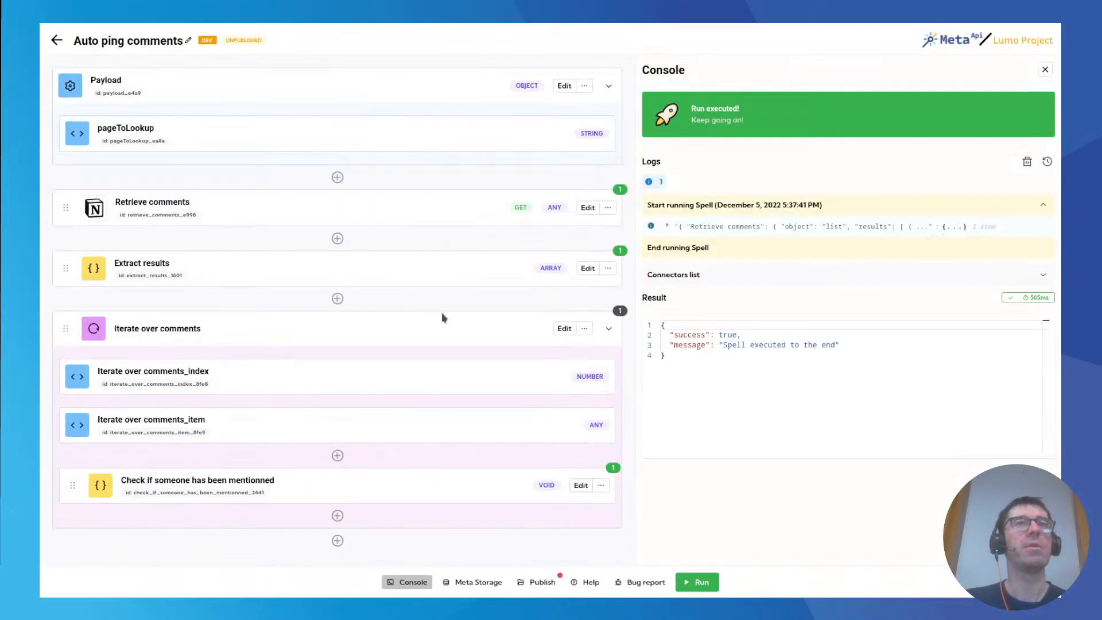
left_click(694, 582)
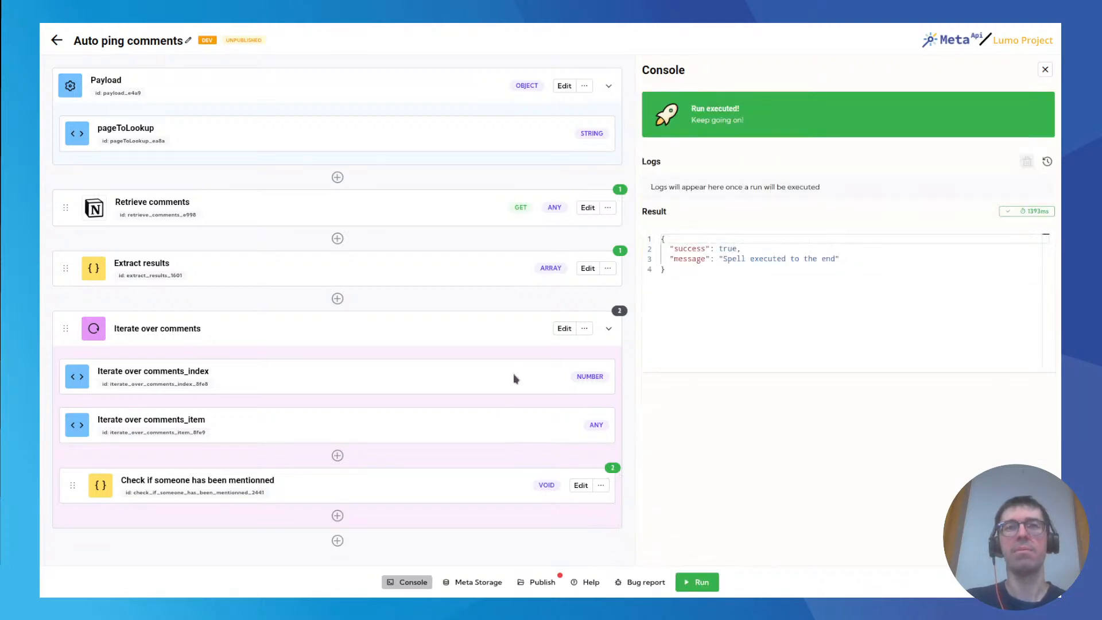
mouse_move(614, 472)
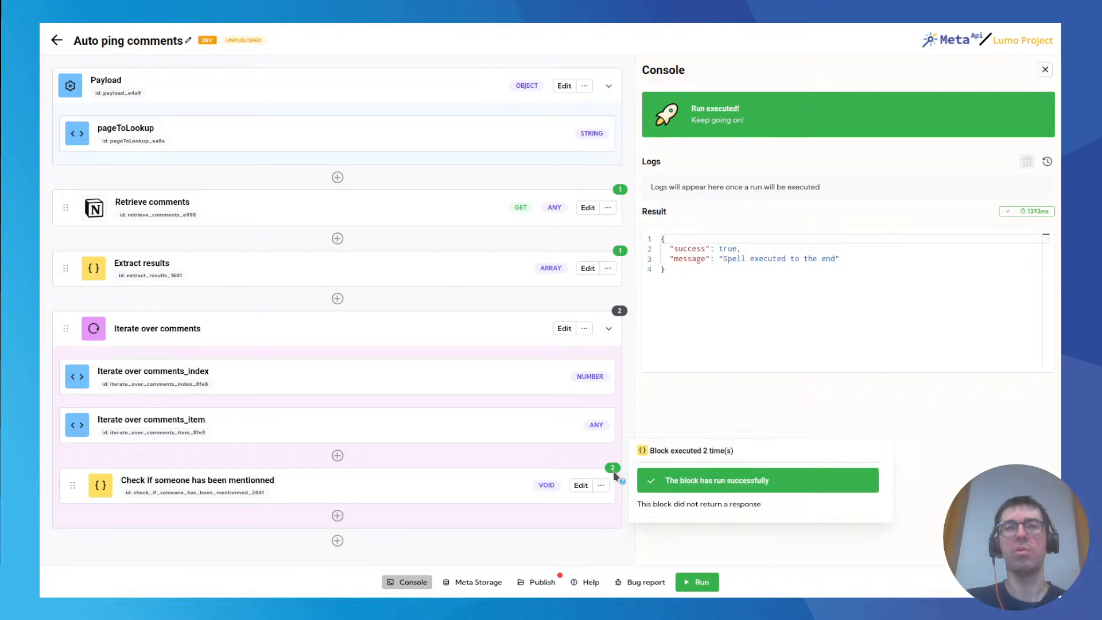
left_click(613, 469)
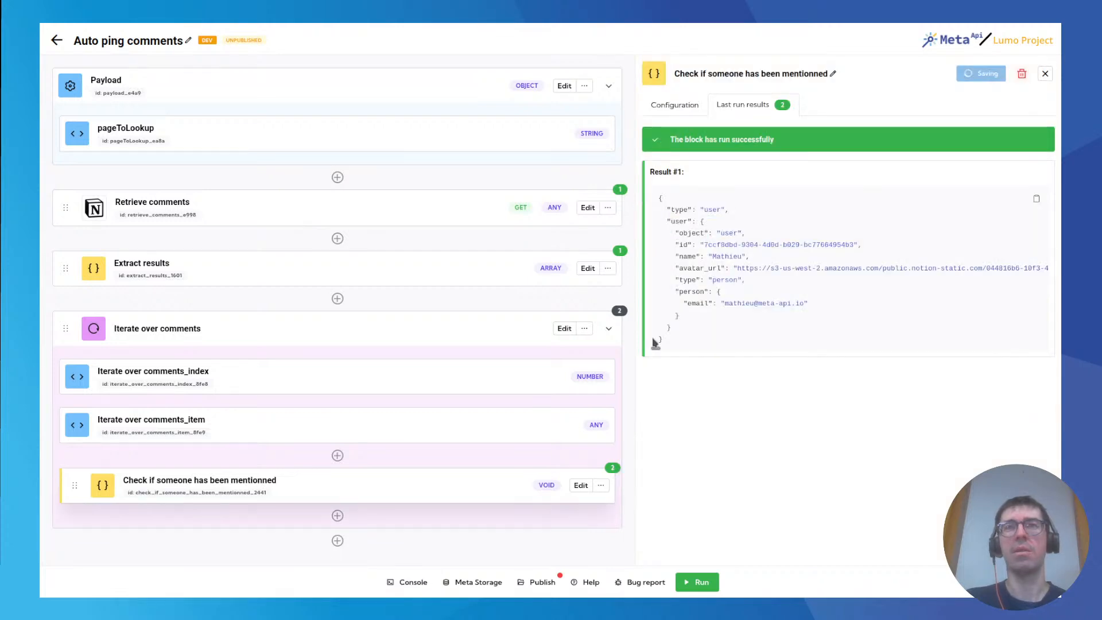
mouse_move(611, 472)
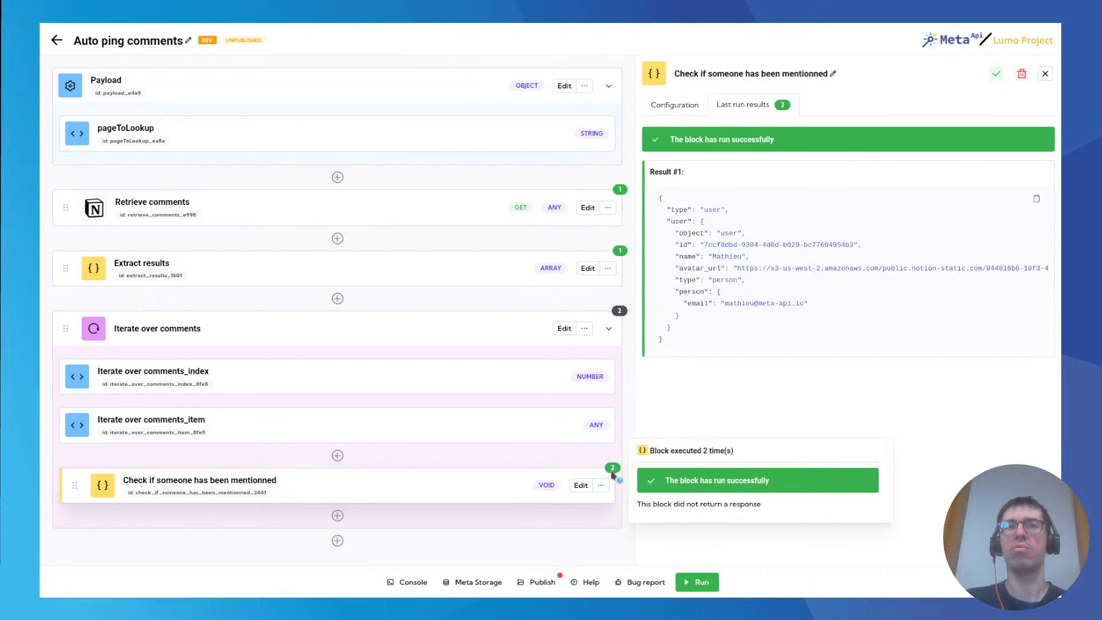
left_click(677, 109)
left_click(737, 109)
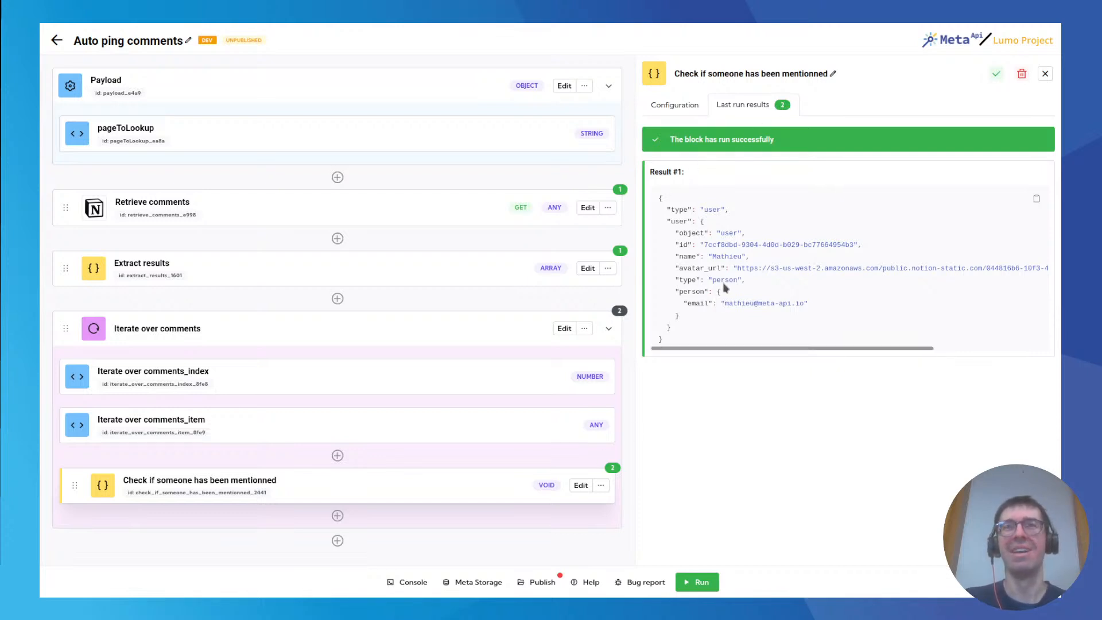
left_click_drag(692, 196, 732, 338)
left_click(733, 330)
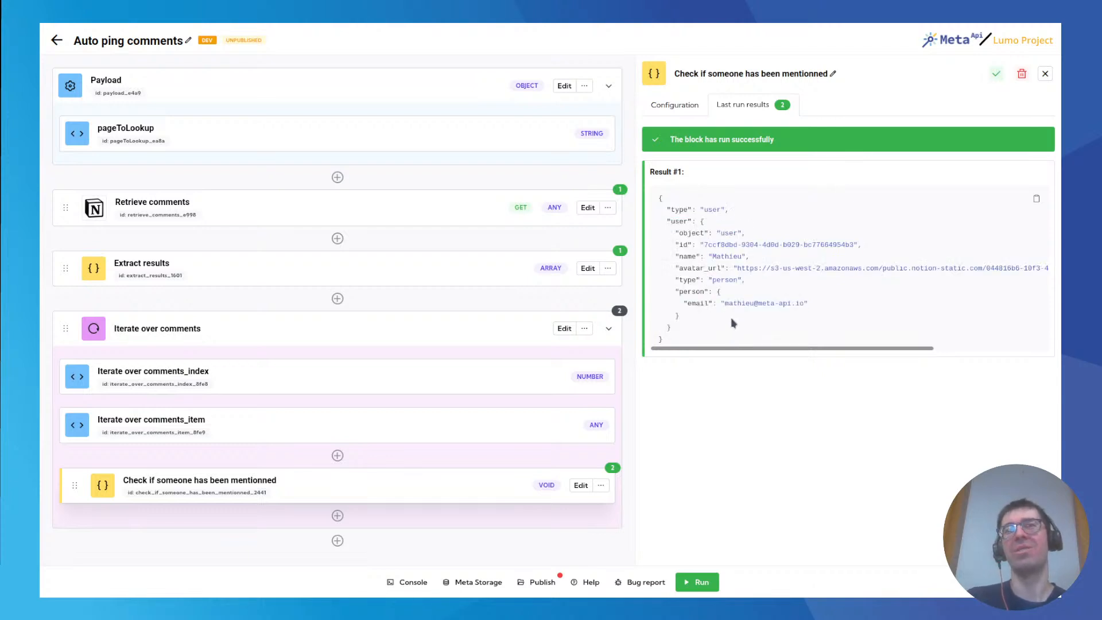
Add an If block after the mention-check code block inside the Iterate over comments loop and open its configuration.
left_click(338, 516)
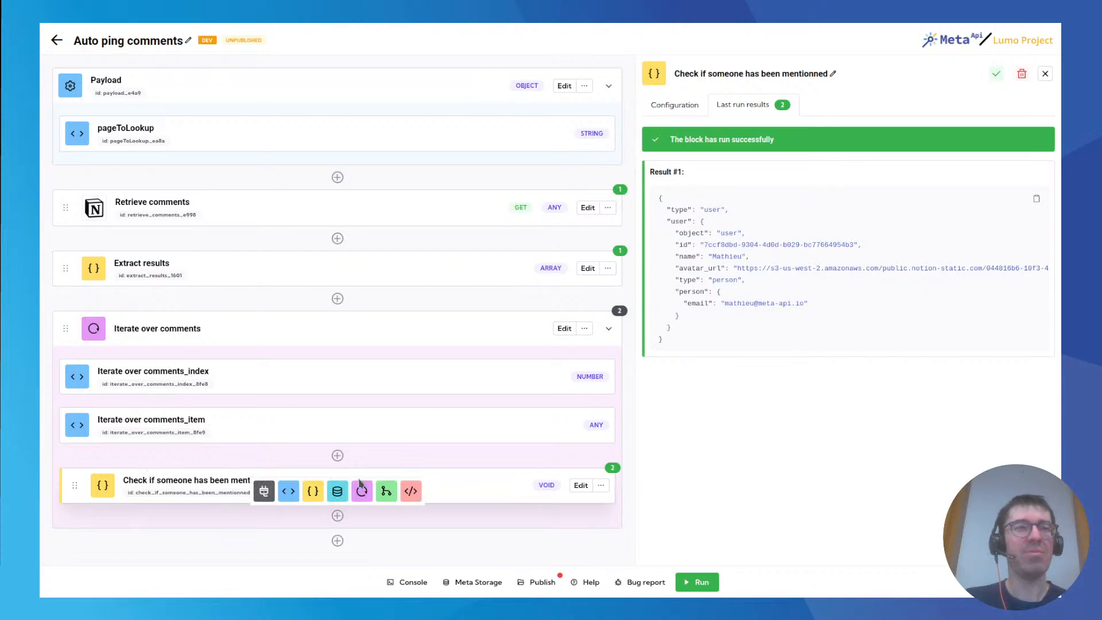
left_click(386, 492)
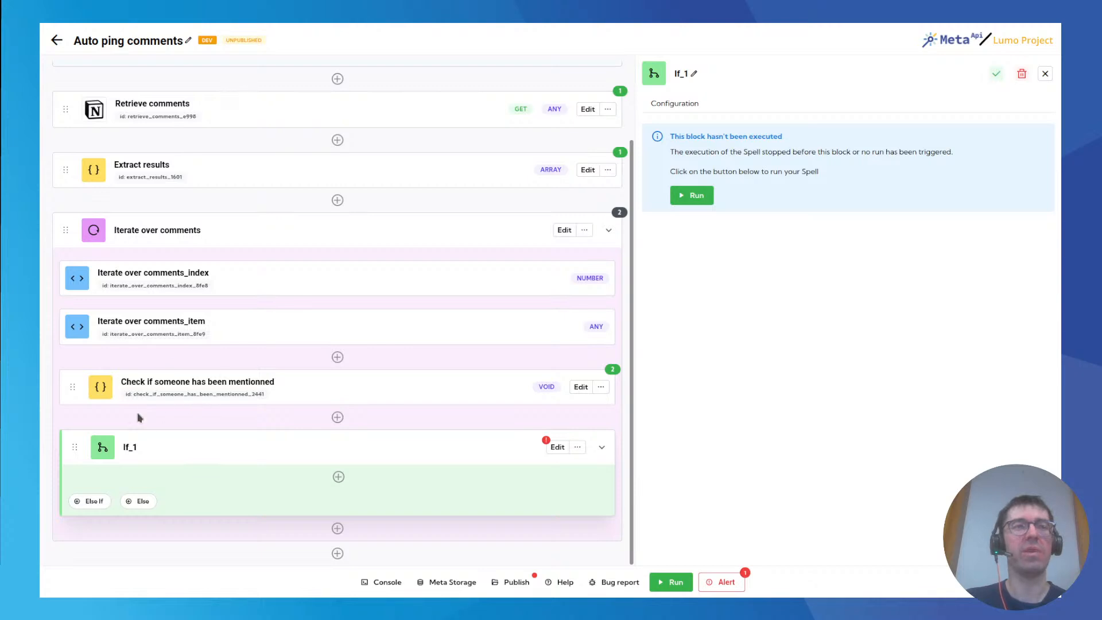
left_click(562, 447)
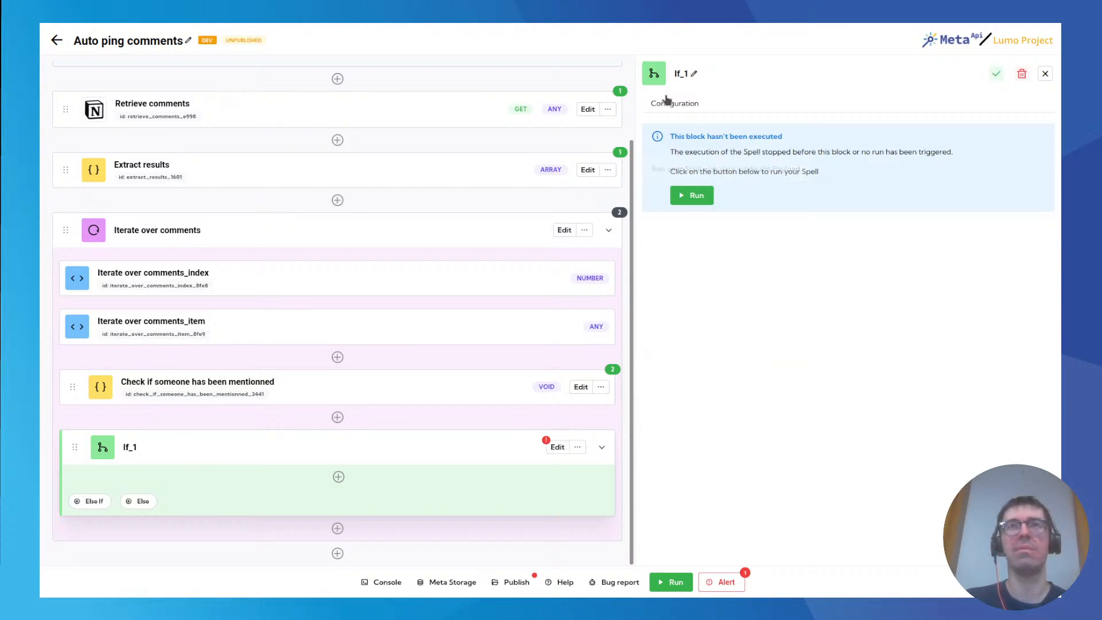
left_click(577, 388)
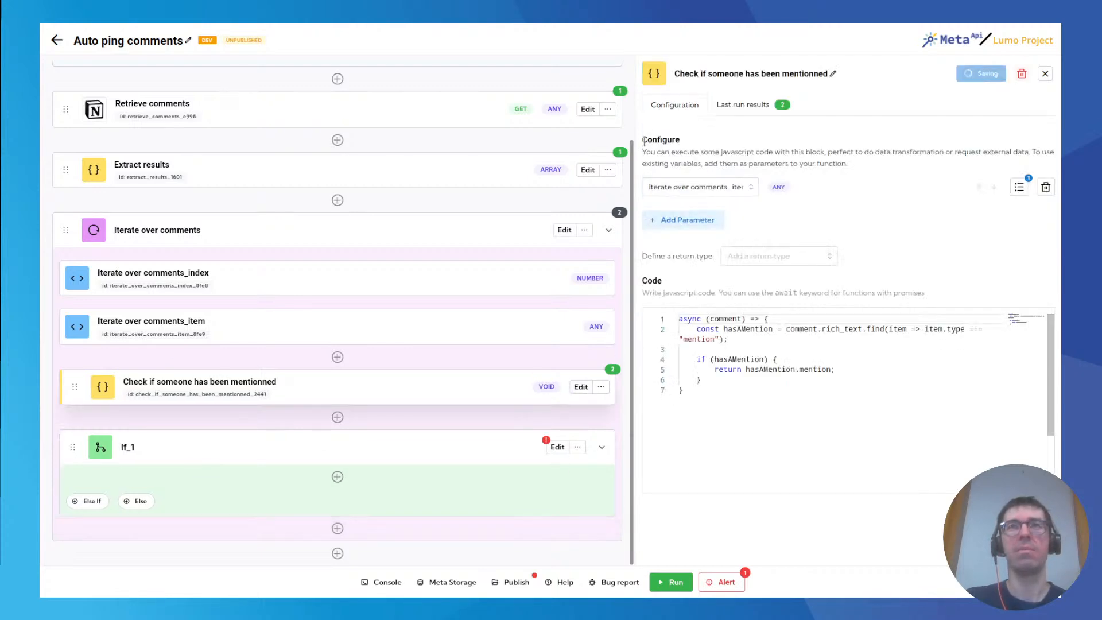
left_click(558, 447)
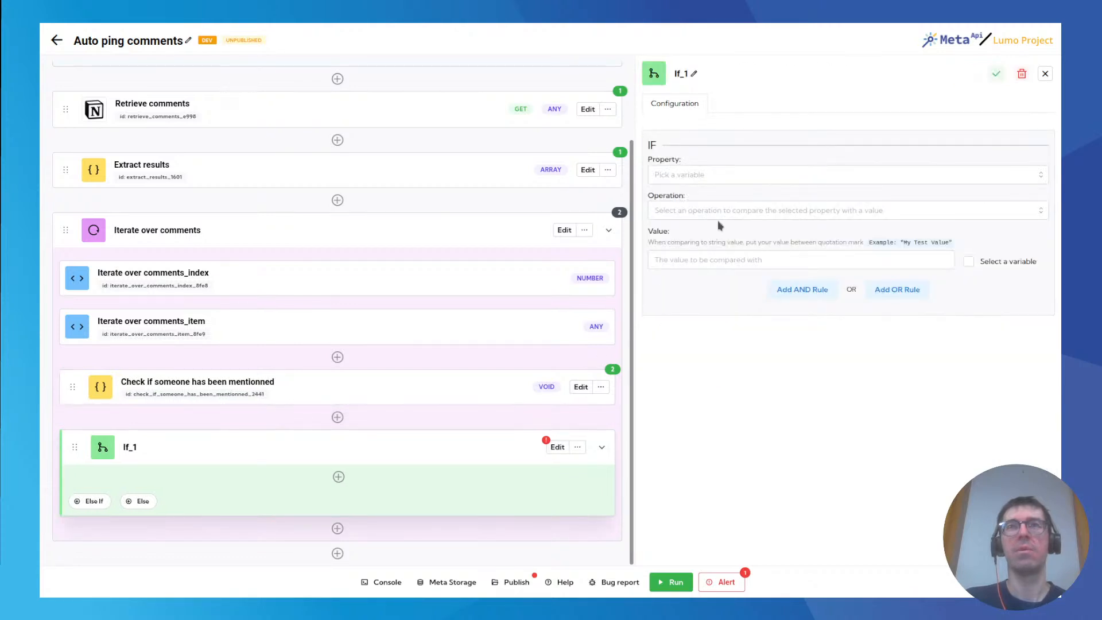
Rename the new If block as "Check if someone has been mentionned".
left_click(688, 176)
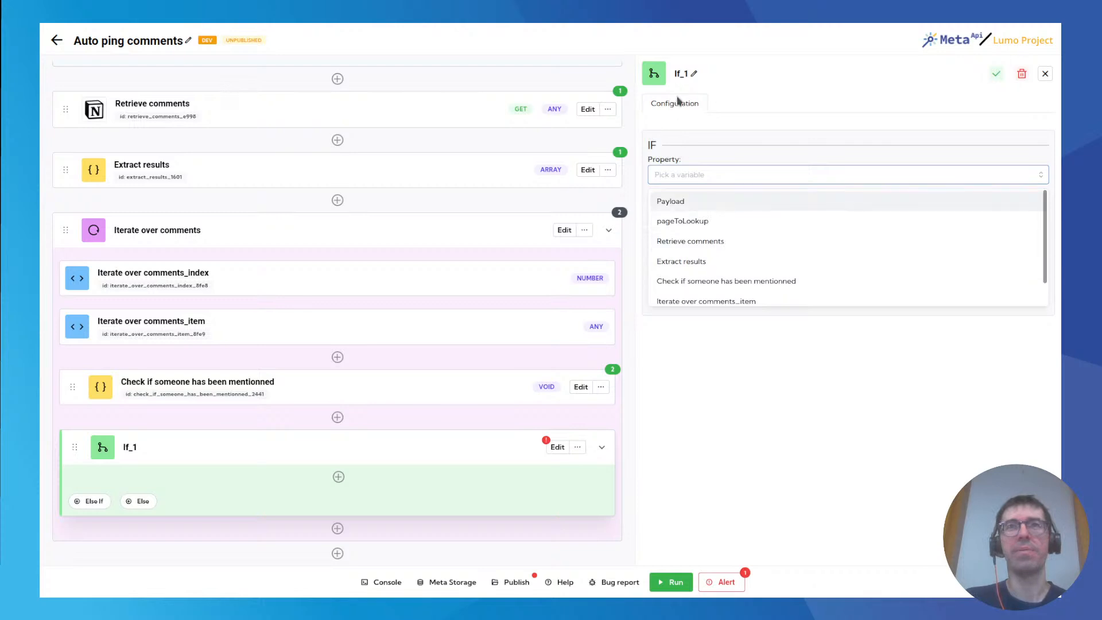
left_click(694, 73)
type("Check if son")
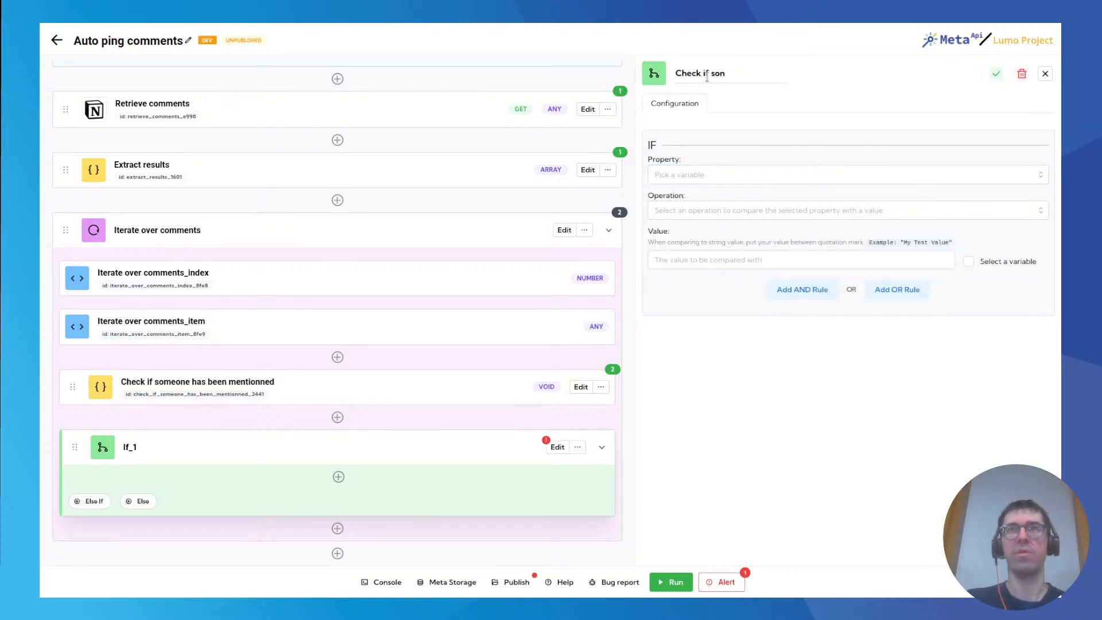
type("has been mentionned")
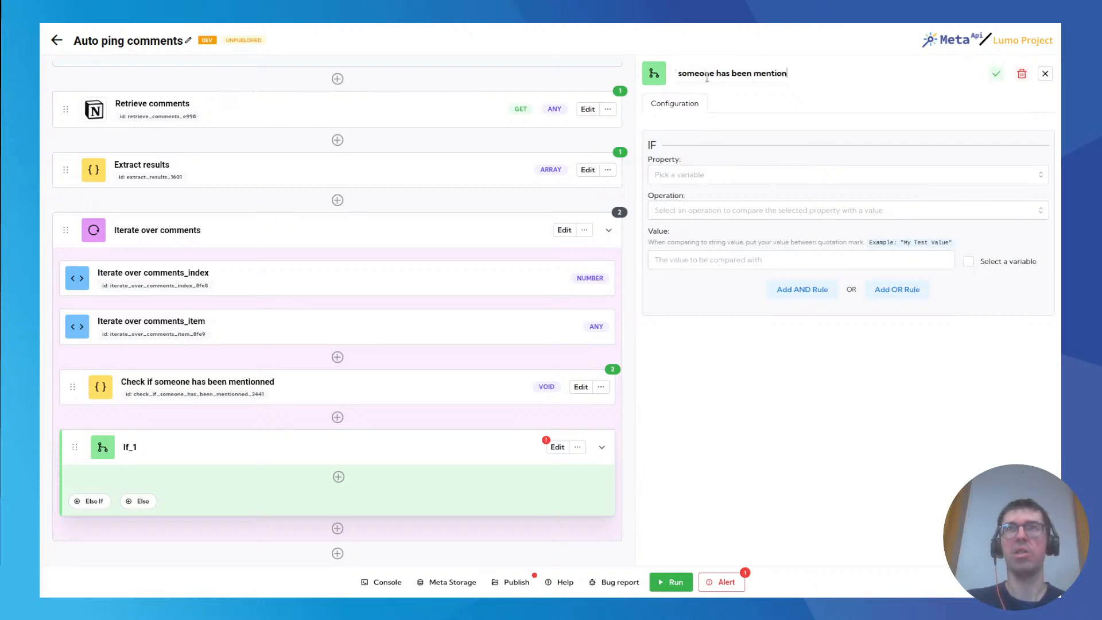
key("Return")
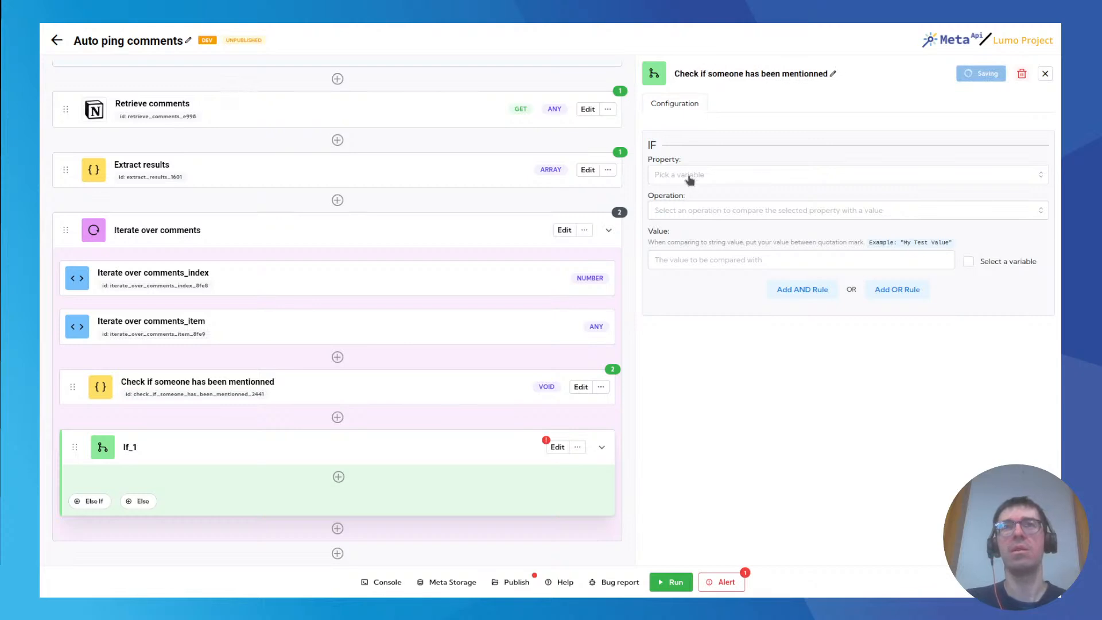
Set the If condition to the property Check if someone has been mentionned with the operation Exist.
left_click(689, 176)
scroll(728, 252, "down", 1)
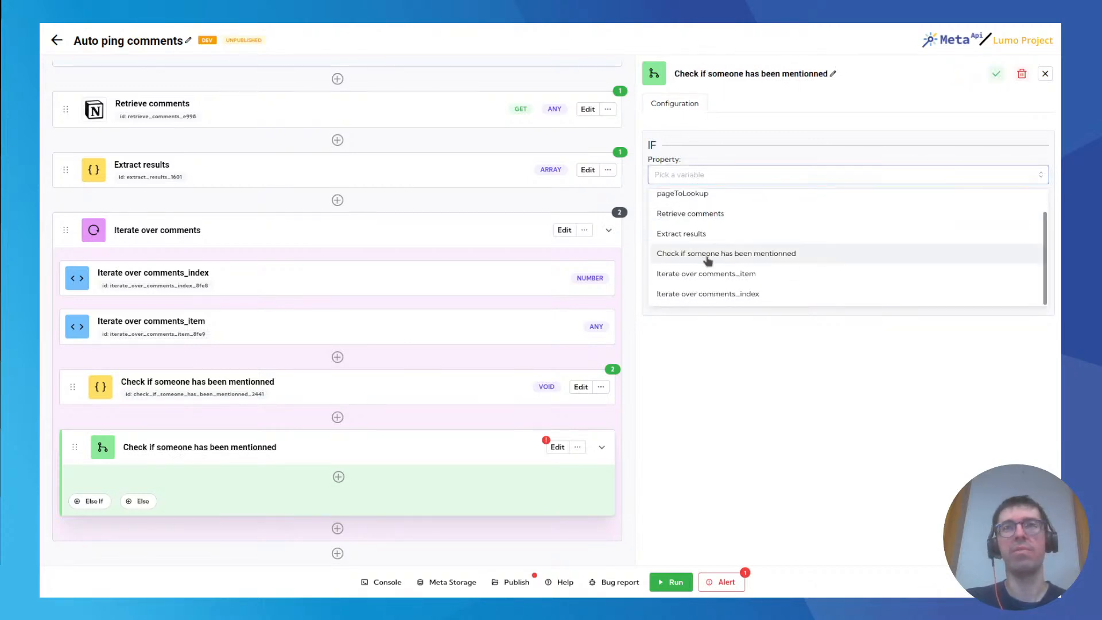
left_click(712, 254)
left_click(696, 210)
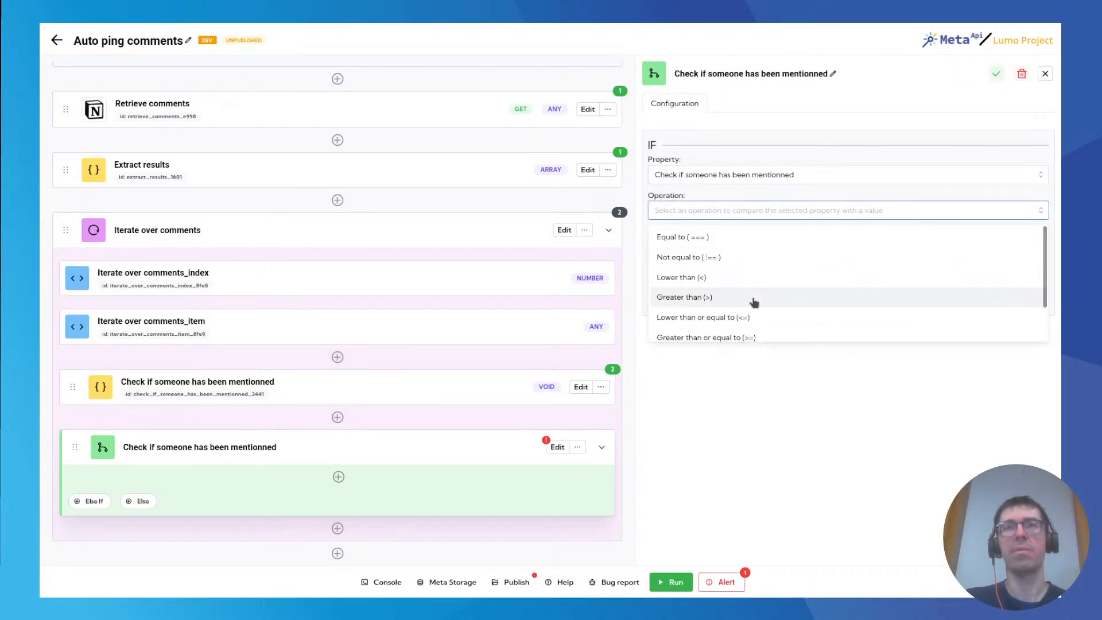
scroll(746, 289, "down", 2)
left_click(685, 315)
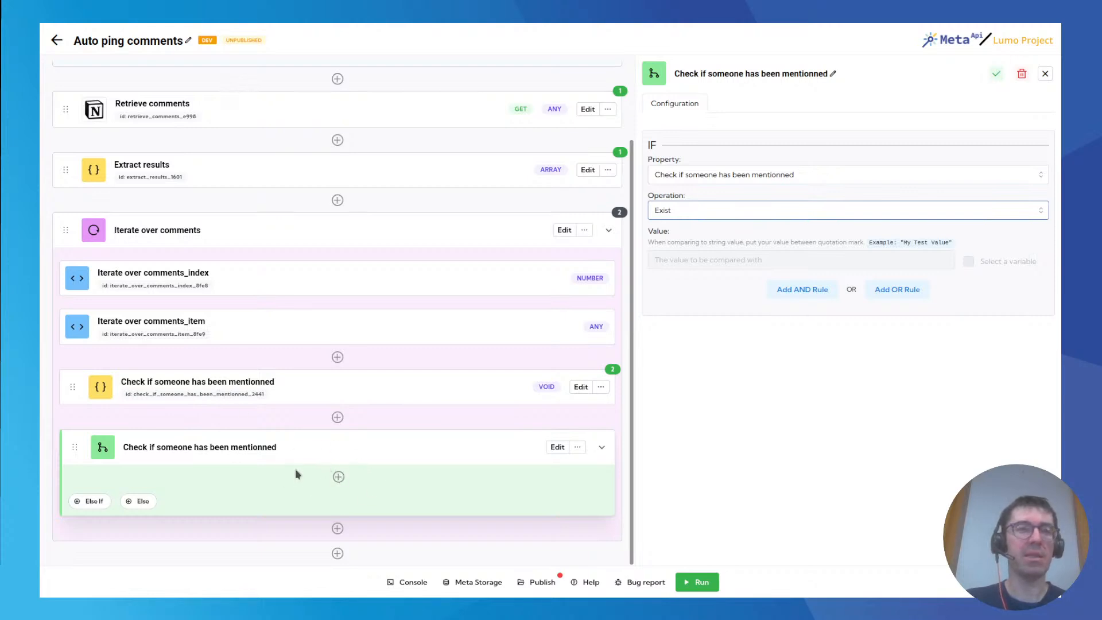
Add an Else If branch and an Else branch to the If block and delete both again.
left_click(95, 502)
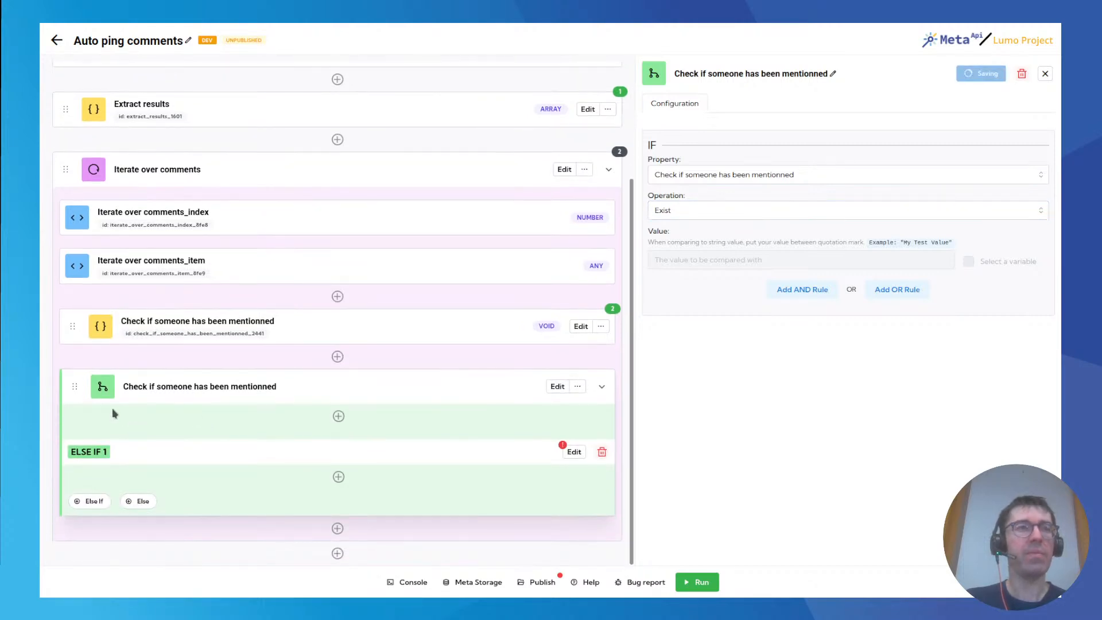
left_click(137, 502)
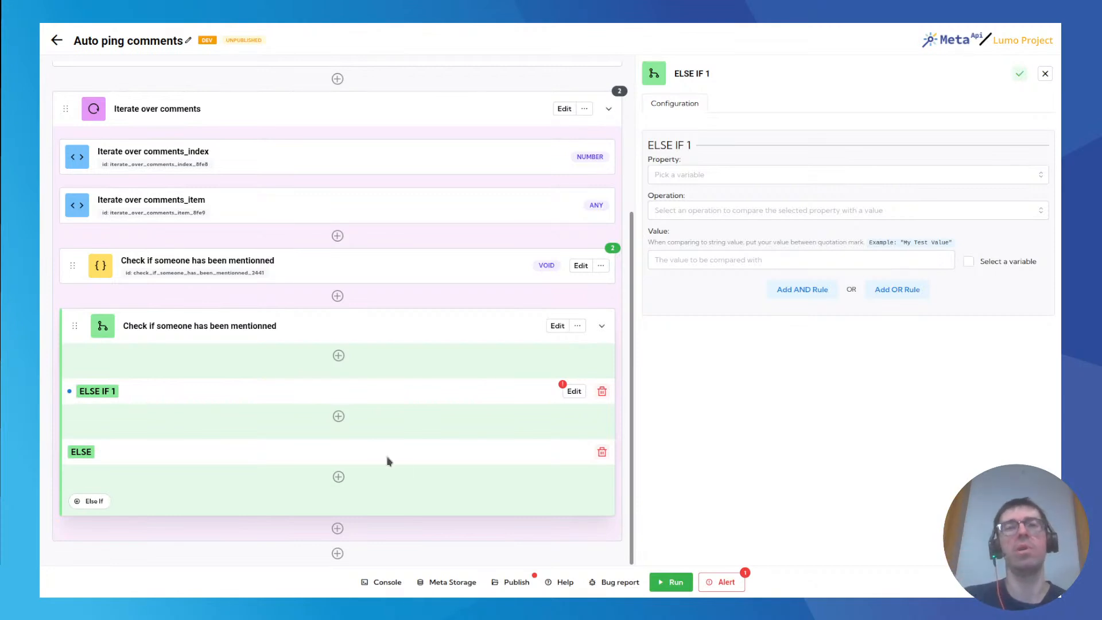
left_click(602, 452)
left_click(591, 477)
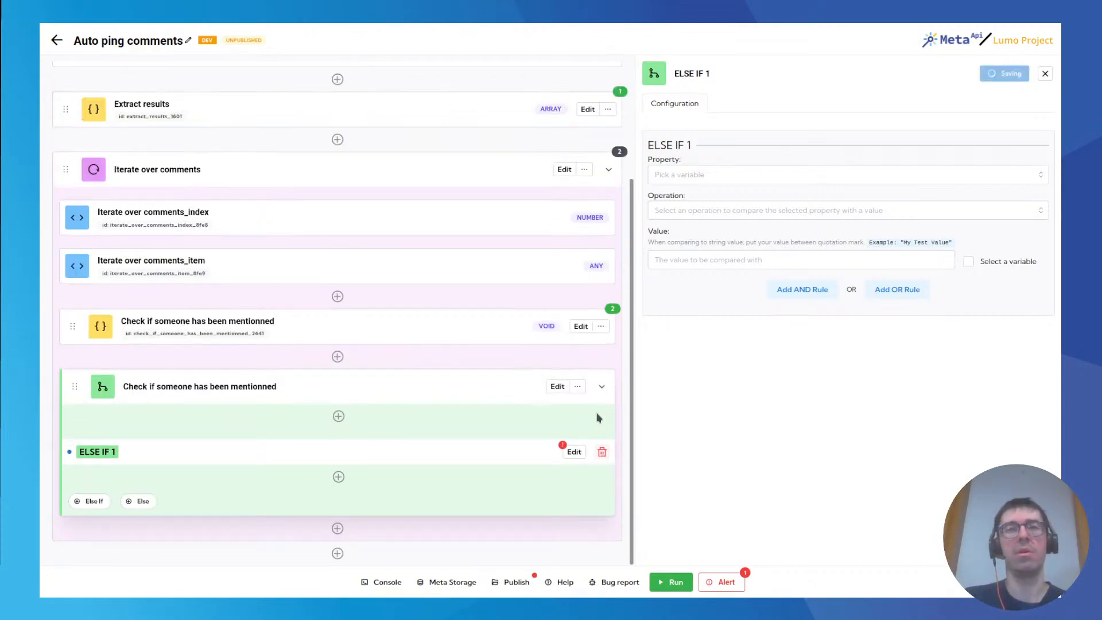
left_click(602, 454)
left_click(585, 475)
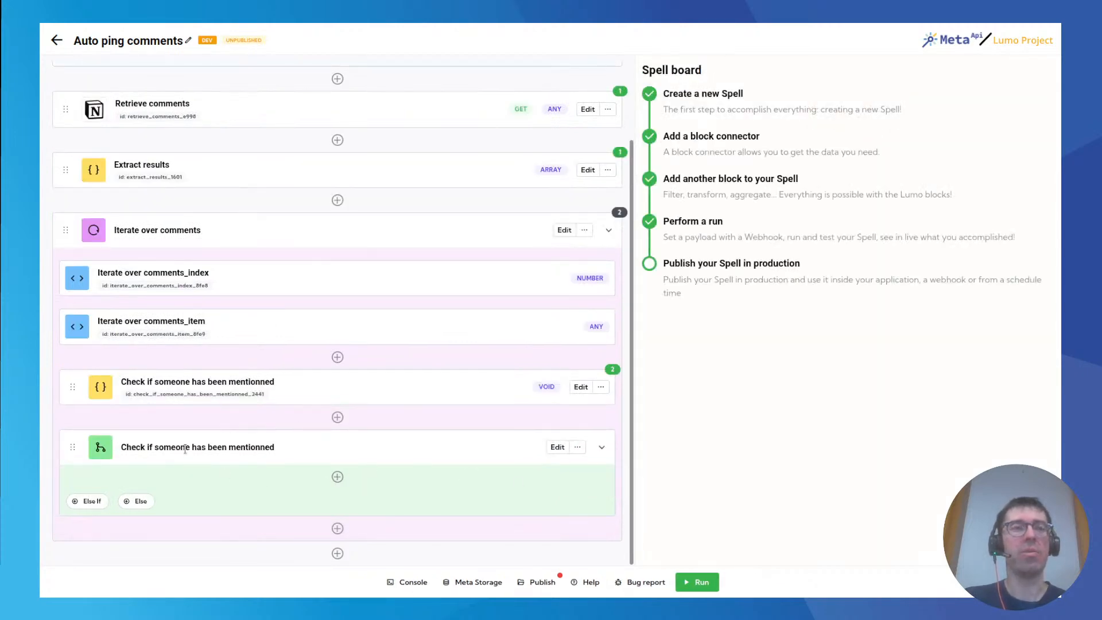
left_click_drag(136, 451, 329, 452)
left_click(315, 450)
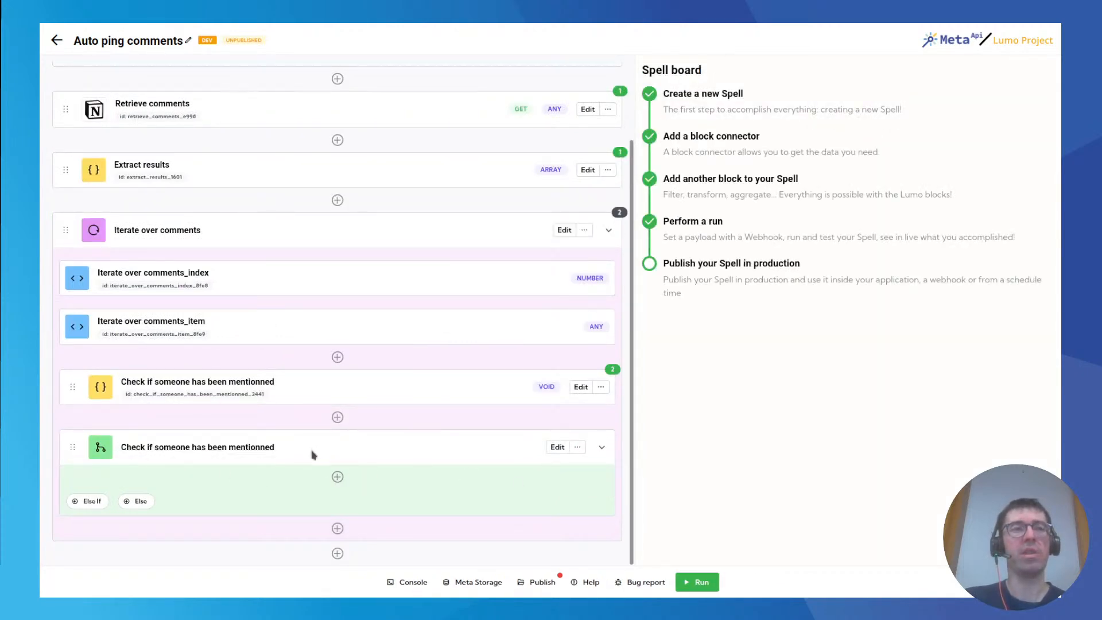
Add a connector block inside the If block using the public Notion API's Add comment to page endpoint.
left_click(338, 476)
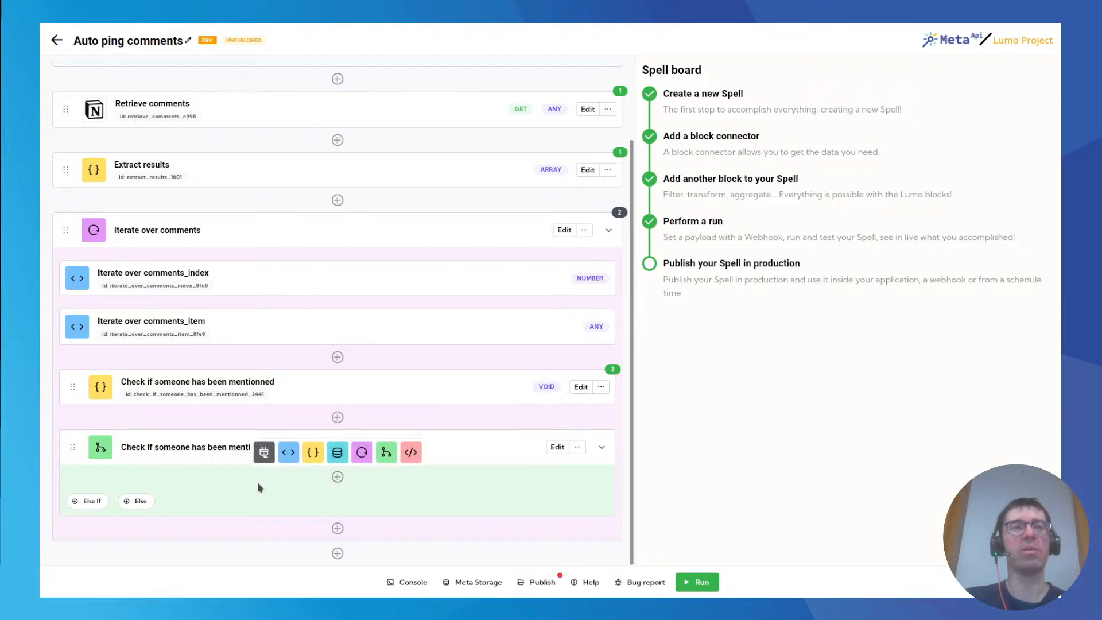
left_click(263, 452)
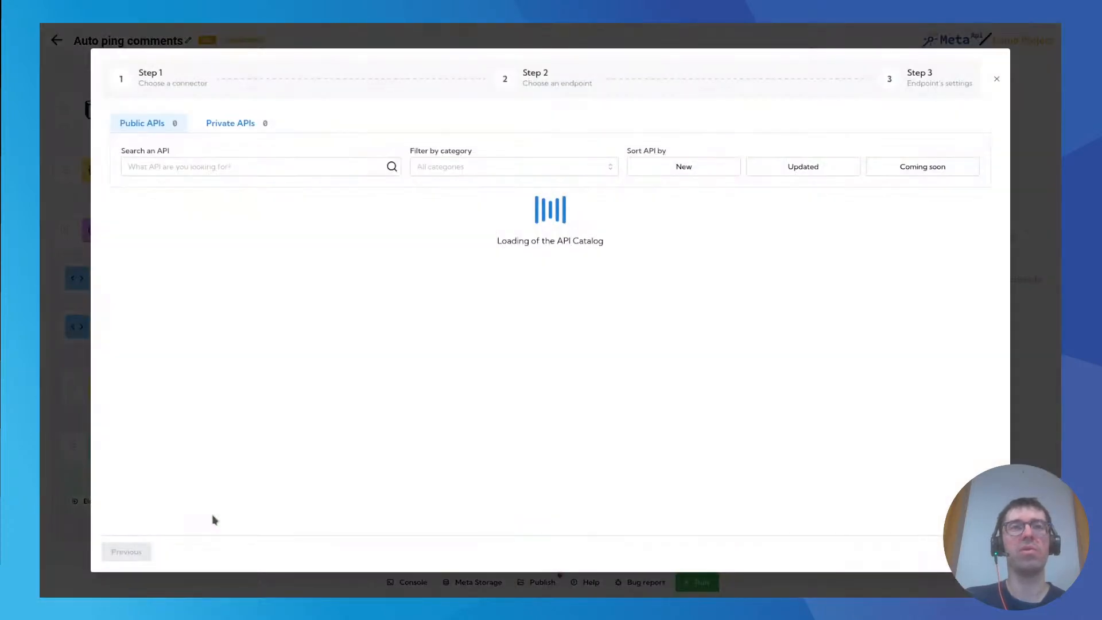
left_click(242, 167)
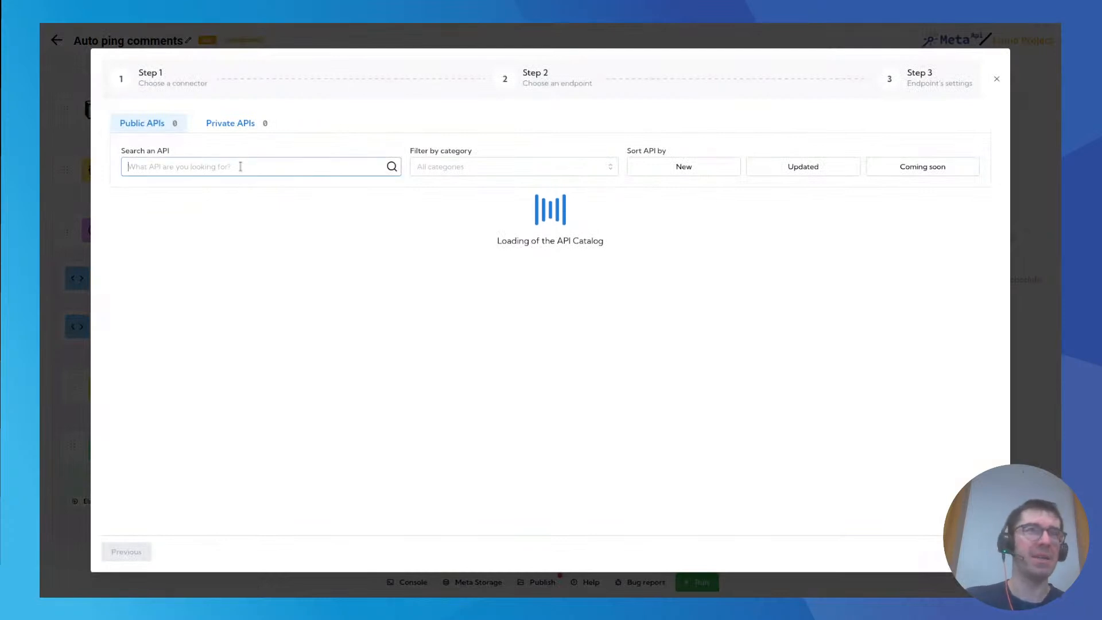
type("notion")
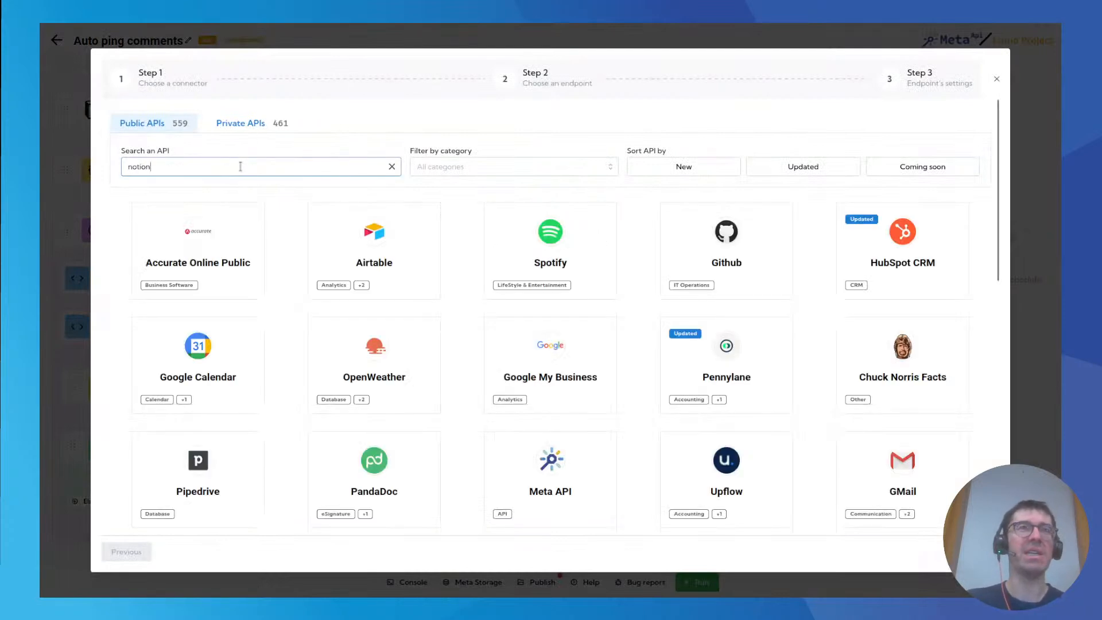
key("BackSpace")
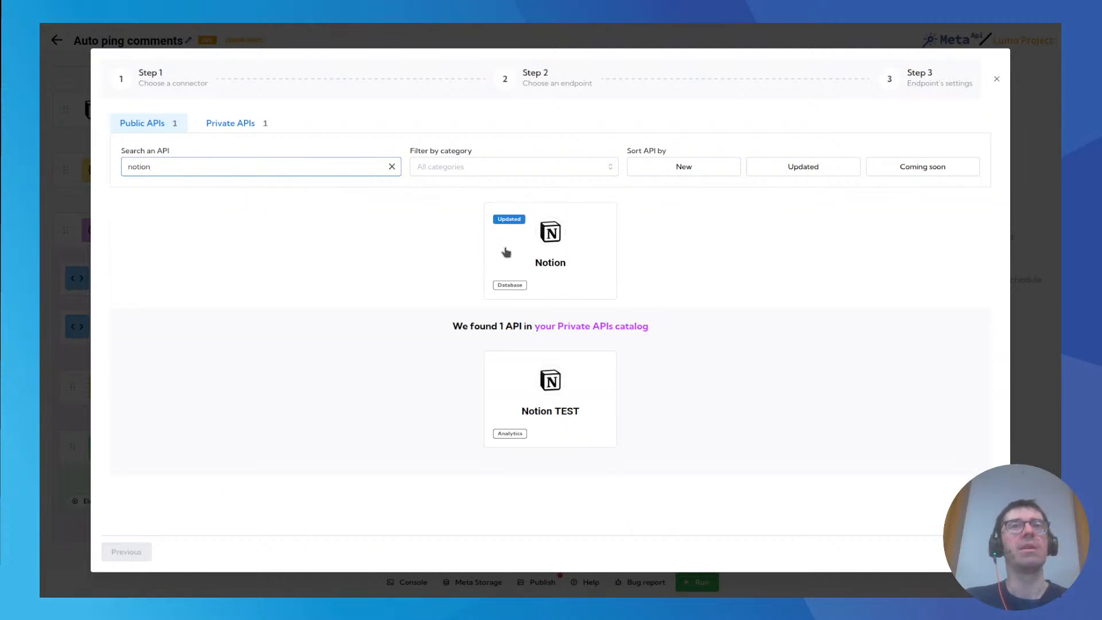
left_click(502, 252)
left_click(170, 136)
type("comment")
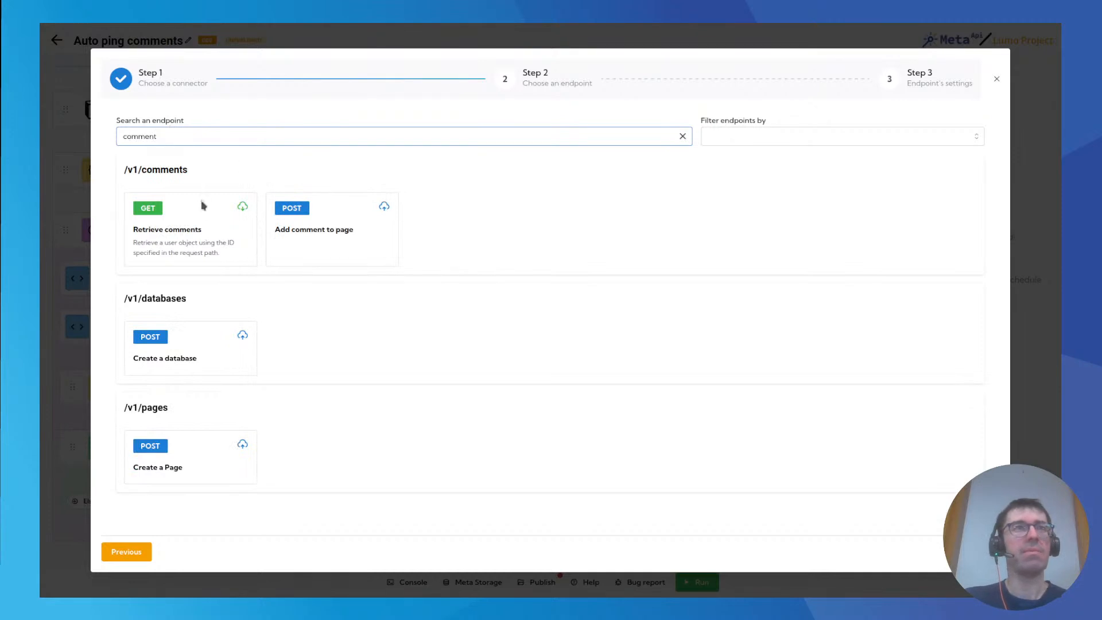
left_click(359, 239)
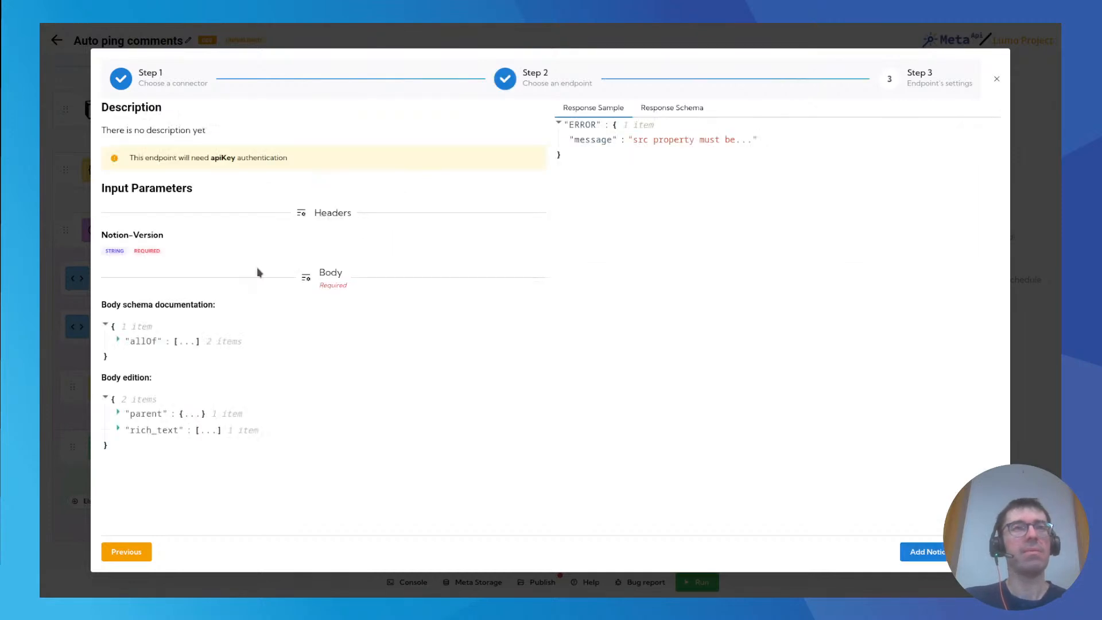
left_click(925, 551)
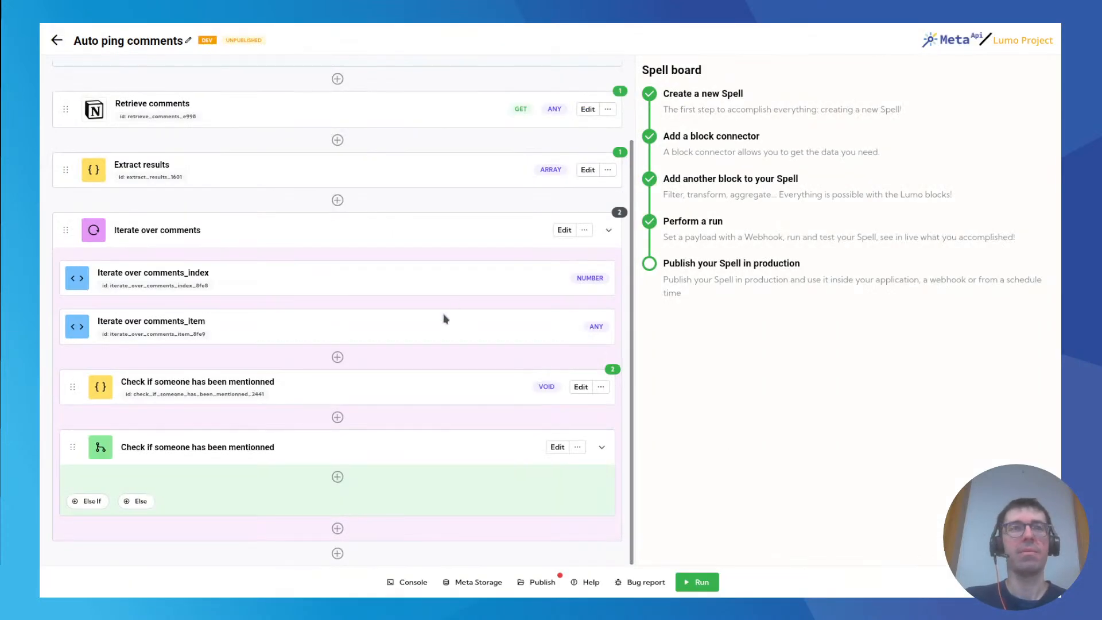
Choose Meta API Internal as the authentication account for the Add comment to page connector.
scroll(251, 474, "down", 1)
left_click(746, 251)
left_click(688, 298)
Set the connector's required Notion-Version header to the example value 2022-02-22.
scroll(696, 353, "down", 2)
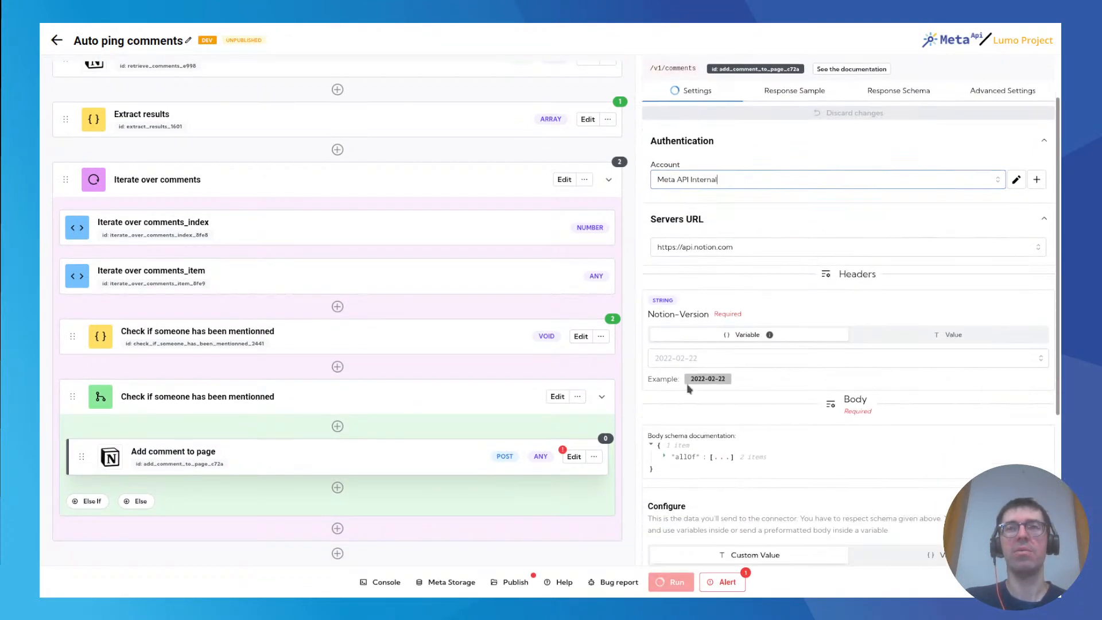
left_click_drag(691, 355, 727, 355)
key("ctrl+c")
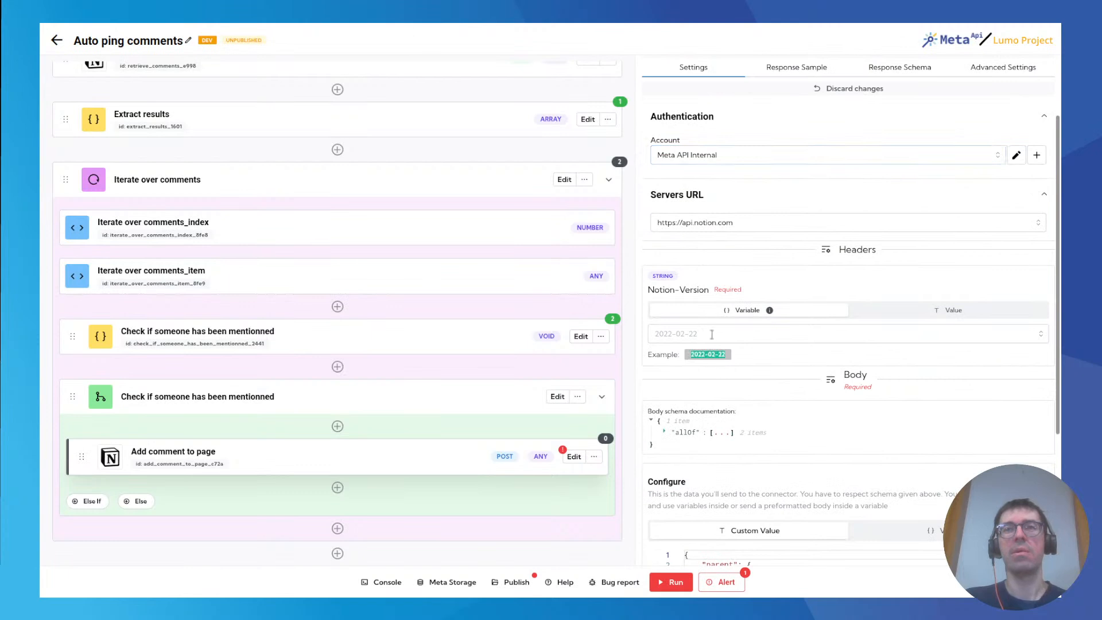
left_click(724, 331)
key("ctrl+v")
left_click(805, 382)
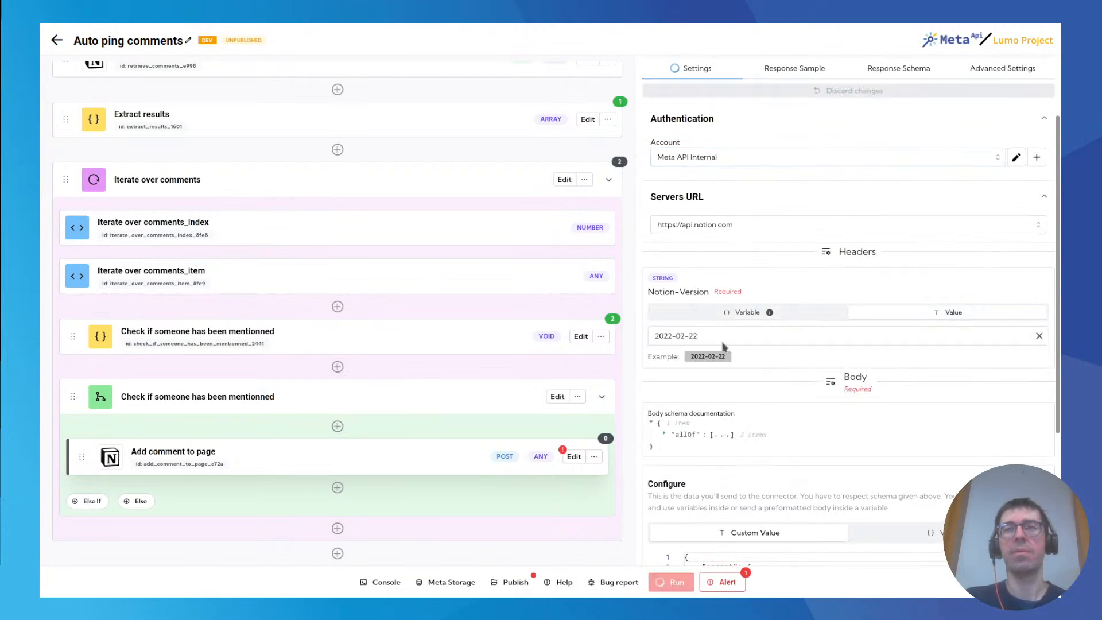
In the custom request body, set page_id to the payload variable pageToLookup_ea8a and the text content to "Hey ".
scroll(775, 396, "down", 1)
scroll(752, 373, "down", 2)
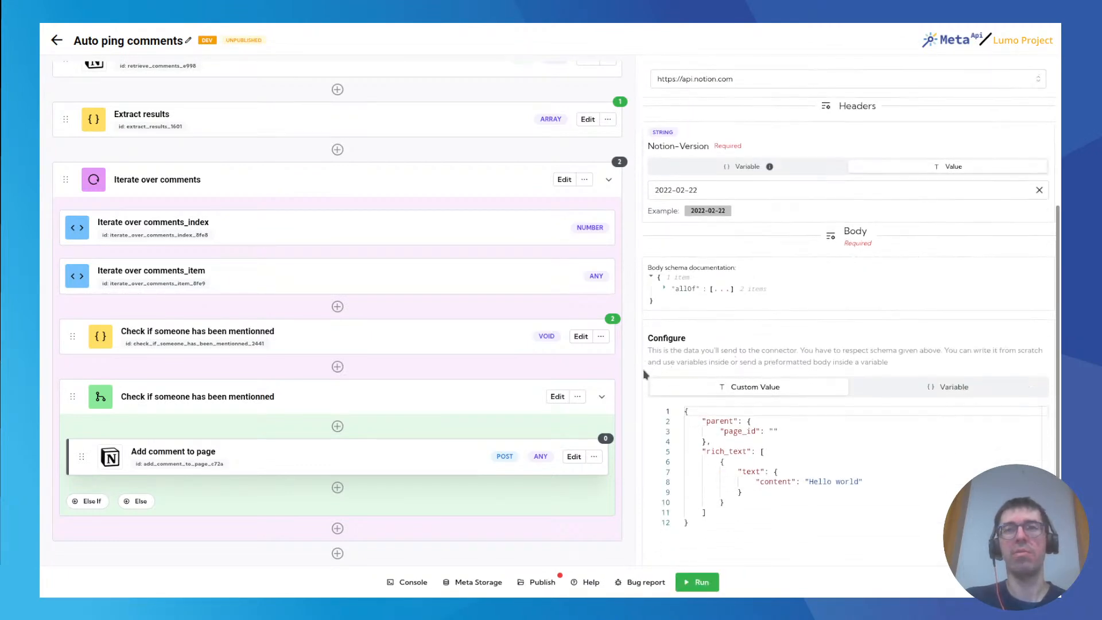
scroll(660, 373, "down", 2)
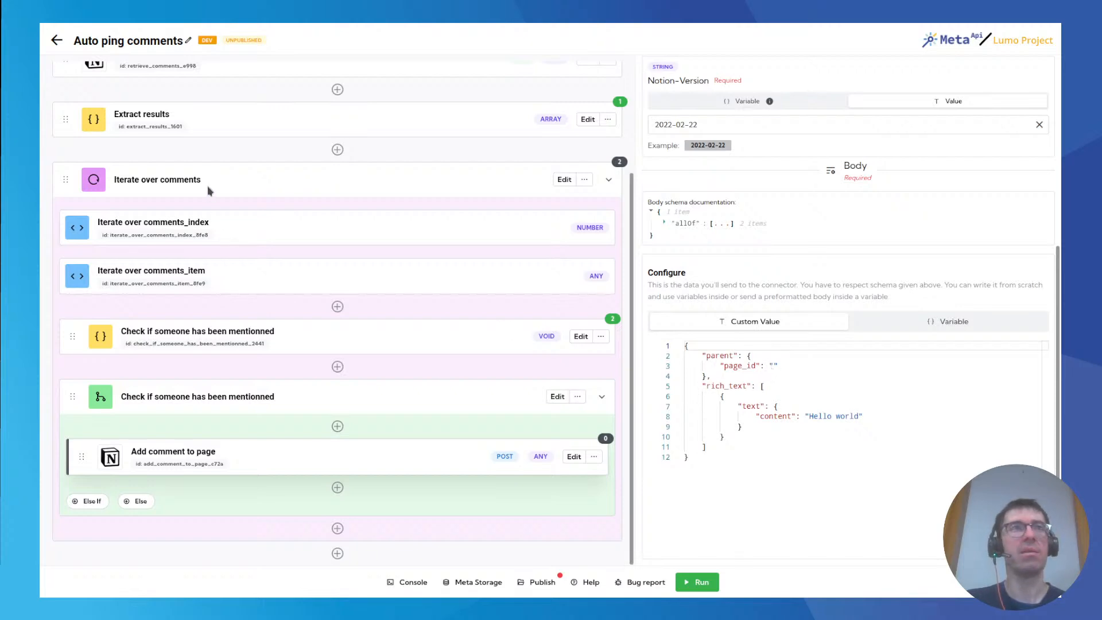
scroll(287, 223, "up", 3)
double_click(131, 141)
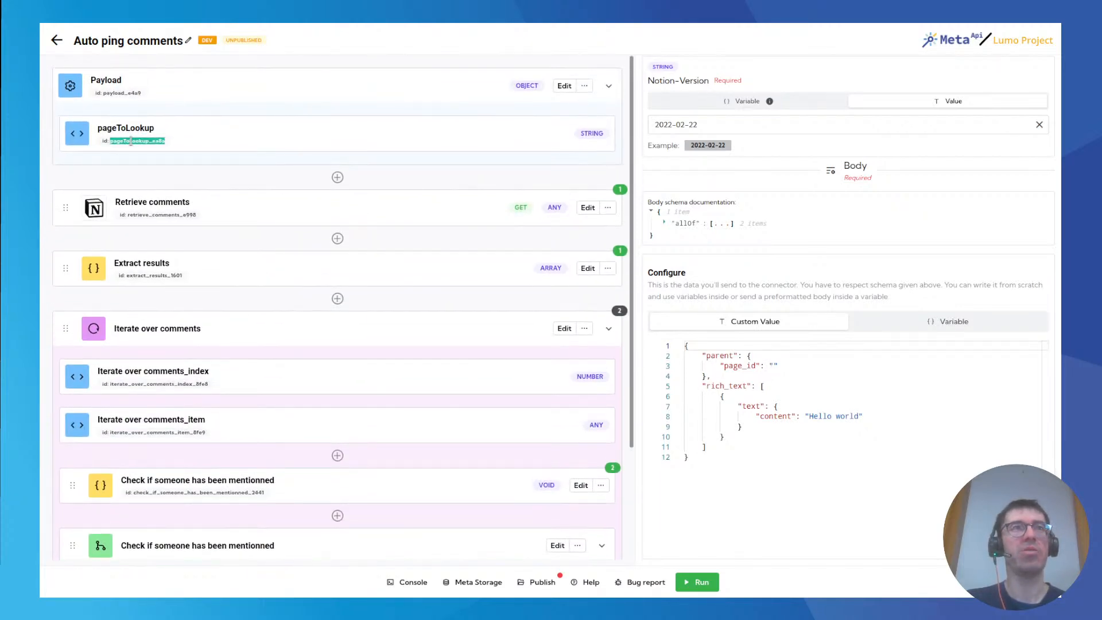
left_click(117, 161)
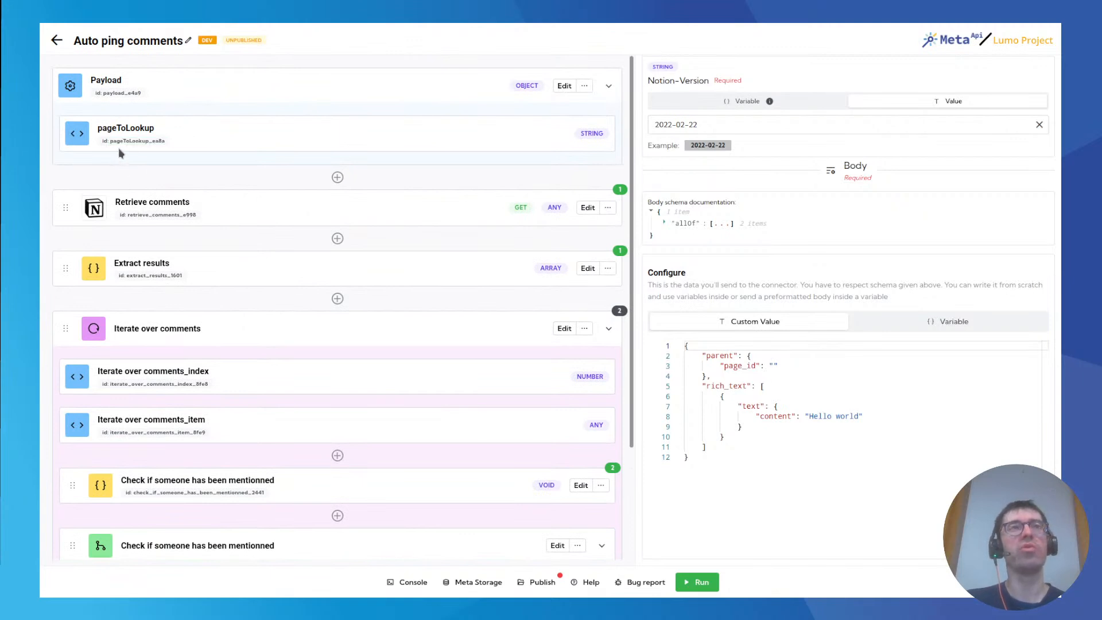
double_click(116, 144)
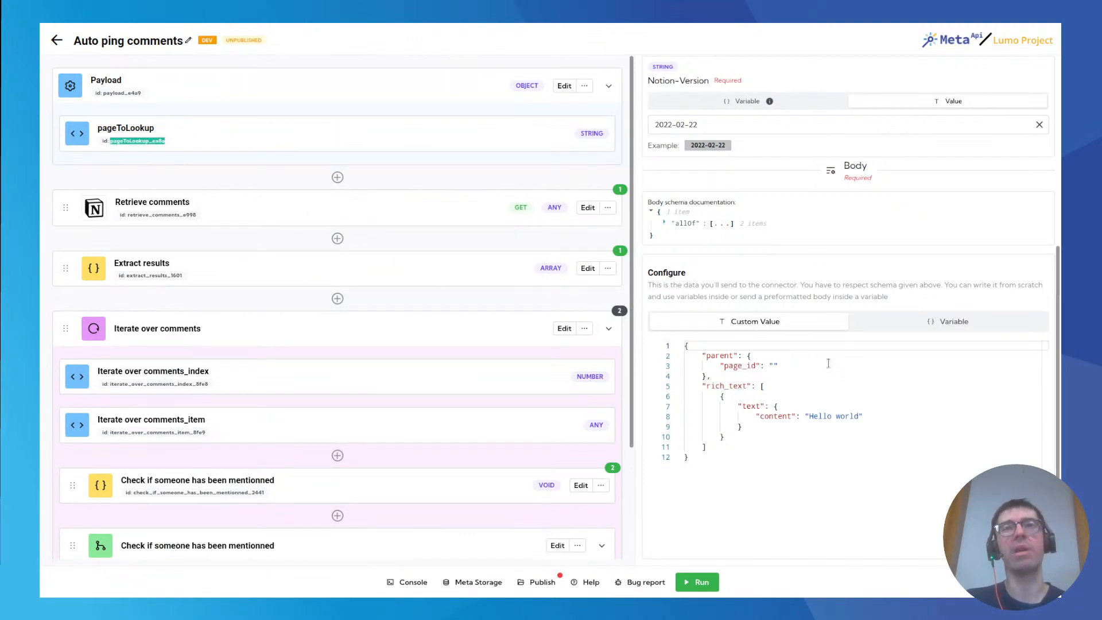
left_click(119, 142)
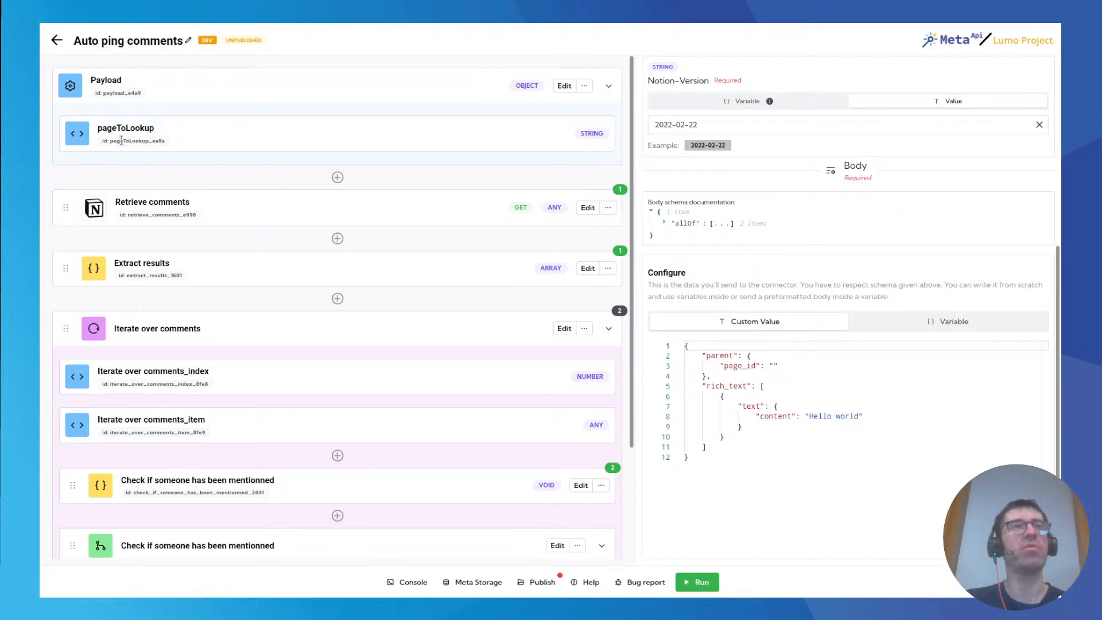
double_click(119, 142)
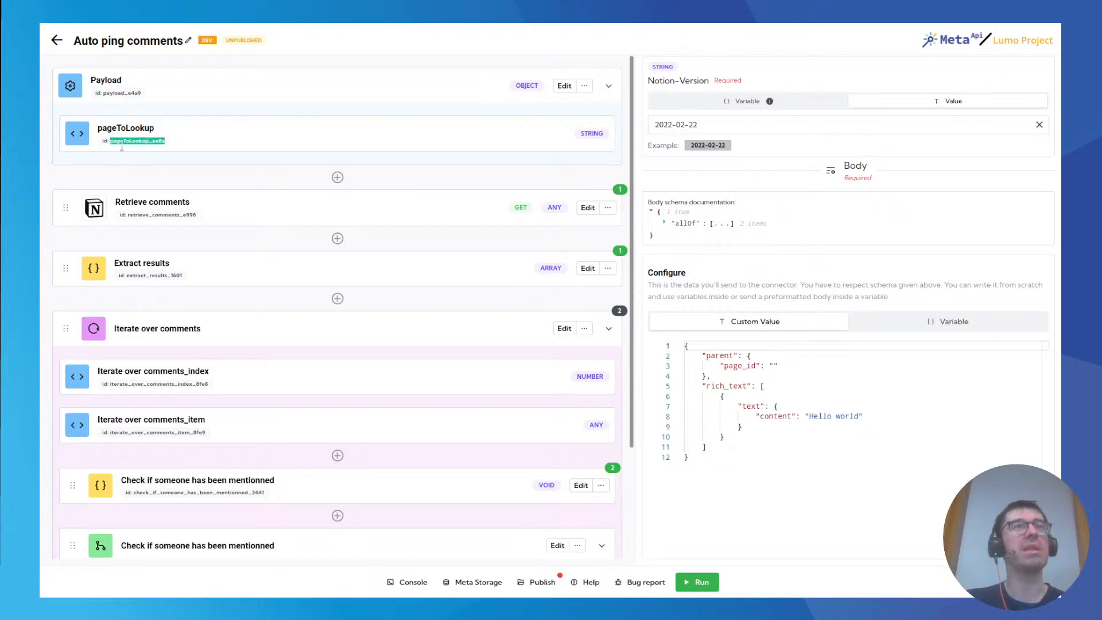
left_click(781, 366)
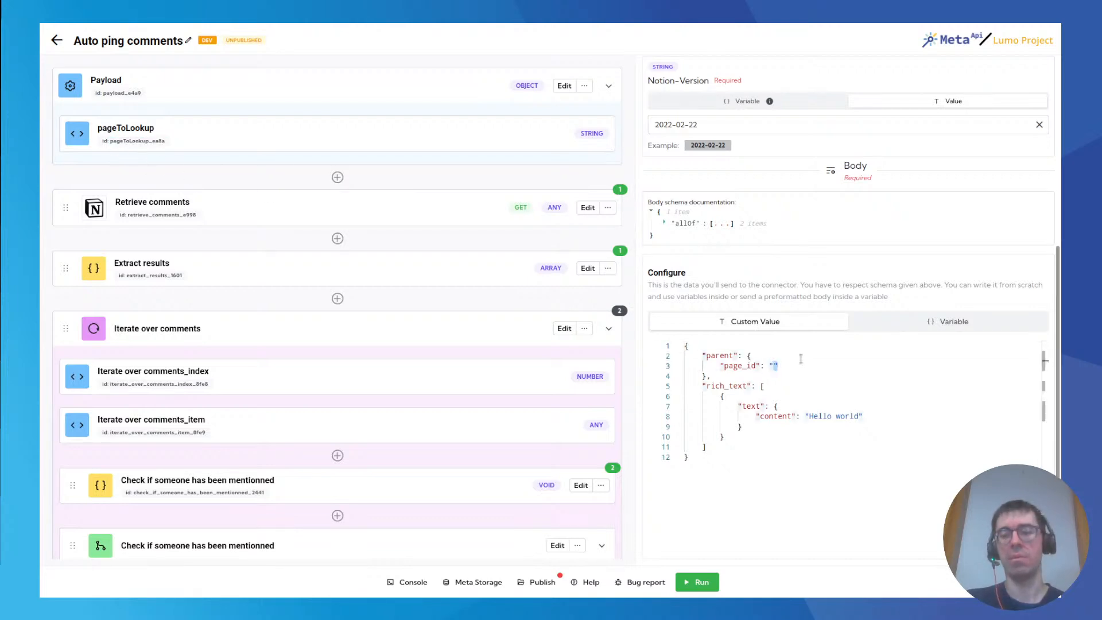
key("ctrl+v")
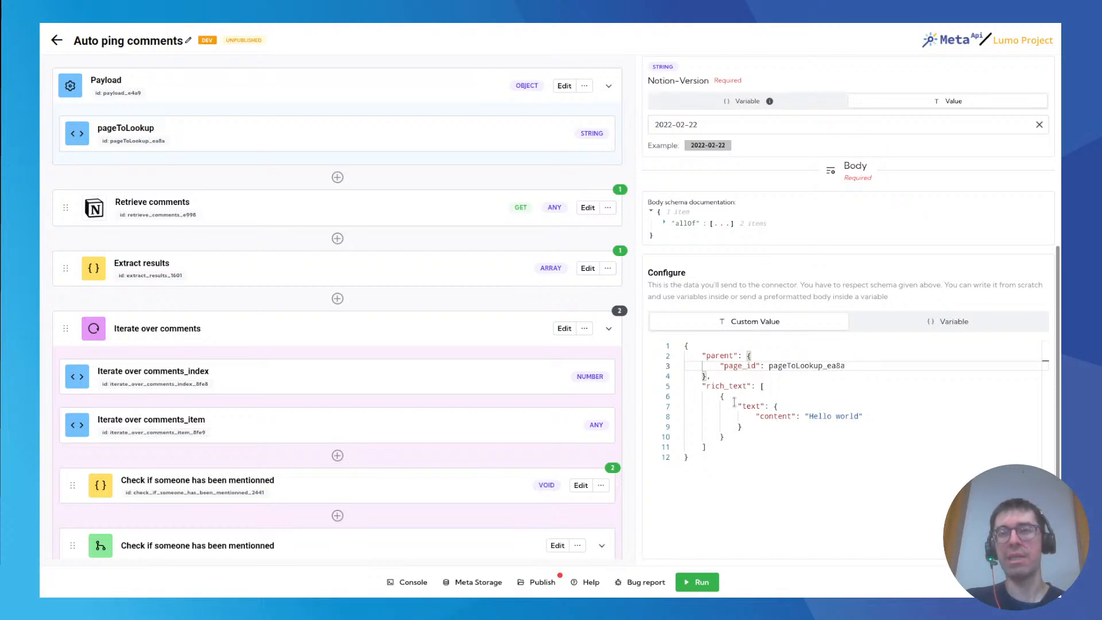
left_click_drag(809, 416, 859, 416)
type("Hey")
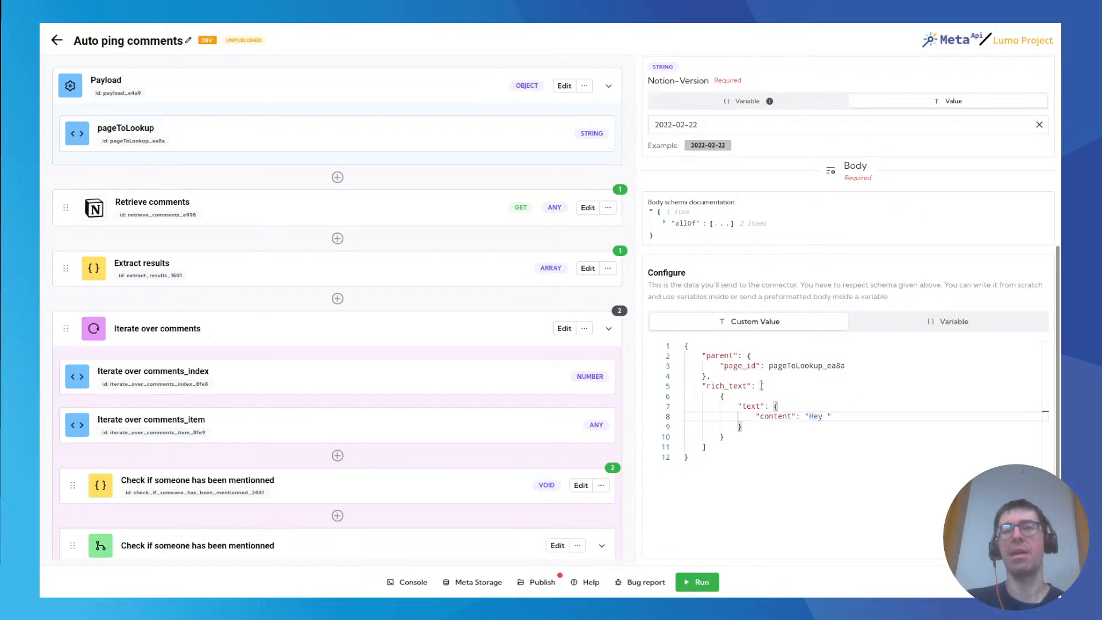
Add a second rich_text entry after the text object, containing a mention object with a user key.
left_click(746, 434)
type(",")
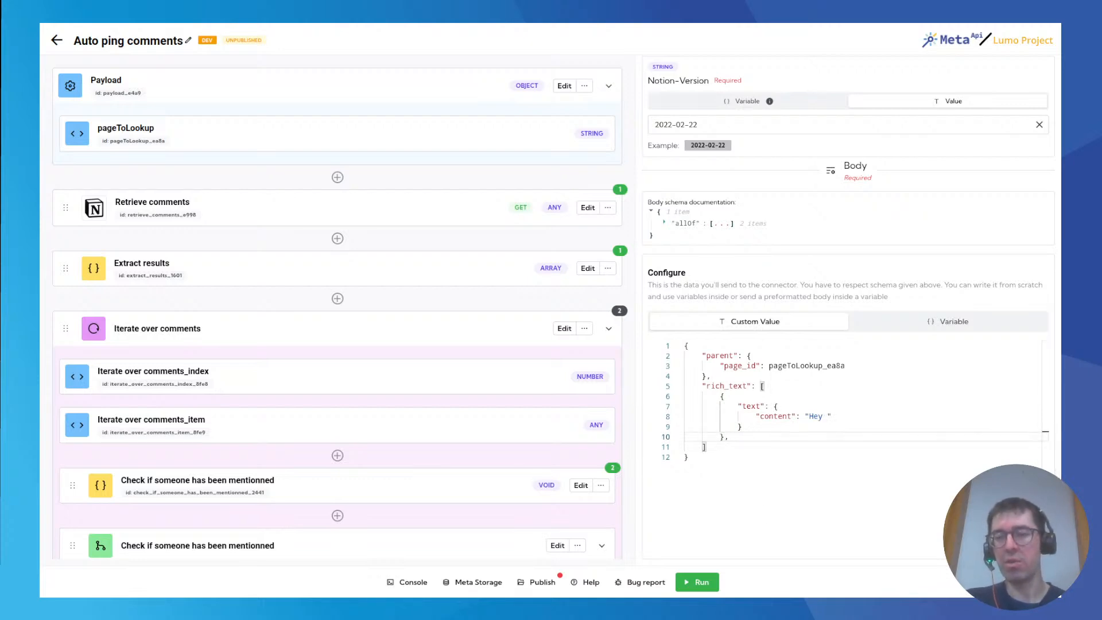
key("Return")
type("\"me")
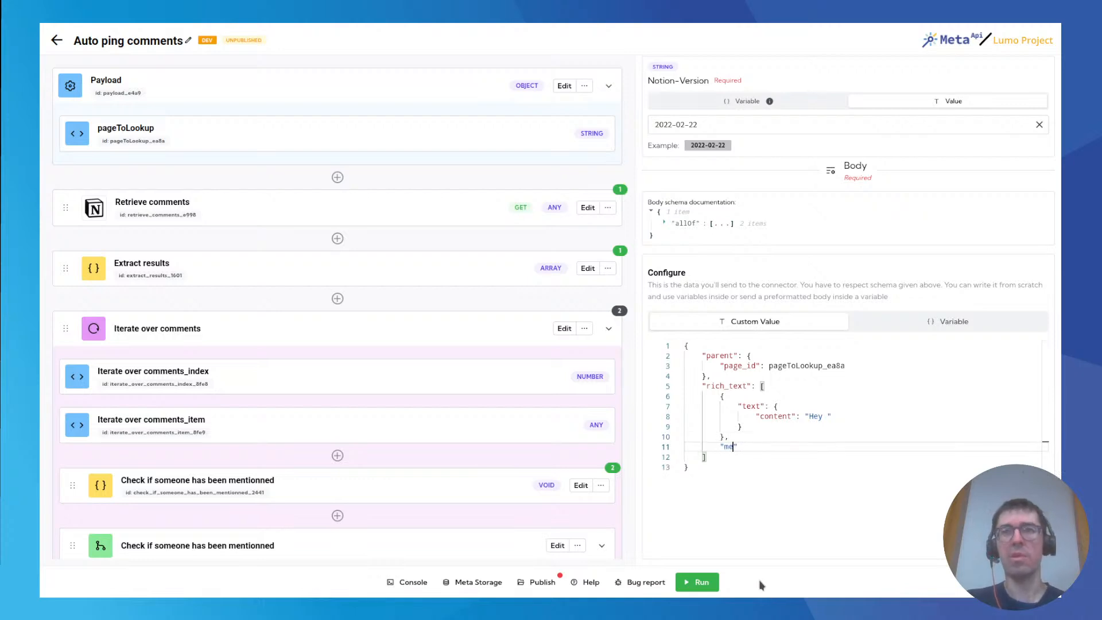
key("BackSpace")
key("BackSpace")
key("BackSpace")
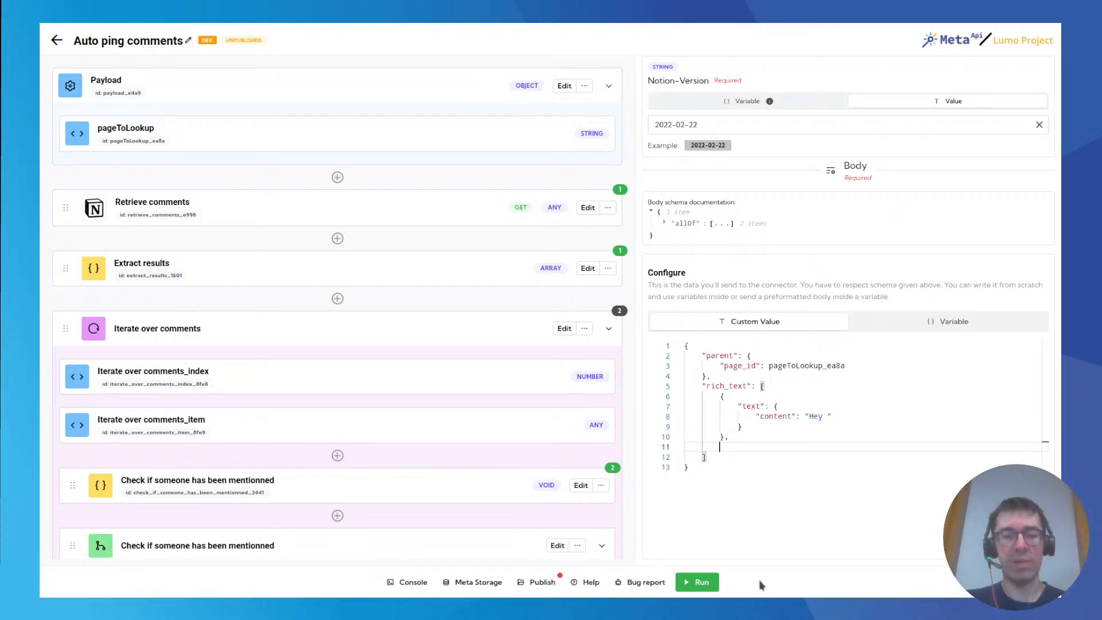
type("{")
key("Return")
type("\"mention\": {")
key("Return")
type("\"user")
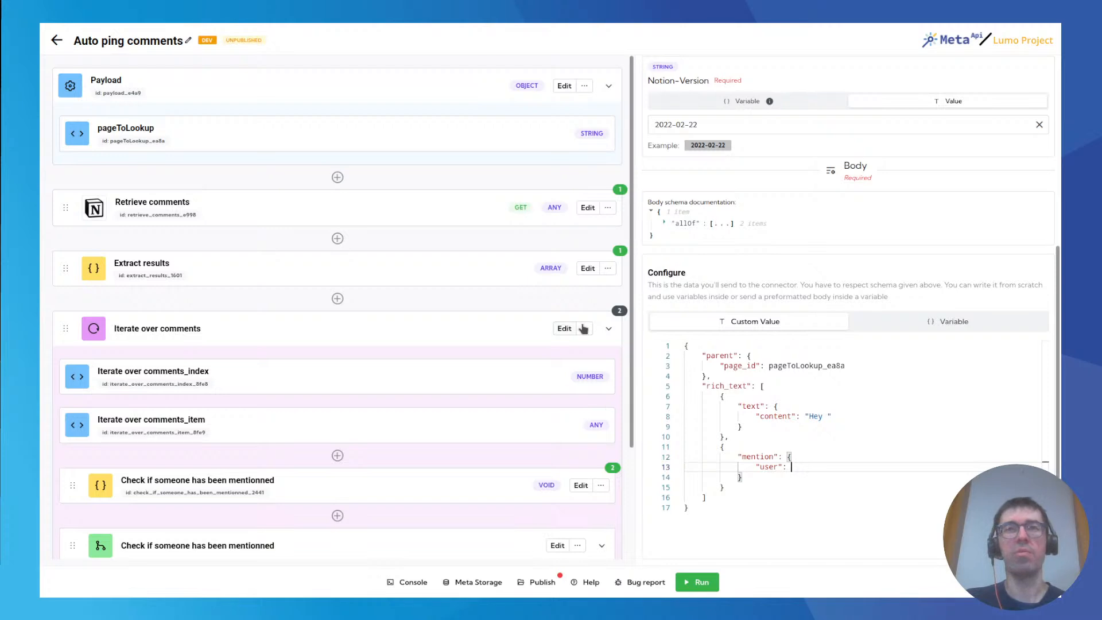
Check the mention block's last run results and set the mention's user value to check_if_someone_has_been_mentionned_2441.user.
left_click(613, 469)
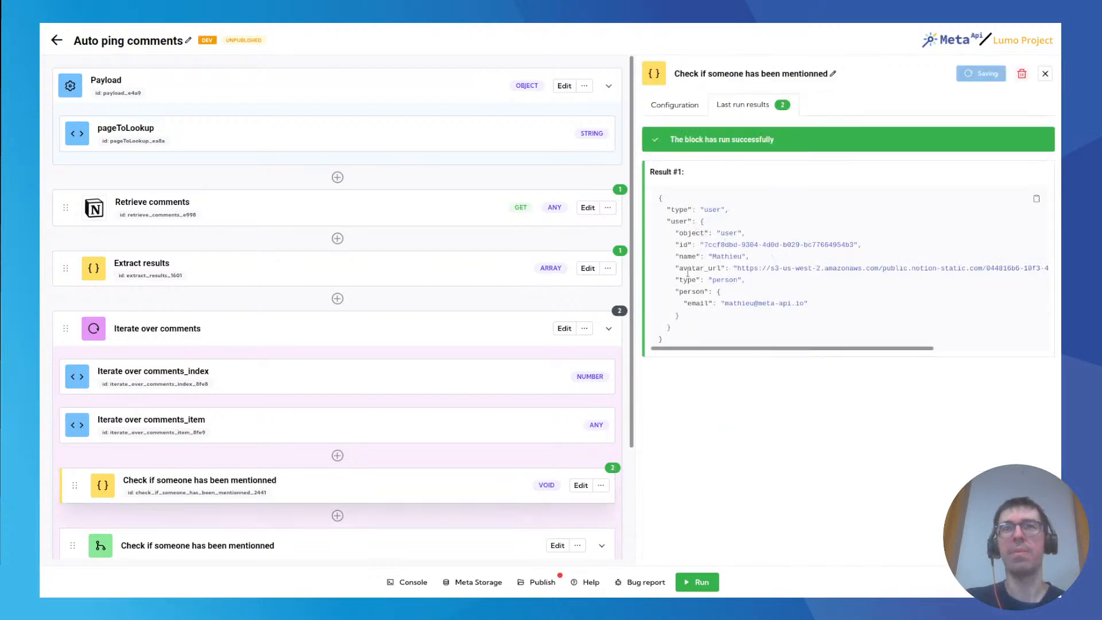
left_click_drag(683, 232, 702, 323)
left_click(702, 315)
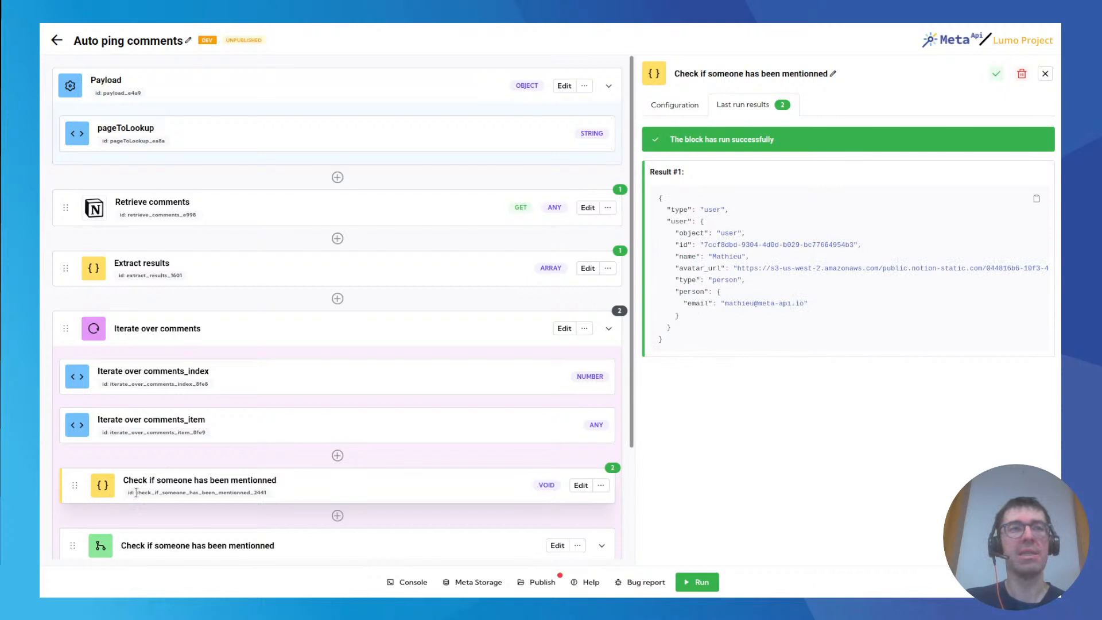
double_click(677, 220)
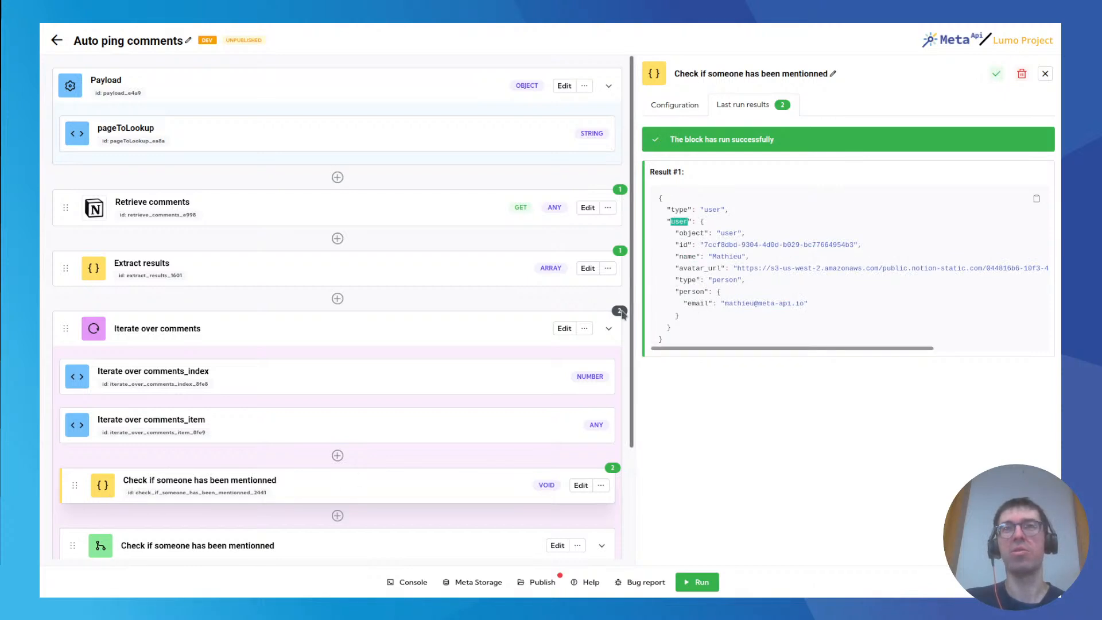
scroll(525, 516, "down", 3)
left_click(573, 461)
double_click(180, 349)
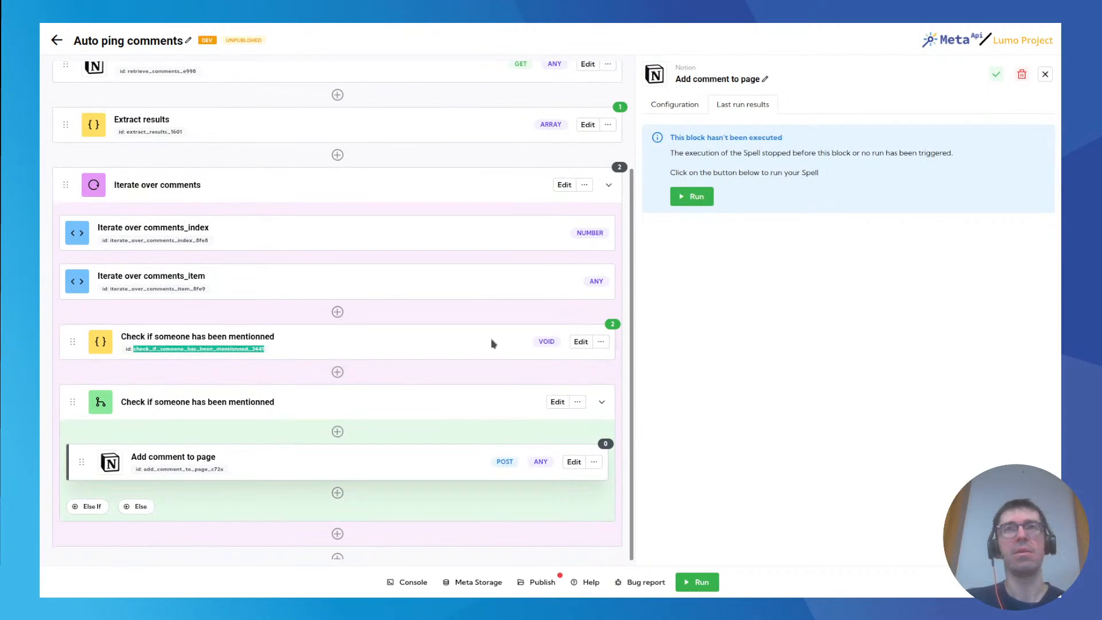
left_click(671, 106)
scroll(741, 447, "down", 5)
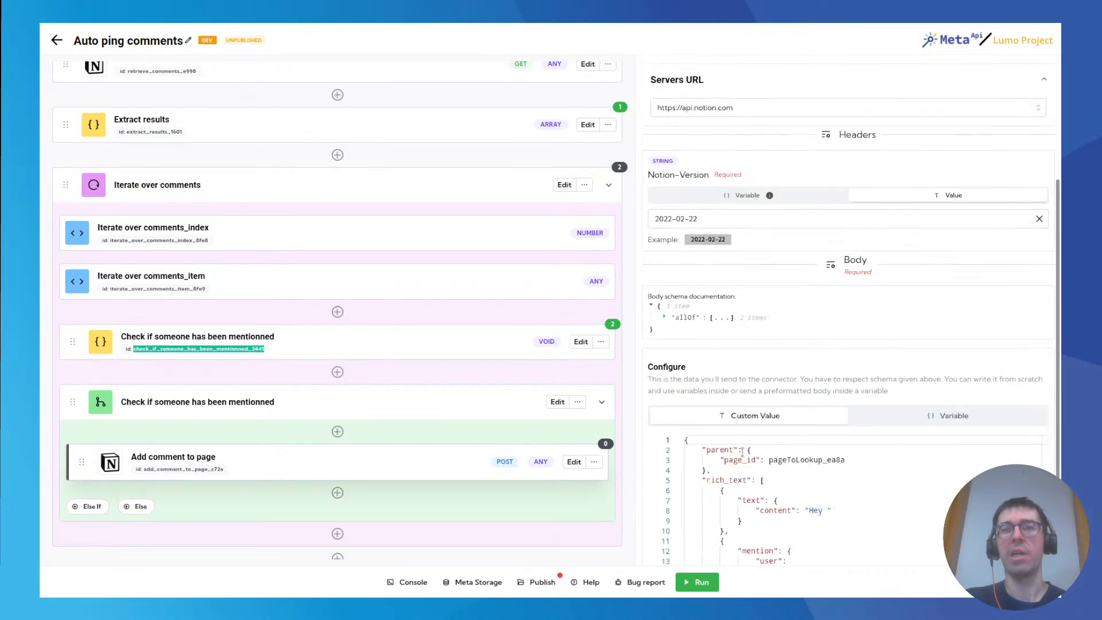
left_click(794, 467)
key("ctrl+v")
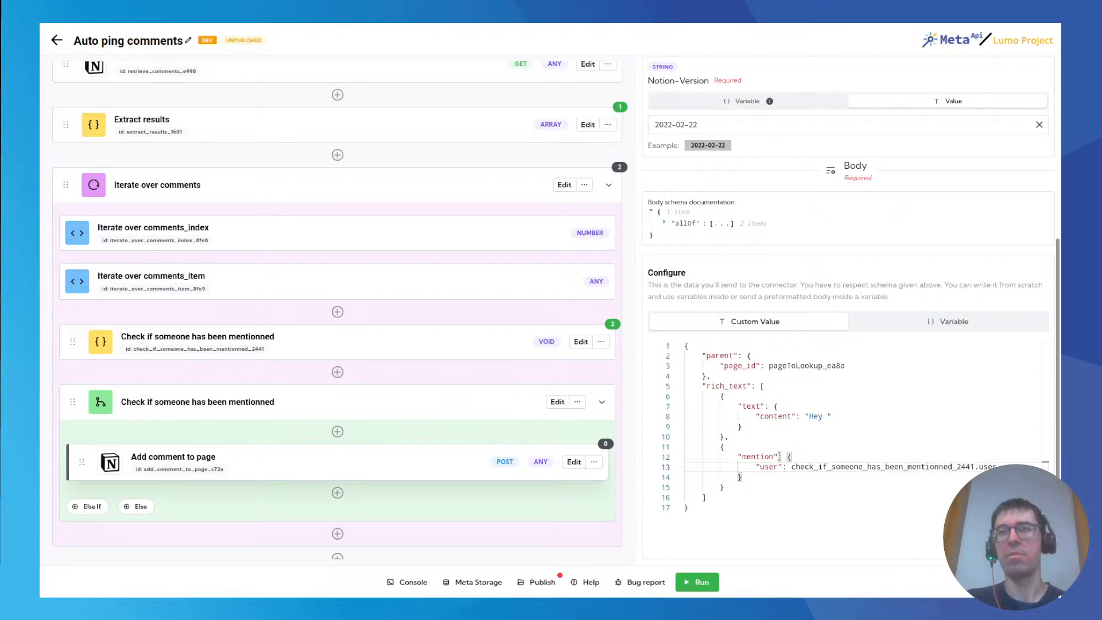
Duplicate the "Hey " text object as a third rich_text entry after the mention object.
left_click_drag(721, 396, 733, 437)
key("ctrl+c")
left_click(780, 488)
type(",")
key("Return")
key("ctrl+v")
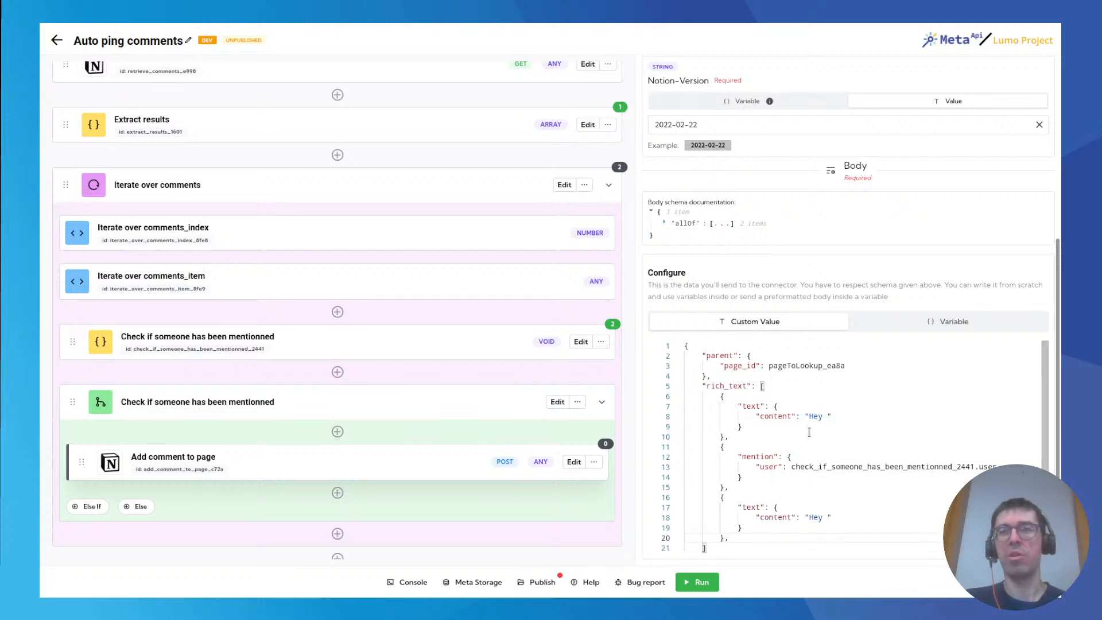
Change the third rich_text entry's content to " I need your answer!".
double_click(816, 518)
key("BackSpace")
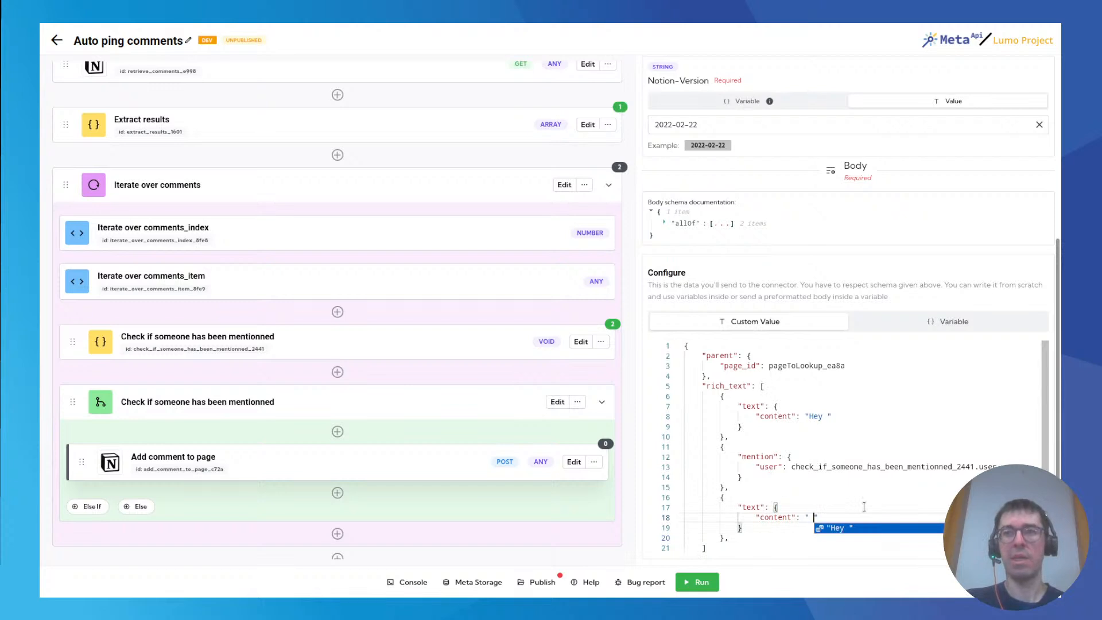
type("I need you!")
scroll(858, 404, "down", 1)
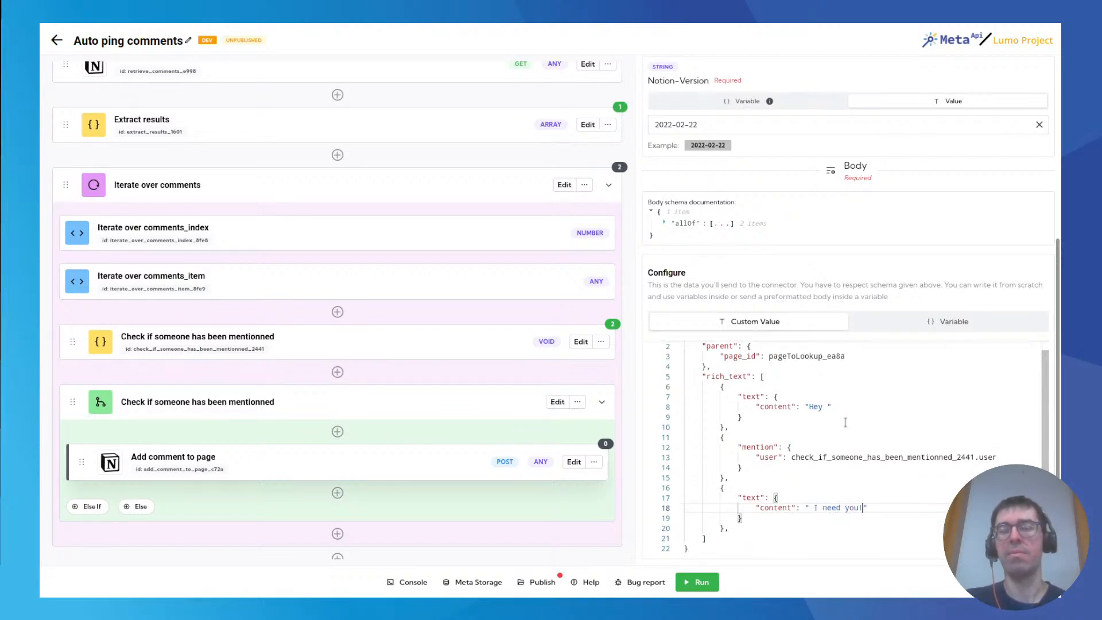
type("r answer")
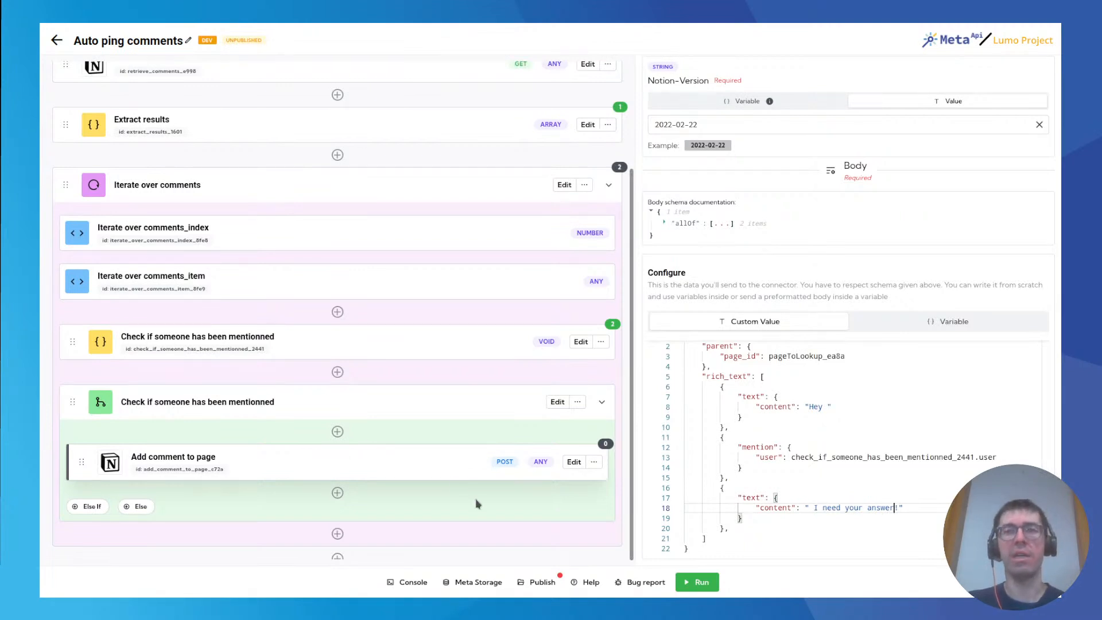
Run the spell and inspect the latest response of the Add comment to page block.
left_click(697, 582)
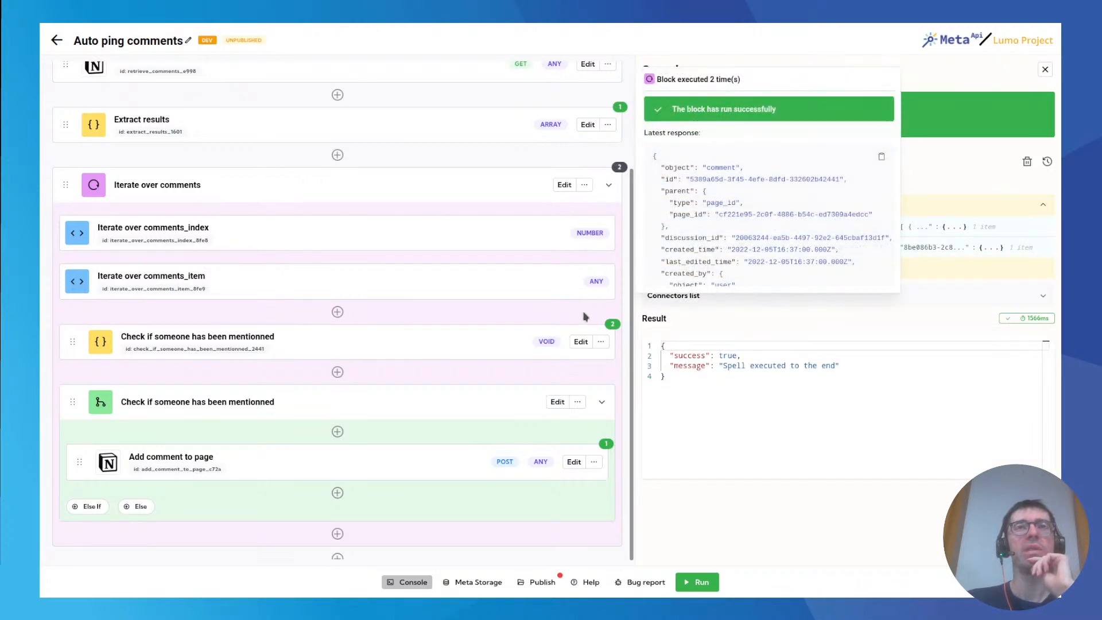
mouse_move(610, 326)
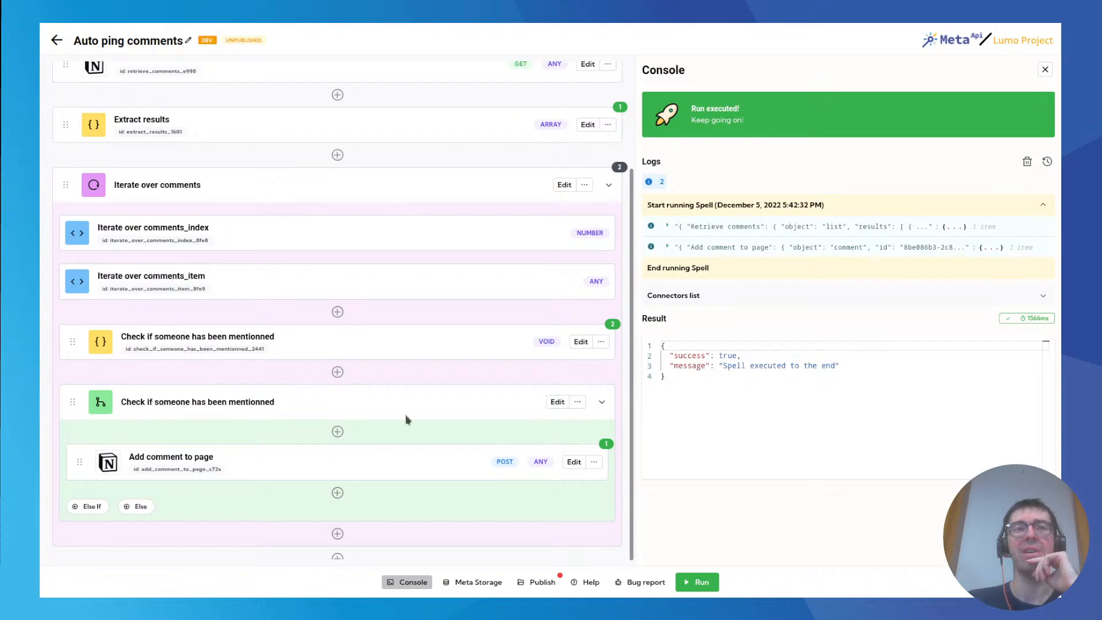
mouse_move(610, 435)
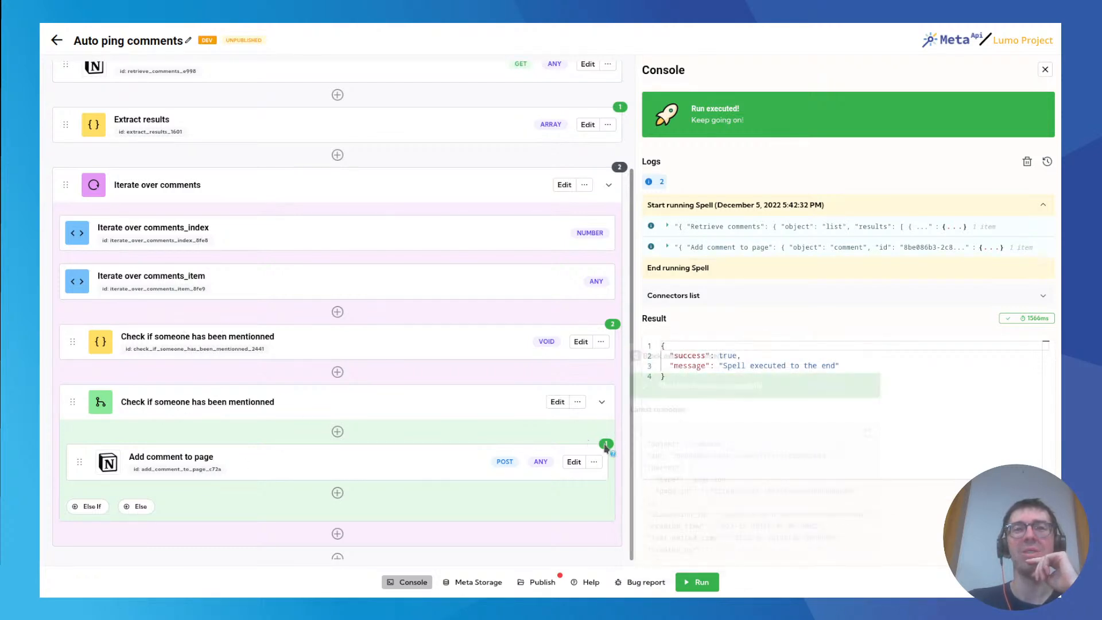
scroll(708, 455, "down", 5)
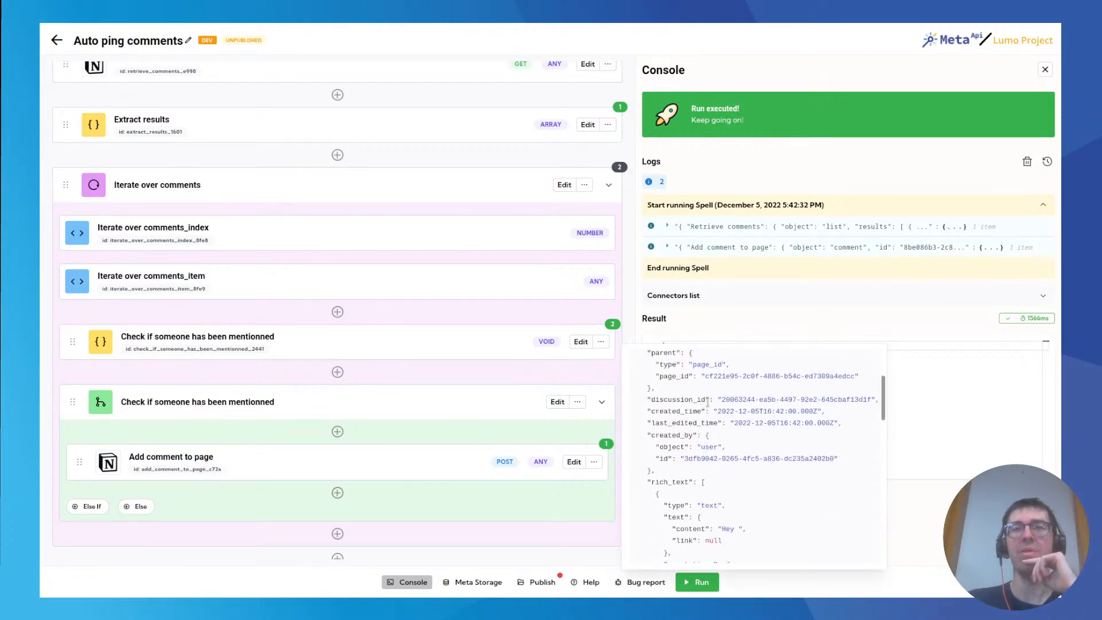
scroll(701, 419, "down", 5)
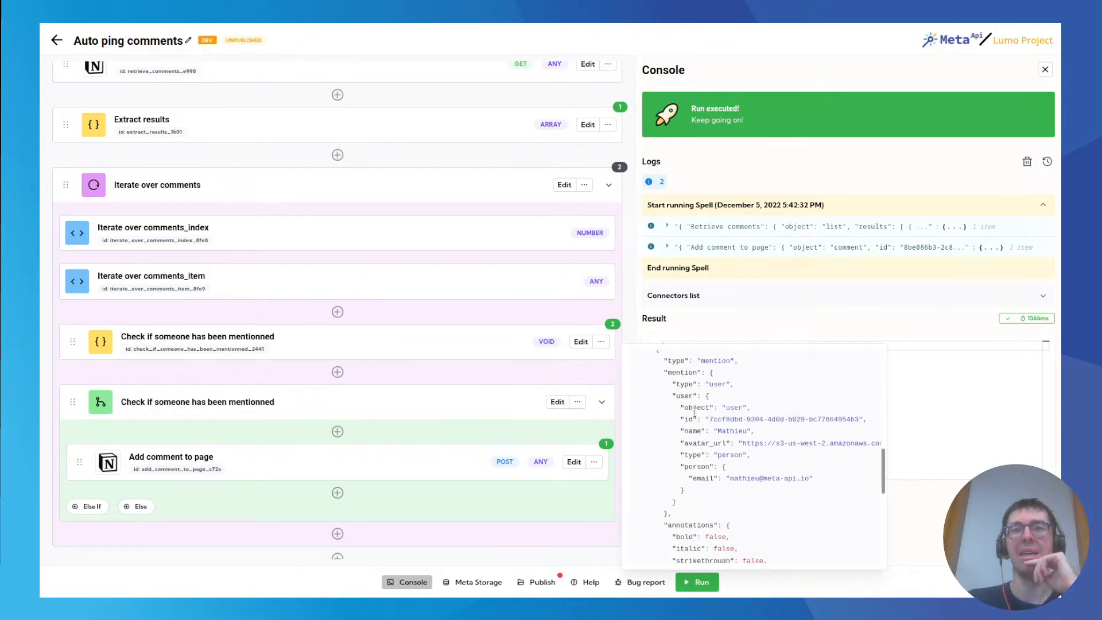
scroll(700, 423, "down", 3)
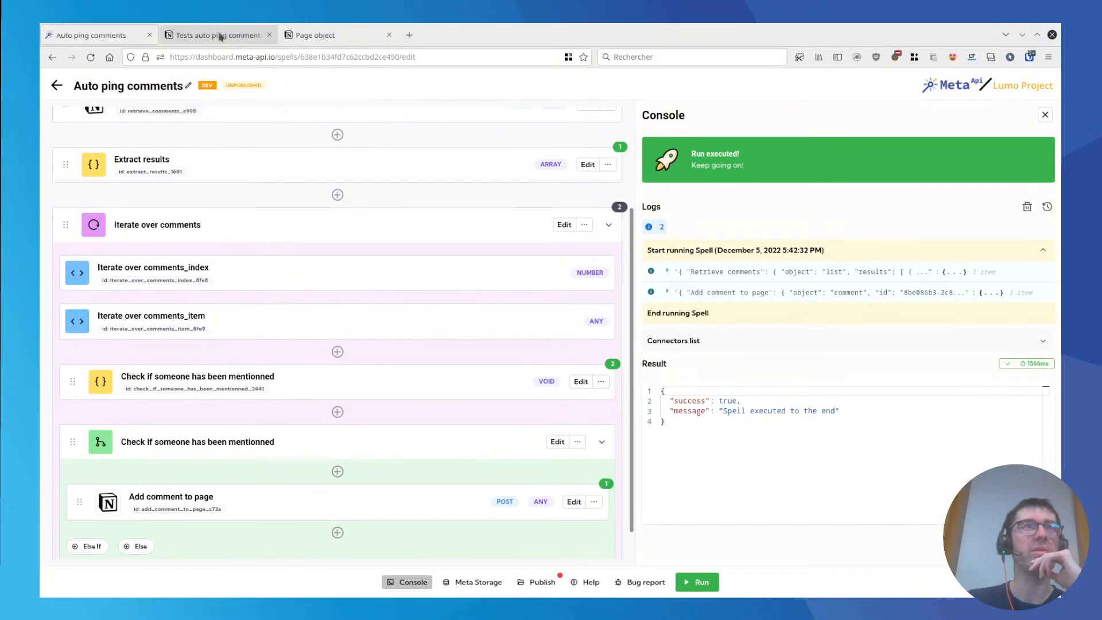
Switch to the Tests auto ping comments page in Notion and examine the comment posted by Meta API Internal.
left_click(217, 35)
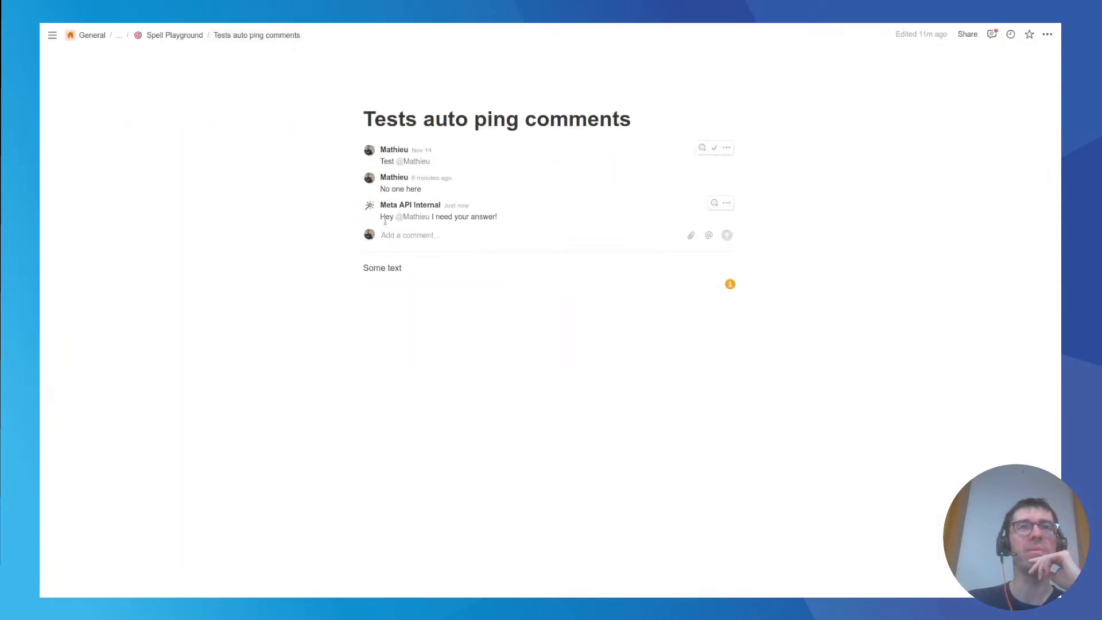
left_click_drag(382, 217, 499, 218)
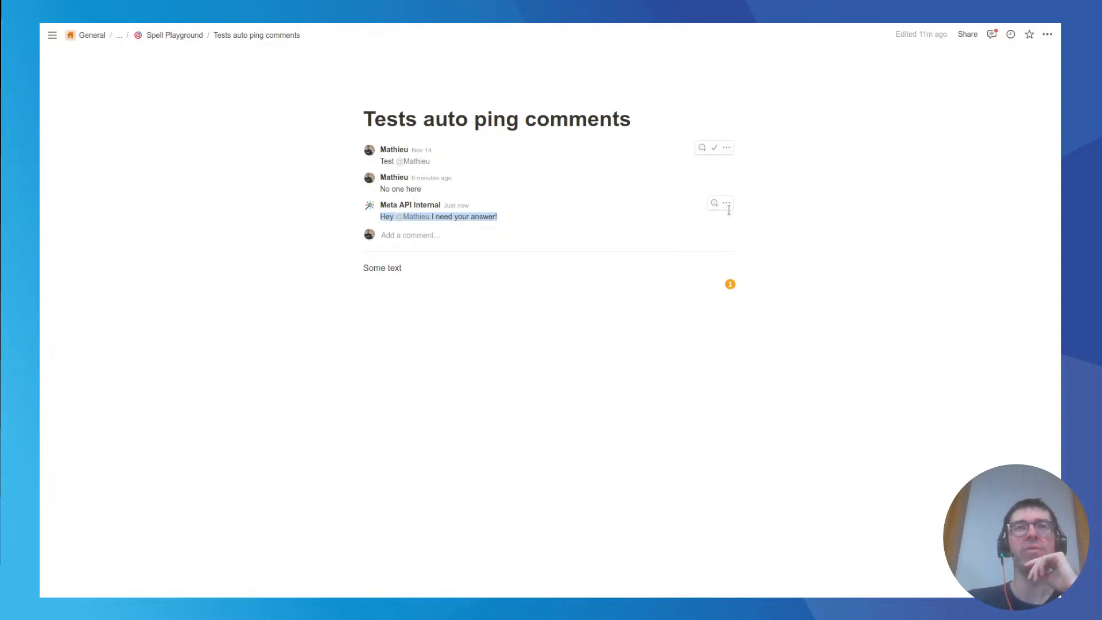
Delete the Meta API Internal comment and the "Test" mention comment from the Tests auto ping comments page.
left_click(727, 203)
left_click(752, 193)
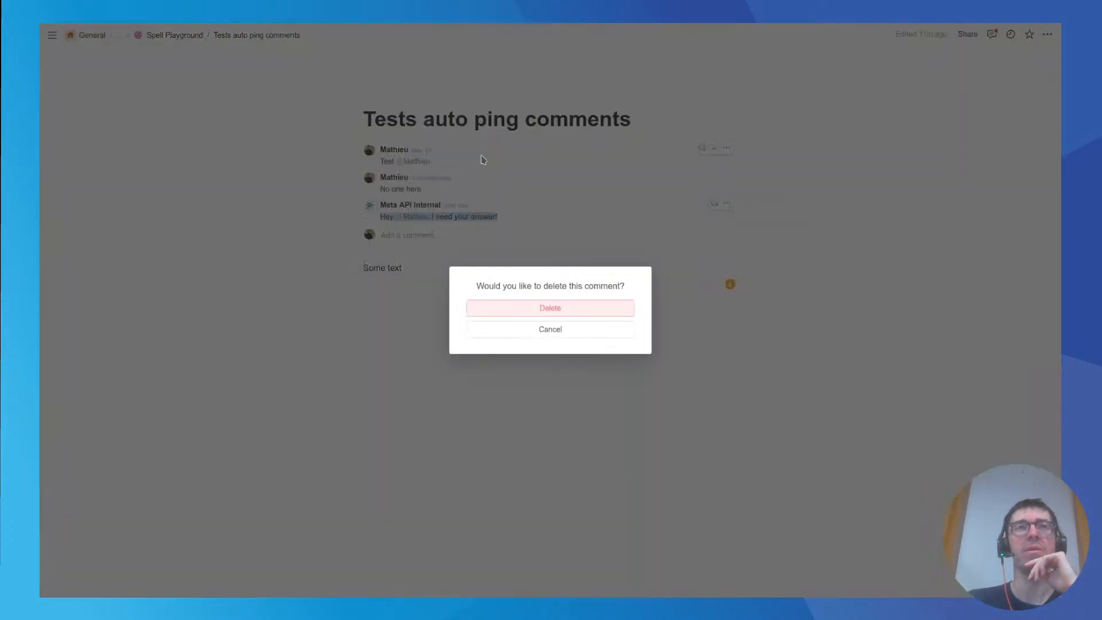
left_click(523, 304)
left_click(727, 148)
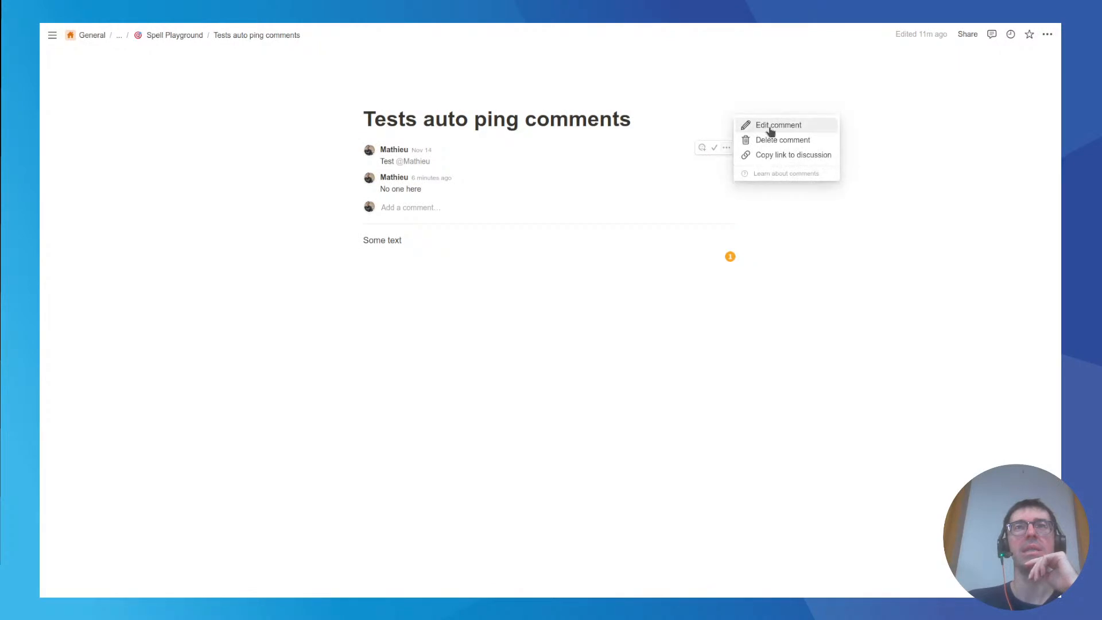
left_click(782, 140)
left_click(564, 313)
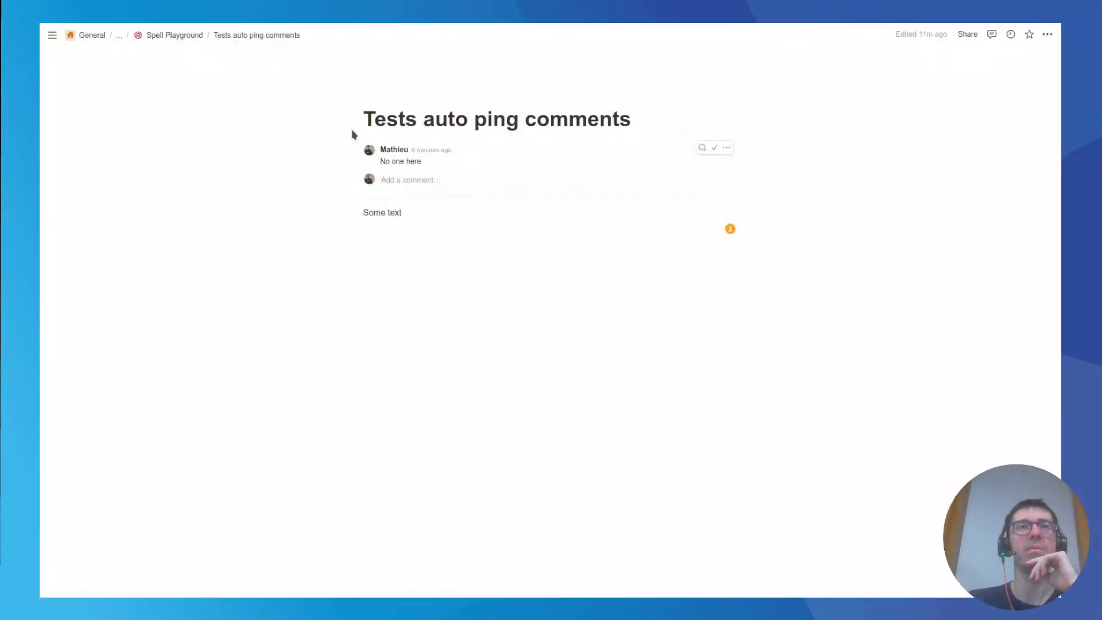
Run the Auto ping comments spell with no mention left in the comments, and return to the Notion page.
left_click(99, 32)
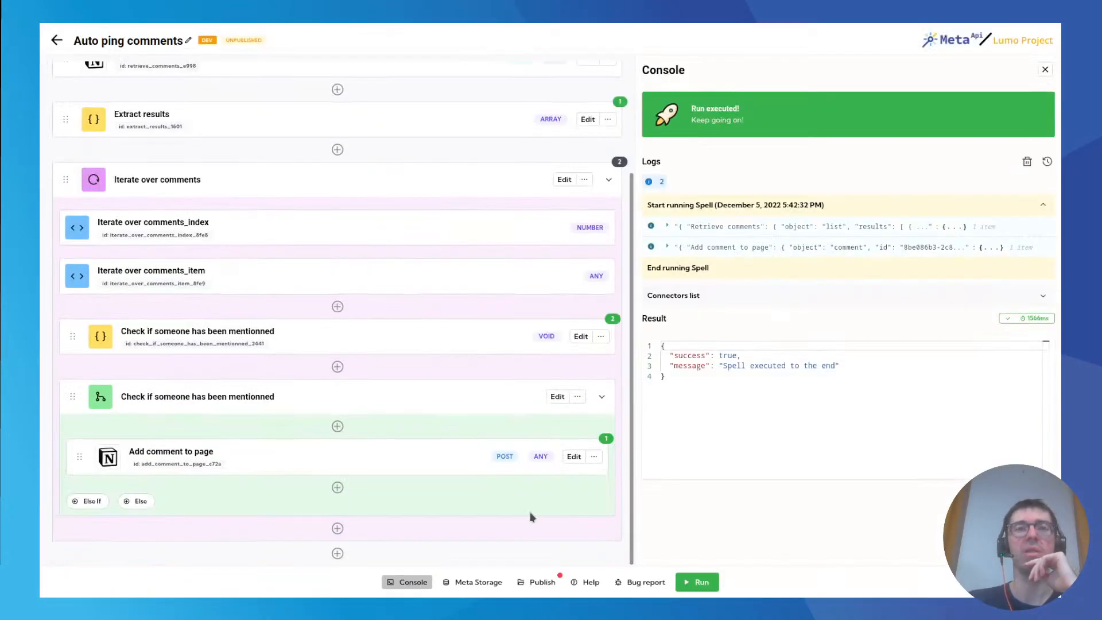
left_click(698, 582)
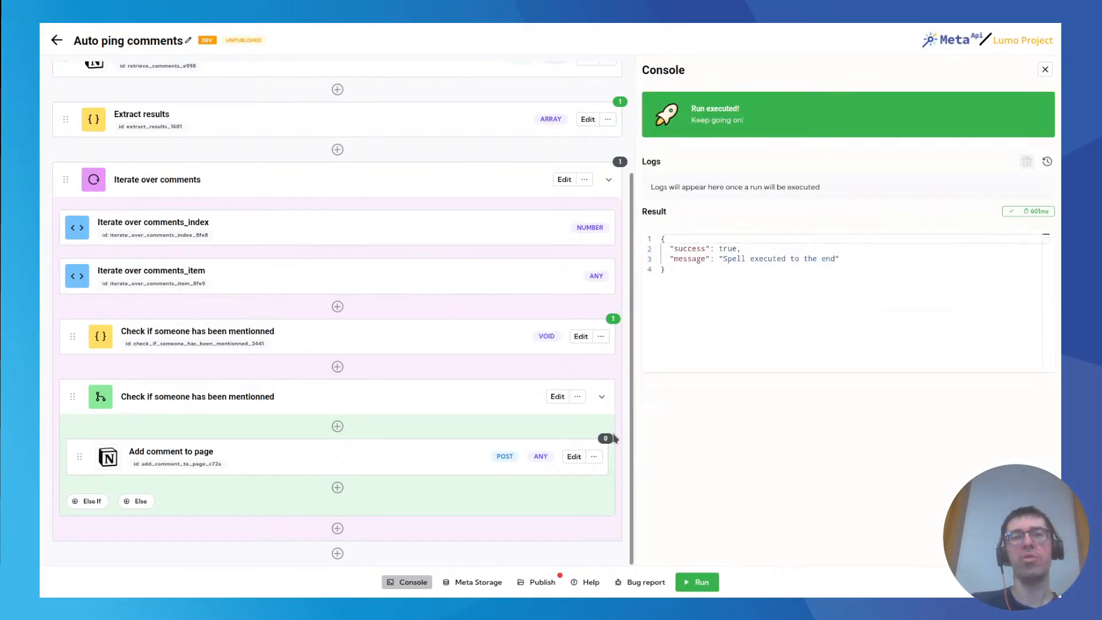
left_click(217, 35)
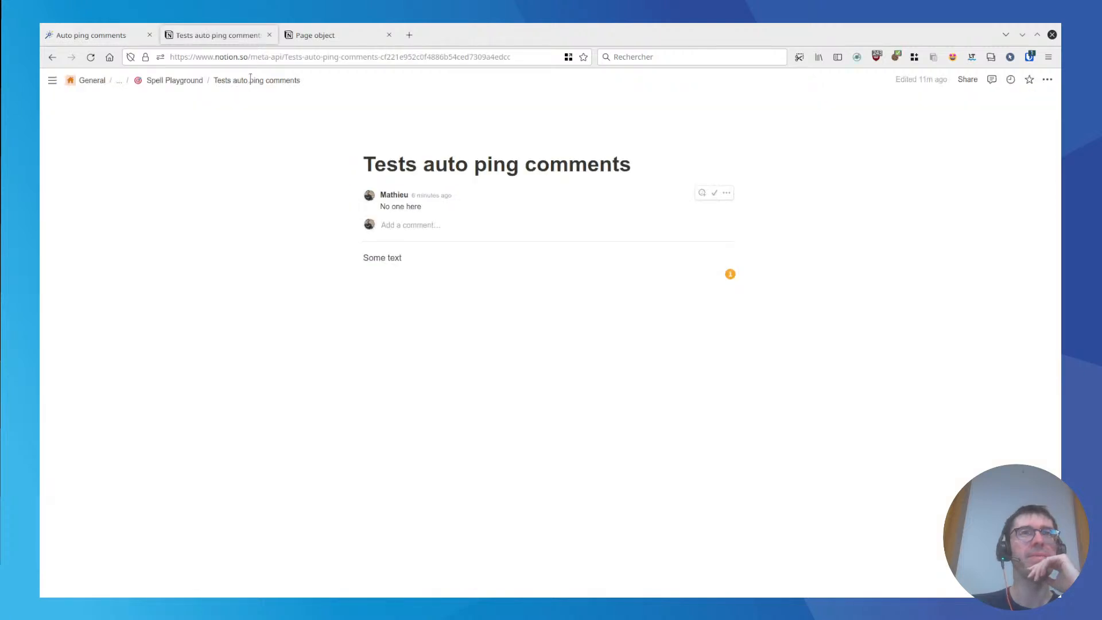
left_click(450, 180)
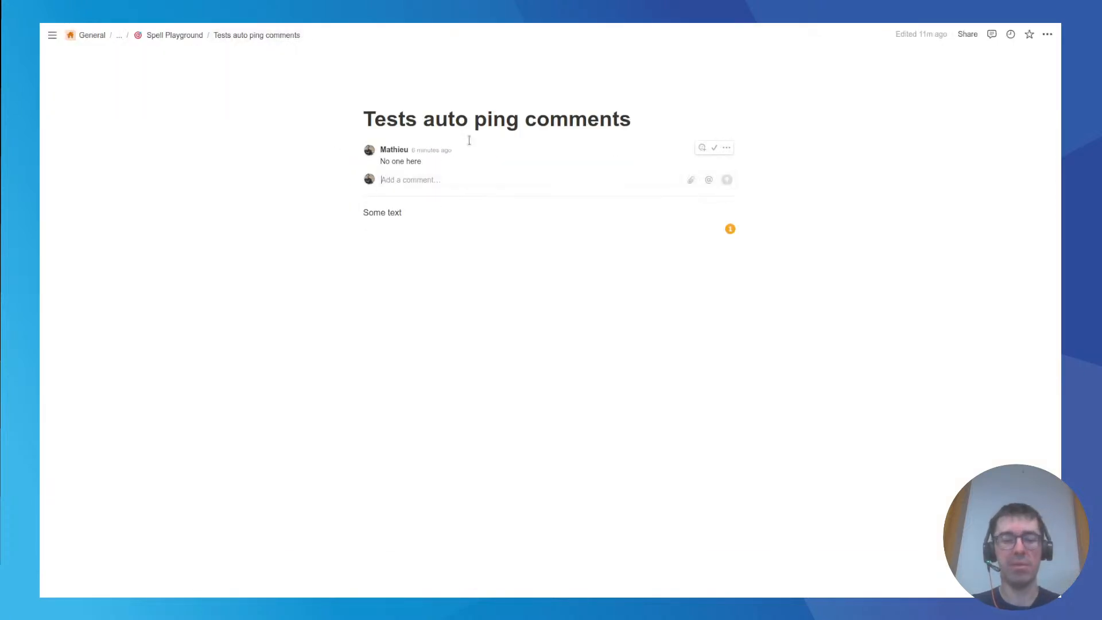
type("@")
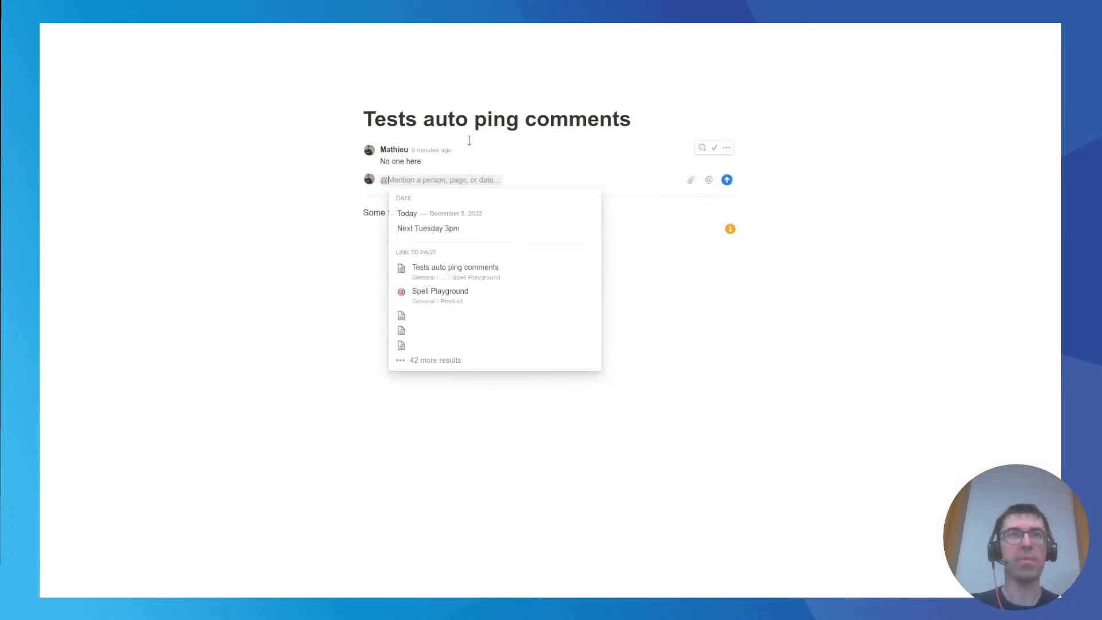
type("mathieu")
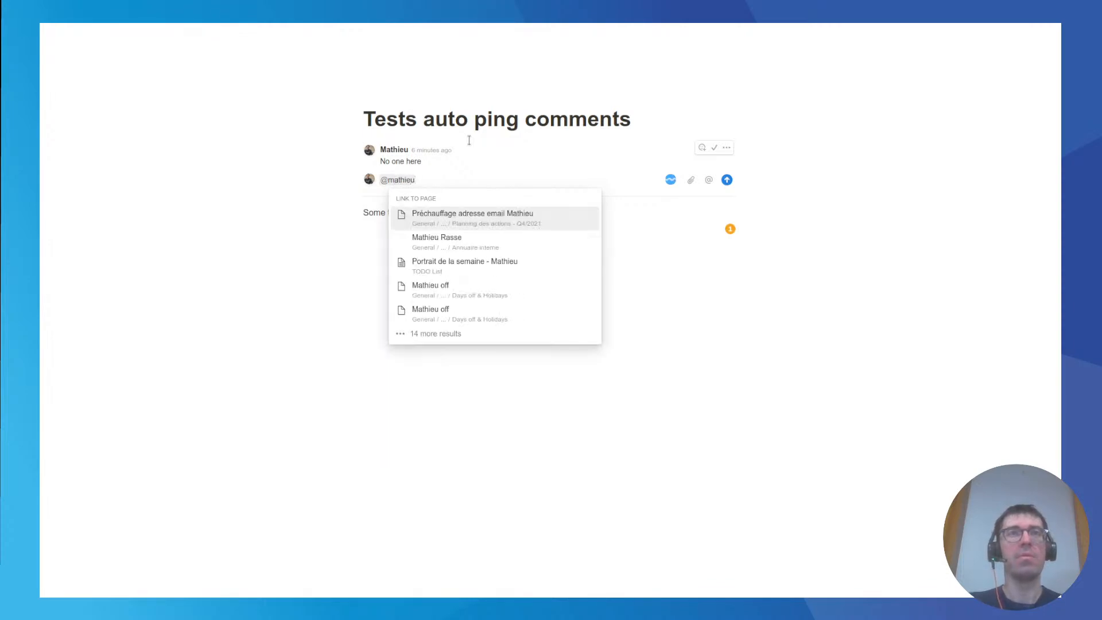
key("Down")
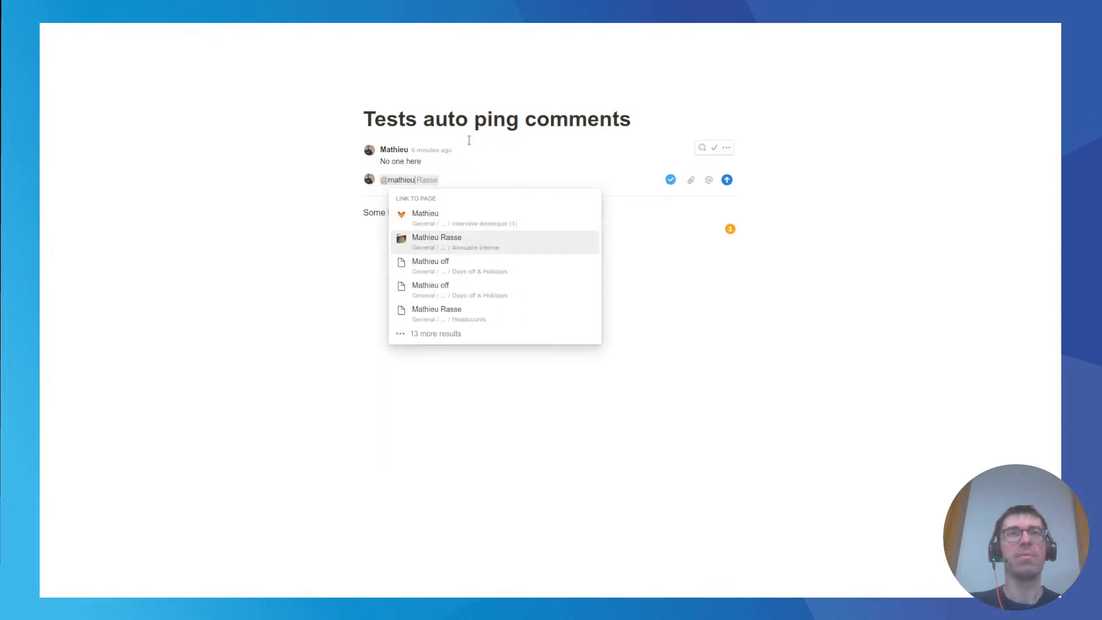
key("BackSpace")
key("BackSpace")
key("BackSpace")
key("BackSpace")
key("BackSpace")
key("BackSpace")
key("BackSpace")
key("BackSpace")
type("@mathiey")
key("BackSpace")
type("u")
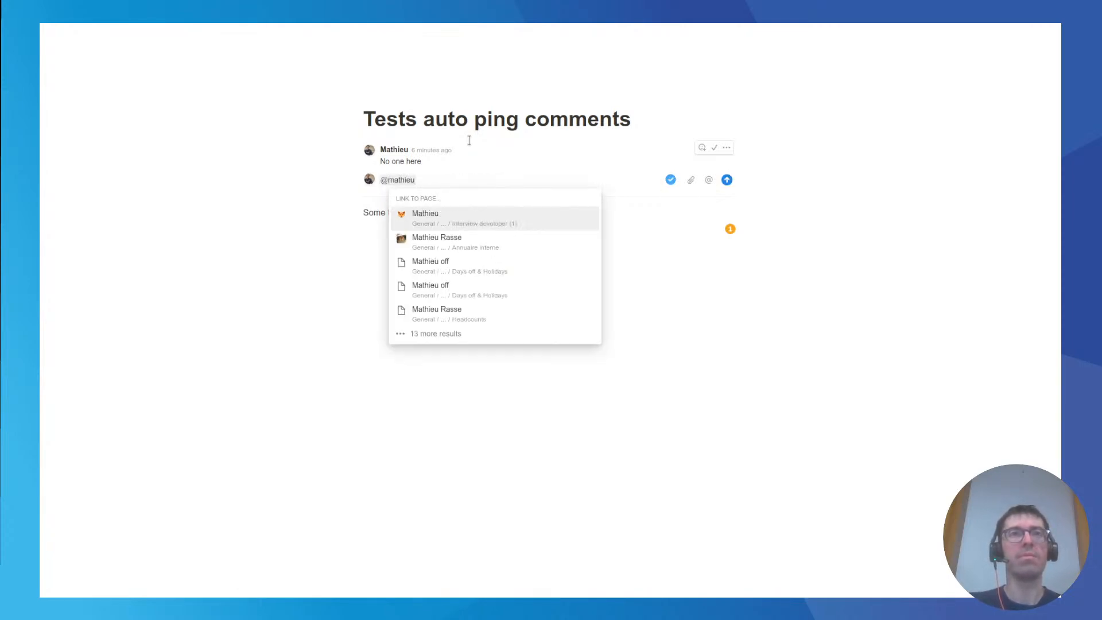
key("BackSpace")
key("BackSpace")
key("BackSpace")
key("BackSpace")
key("BackSpace")
key("BackSpace")
key("BackSpace")
key("BackSpace")
Reload the Notion page and post a comment mentioning the page user followed by "can you please explain this ?".
mouse_move(97, 27)
left_click(90, 57)
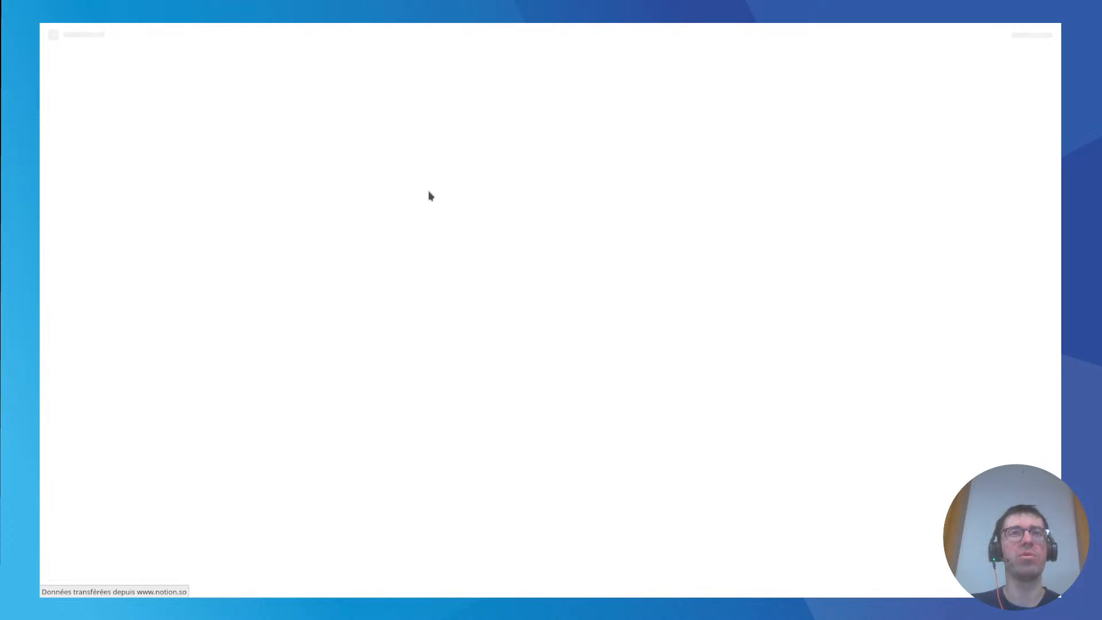
left_click(433, 178)
type("@mathieu")
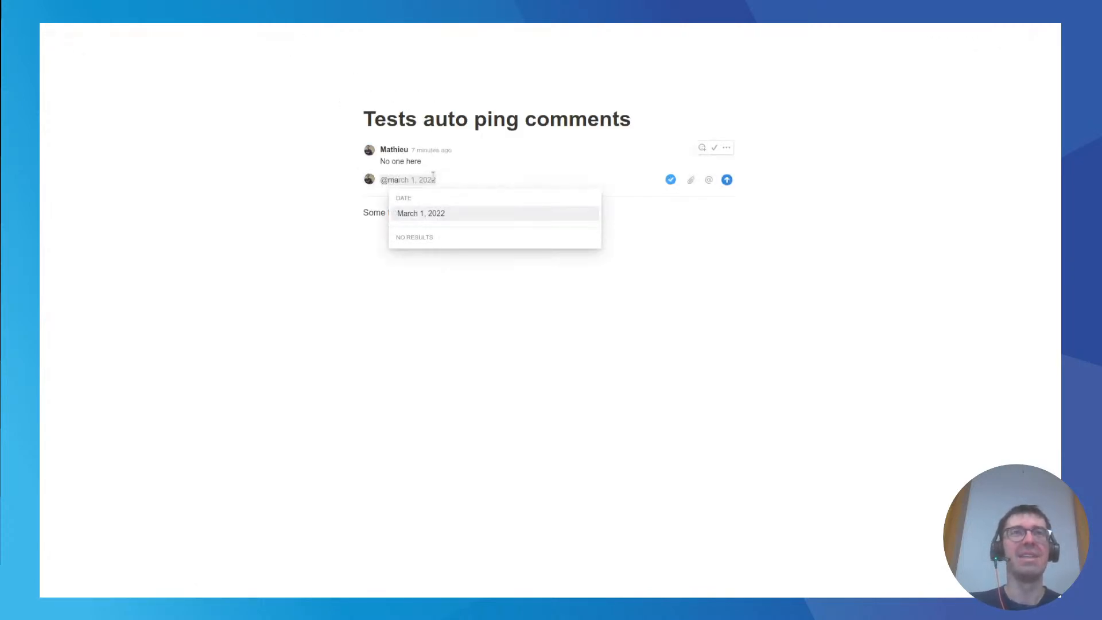
key("Return")
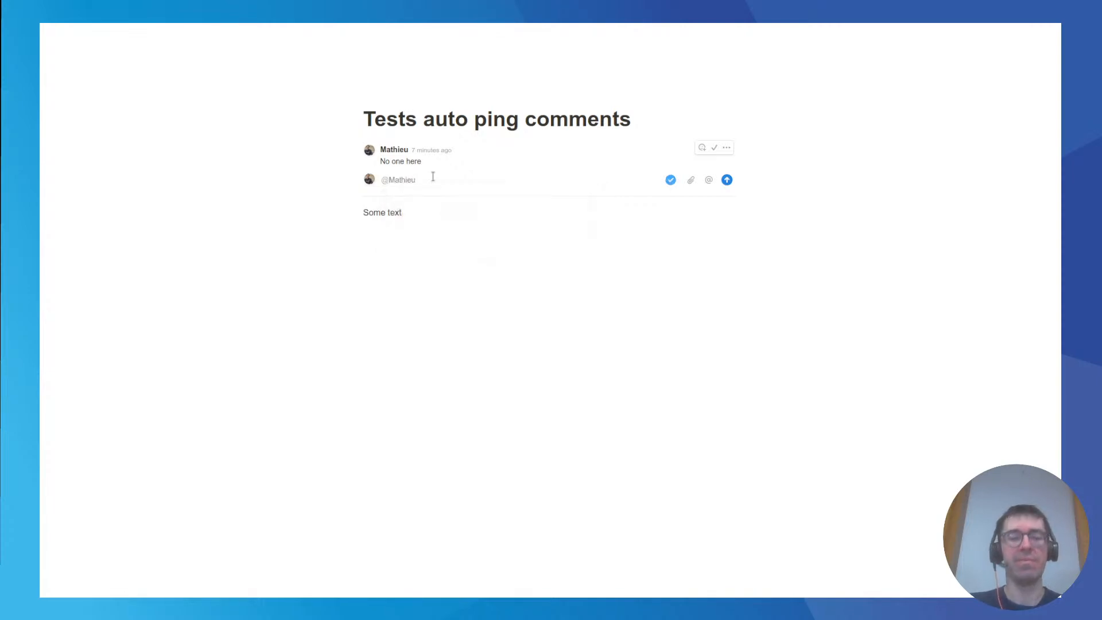
type("hey")
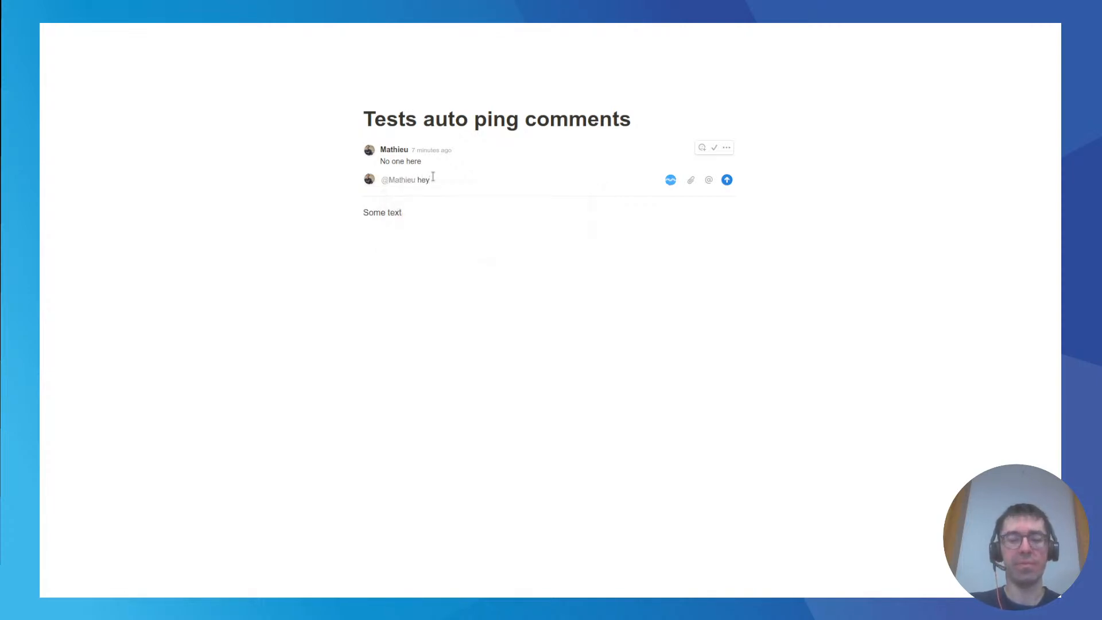
key("BackSpace")
key("BackSpace")
type("can you please")
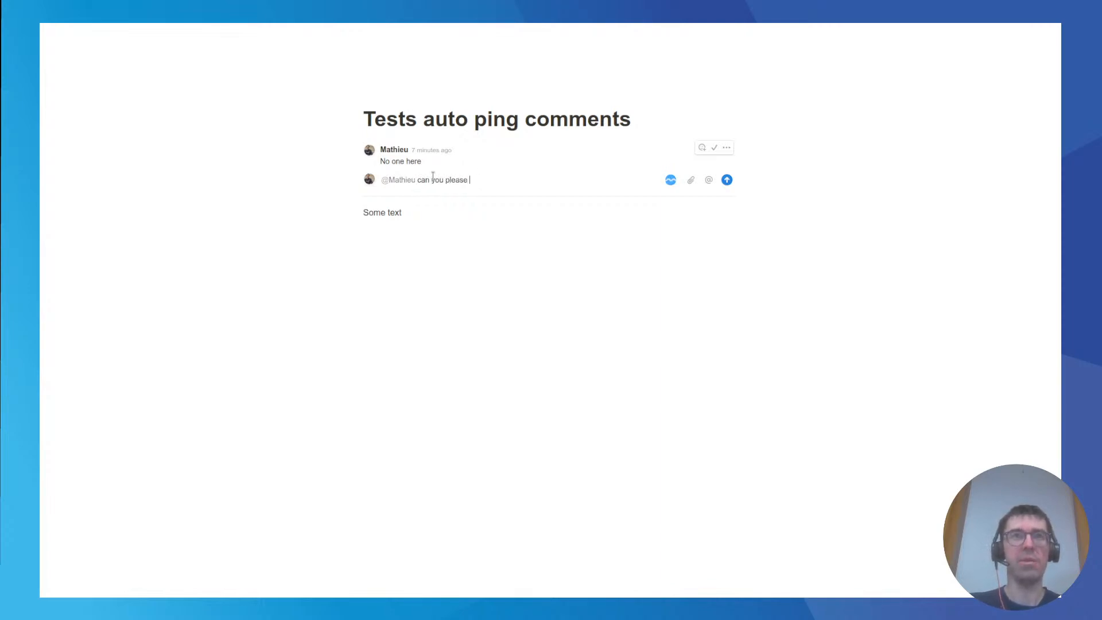
type("ain this ?")
key("Return")
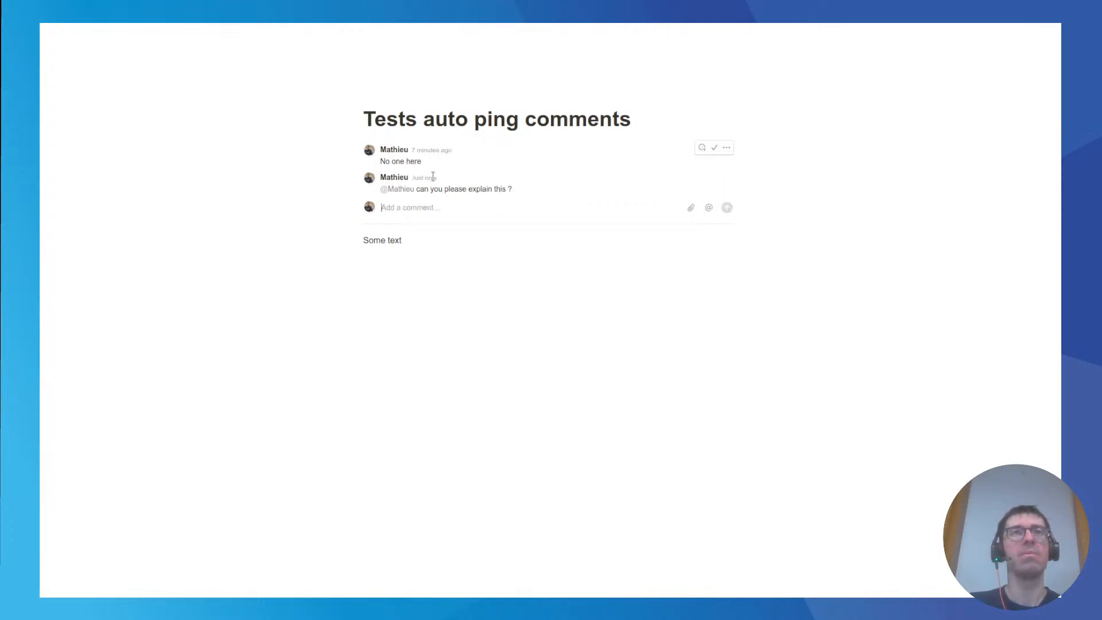
Run the Auto ping comments spell again and examine the Meta API Internal reminder comment on the Notion page.
left_click(105, 36)
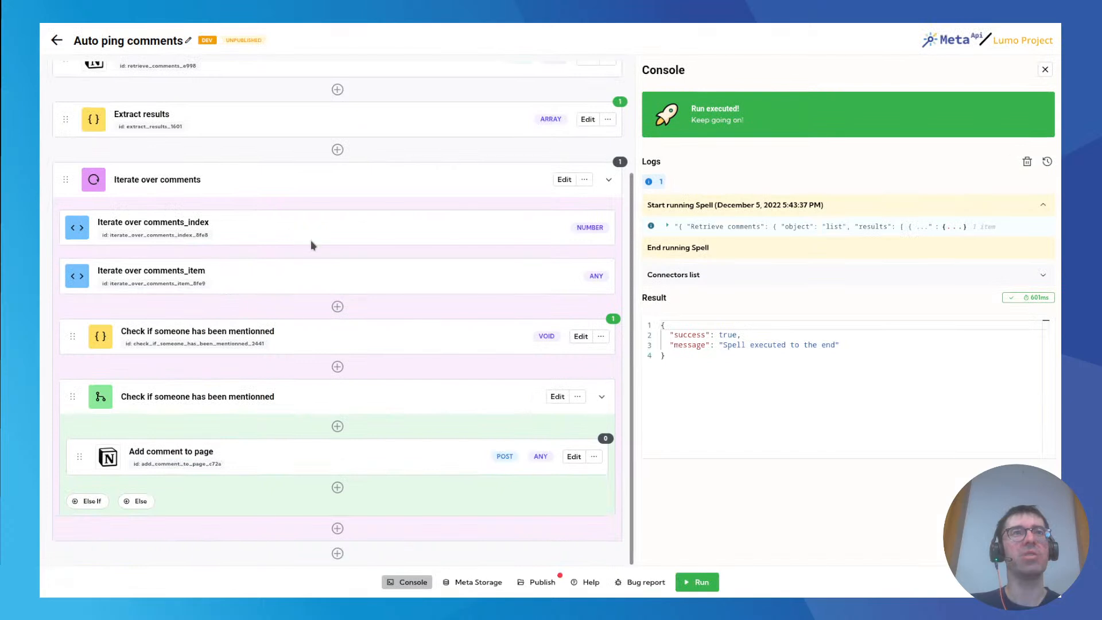
left_click(715, 583)
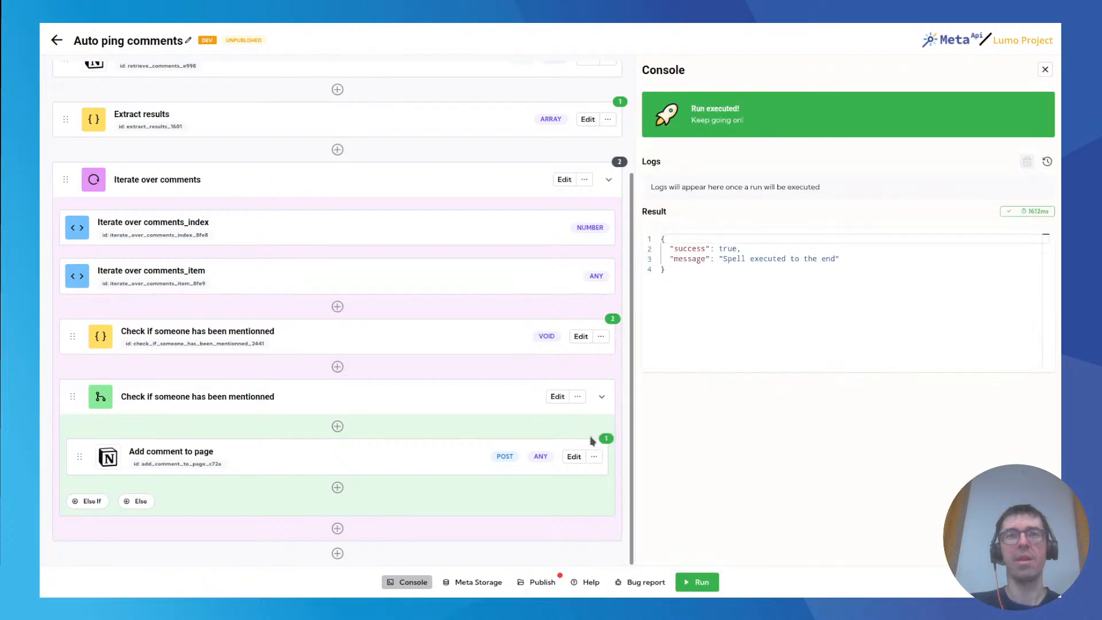
left_click(209, 35)
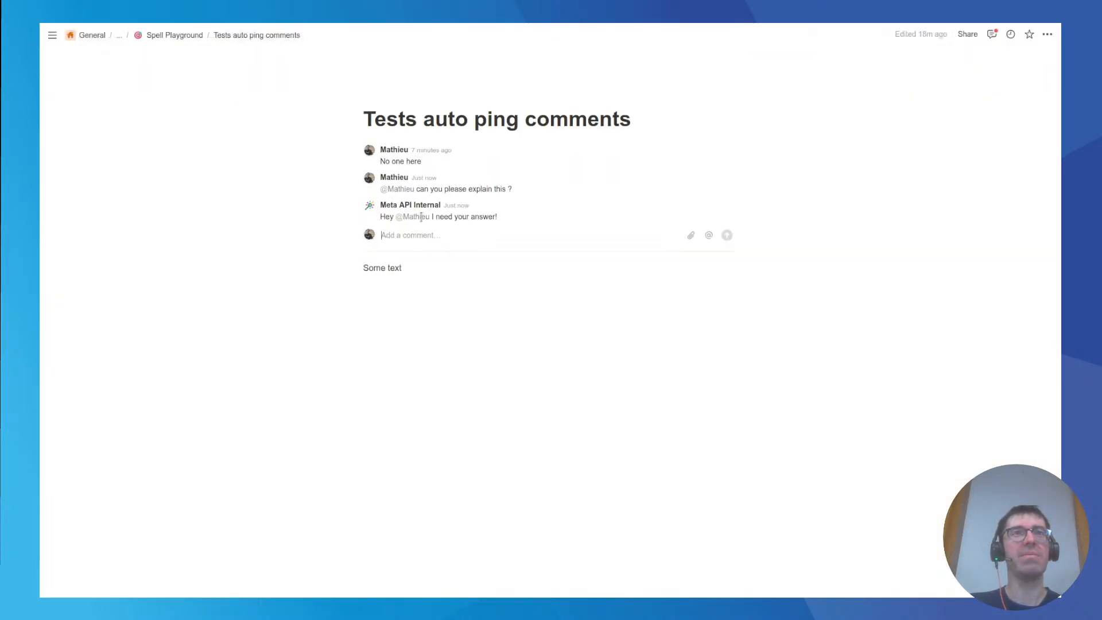
left_click_drag(380, 217, 504, 218)
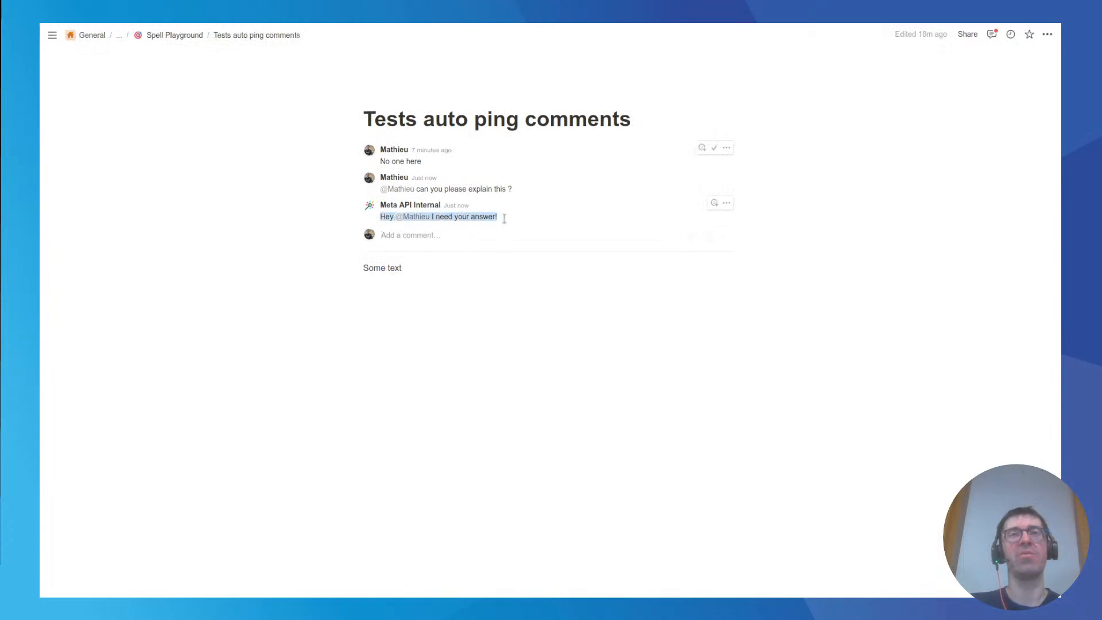
left_click(505, 219)
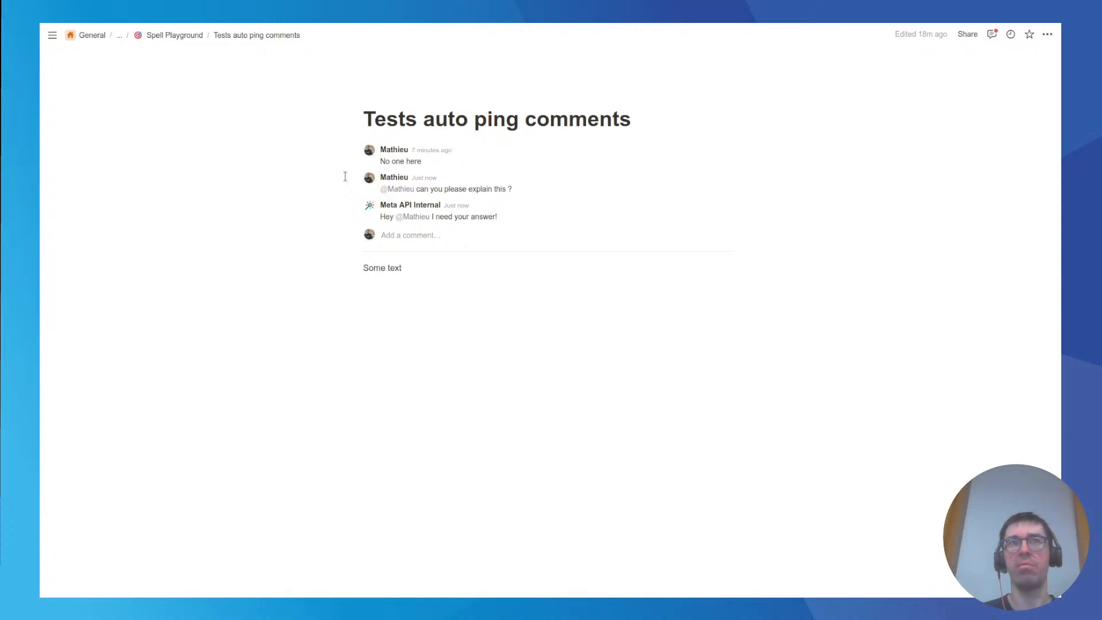
Return to the Auto ping comments spell and add a Variable block below the Iterate over comments loop.
mouse_move(175, 26)
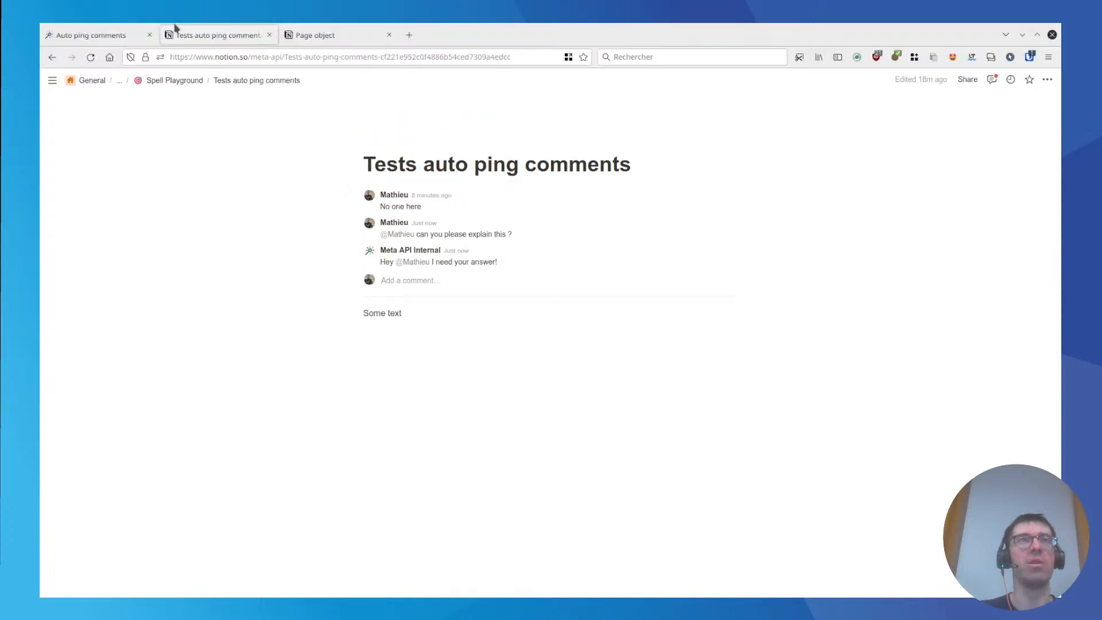
left_click(95, 37)
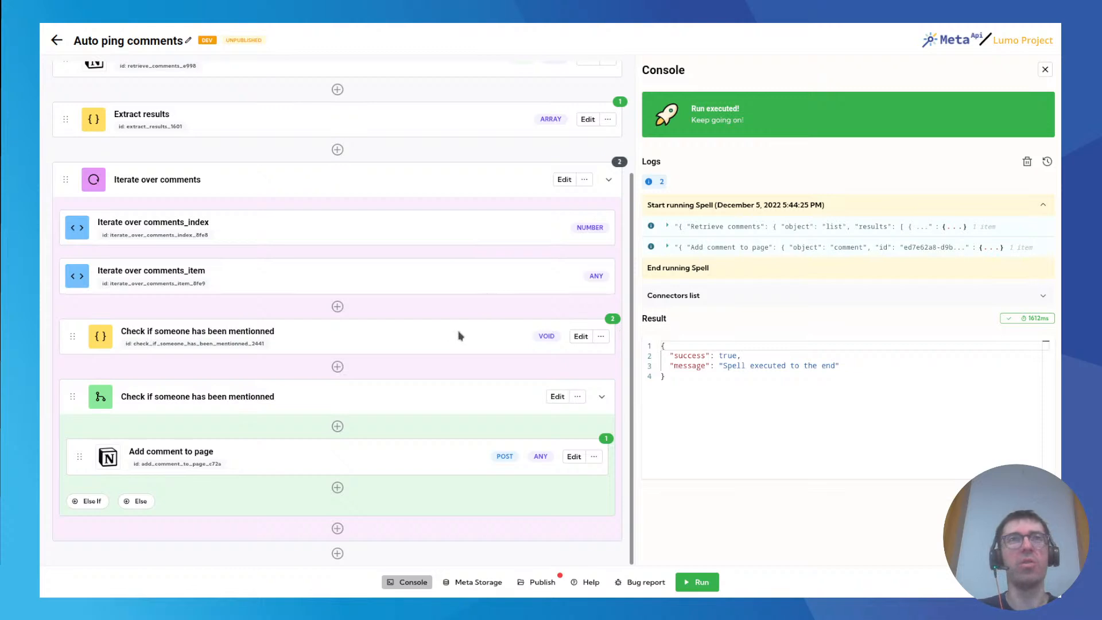
scroll(463, 337, "up", 3)
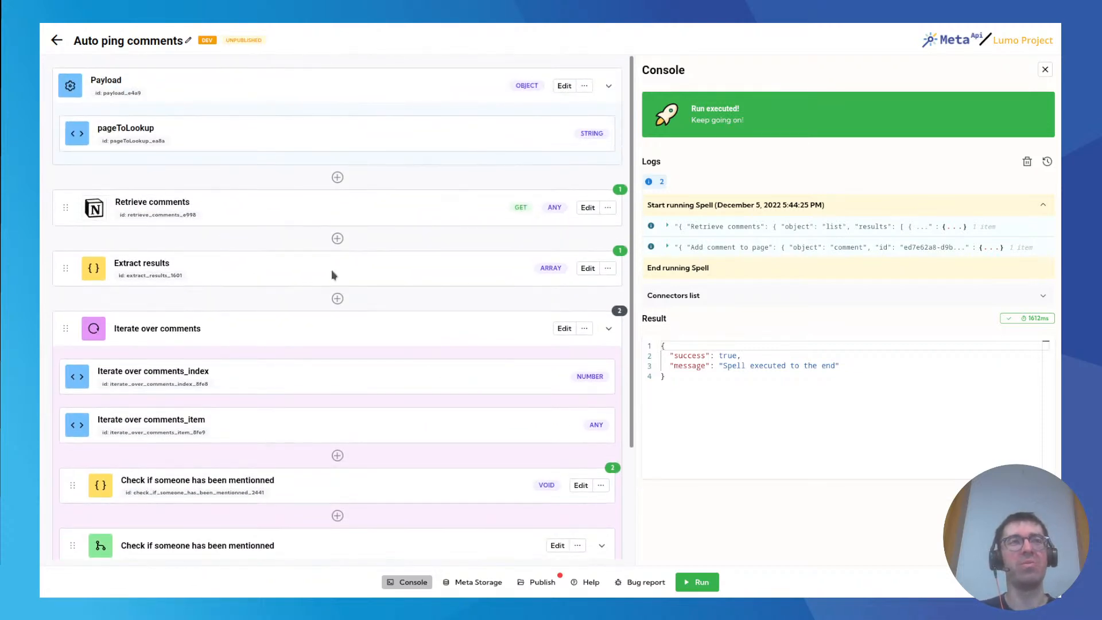
scroll(316, 321, "down", 3)
left_click(337, 530)
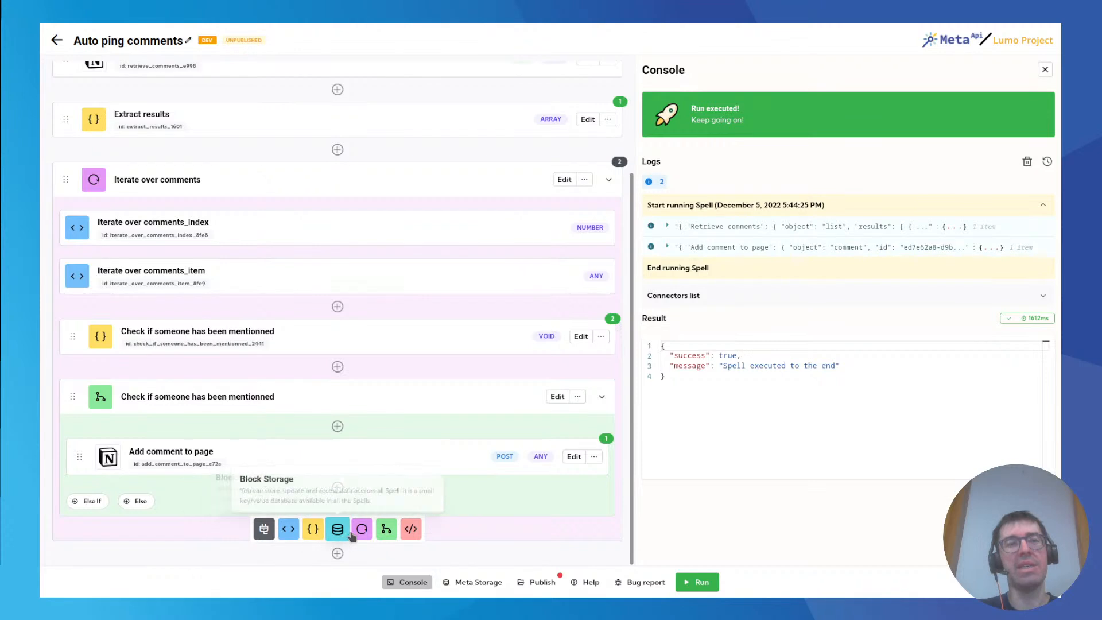
left_click(289, 531)
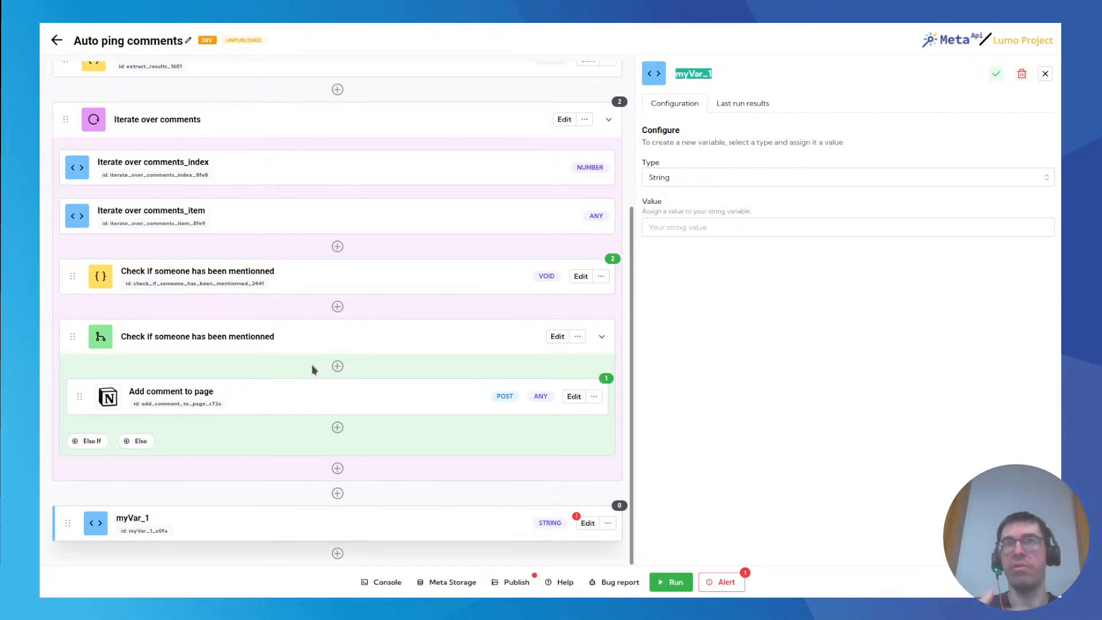
Set the new variable's type to Date and pick a date as its value.
left_click(677, 179)
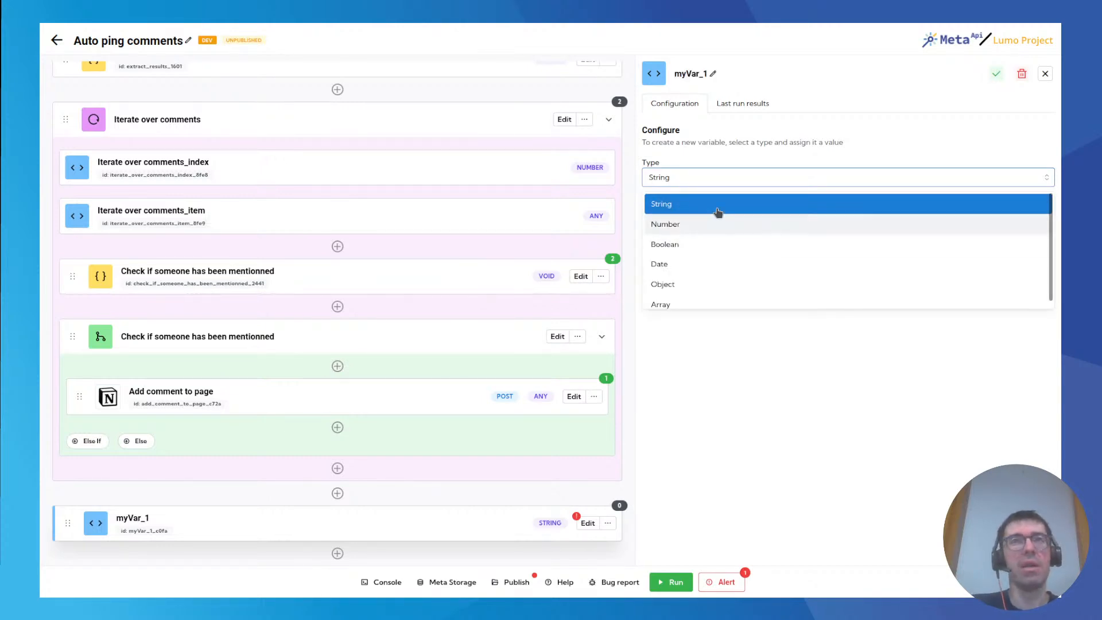
left_click(674, 264)
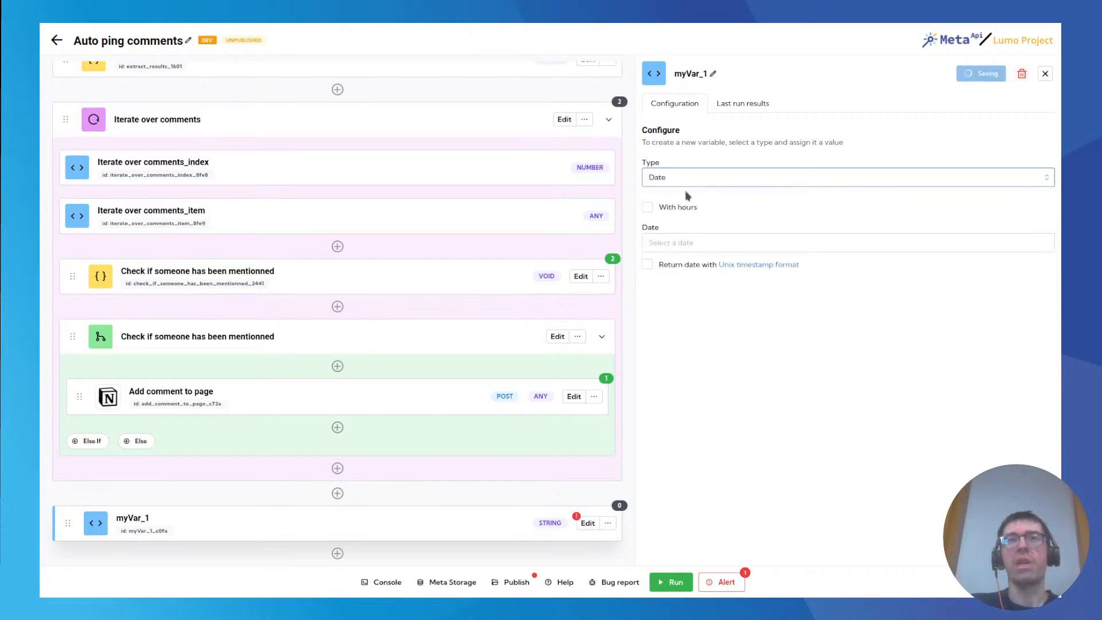
left_click(695, 244)
left_click(740, 338)
Set the type of the new variable block to Object.
left_click(684, 178)
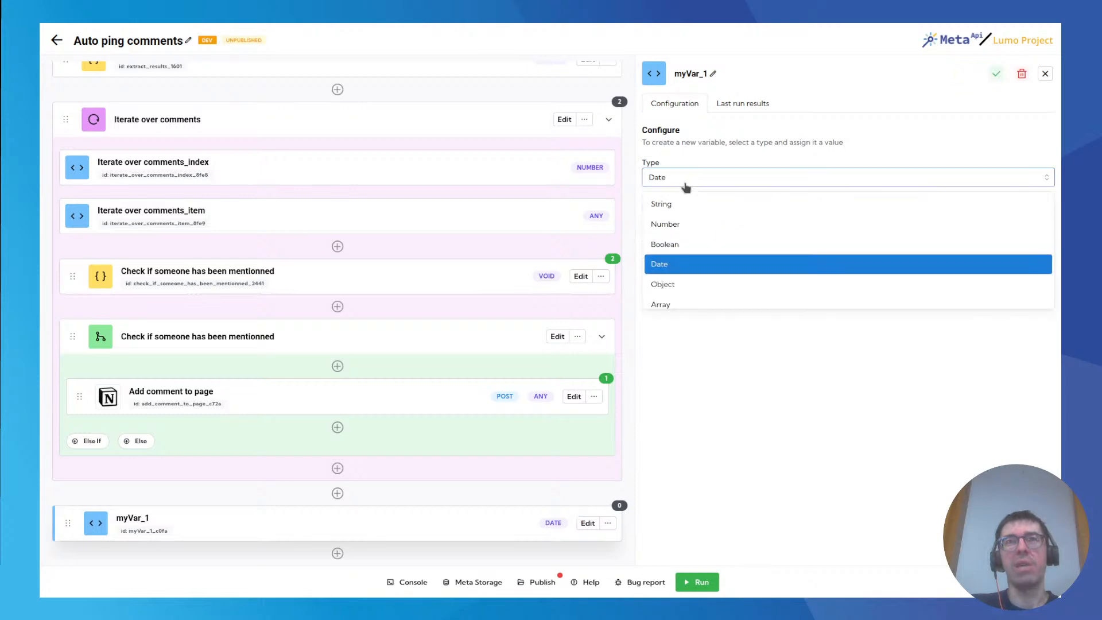
left_click(694, 287)
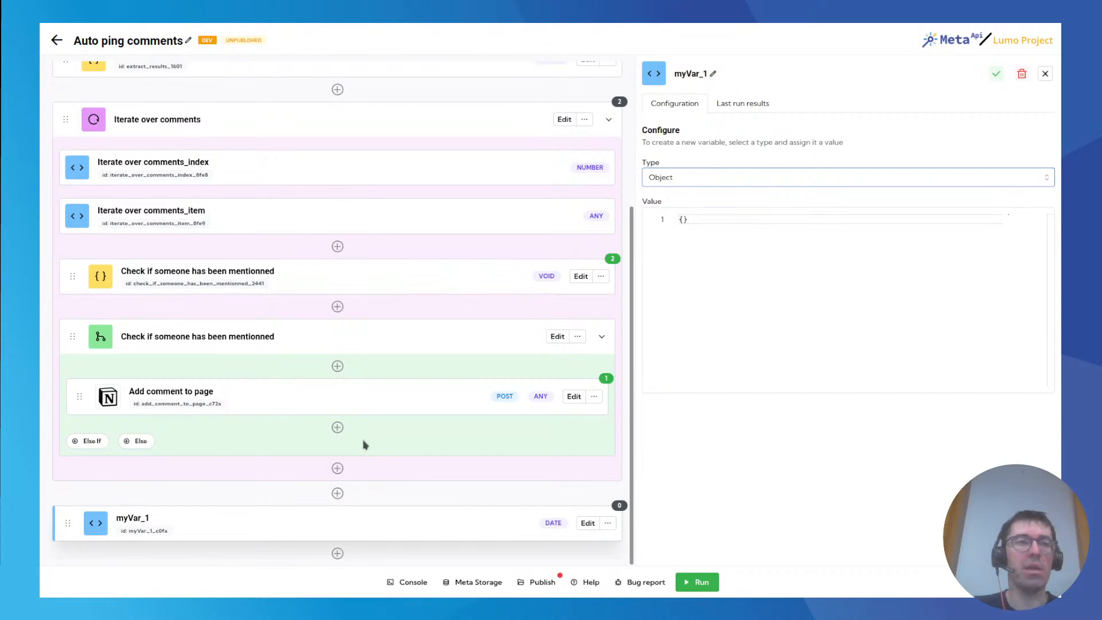
left_click(338, 553)
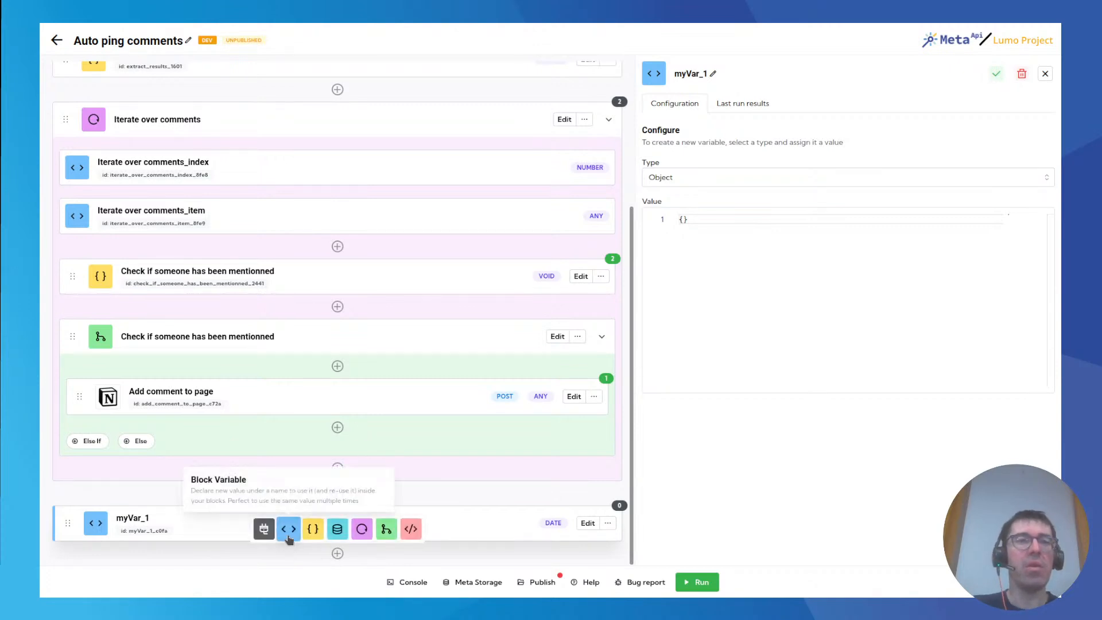
left_click(337, 529)
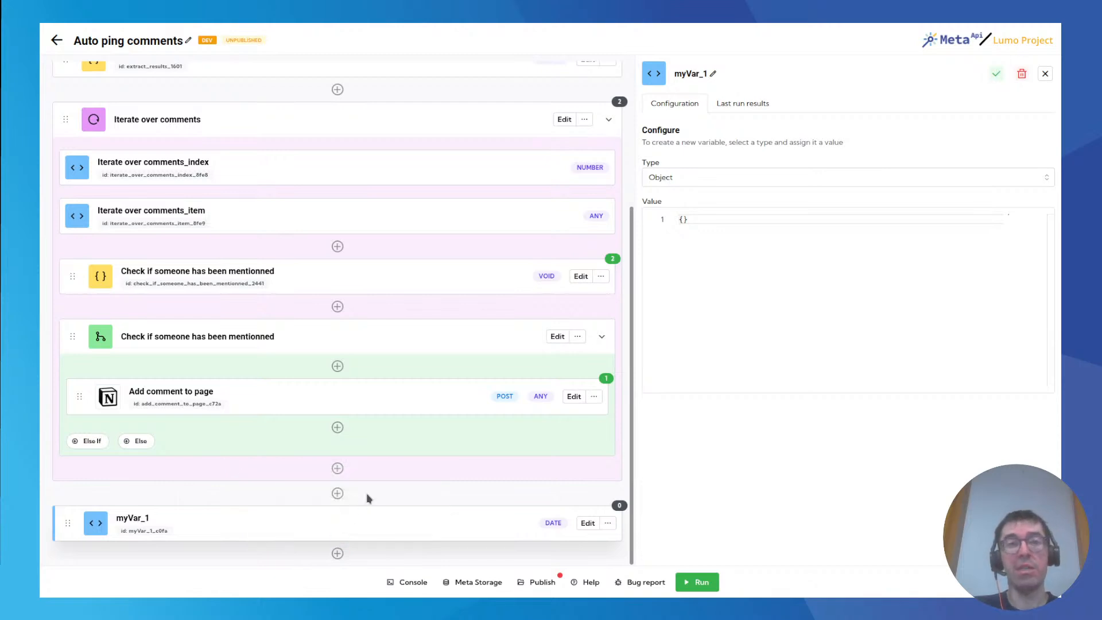
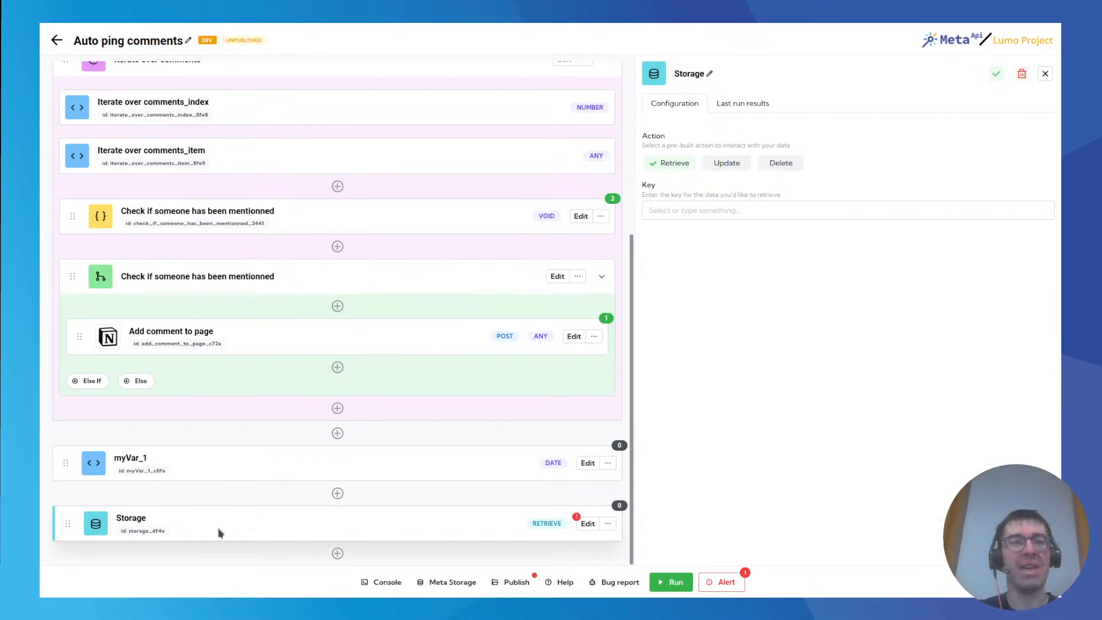
Delete the Storage block and the myVar_1 variable block below the Iterate over comments loop.
left_click(335, 553)
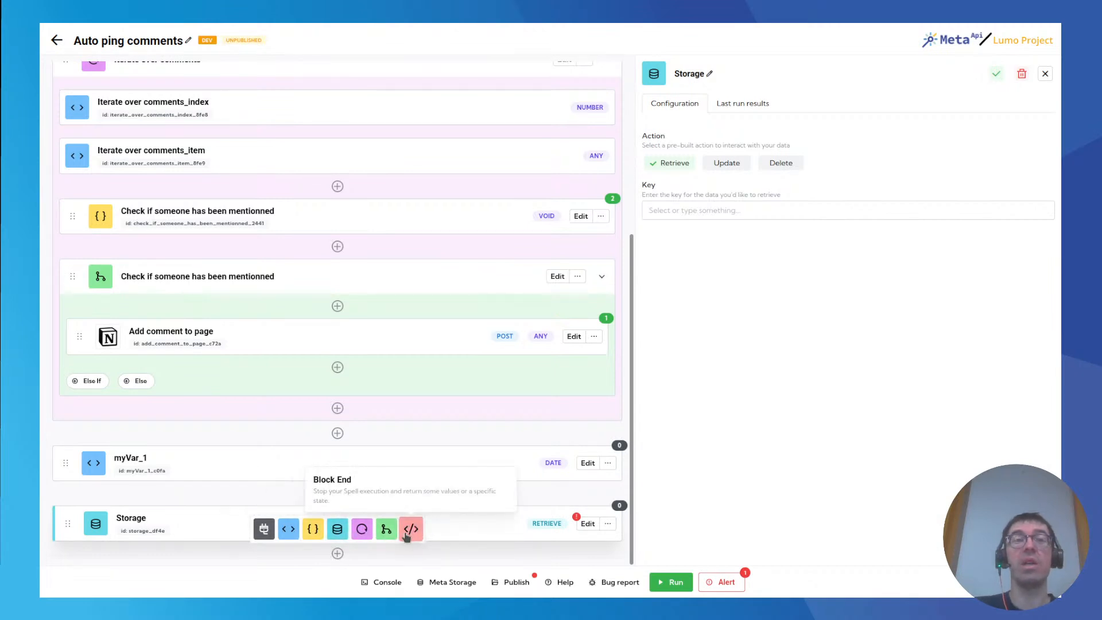
left_click(607, 523)
left_click(597, 501)
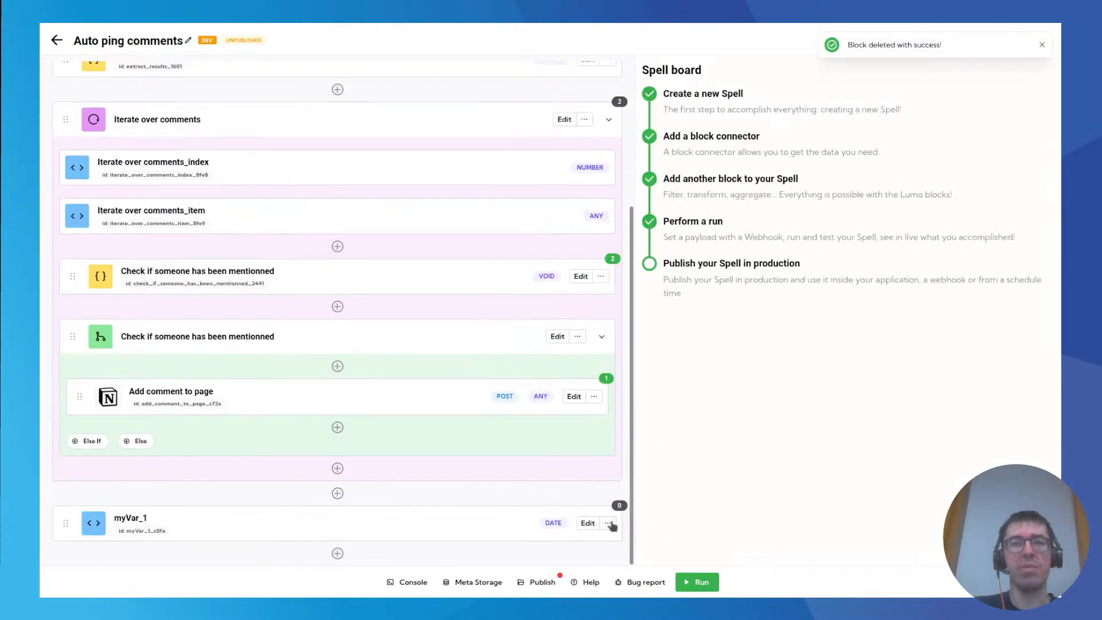
left_click(597, 500)
scroll(323, 320, "up", 3)
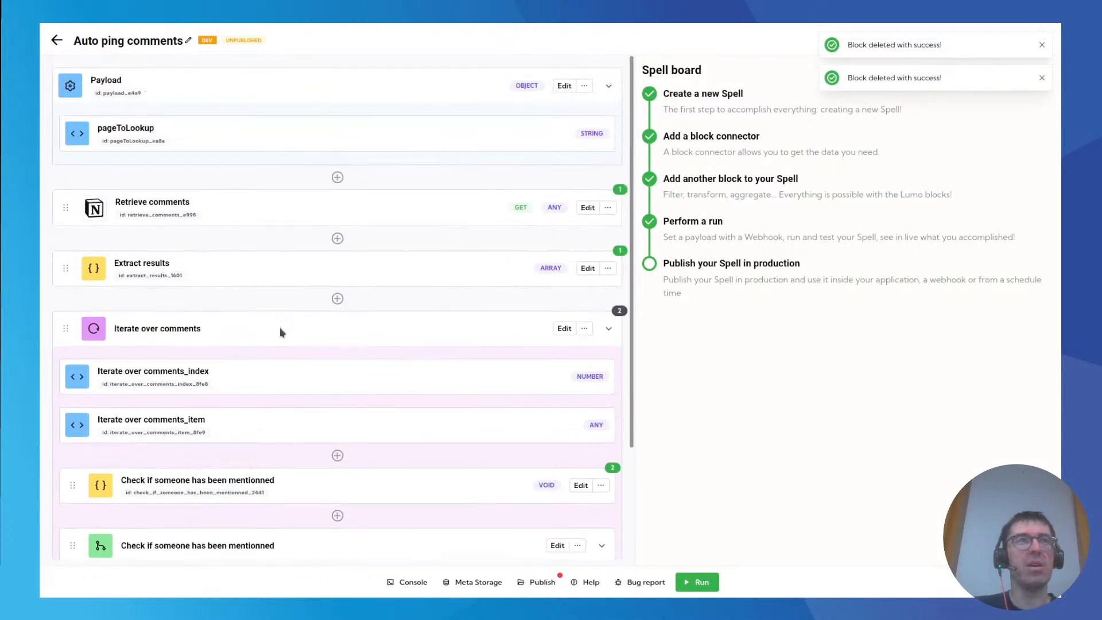
mouse_move(66, 267)
left_mouse_down()
mouse_move(63, 201)
mouse_move(62, 253)
left_mouse_up()
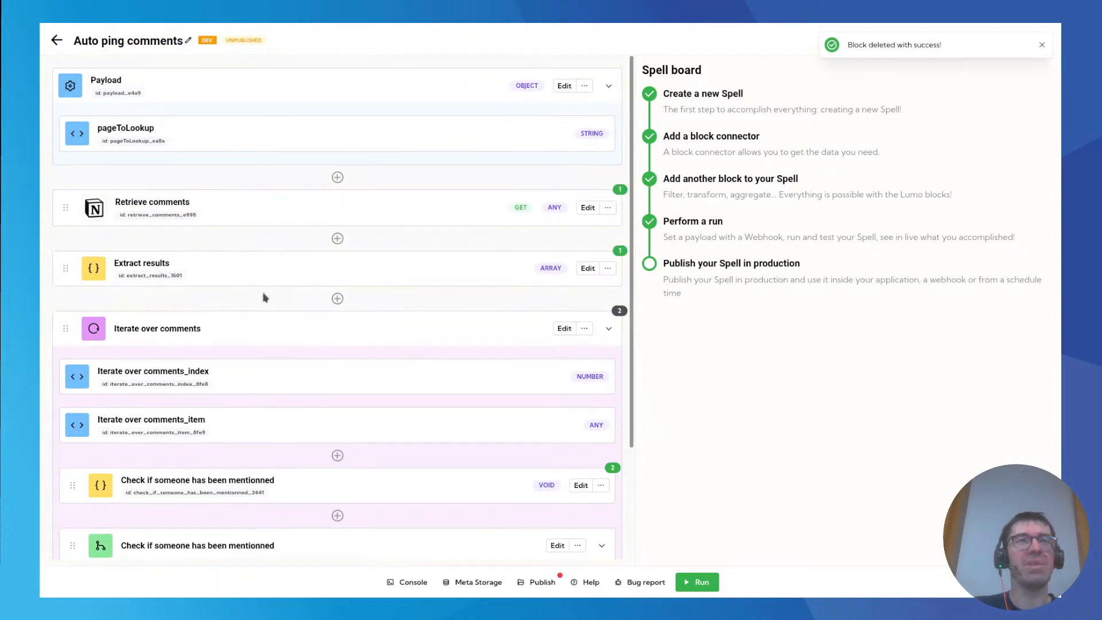
Add an End block below the Iterate over comments loop.
scroll(257, 281, "down", 3)
left_click(337, 553)
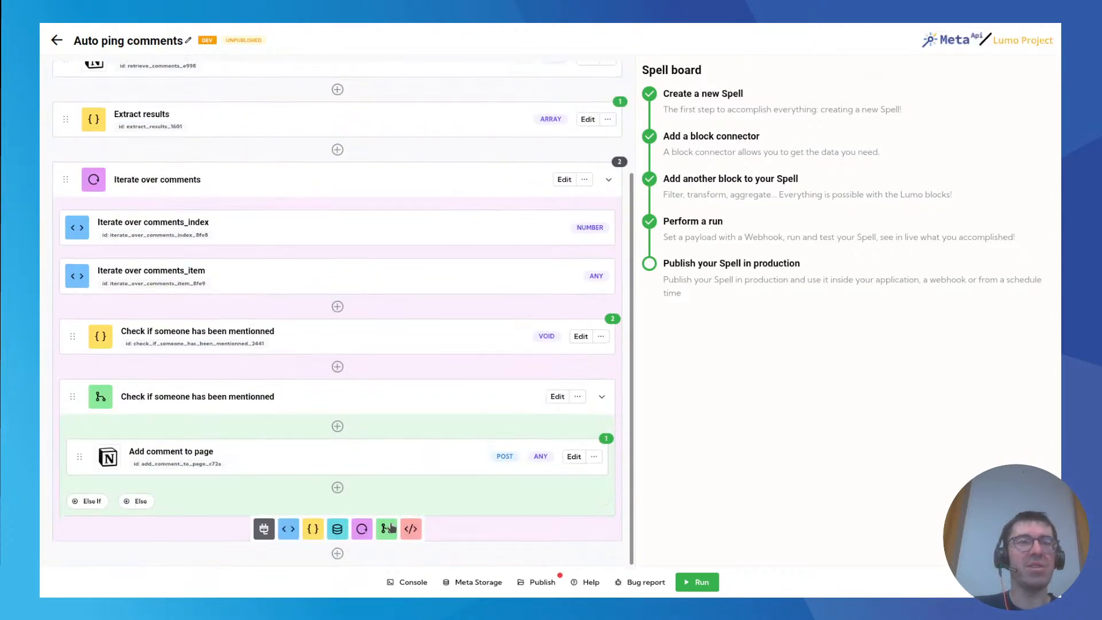
left_click(411, 529)
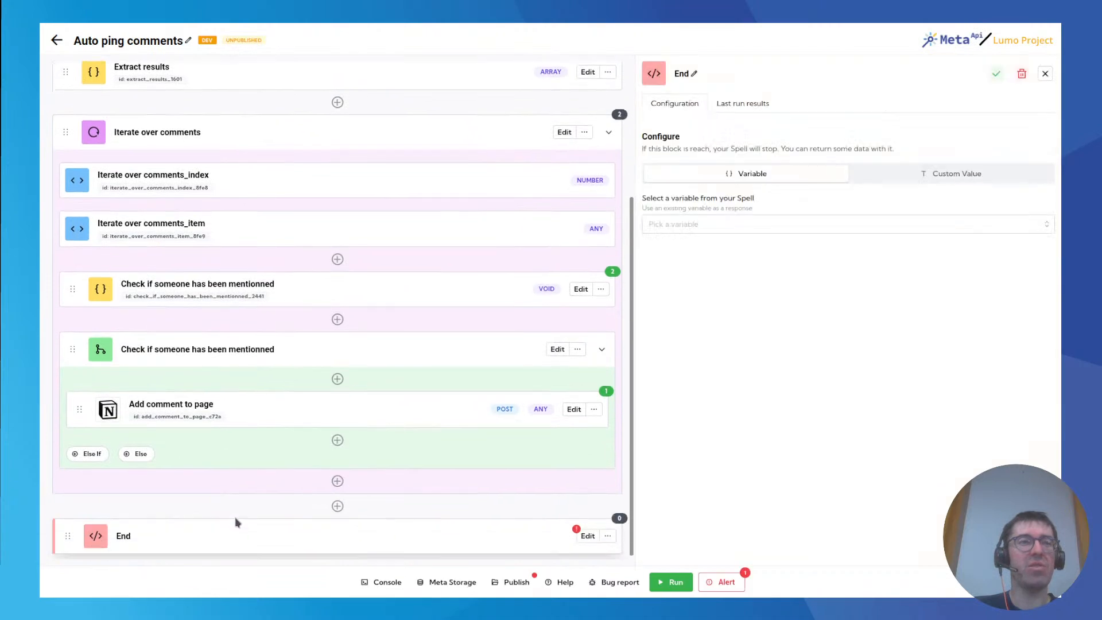
scroll(235, 519, "down", 1)
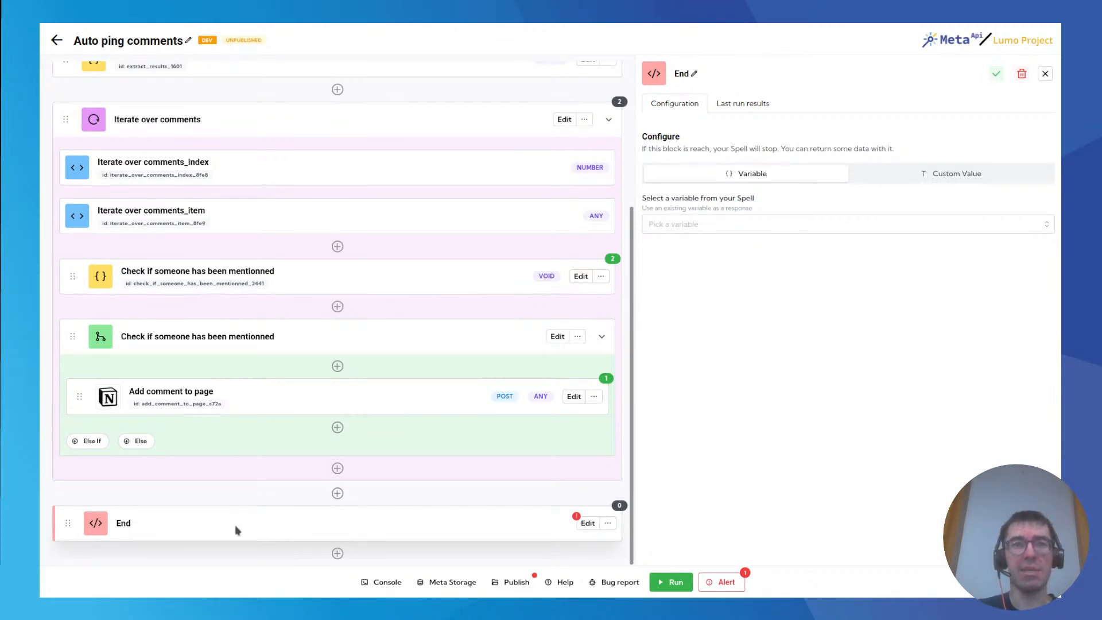
Examine the End block's return options, covering the selectable spell variables and a custom value of type Object.
left_click(689, 226)
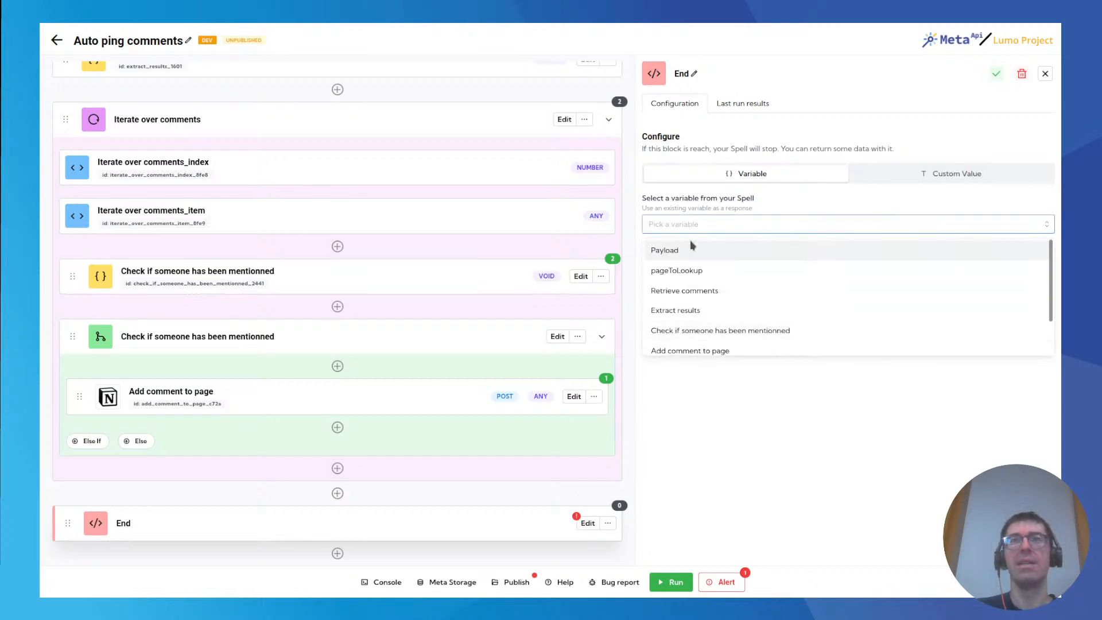
scroll(712, 321, "down", 2)
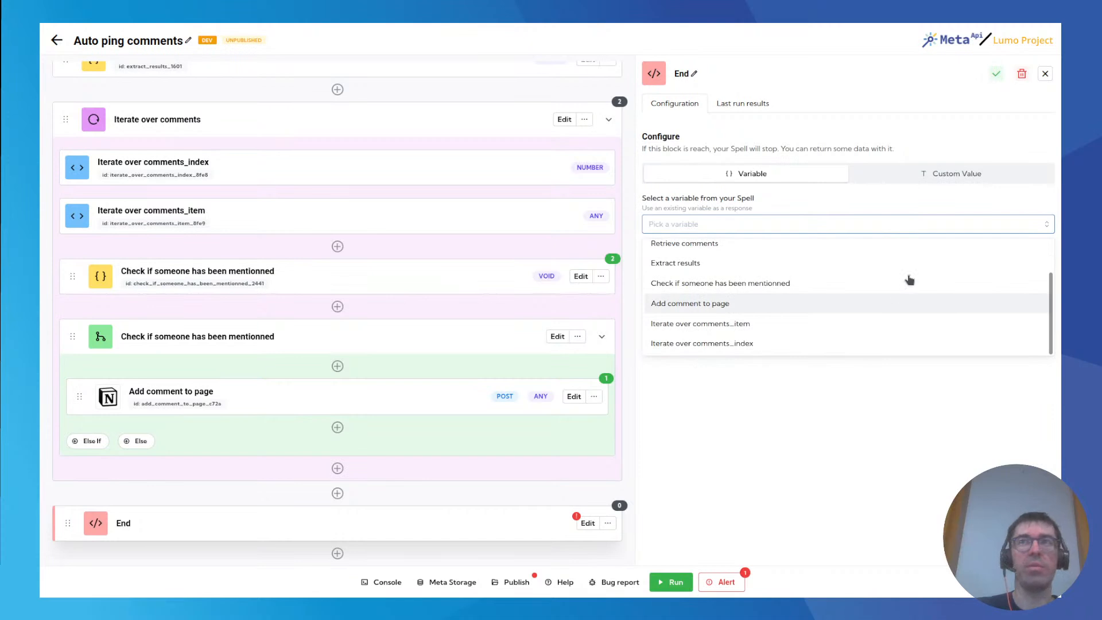
left_click(953, 177)
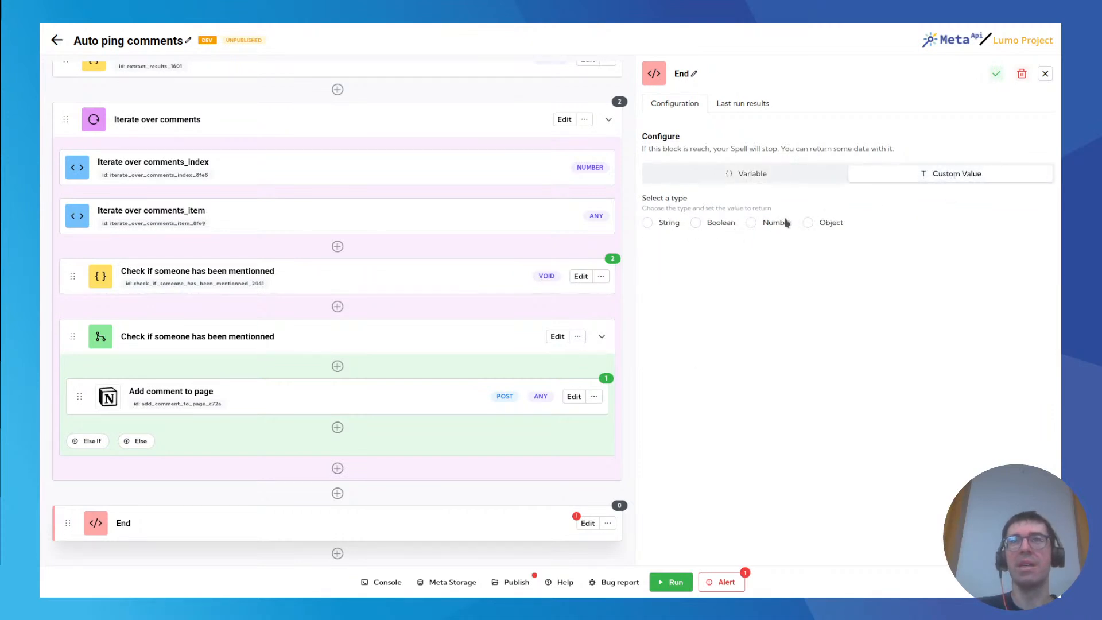
left_click(810, 223)
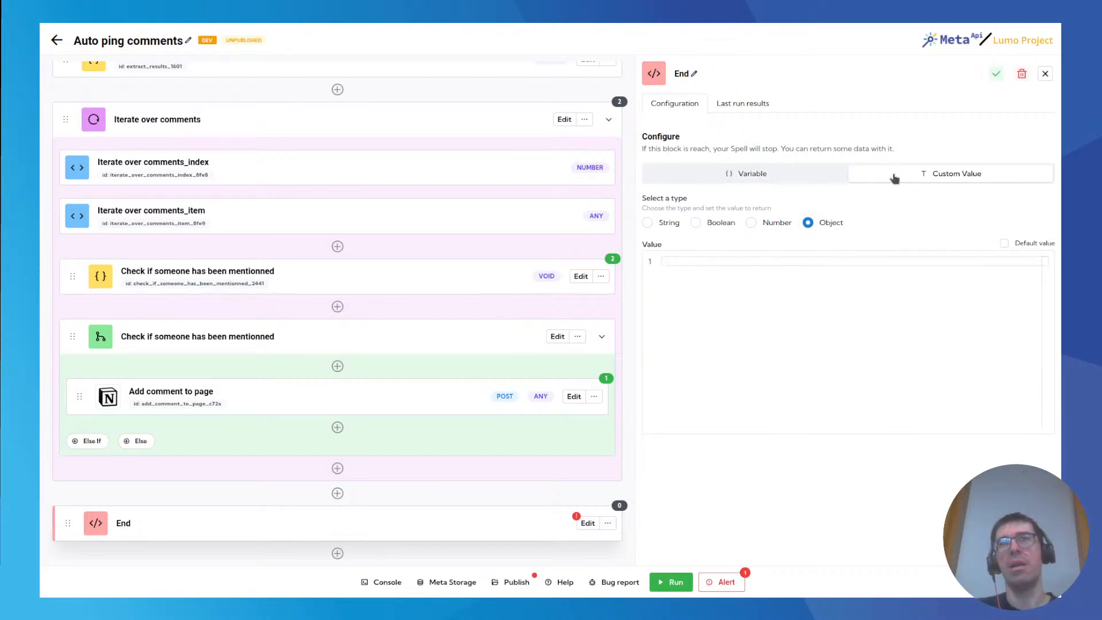
left_click(771, 180)
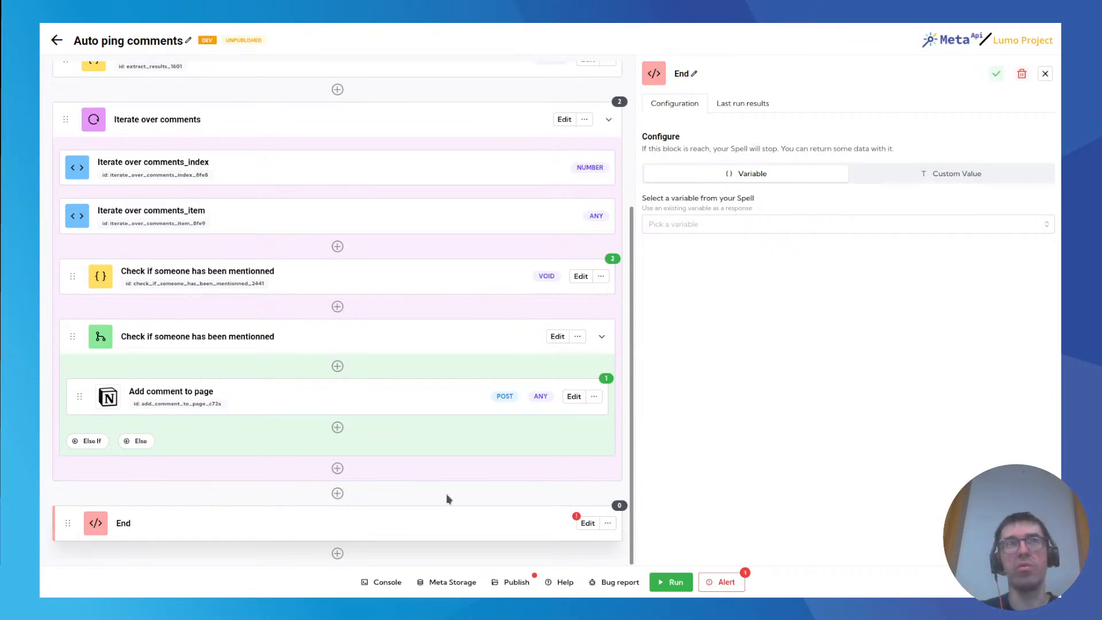
Open the Payload block's configuration and review its example data along with the spell's block flow.
scroll(488, 276, "up", 4)
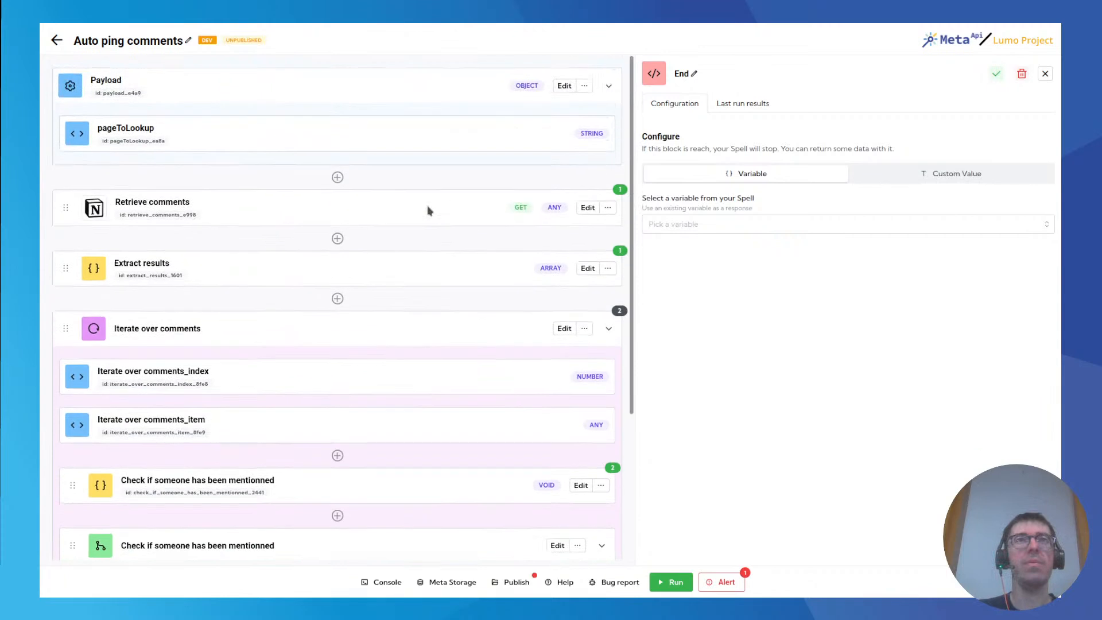
left_click(563, 87)
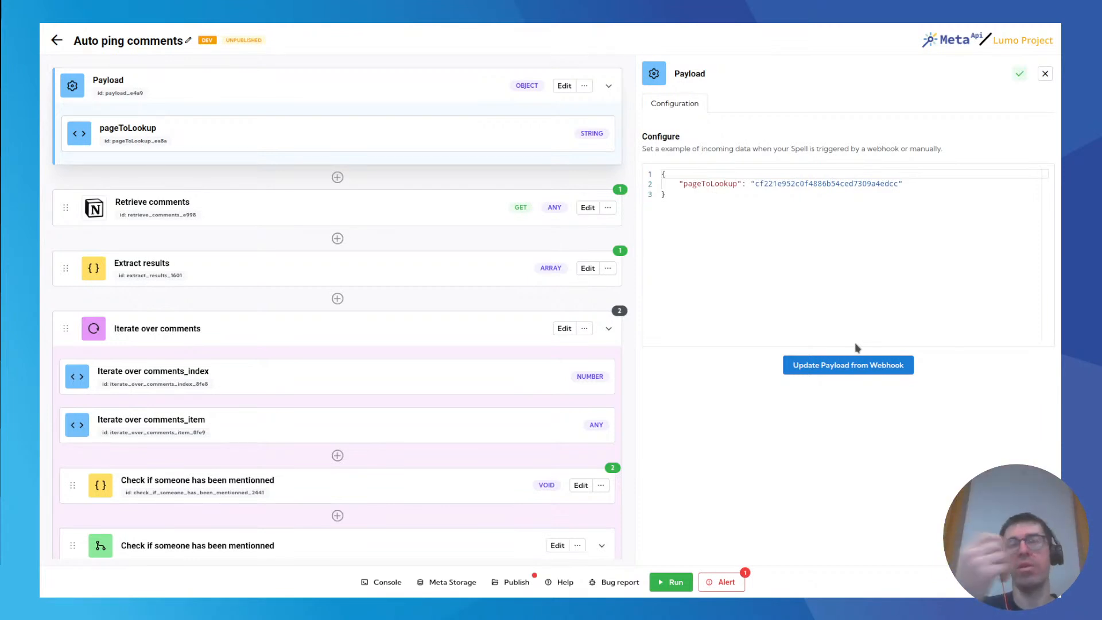
scroll(435, 403, "down", 3)
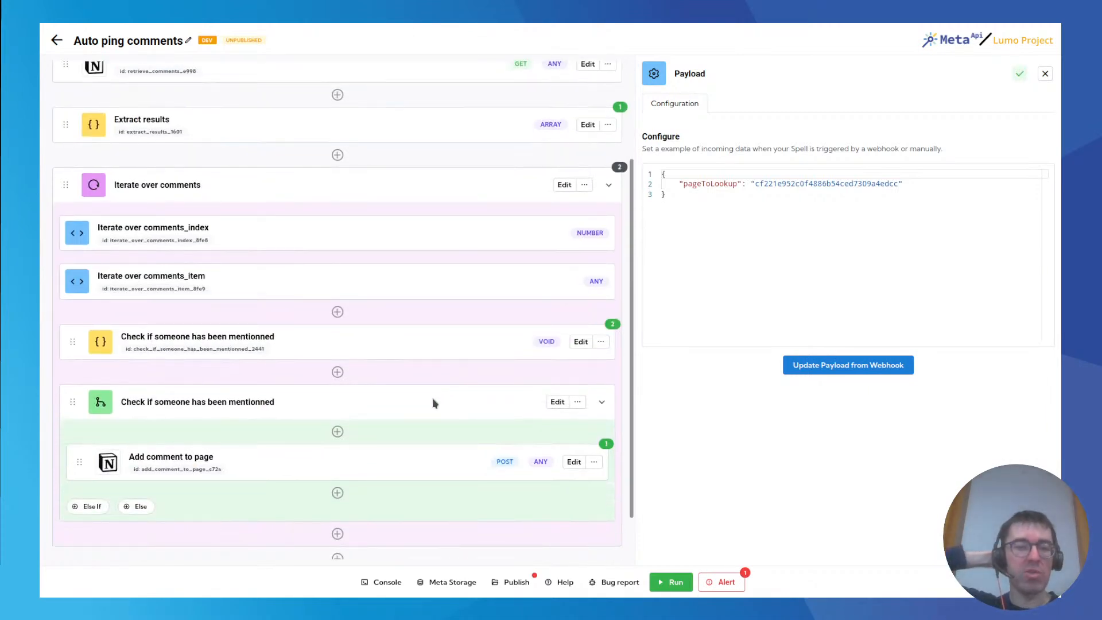
scroll(373, 398, "down", 2)
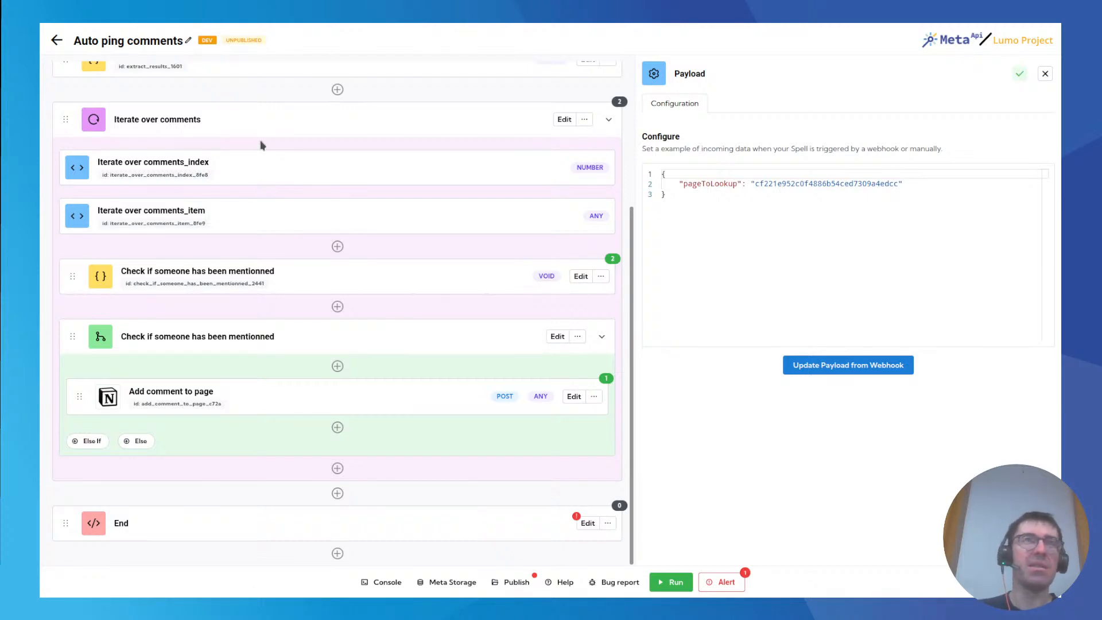
Leave the spell for the API catalog and examine the form for adding an API from a definition file.
left_click(57, 41)
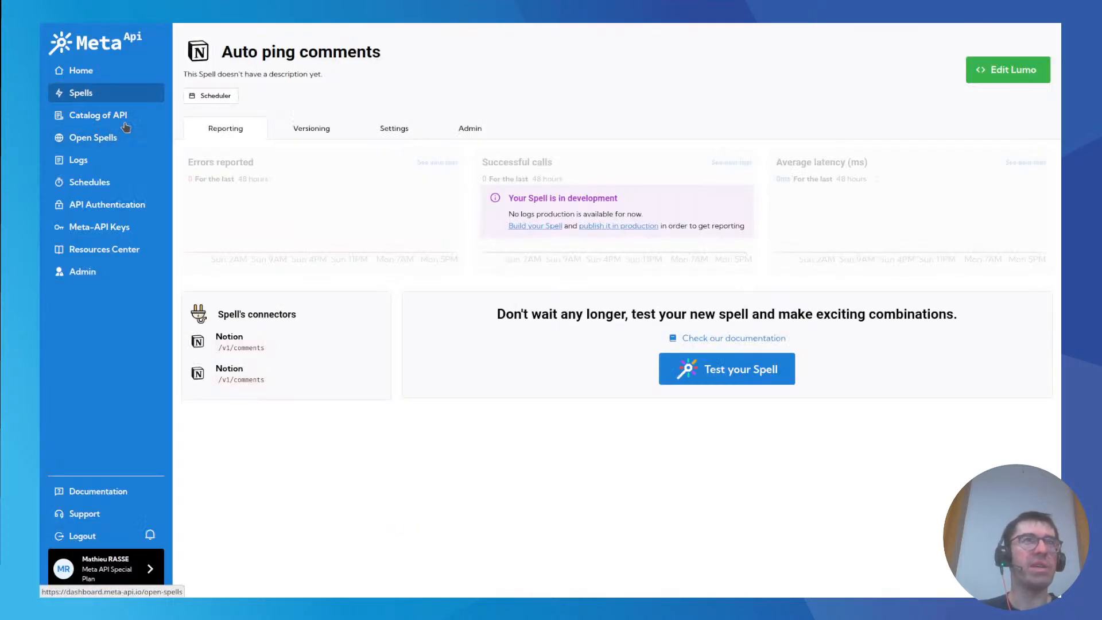
left_click(127, 115)
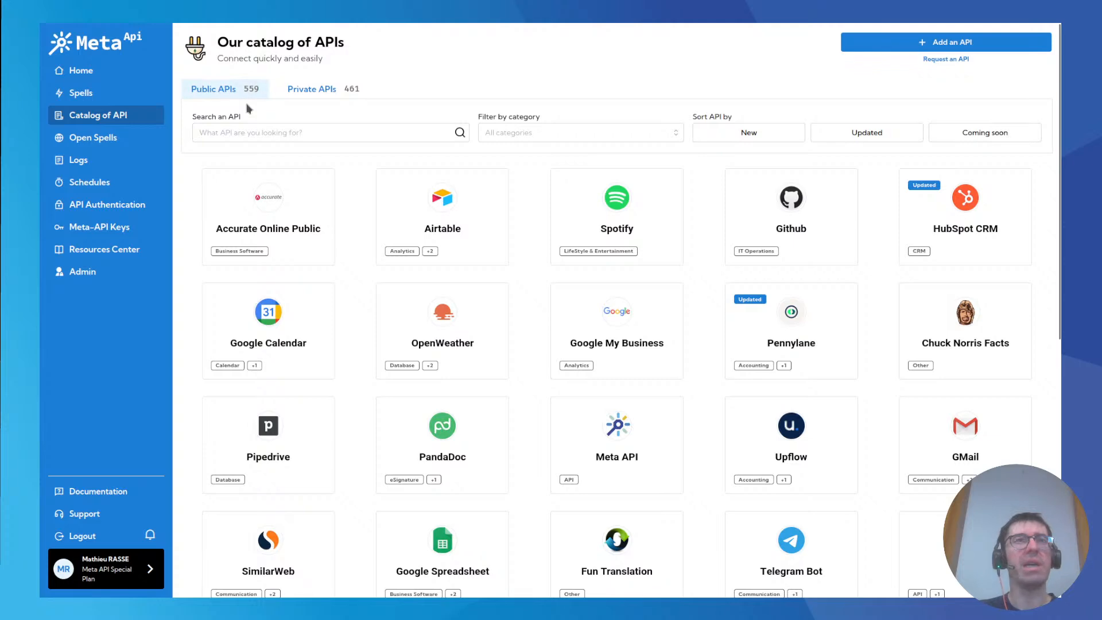
left_click(899, 50)
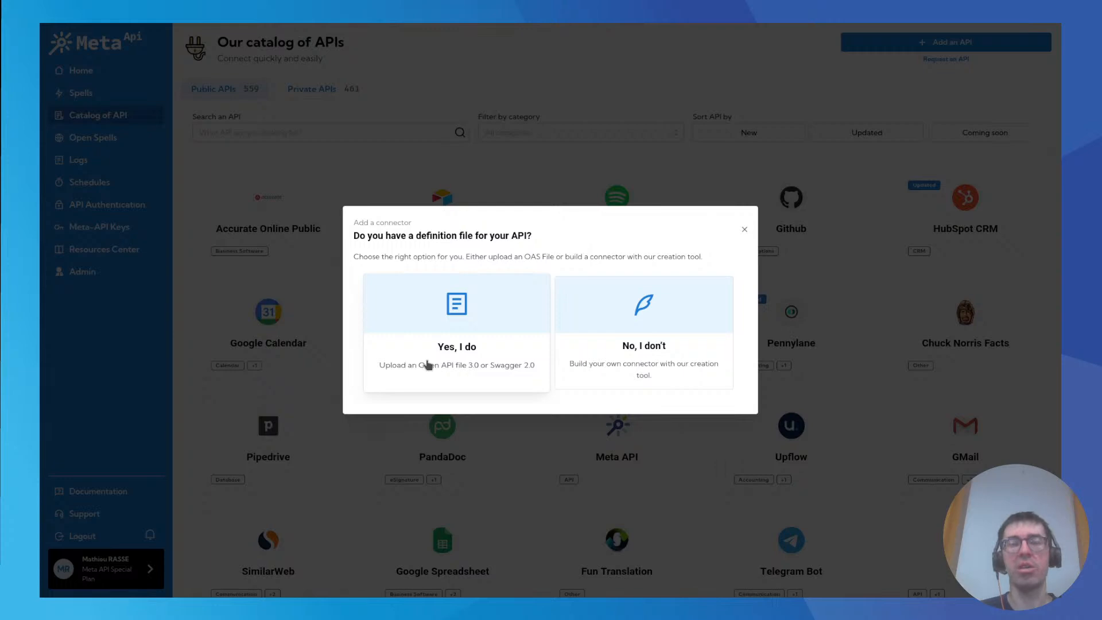
left_click(453, 338)
scroll(587, 319, "down", 5)
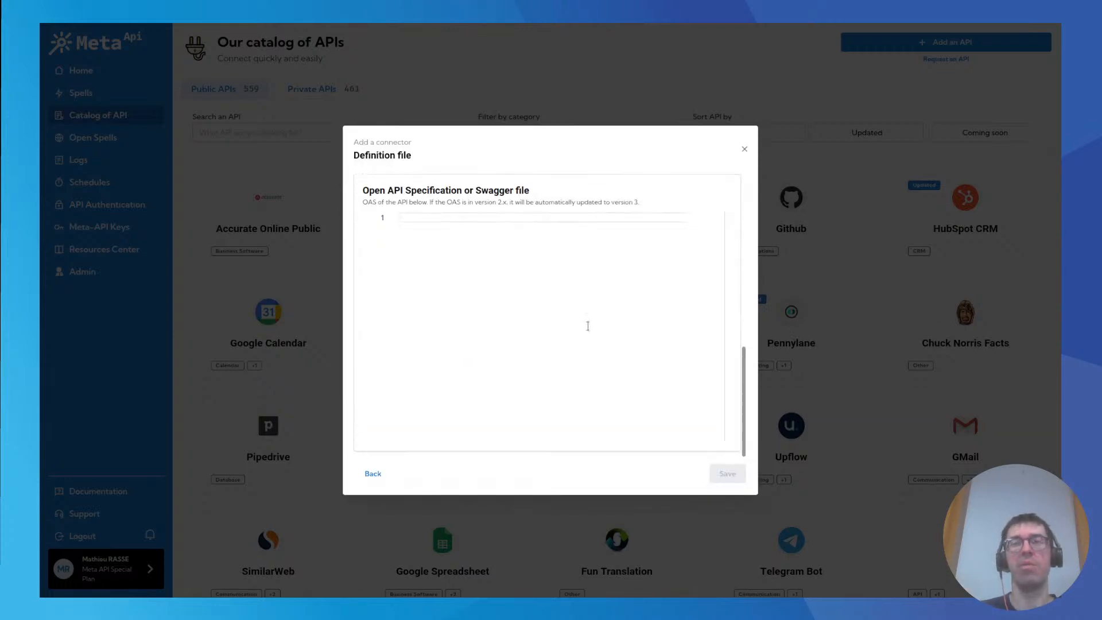
scroll(586, 323, "up", 10)
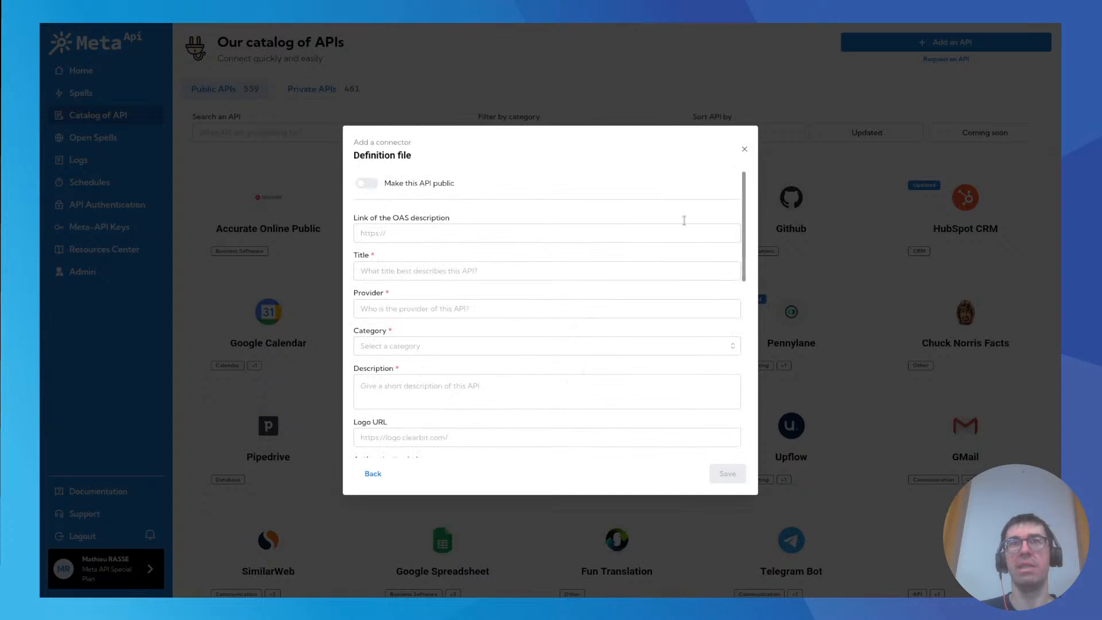
left_click(745, 150)
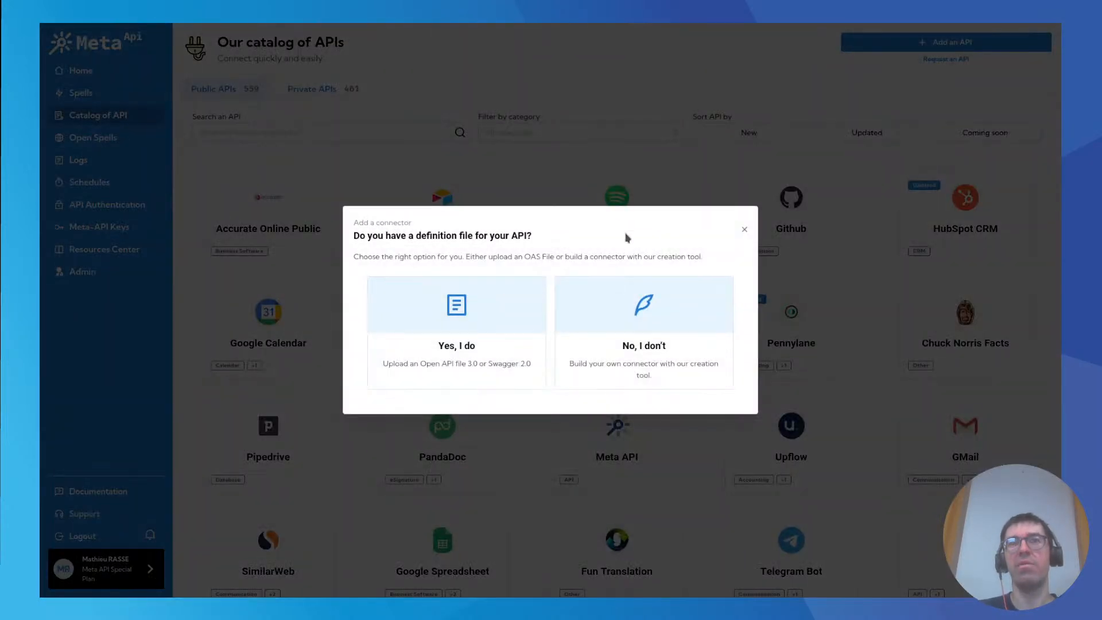
View the base path URL stage for building a connector without a definition file, and close the connector dialog.
left_click(652, 376)
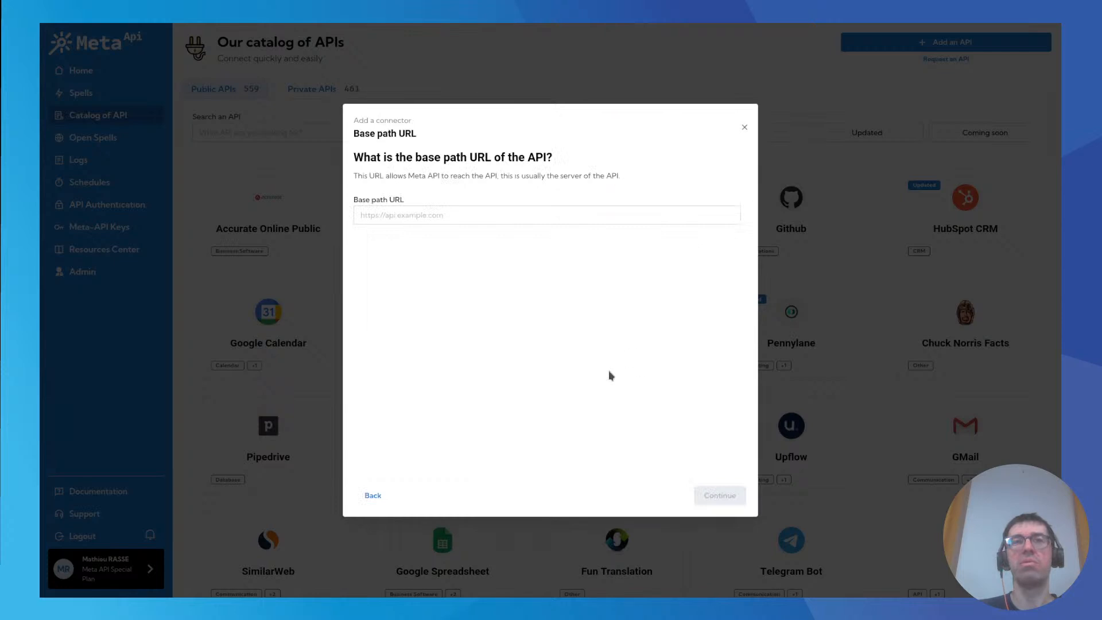
left_click(469, 212)
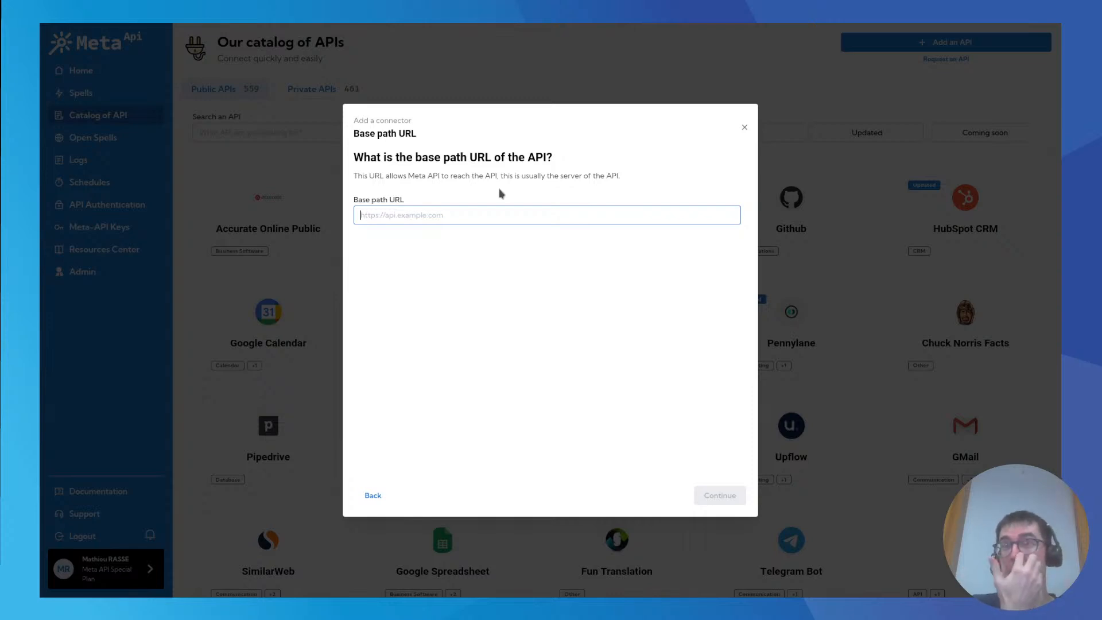
left_click(743, 128)
Create an empty Code Experience spell named Demo code editor.
left_click(80, 92)
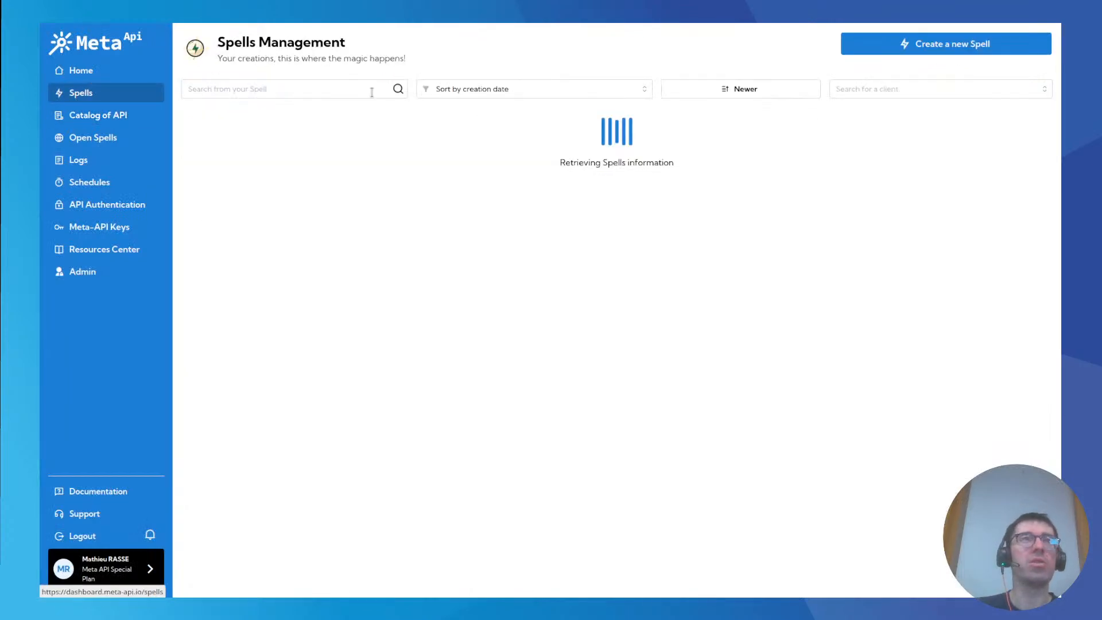
left_click(898, 45)
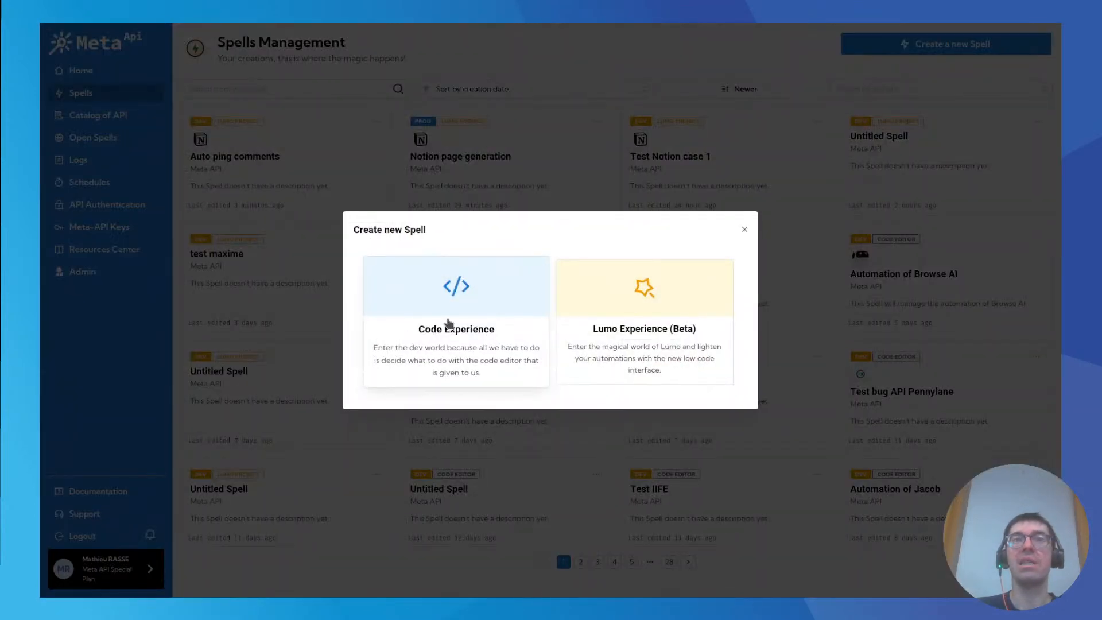
left_click(500, 301)
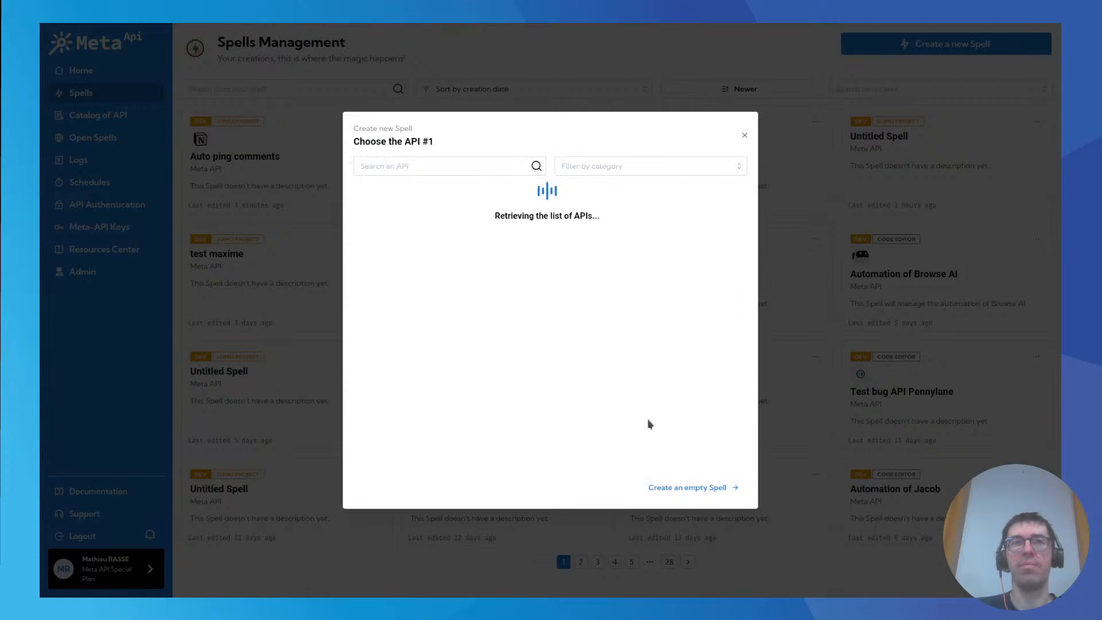
left_click(680, 487)
left_click(450, 198)
type("Demo code editor")
left_click(677, 471)
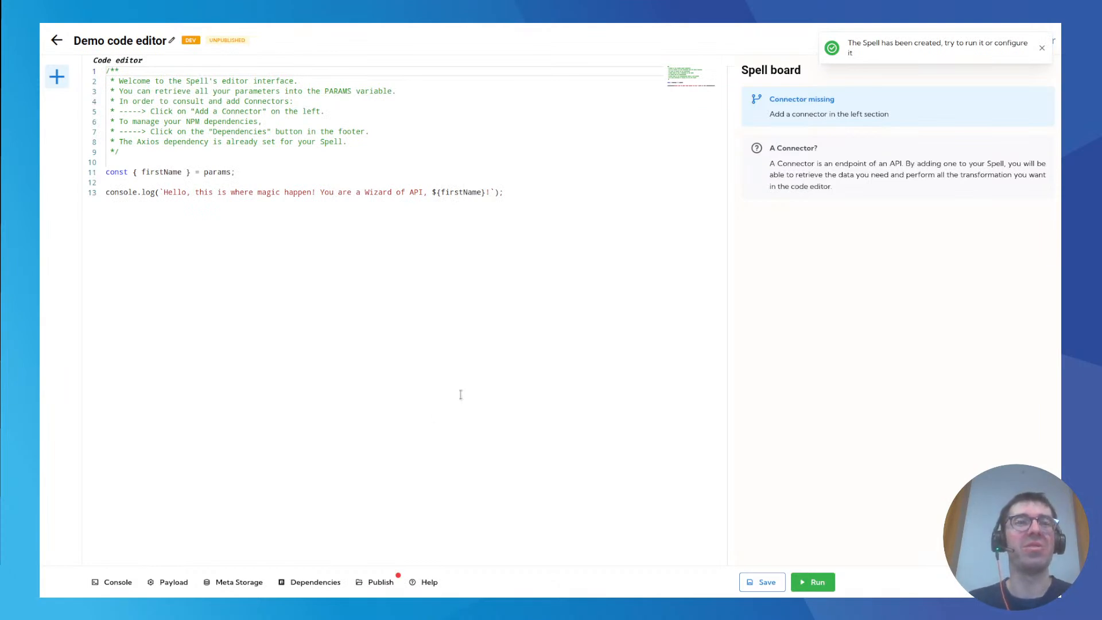
View the code spell's NPM dependency manager and connector chooser, and leave the code editor.
left_click(333, 581)
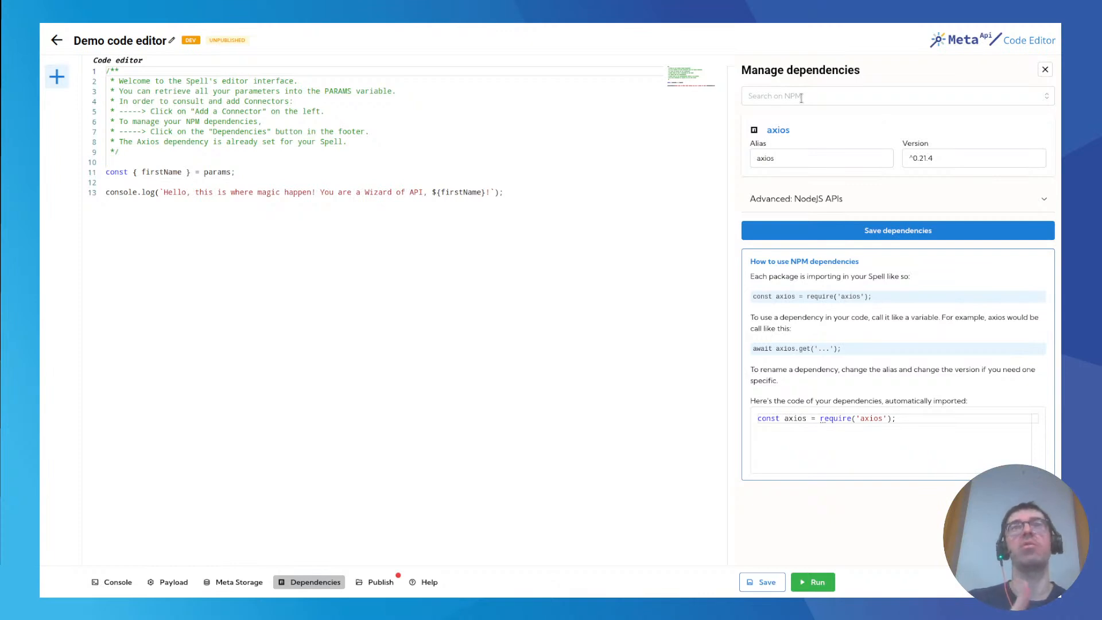
left_click(57, 76)
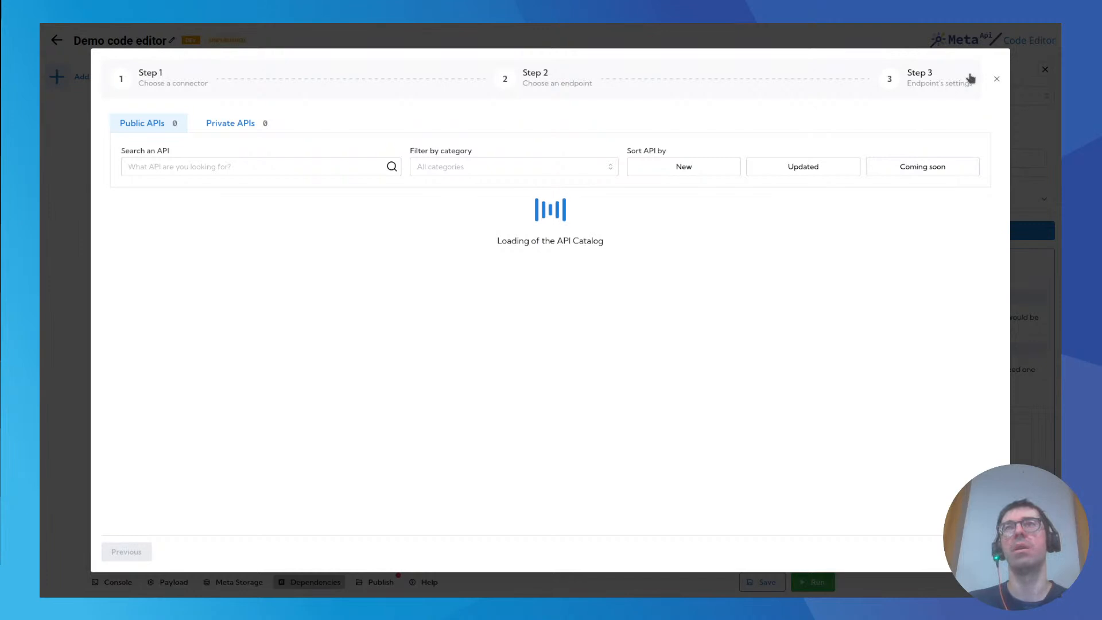
left_click(997, 79)
left_click(56, 40)
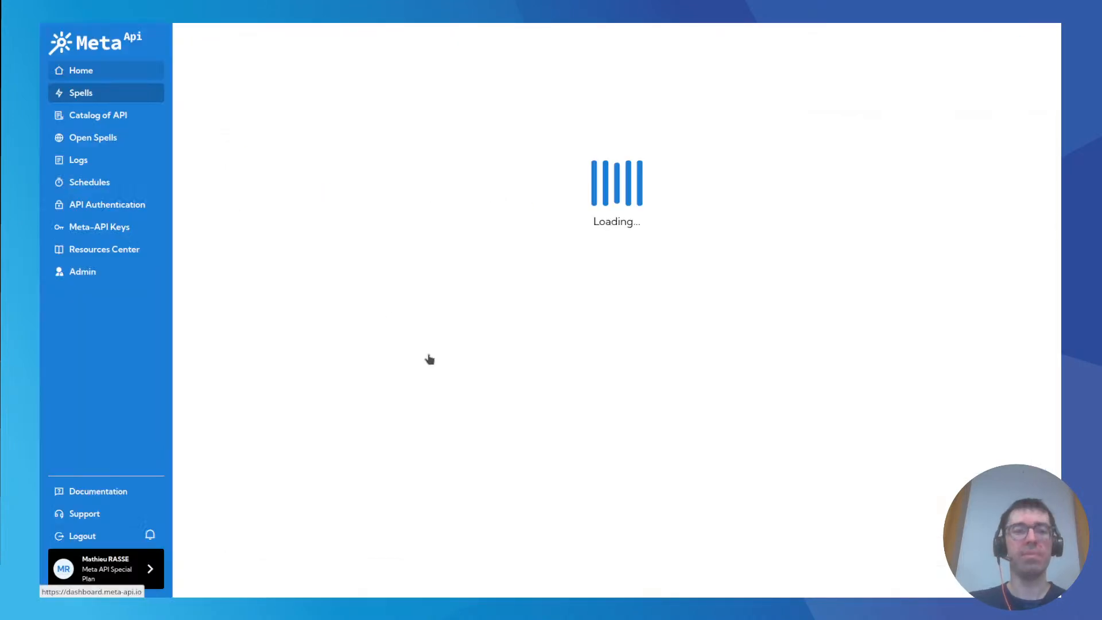